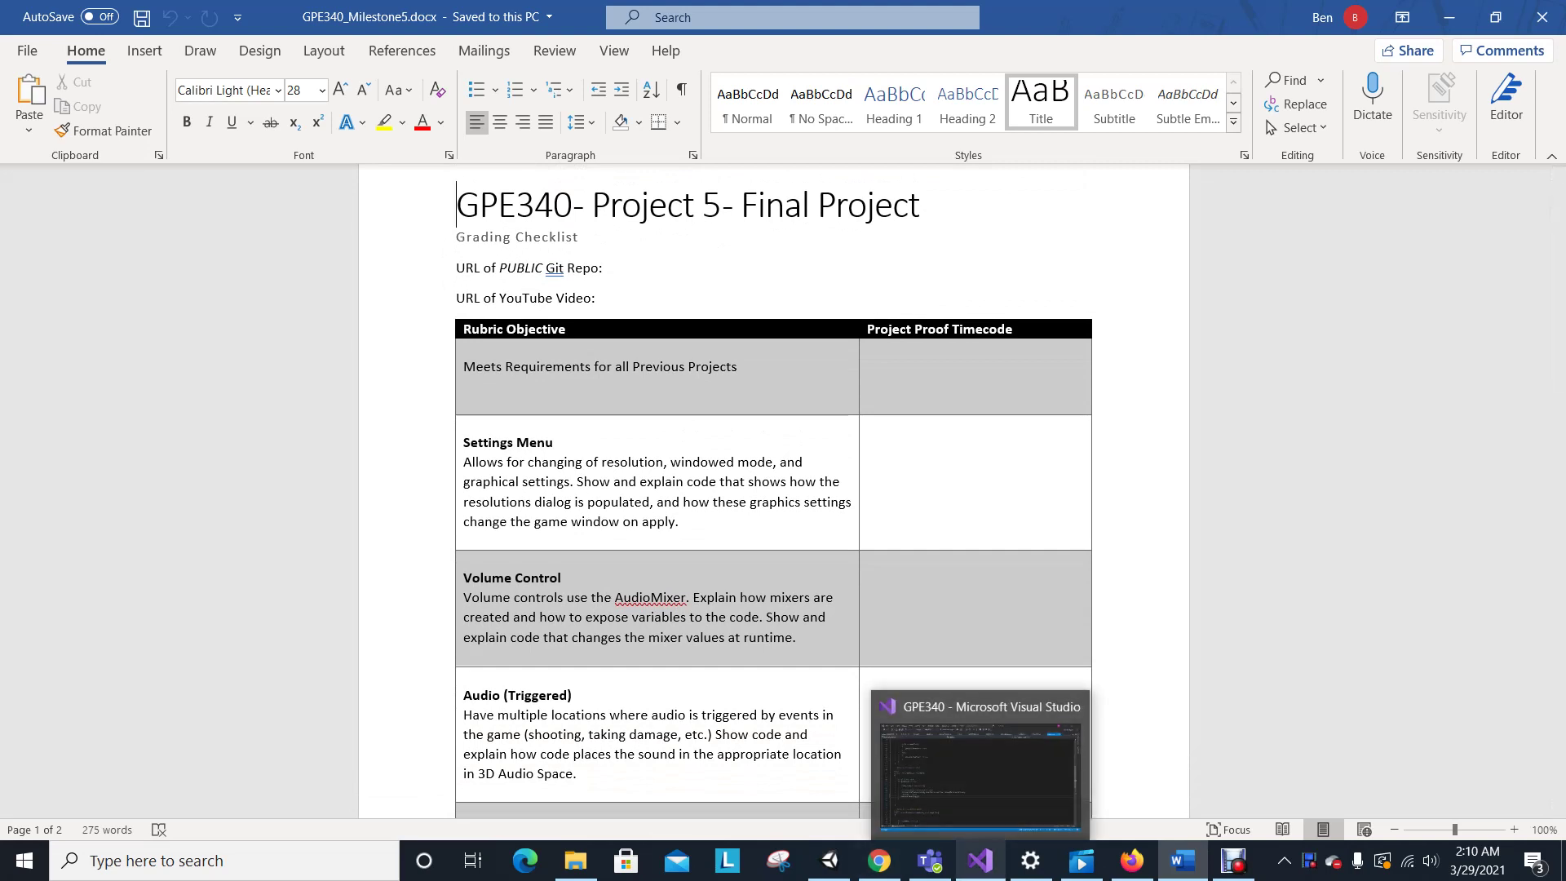
# Bring the Unity project to the front, then return to the Word grading checklist.
pyautogui.moveTo(830, 862)
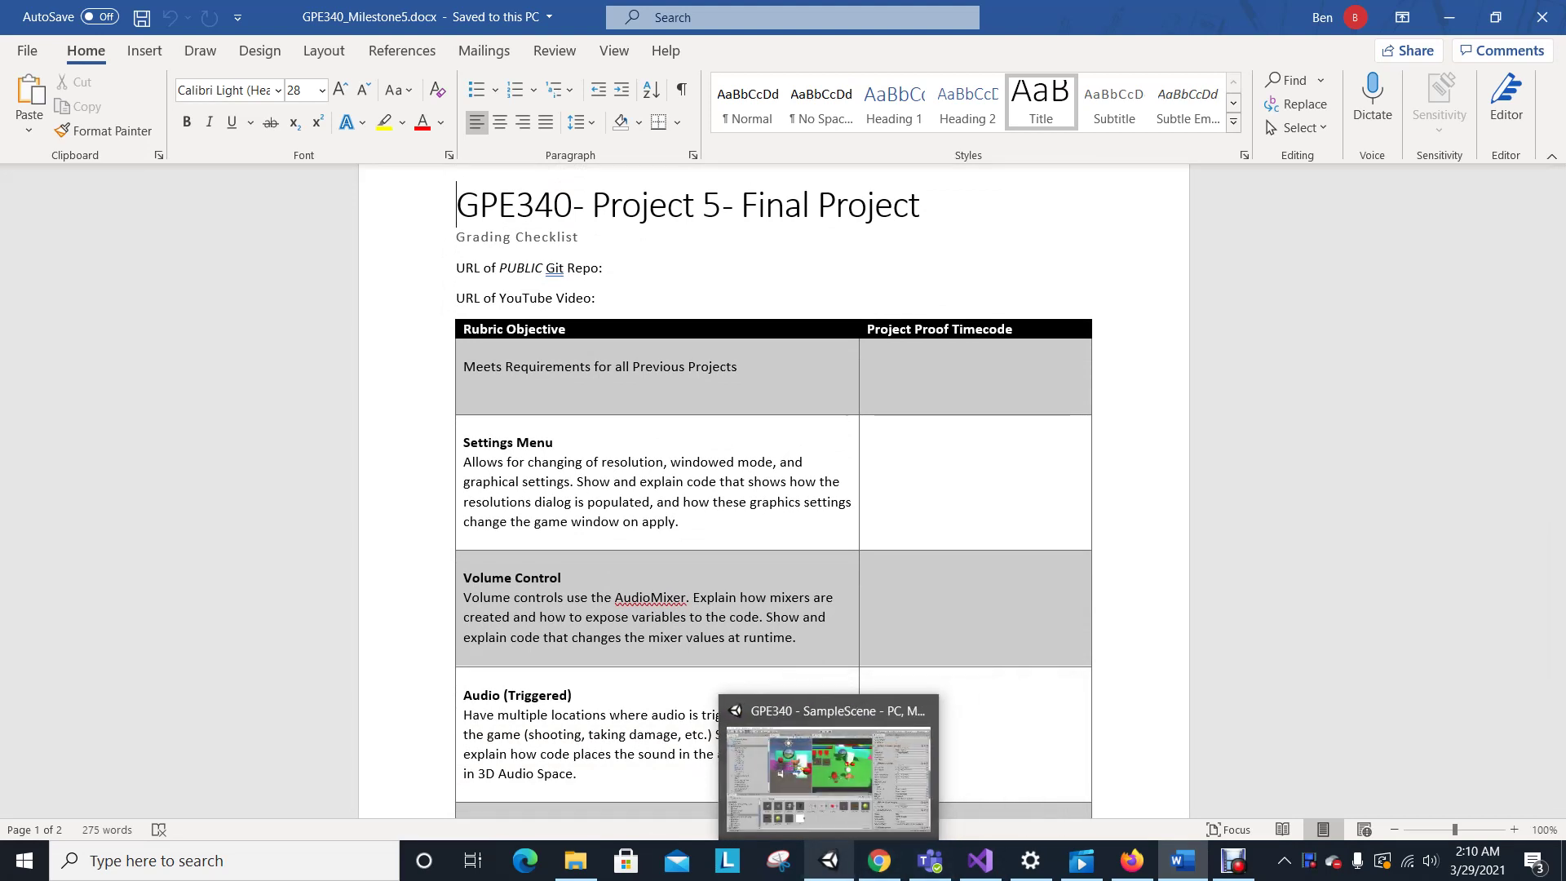
pyautogui.click(857, 775)
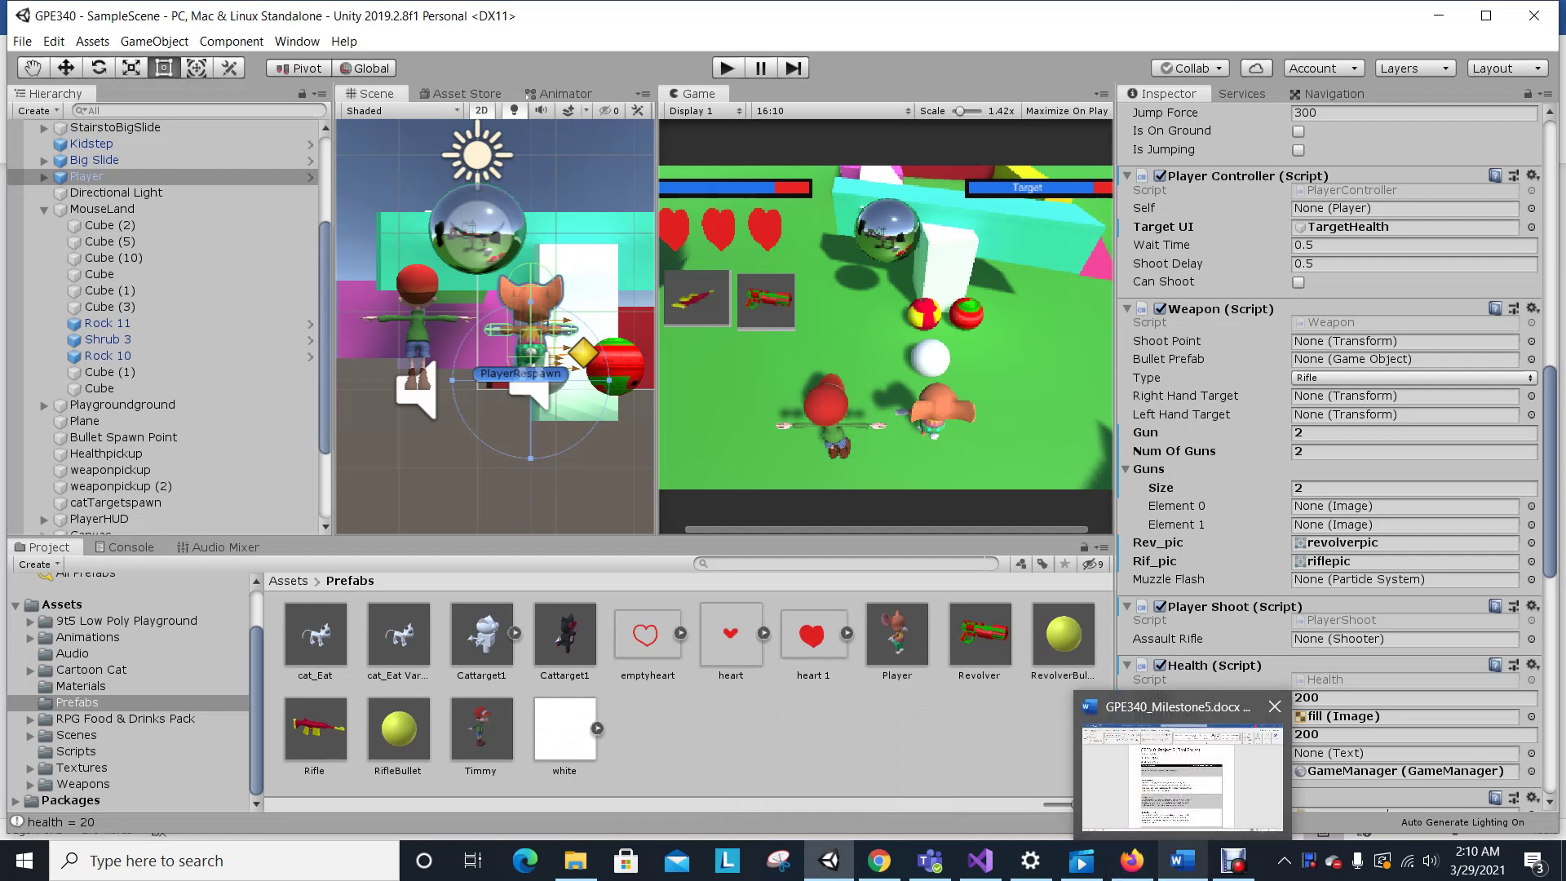
pyautogui.click(1182, 861)
# Scroll down the grading checklist, then bring up Weapon.cs in Visual Studio.
pyautogui.scroll(-1, 774, 490)
pyautogui.scroll(-1, 774, 489)
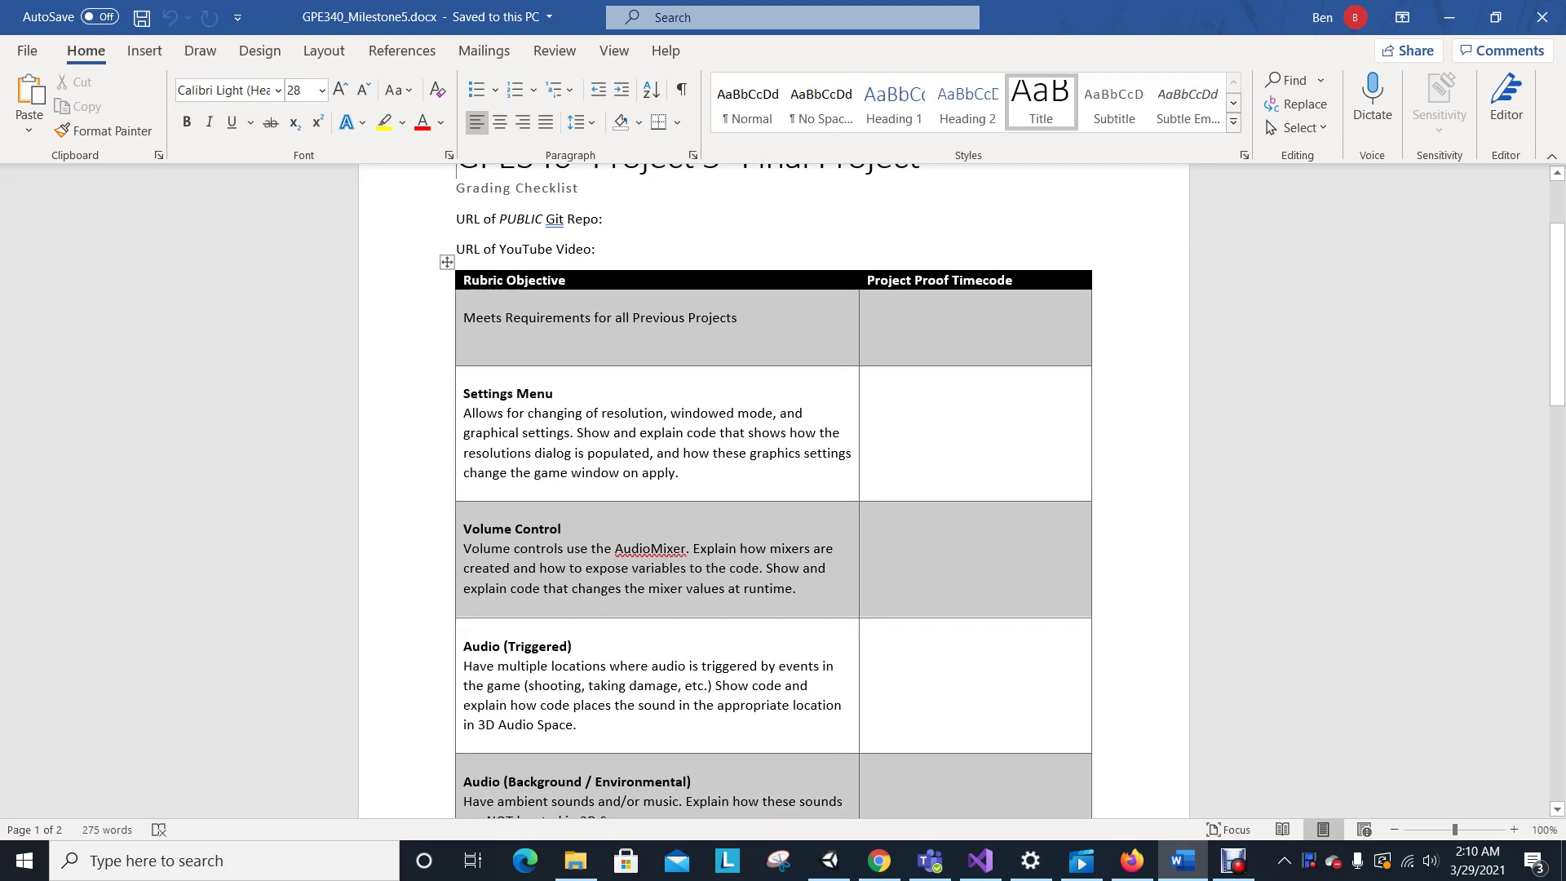
pyautogui.moveTo(1183, 860)
pyautogui.click(981, 860)
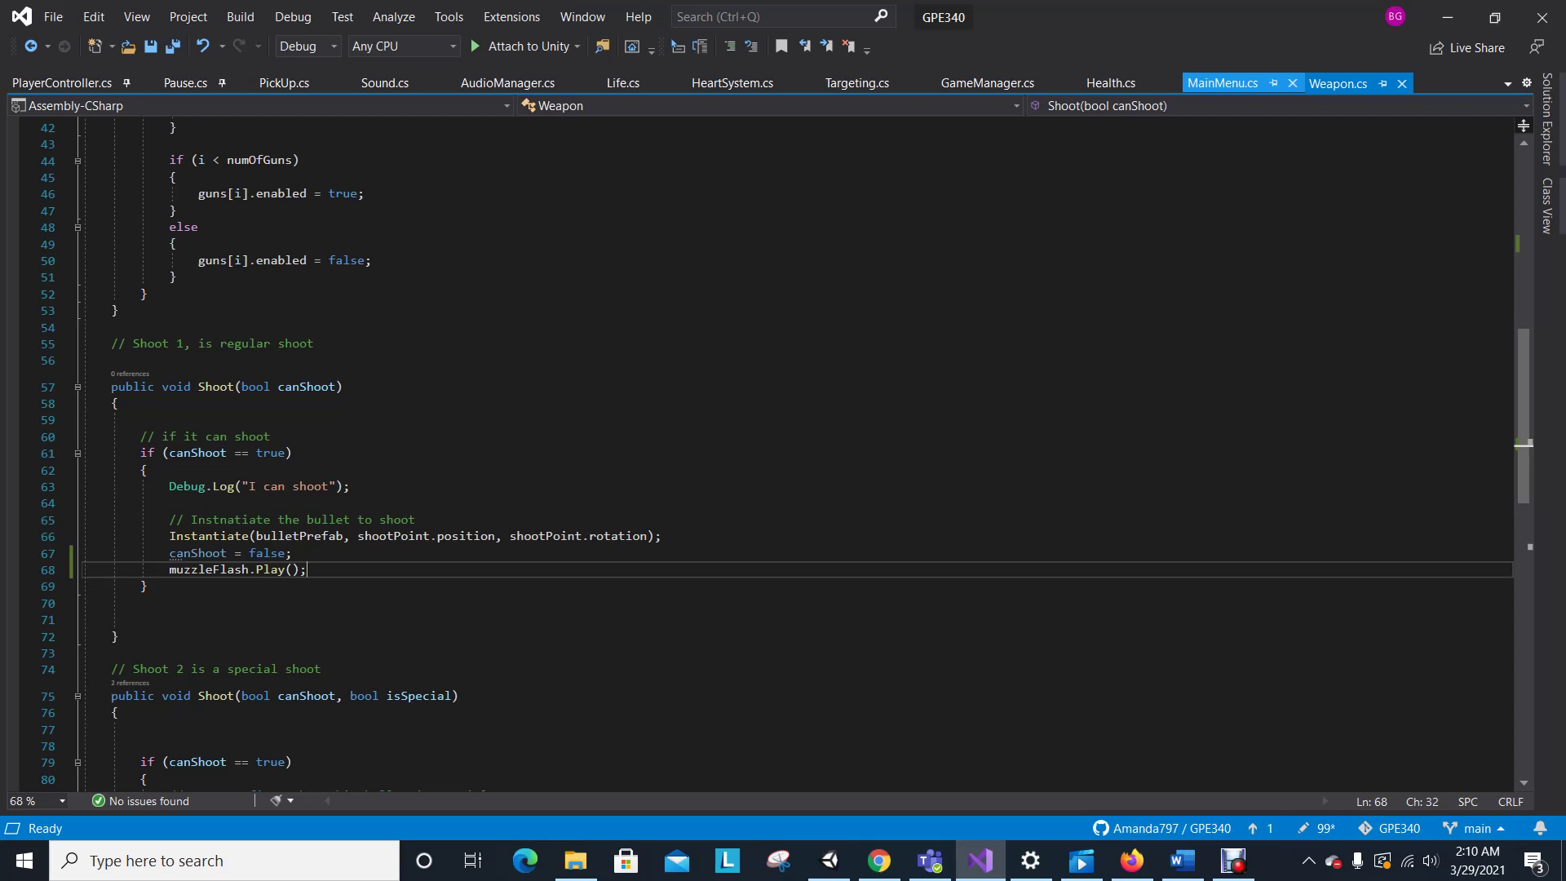
# Show MainMenu.cs from its first line, then switch back to the Unity editor.
pyautogui.click(1223, 83)
pyautogui.scroll(1, 783, 454)
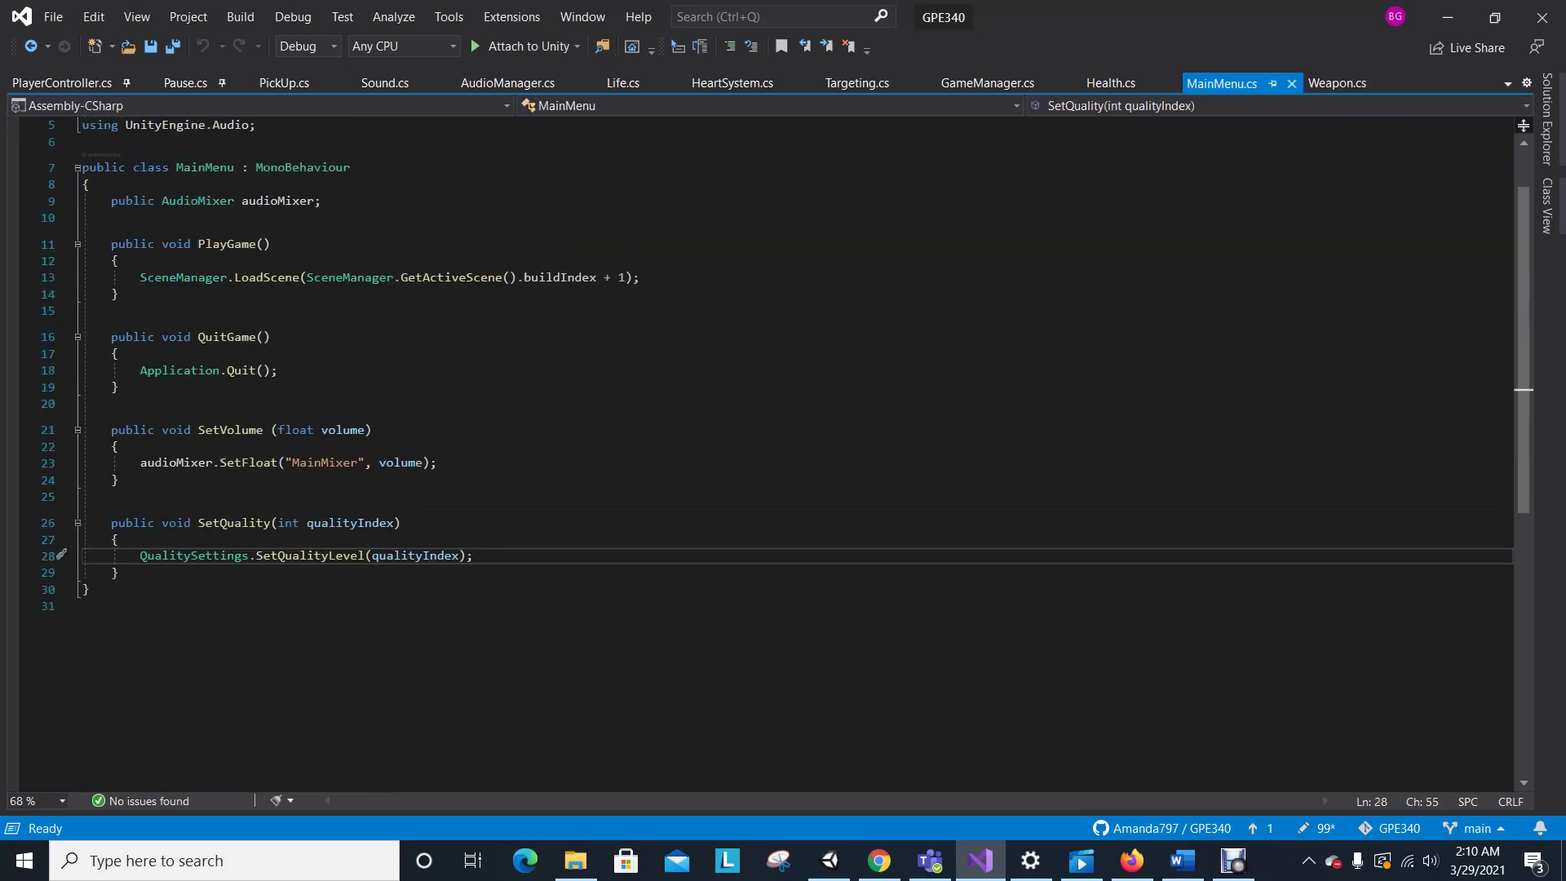
pyautogui.scroll(2, 783, 454)
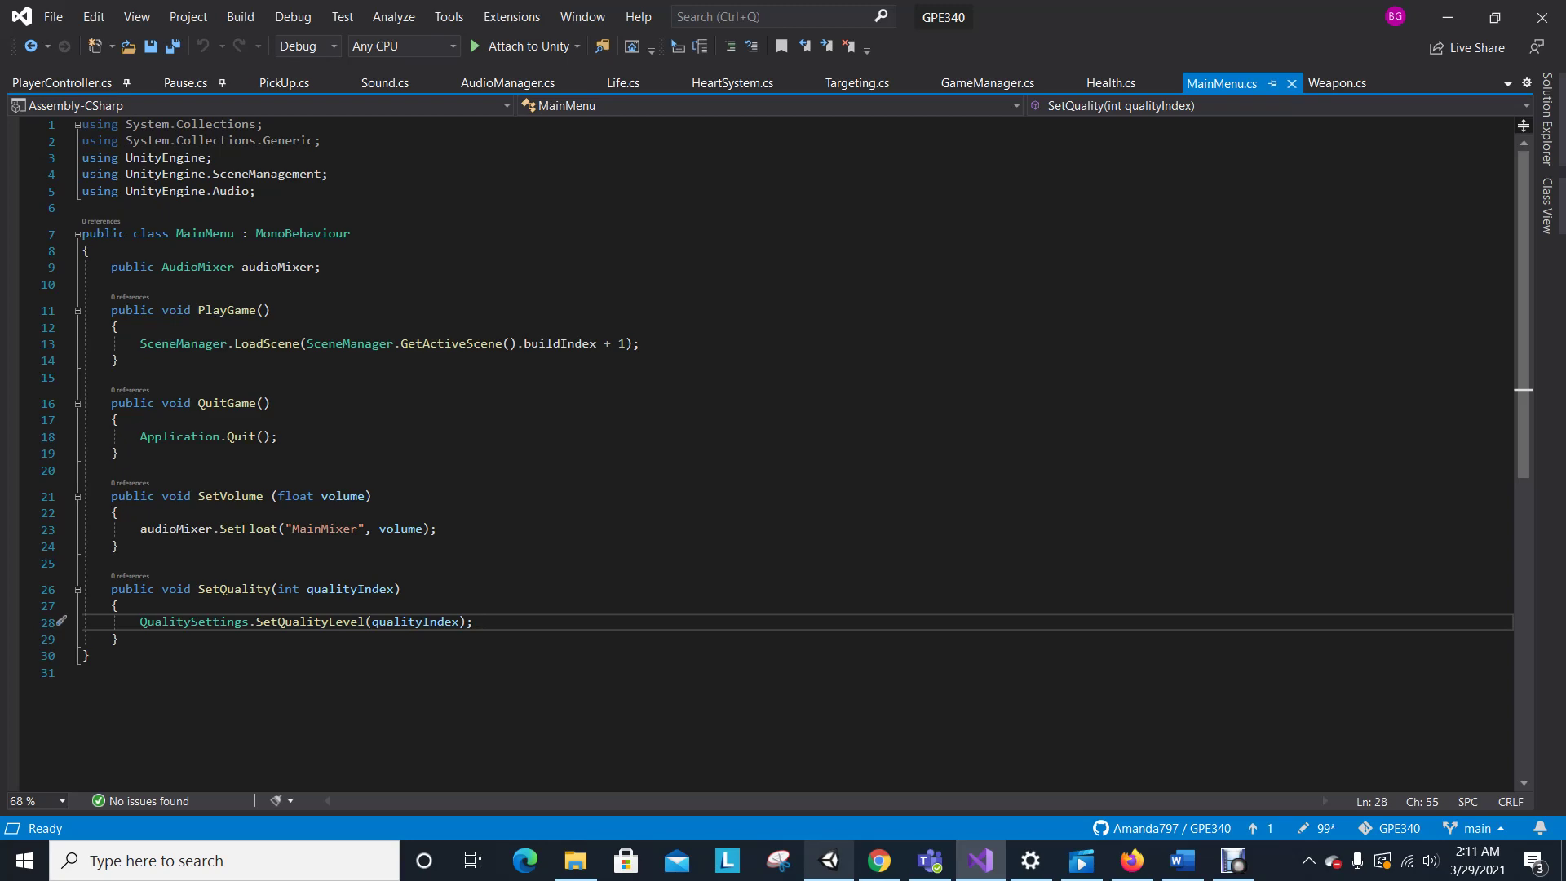
pyautogui.click(830, 861)
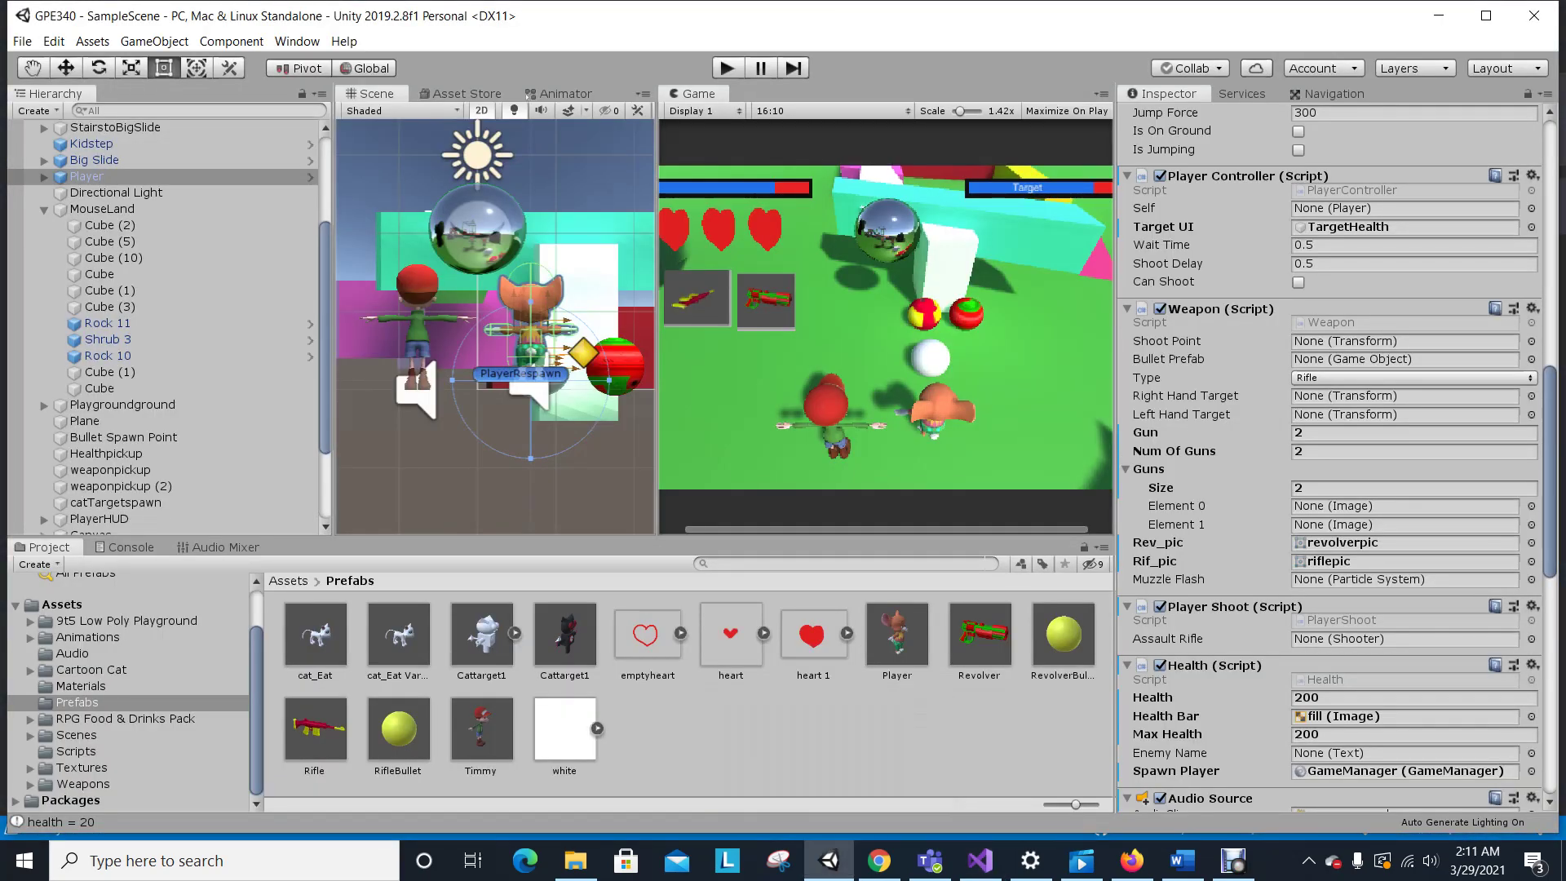
# Save the current scene with File > Save and browse the Scenes folder.
pyautogui.click(22, 41)
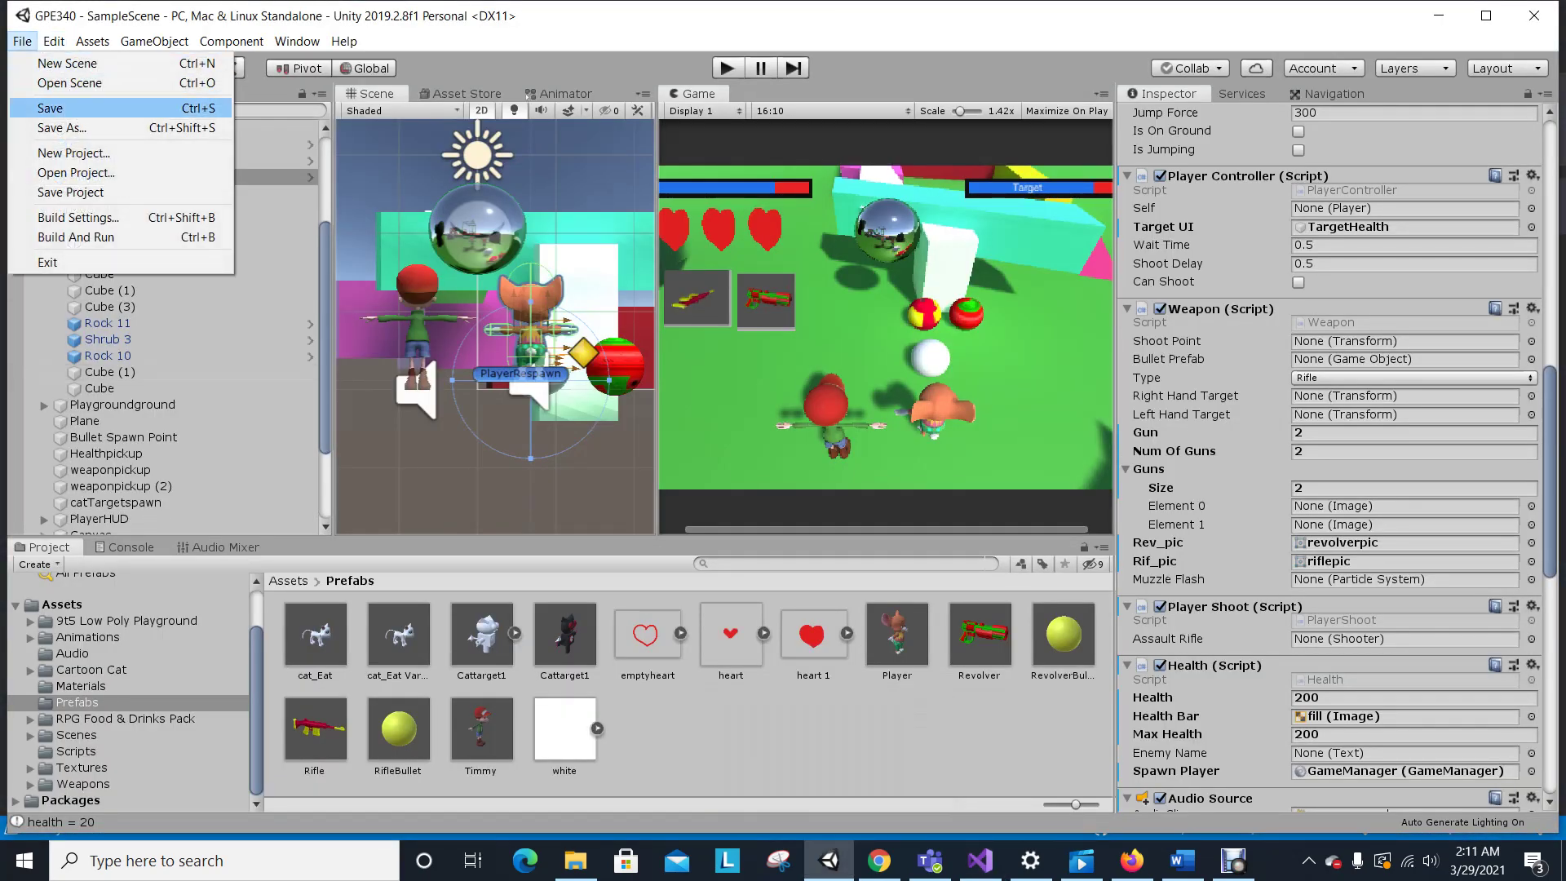
pyautogui.click(36, 105)
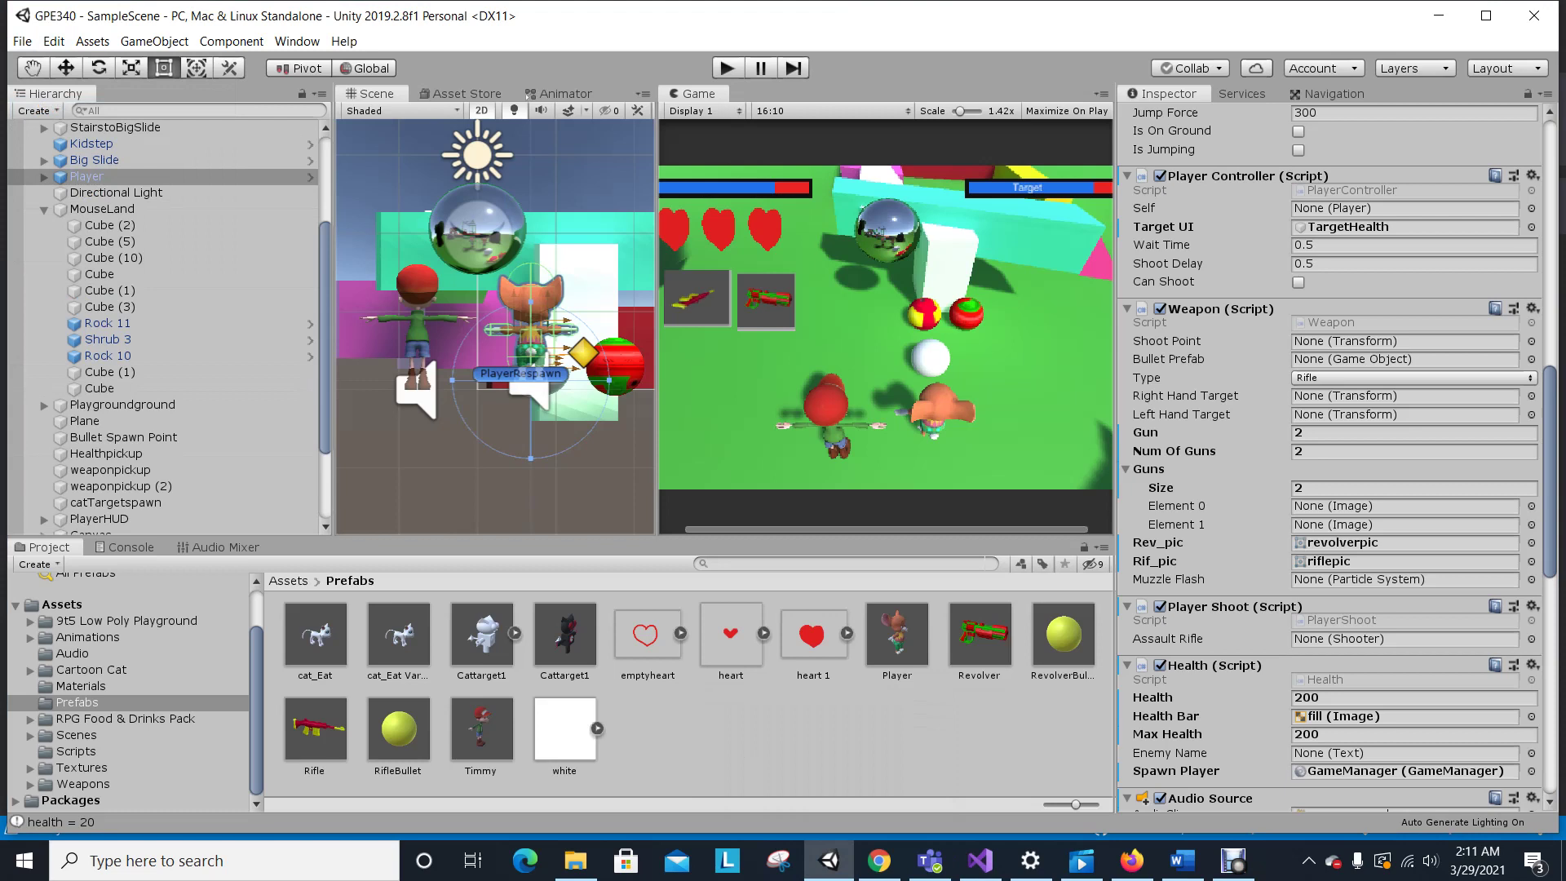
pyautogui.click(76, 736)
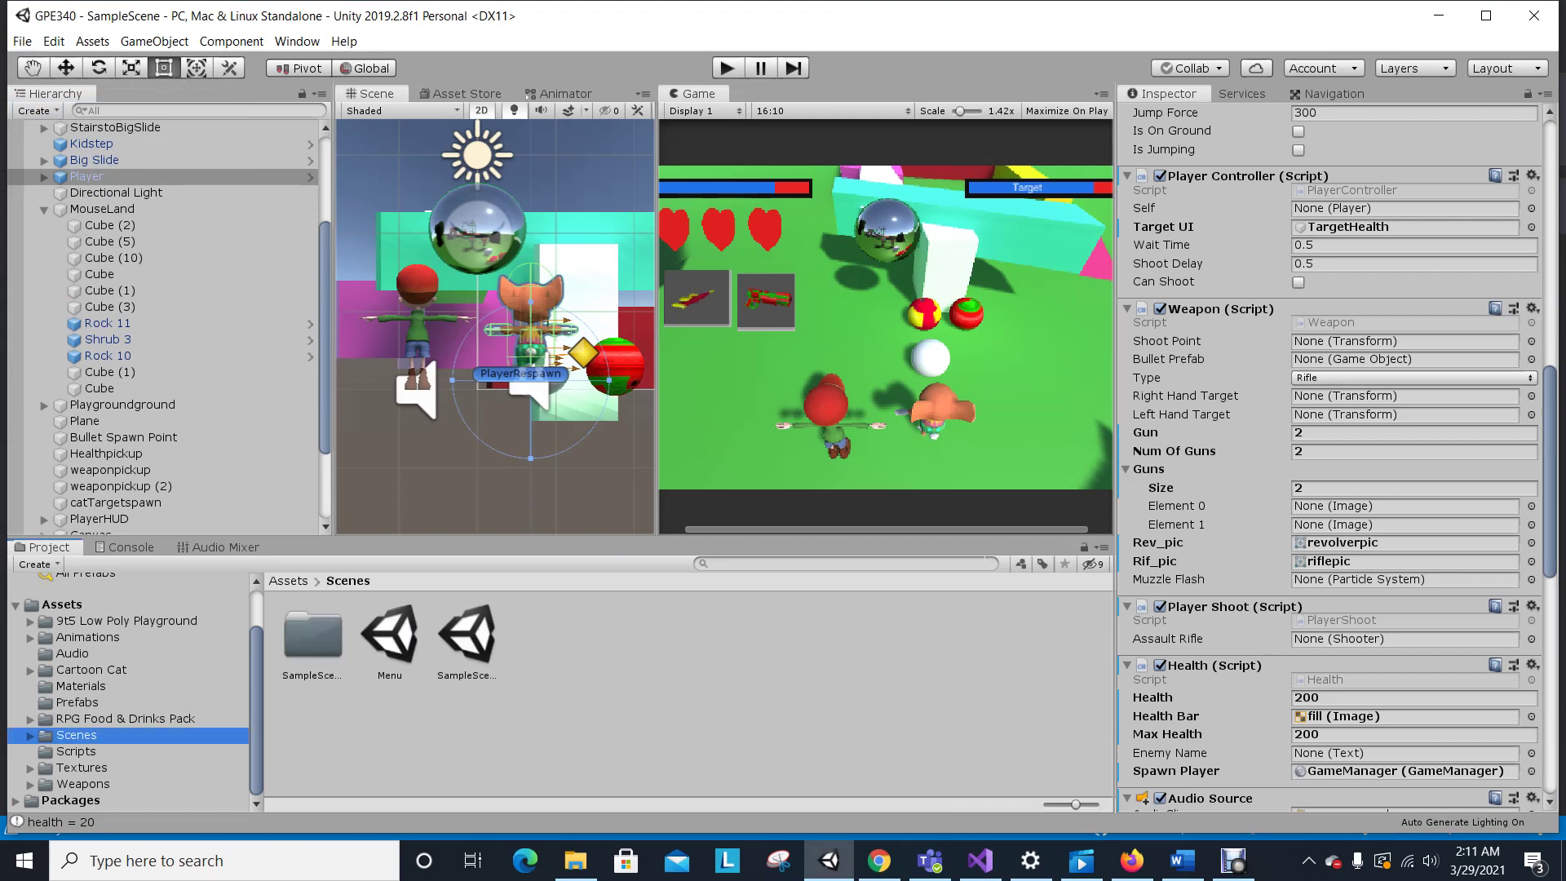
# Open the Menu scene, expand its Canvas, and bring up the Word checklist.
pyautogui.click(390, 637)
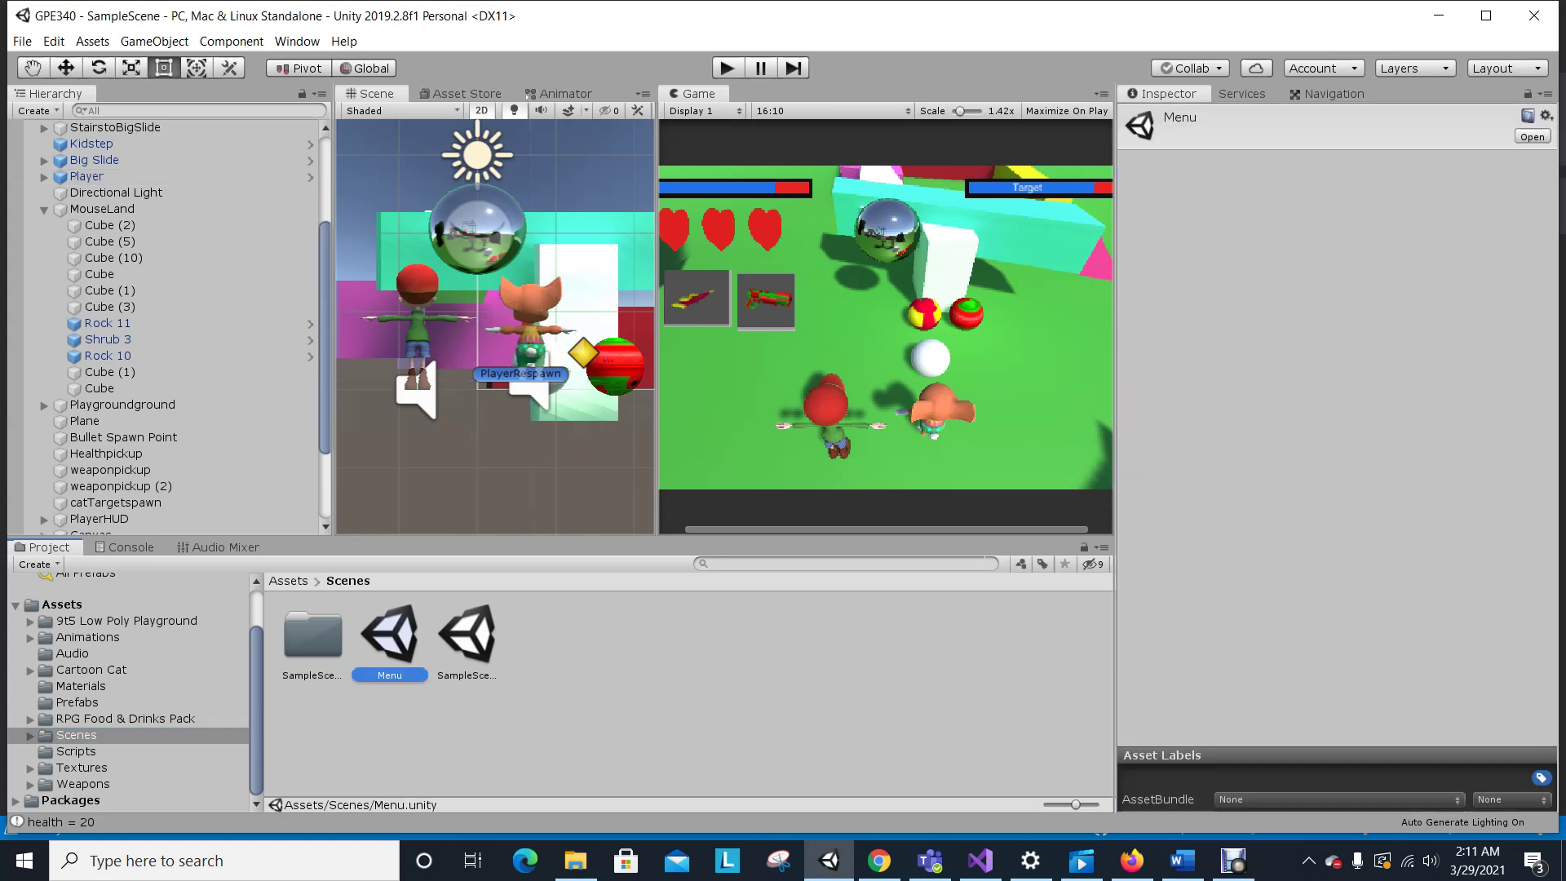
pyautogui.click(1533, 137)
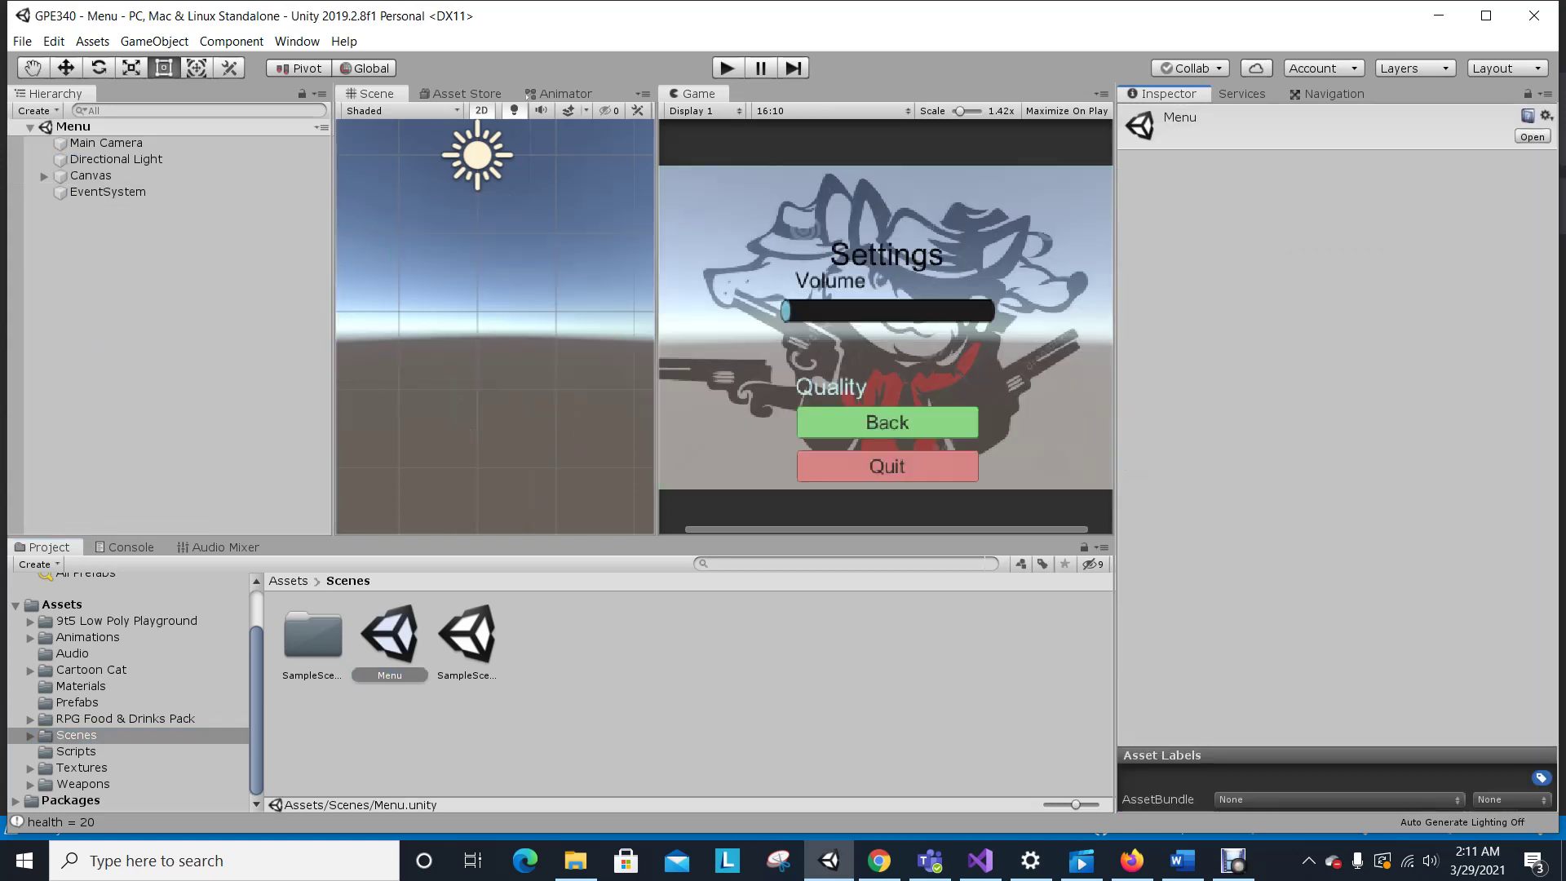
pyautogui.click(44, 176)
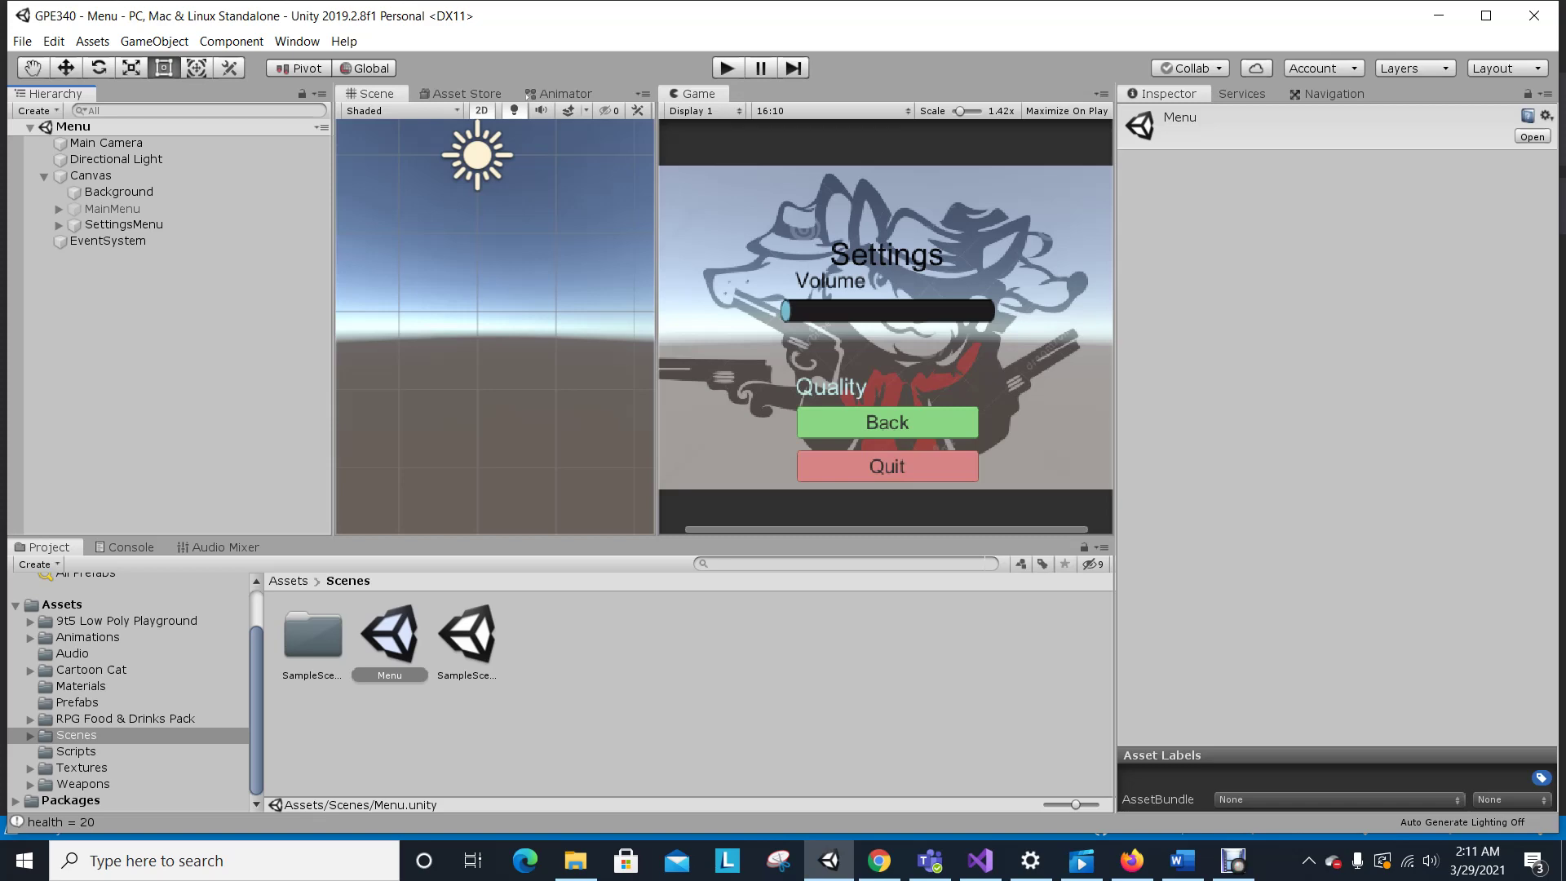
pyautogui.click(1182, 861)
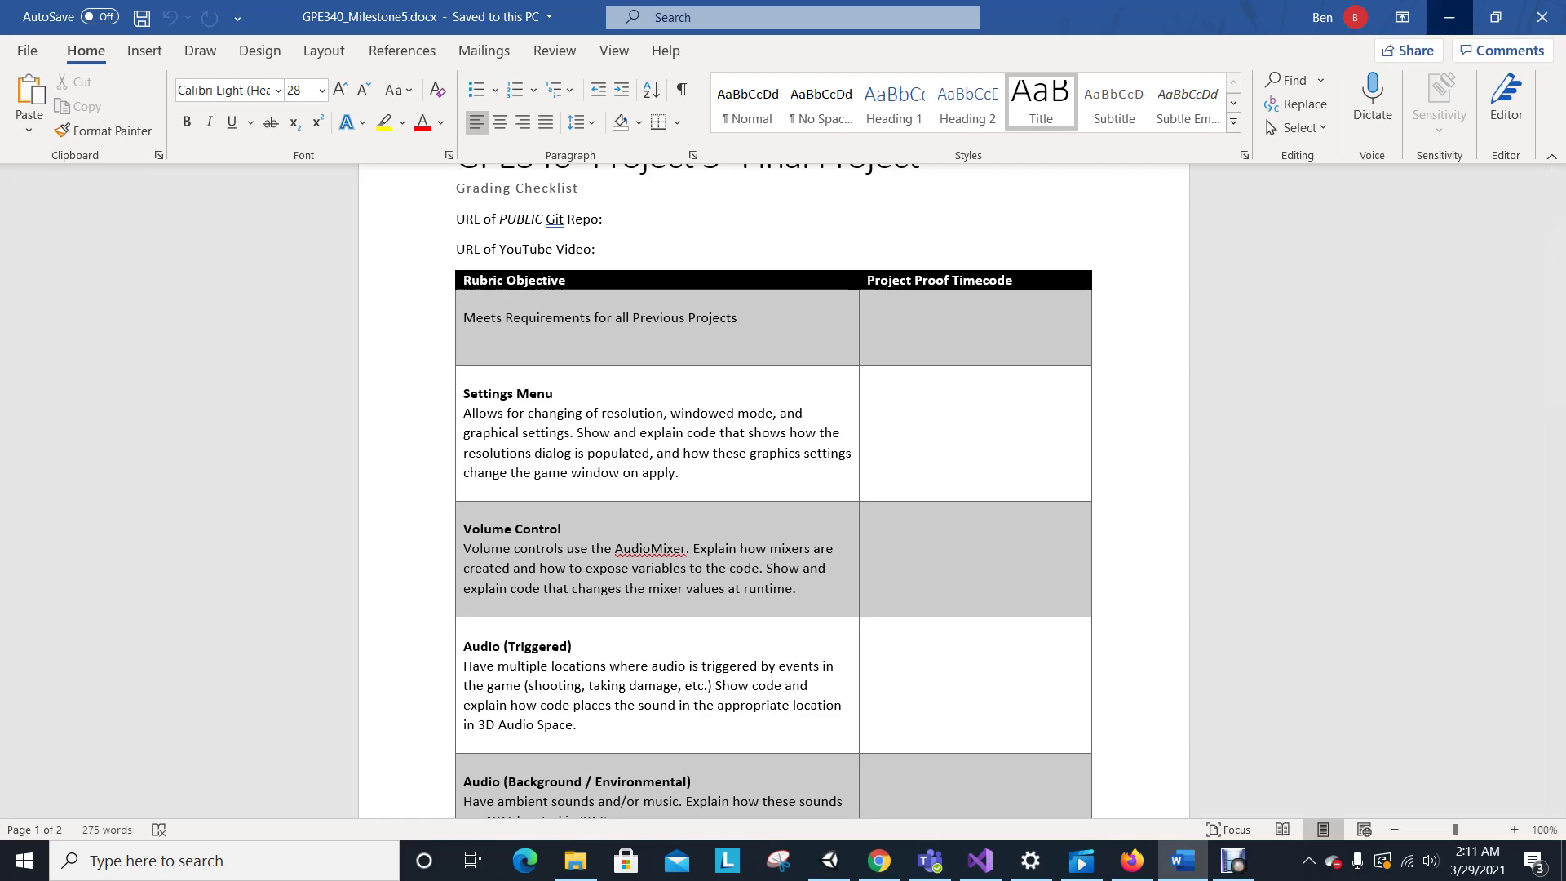
# Play the Menu scene, drag the Volume slider to about 80%, then stop and return to MainMenu.cs.
pyautogui.click(1450, 17)
pyautogui.hotkey('ctrl', 'p')
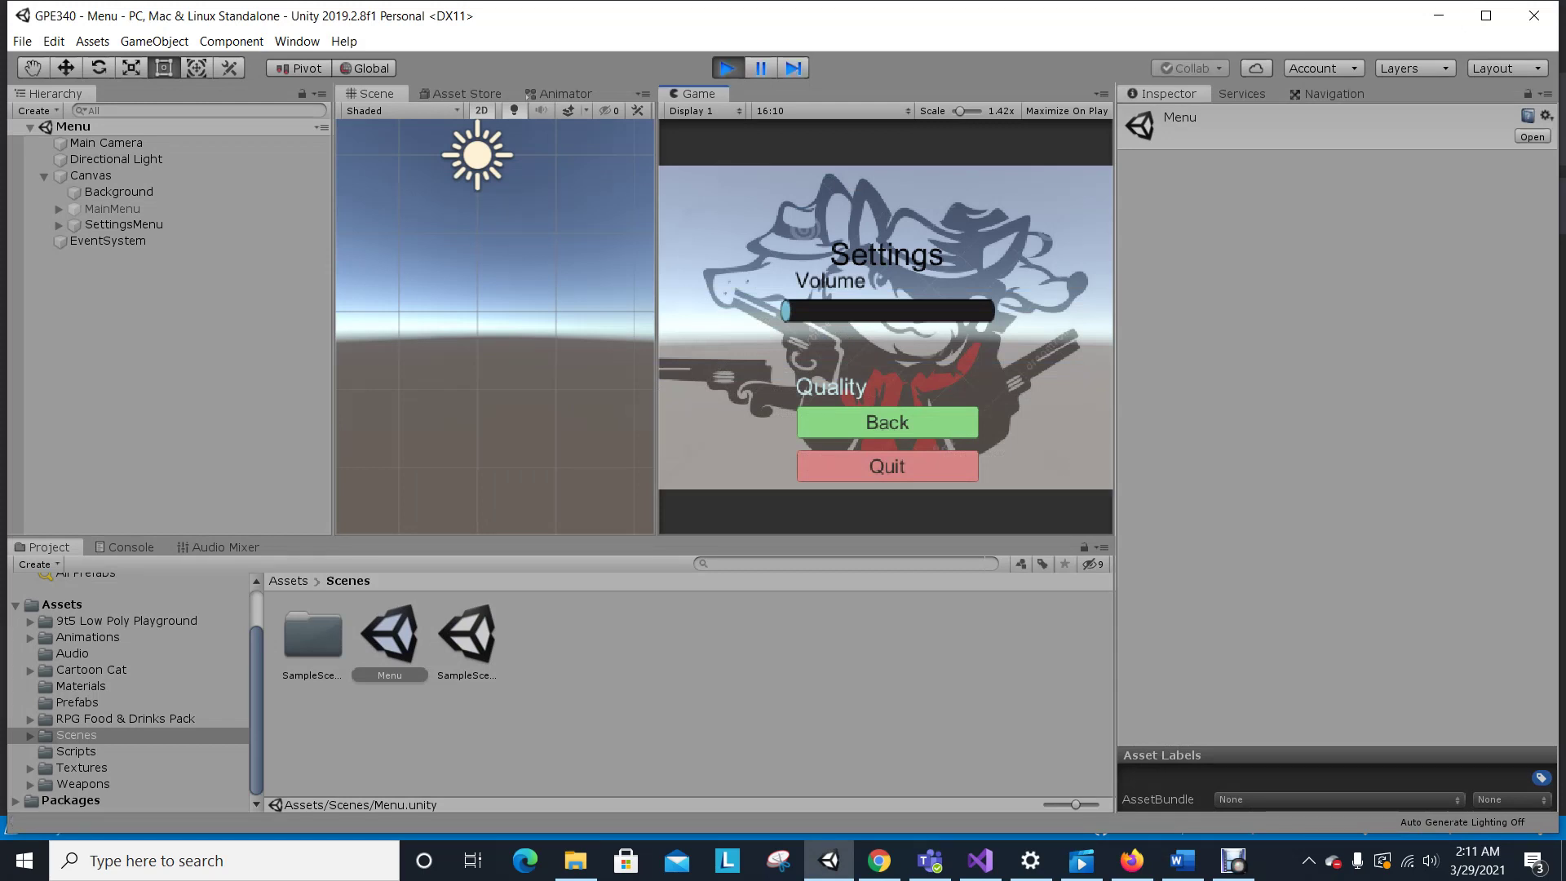
pyautogui.moveTo(785, 310); pyautogui.dragTo(951, 310)
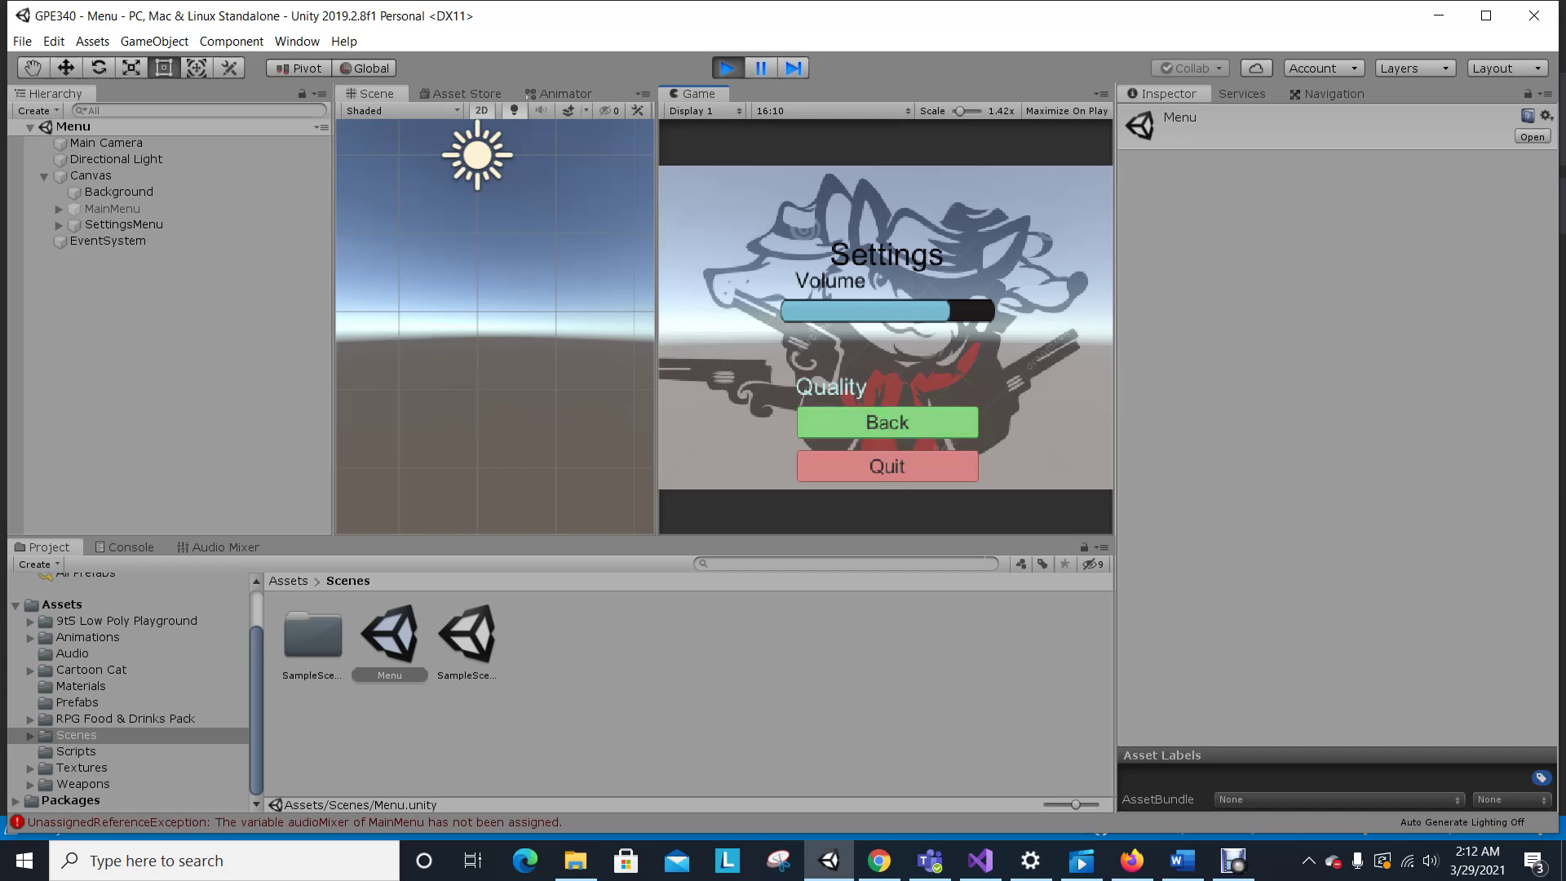
pyautogui.hotkey('ctrl', 'p')
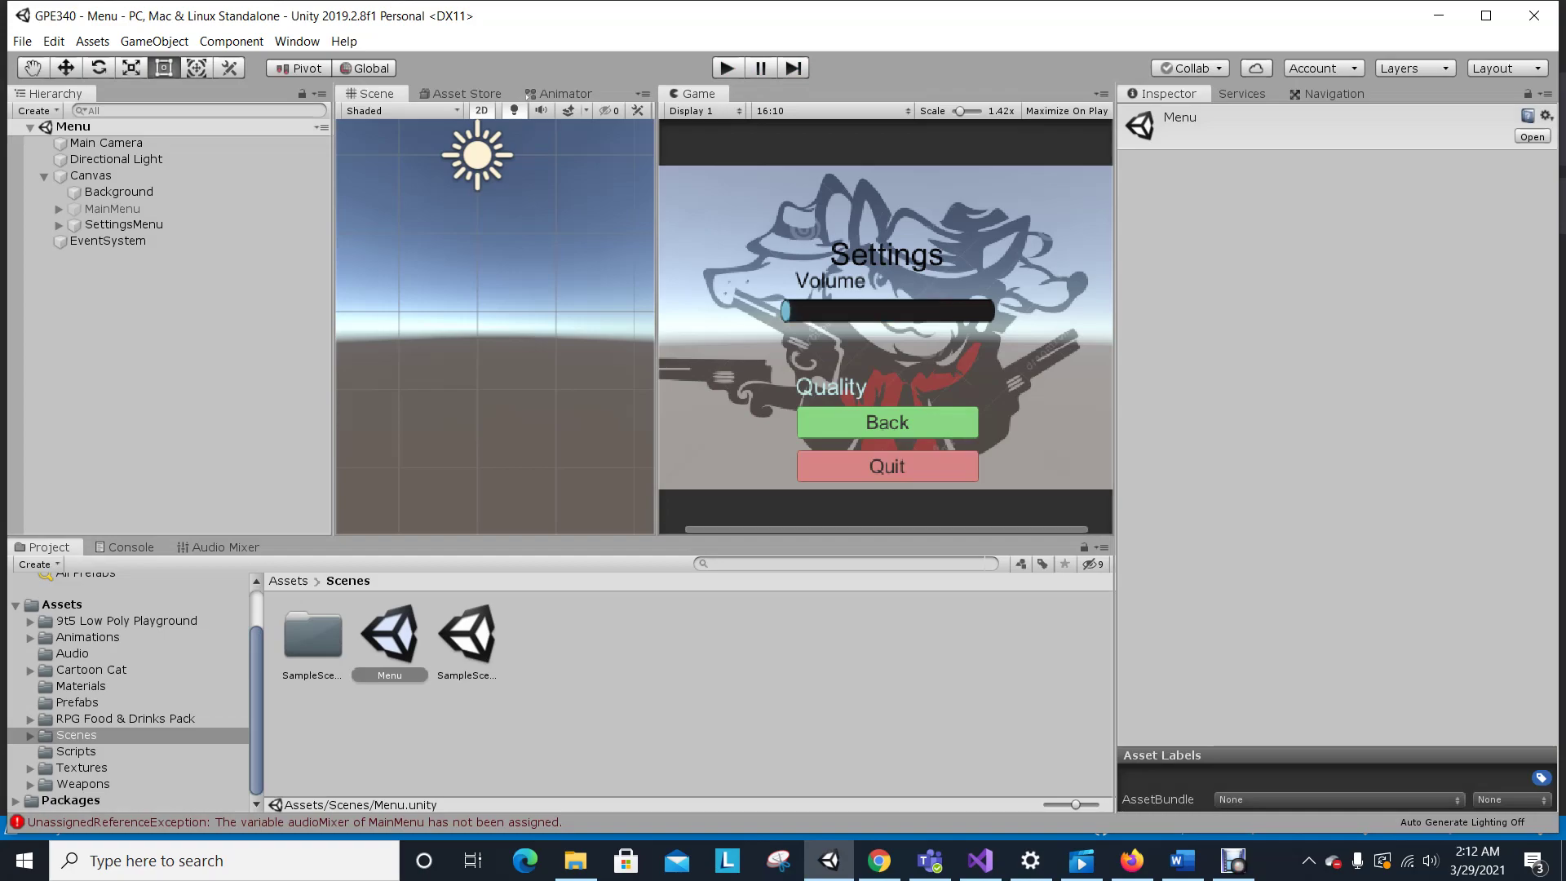
pyautogui.hotkey('alt', 'Tab')
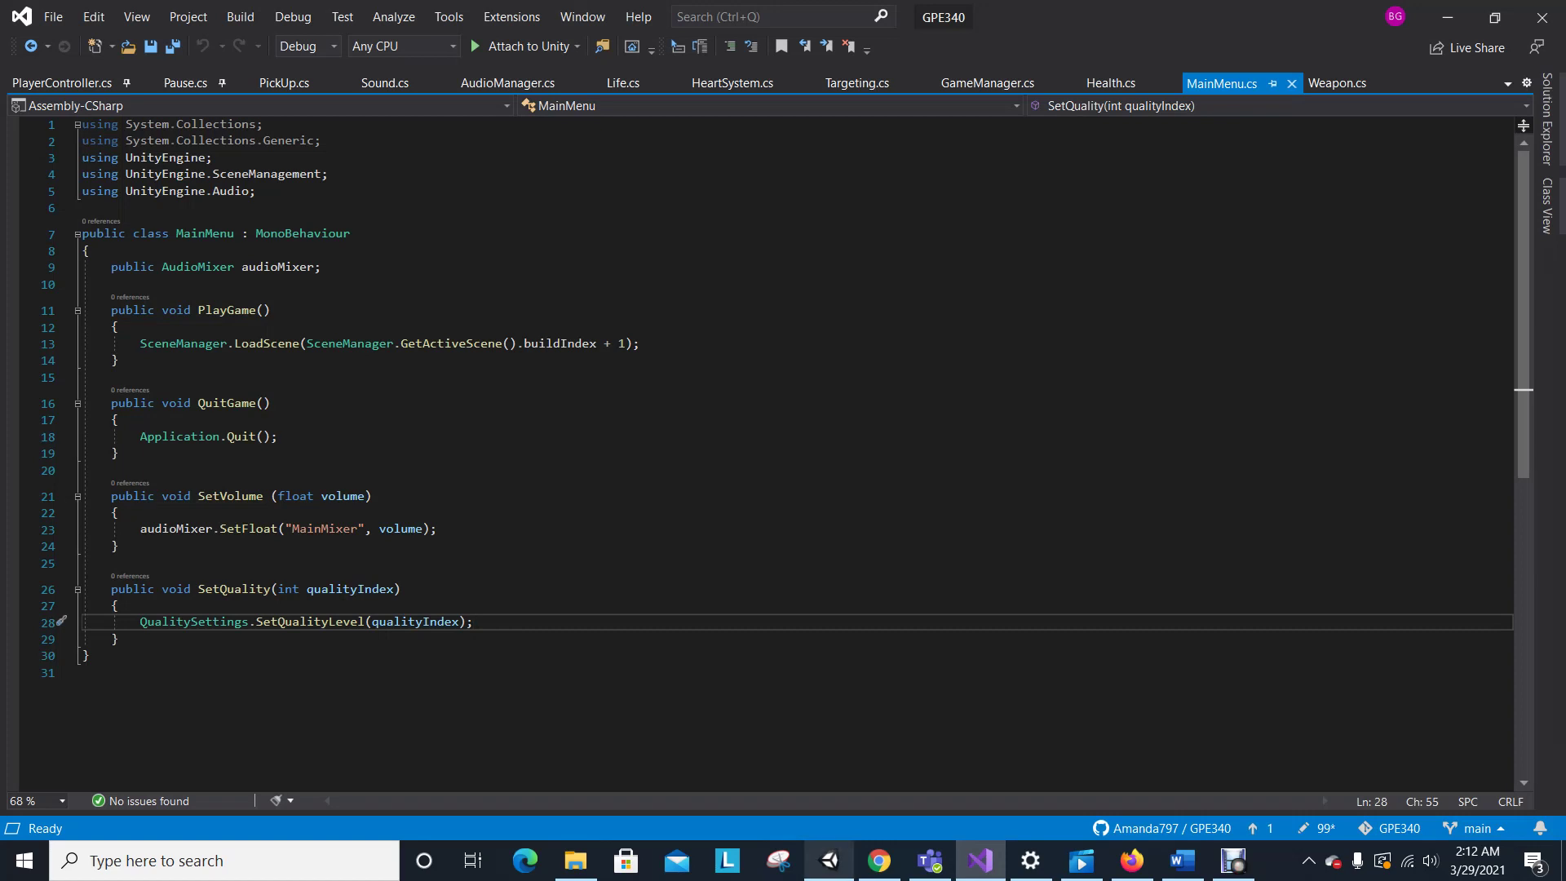
# Expand SettingsMenu in Unity and inspect its Volume Slider and Quality text objects.
pyautogui.click(830, 861)
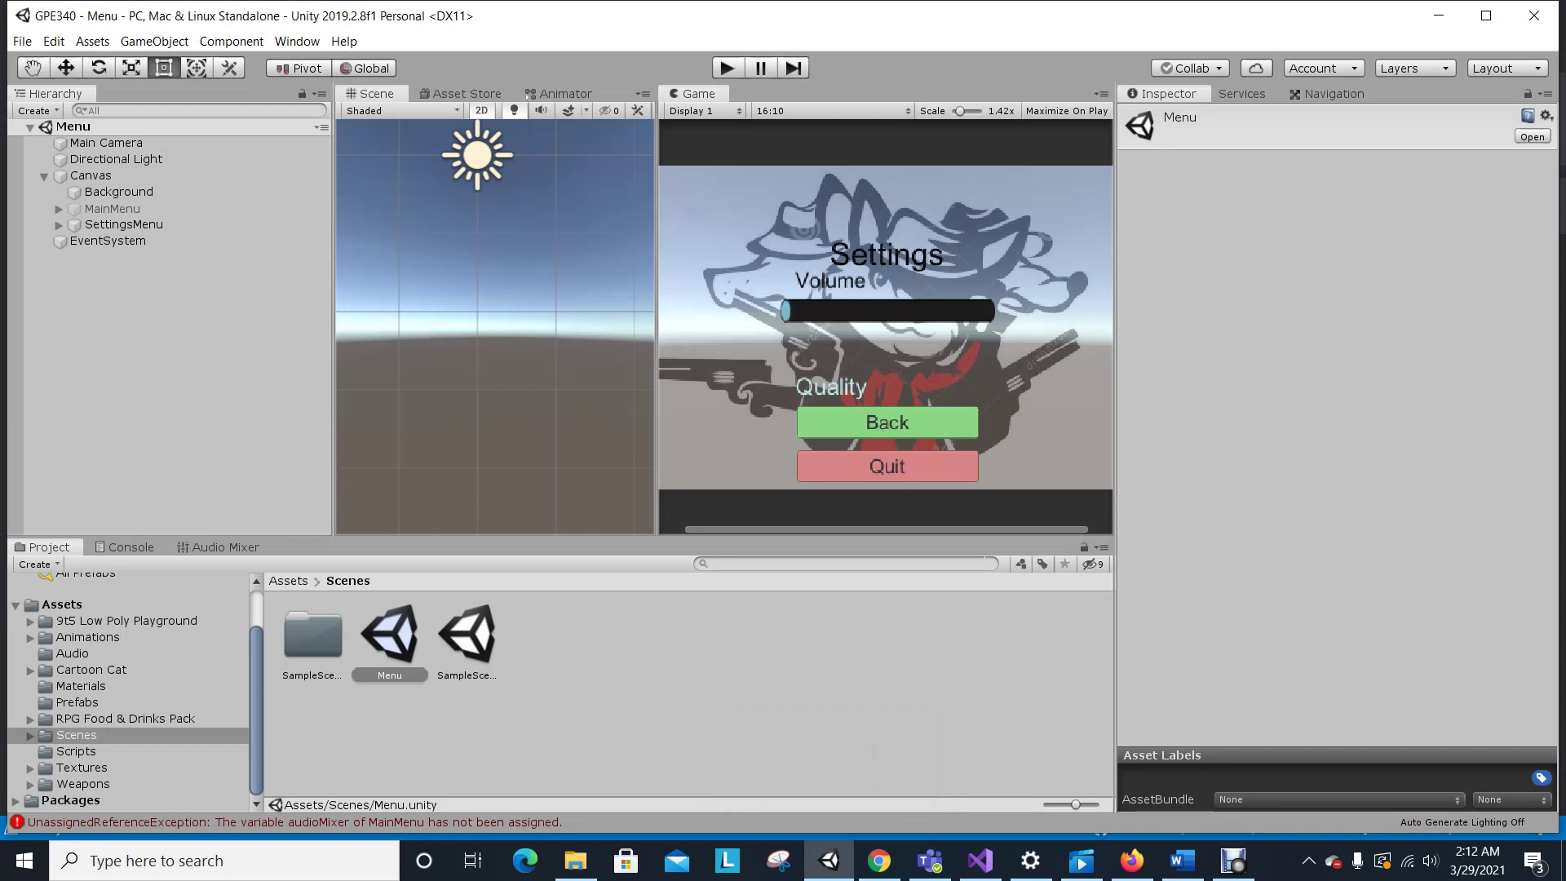
pyautogui.click(59, 224)
pyautogui.click(114, 289)
pyautogui.click(118, 306)
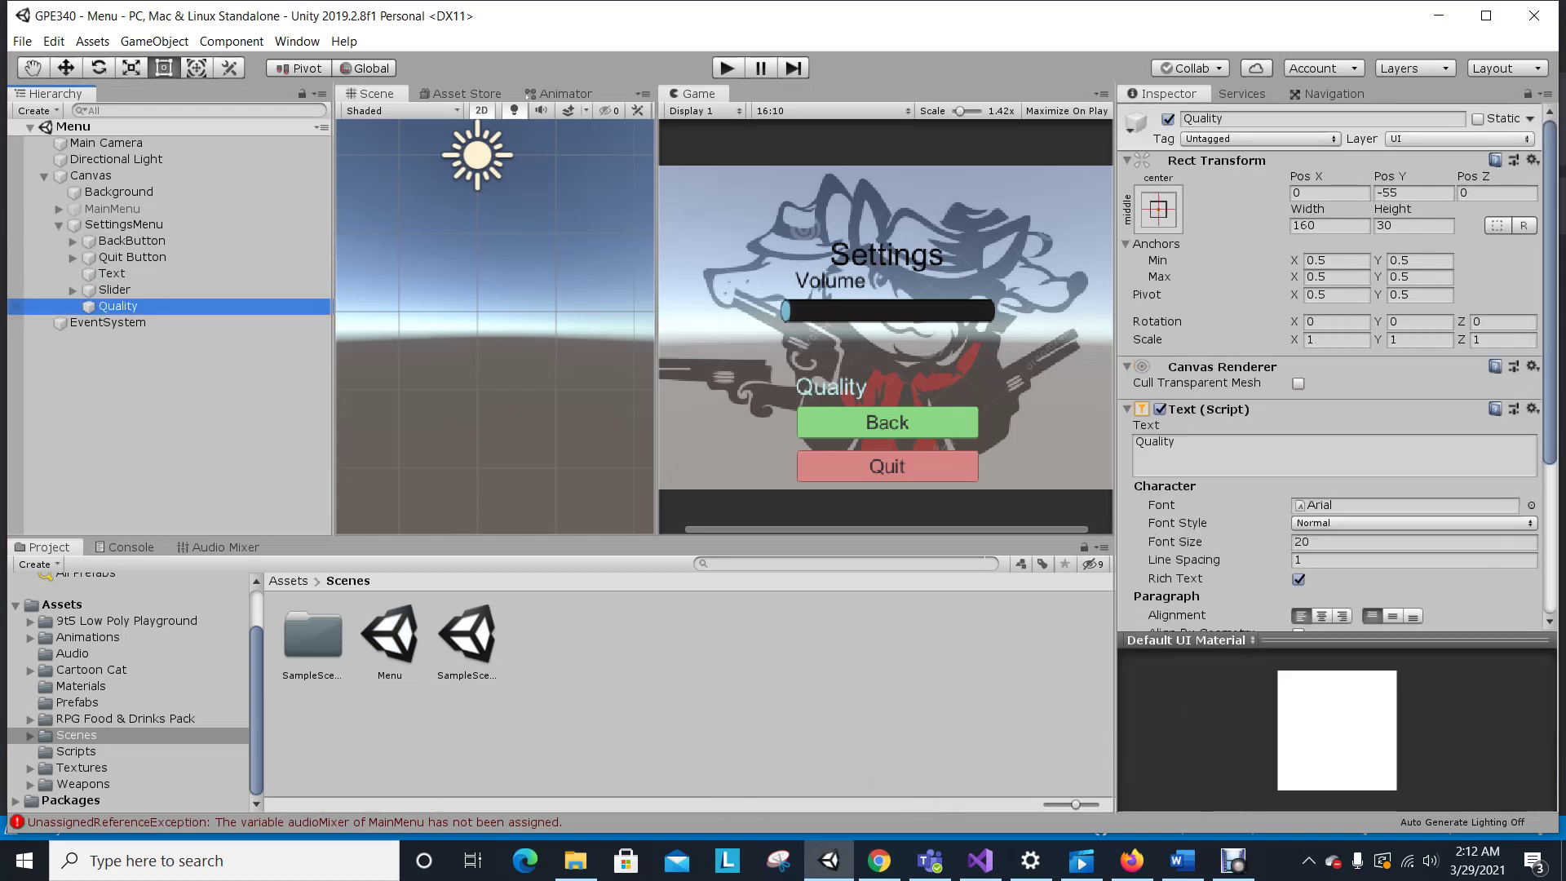
pyautogui.scroll(-5, 1335, 367)
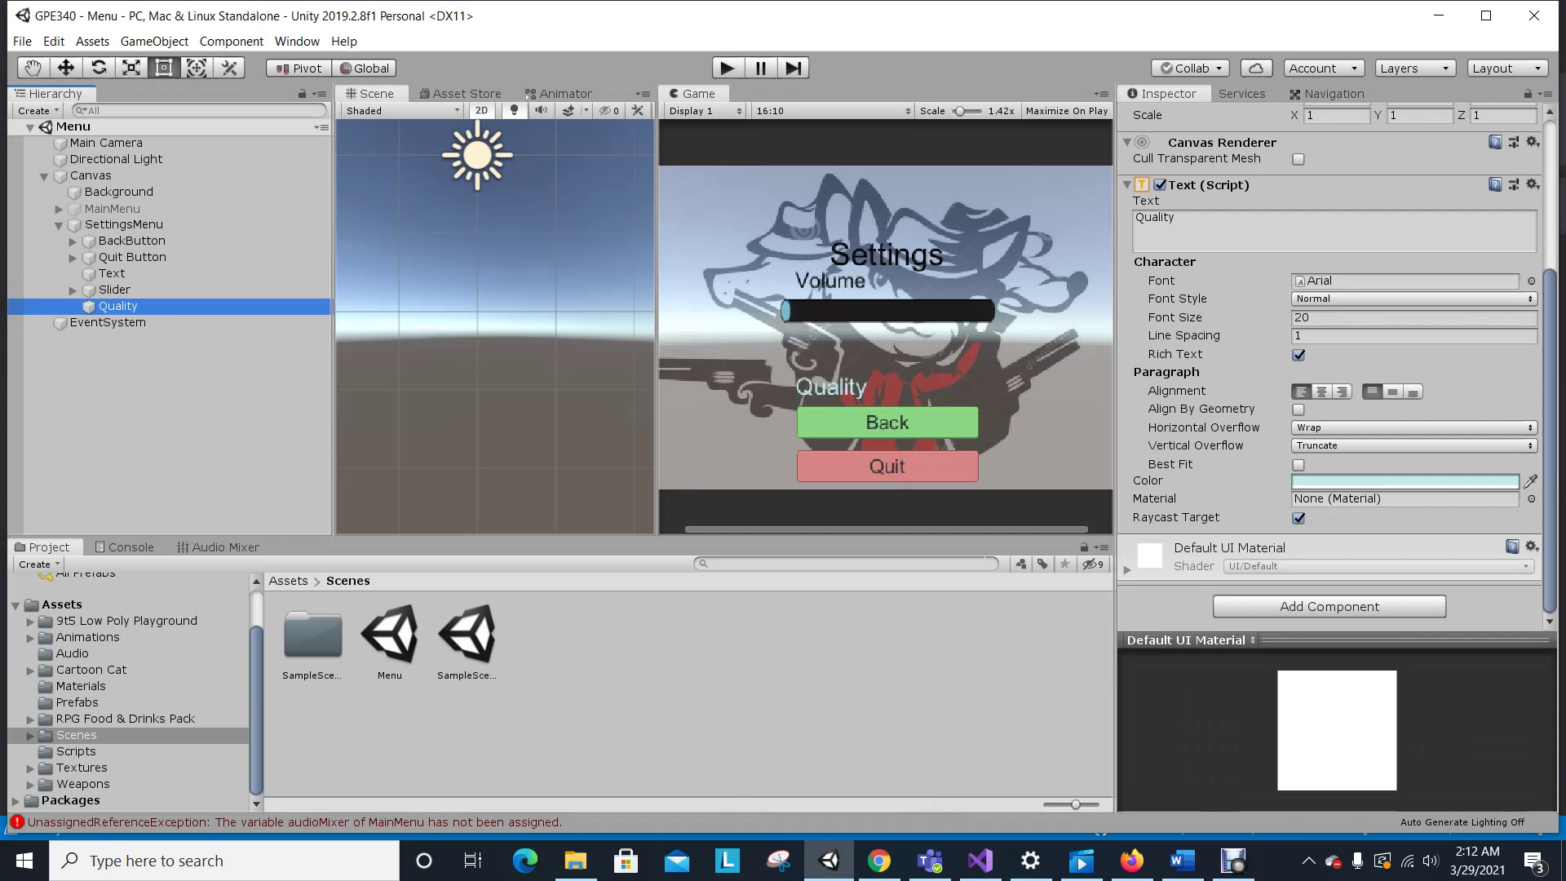
pyautogui.scroll(3, 1329, 367)
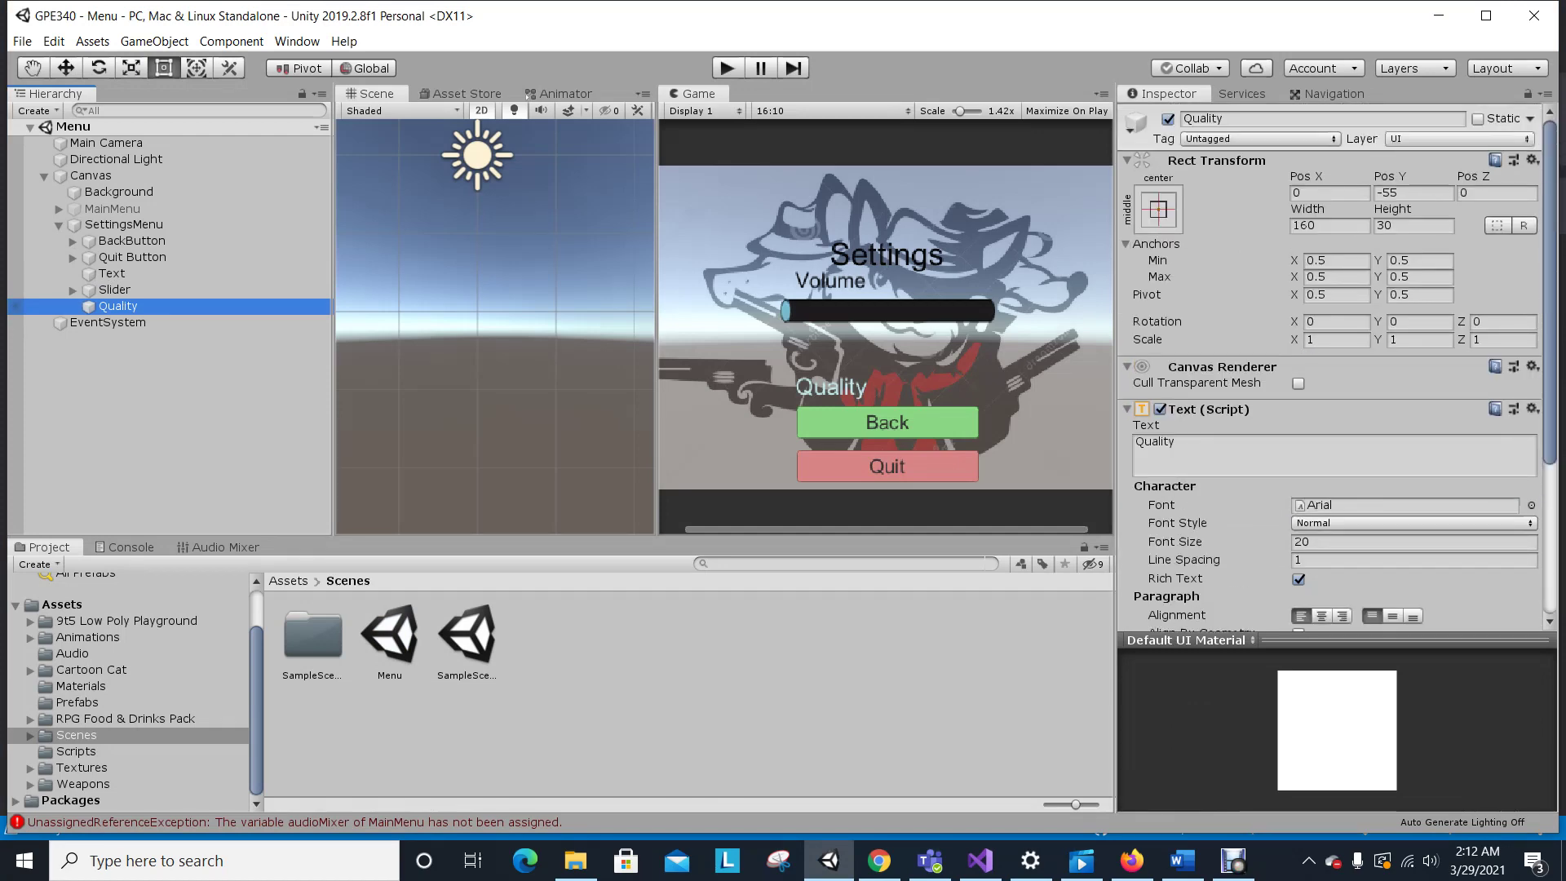
pyautogui.scroll(-3, 1330, 367)
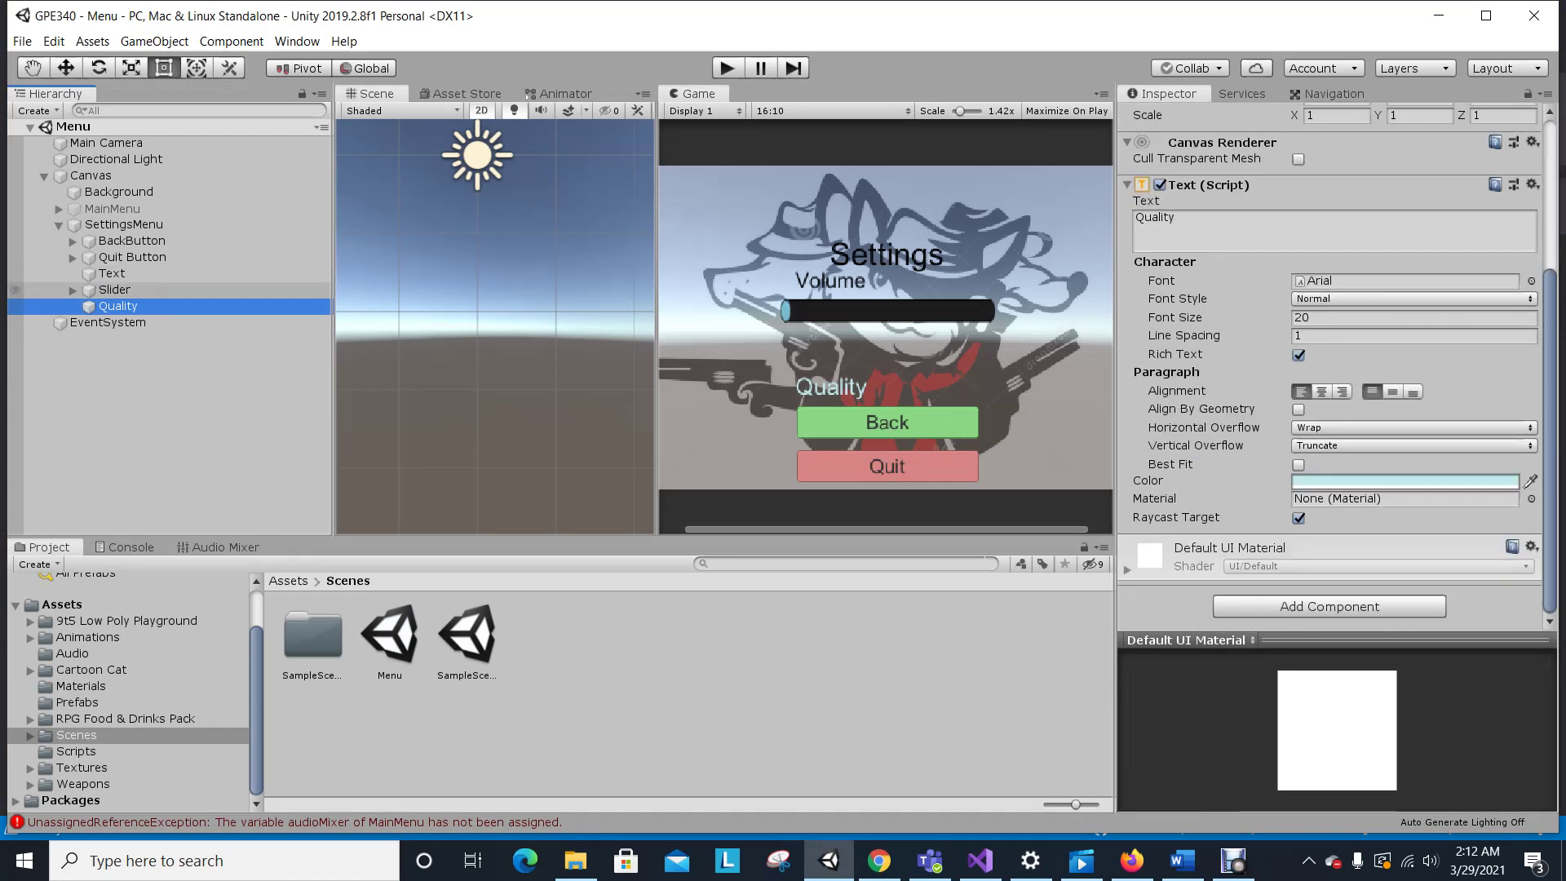
# Recheck the Slider's Inspector down to its MainMenu.SetVolume call, then switch to Word.
pyautogui.click(115, 291)
pyautogui.scroll(-2, 1338, 365)
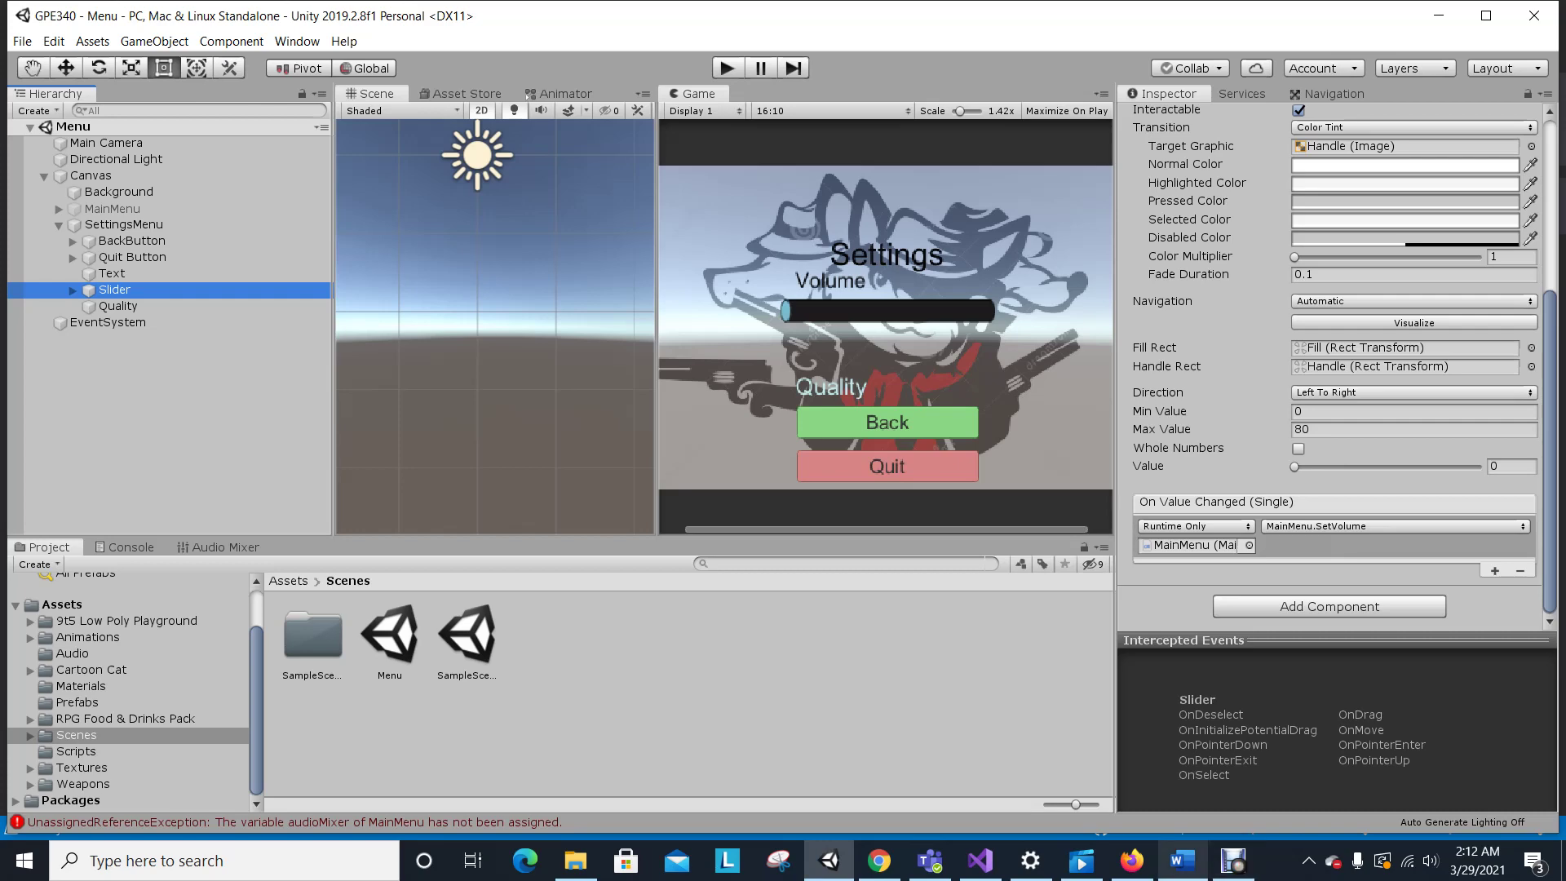
pyautogui.moveTo(1182, 861)
pyautogui.click(1182, 775)
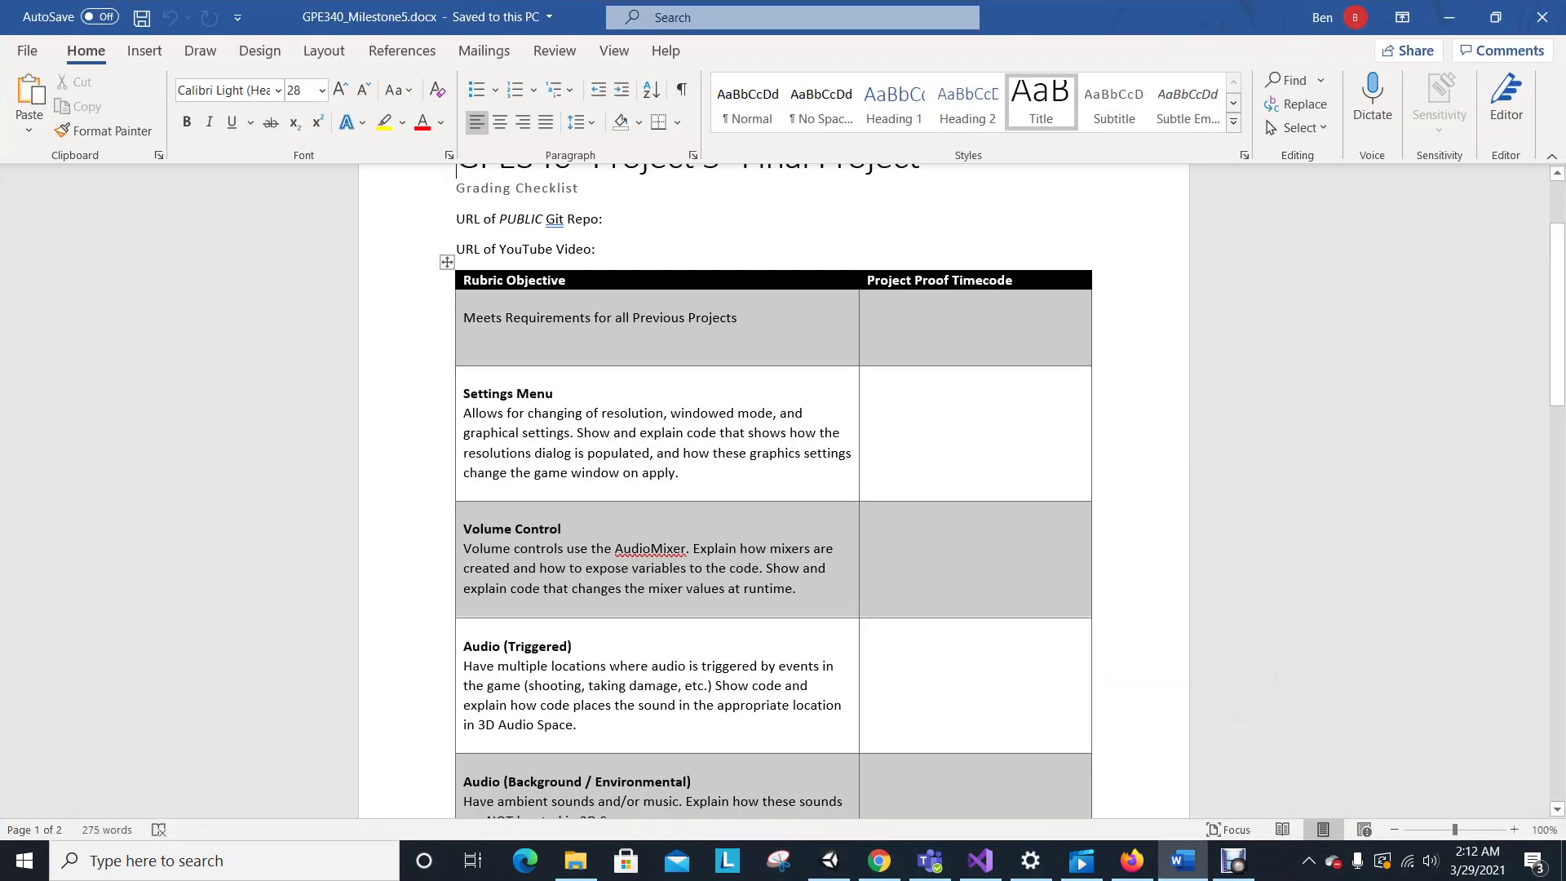
# Scroll the Word checklist to the Particle Effects row, then go via Visual Studio back to Unity.
pyautogui.scroll(-2, 774, 489)
pyautogui.scroll(-2, 773, 489)
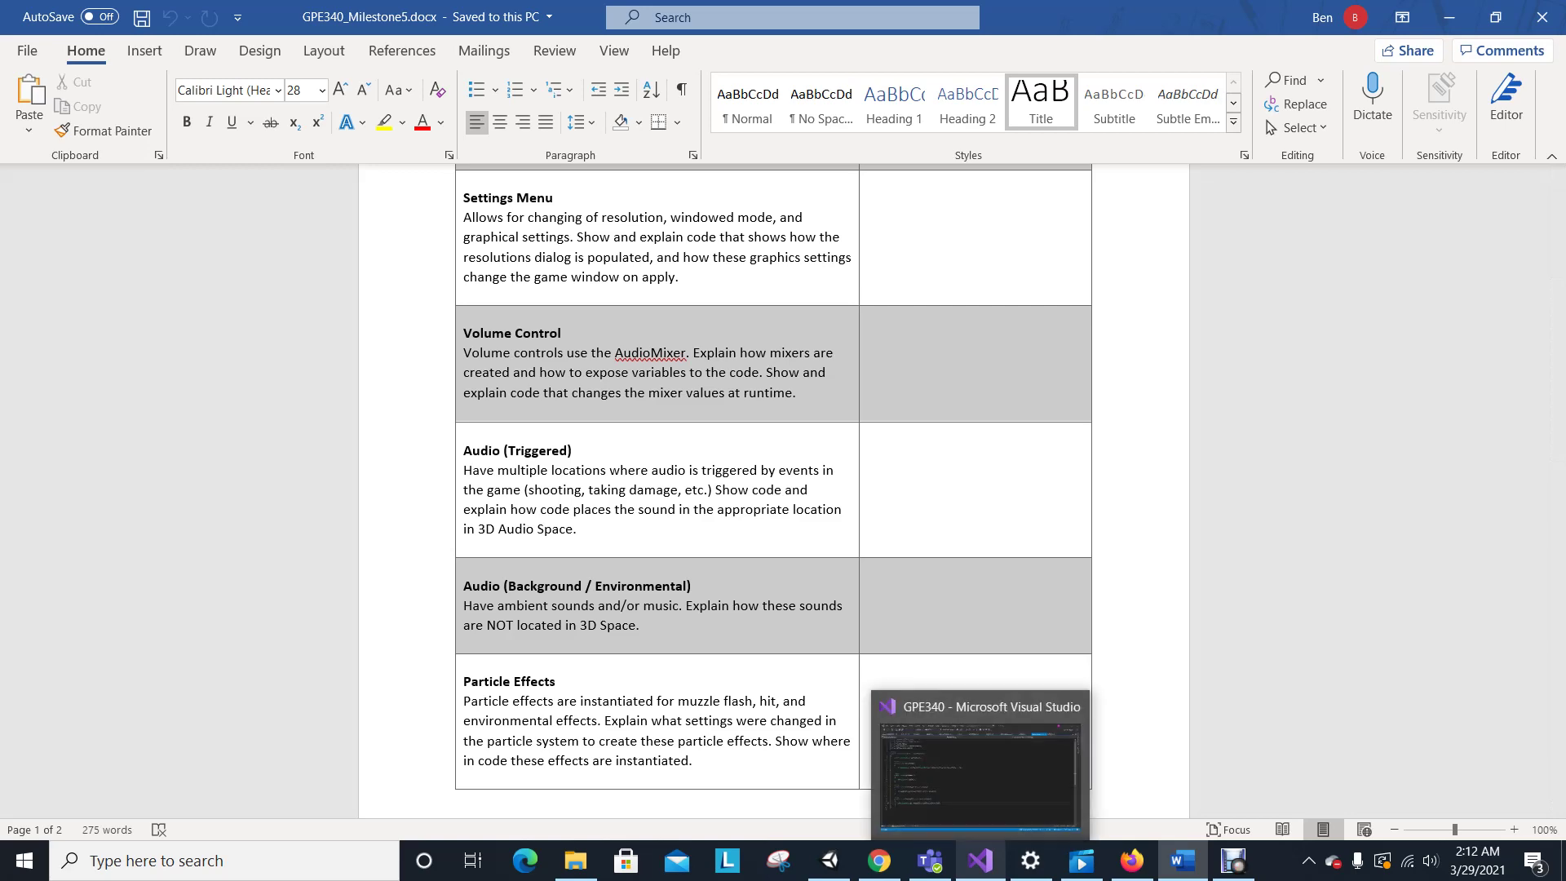
pyautogui.click(980, 860)
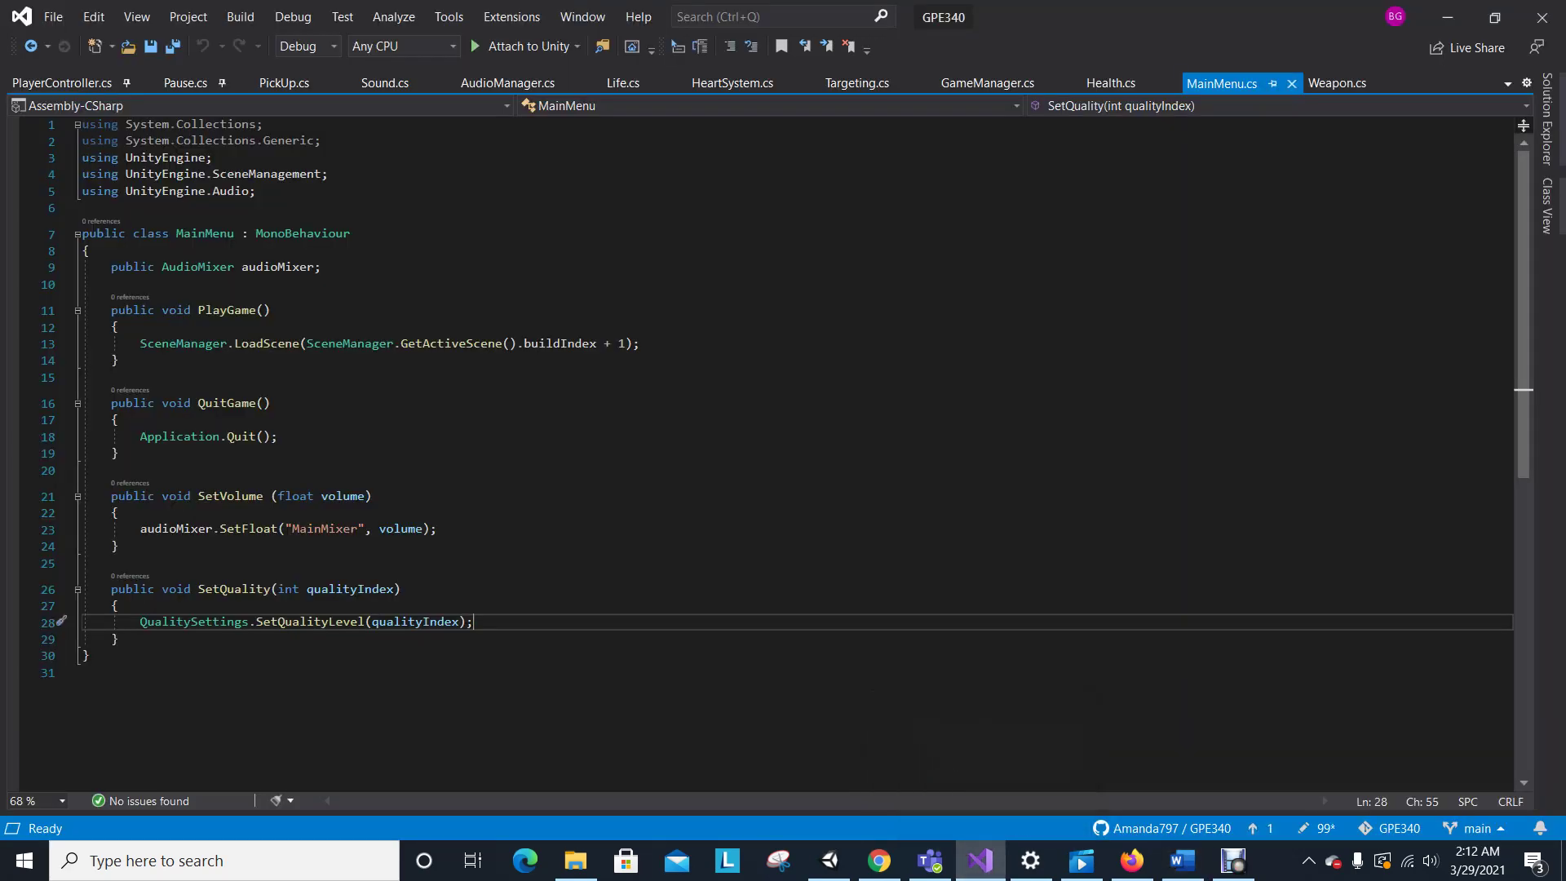
pyautogui.click(829, 860)
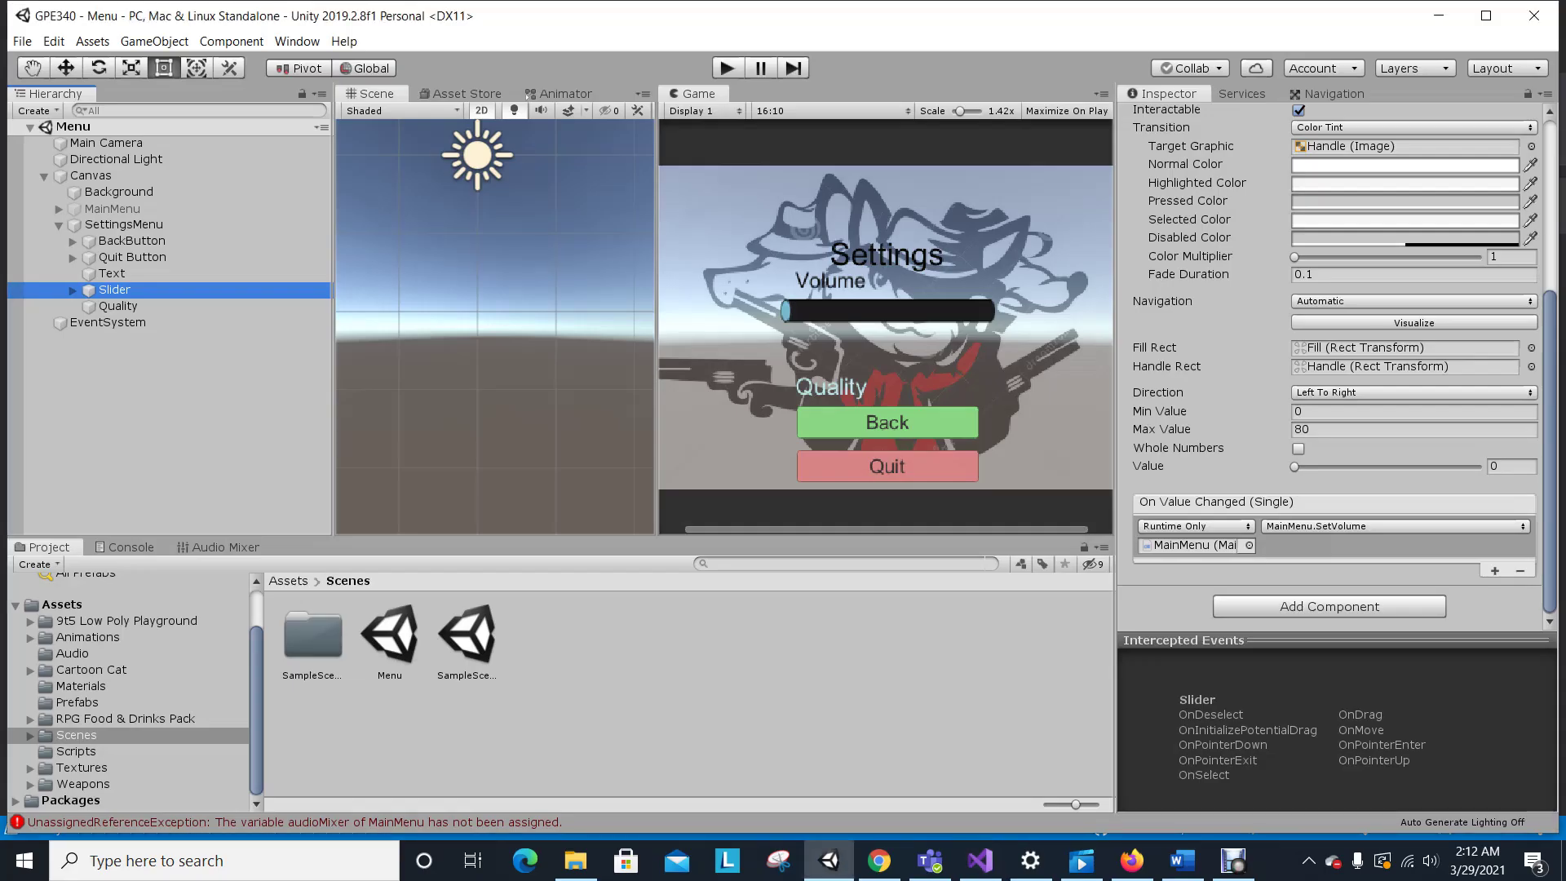
# Open the Audio folder and inspect the MainMixer asset, then return to the Word checklist.
pyautogui.click(72, 654)
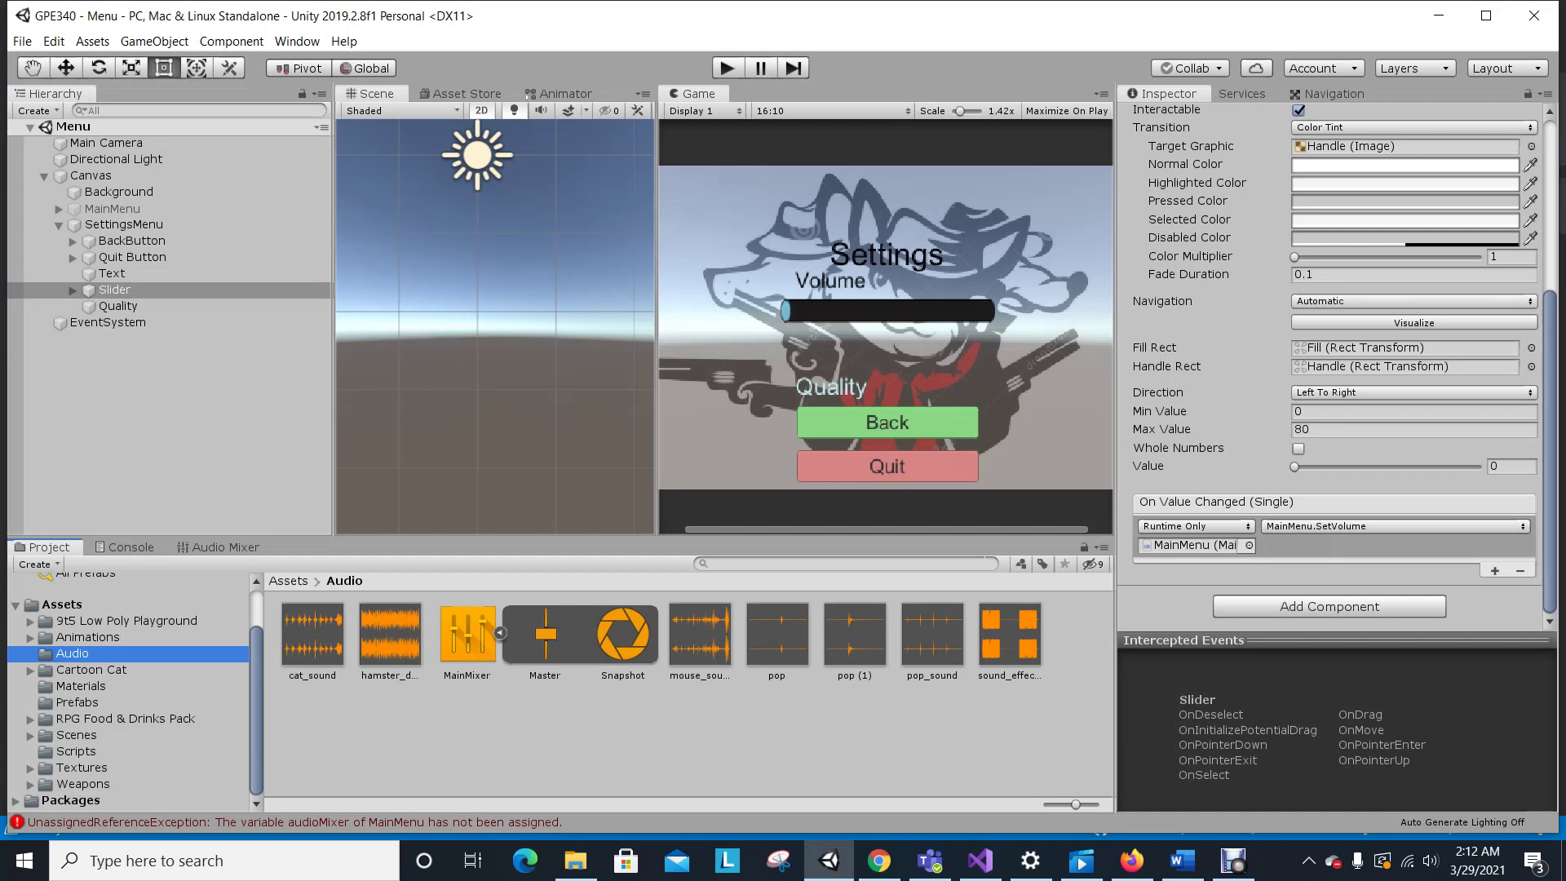
pyautogui.click(467, 635)
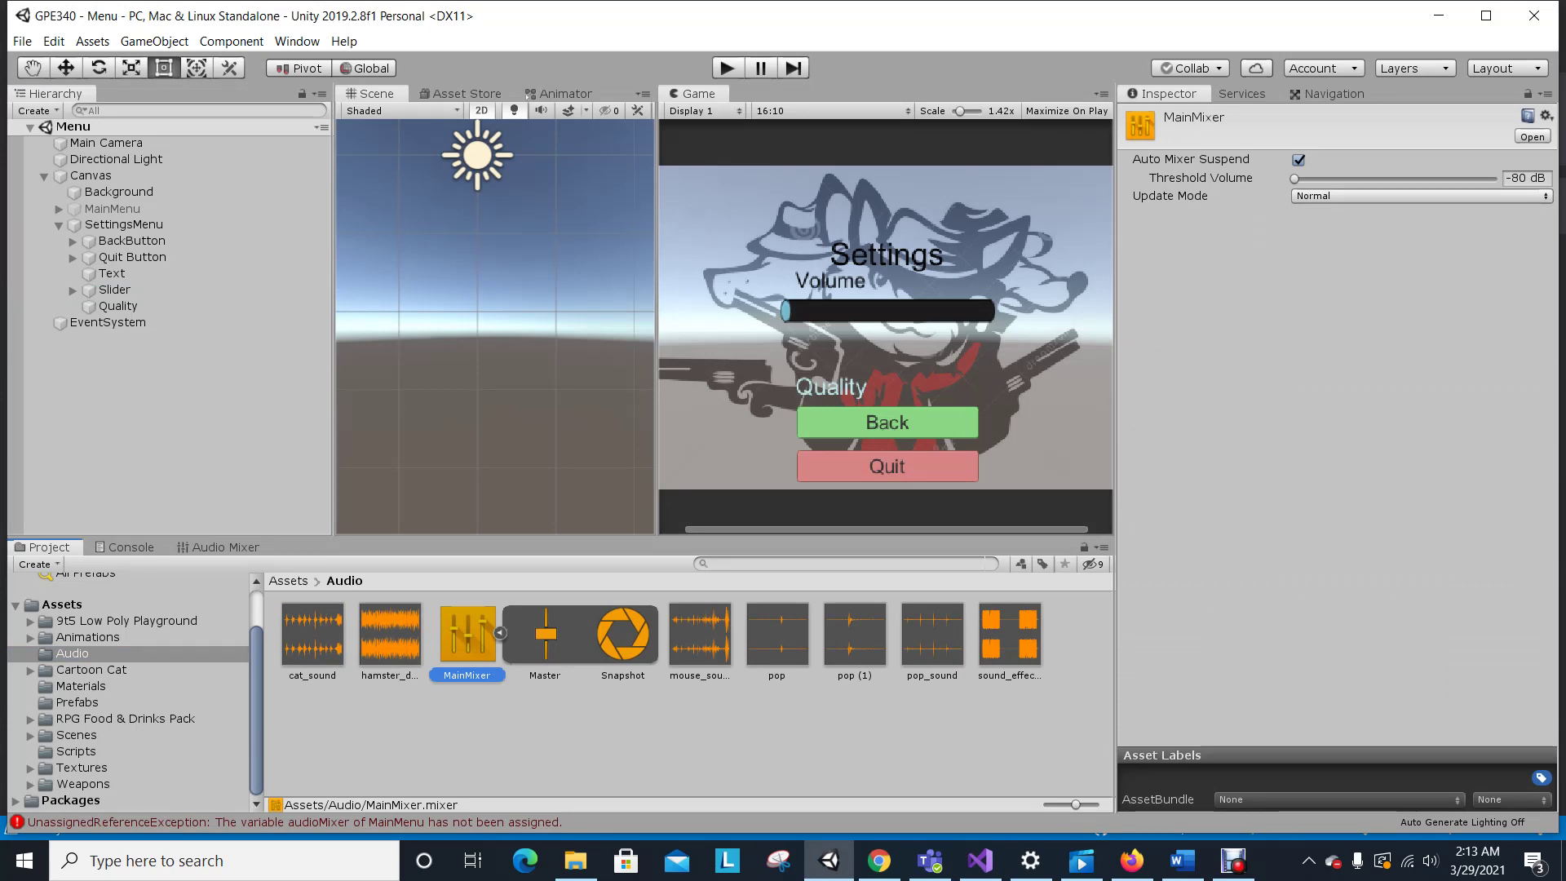
pyautogui.click(1183, 860)
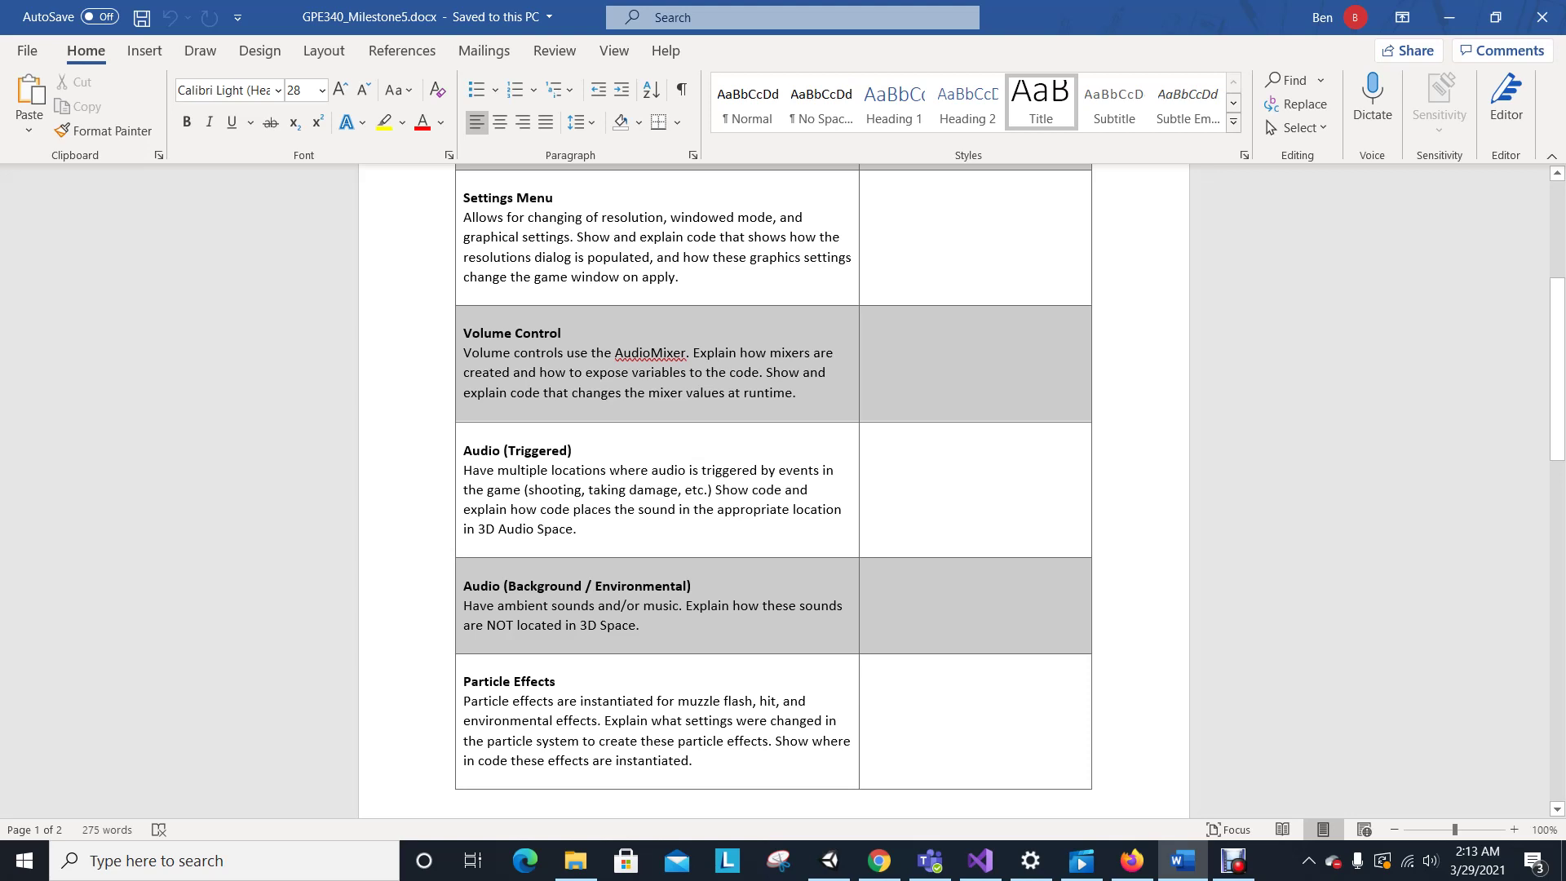
# Scroll the Word checklist down to the audio and particle effects requirements.
pyautogui.scroll(-1, 773, 477)
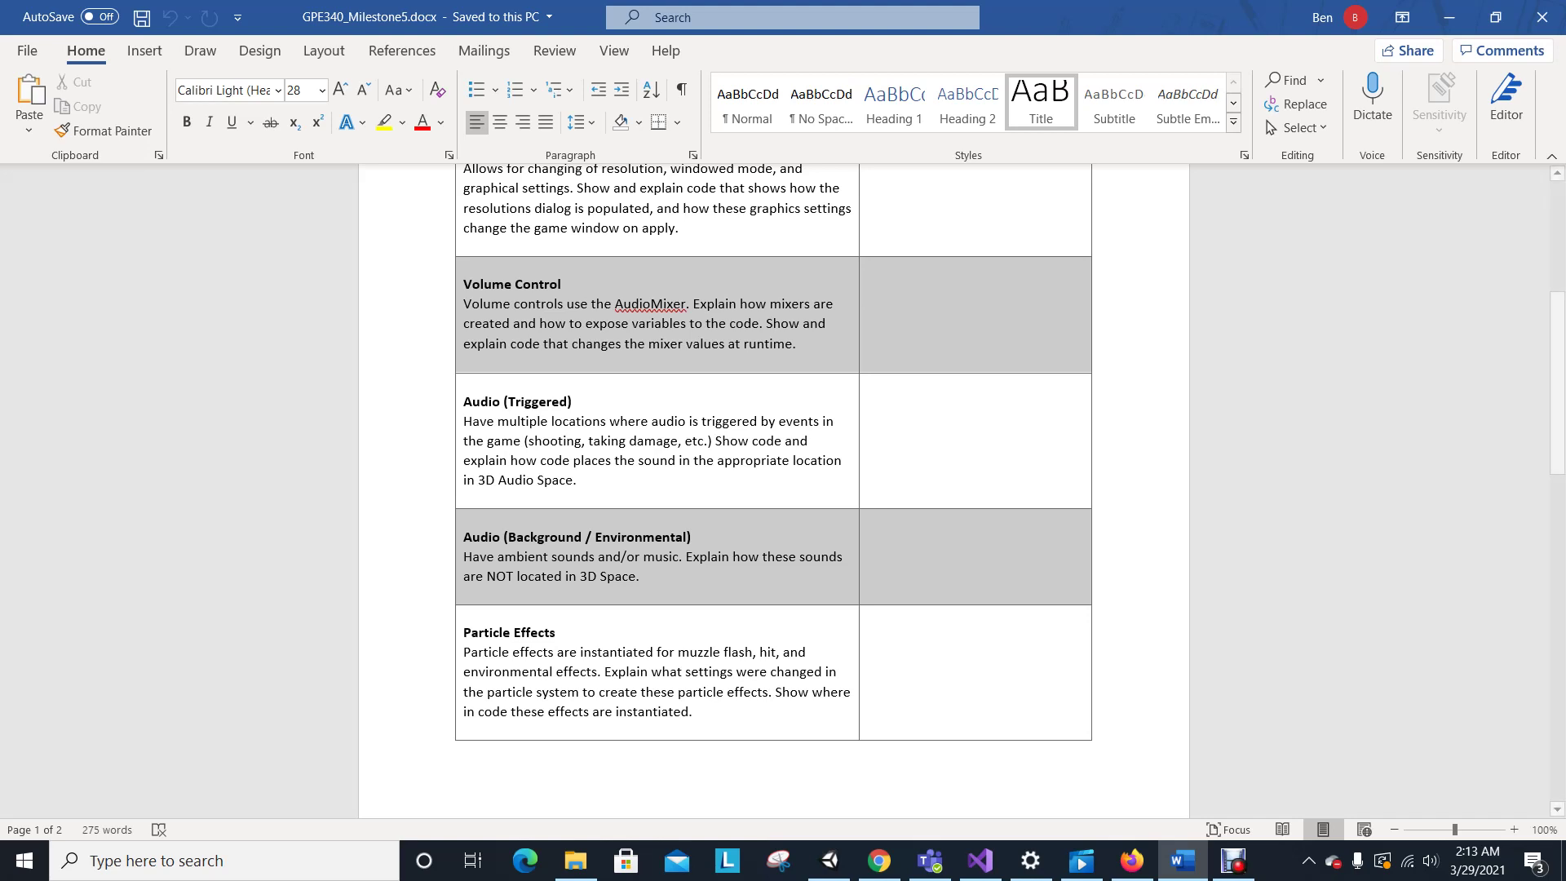
# Switch to Visual Studio and look over AudioManager.cs, Sound.cs and MainMenu.cs.
pyautogui.moveTo(980, 861)
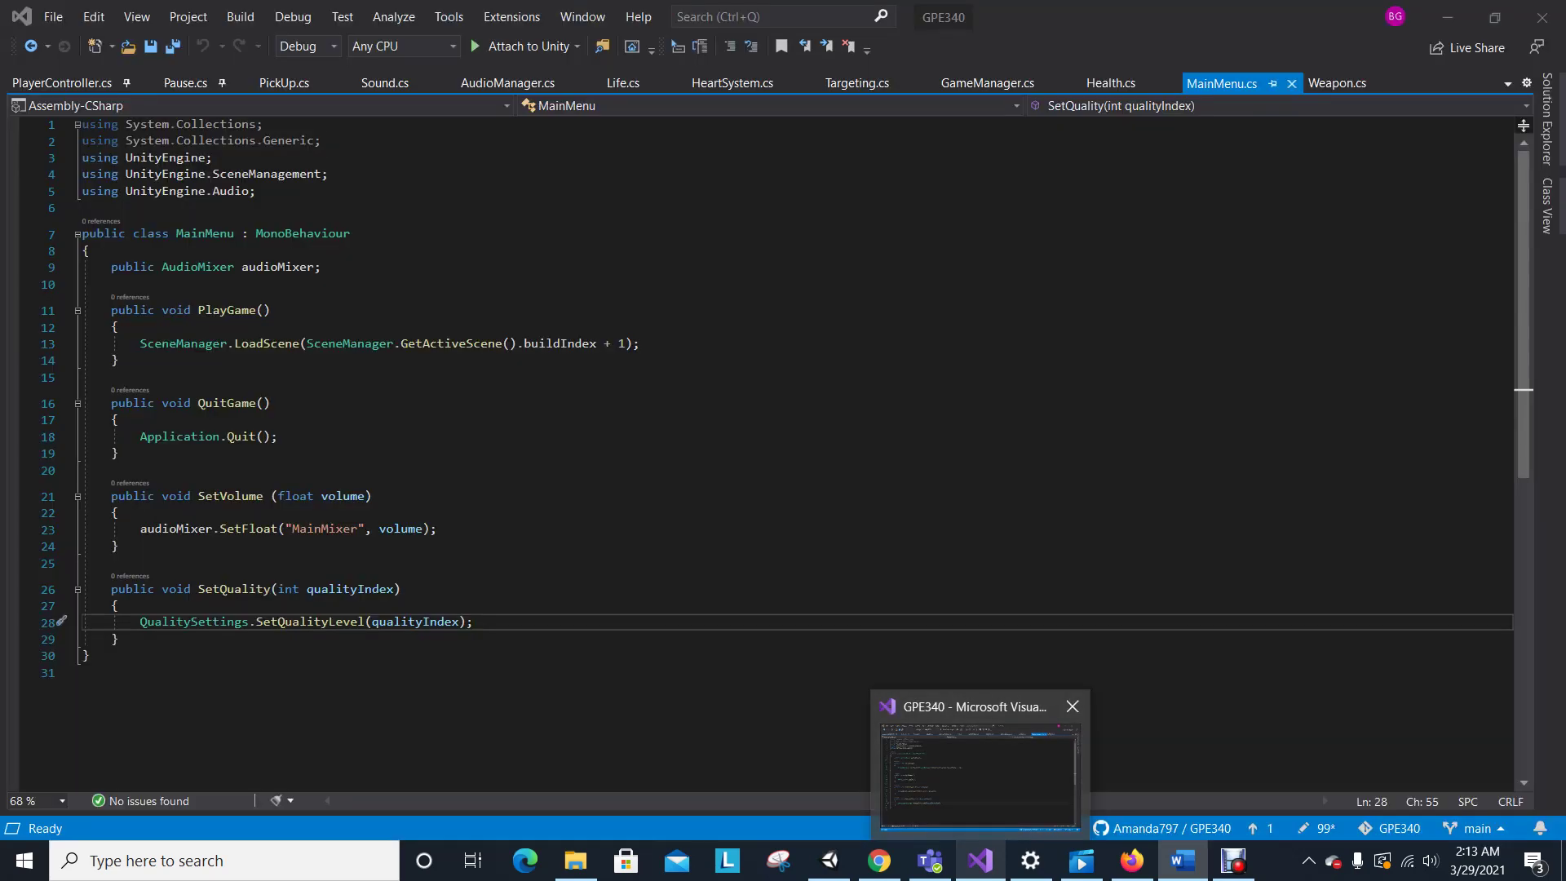
pyautogui.click(982, 774)
pyautogui.click(508, 83)
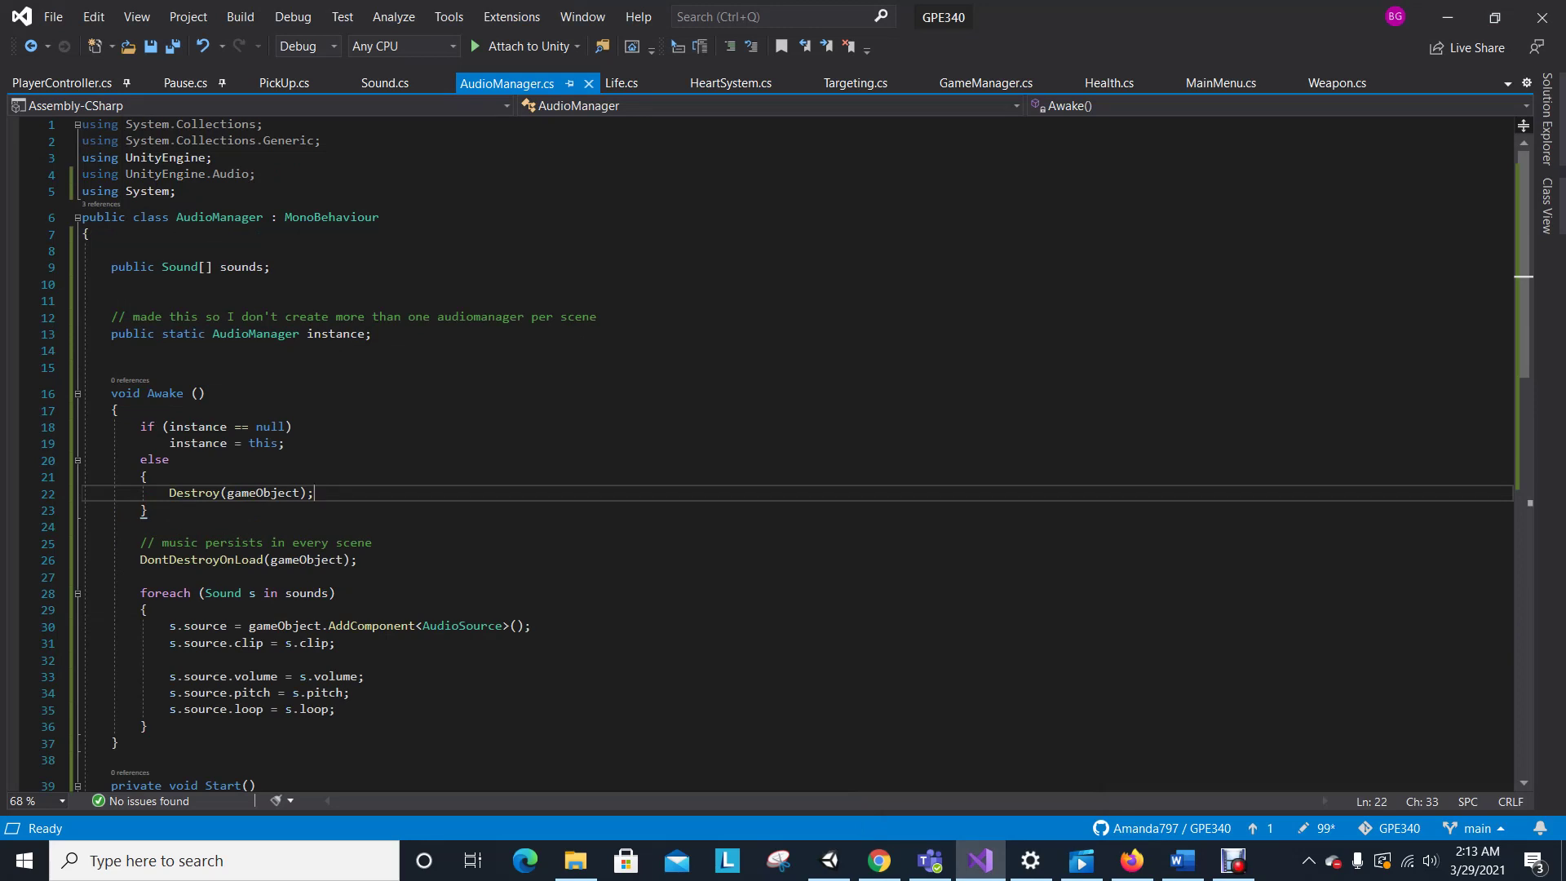
pyautogui.scroll(-1, 784, 454)
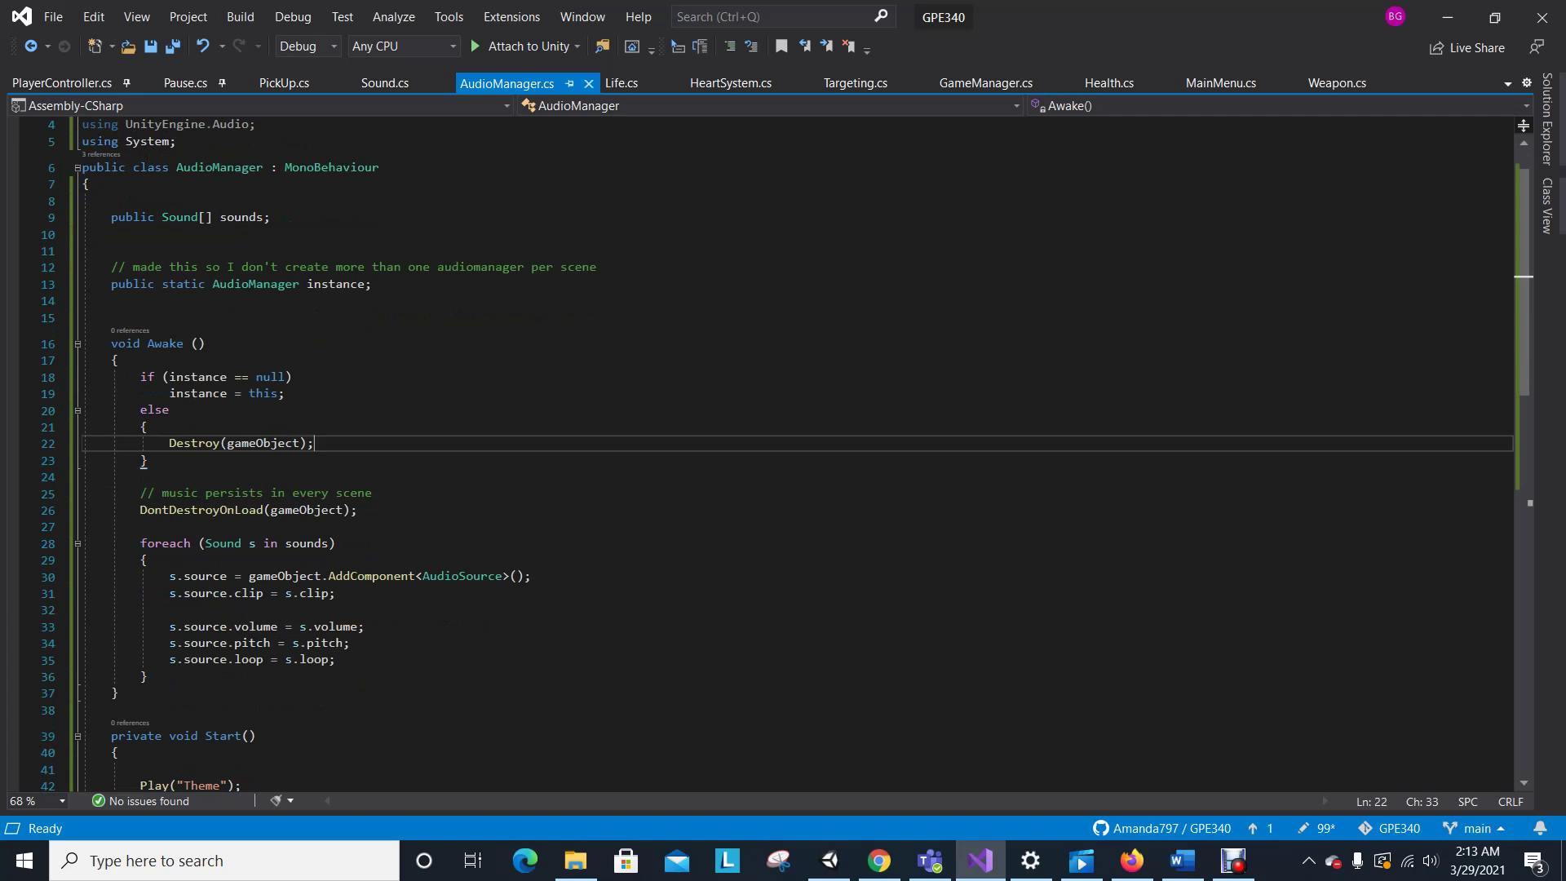
pyautogui.scroll(1, 784, 454)
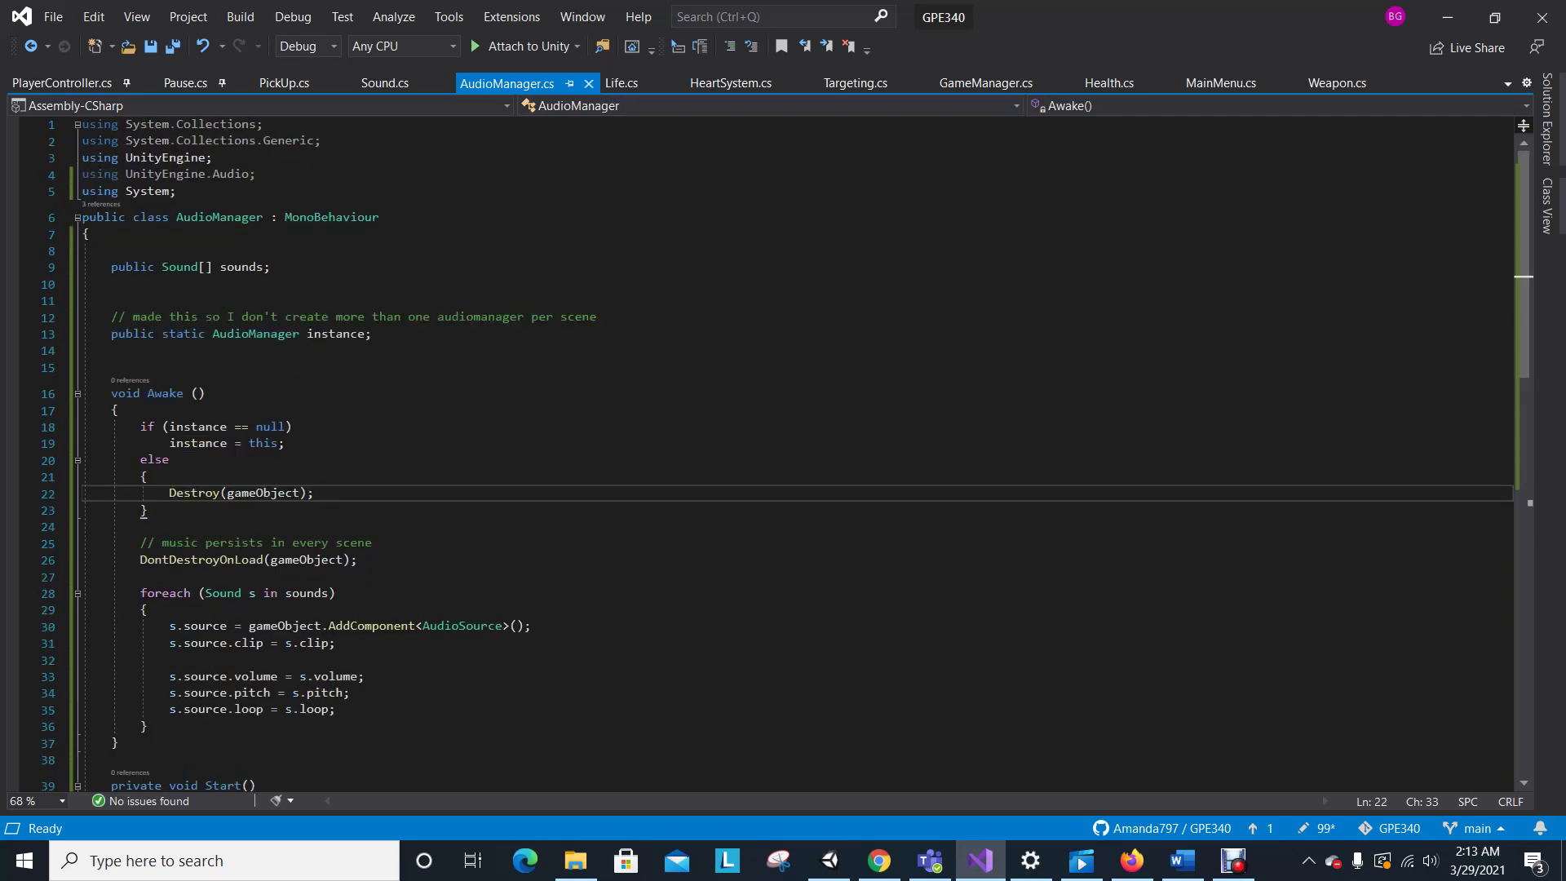
pyautogui.click(385, 82)
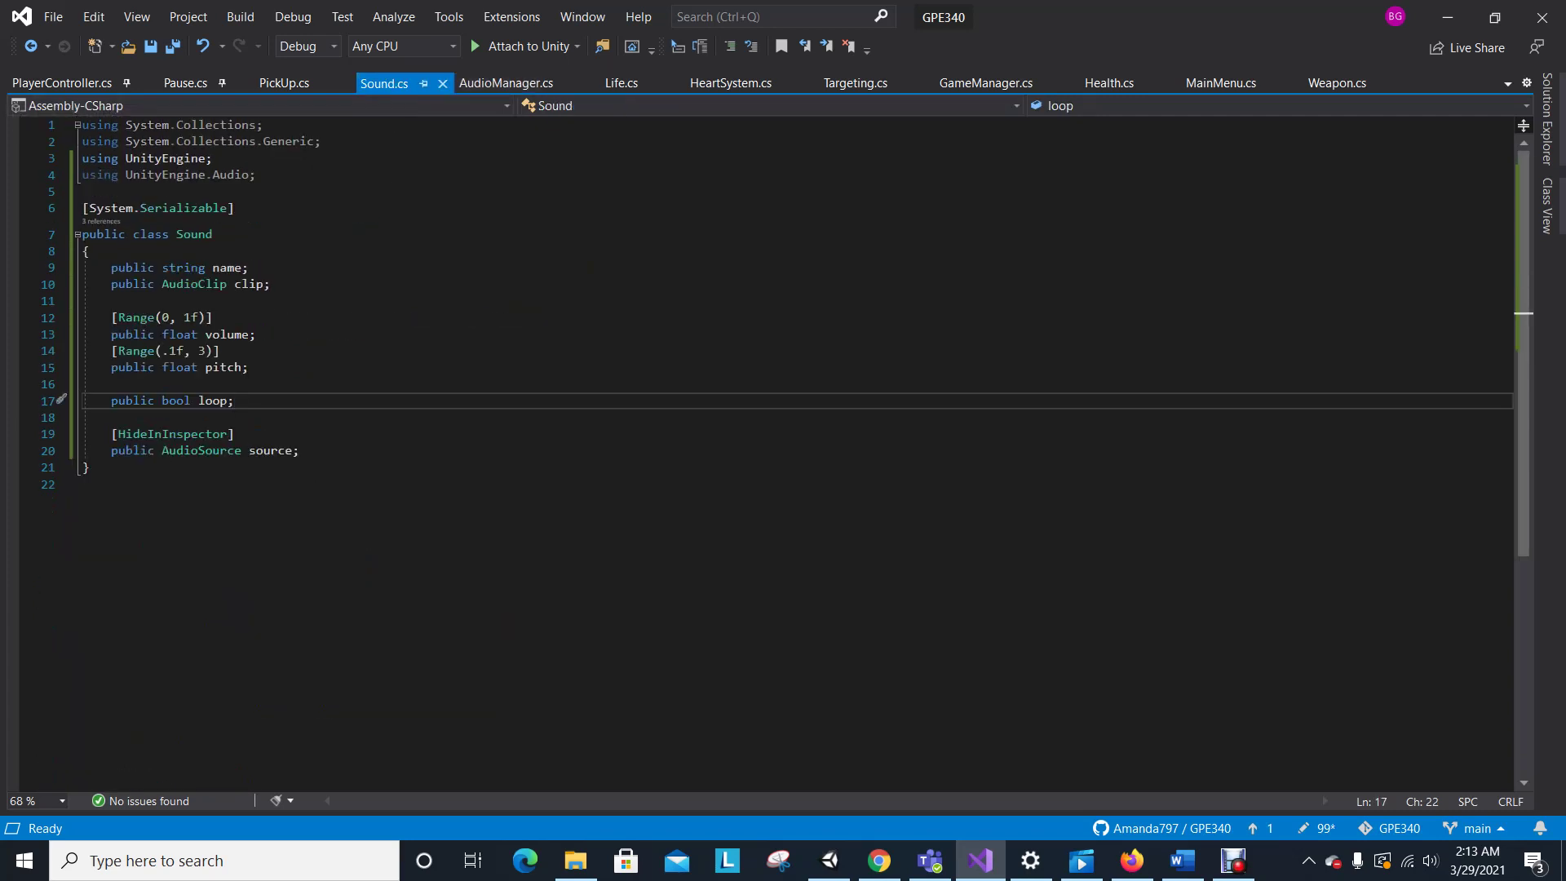
pyautogui.click(1221, 82)
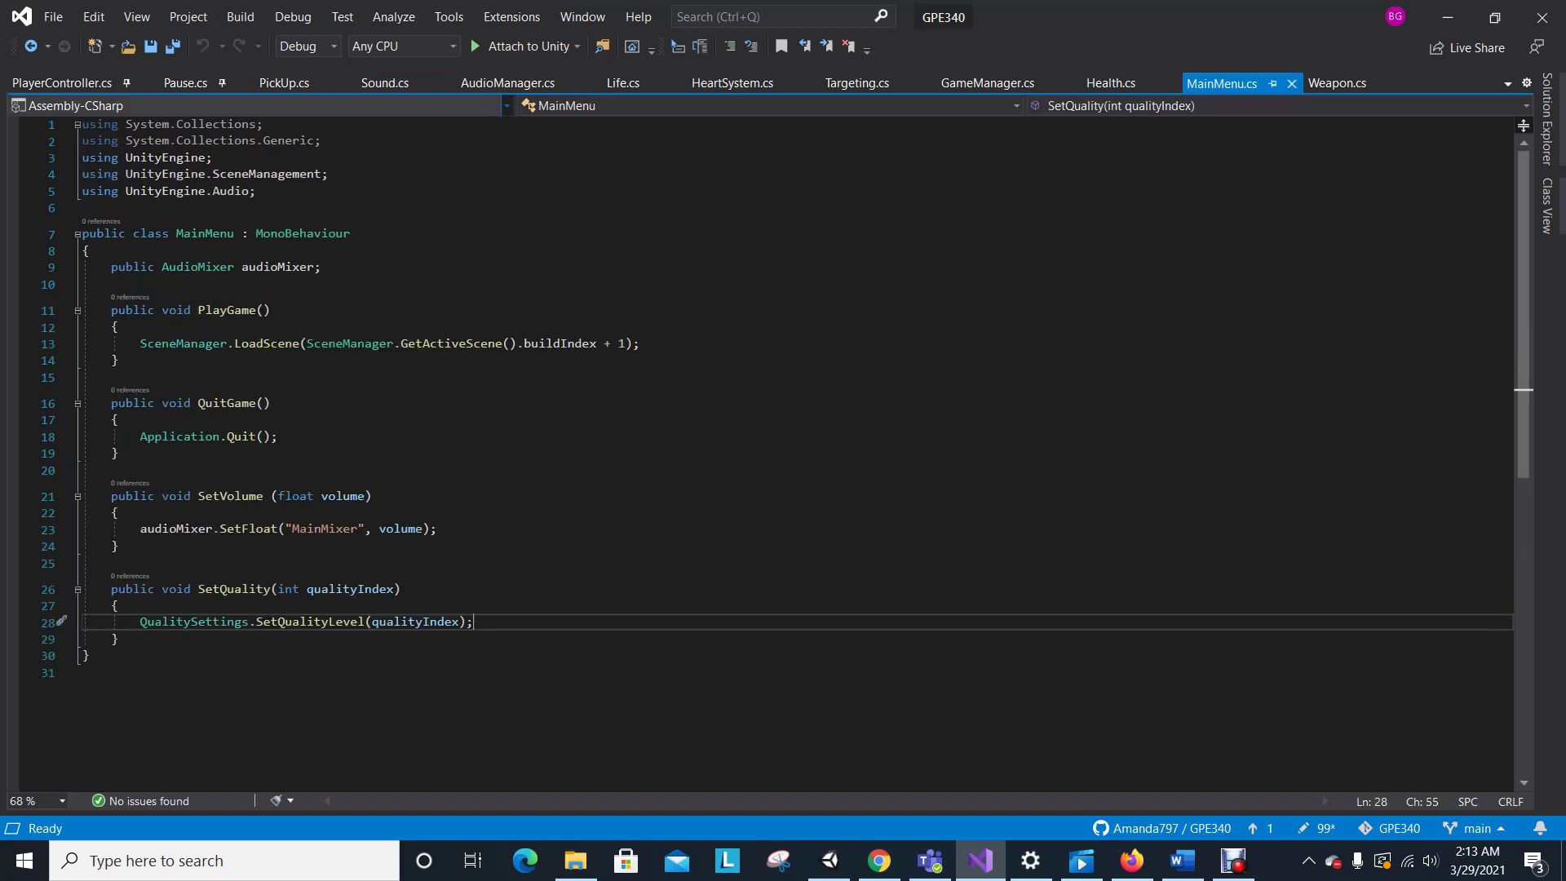
# Scroll through AudioManager.cs, pointing out the music-persists comment and the DontDestroyOnLoad call.
pyautogui.click(508, 84)
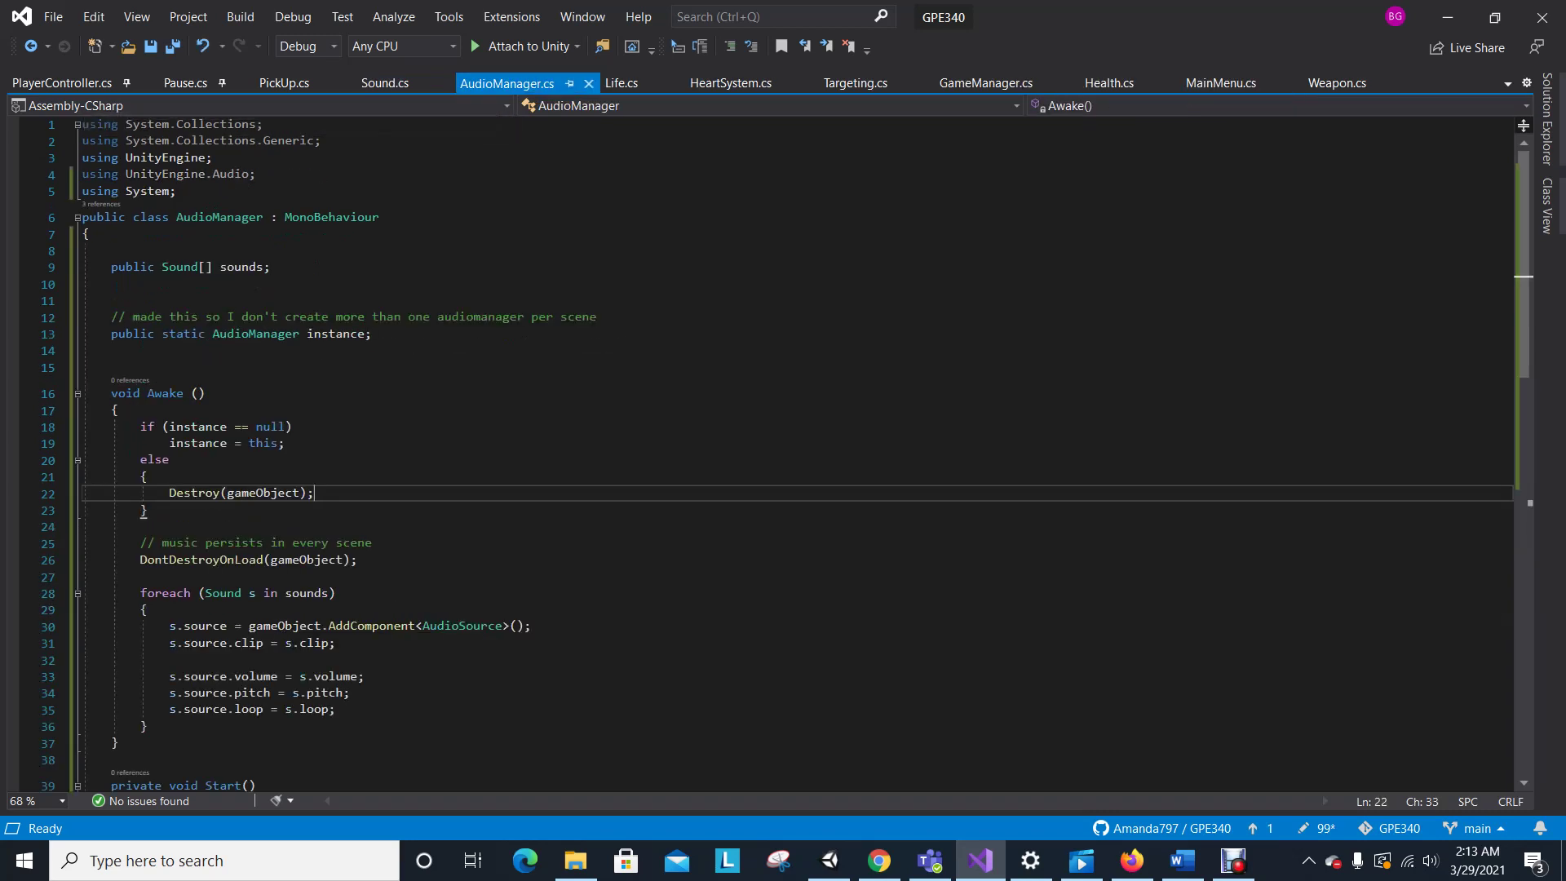
pyautogui.scroll(-1, 759, 453)
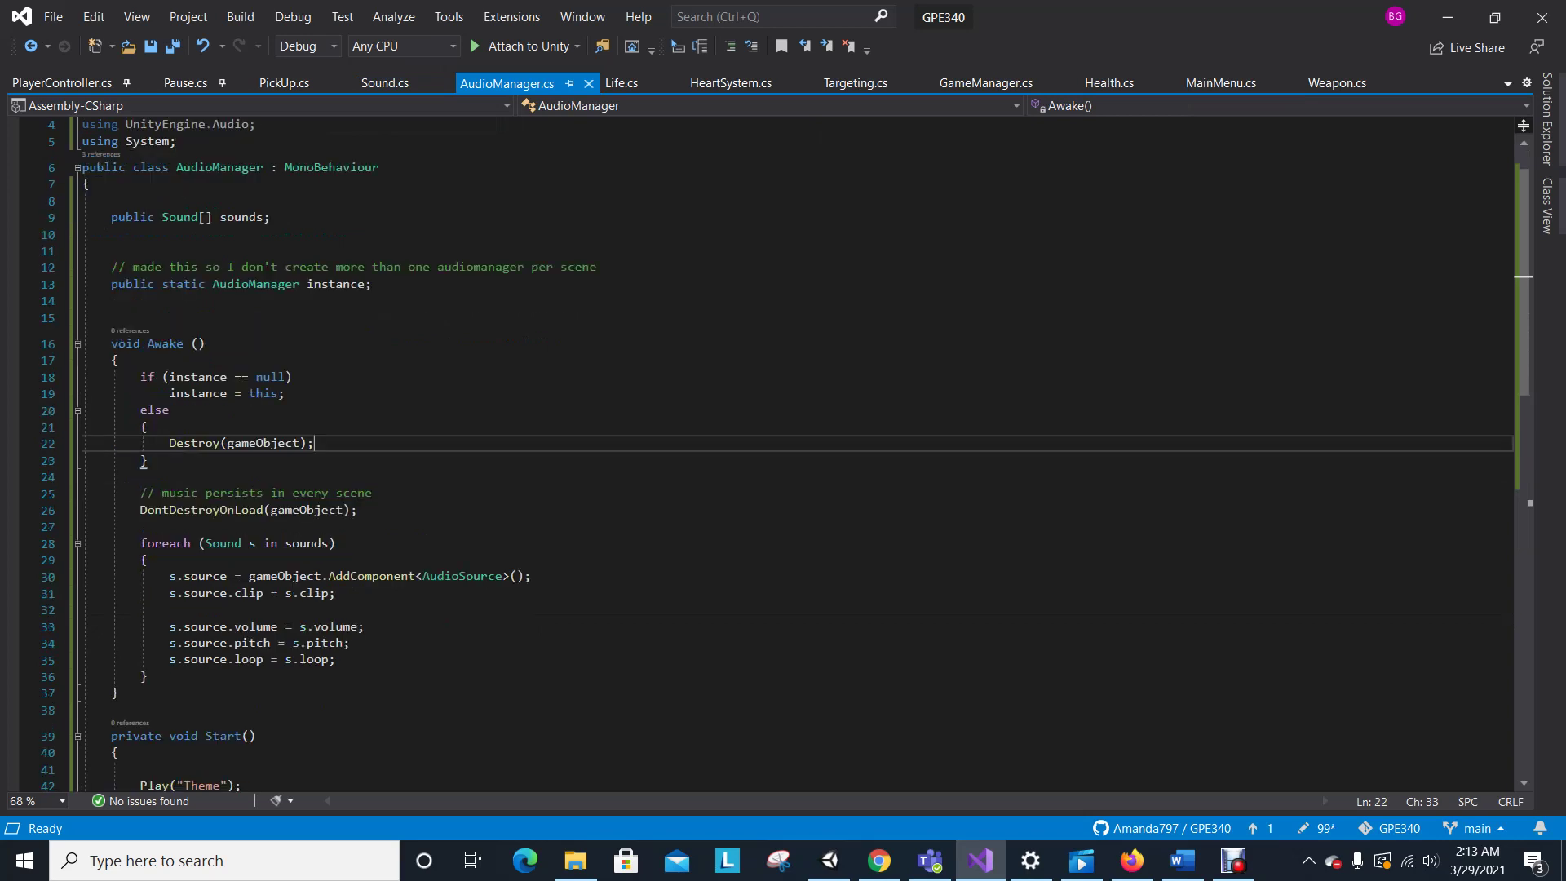
pyautogui.scroll(-1, 758, 453)
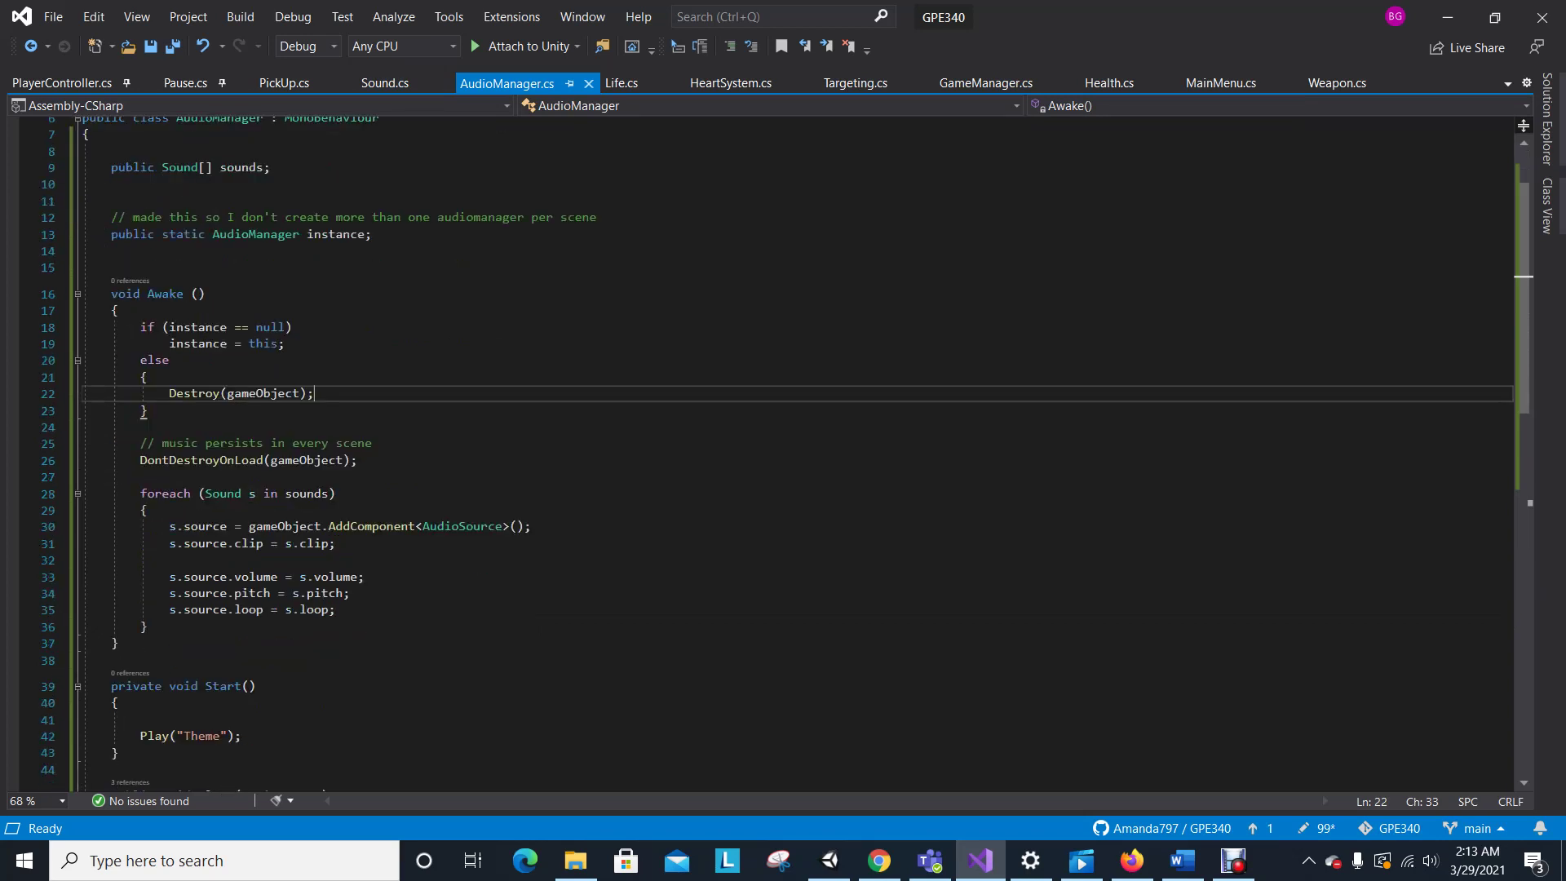
pyautogui.scroll(1, 253, 281)
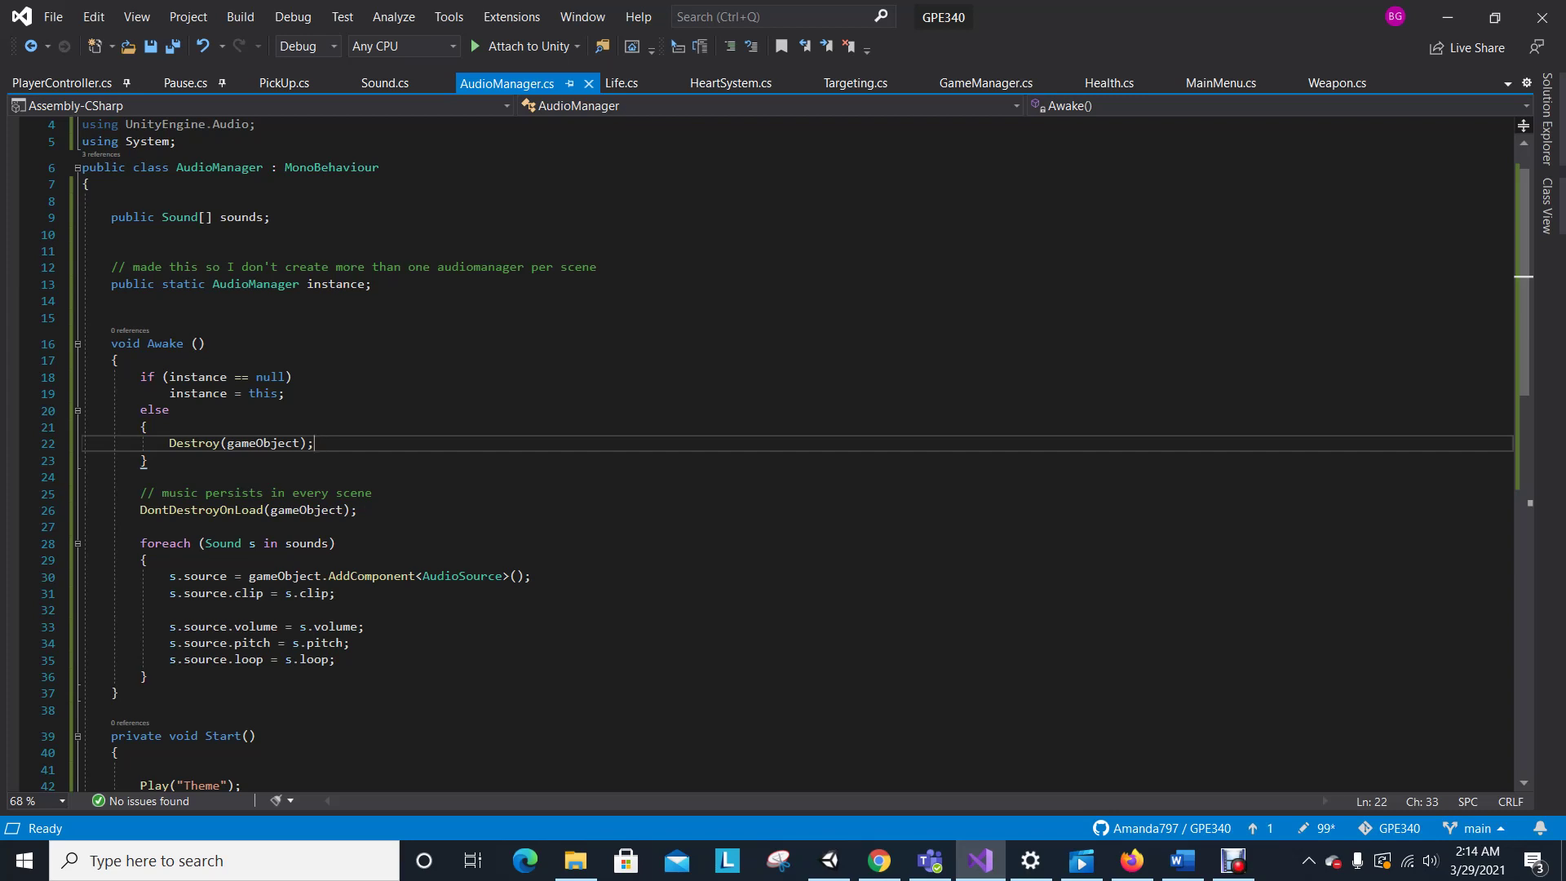
pyautogui.scroll(-6, 783, 453)
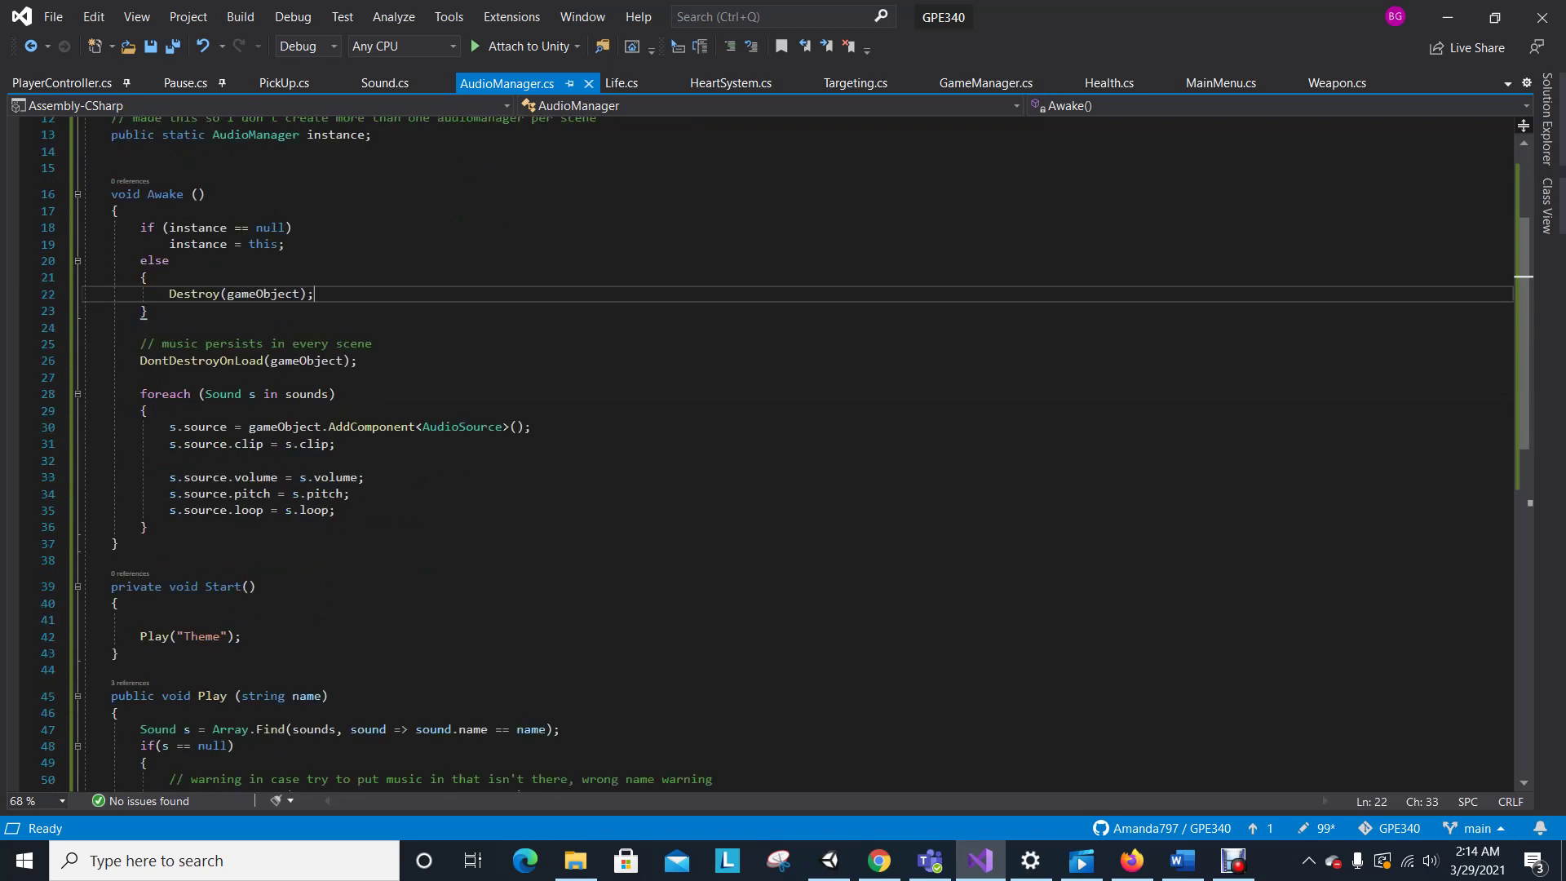
pyautogui.scroll(-2, 783, 453)
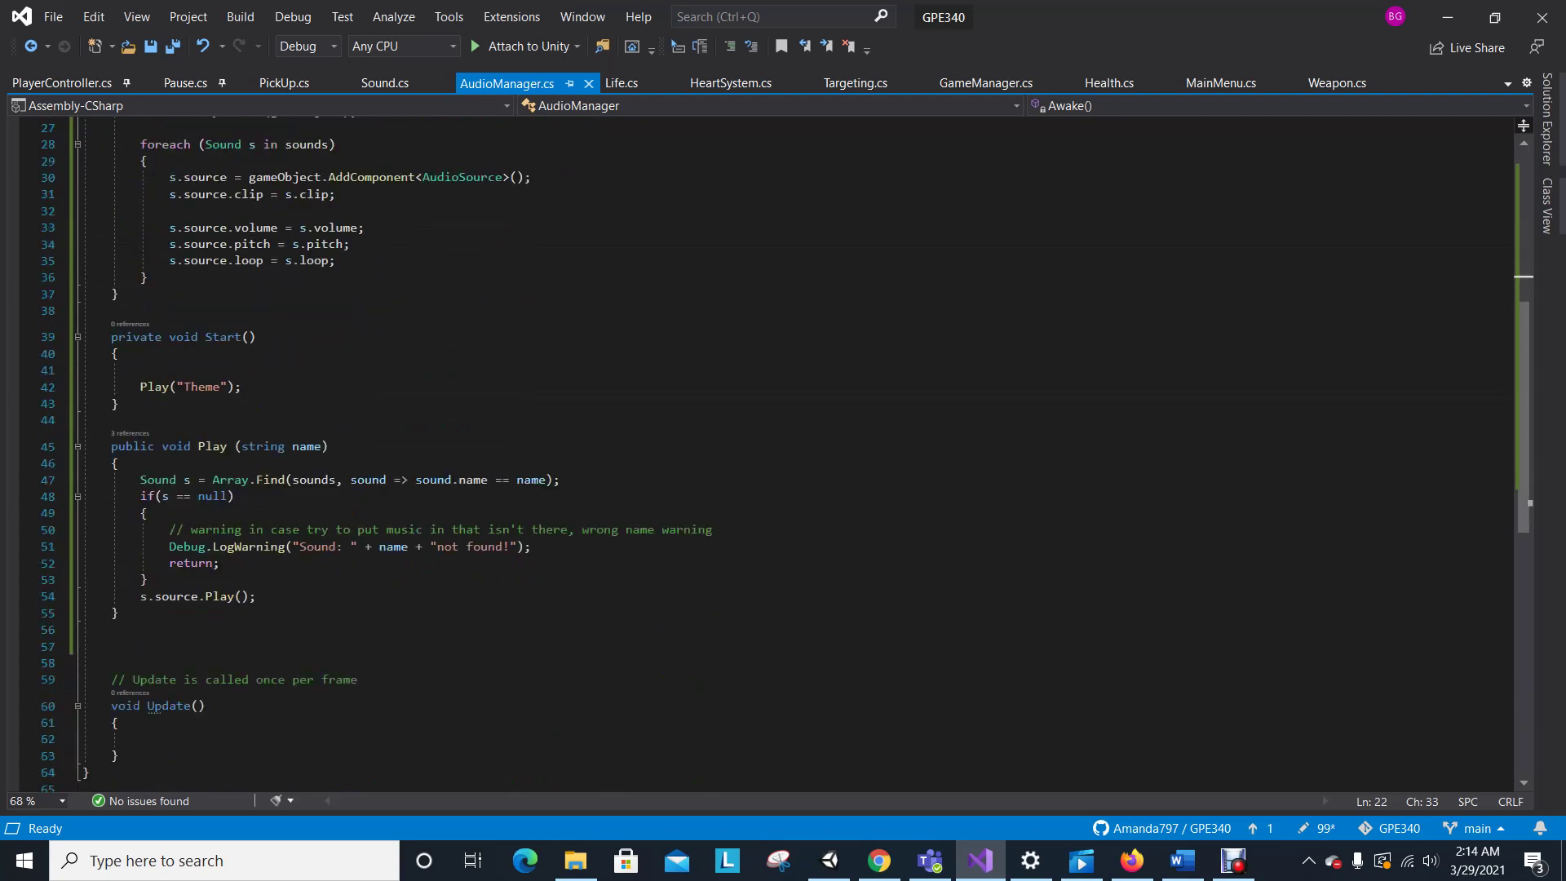
pyautogui.scroll(4, 783, 454)
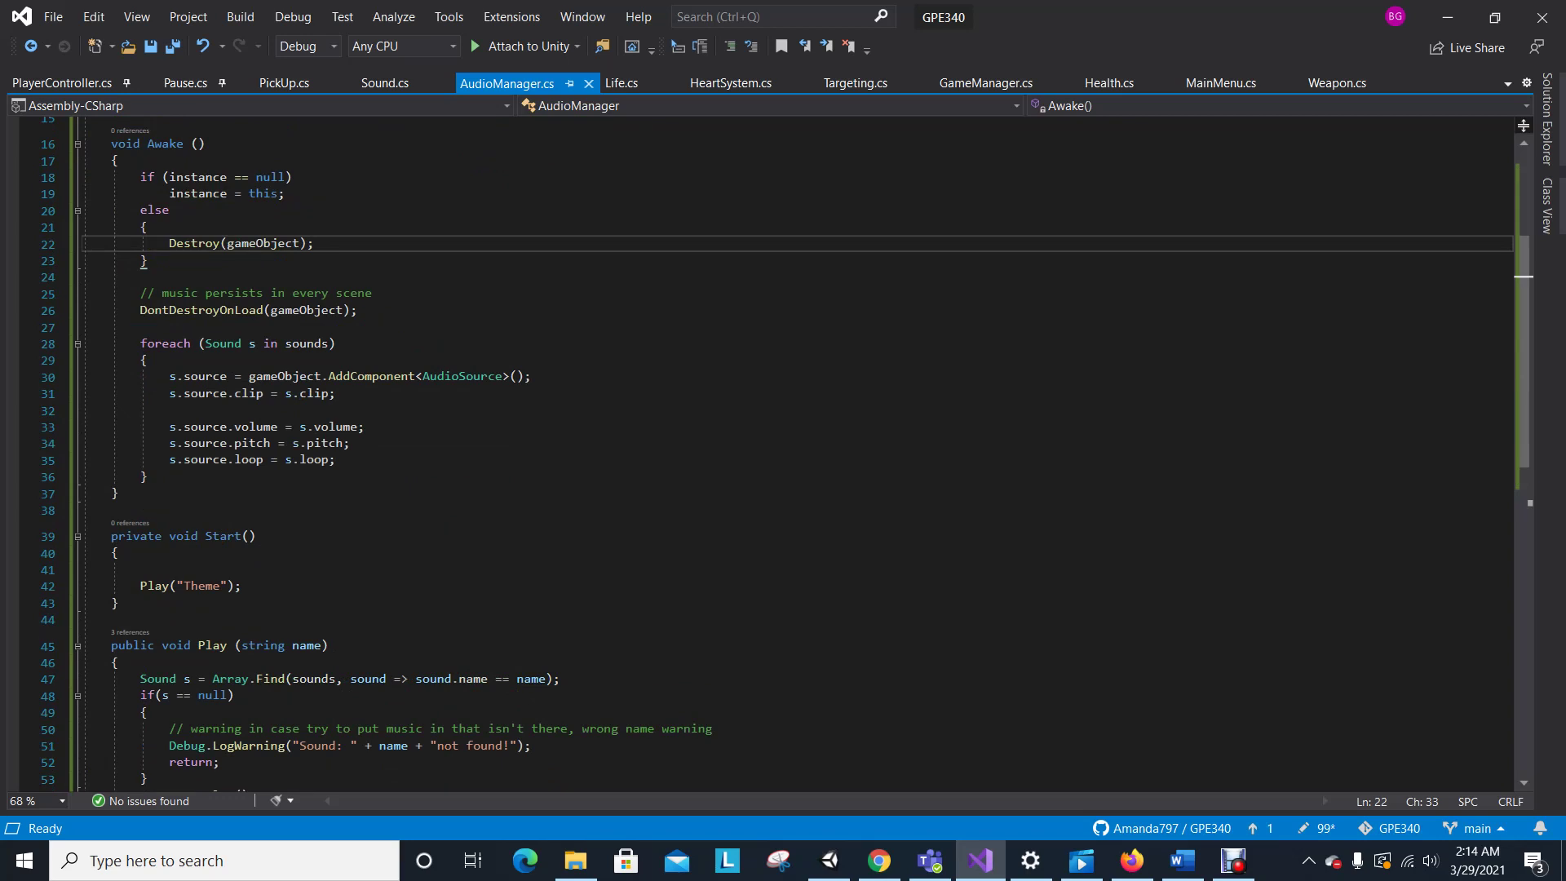
pyautogui.scroll(1, 784, 453)
pyautogui.click(373, 345)
pyautogui.click(359, 361)
pyautogui.scroll(3, 359, 361)
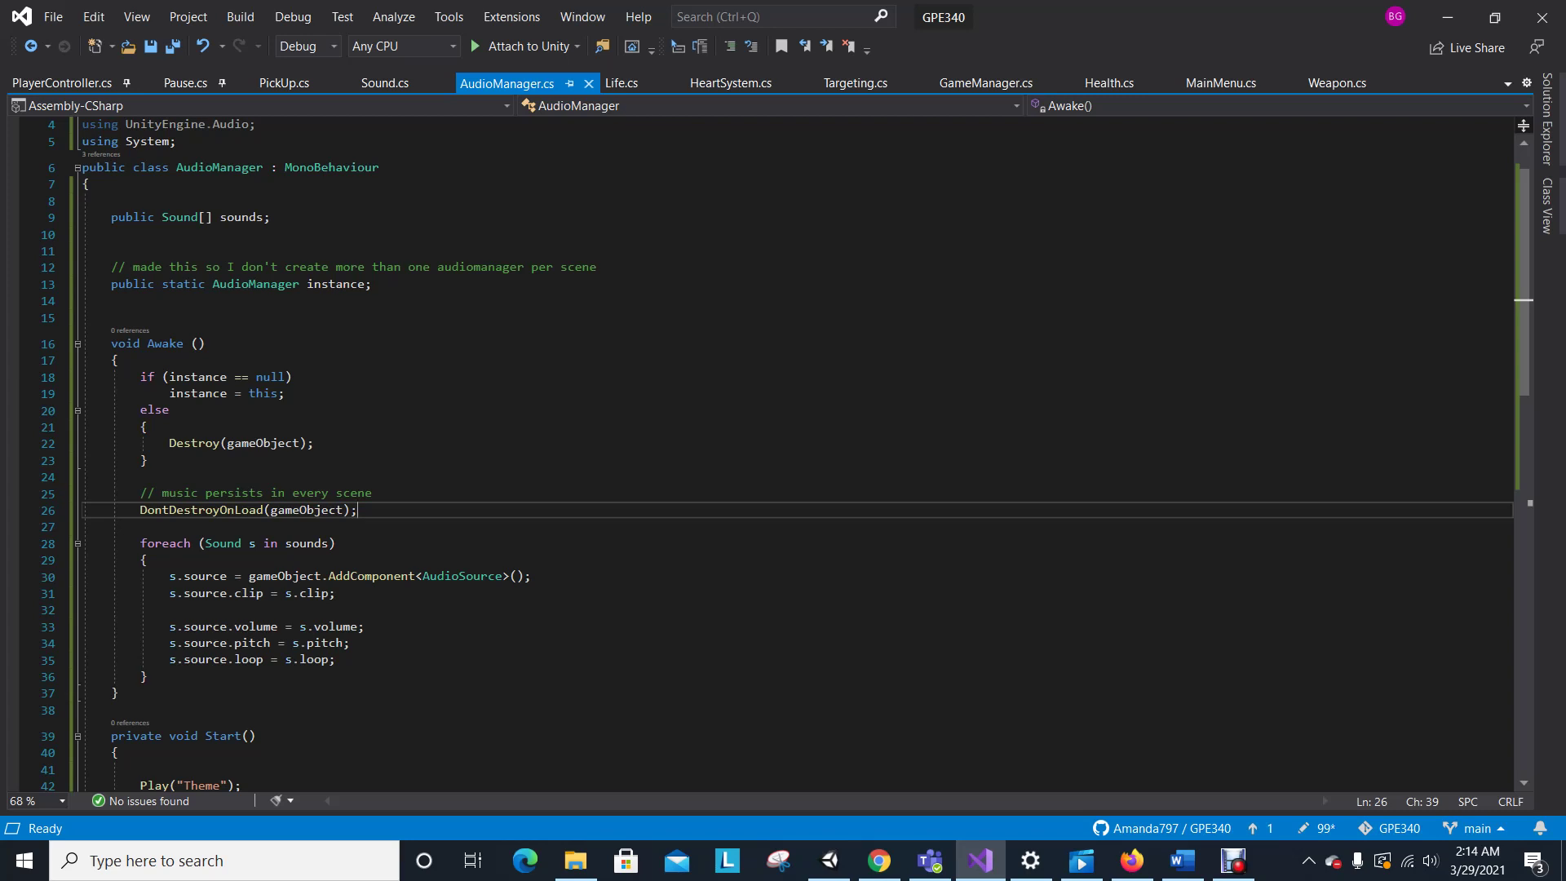
# Back in Unity, select the Menu scene in the Scenes folder.
pyautogui.click(830, 861)
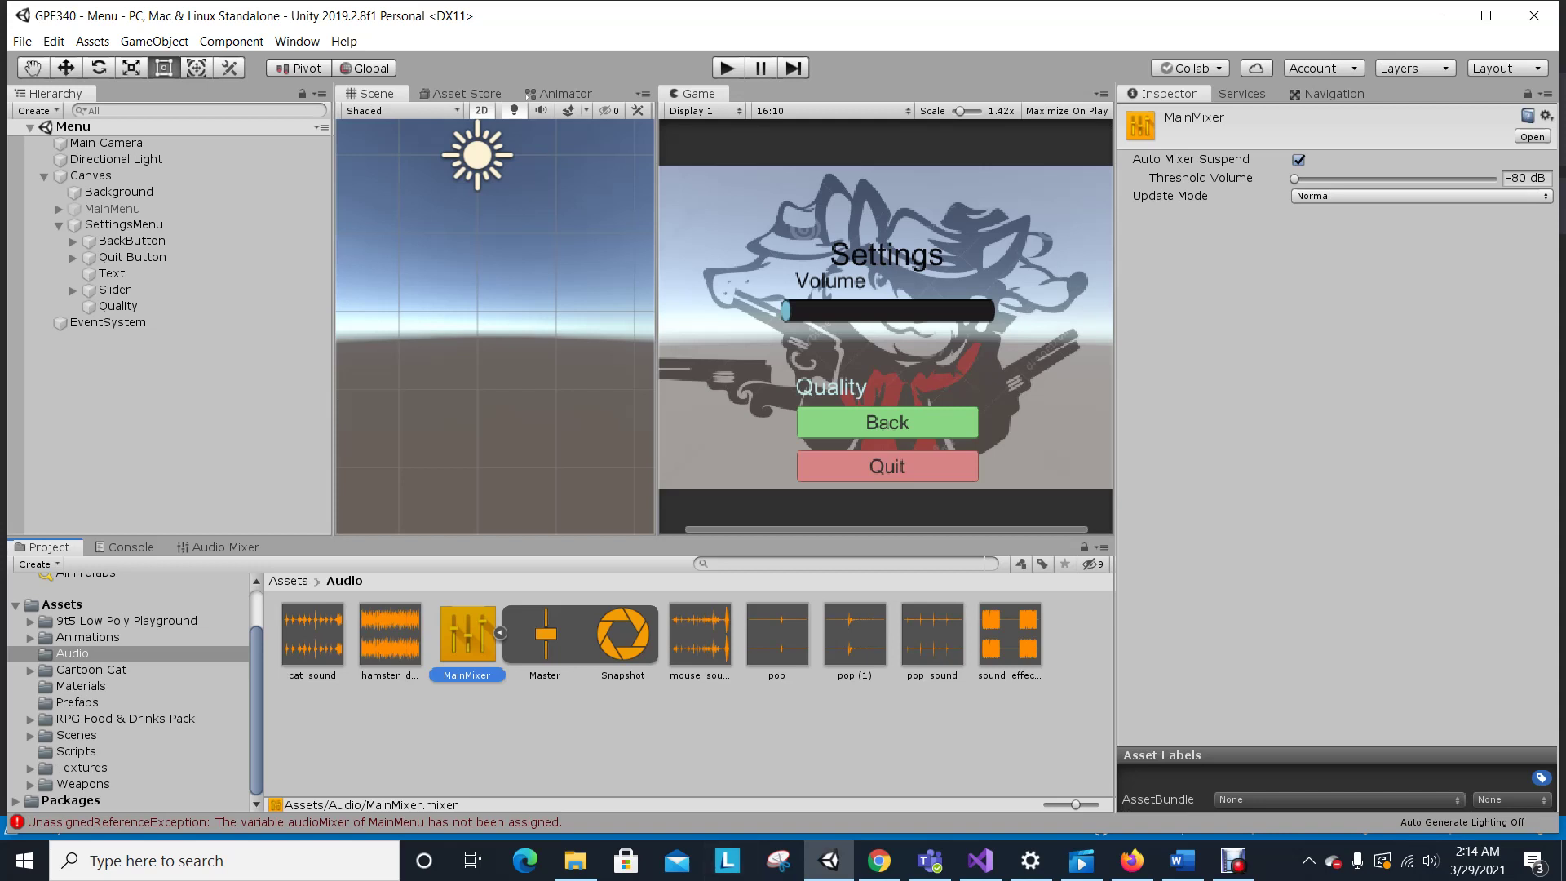
pyautogui.click(77, 736)
pyautogui.click(390, 635)
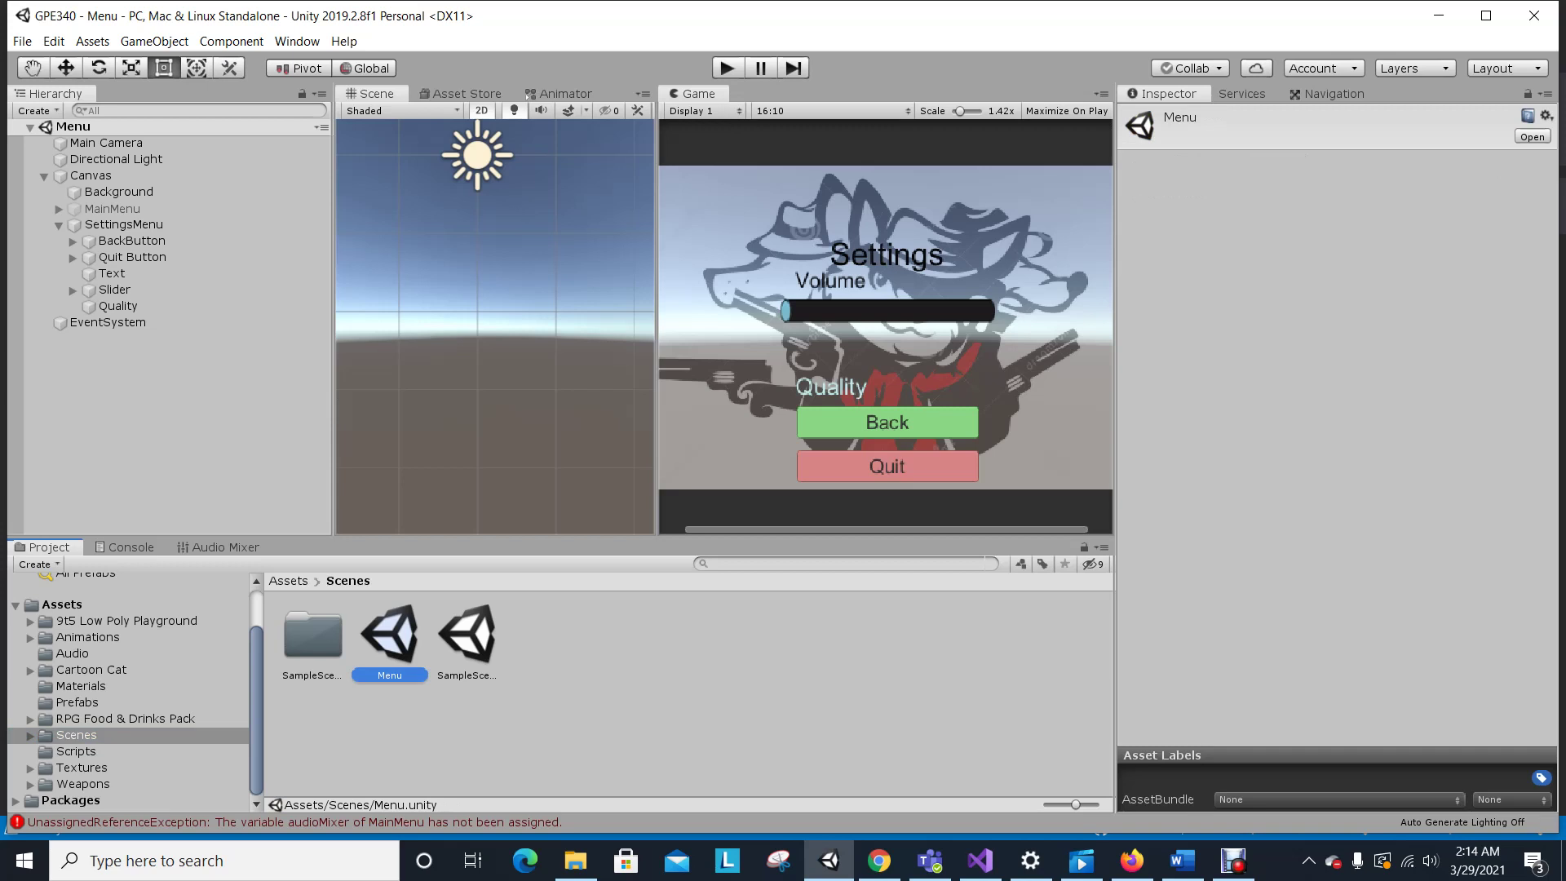
# Open SampleScene, inspect GameManager and AudioManager's four sounds, then reselect the Menu scene.
pyautogui.click(467, 635)
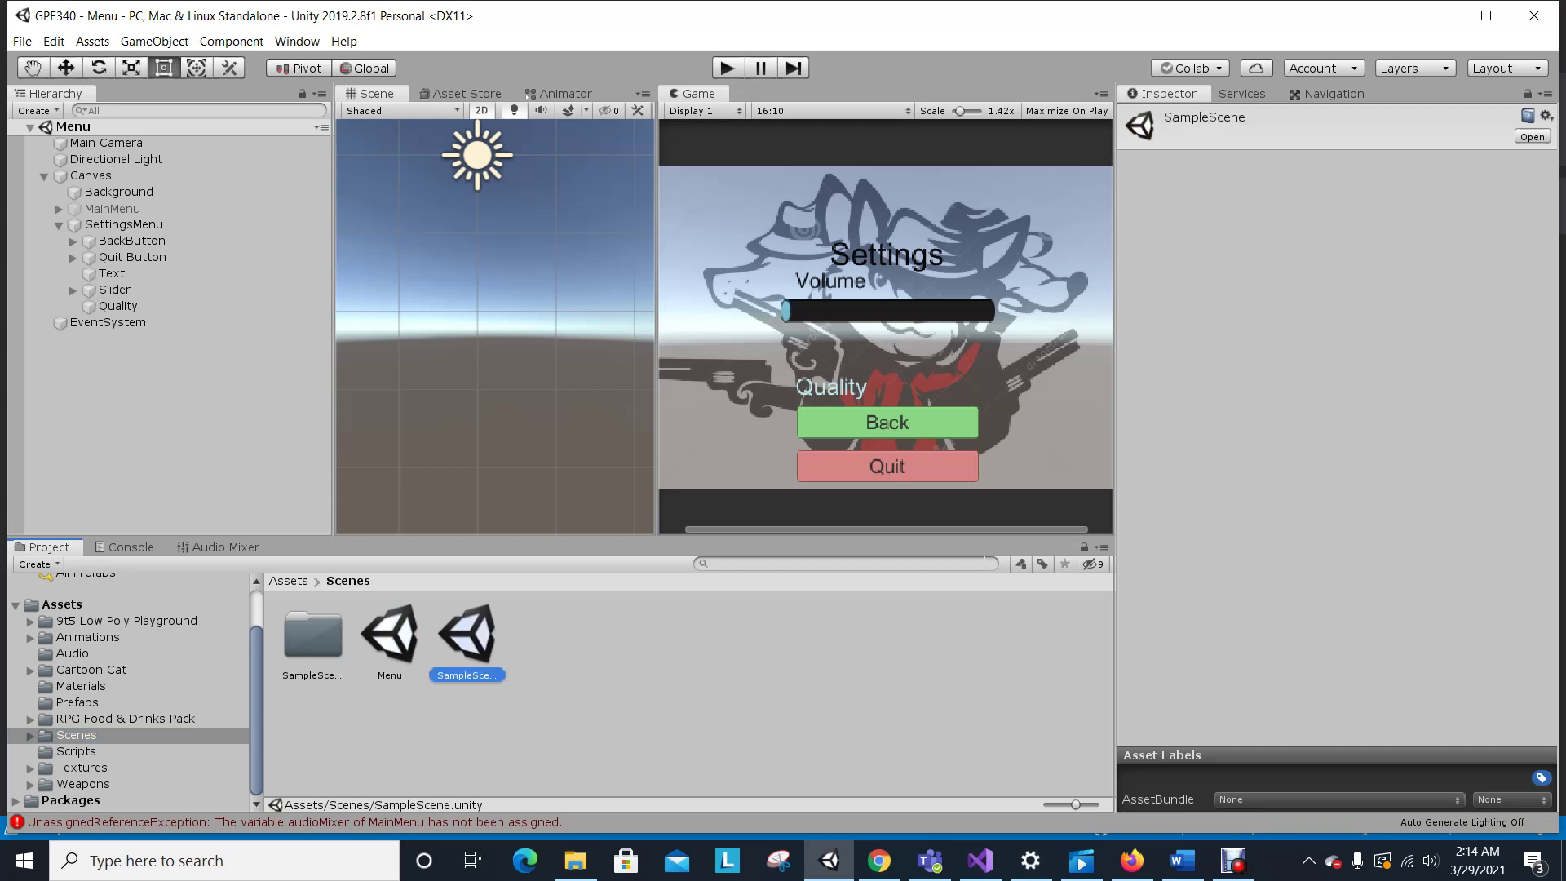
pyautogui.doubleClick(466, 636)
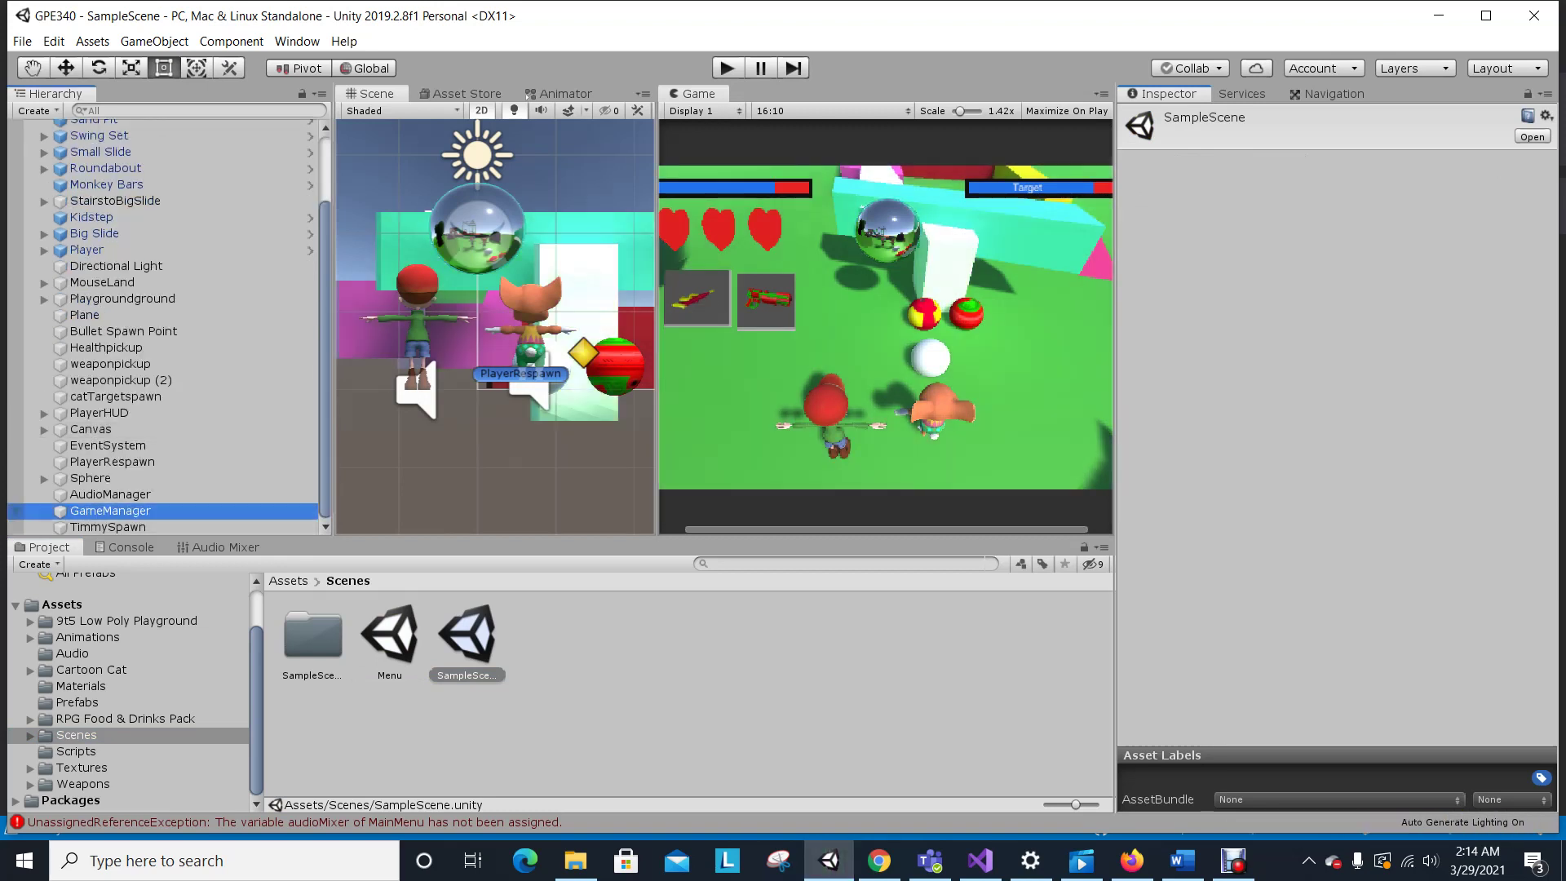
pyautogui.click(110, 511)
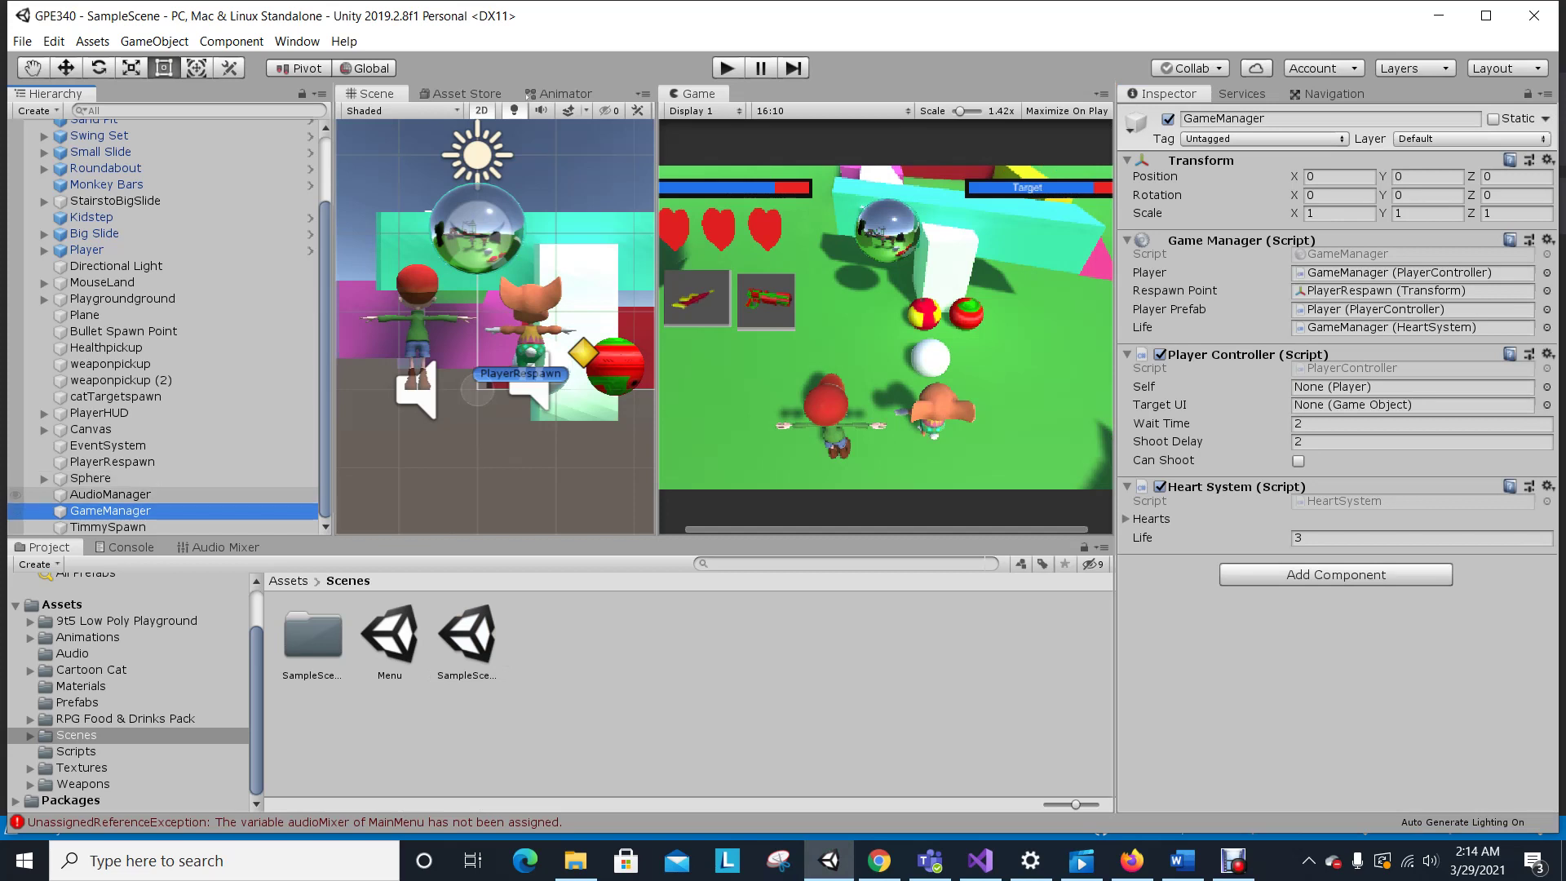
pyautogui.click(110, 495)
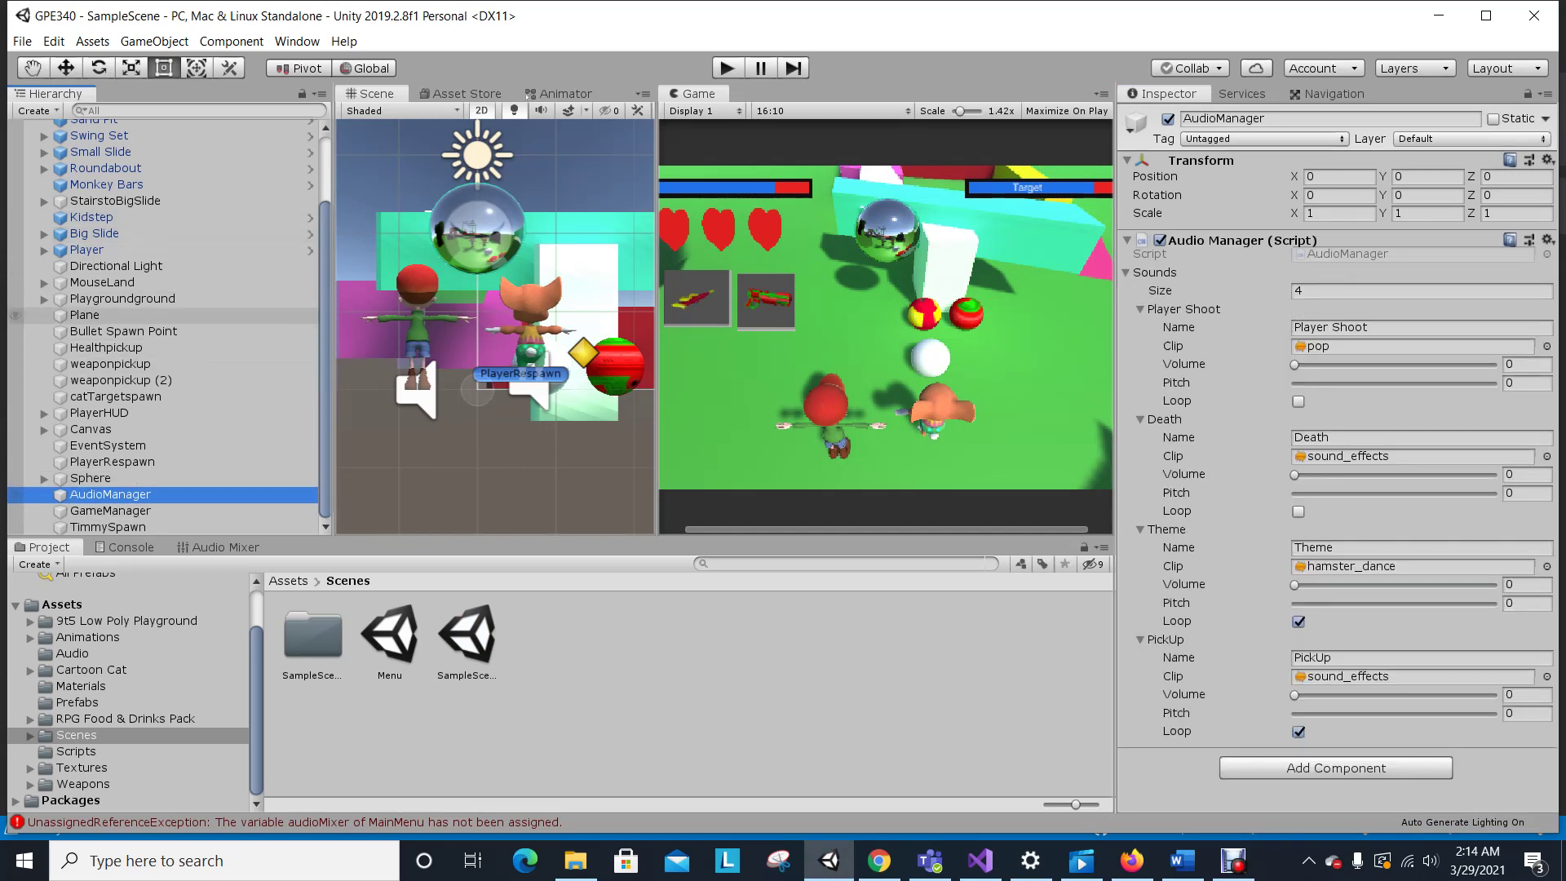
pyautogui.click(390, 635)
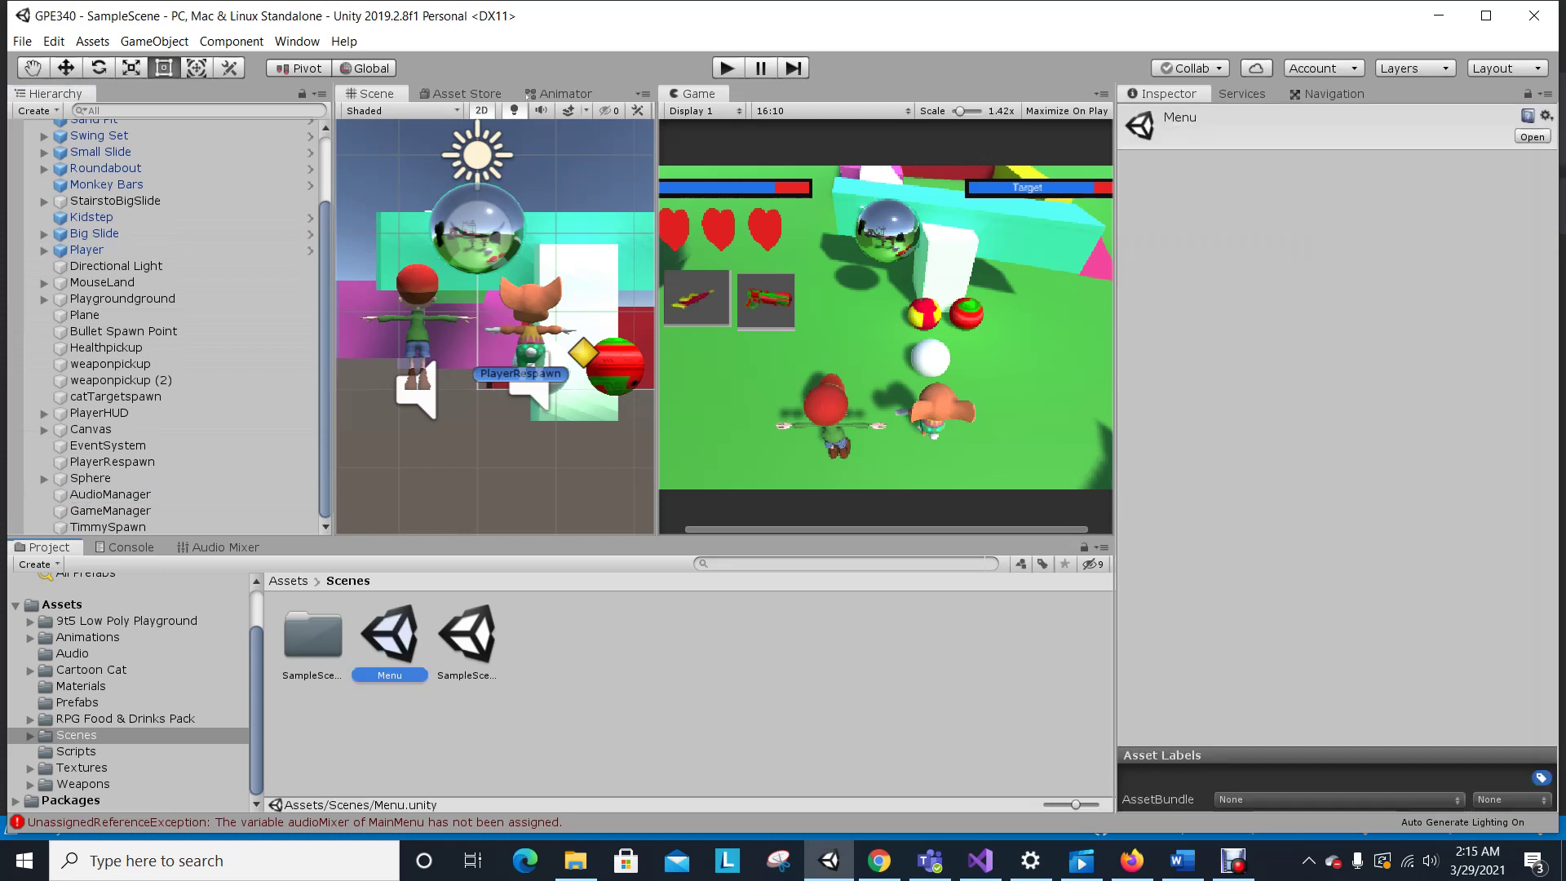
# Open the Menu scene and create an empty object named AudioManager.
pyautogui.doubleClick(390, 636)
pyautogui.rightClick(166, 223)
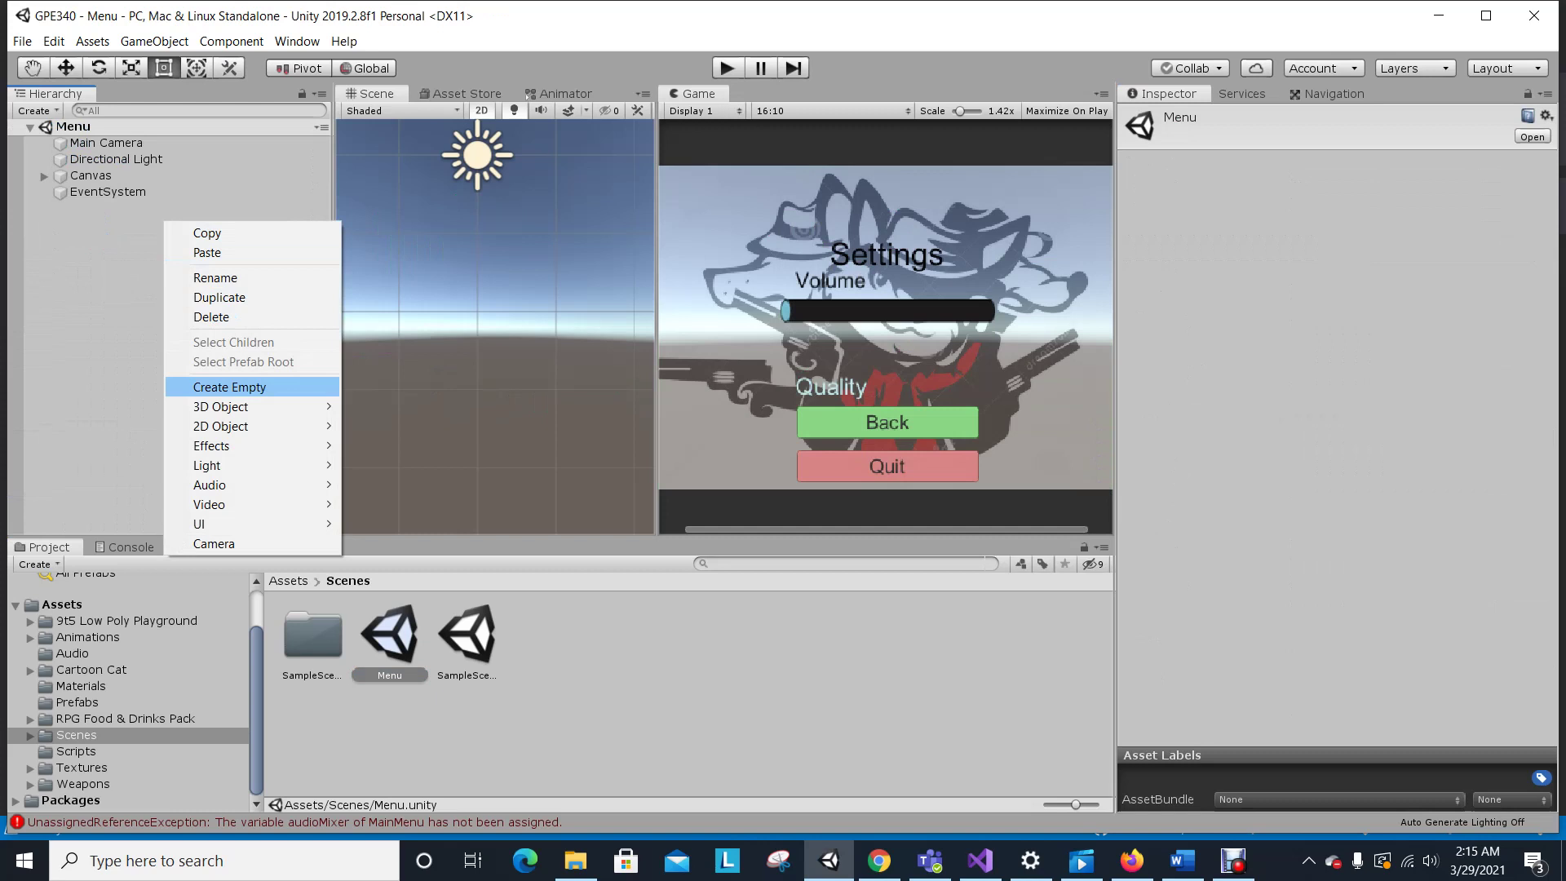
pyautogui.click(230, 387)
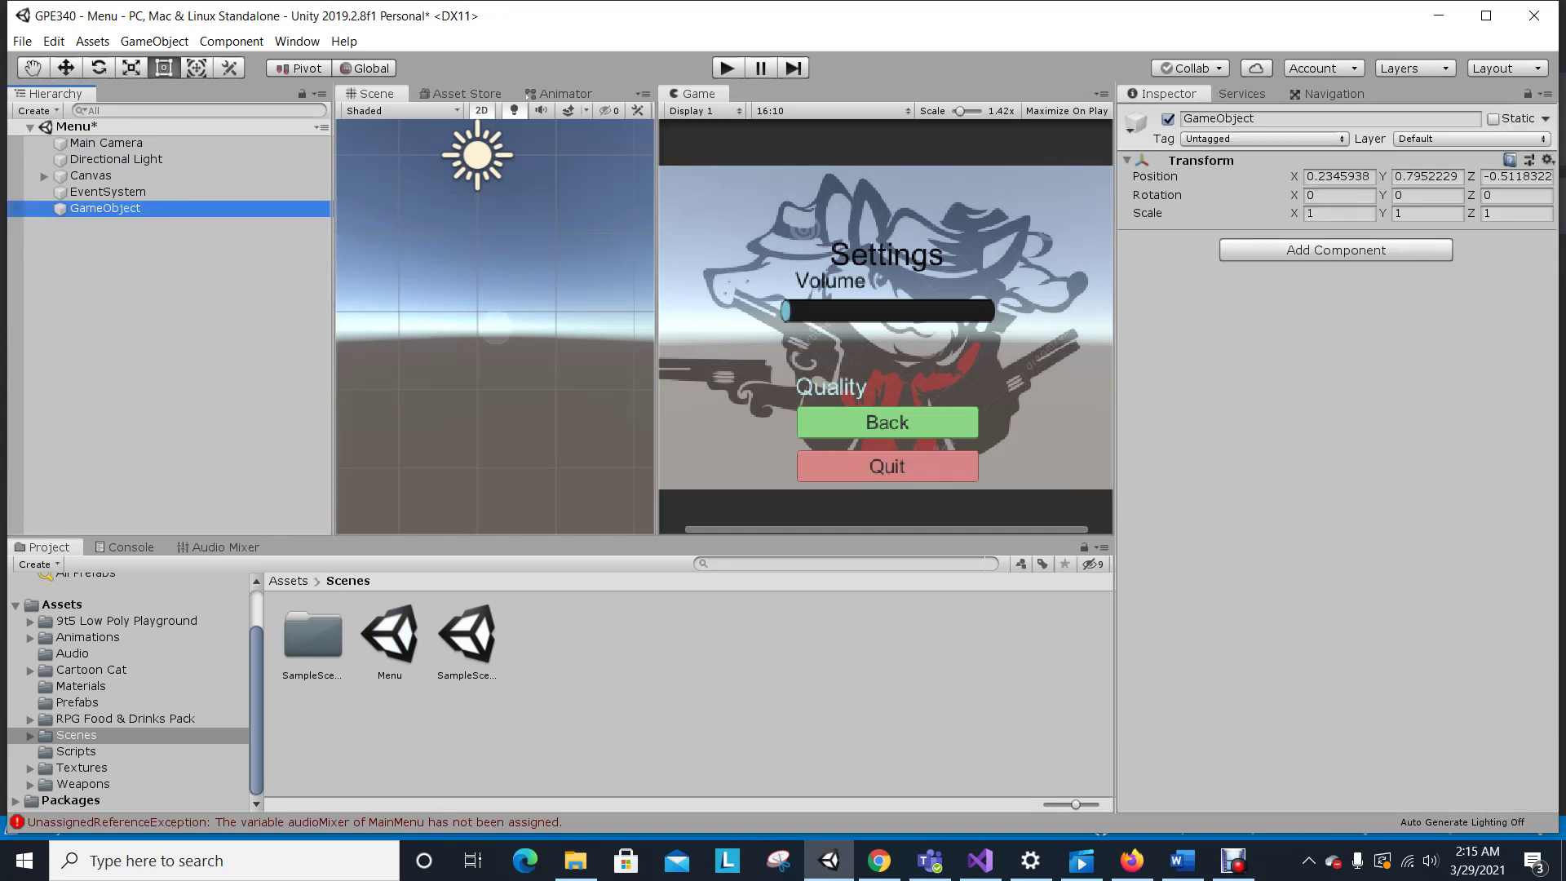
pyautogui.rightClick(126, 208)
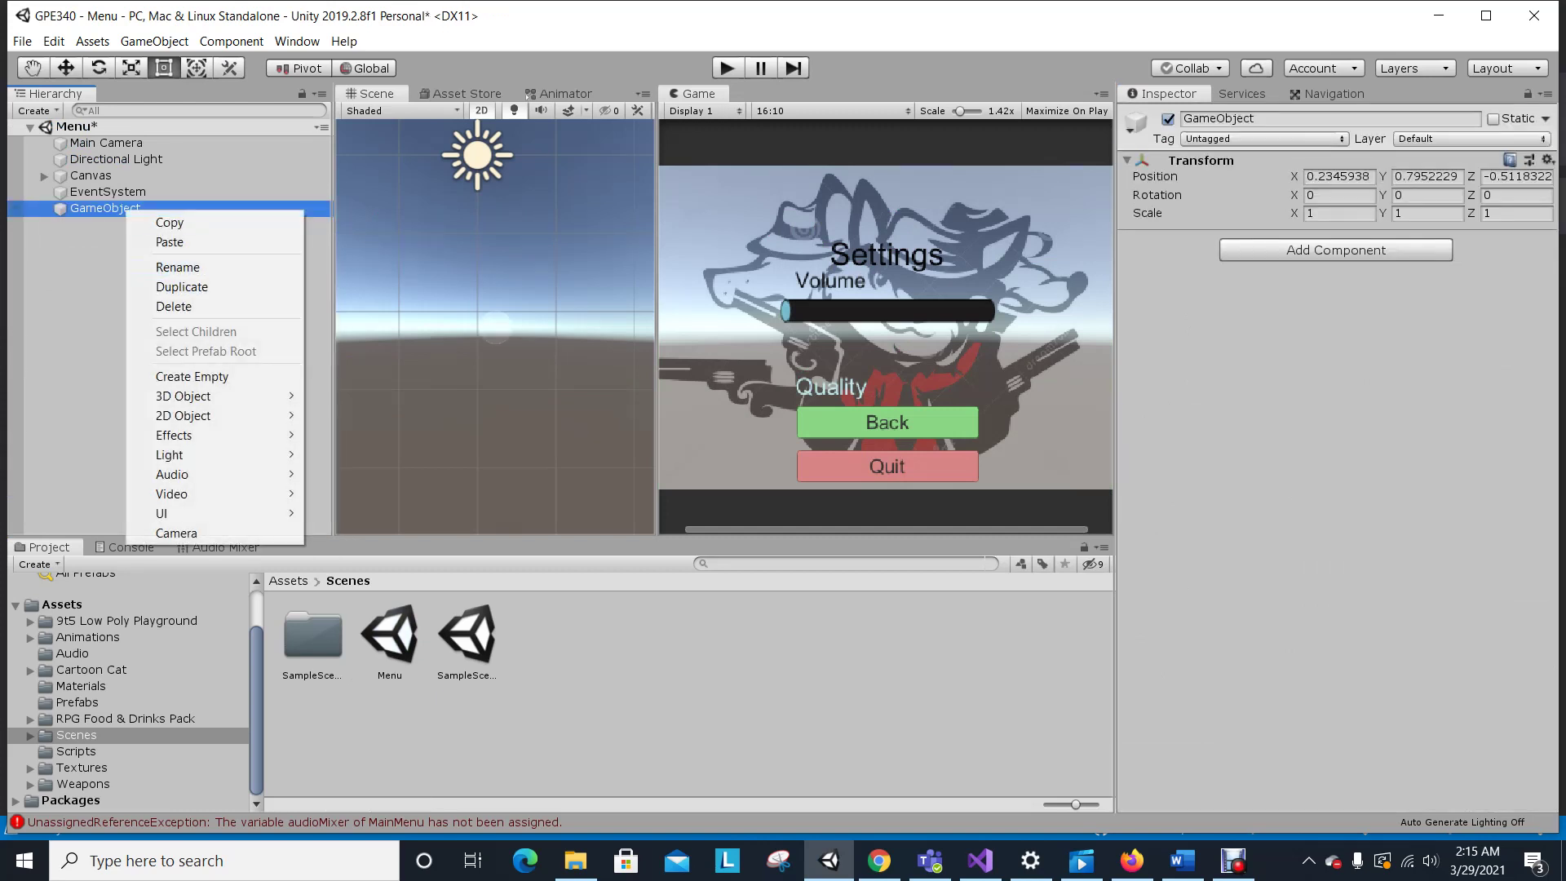
pyautogui.click(178, 267)
pyautogui.write('Aud')
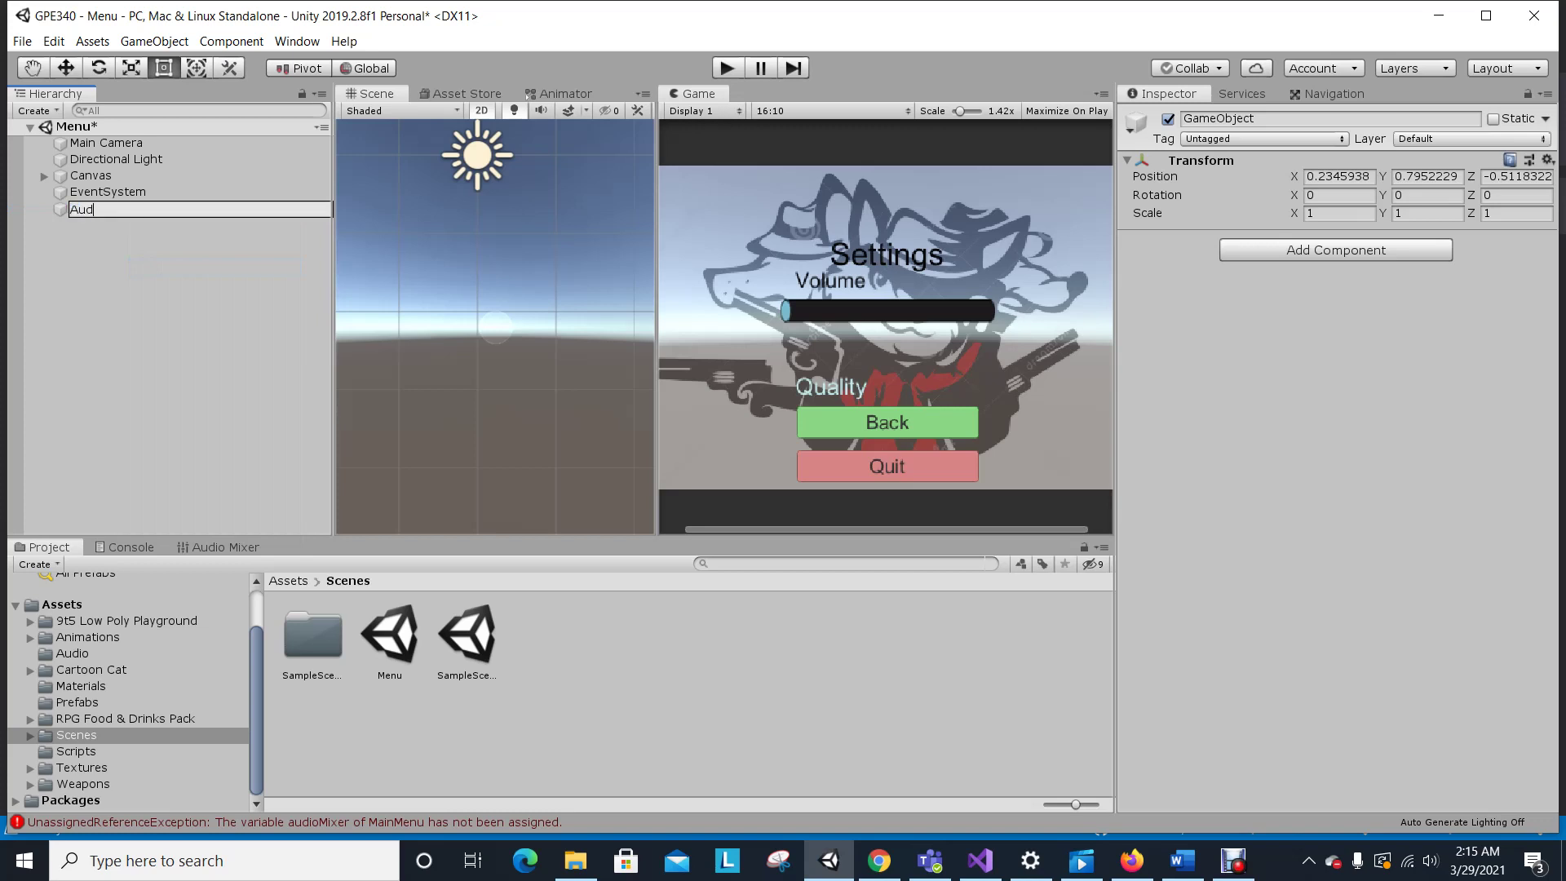
pyautogui.write('ioManager')
pyautogui.press('Return')
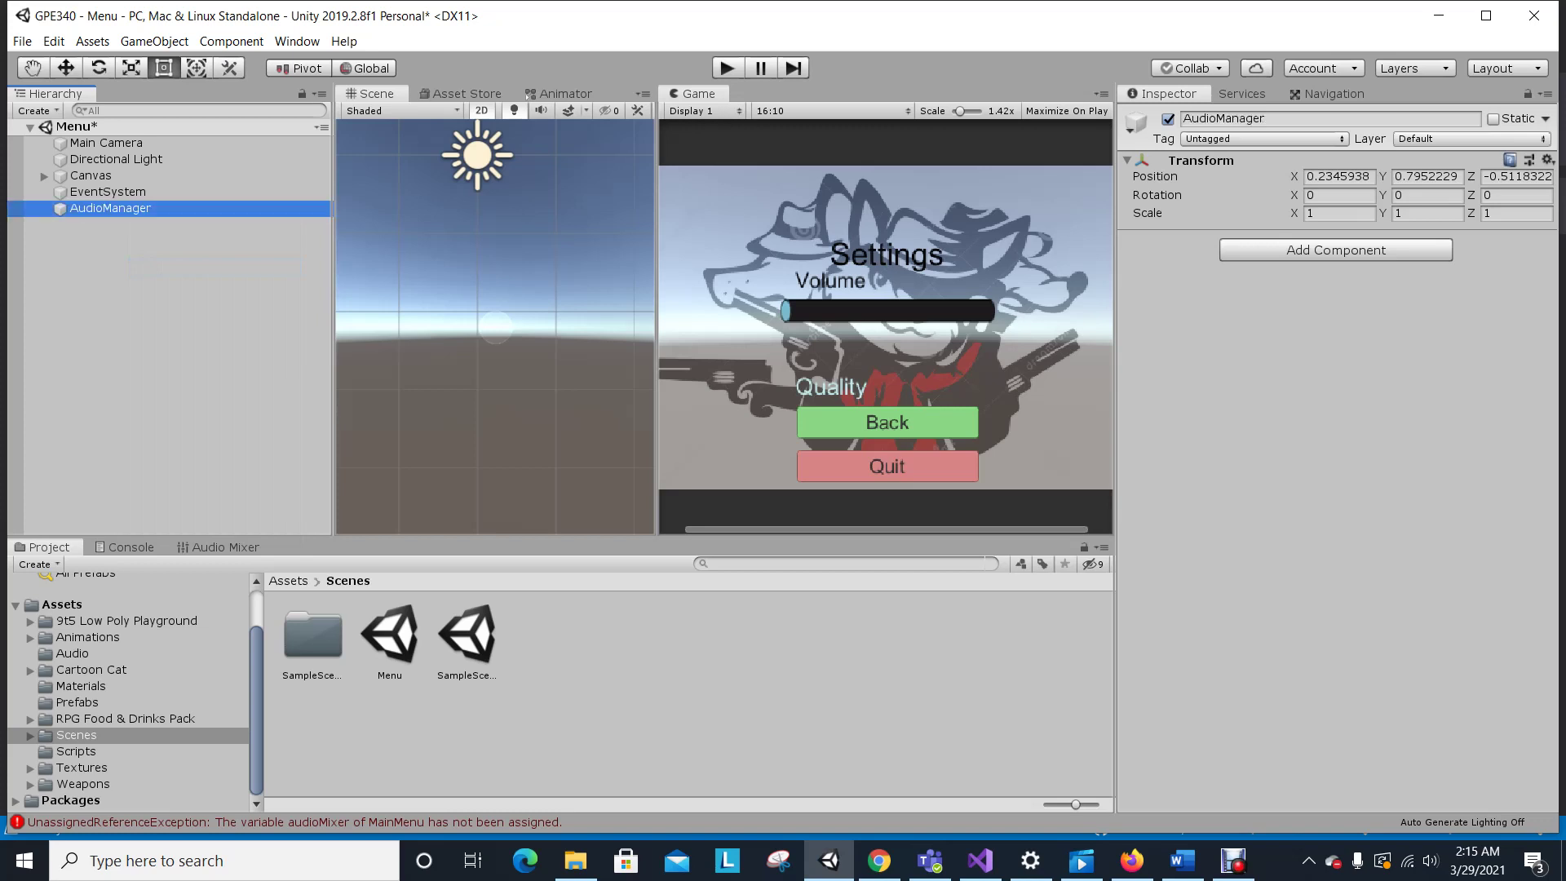
# Attach the Audio Manager script component to the AudioManager object.
pyautogui.click(1336, 251)
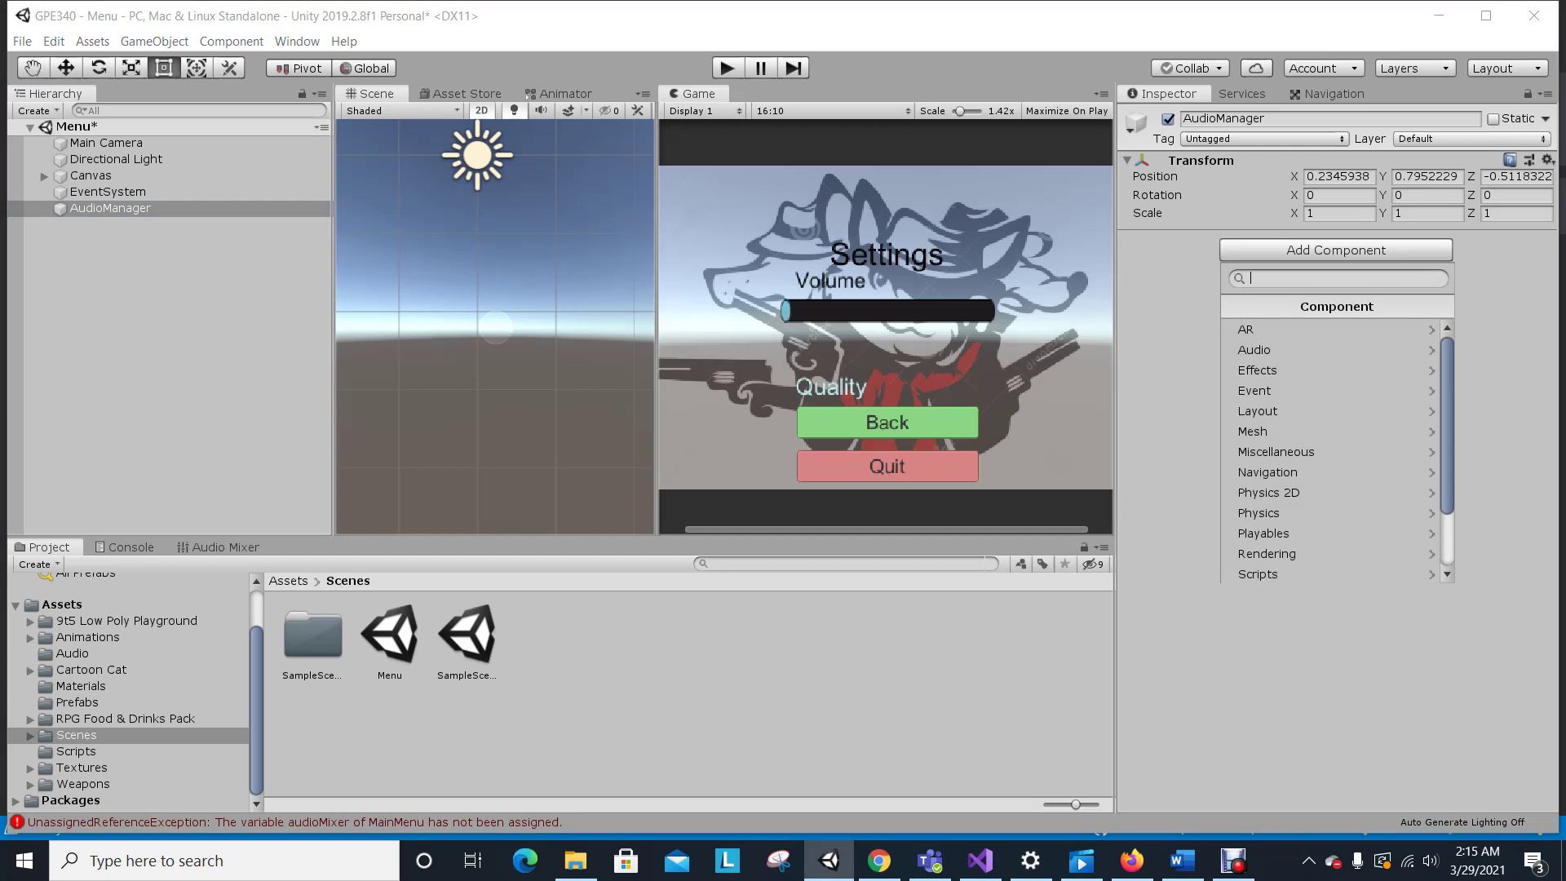
pyautogui.write('audio')
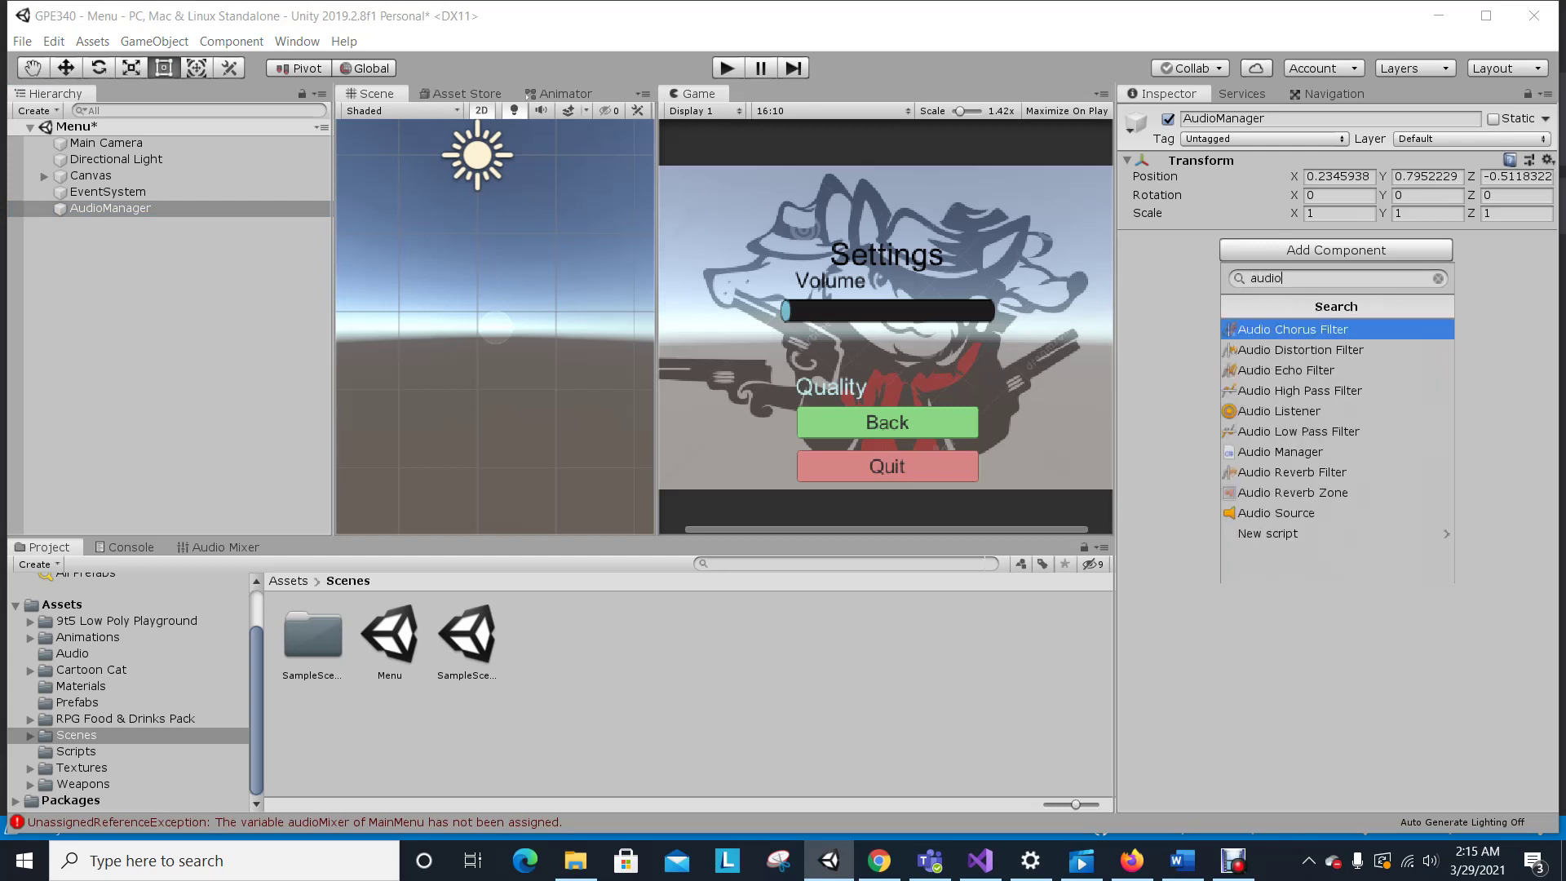
pyautogui.press('Down')
pyautogui.press('Down')
pyautogui.press('Down')
pyautogui.press('Down')
pyautogui.press('Down')
pyautogui.press('Down')
pyautogui.press('Return')
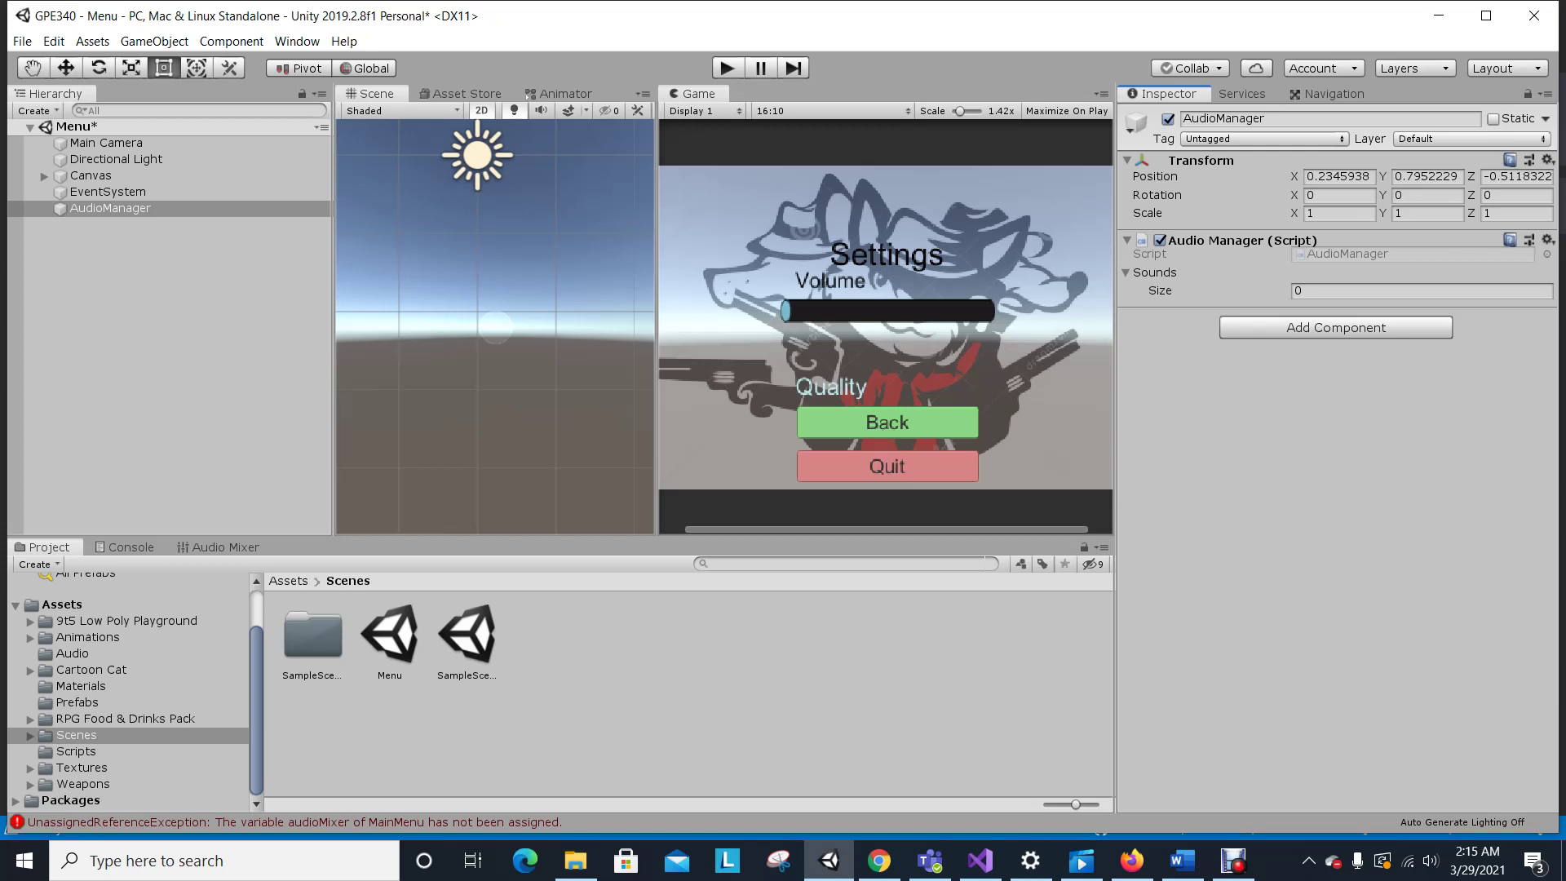
# Save the Menu scene, then play-test it briefly and stop play mode.
pyautogui.click(22, 41)
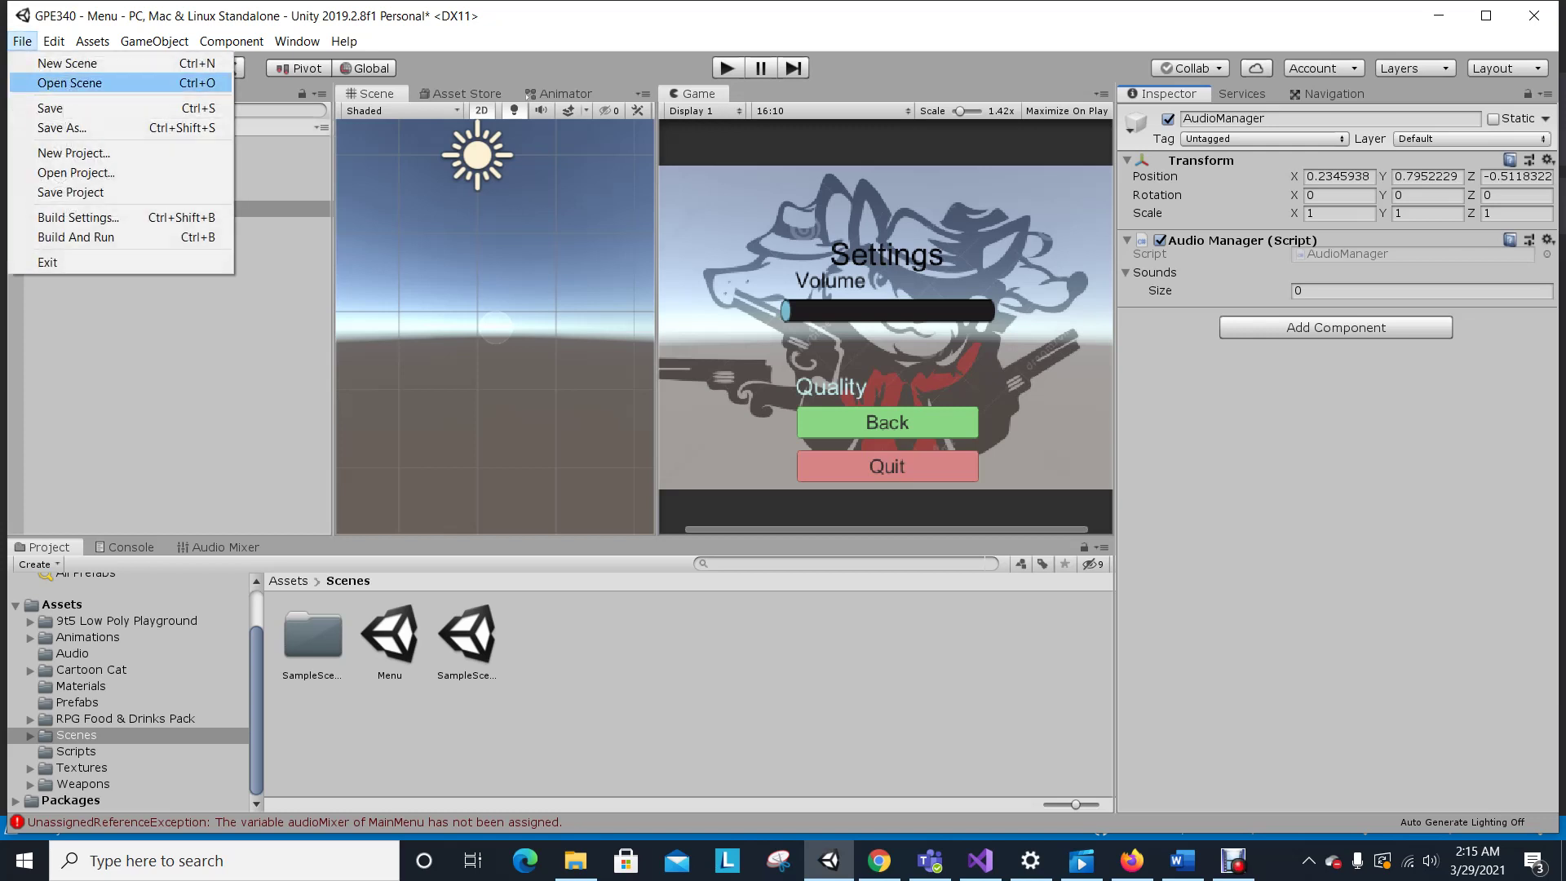
pyautogui.click(50, 108)
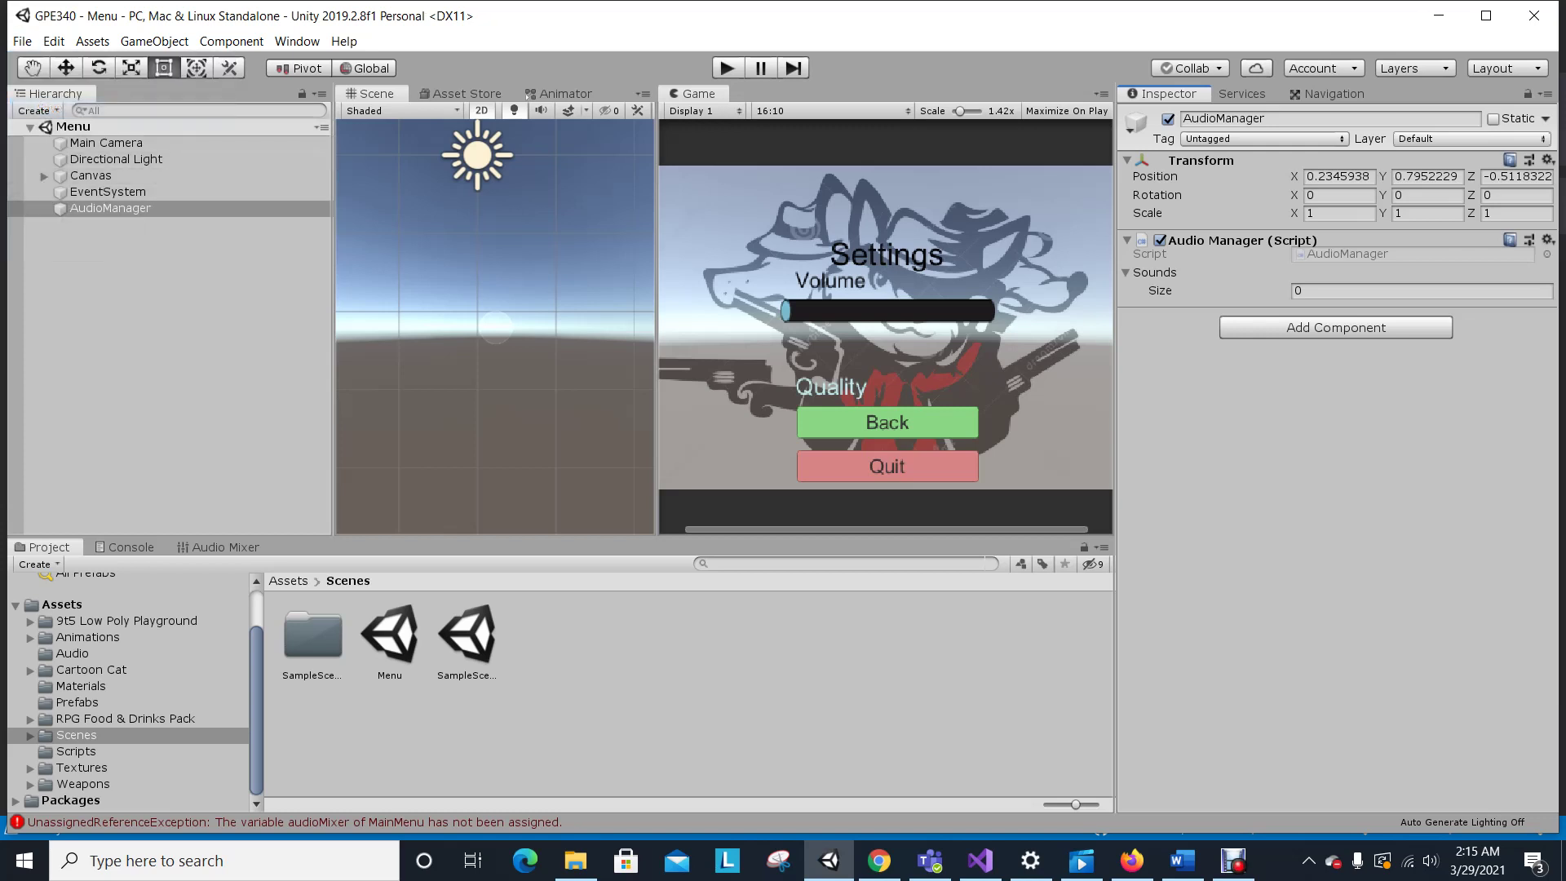
pyautogui.hotkey('ctrl', 'p')
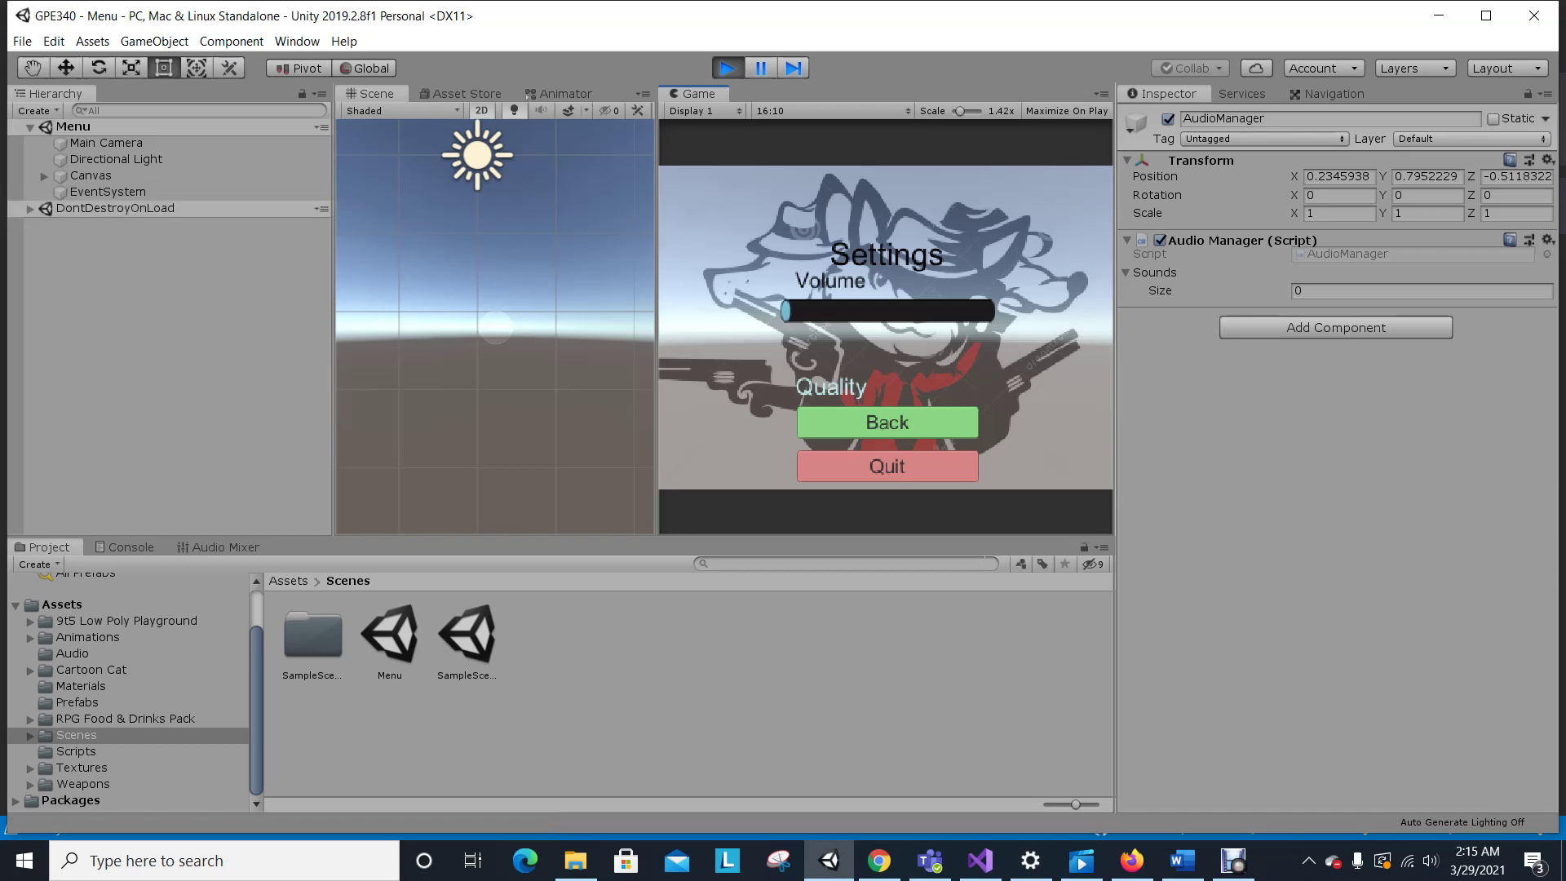
pyautogui.hotkey('ctrl', 'p')
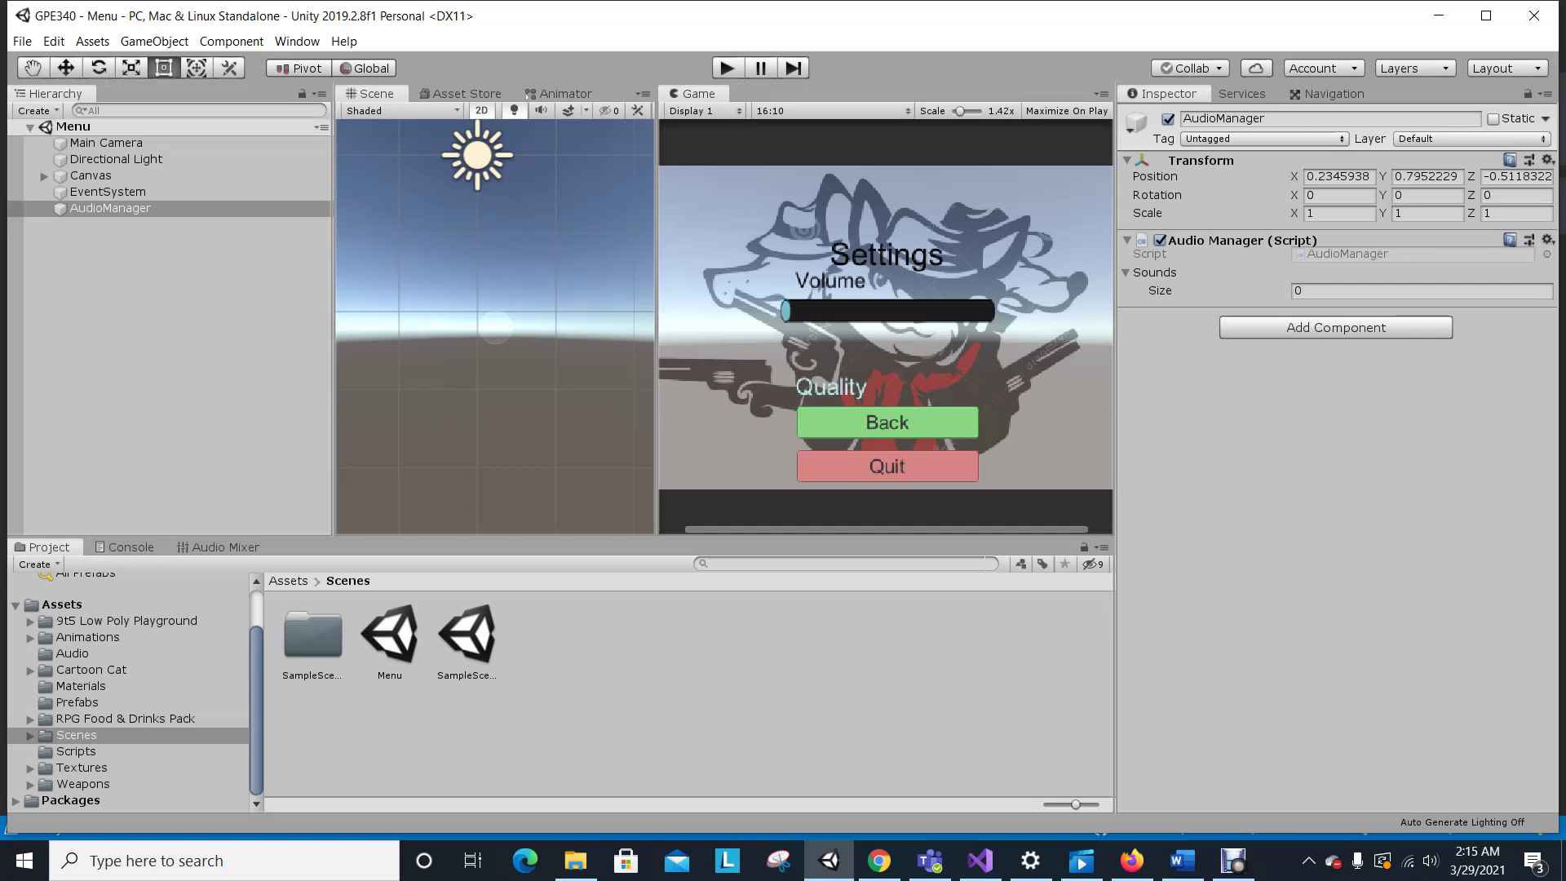
pyautogui.moveTo(879, 861)
# Open SampleScene and add an Audio Source component to the Main Camera.
pyautogui.click(467, 637)
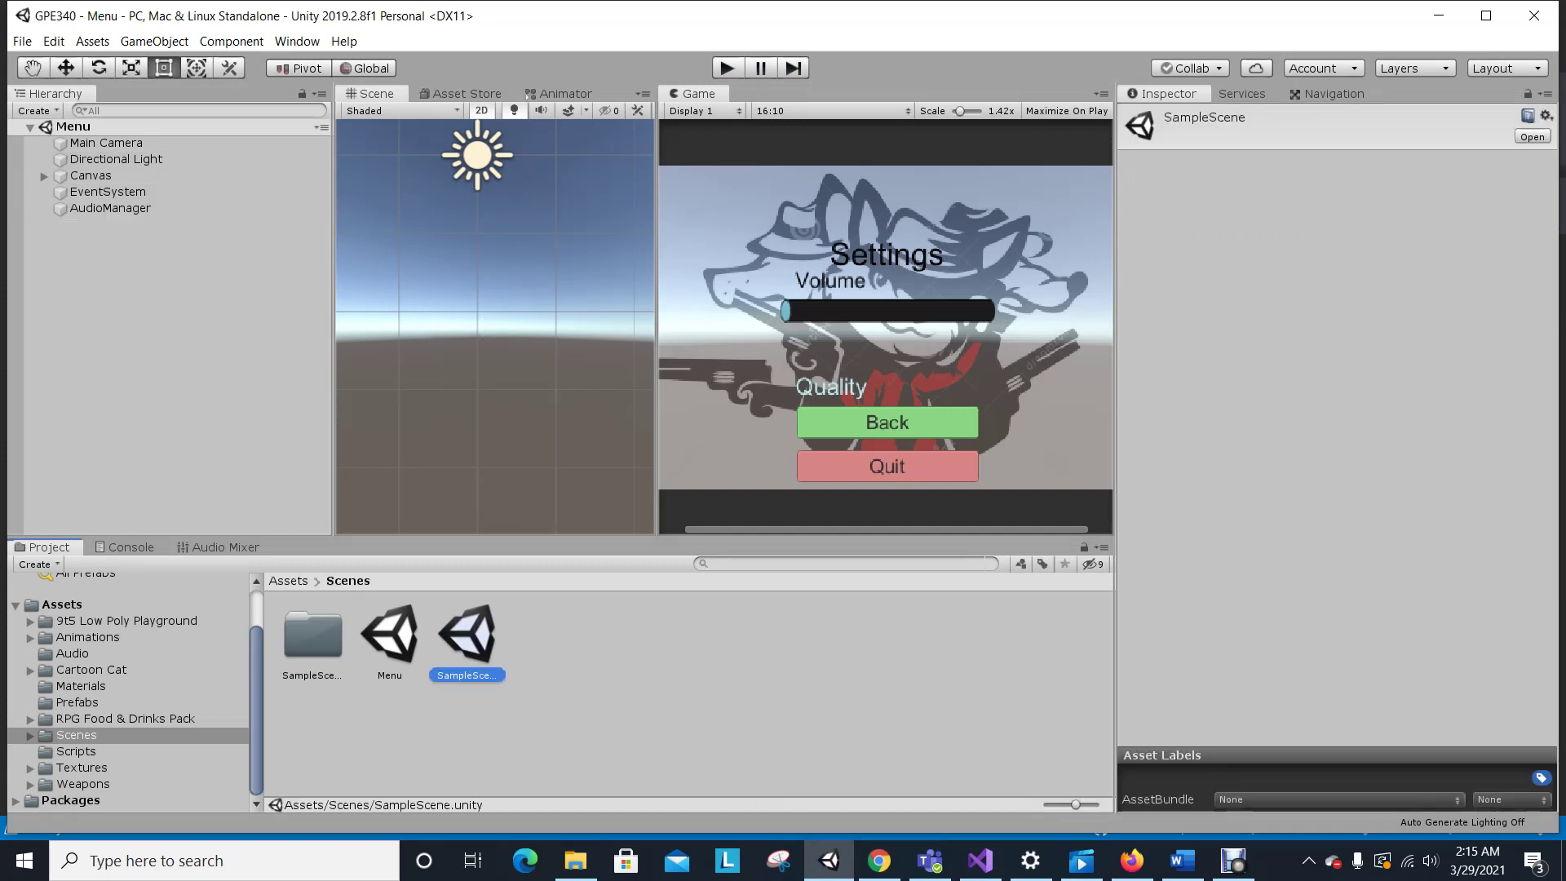
pyautogui.click(1533, 137)
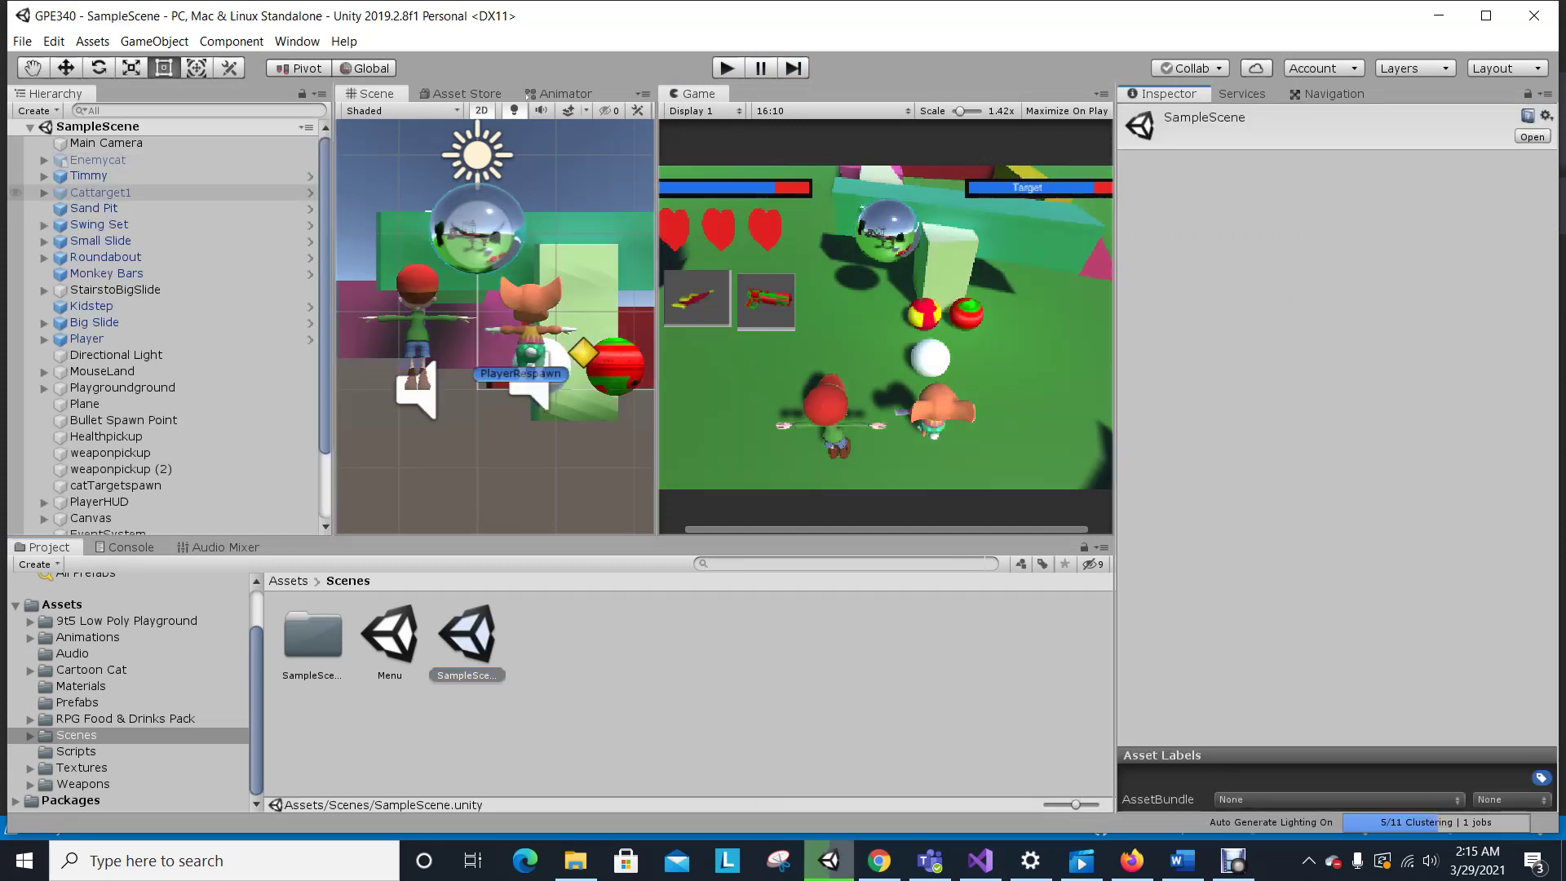
pyautogui.click(106, 144)
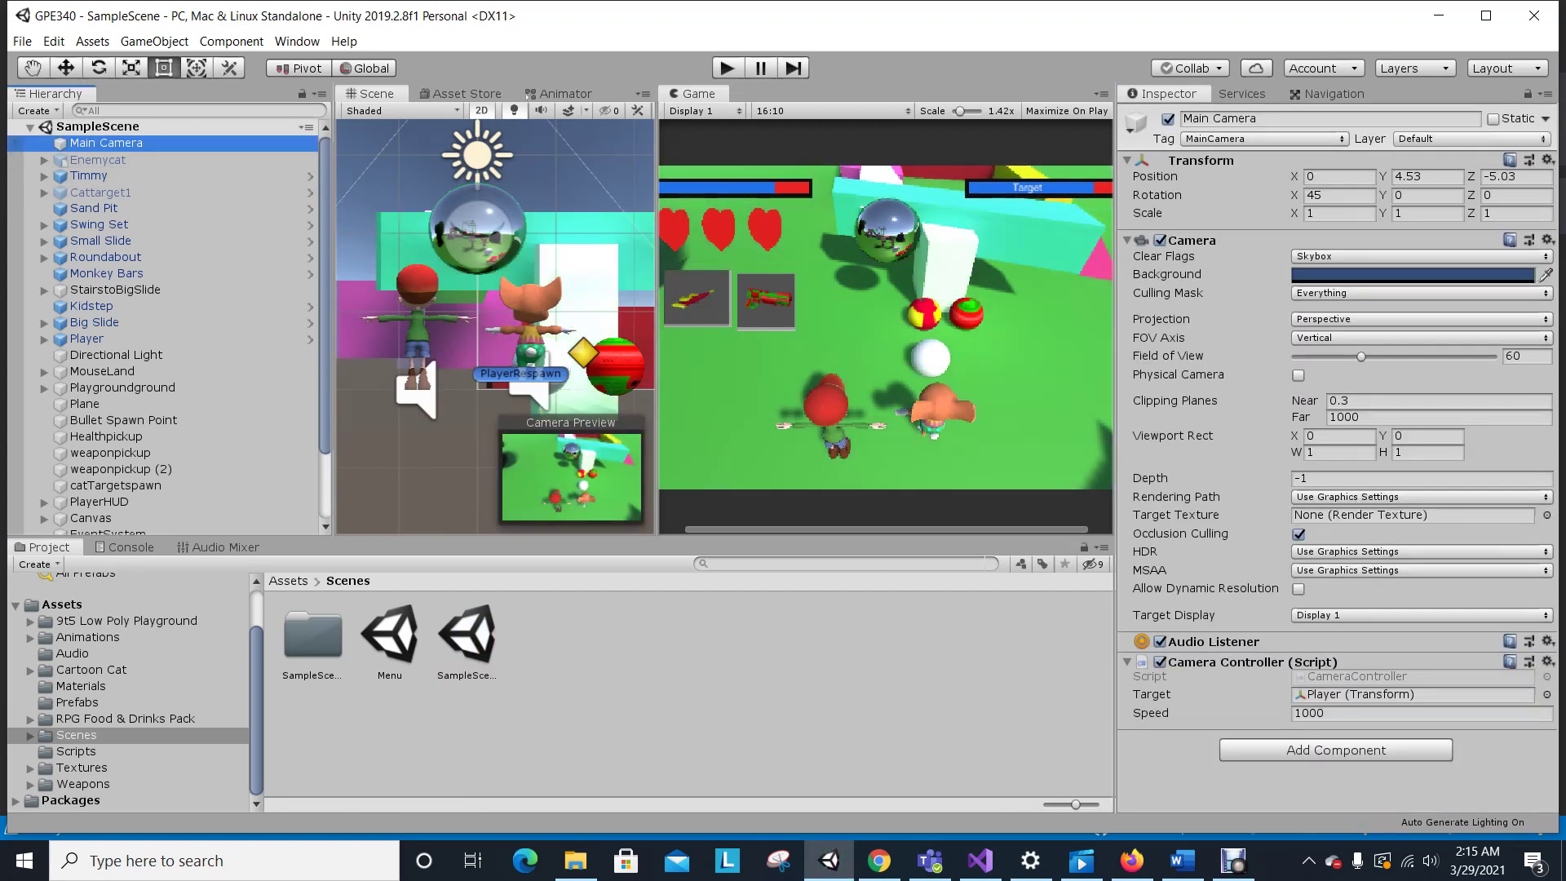
pyautogui.click(1169, 94)
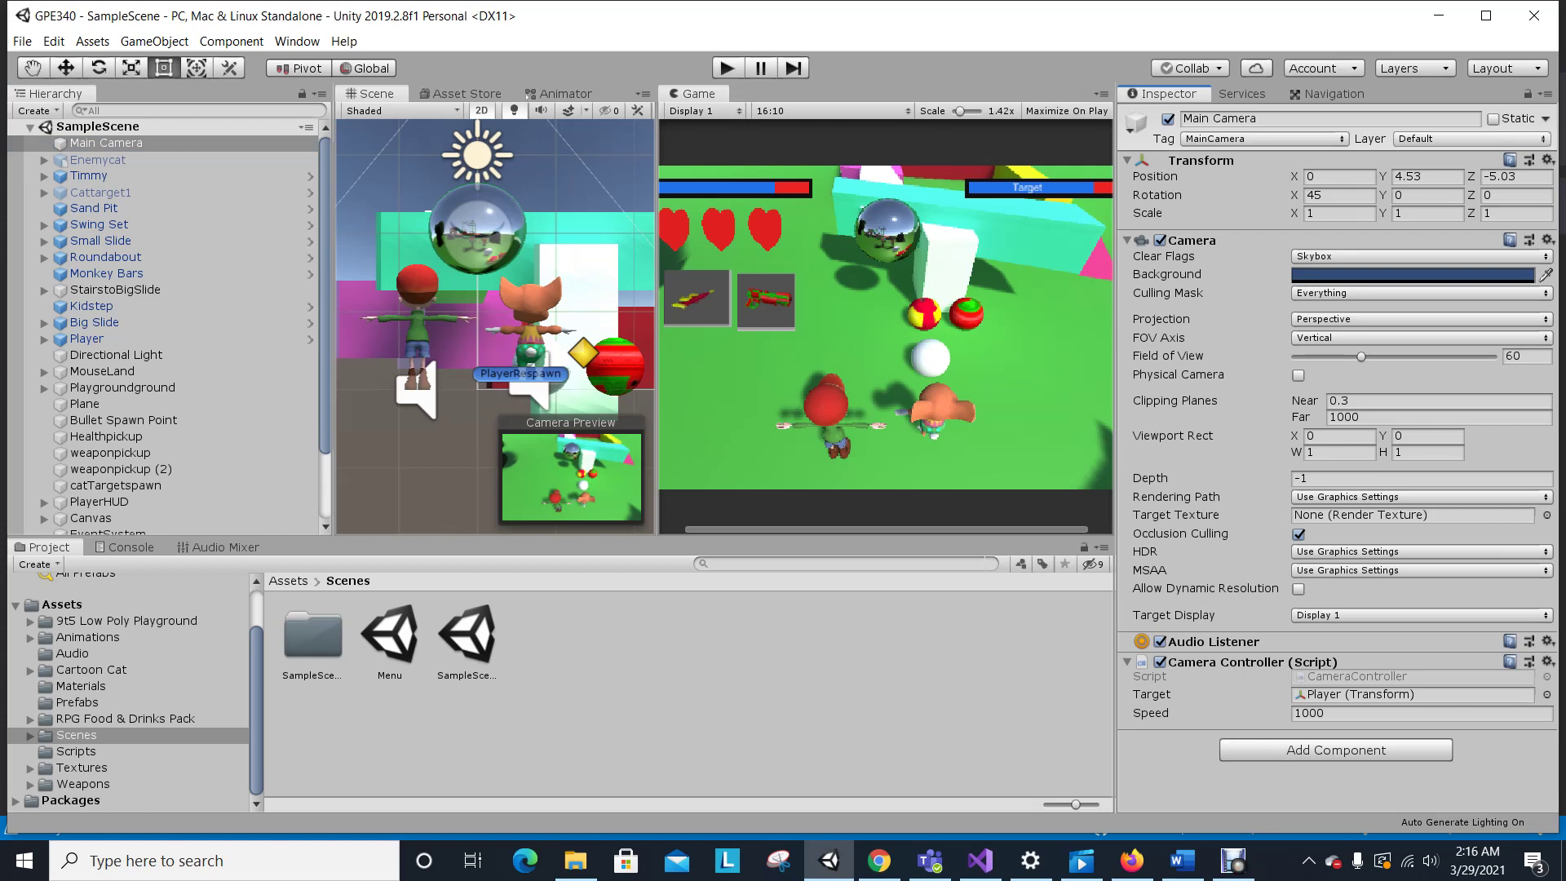
pyautogui.click(1336, 750)
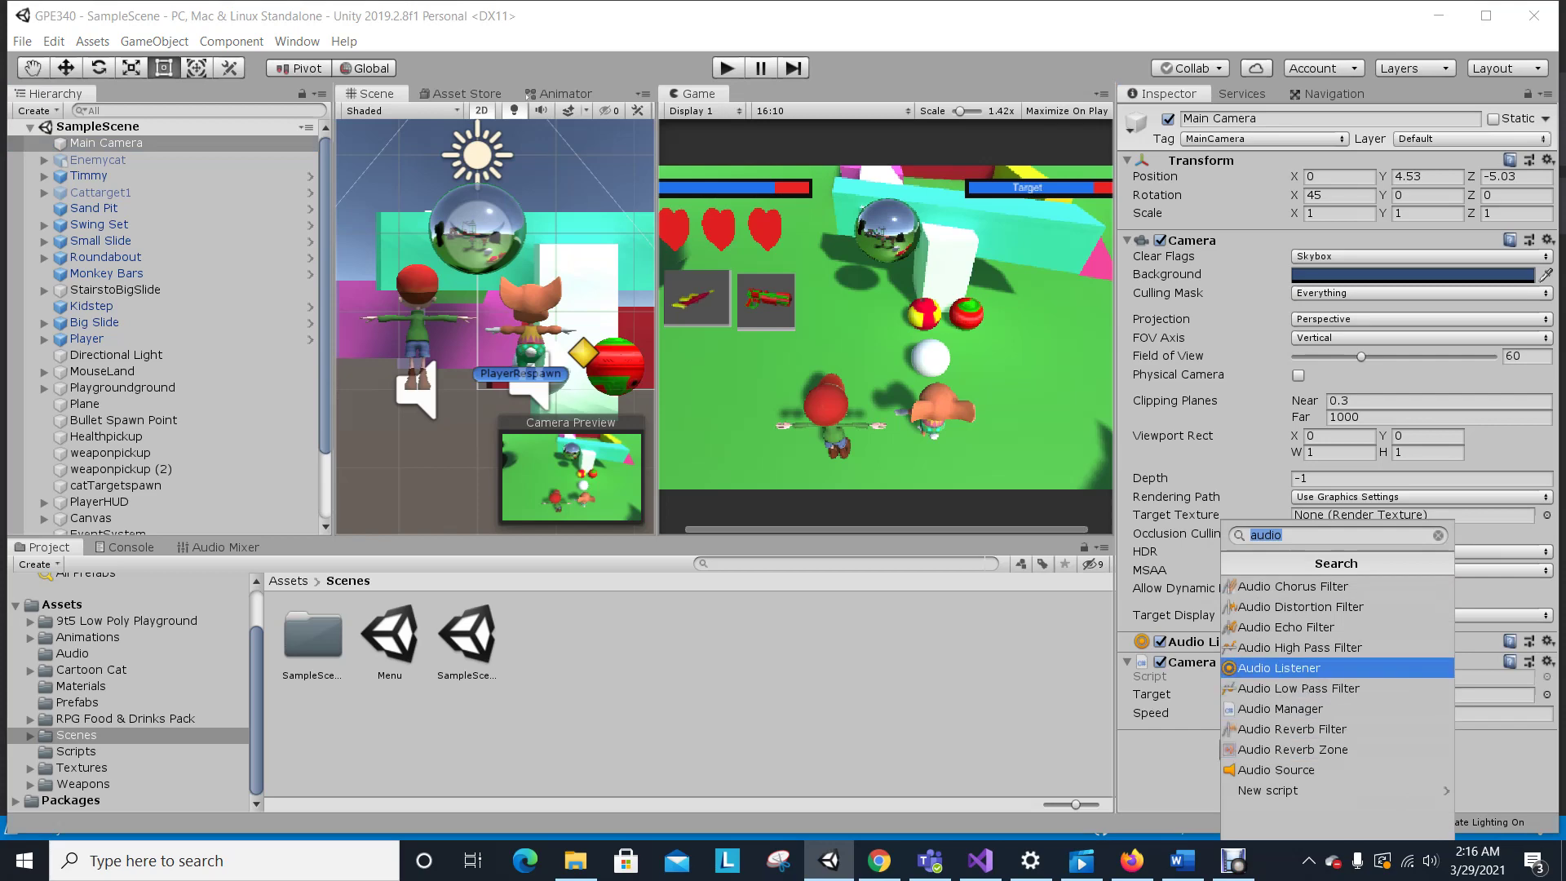
pyautogui.click(1306, 770)
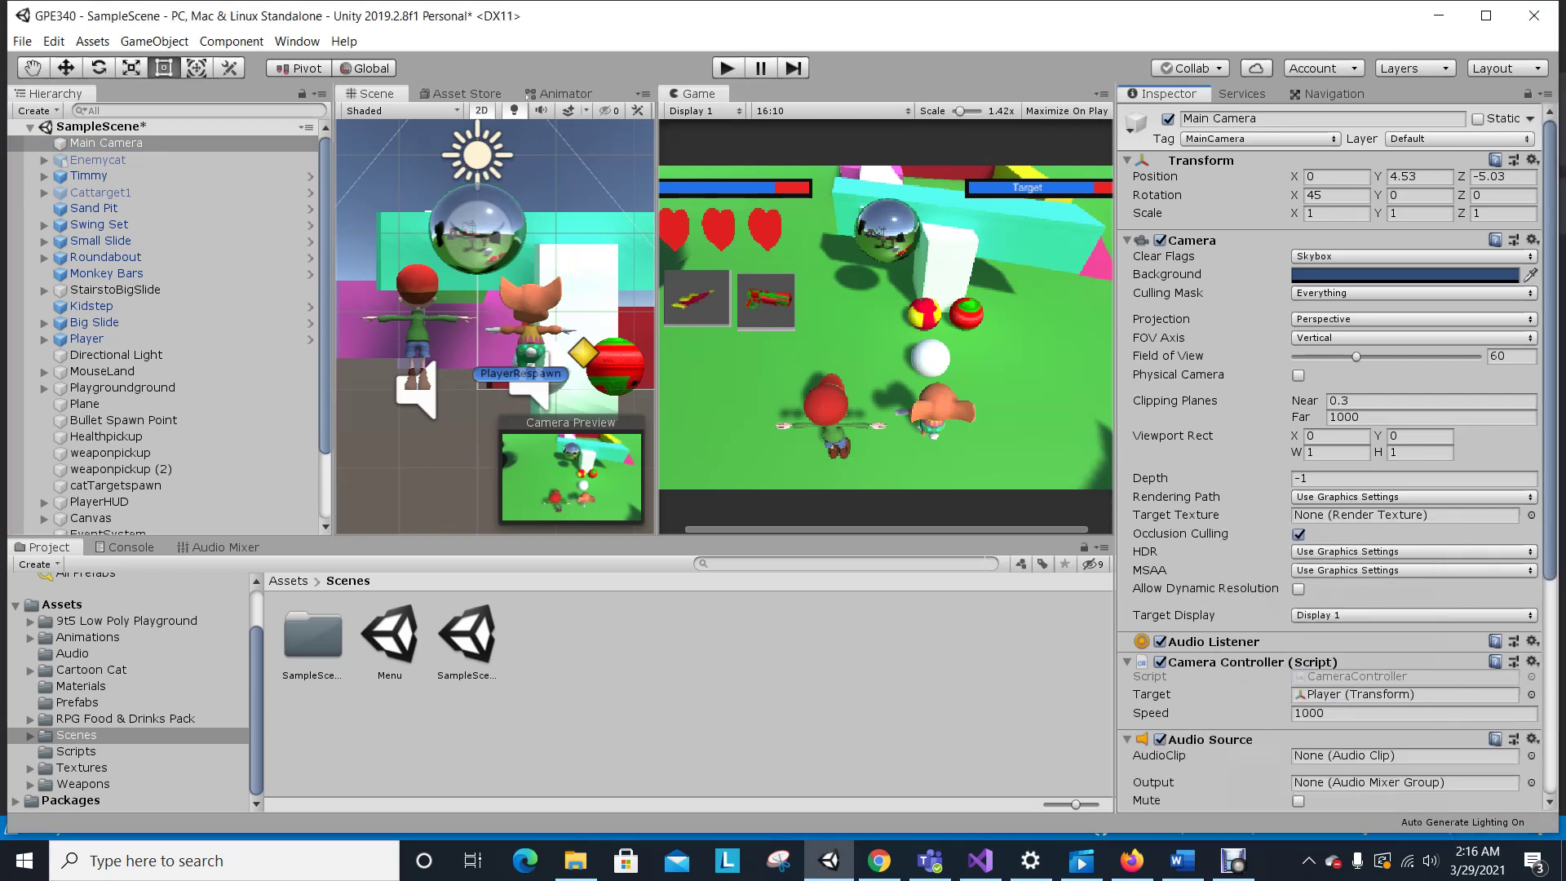
pyautogui.scroll(-5, 1338, 677)
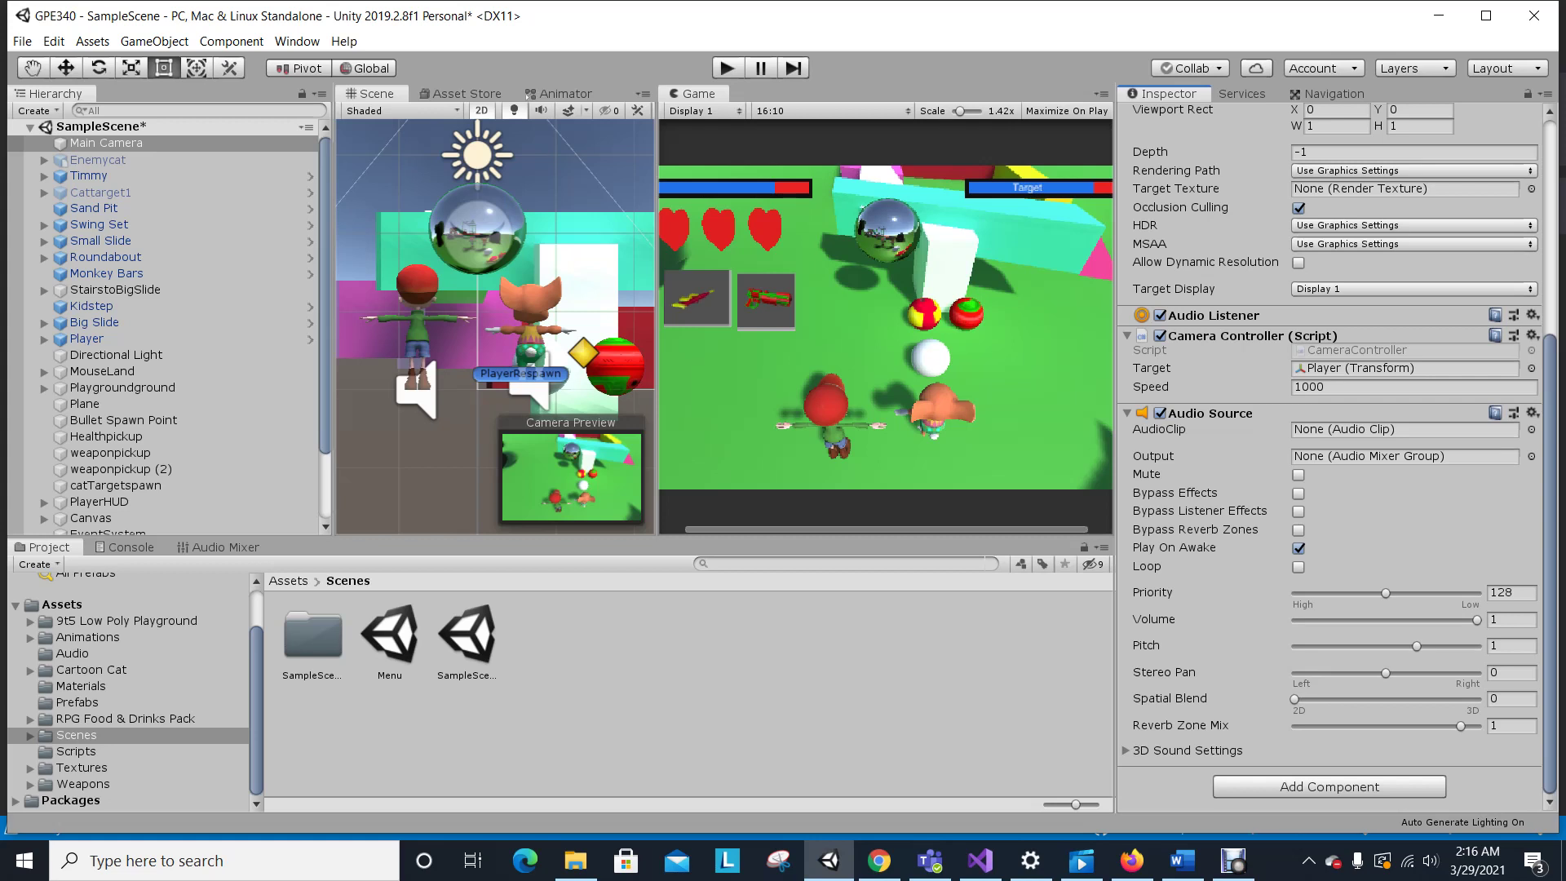
# Assign the hamster_dance clip to the Audio Source and play-test the scene.
pyautogui.click(73, 654)
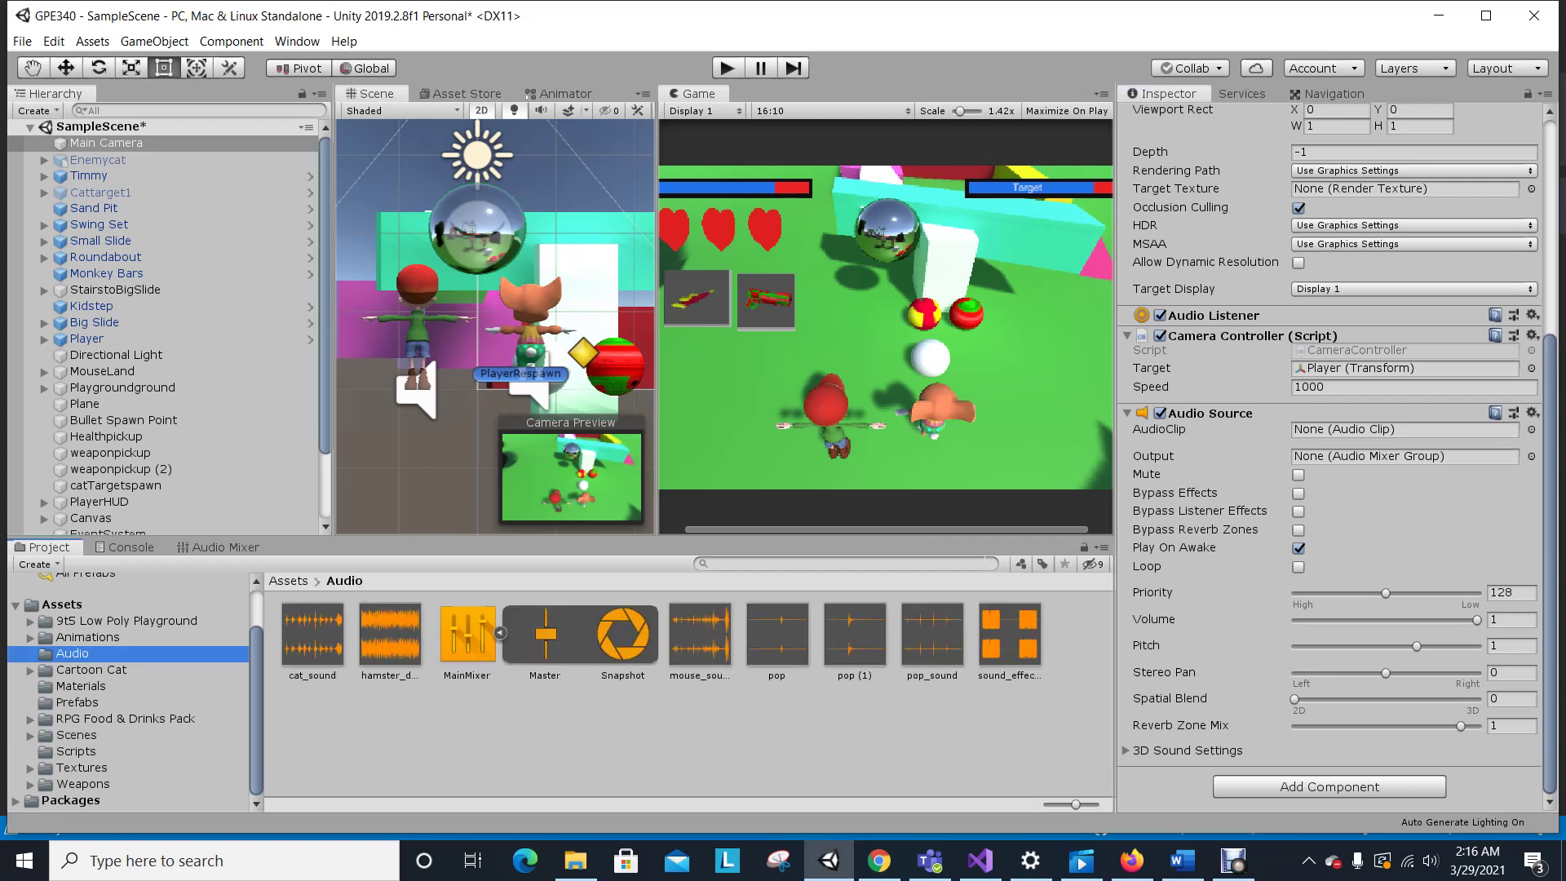
pyautogui.moveTo(390, 634); pyautogui.dragTo(1405, 429)
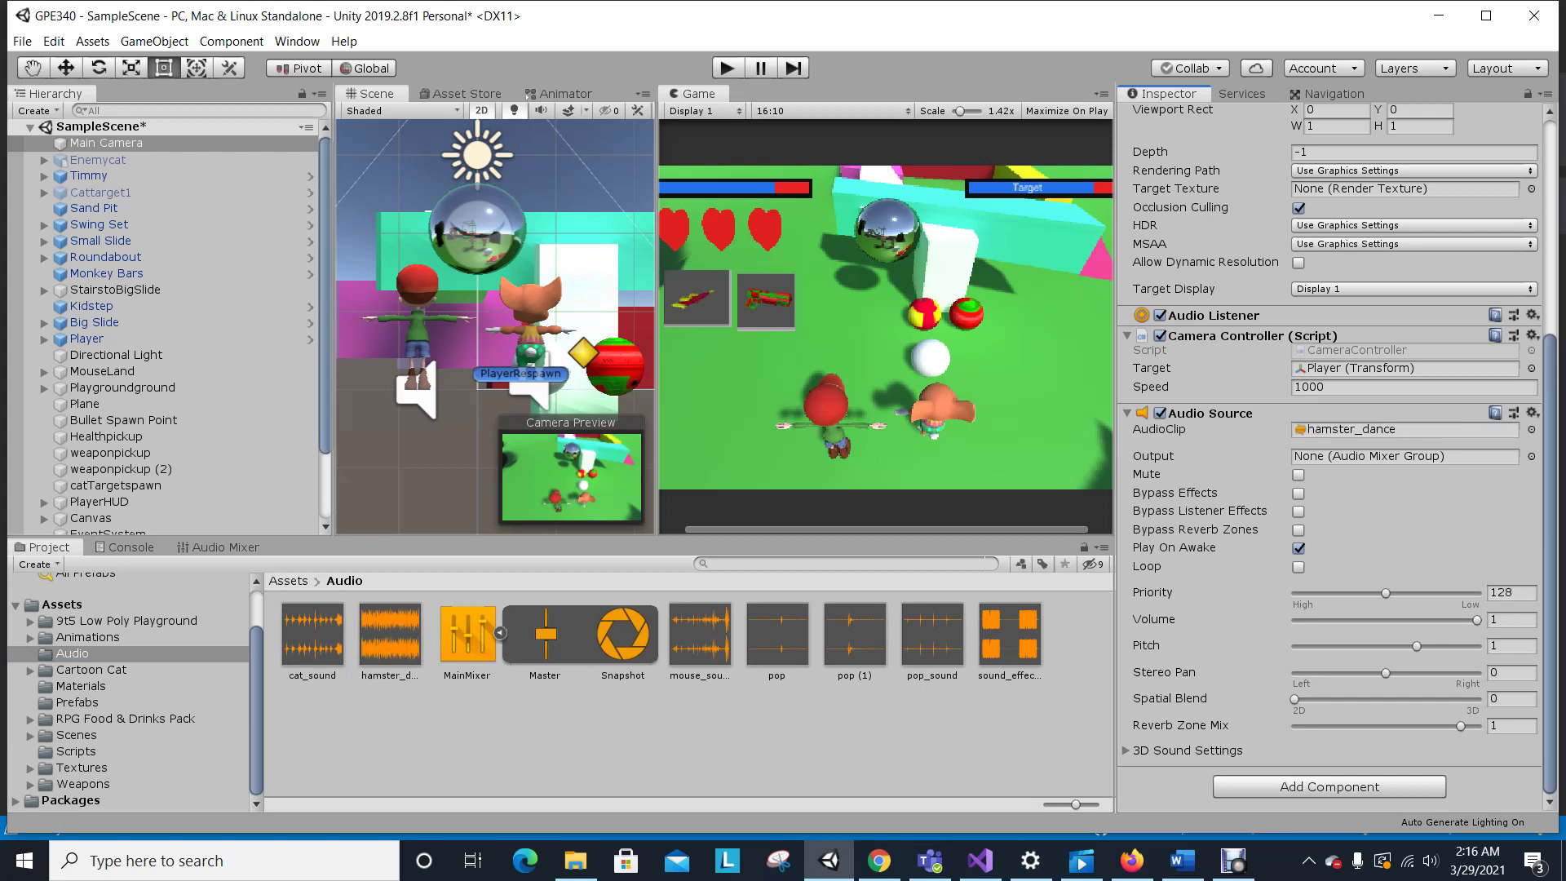
pyautogui.hotkey('ctrl', 'p')
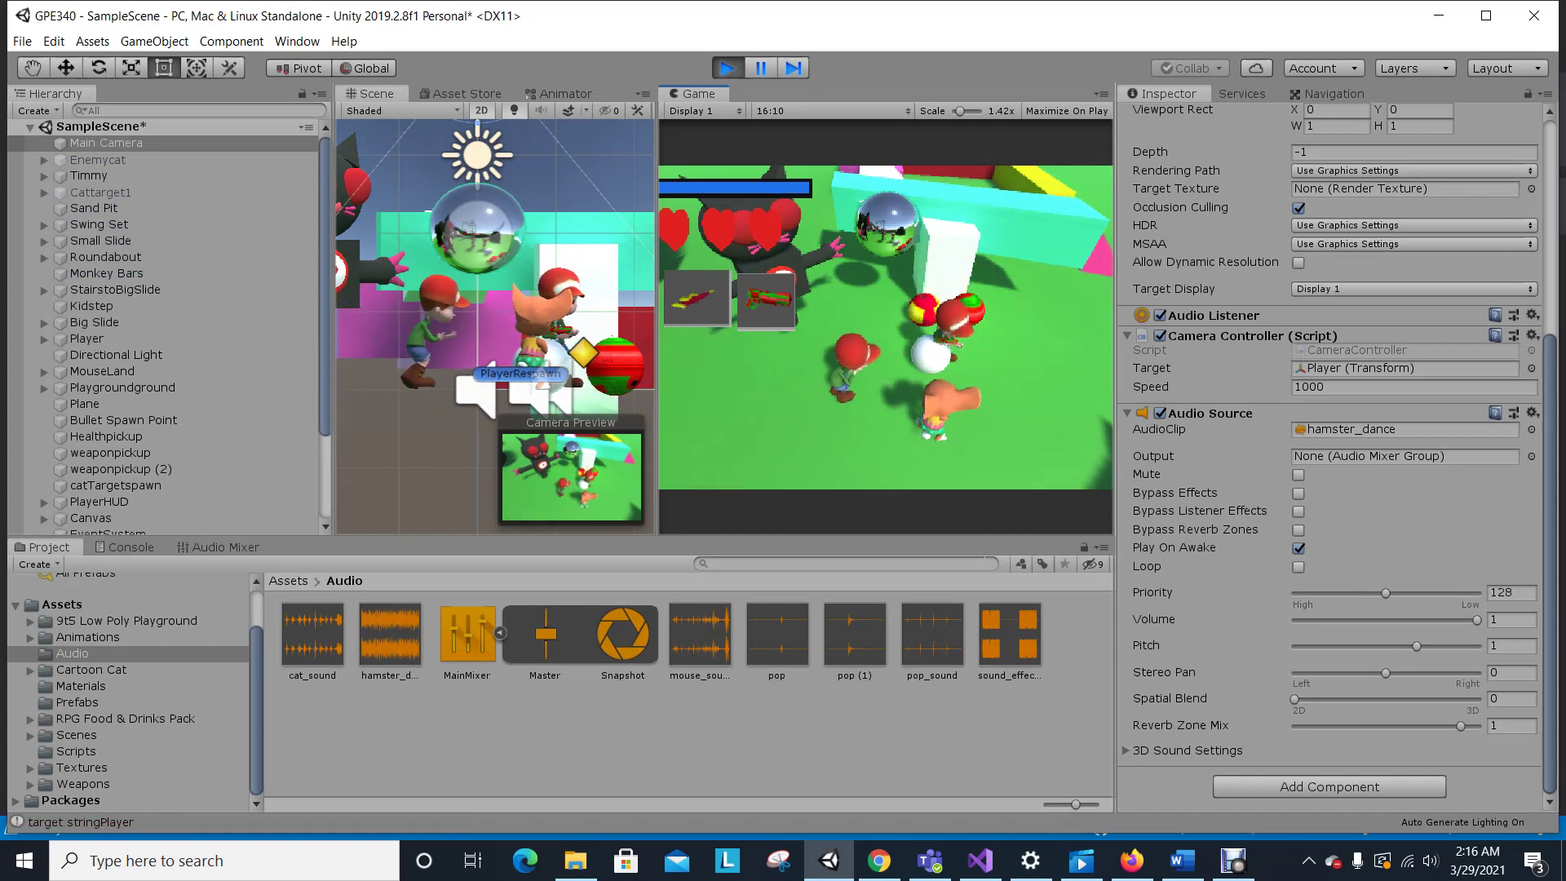
pyautogui.hotkey('ctrl', 'p')
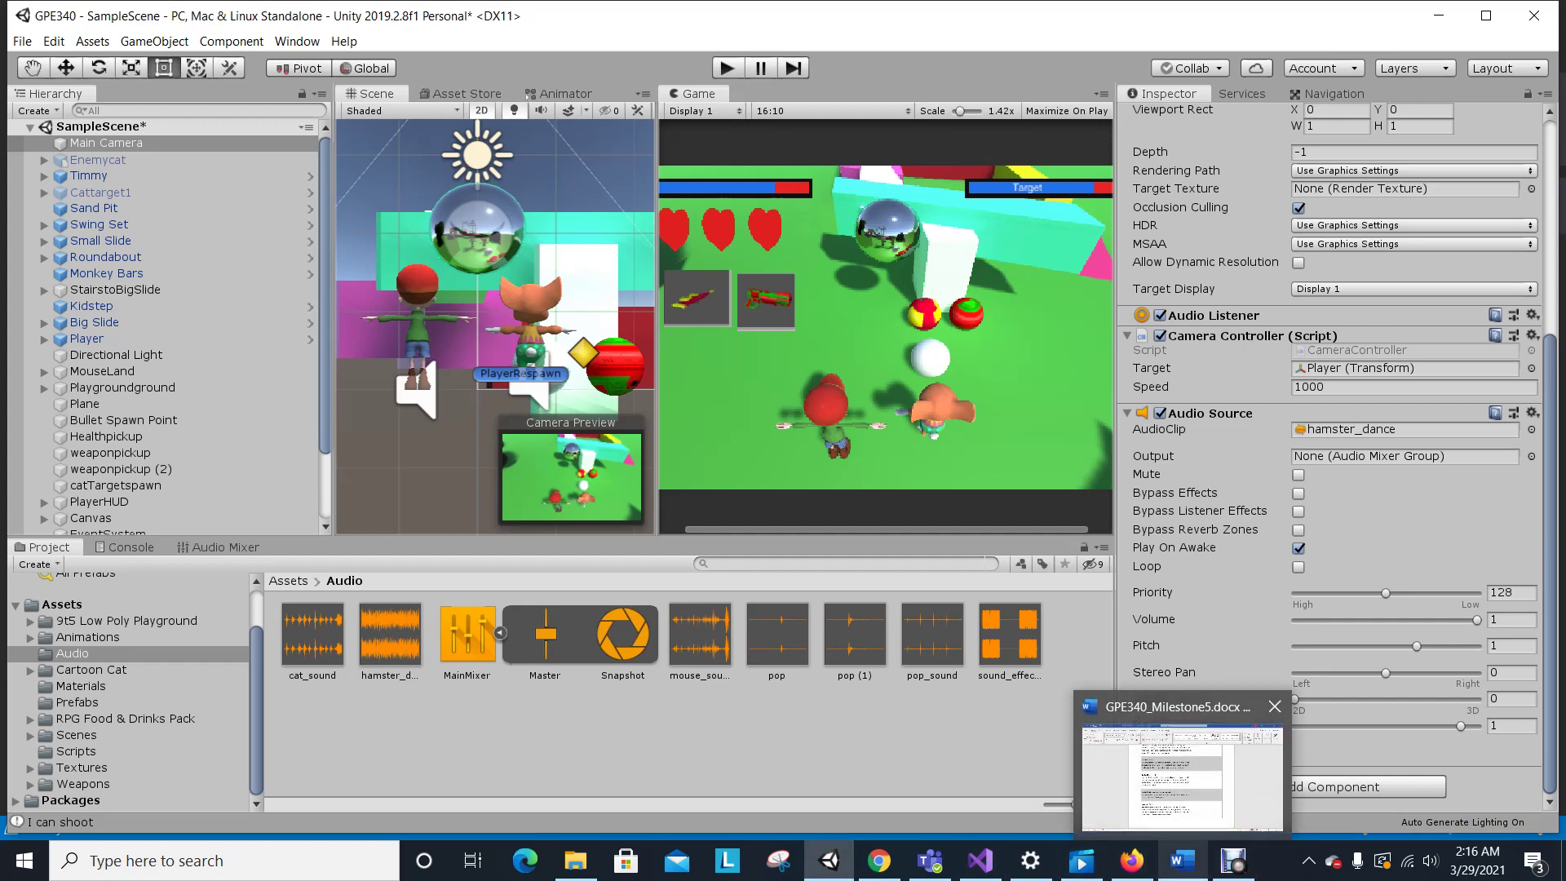
# Review the Word milestone checklist's volume, audio and particle effect rows.
pyautogui.click(1183, 860)
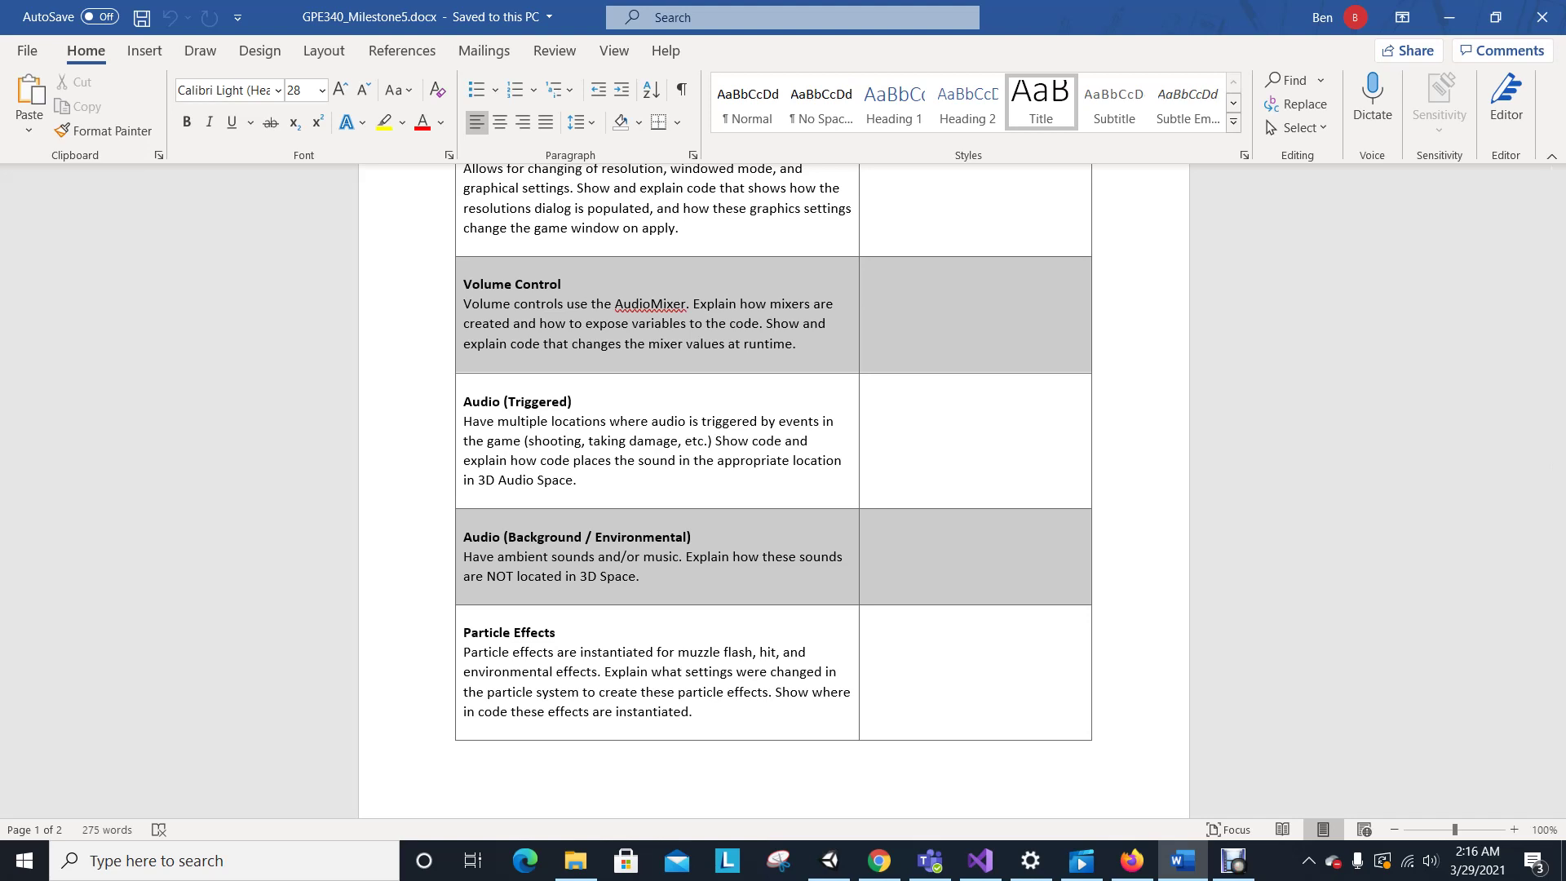
pyautogui.moveTo(980, 861)
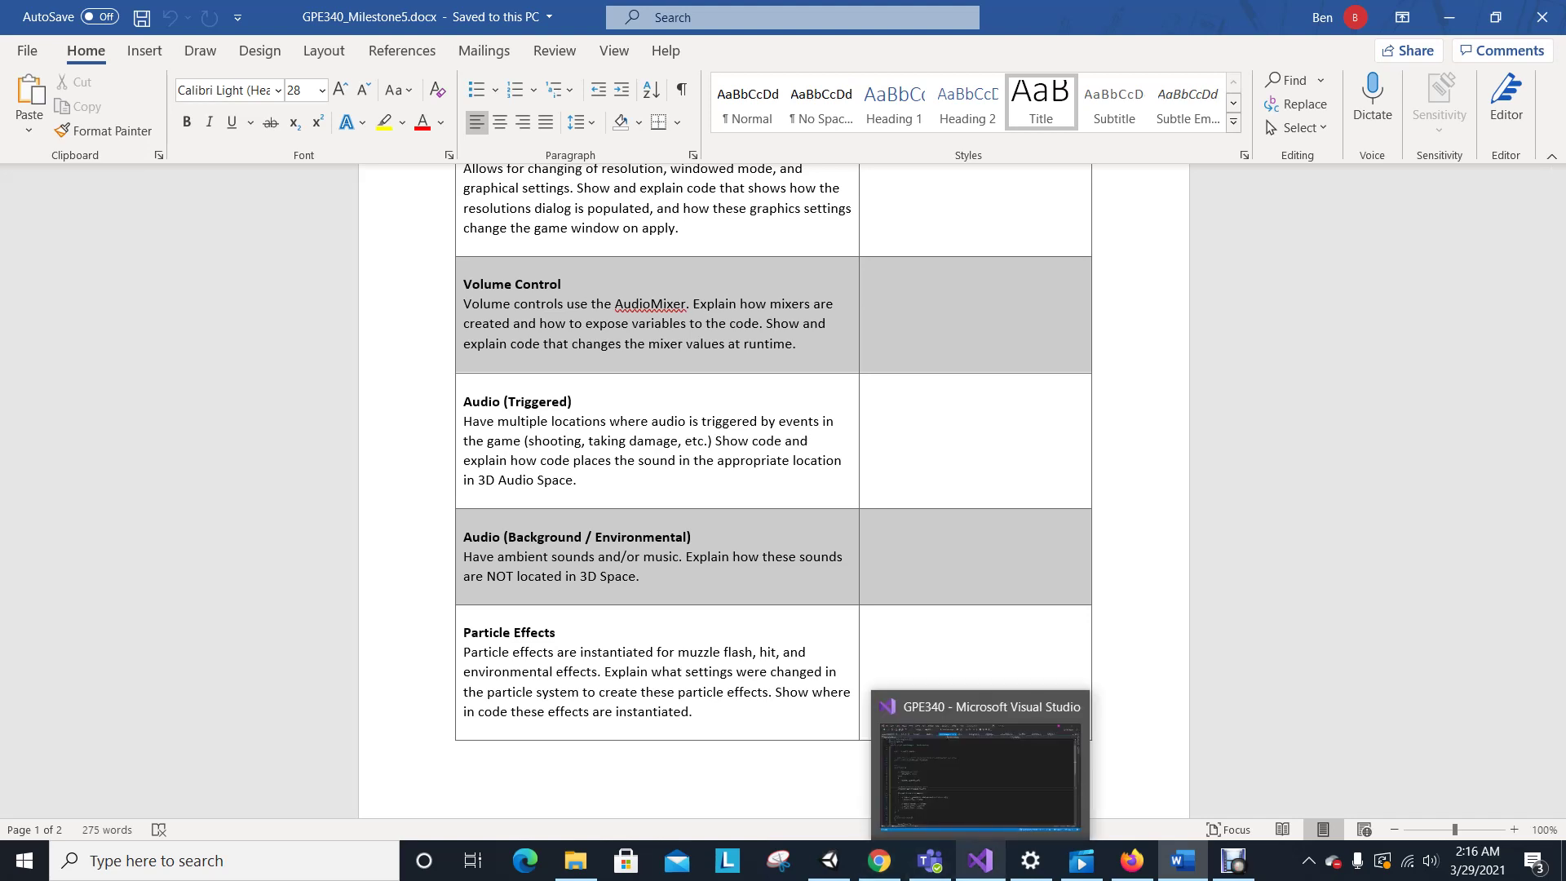
pyautogui.moveTo(830, 860)
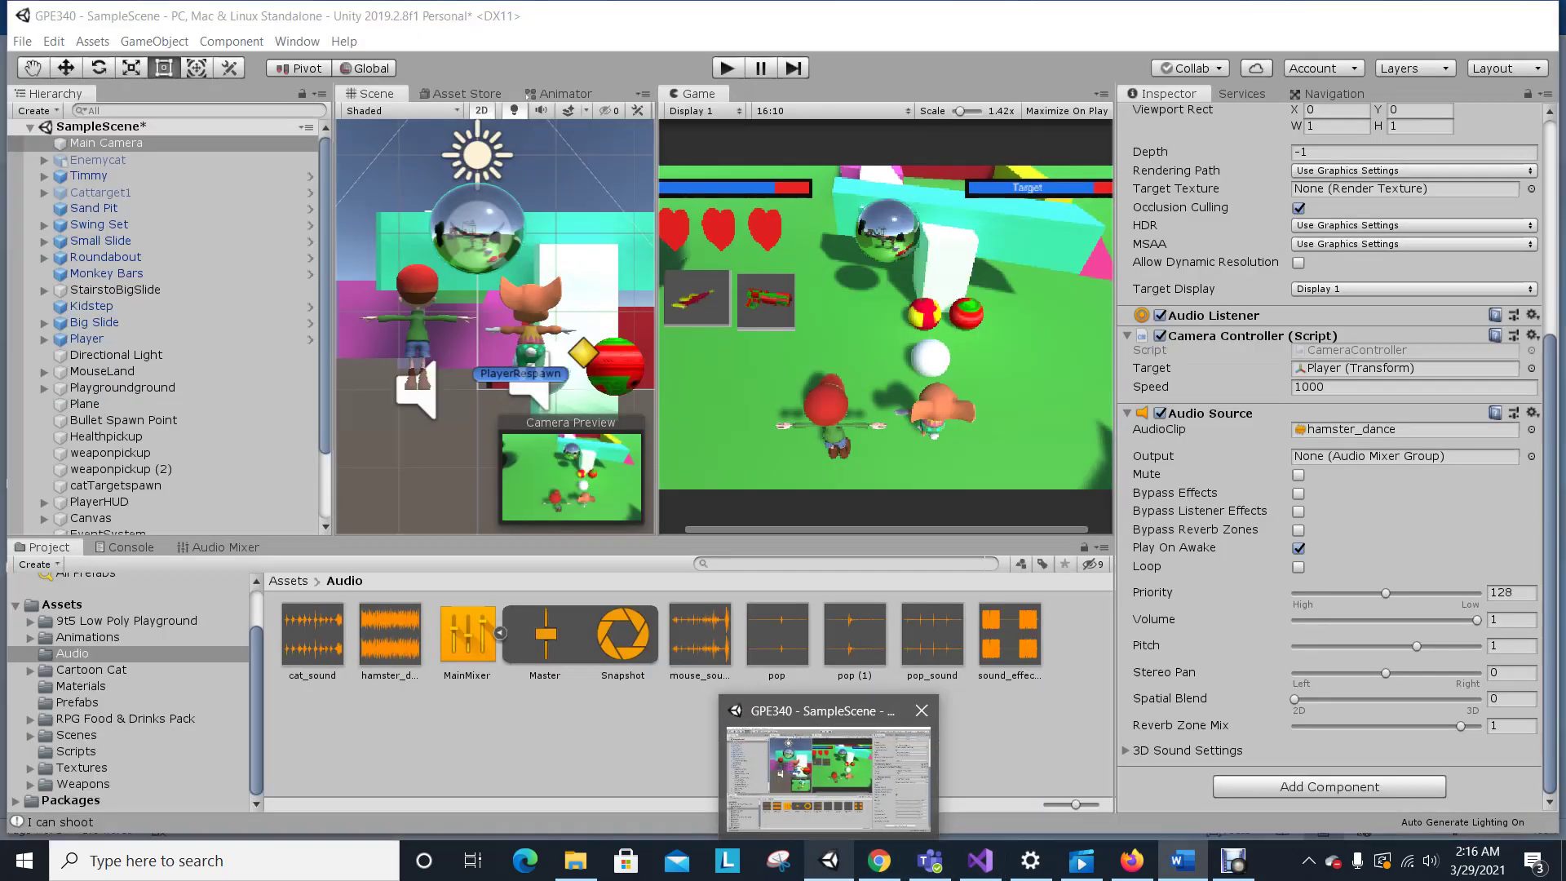
# Back in Unity, dismiss the unsaved-changes prompt and save the modified SampleScene.
pyautogui.click(828, 780)
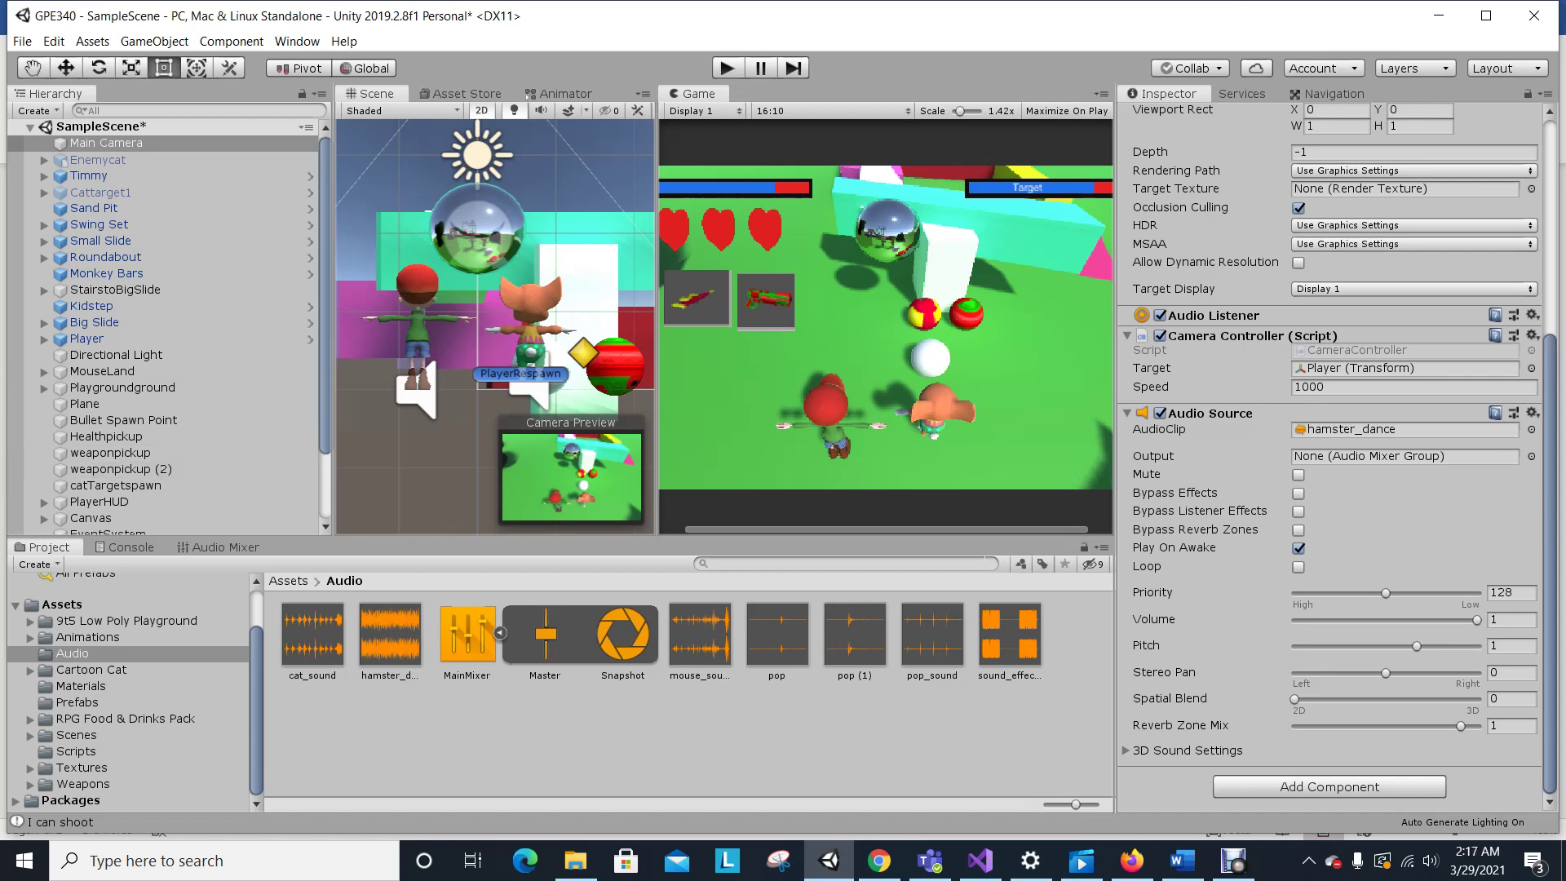
pyautogui.click(77, 736)
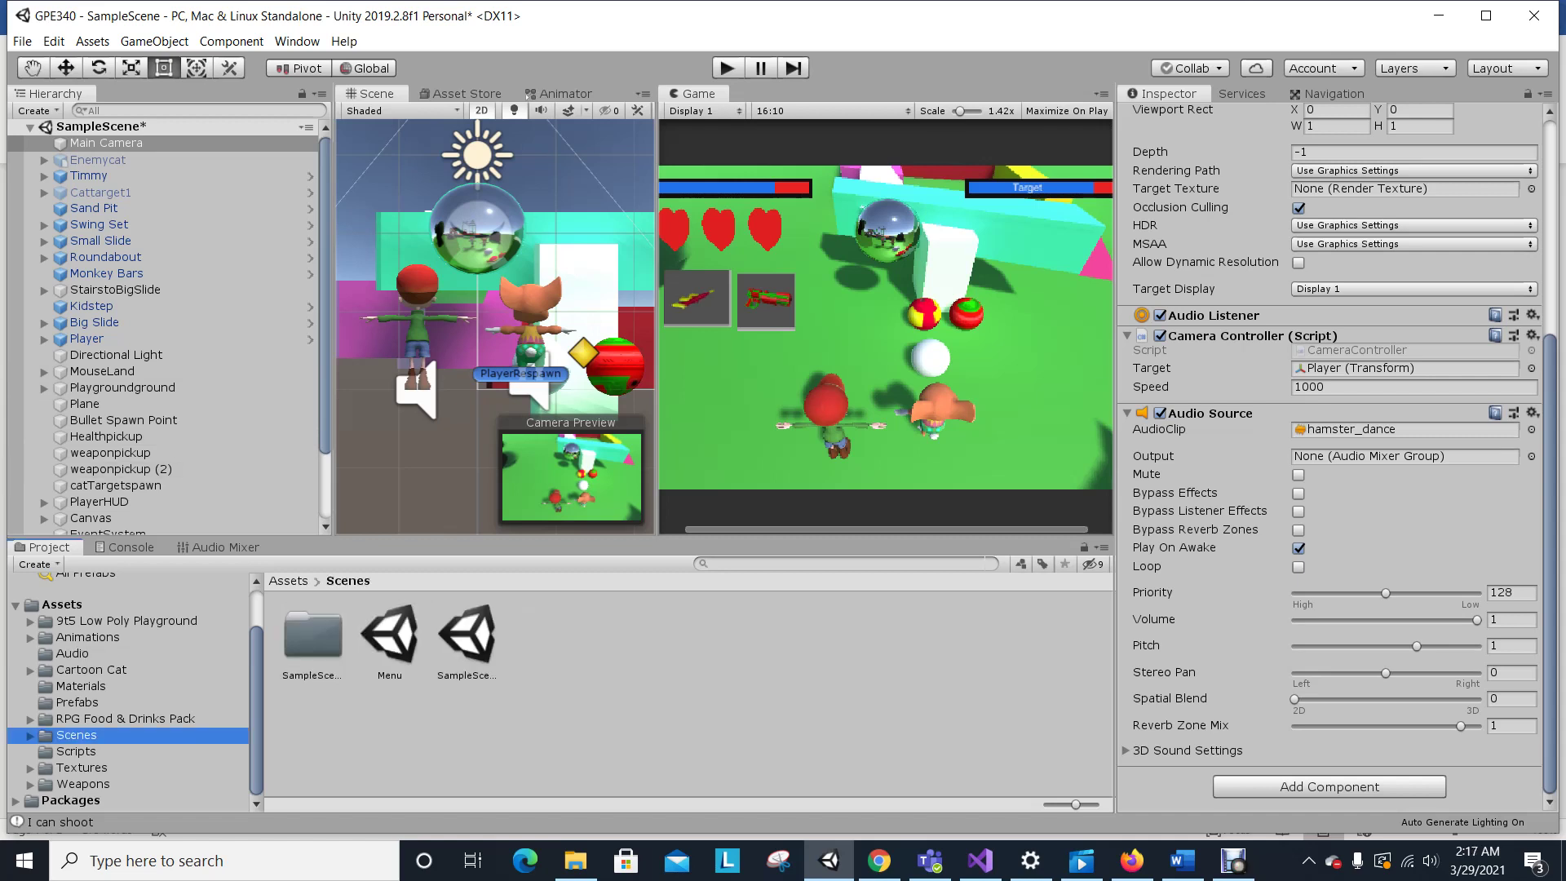
pyautogui.click(390, 636)
pyautogui.click(1532, 136)
pyautogui.click(919, 471)
pyautogui.click(22, 41)
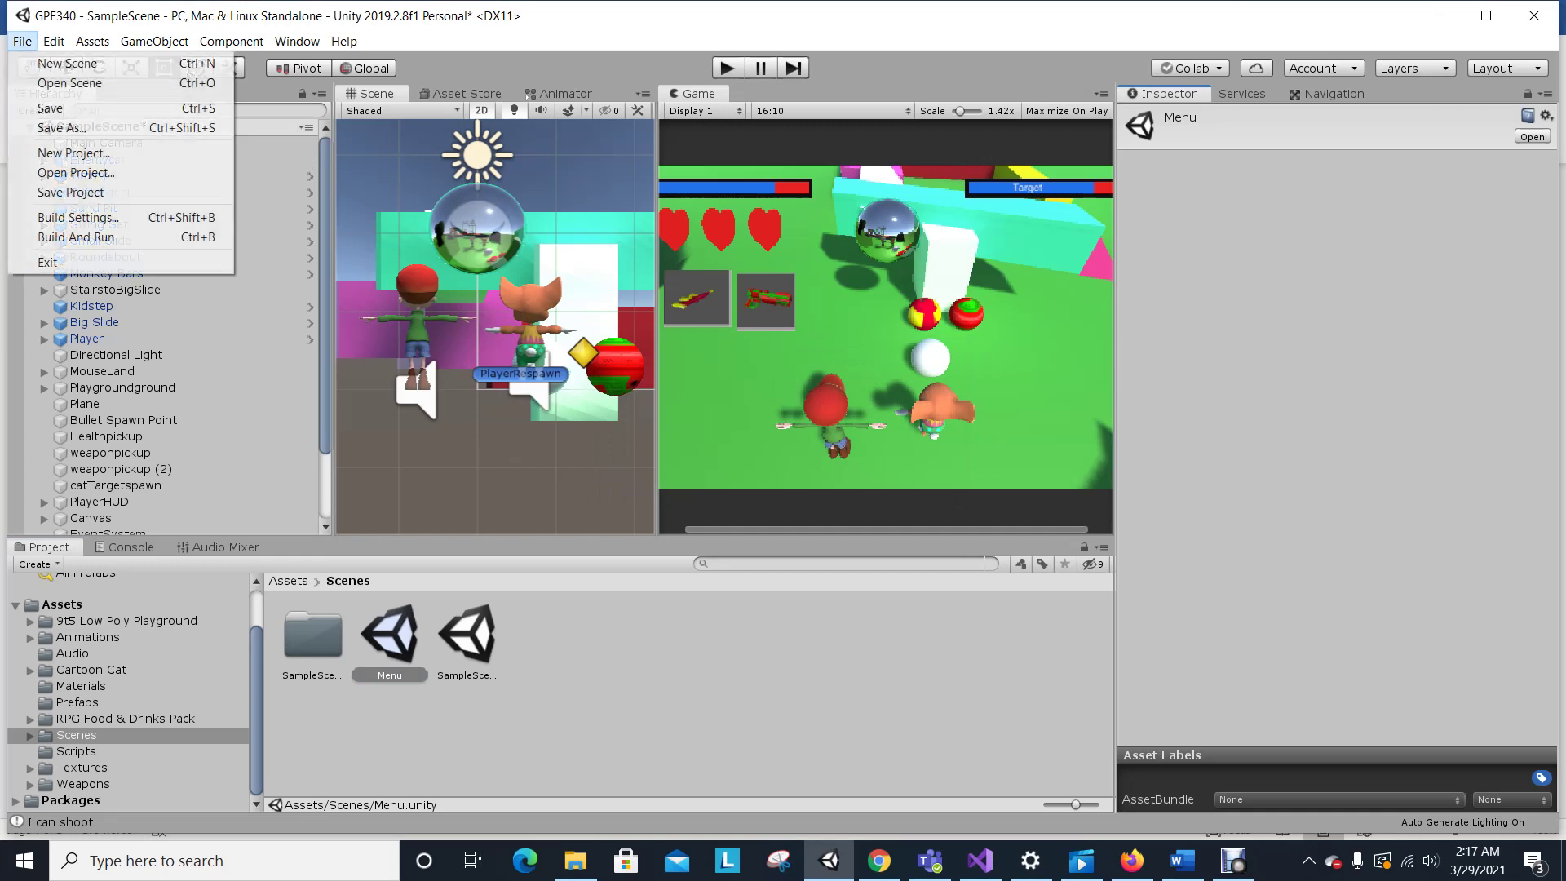
pyautogui.click(49, 104)
# Open the Menu scene from the Scenes folder and briefly play-test it.
pyautogui.click(467, 636)
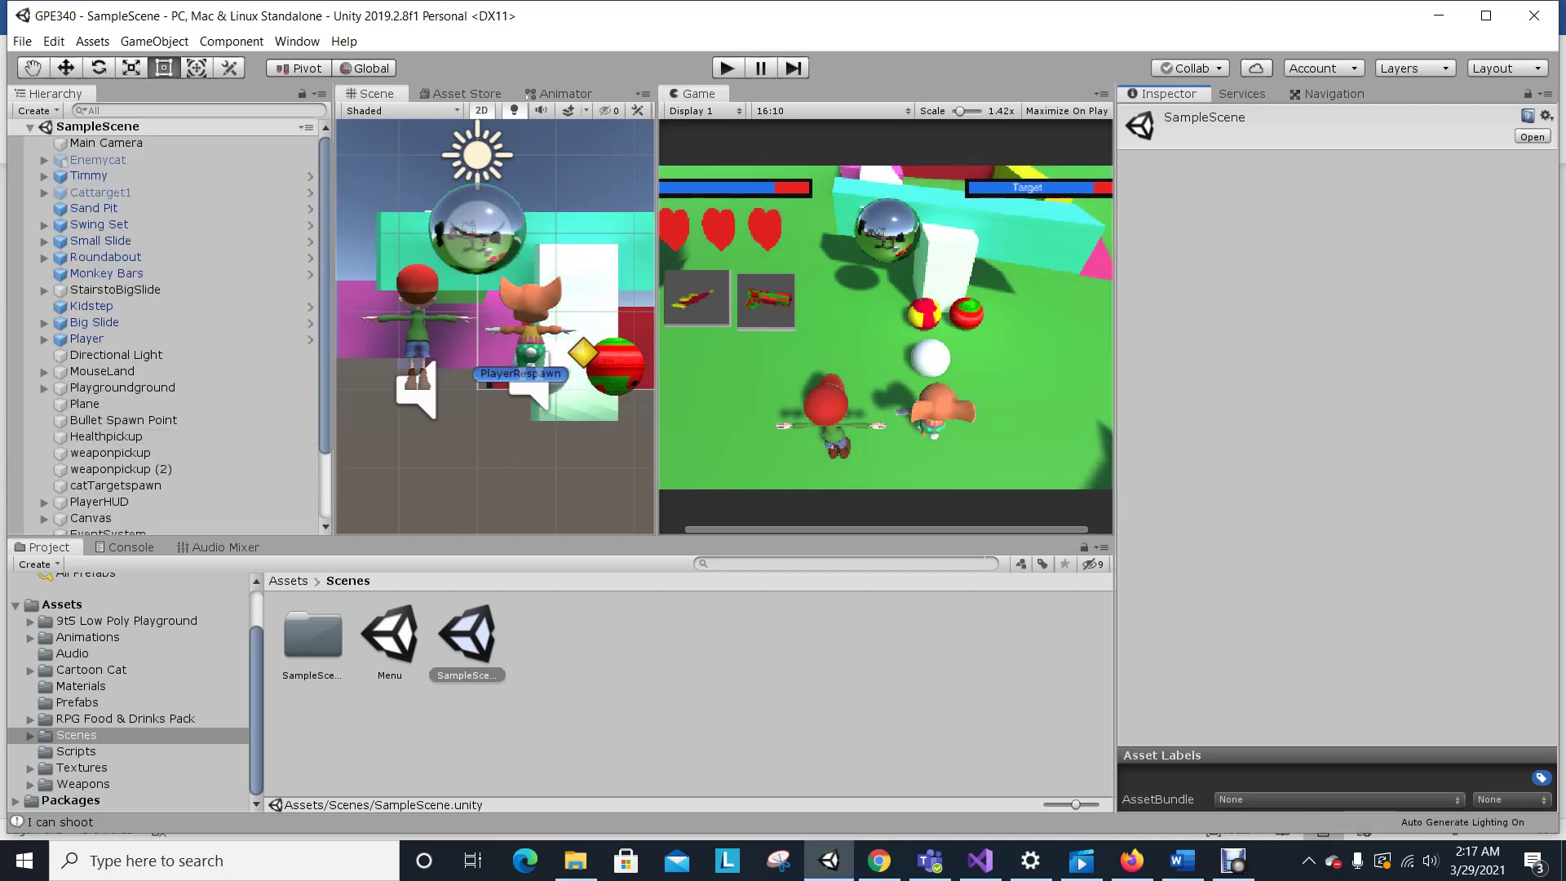
pyautogui.click(390, 637)
pyautogui.click(1532, 137)
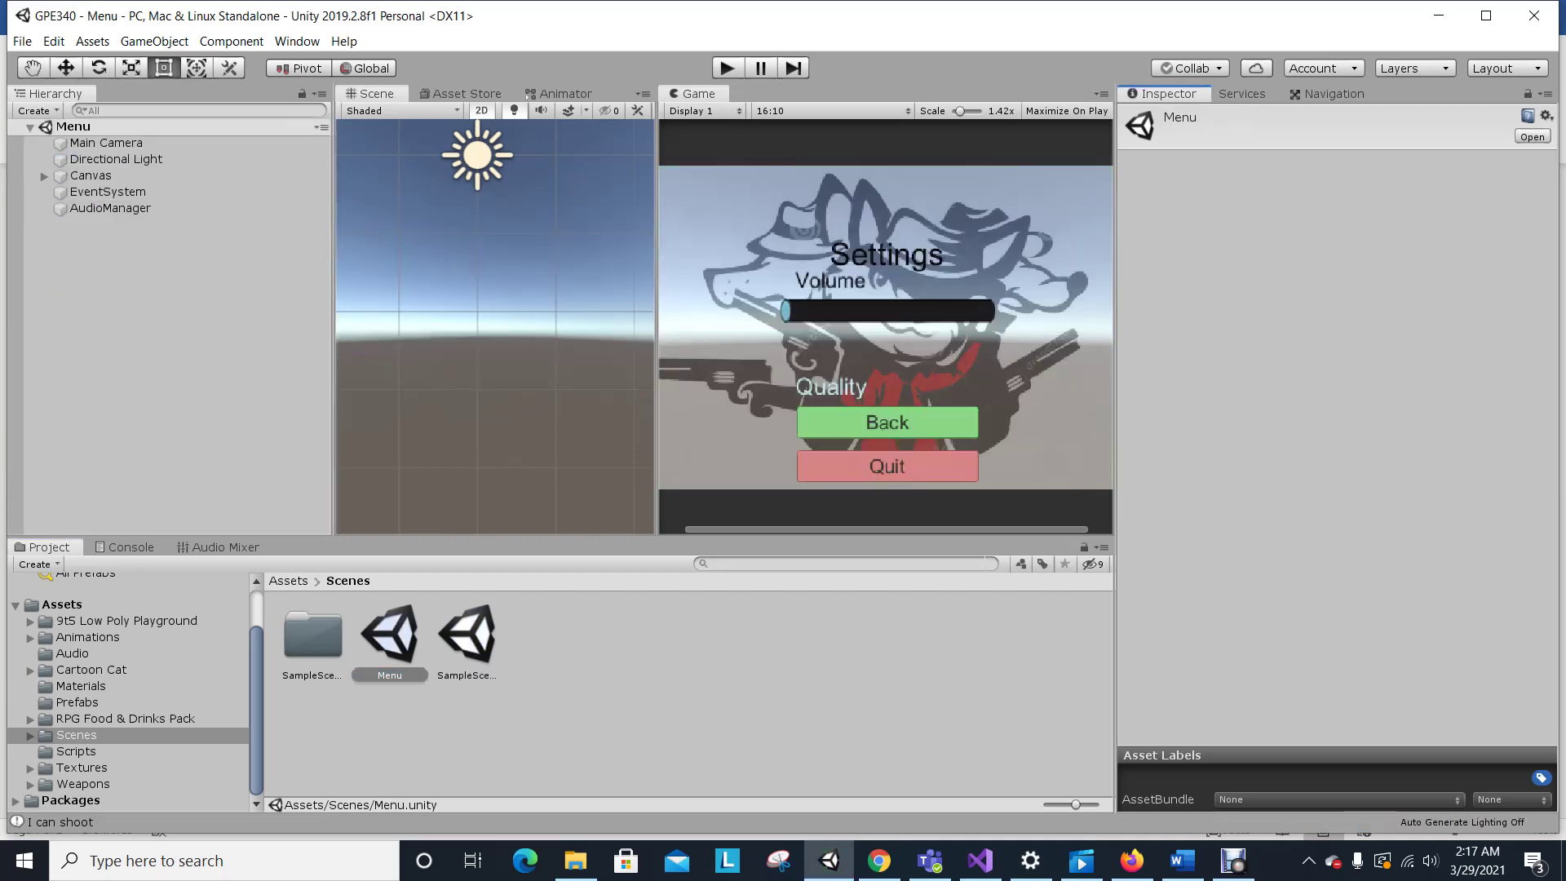
pyautogui.hotkey('ctrl', 'p')
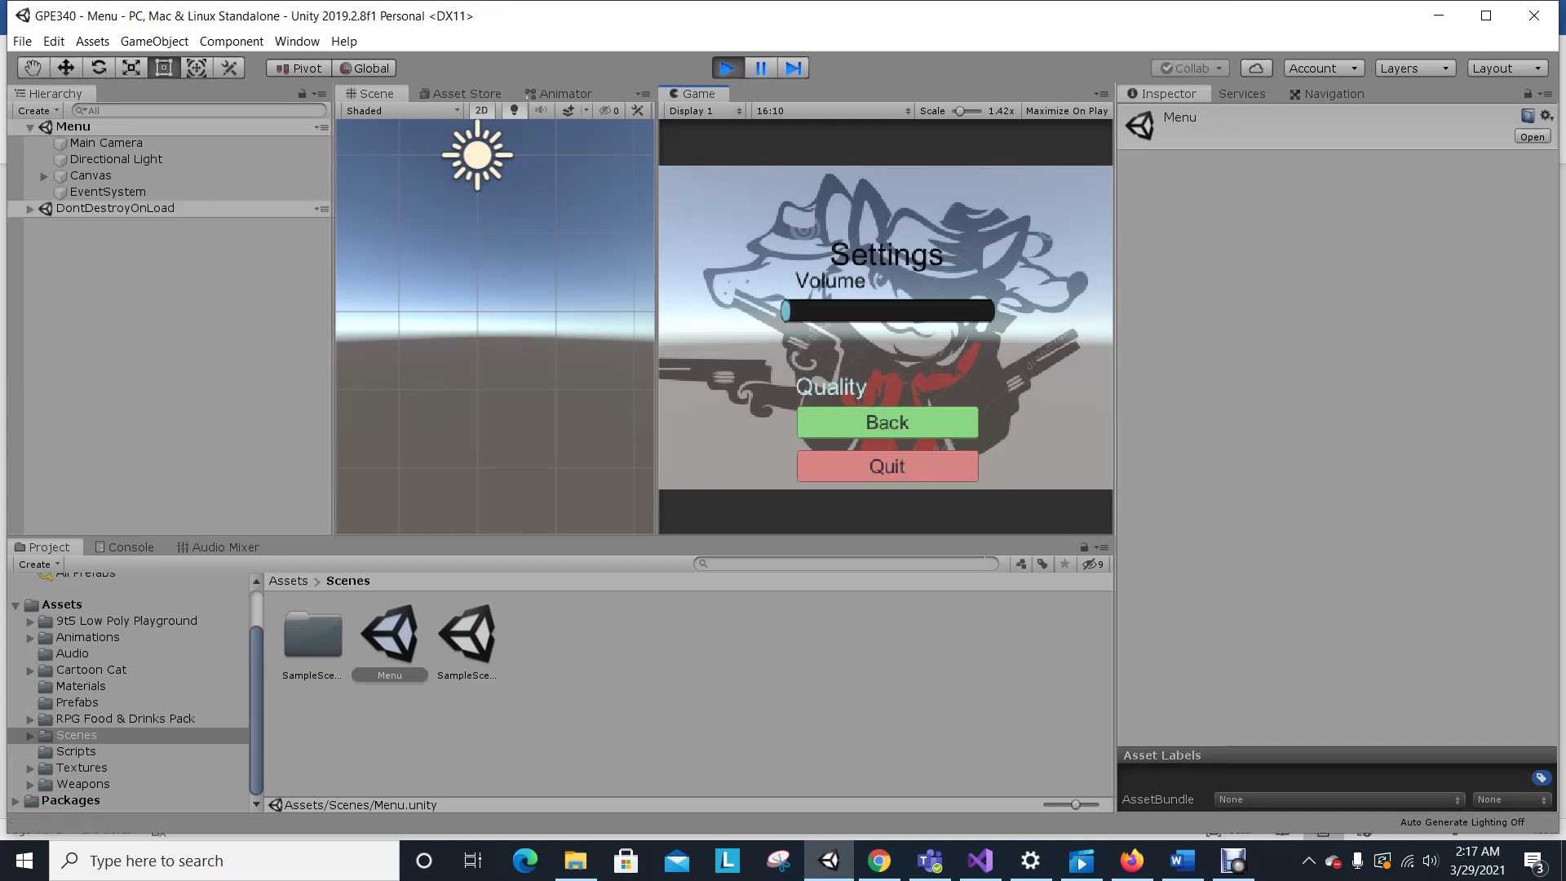
pyautogui.hotkey('ctrl', 'p')
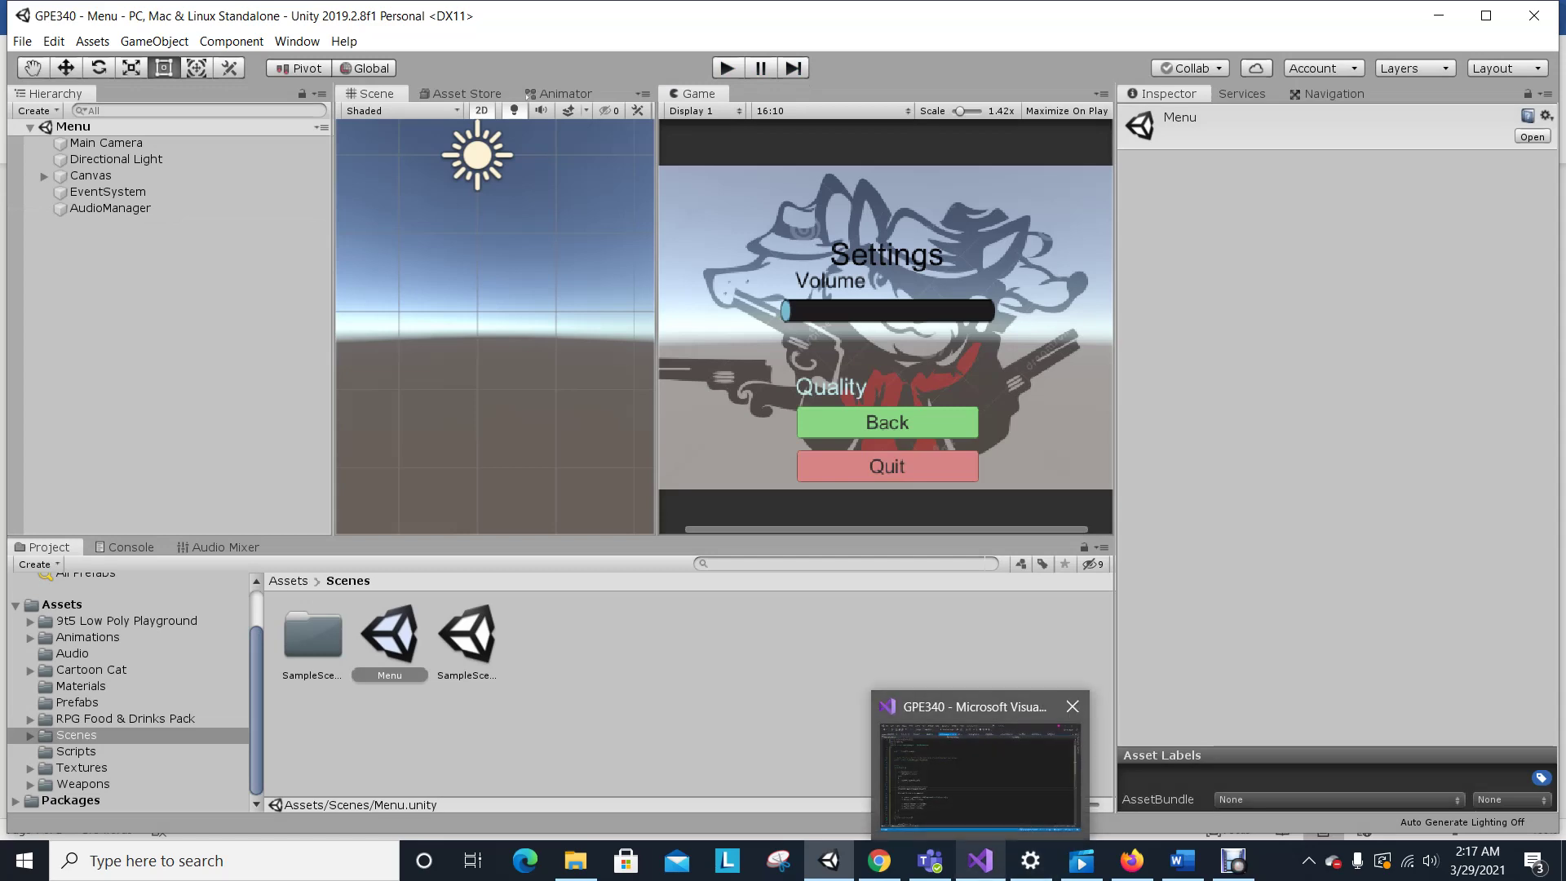
# Look over the Awake code in AudioManager.cs, then return to the Word checklist.
pyautogui.click(981, 858)
pyautogui.scroll(-2, 784, 448)
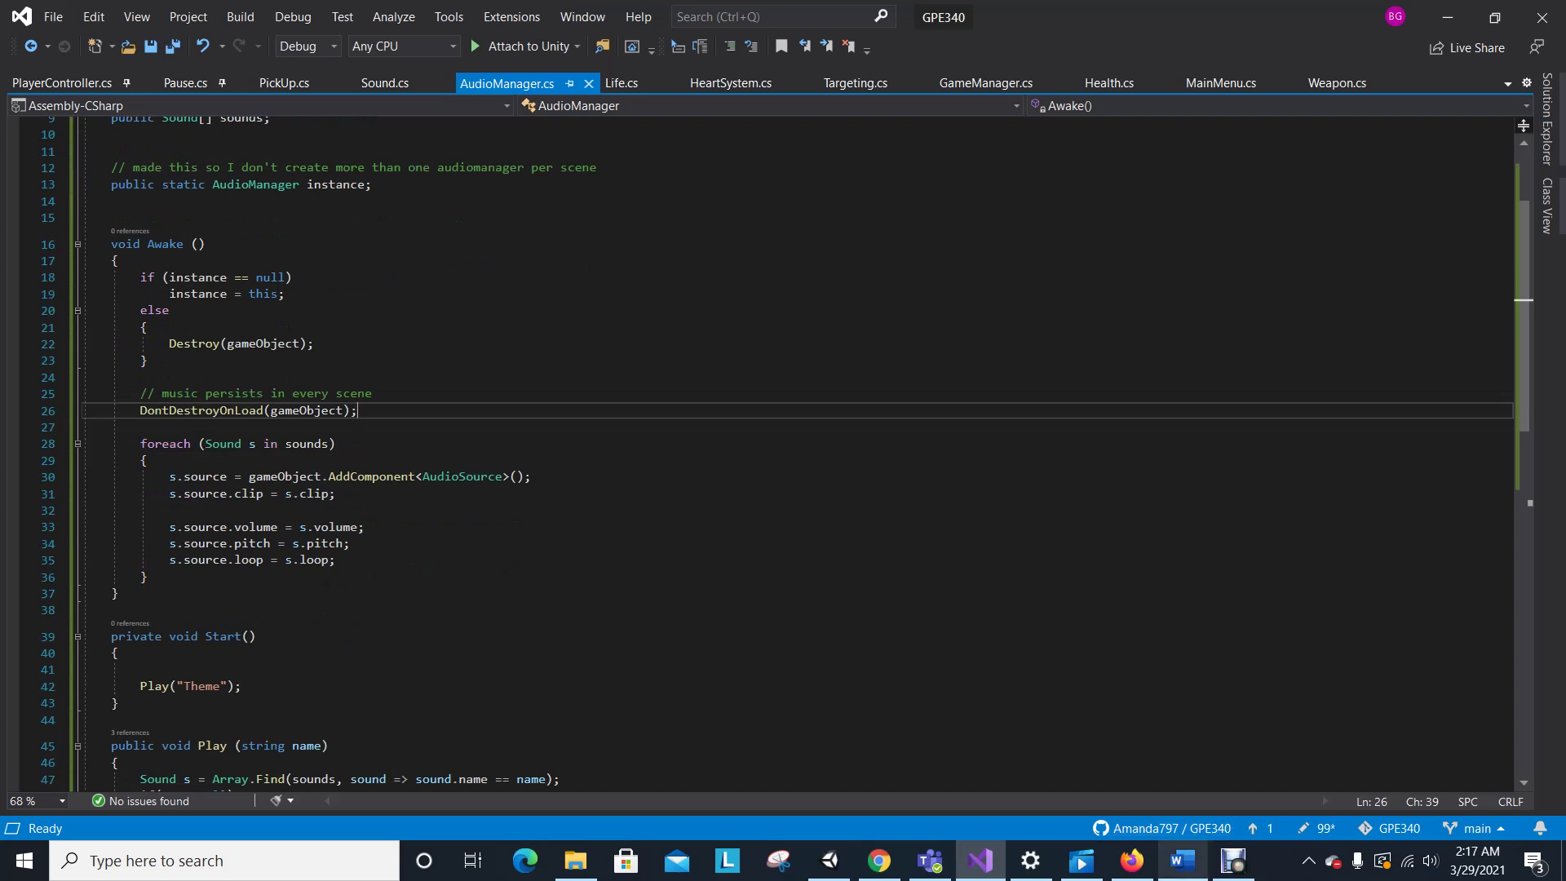
pyautogui.click(1182, 861)
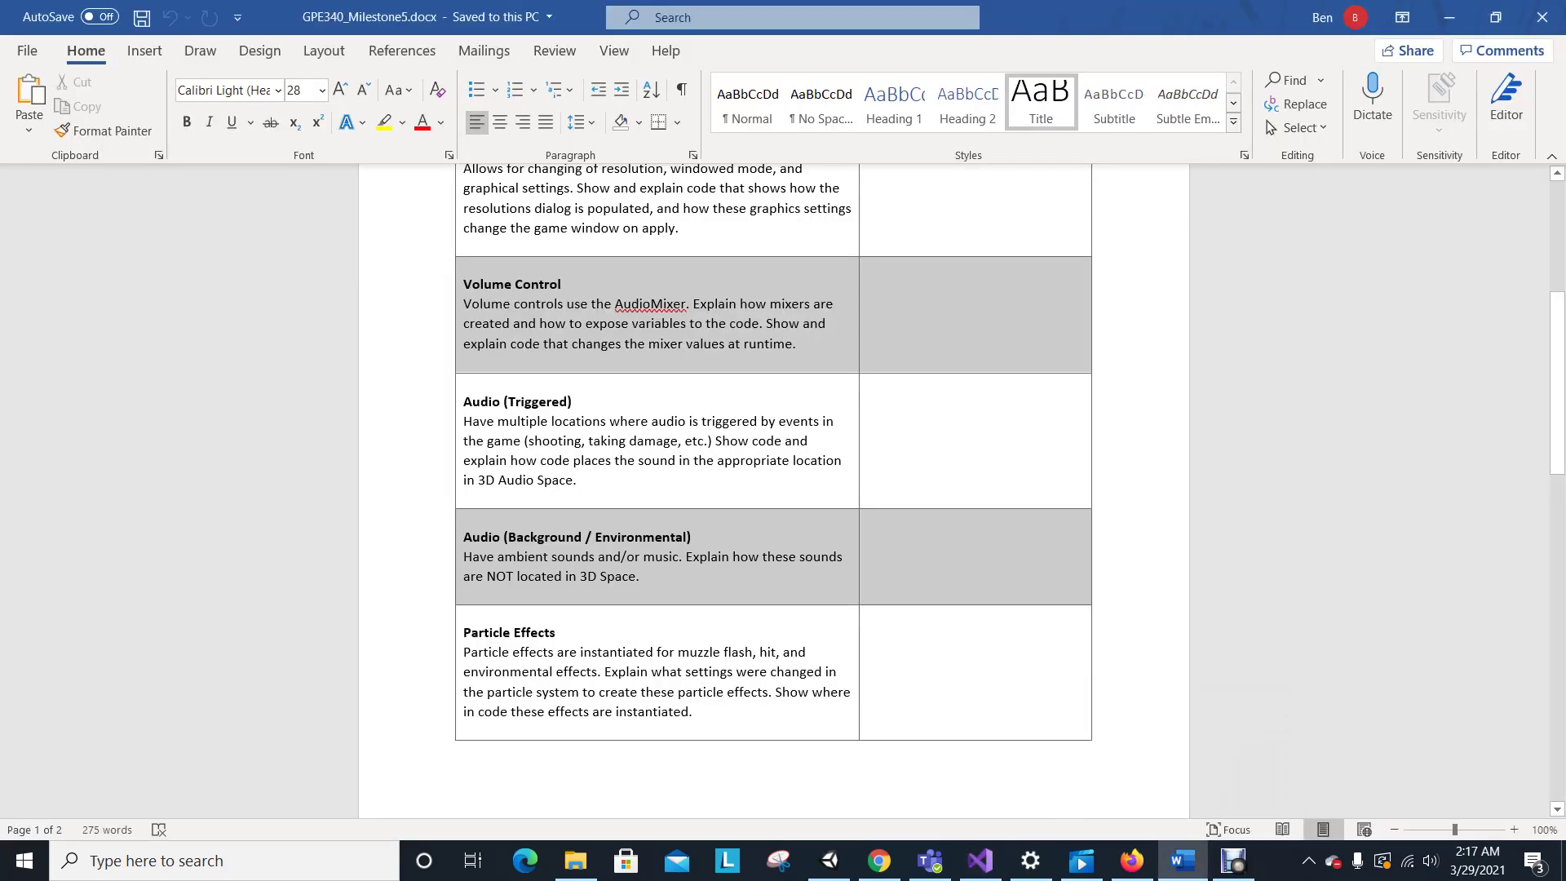
pyautogui.scroll(1, 774, 490)
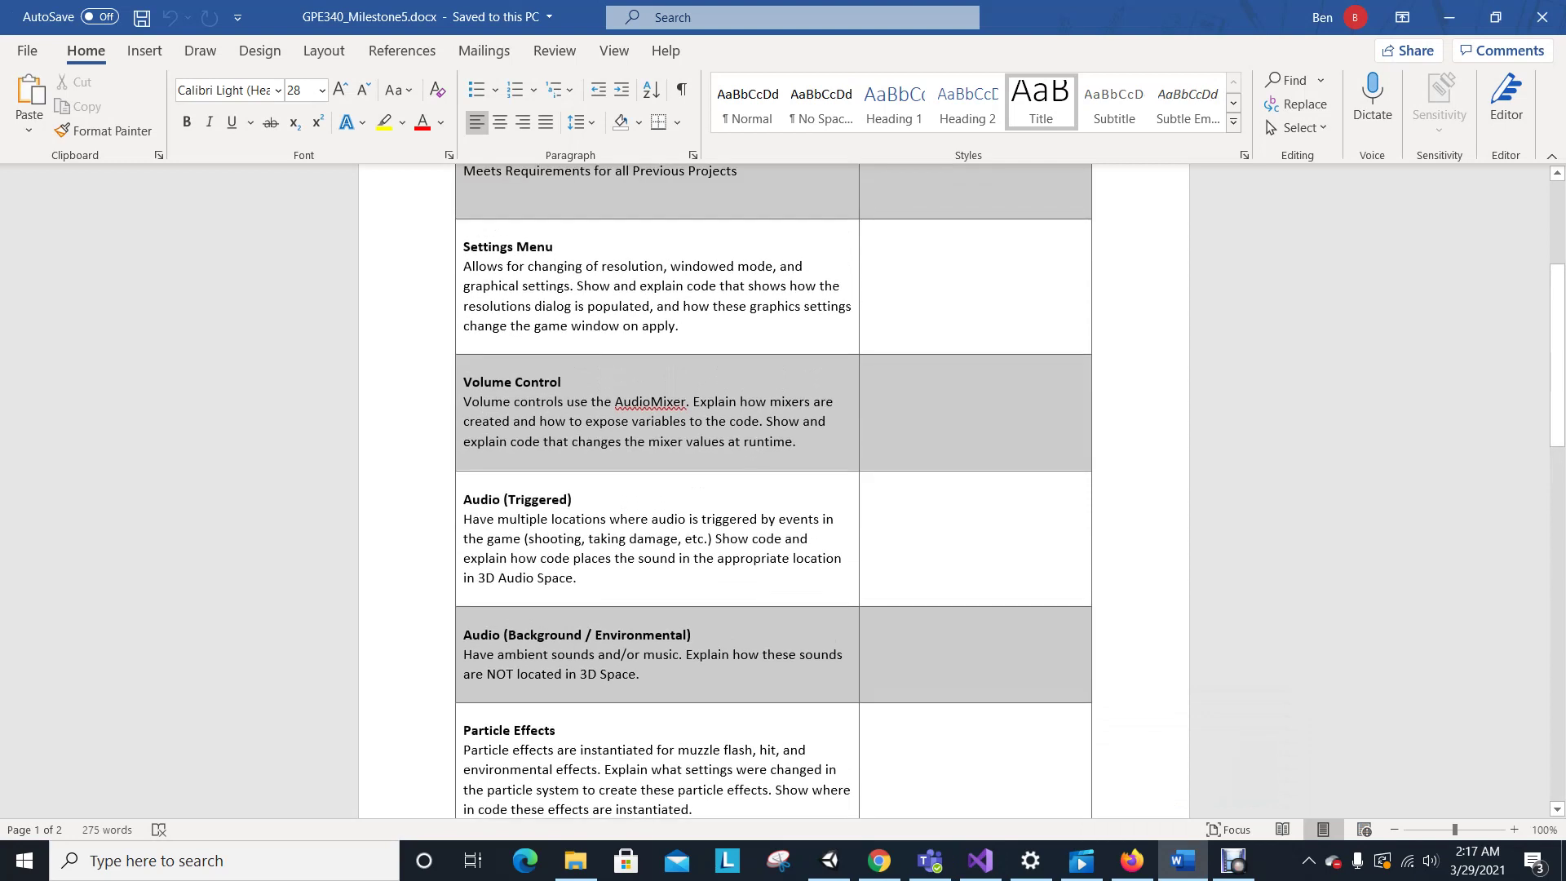
pyautogui.scroll(-1, 773, 489)
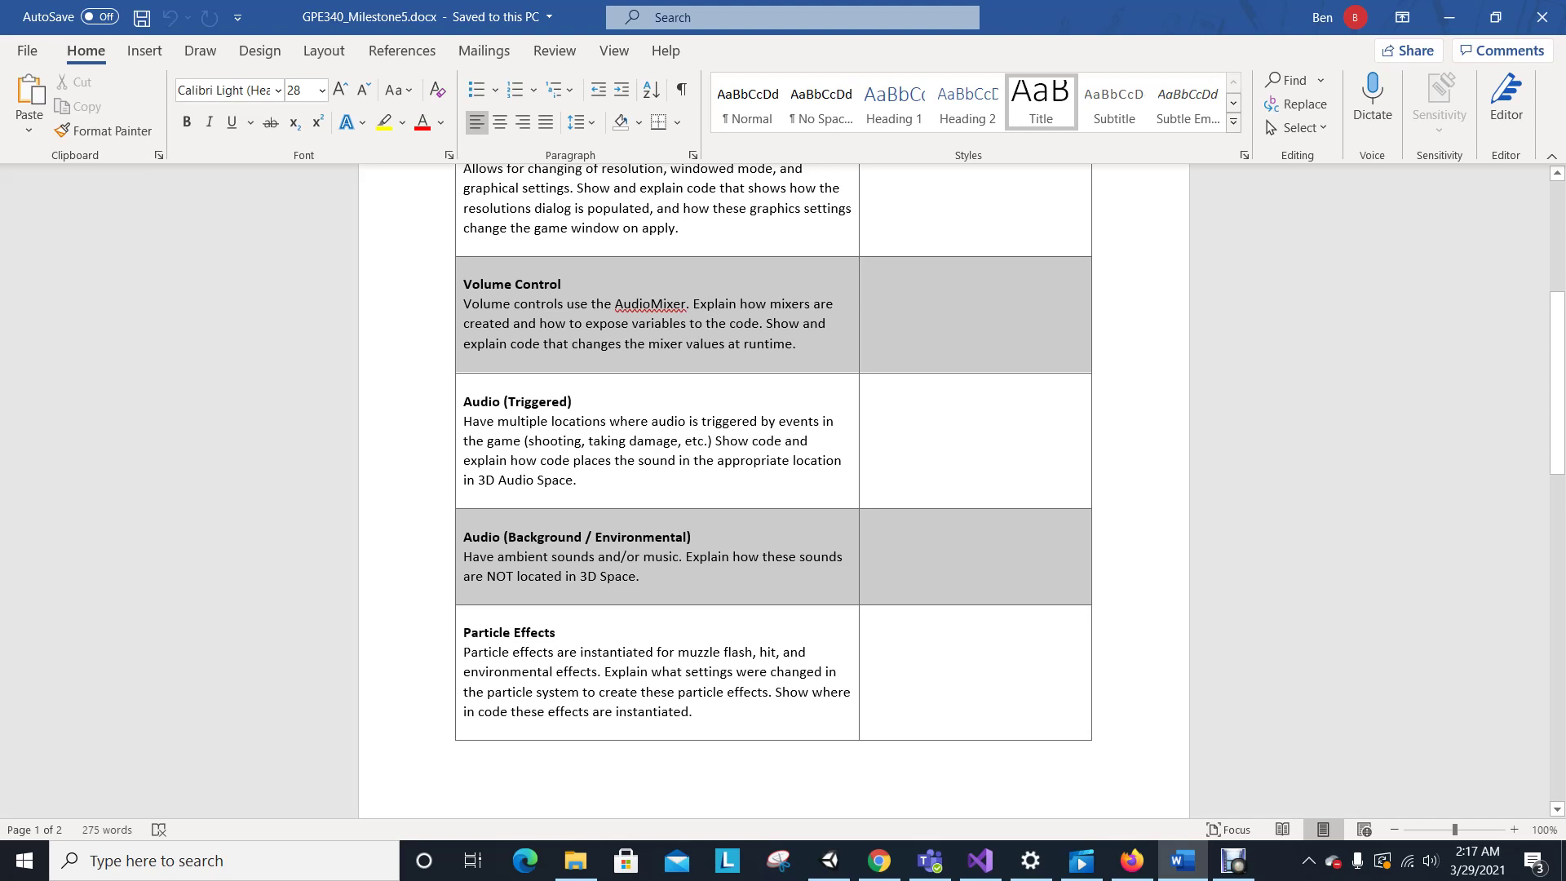
# Scroll AudioManager.cs to the Play method's not-found warning line, then switch to Unity.
pyautogui.click(980, 861)
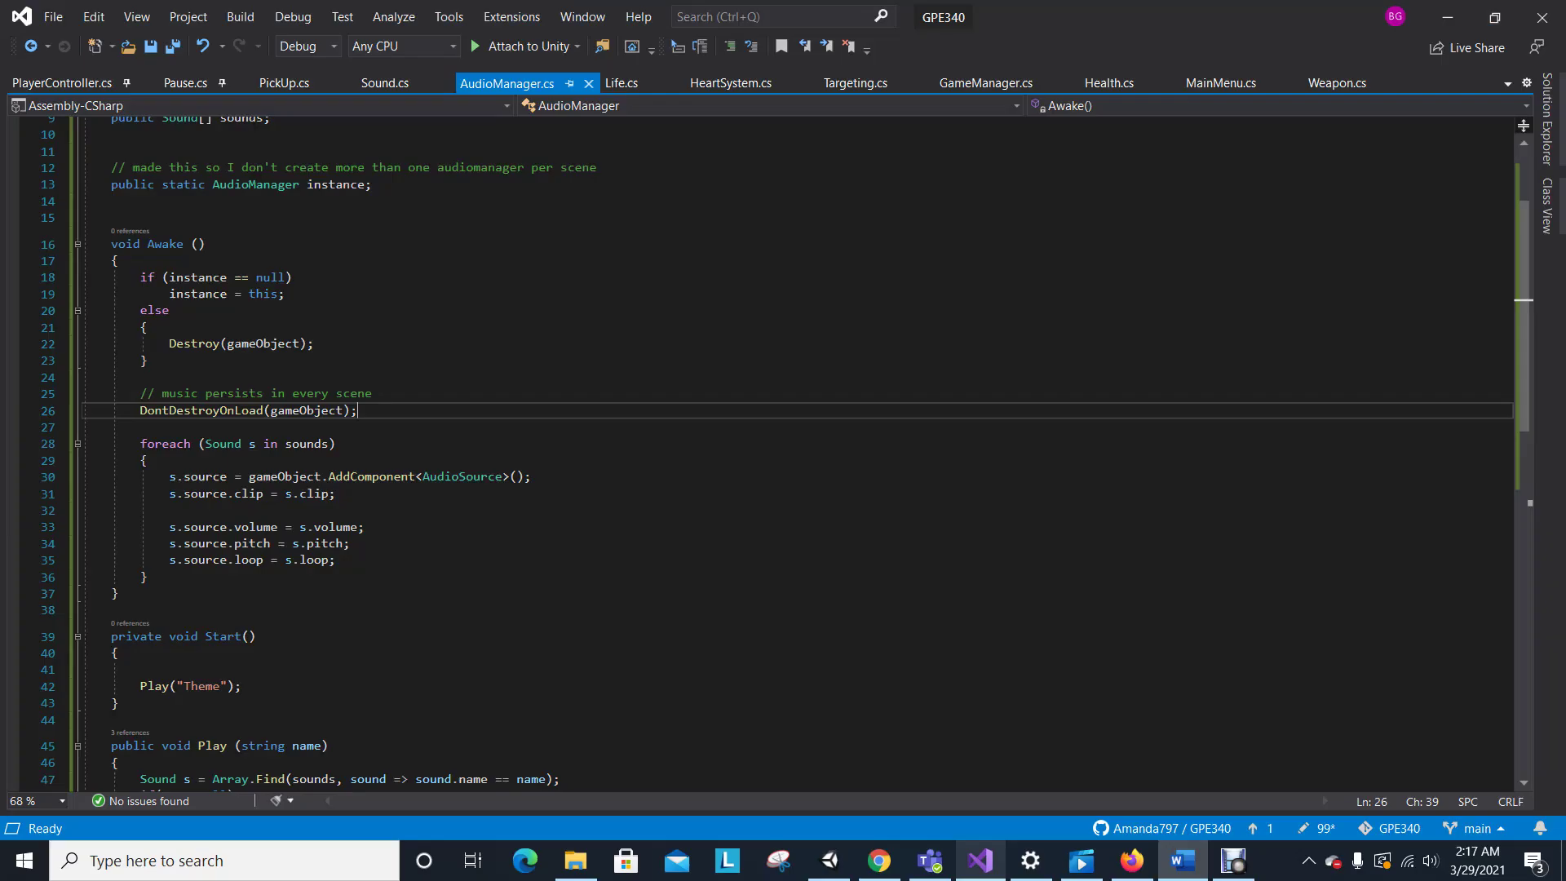
pyautogui.scroll(-1, 783, 448)
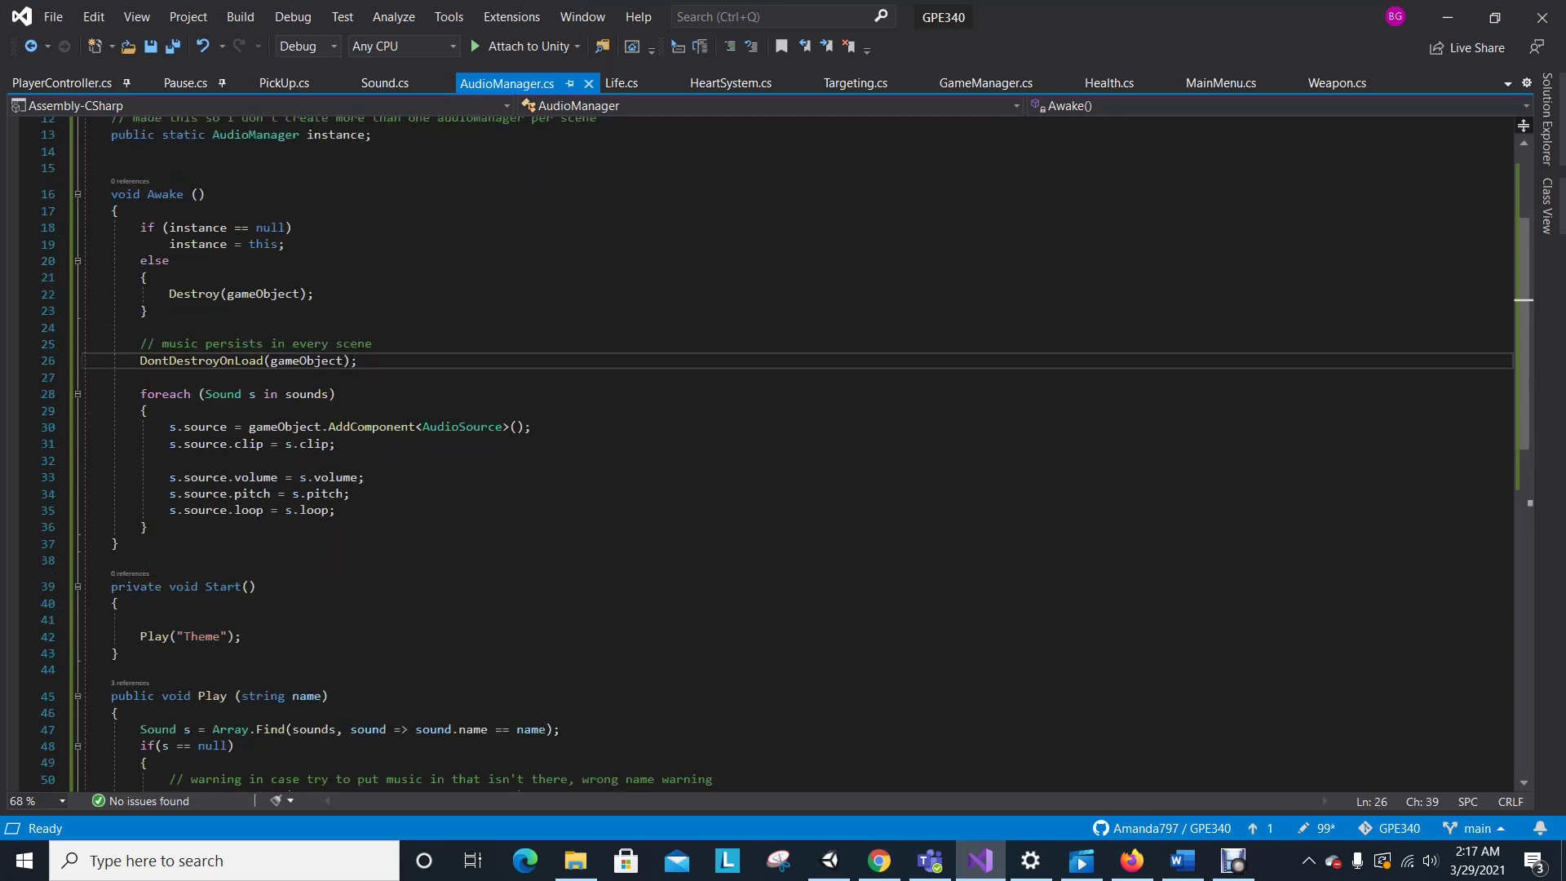
pyautogui.scroll(1, 783, 449)
pyautogui.scroll(-2, 783, 448)
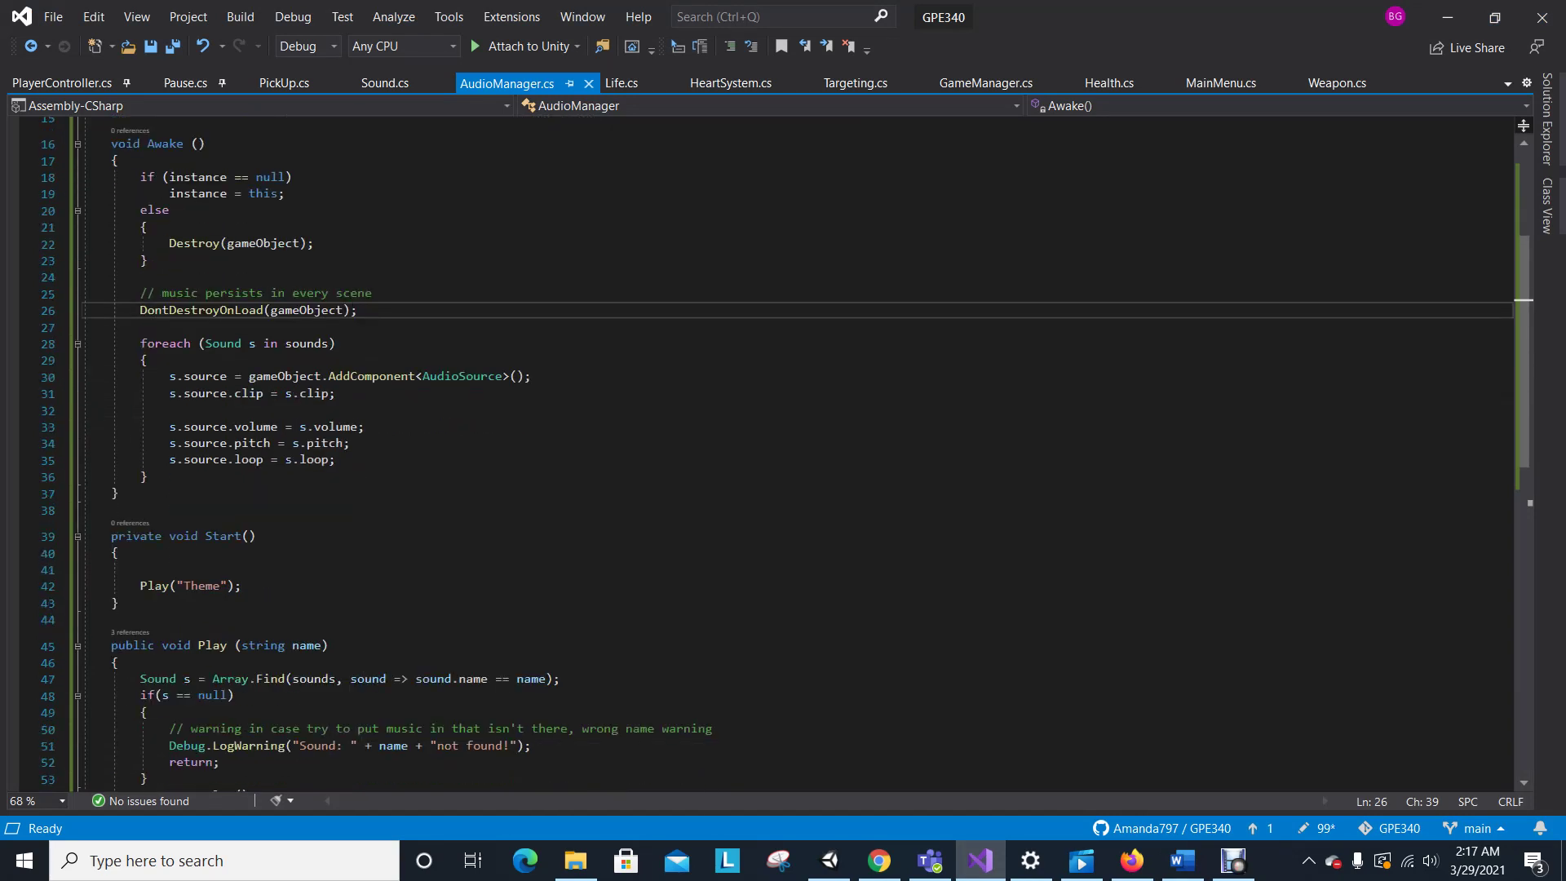
pyautogui.scroll(-2, 783, 449)
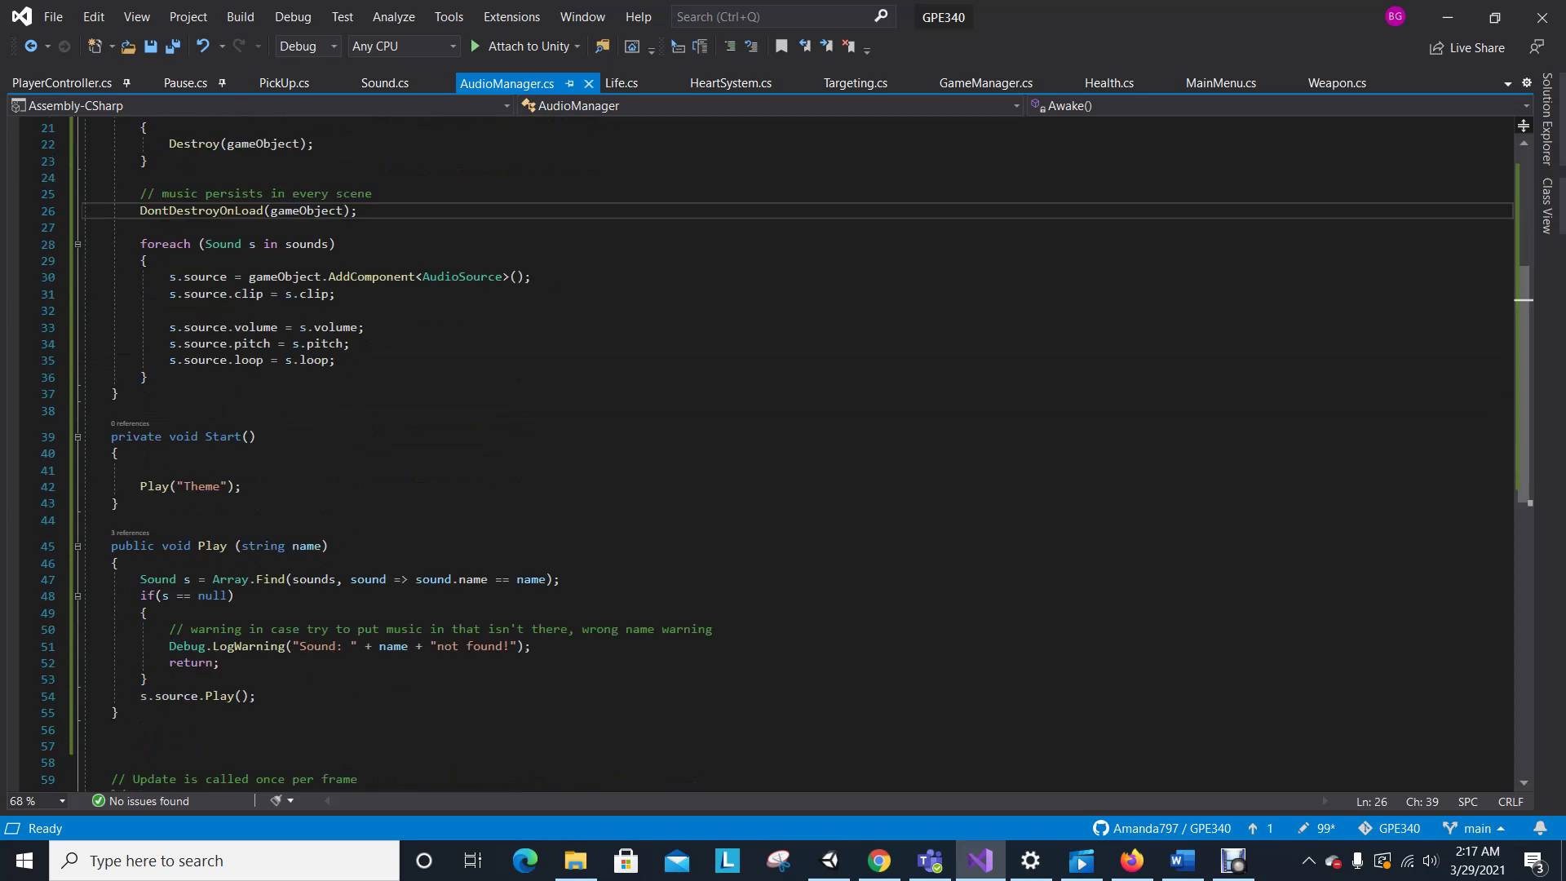
pyautogui.scroll(-2, 783, 449)
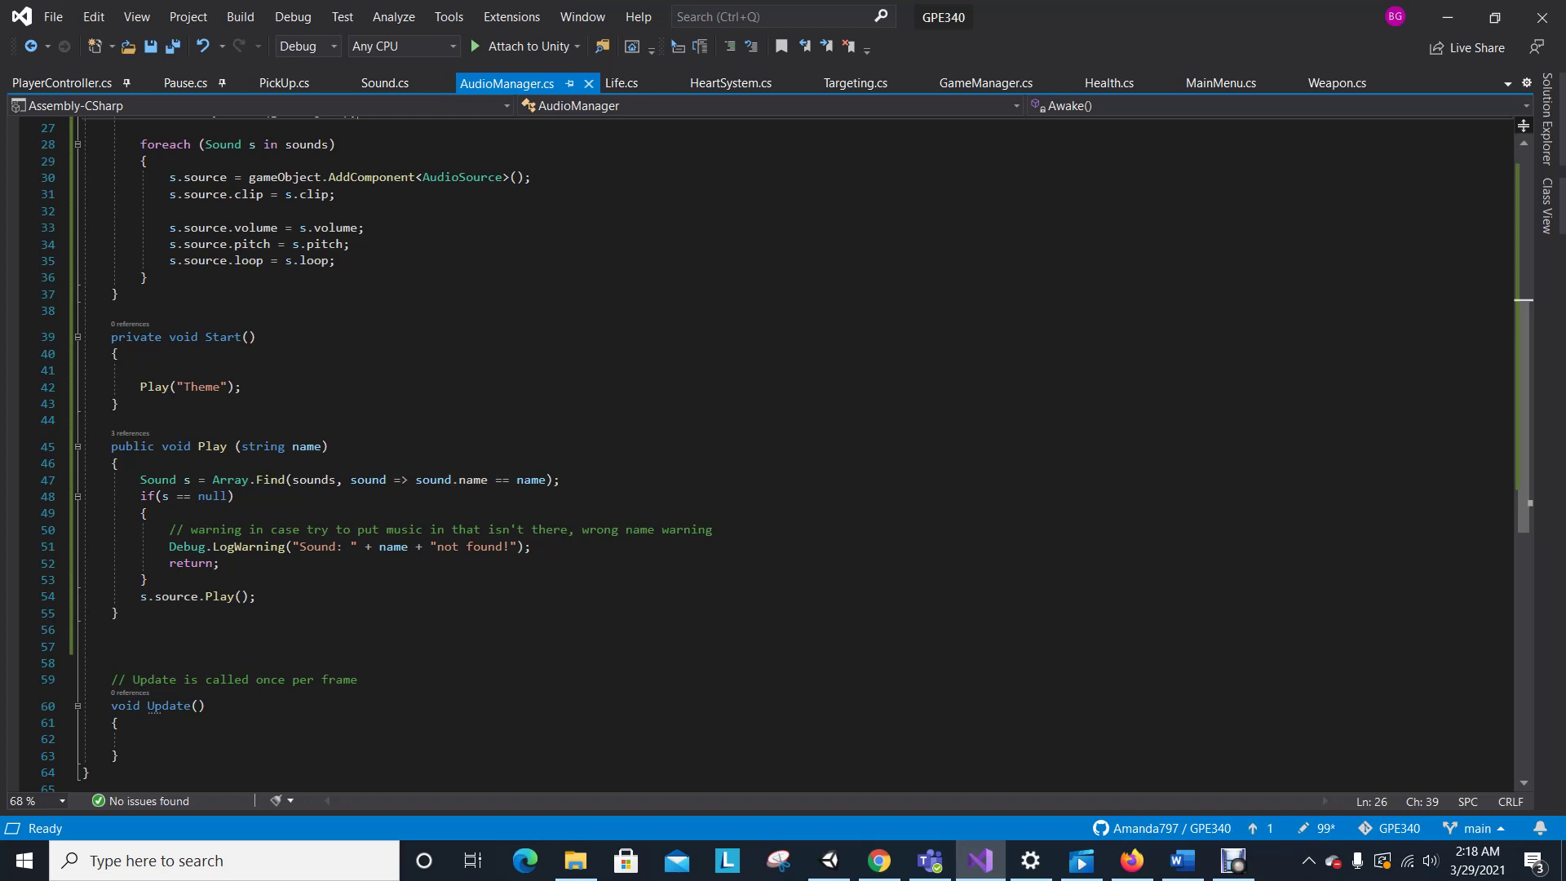
pyautogui.click(532, 547)
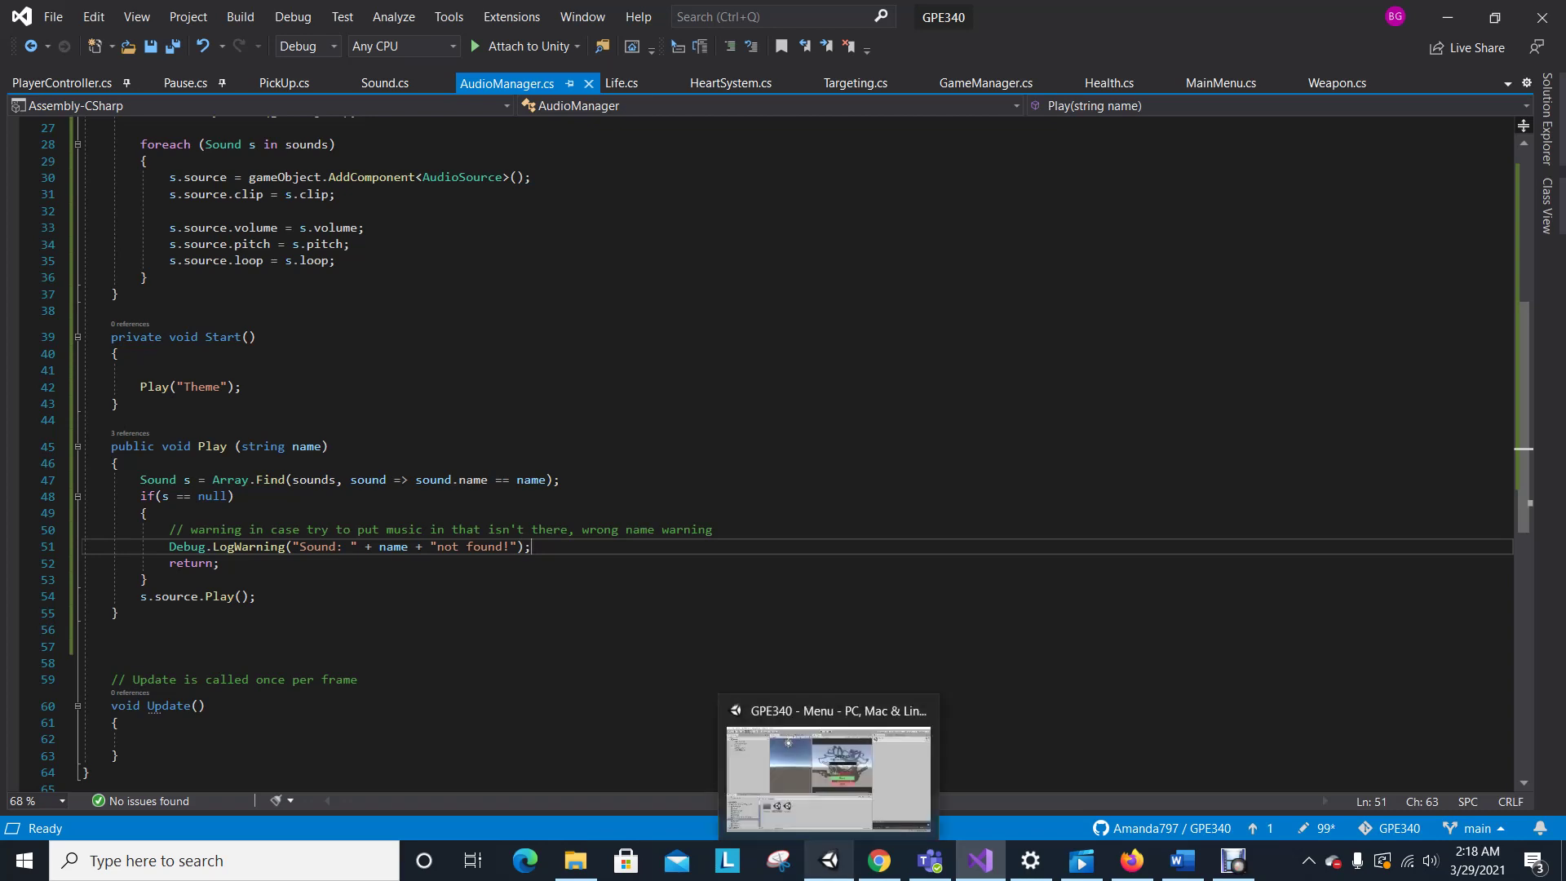
pyautogui.click(828, 779)
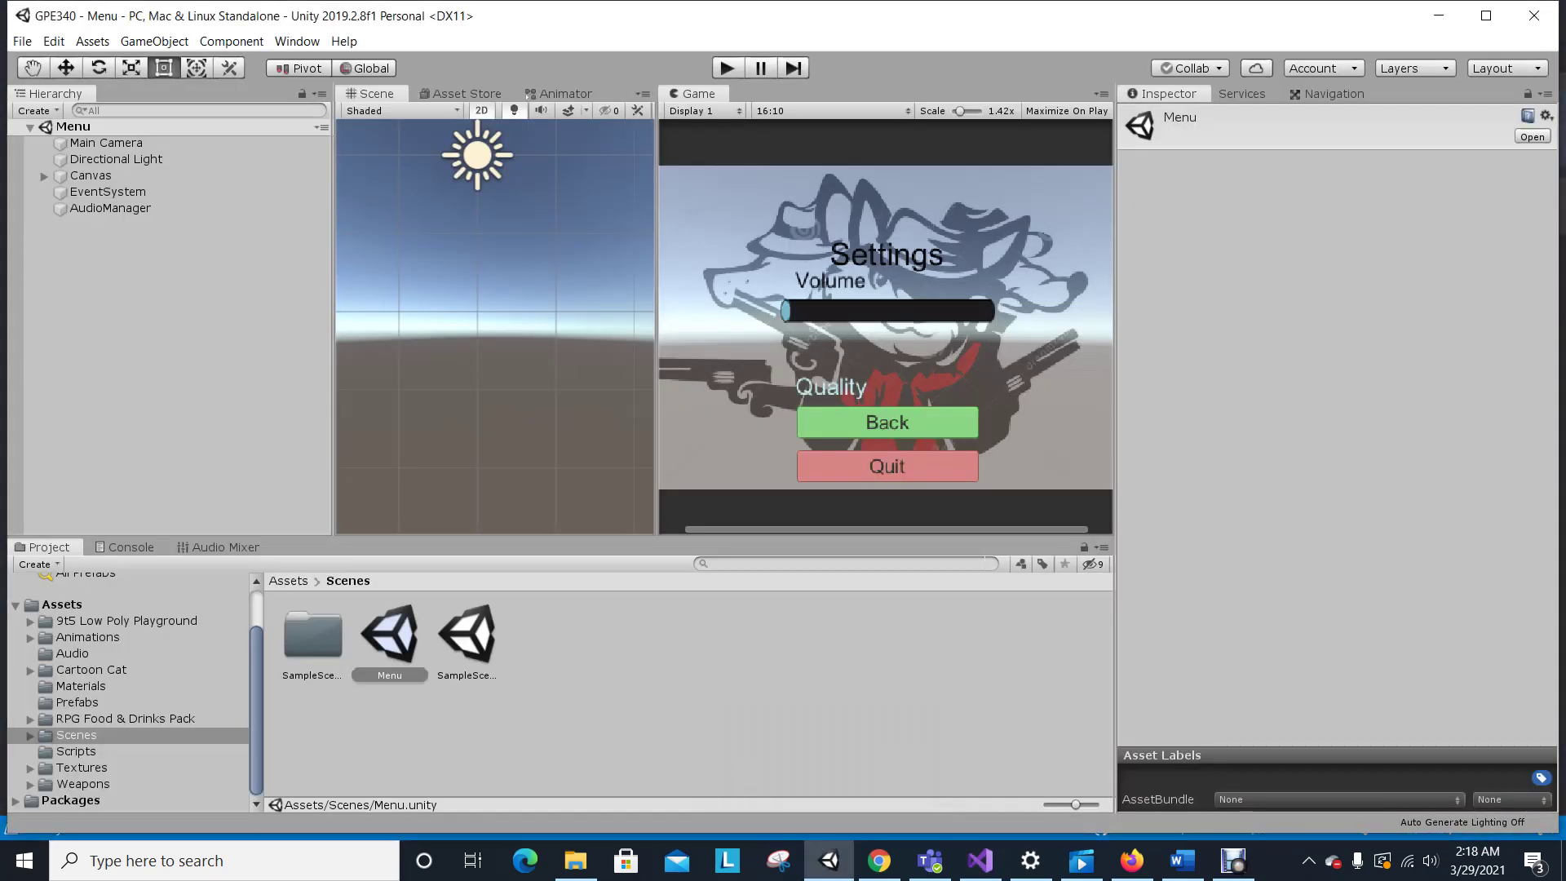
# Open SampleScene and select the AudioManager object to show its sound settings.
pyautogui.click(467, 634)
pyautogui.click(1533, 137)
pyautogui.doubleClick(467, 636)
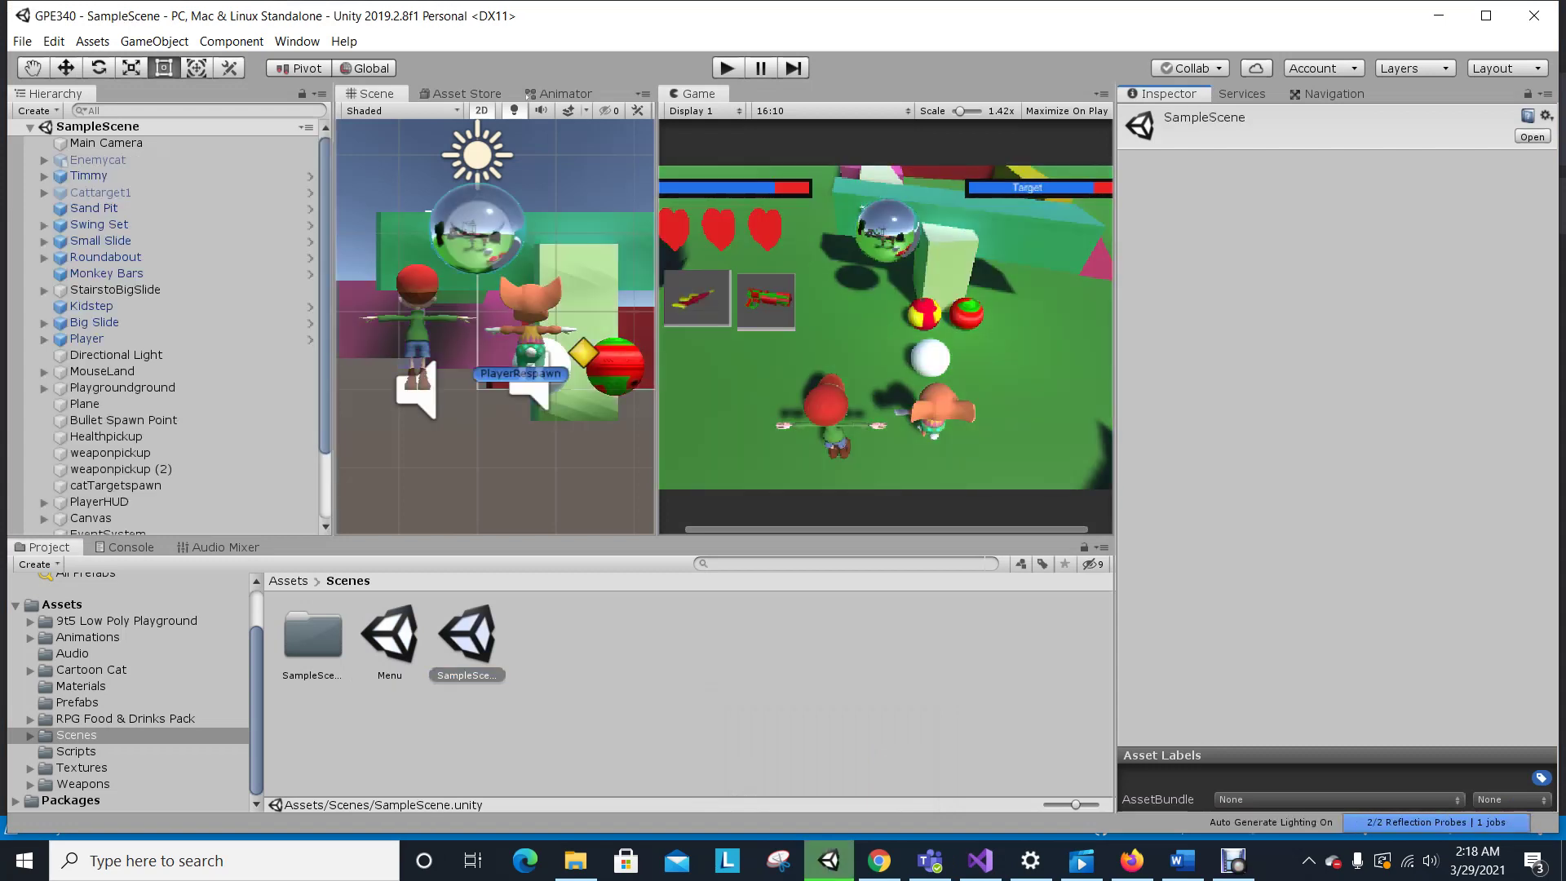
pyautogui.scroll(-3, 163, 441)
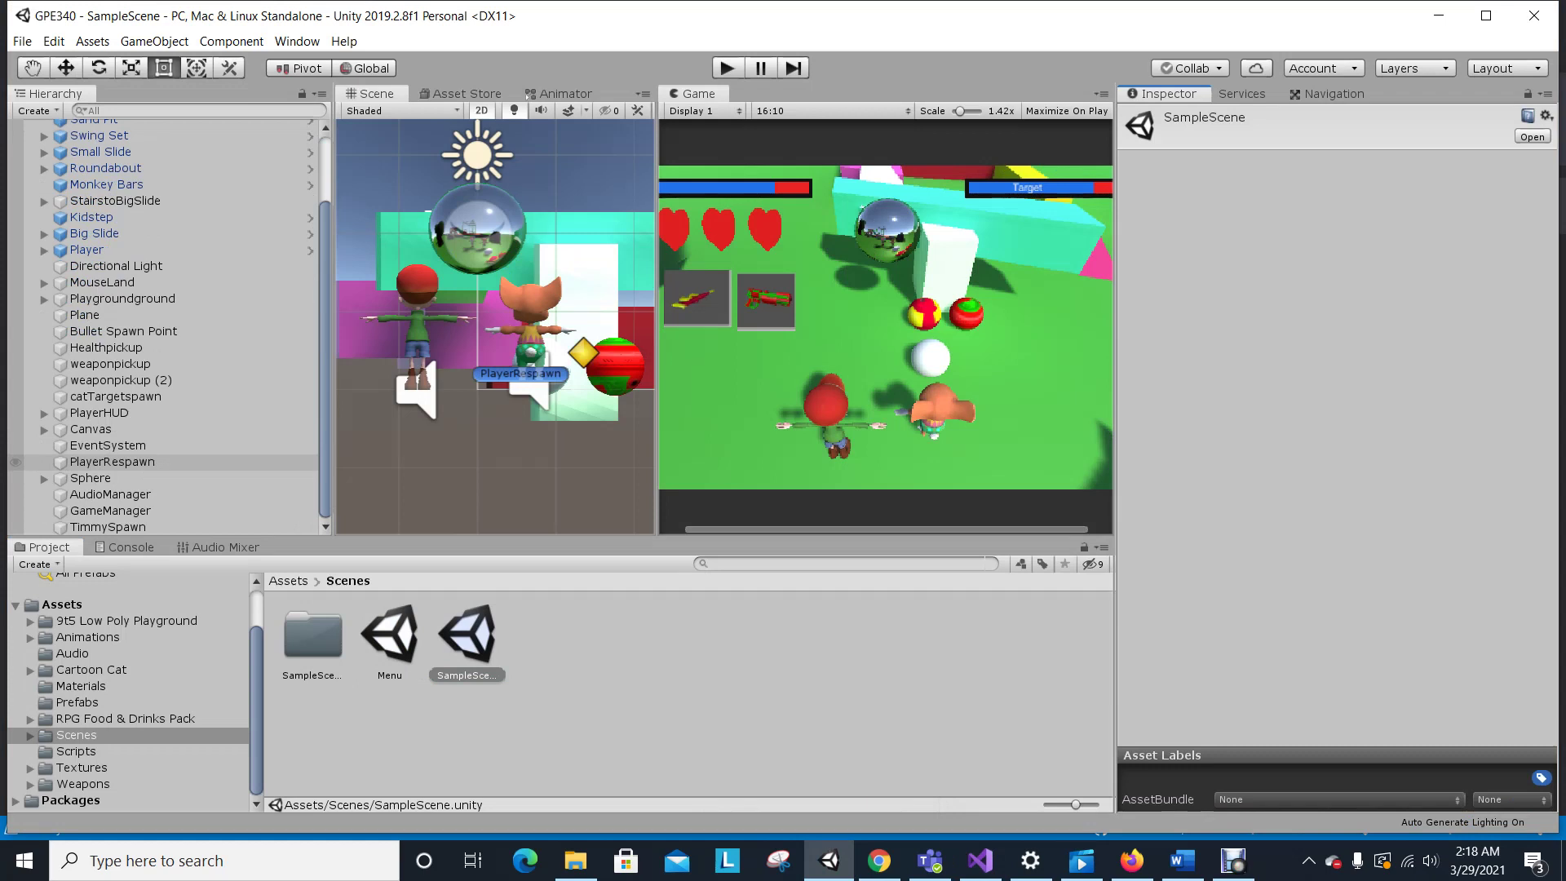
pyautogui.click(111, 495)
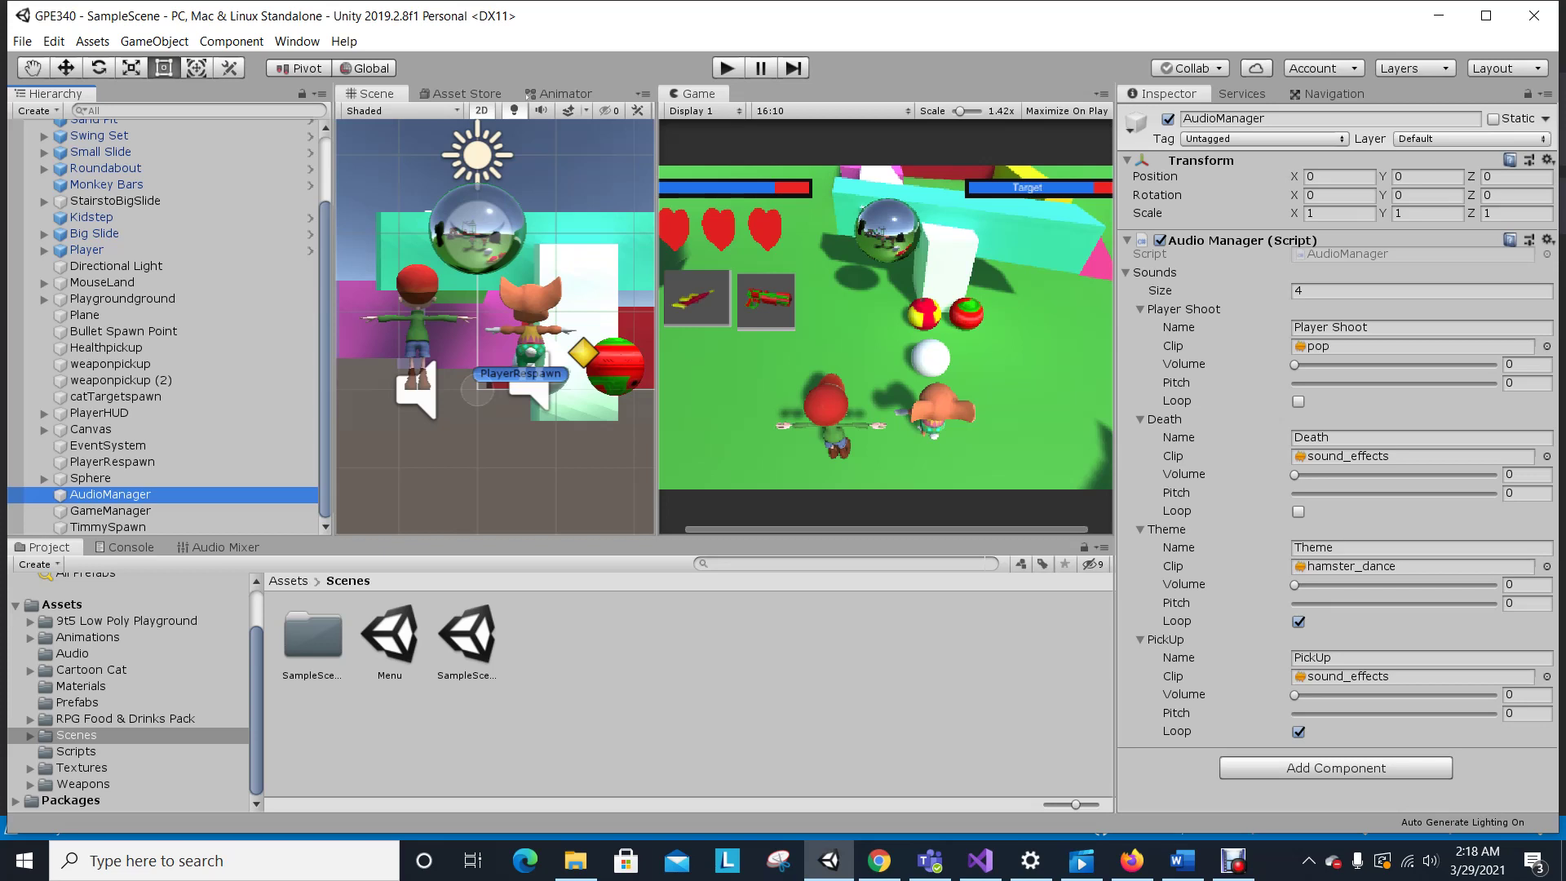
# Set volumes: Player Shoot 0.185, Death 0.221, Theme 0.247, PickUp 0.237.
pyautogui.moveTo(1295, 365); pyautogui.dragTo(1331, 365)
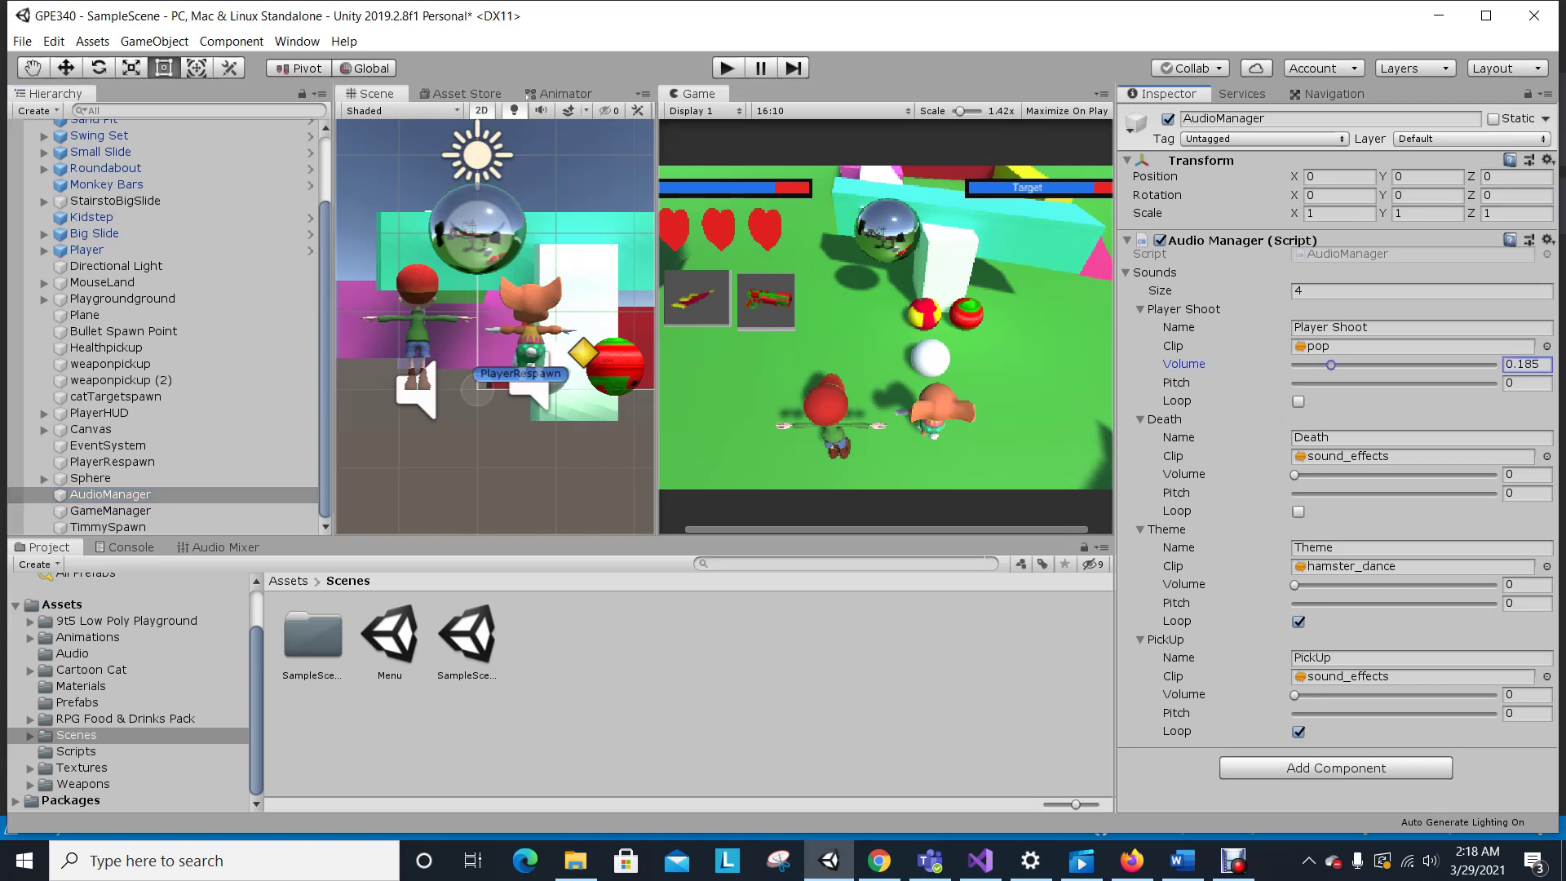
pyautogui.moveTo(1295, 475); pyautogui.dragTo(1339, 475)
pyautogui.moveTo(1295, 585); pyautogui.dragTo(1344, 585)
pyautogui.moveTo(1295, 695); pyautogui.dragTo(1341, 695)
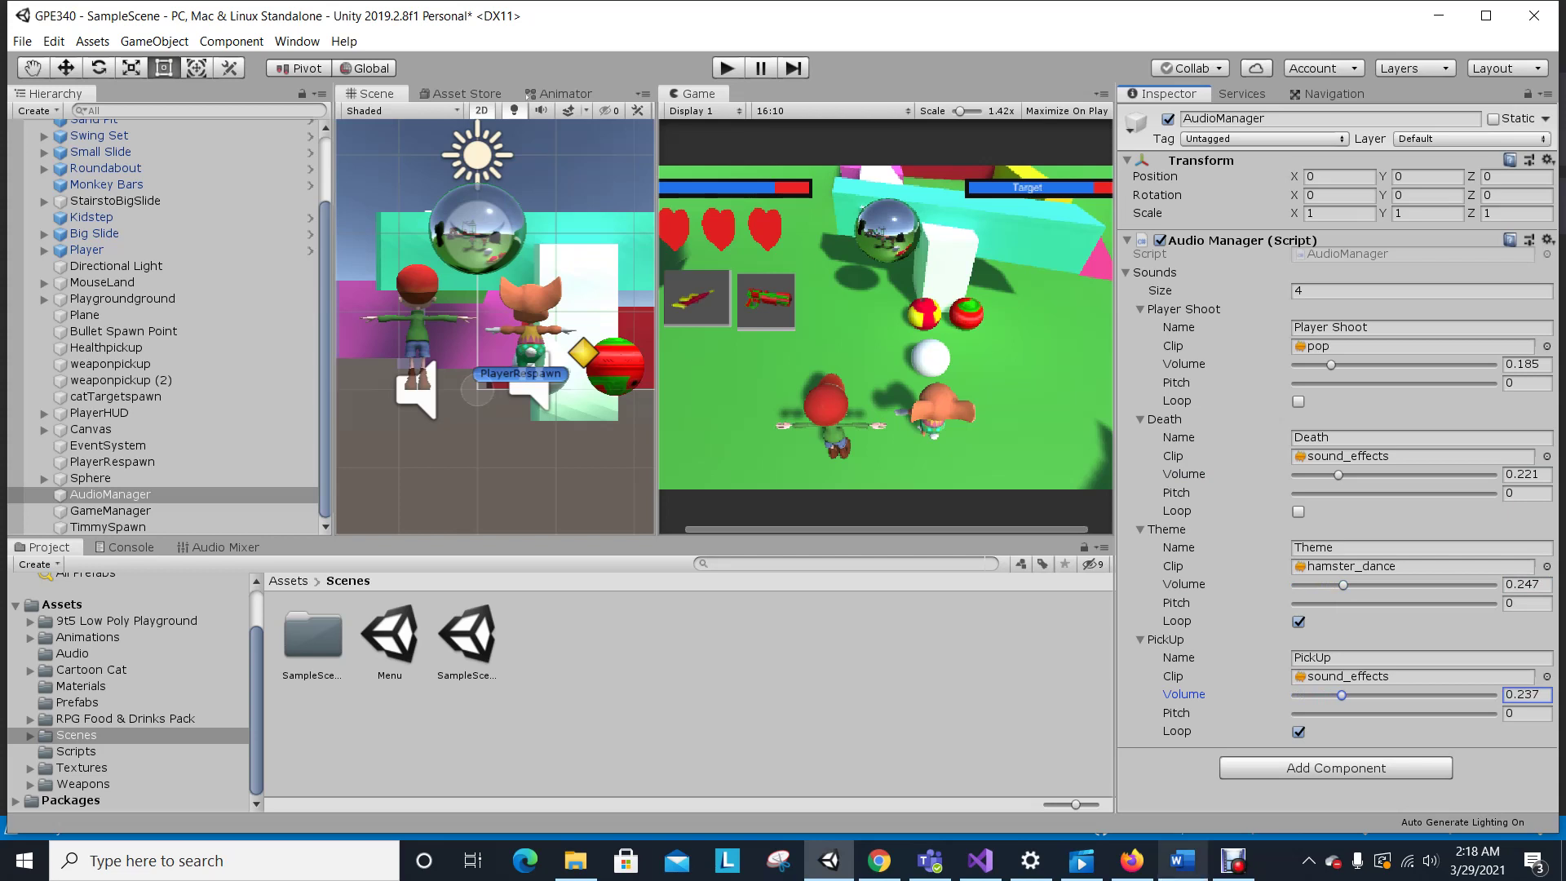
pyautogui.click(1182, 861)
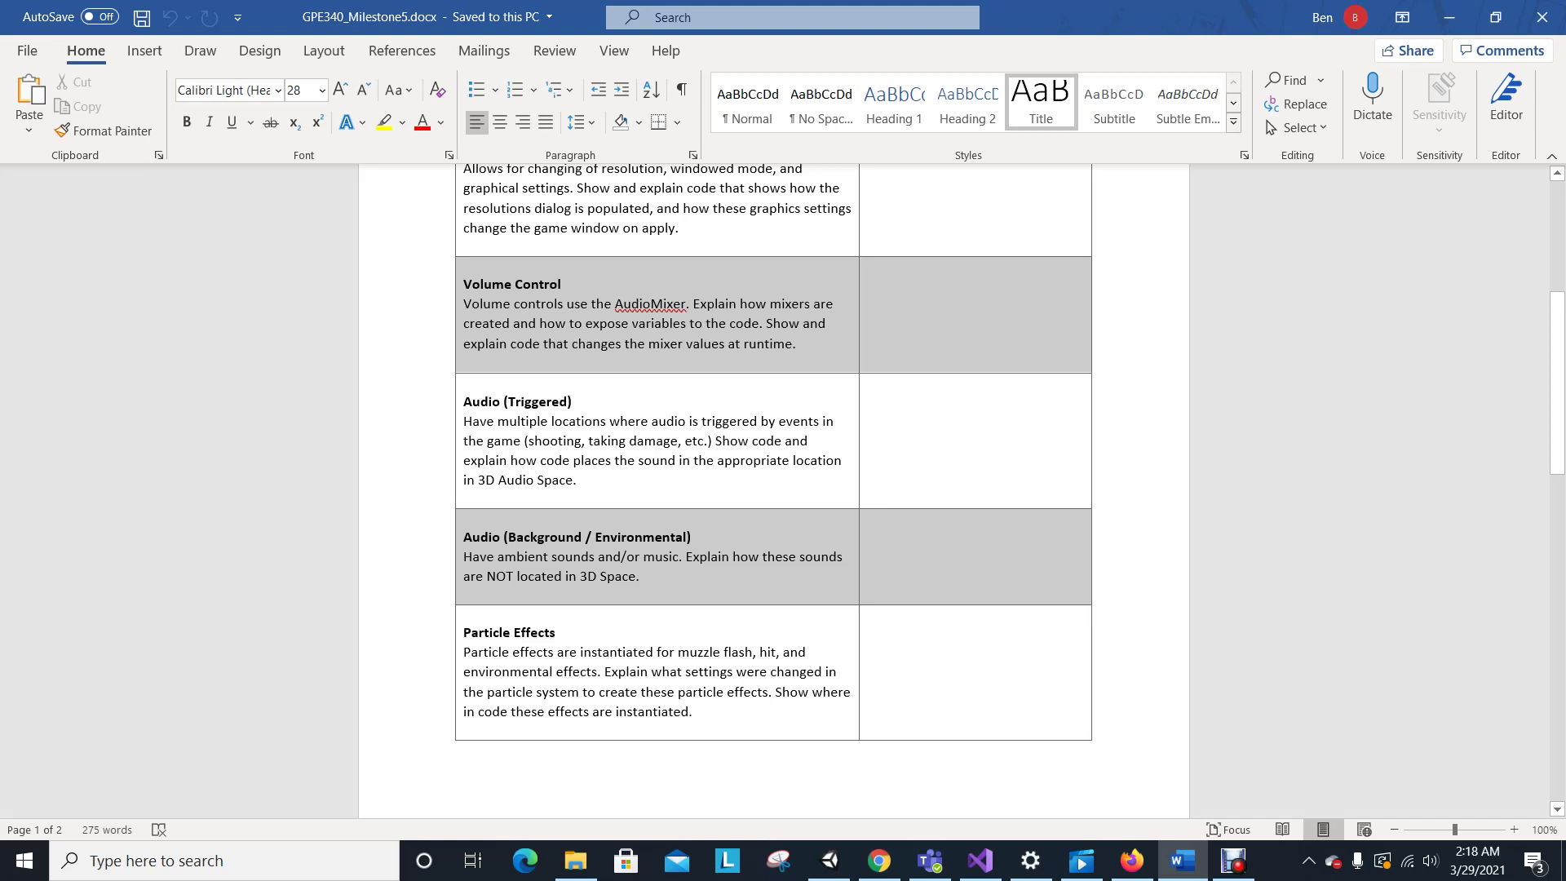
# Move from the Word checklist's audio rows to Visual Studio's AudioManager script.
pyautogui.moveTo(981, 860)
pyautogui.moveTo(980, 775)
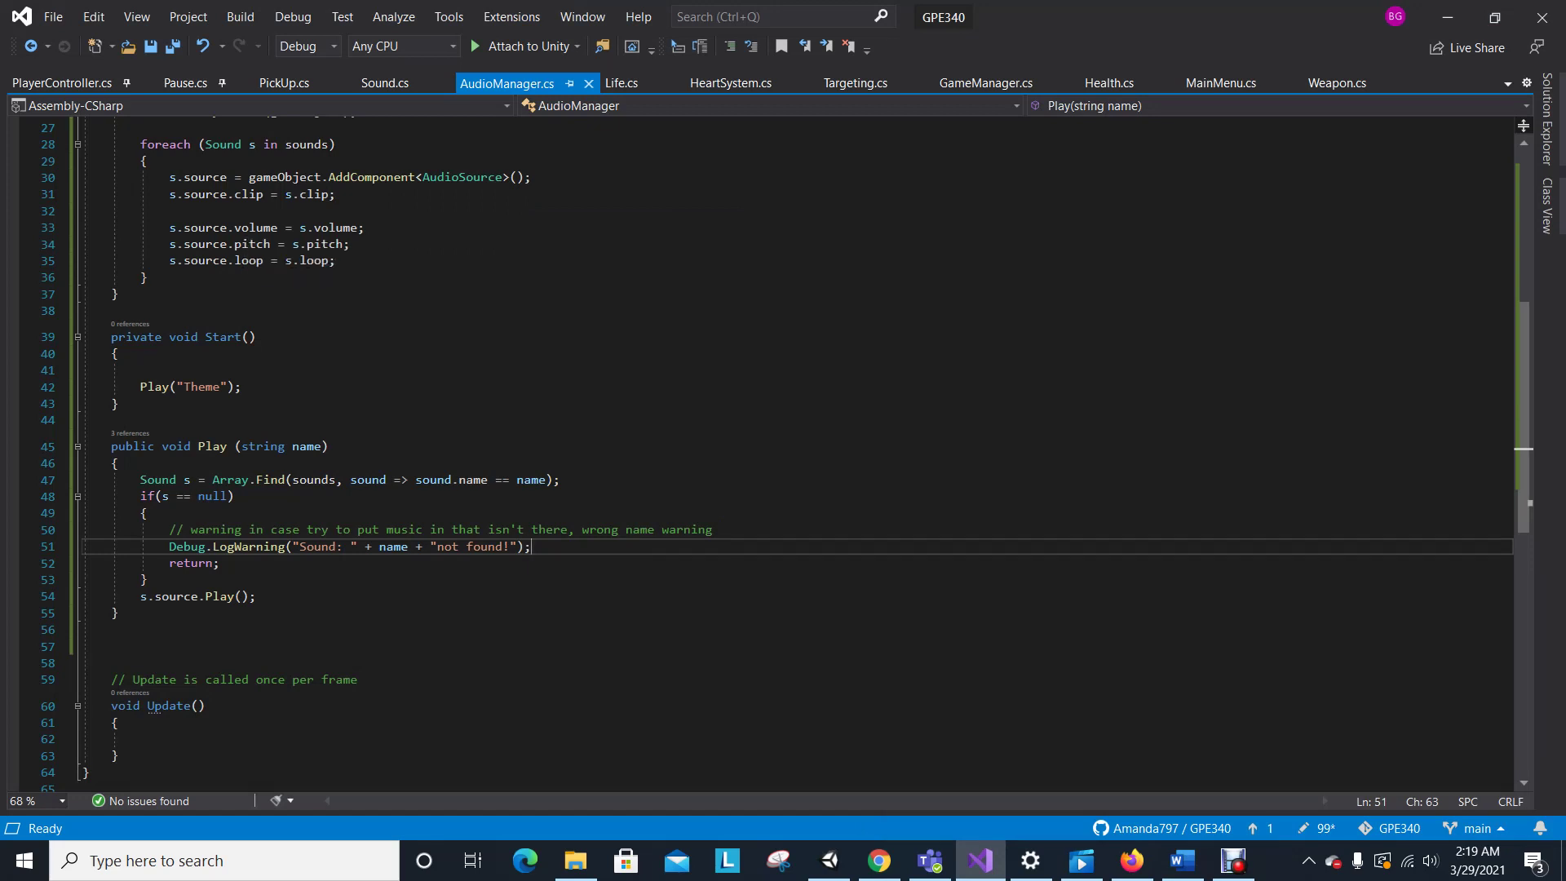
# After a brief look at Unity, open Health.cs to see the Death sound call.
pyautogui.click(829, 861)
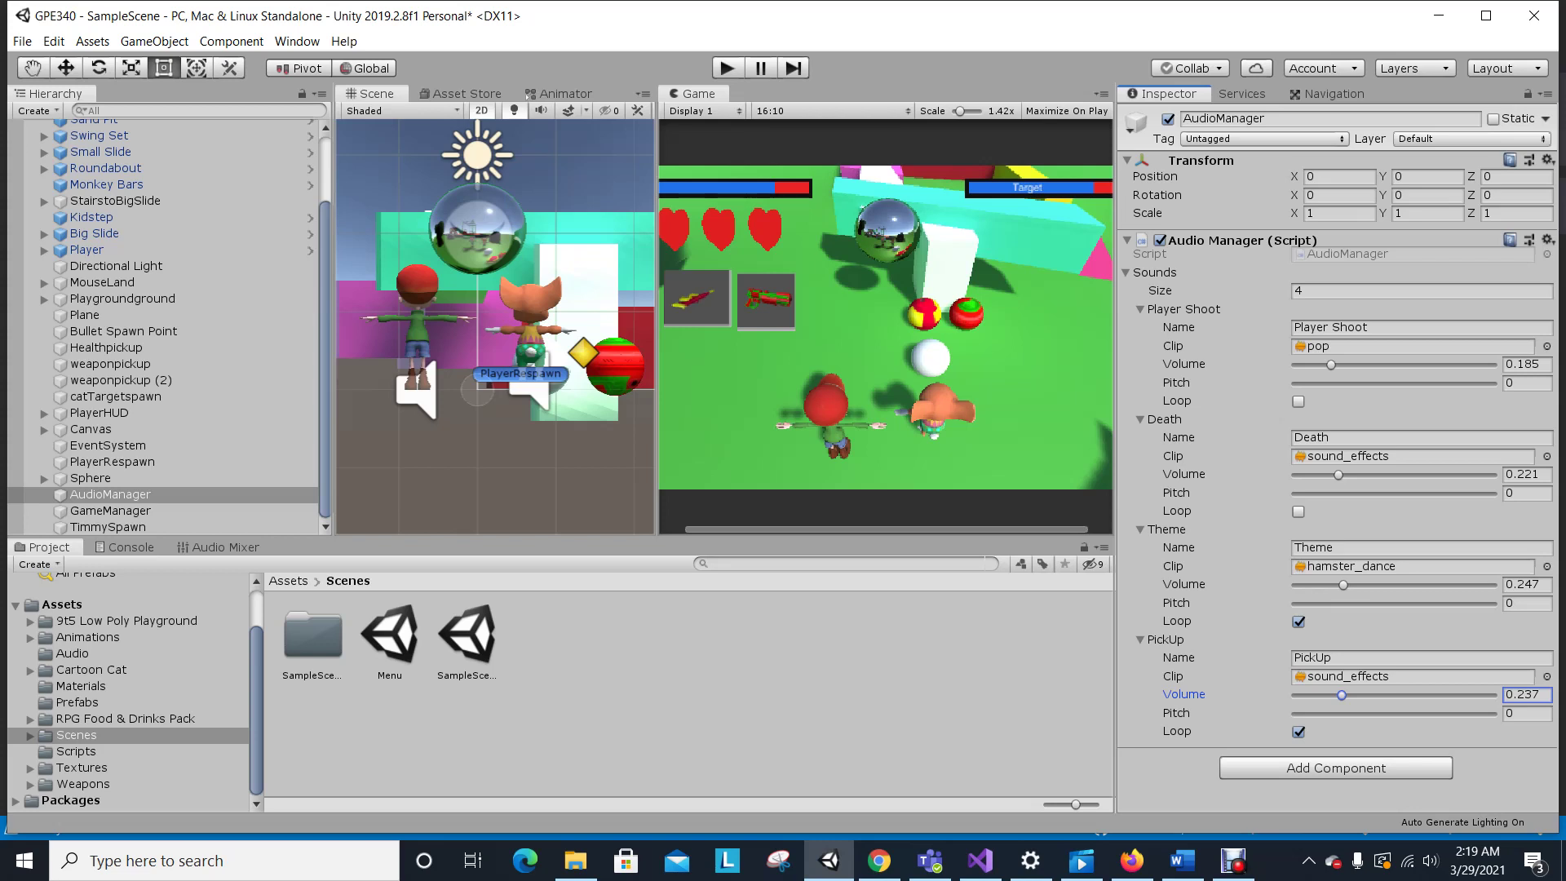
pyautogui.moveTo(878, 861)
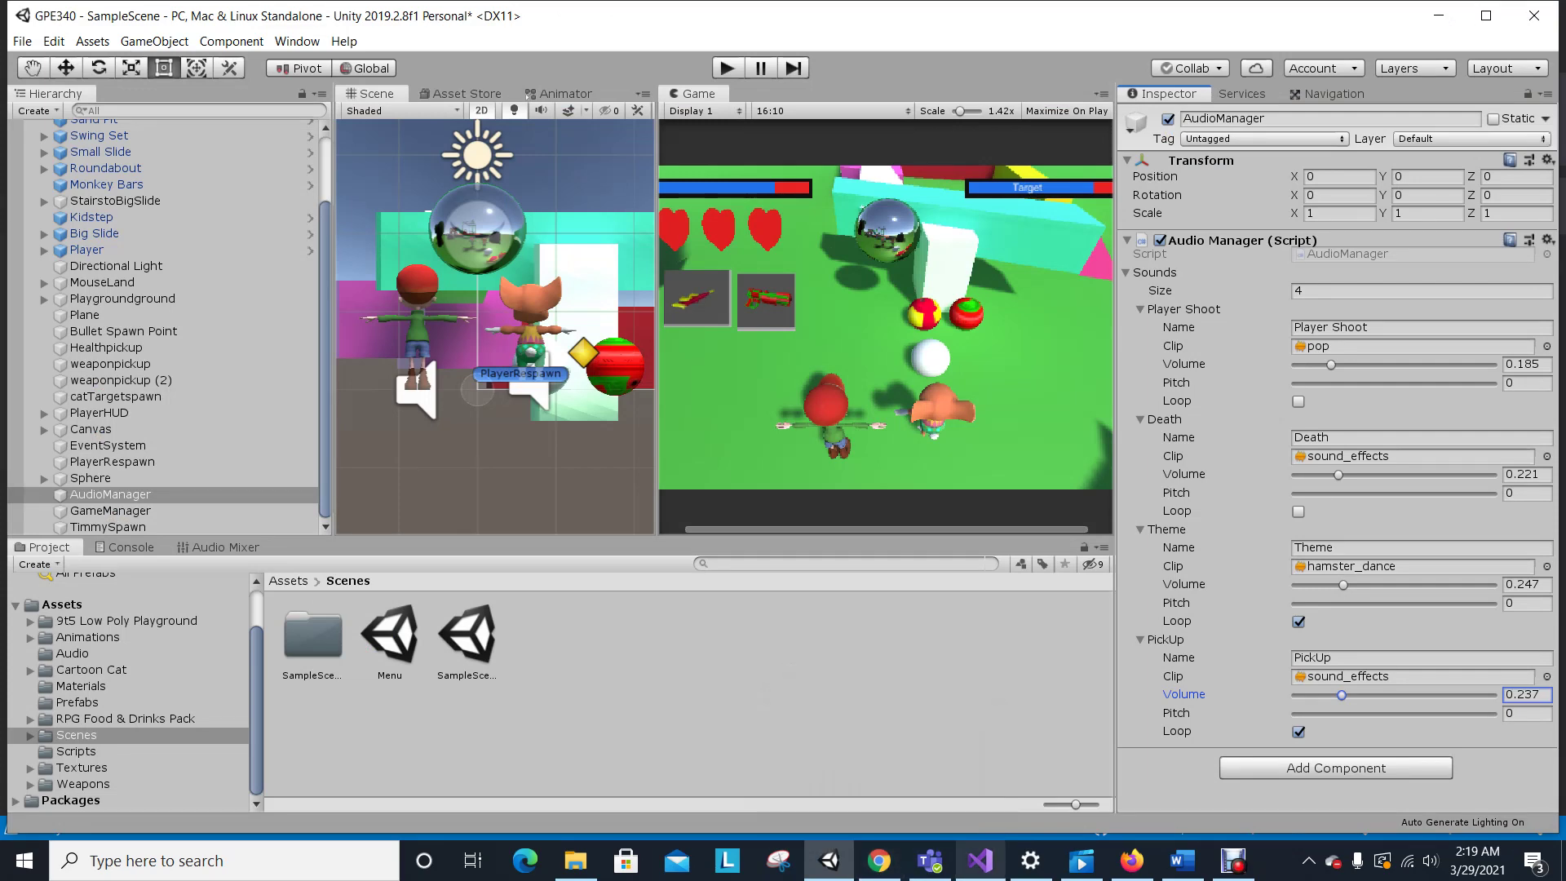
pyautogui.click(980, 861)
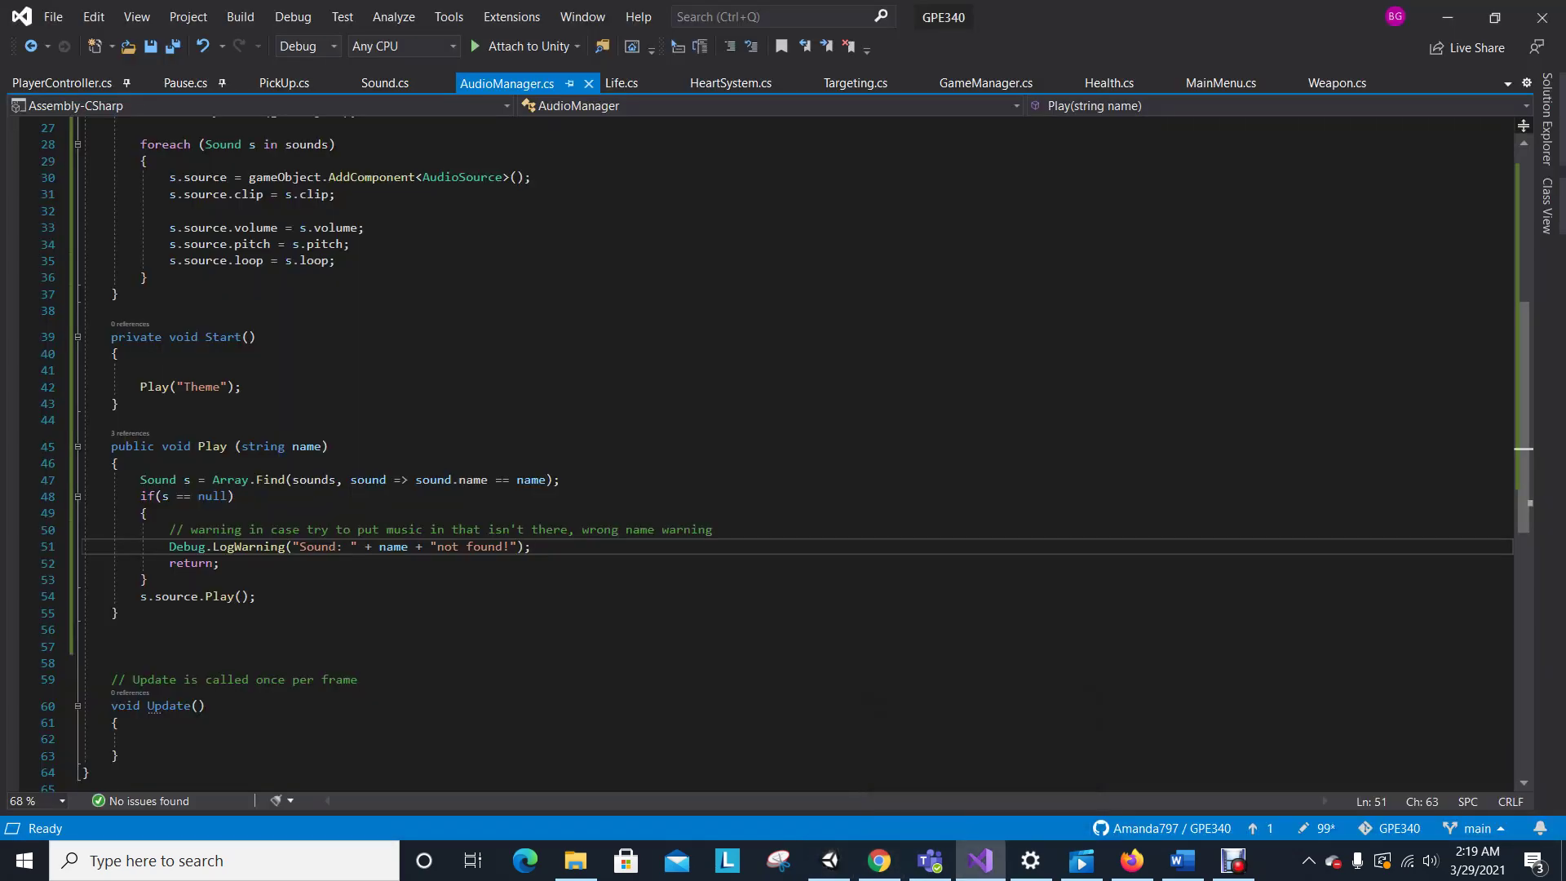
pyautogui.click(1110, 82)
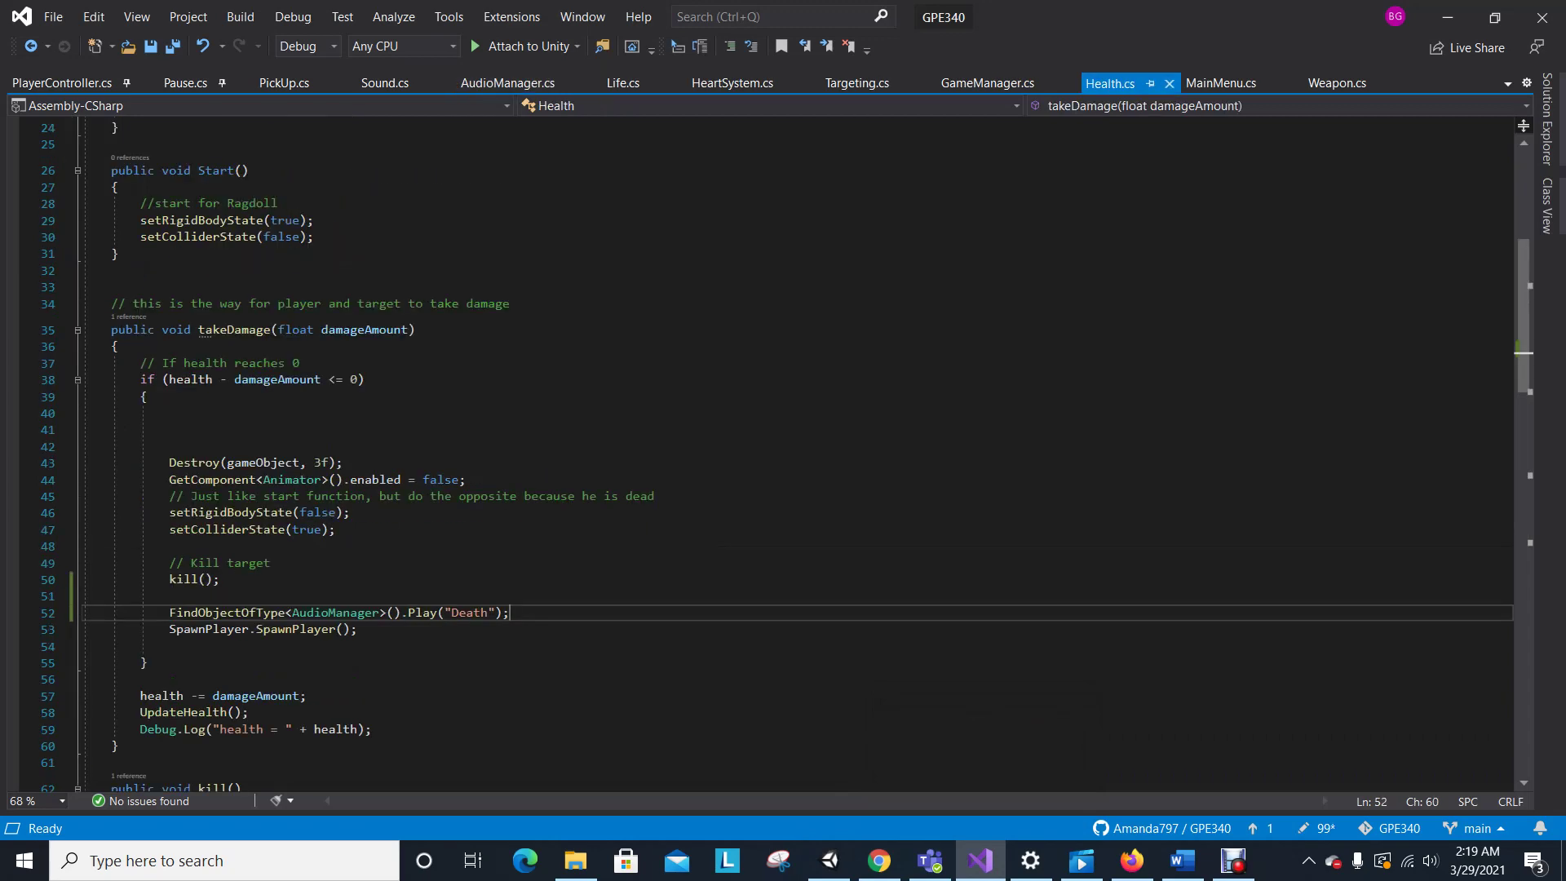
# Review Health.cs's kill() call and PickUp.cs's PickUp sound call, then return to Unity.
pyautogui.scroll(5, 783, 449)
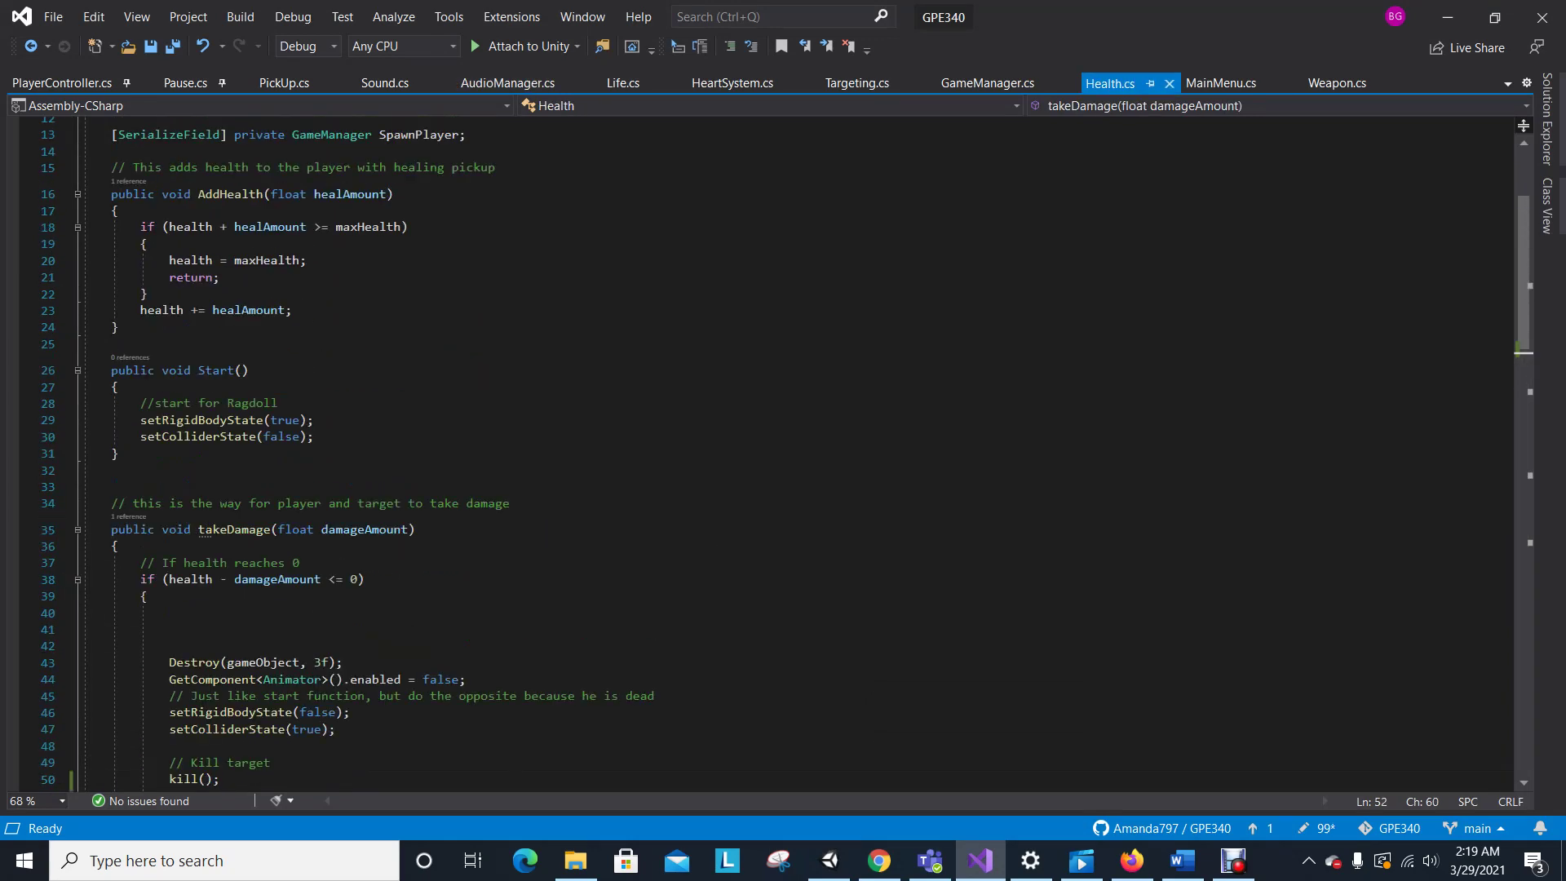
pyautogui.scroll(-8, 783, 449)
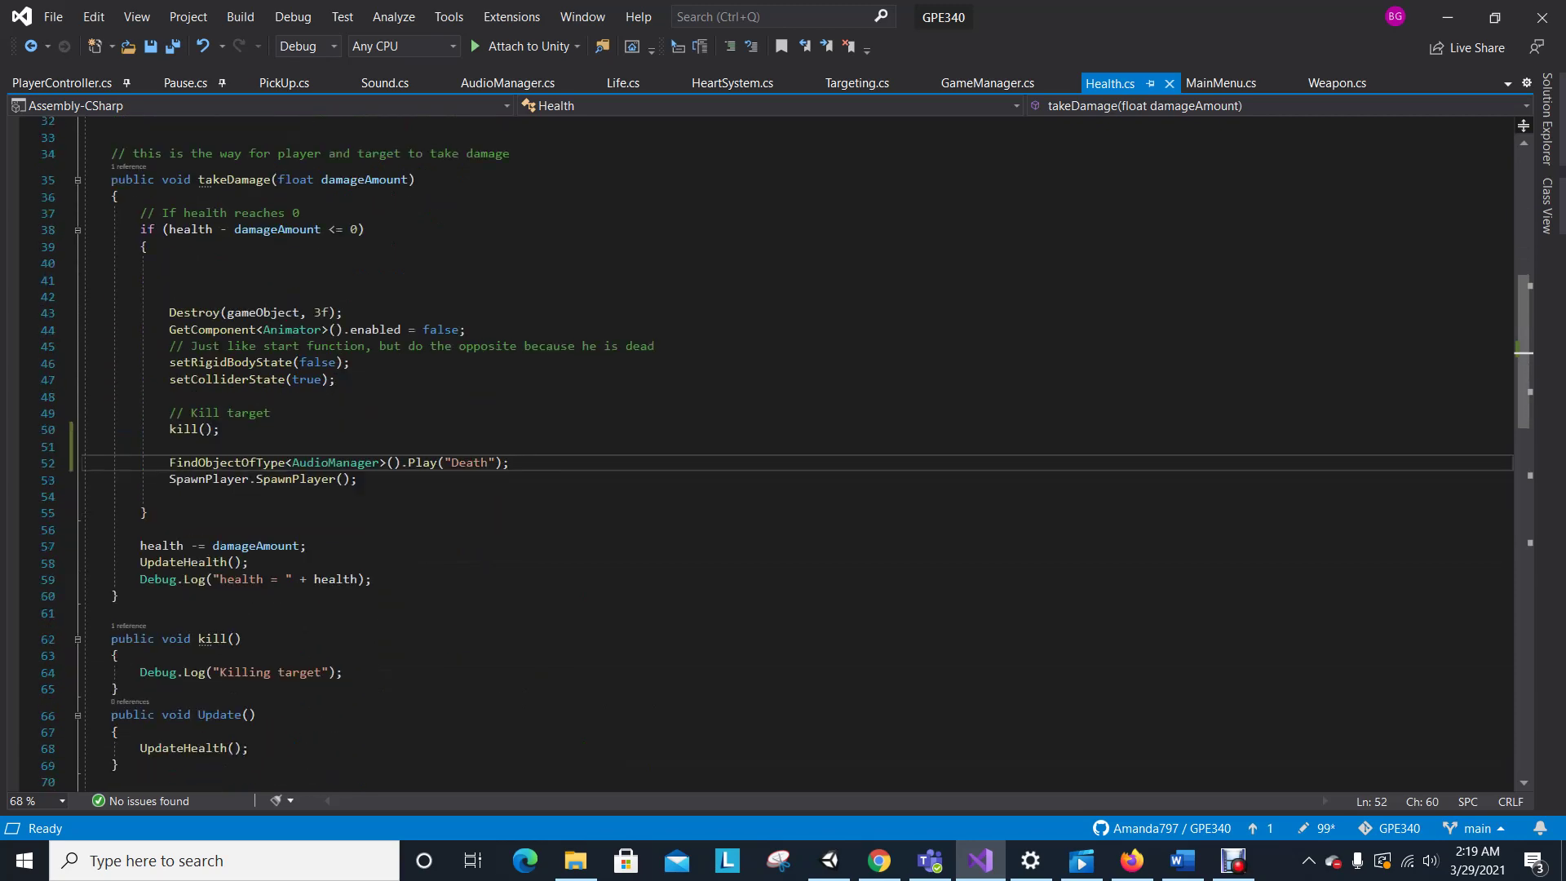
pyautogui.click(220, 430)
pyautogui.scroll(-3, 783, 453)
pyautogui.scroll(-7, 783, 448)
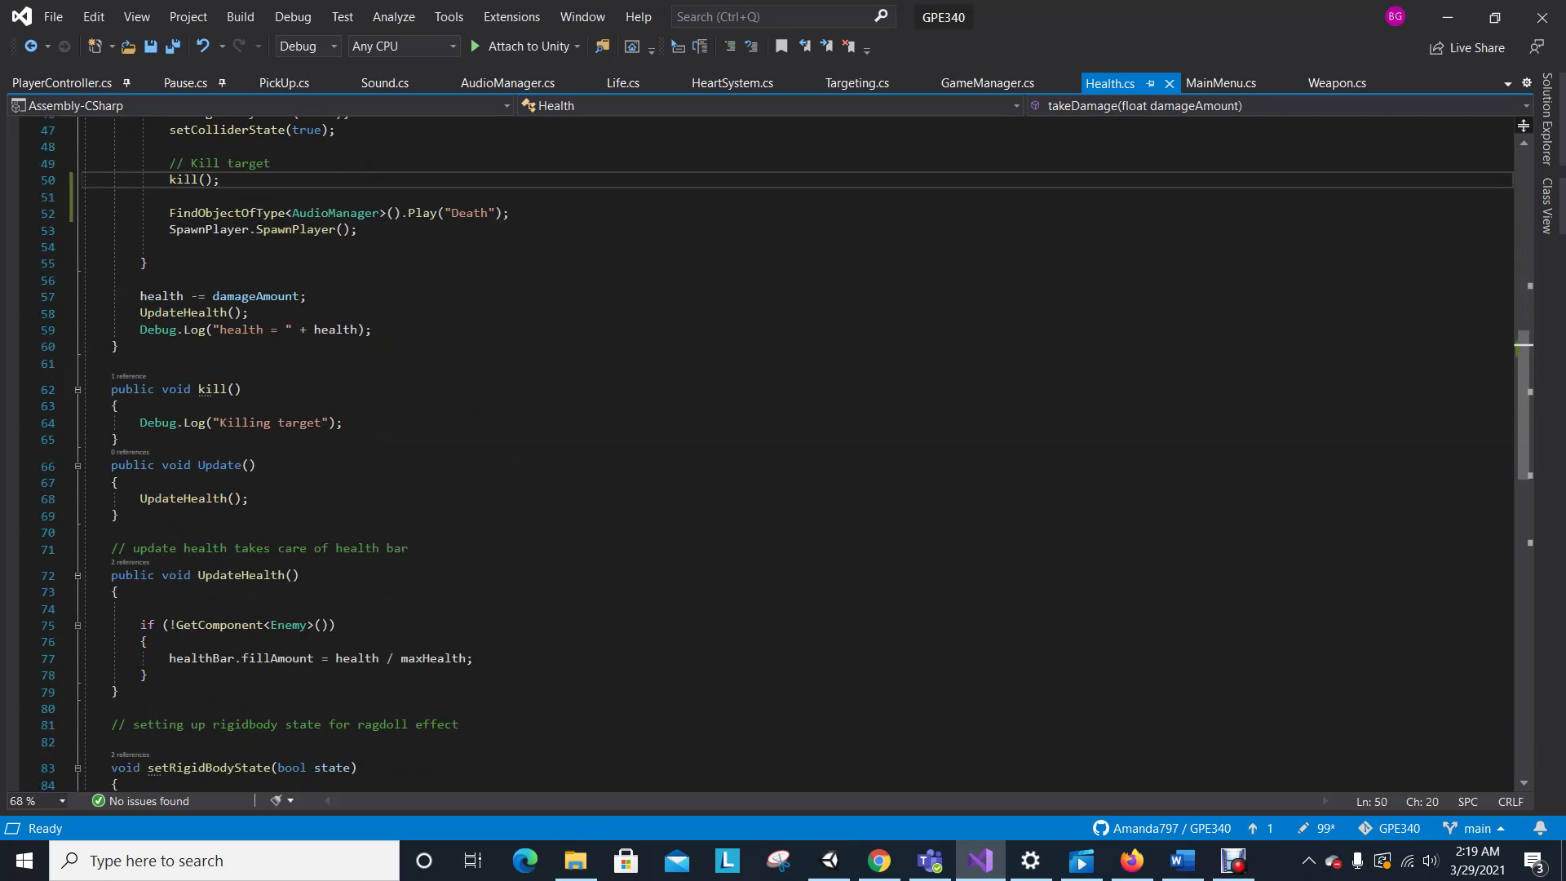
pyautogui.scroll(1, 783, 448)
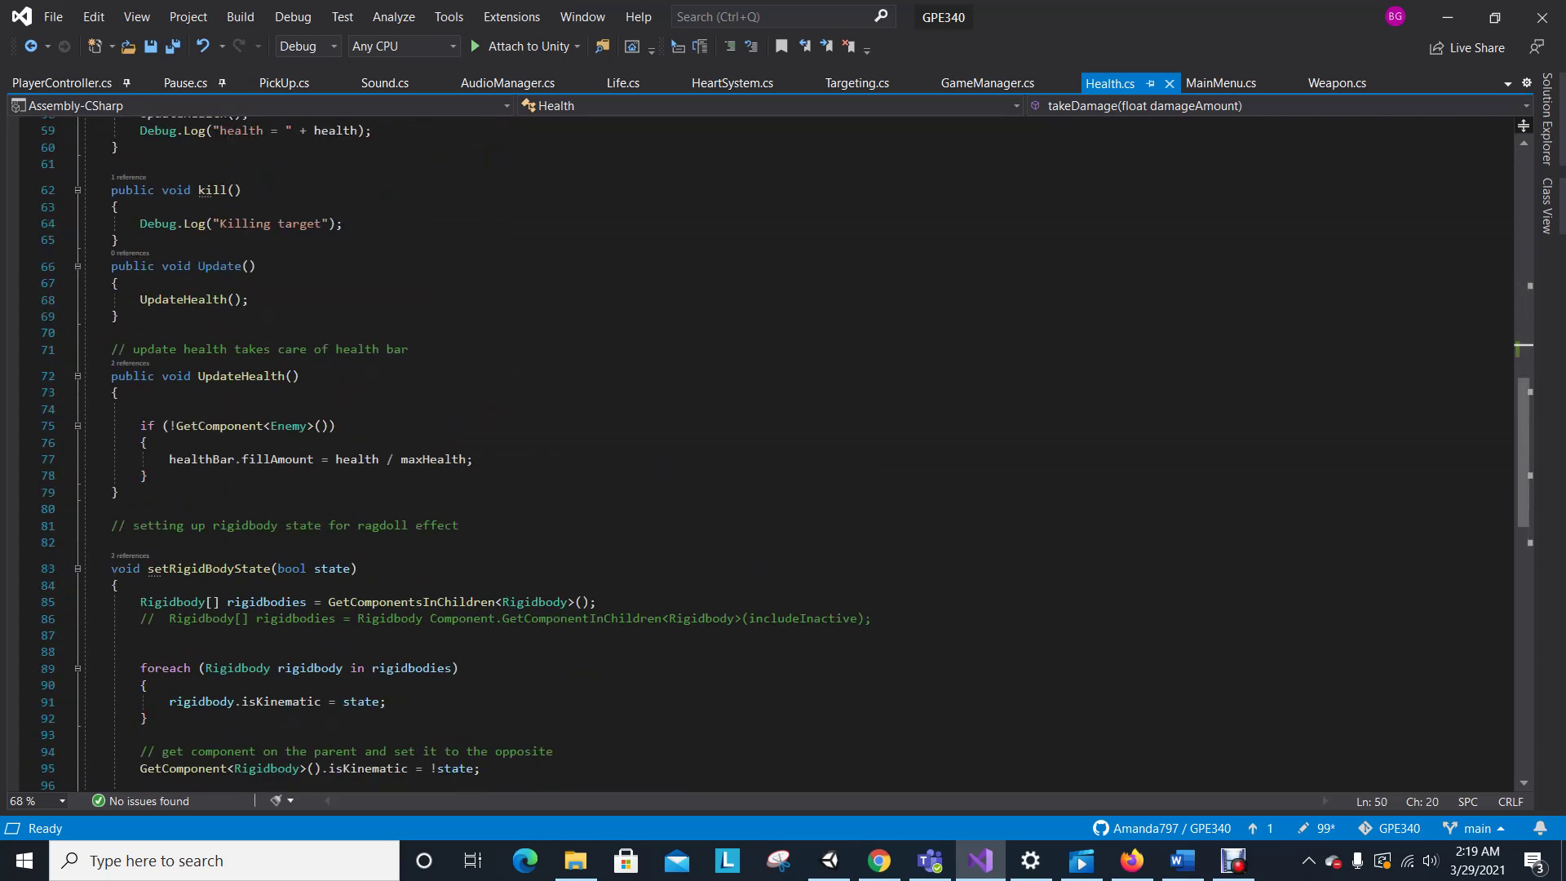
pyautogui.scroll(2, 783, 449)
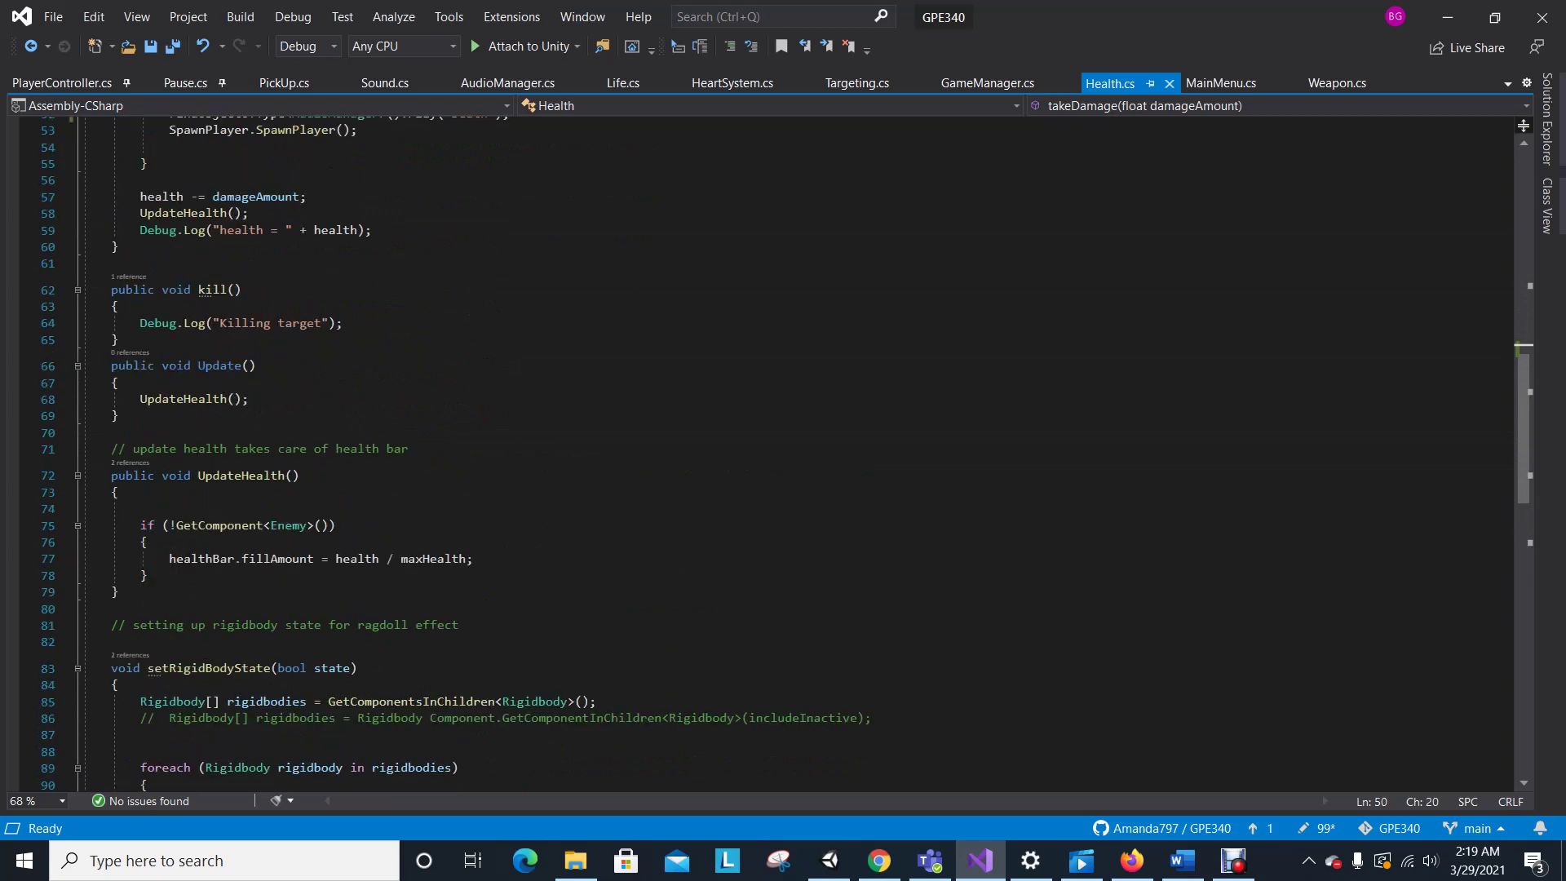
pyautogui.scroll(-4, 783, 449)
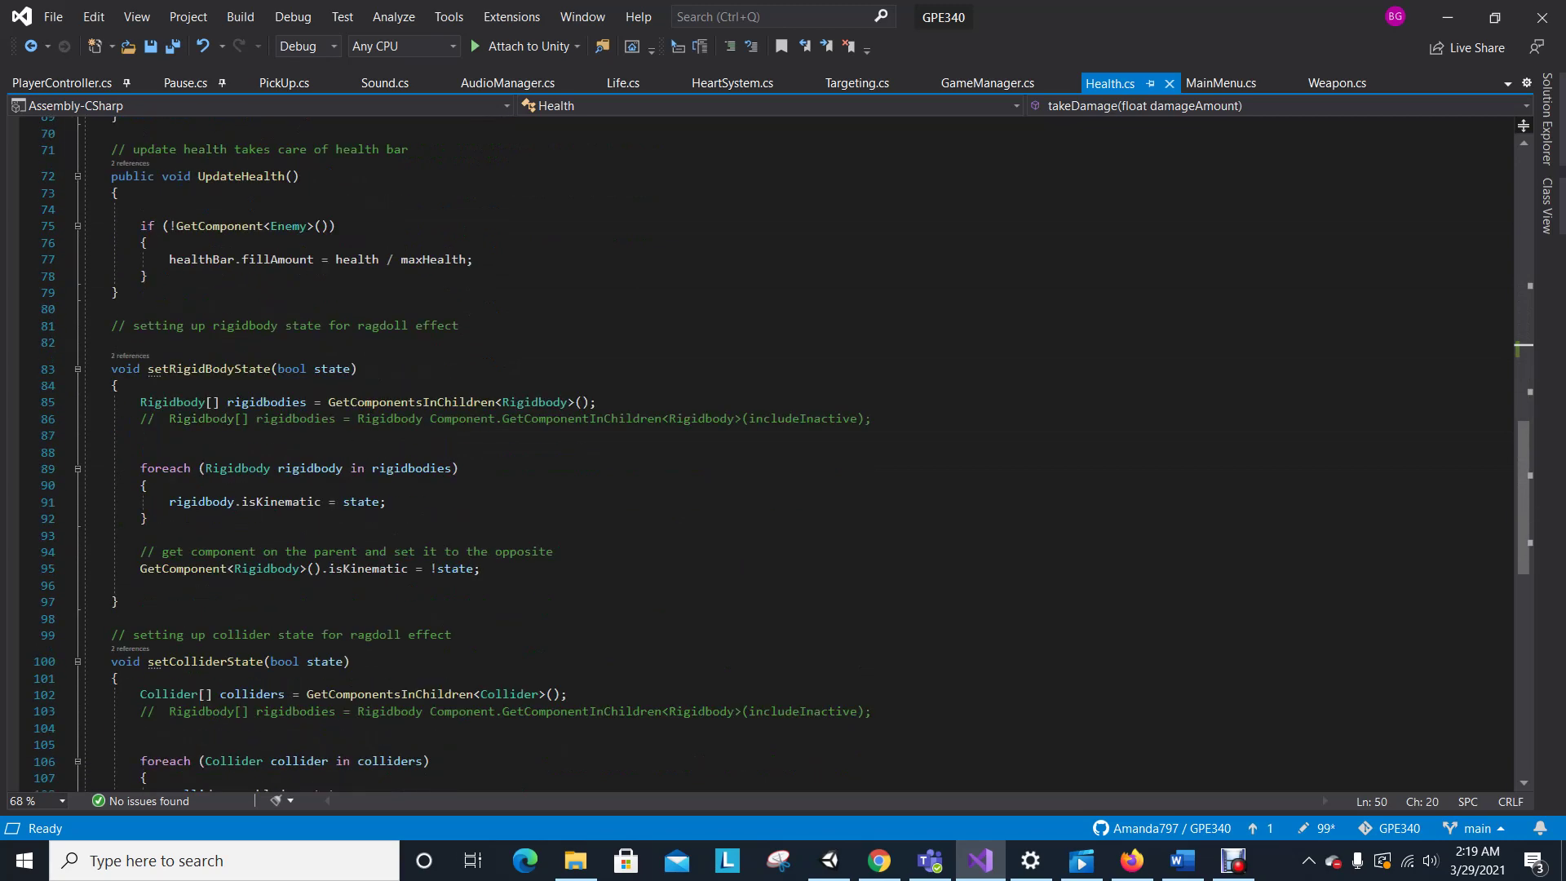
pyautogui.scroll(-5, 783, 449)
pyautogui.scroll(12, 783, 449)
pyautogui.scroll(6, 783, 449)
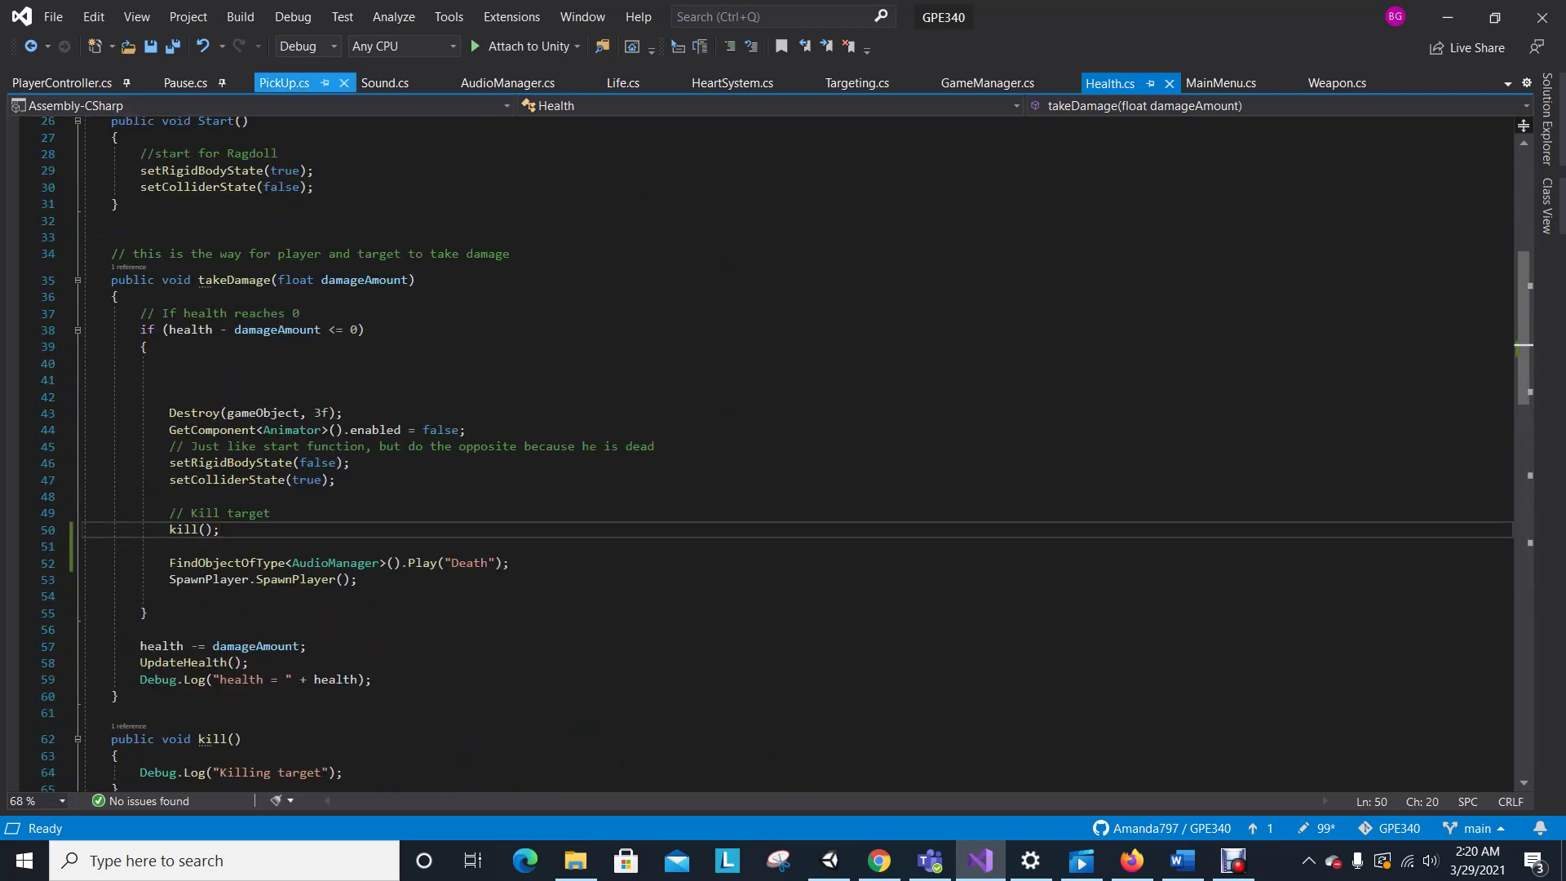
pyautogui.click(285, 83)
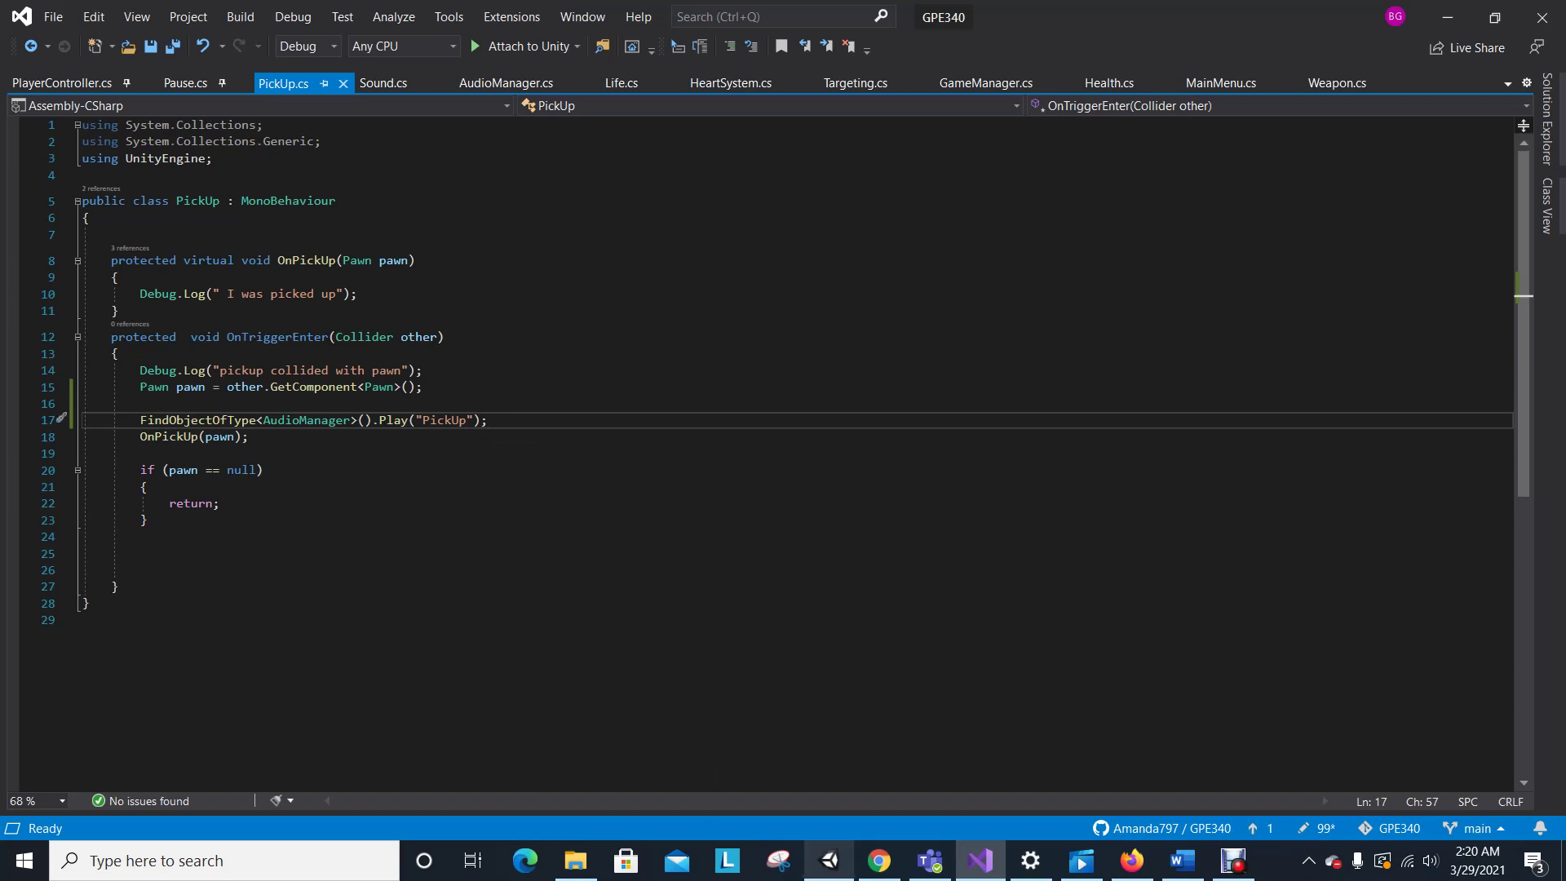
pyautogui.click(830, 861)
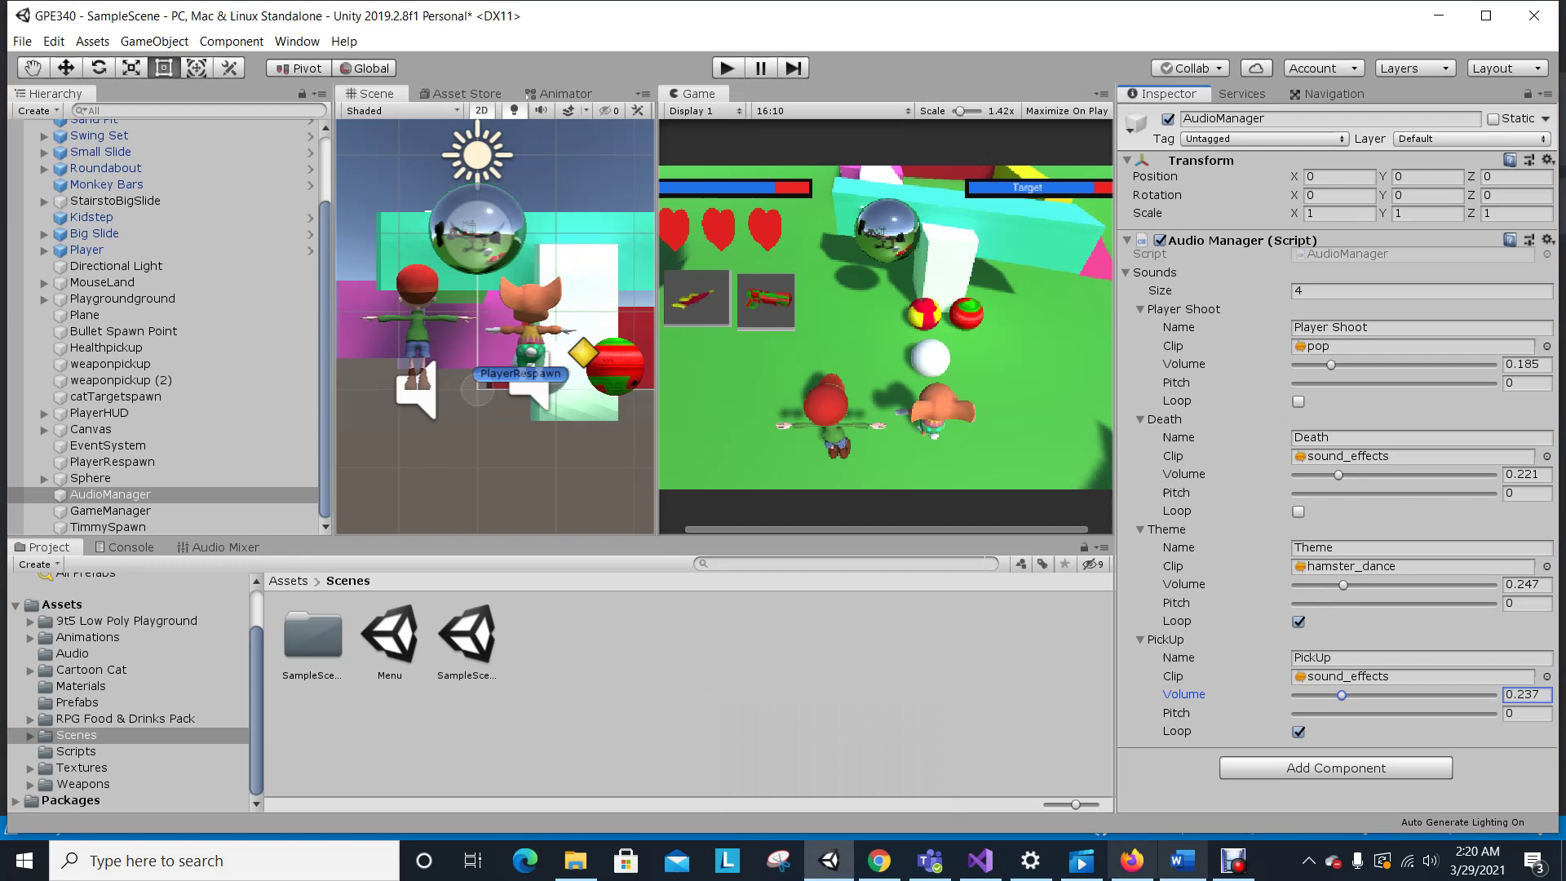
# Glance at the Word checklist, then back in Unity select Main Camera in the Hierarchy.
pyautogui.click(1182, 861)
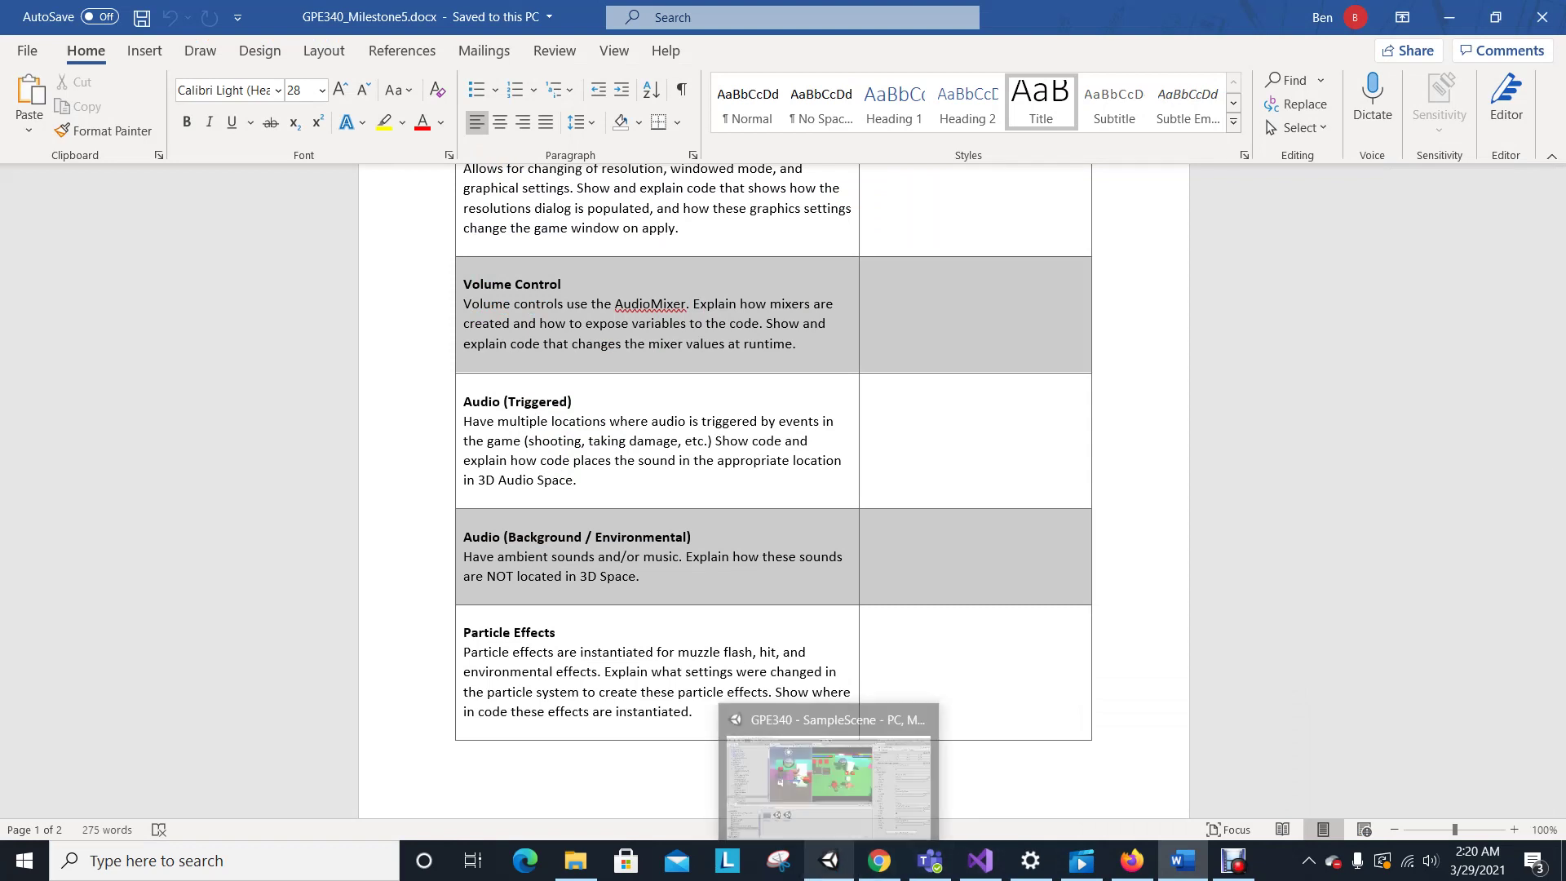
pyautogui.click(830, 860)
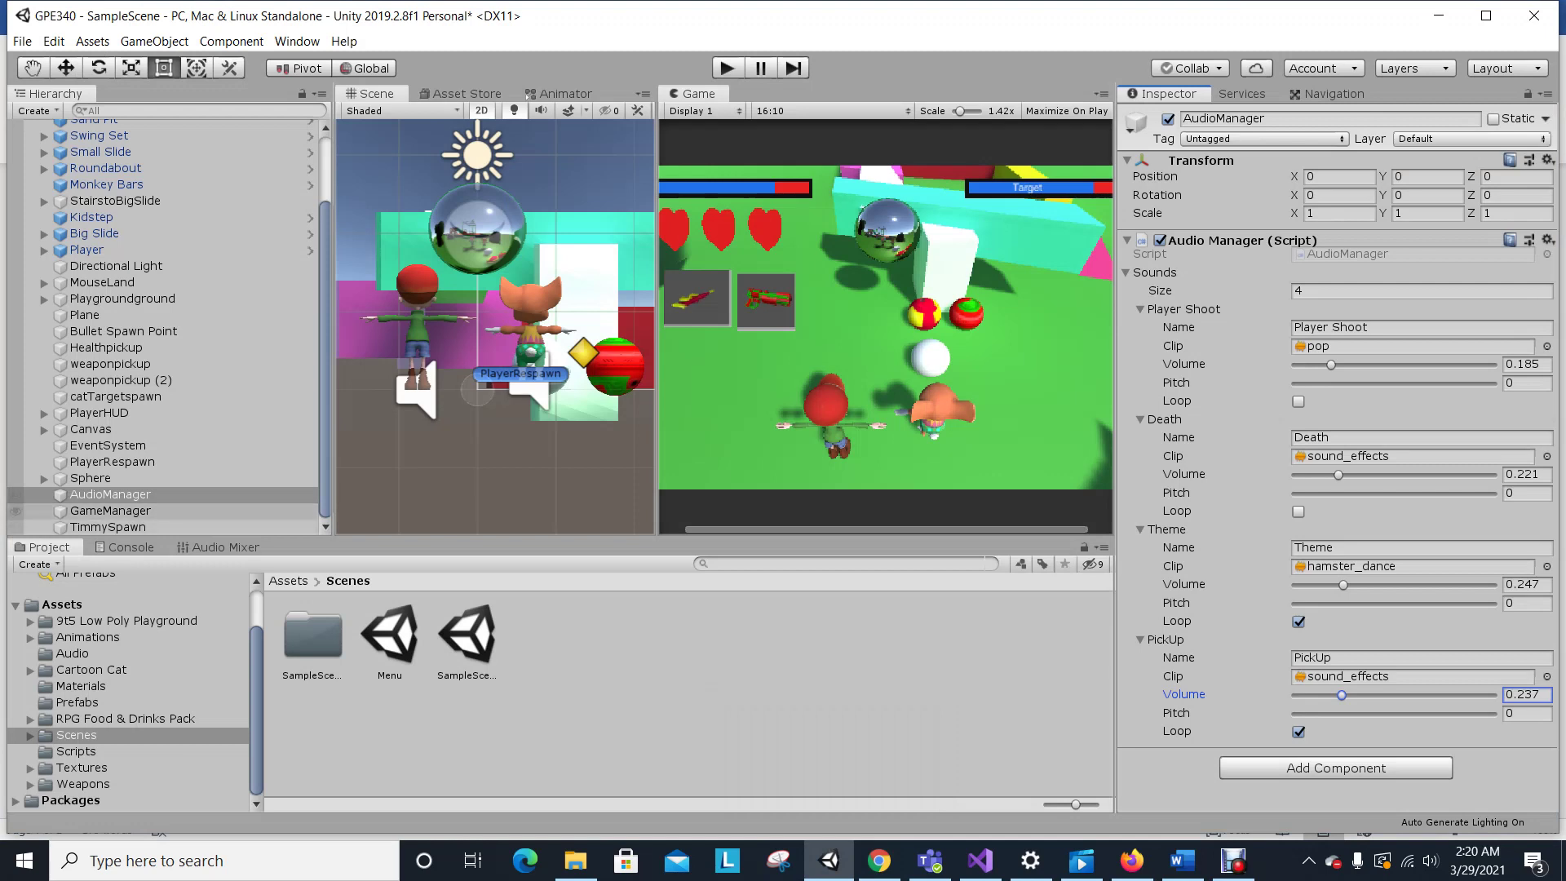
pyautogui.click(727, 68)
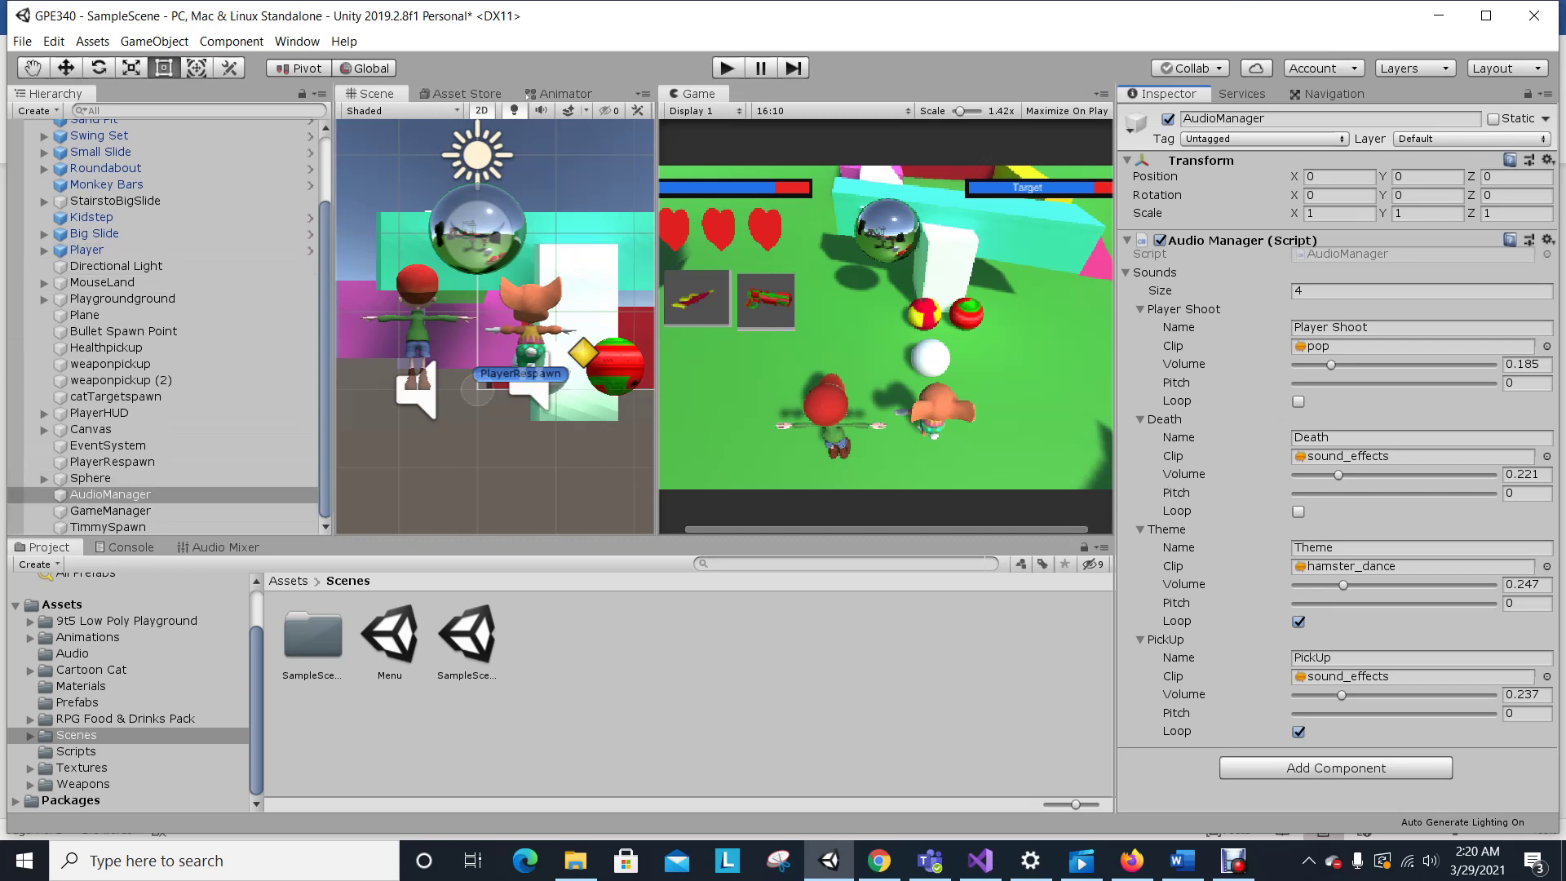
pyautogui.scroll(3, 163, 308)
pyautogui.click(106, 144)
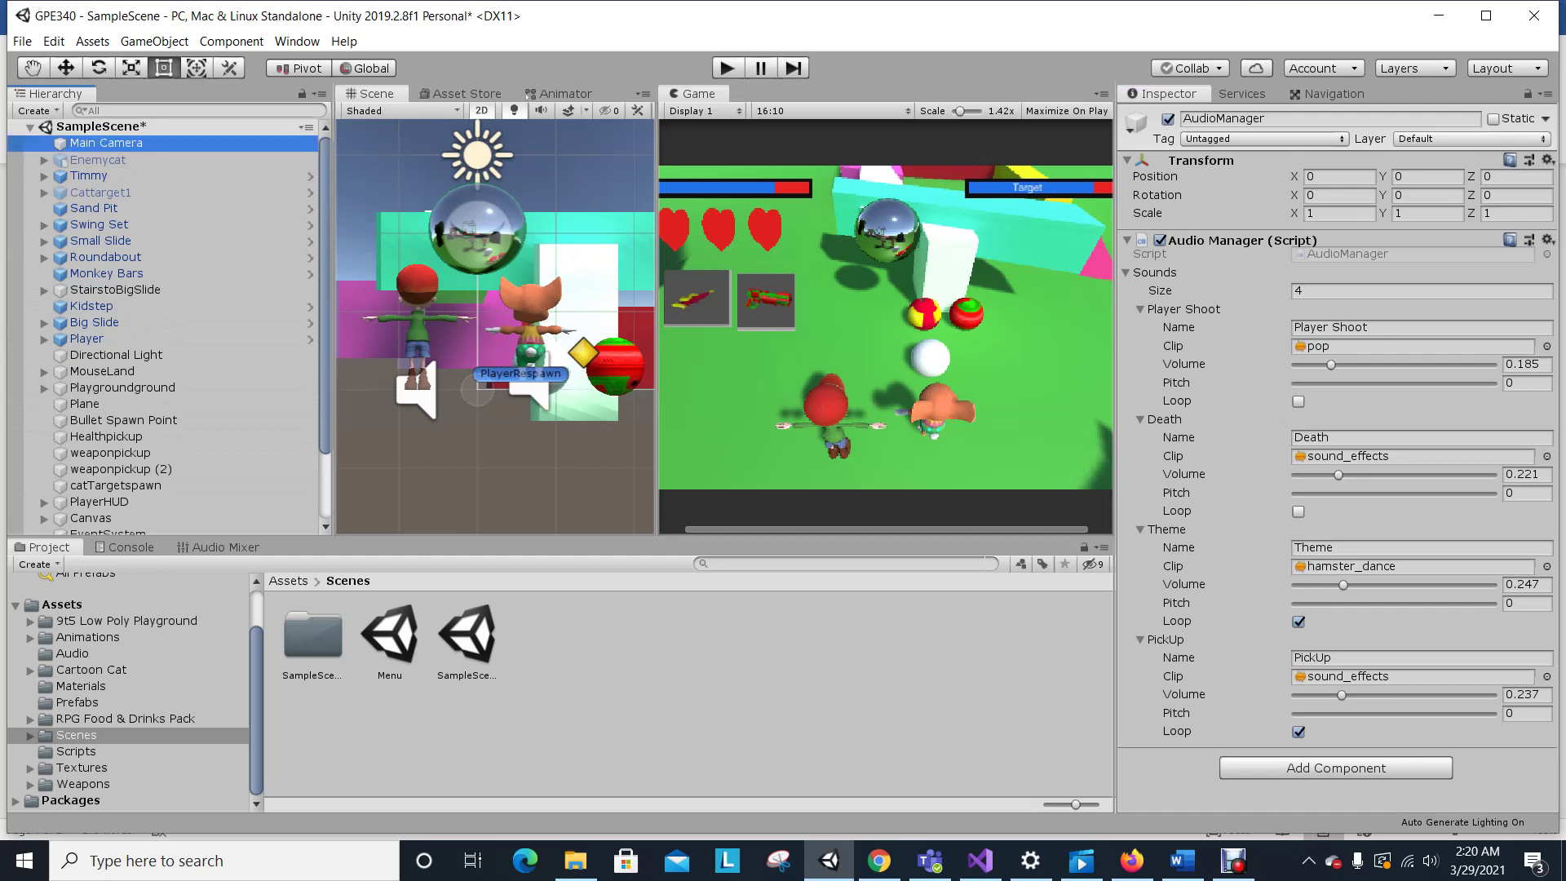
# Collapse and re-expand the Main Camera's Audio Source component.
pyautogui.scroll(-6, 1336, 456)
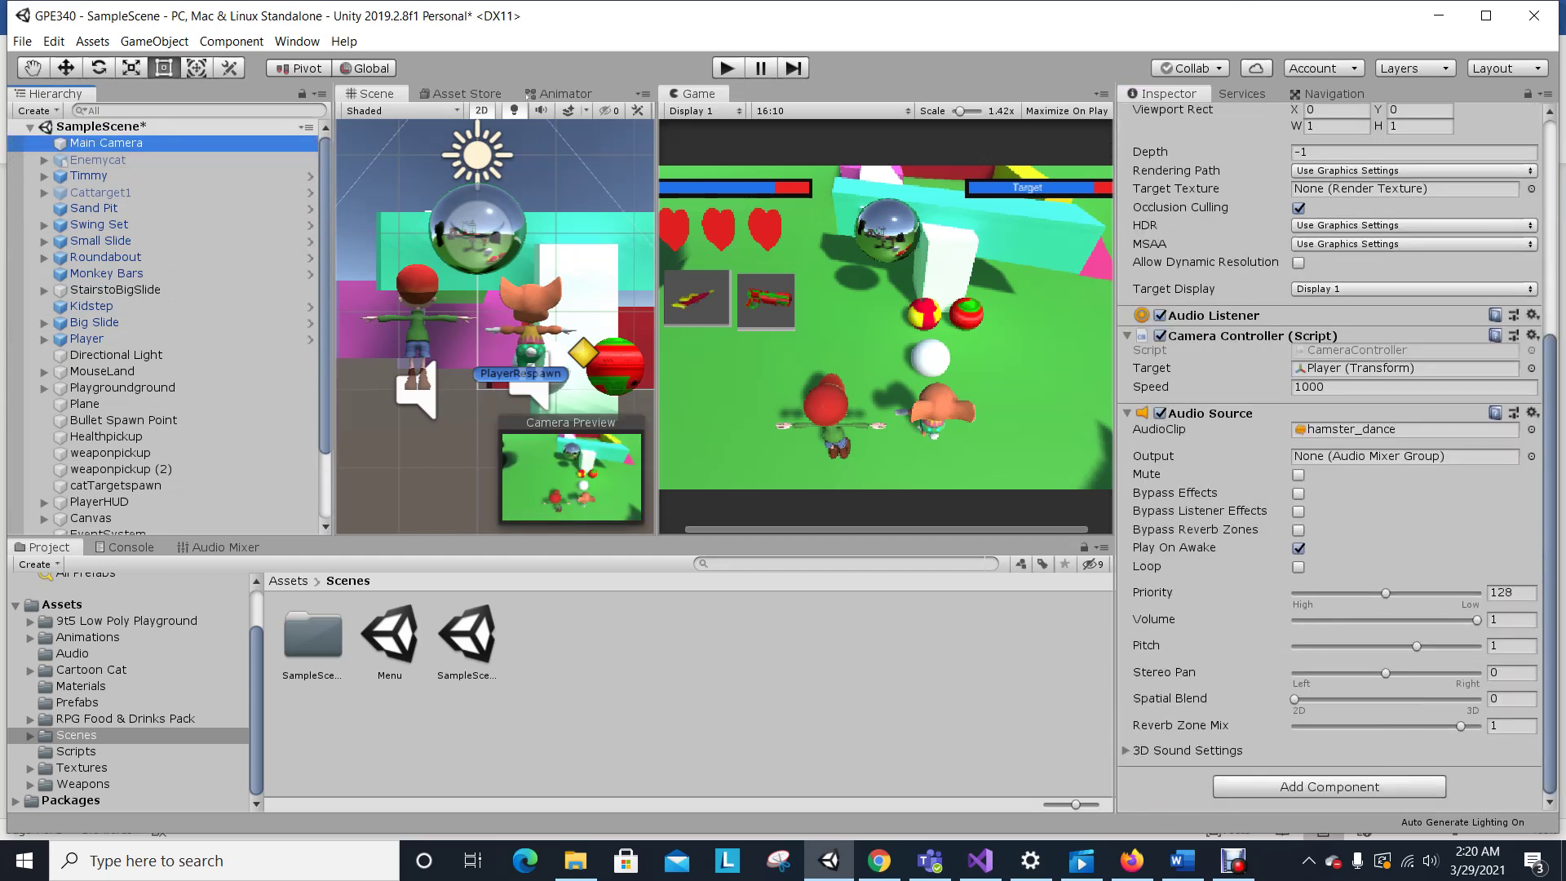
pyautogui.click(1128, 414)
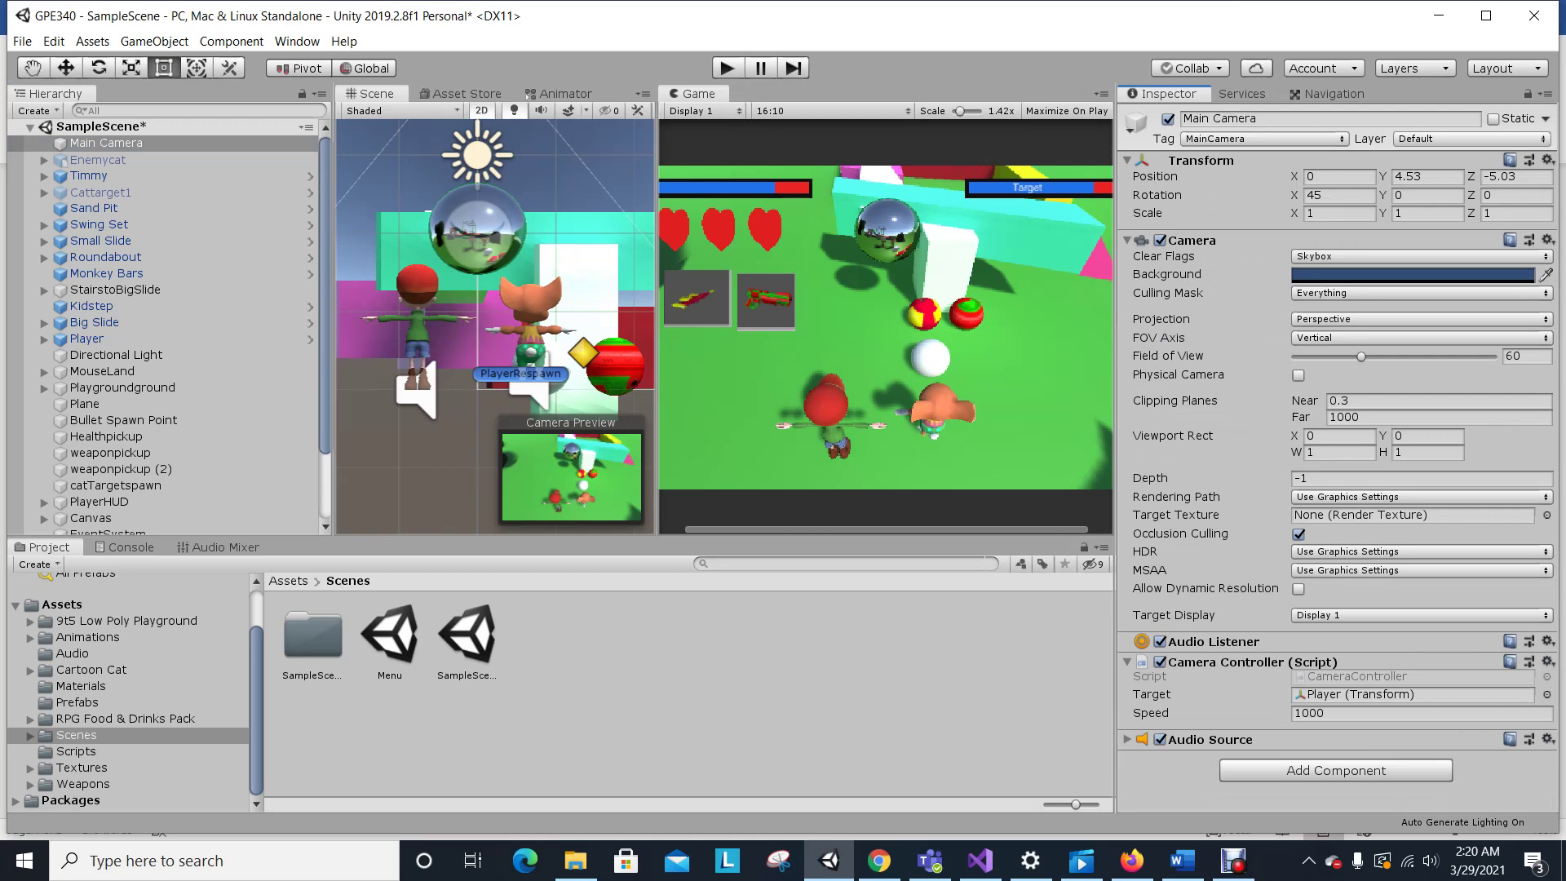
pyautogui.click(1127, 740)
pyautogui.scroll(-5, 1330, 457)
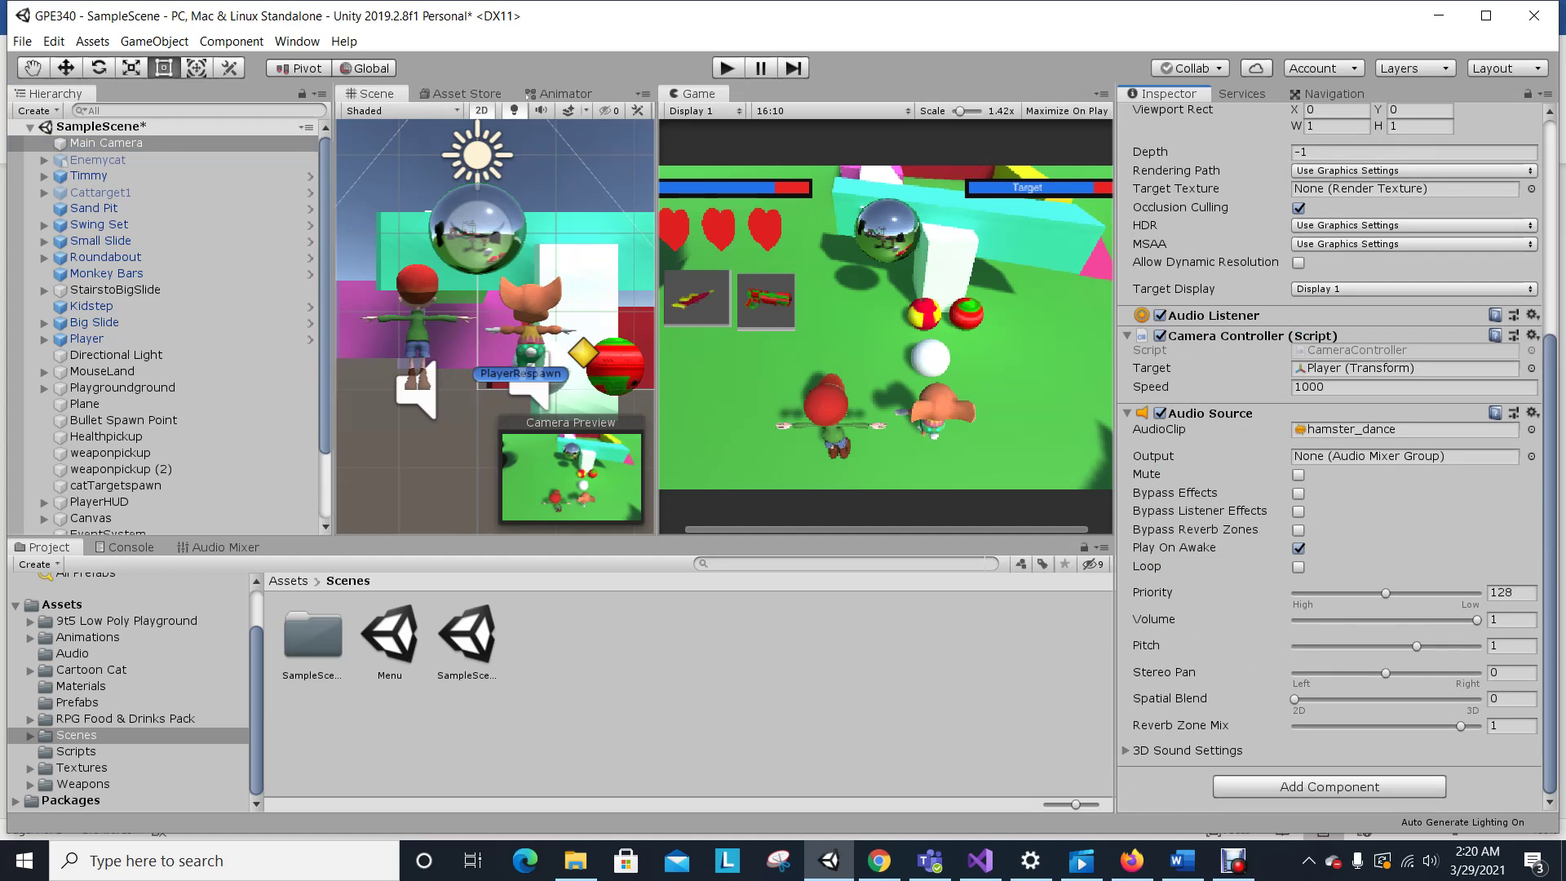
# Play-test the scene with Ctrl+P, then set the hamster_dance Audio Source volume to 0.
pyautogui.hotkey('ctrl', 'p')
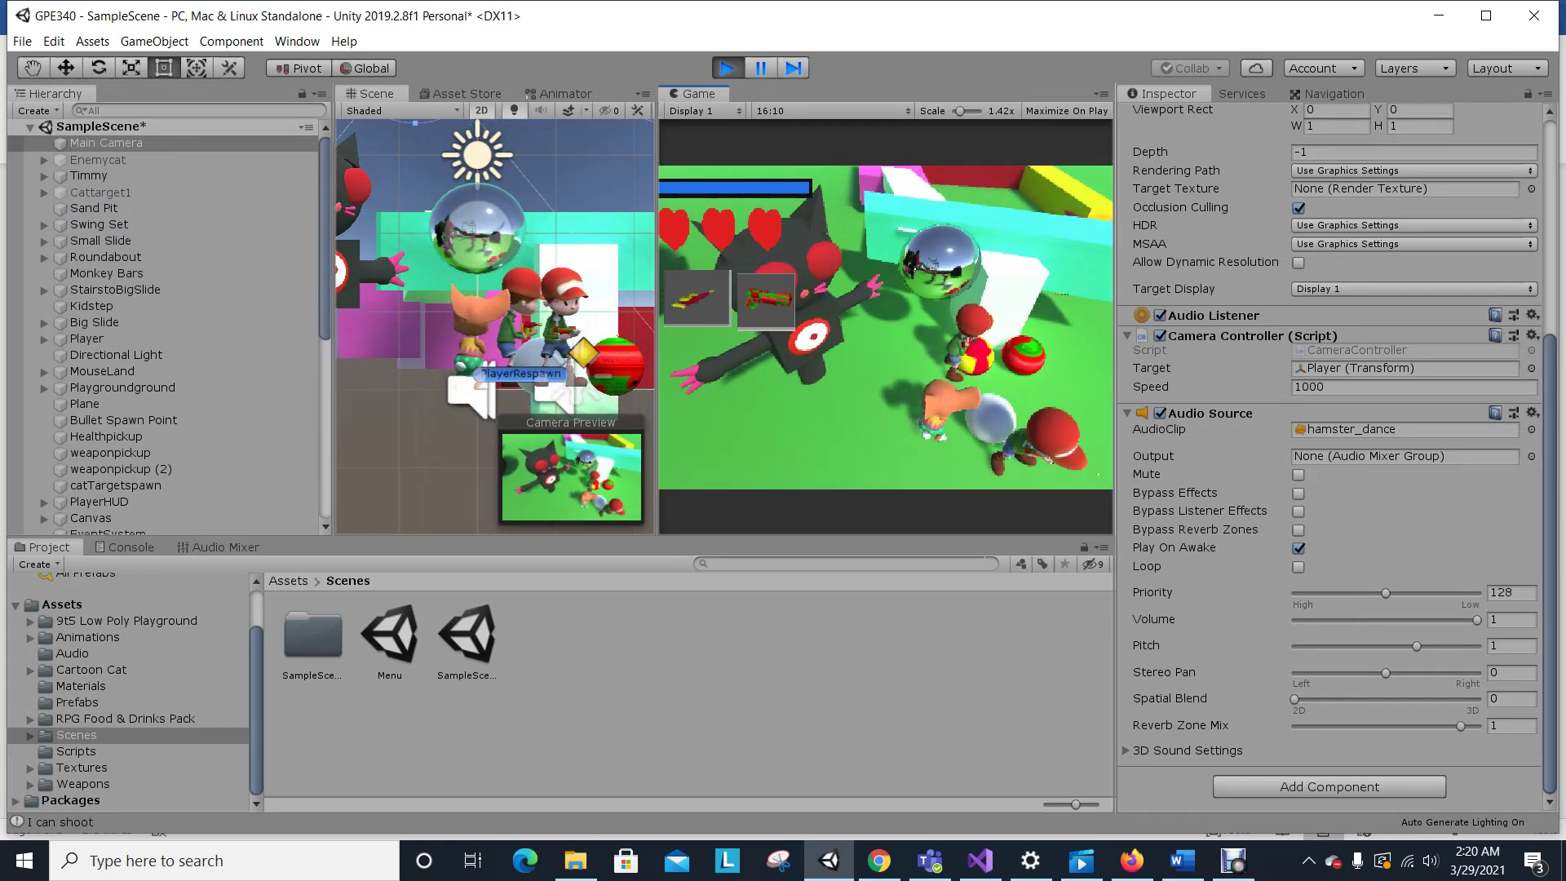
pyautogui.hotkey('ctrl', 'p')
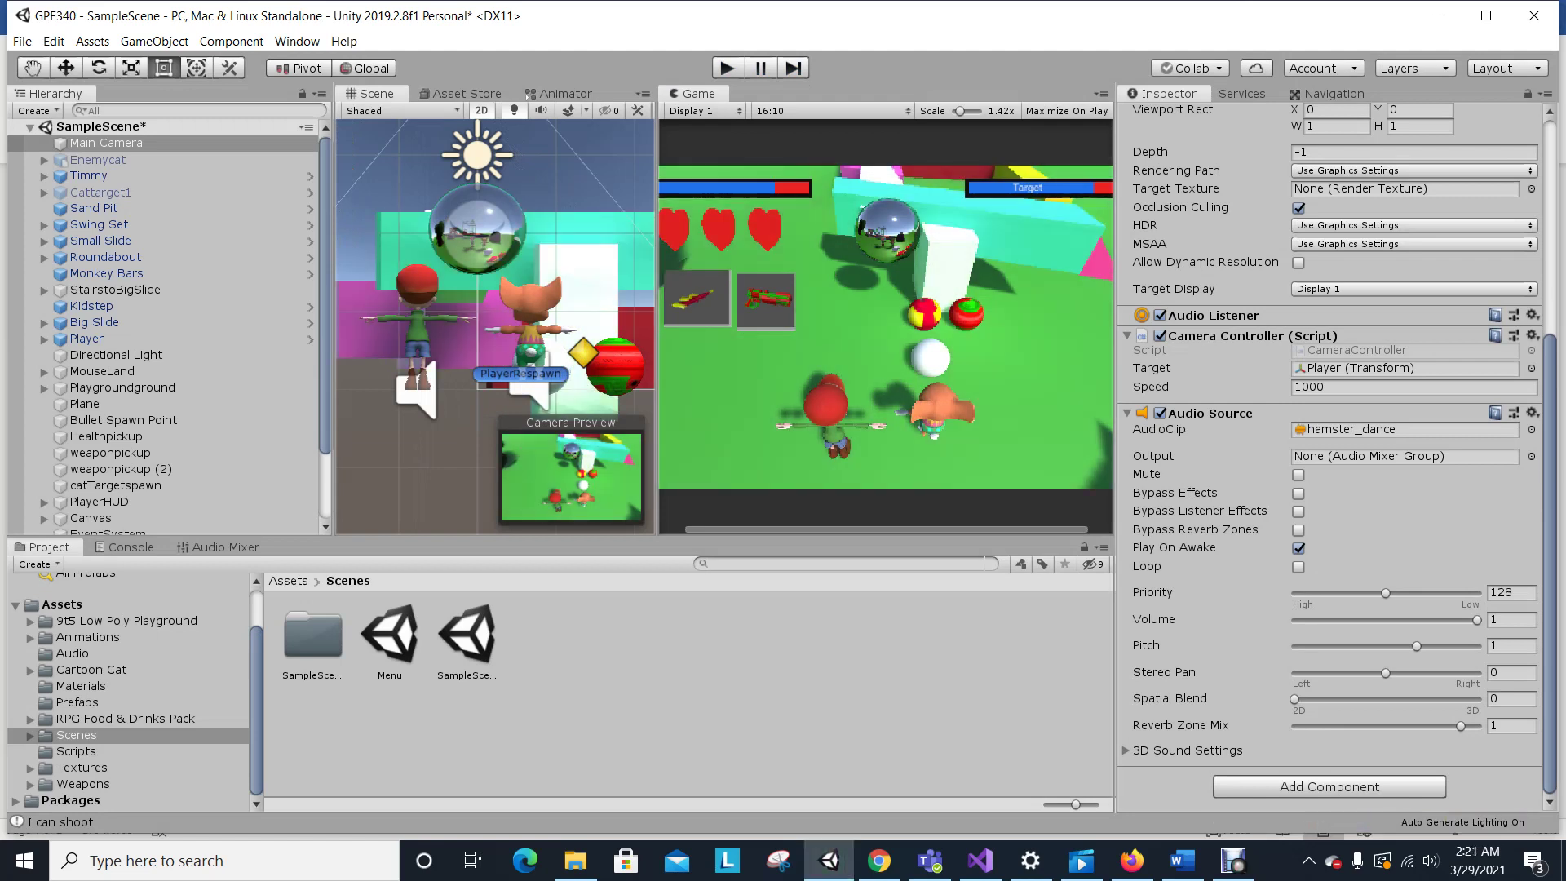
pyautogui.moveTo(1477, 620); pyautogui.dragTo(1295, 620)
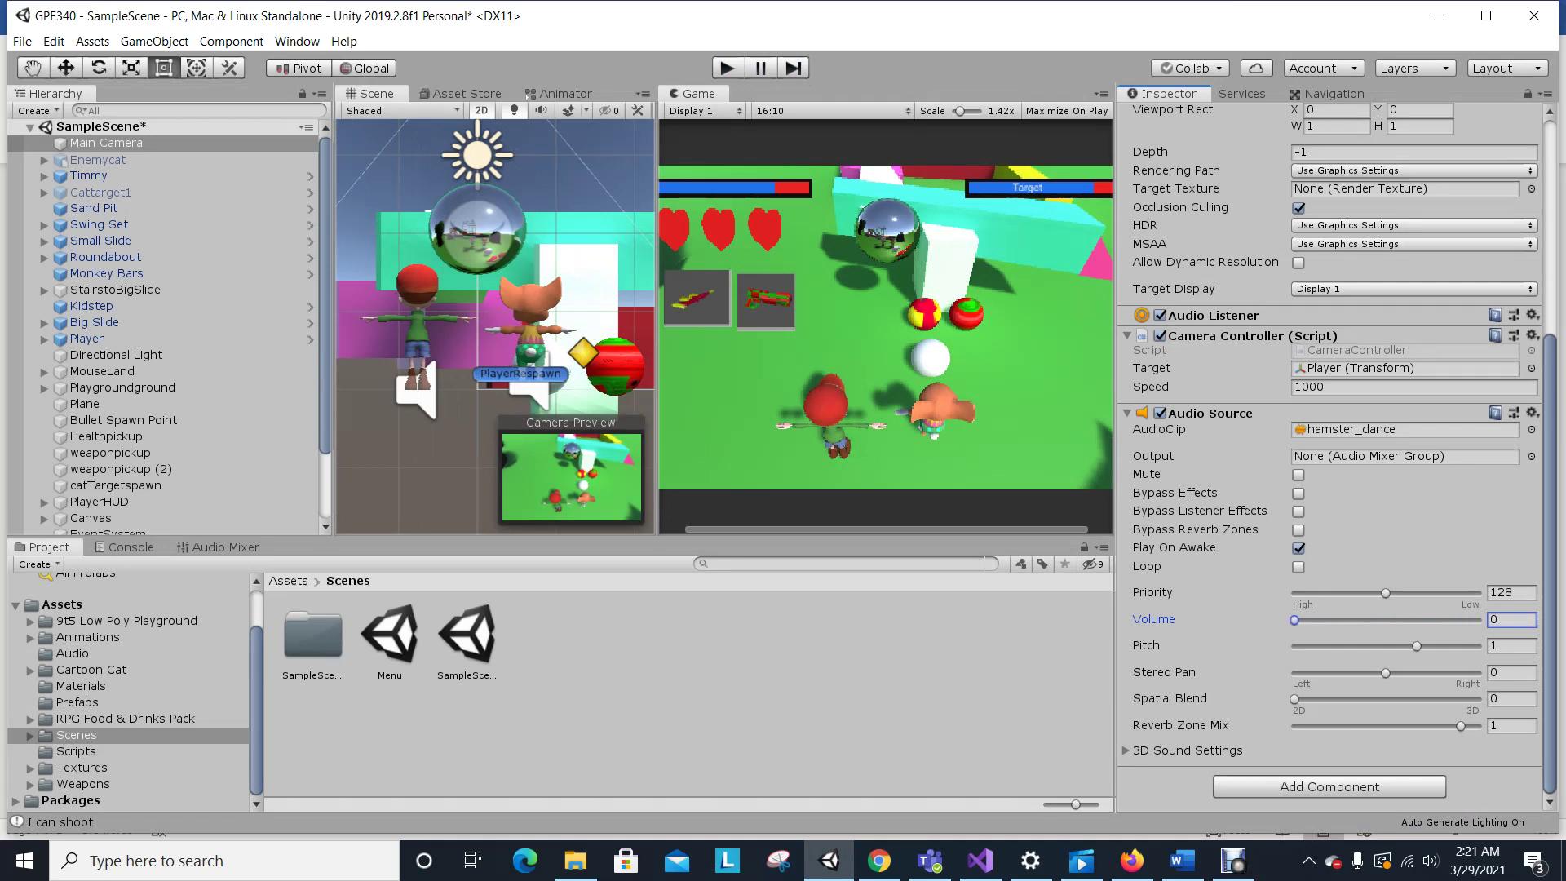
# Run the game several times, firing the weapon with Space, then stop Play mode.
pyautogui.hotkey('ctrl', 'p')
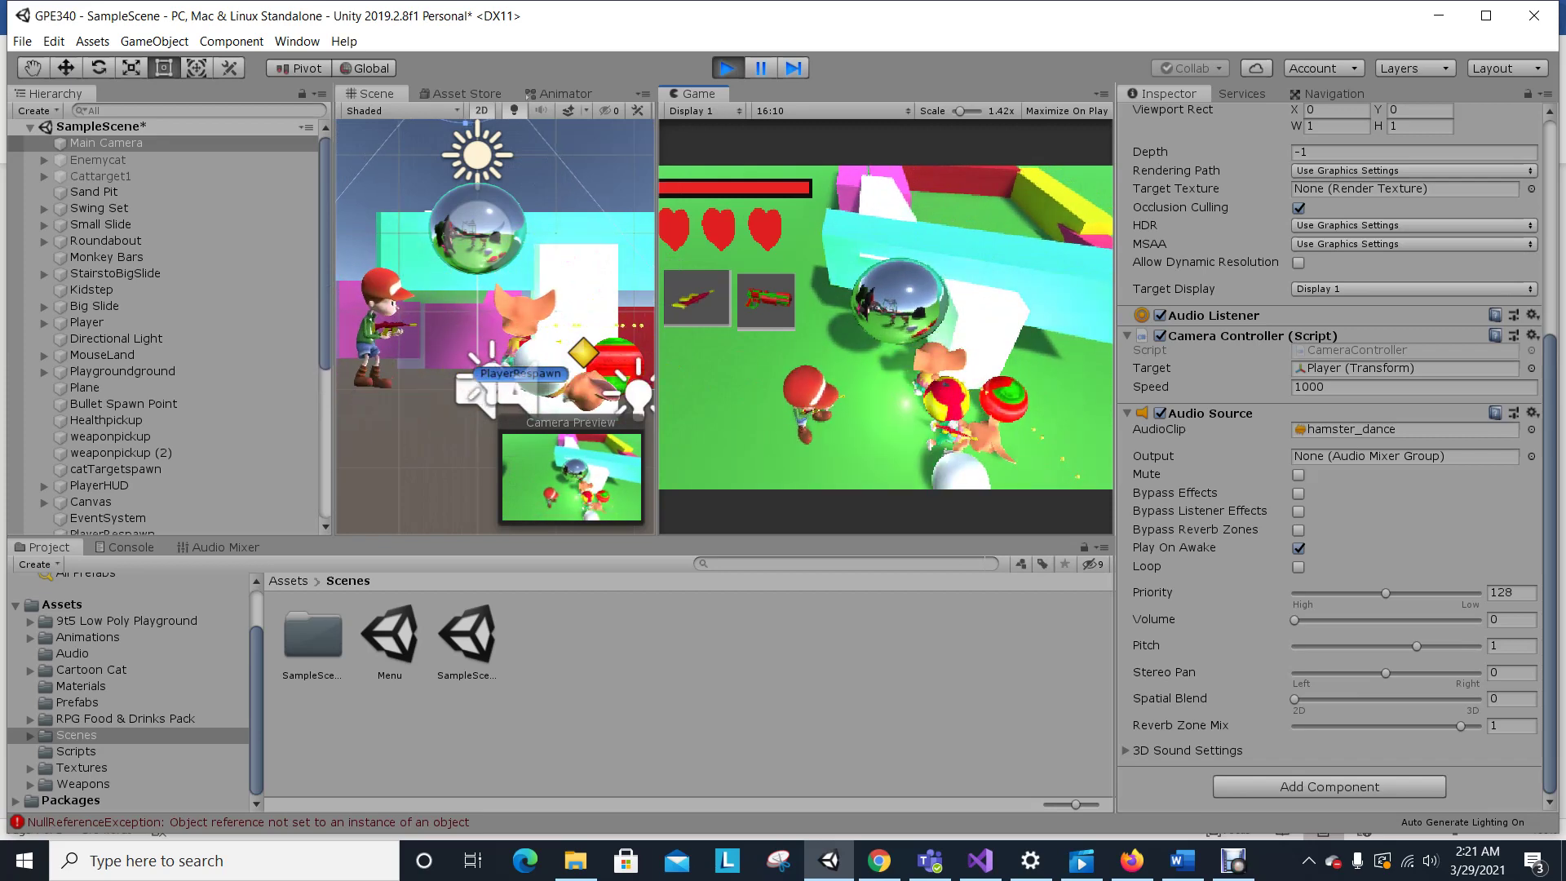
pyautogui.hotkey('ctrl', 'p')
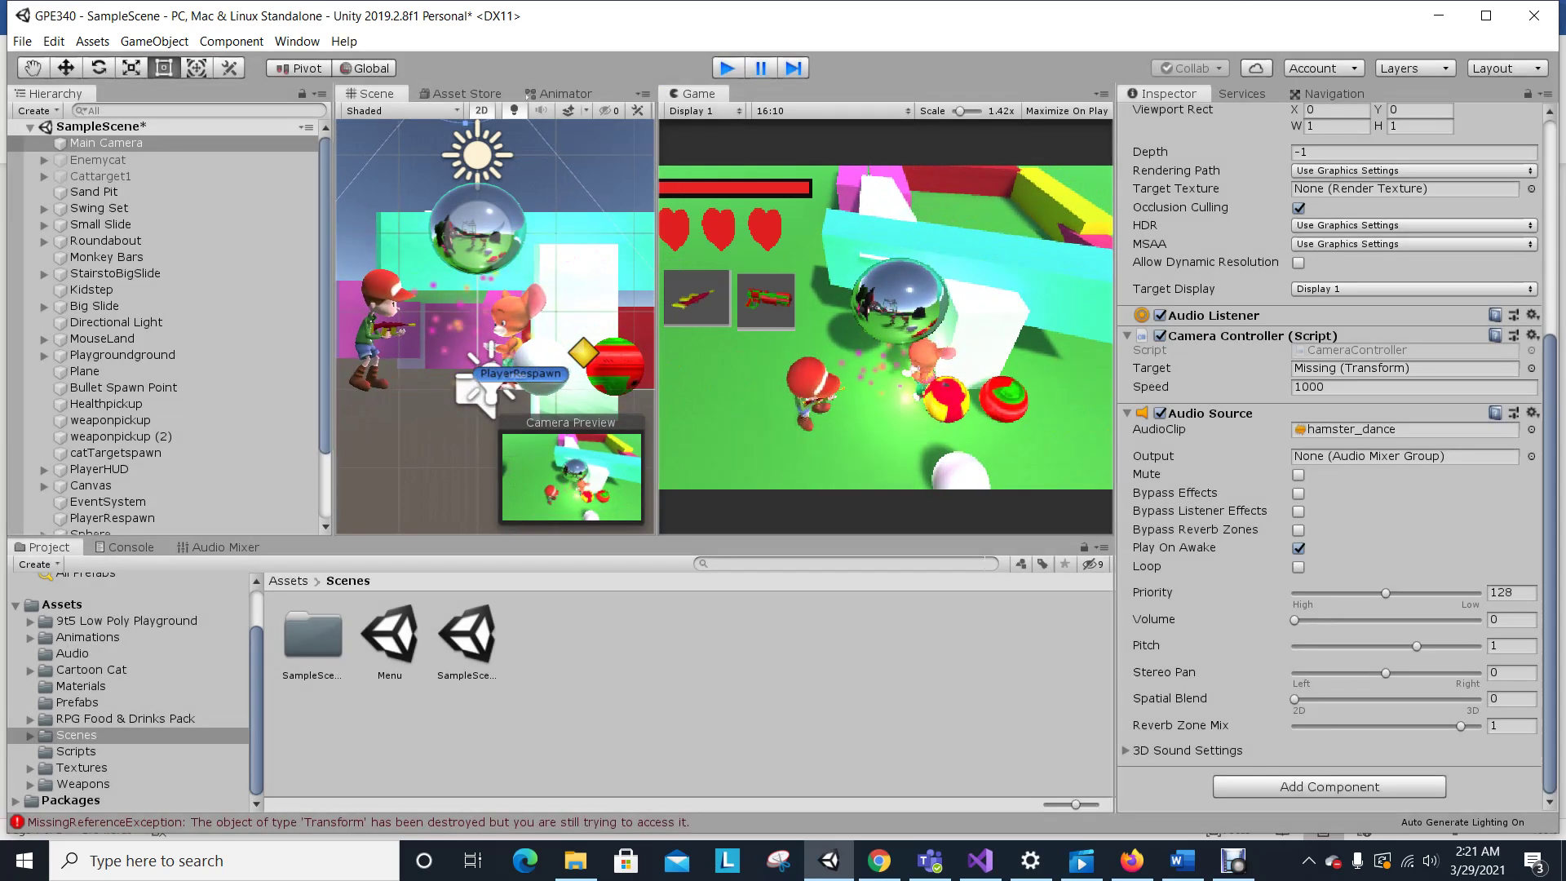
pyautogui.hotkey('ctrl', 'p')
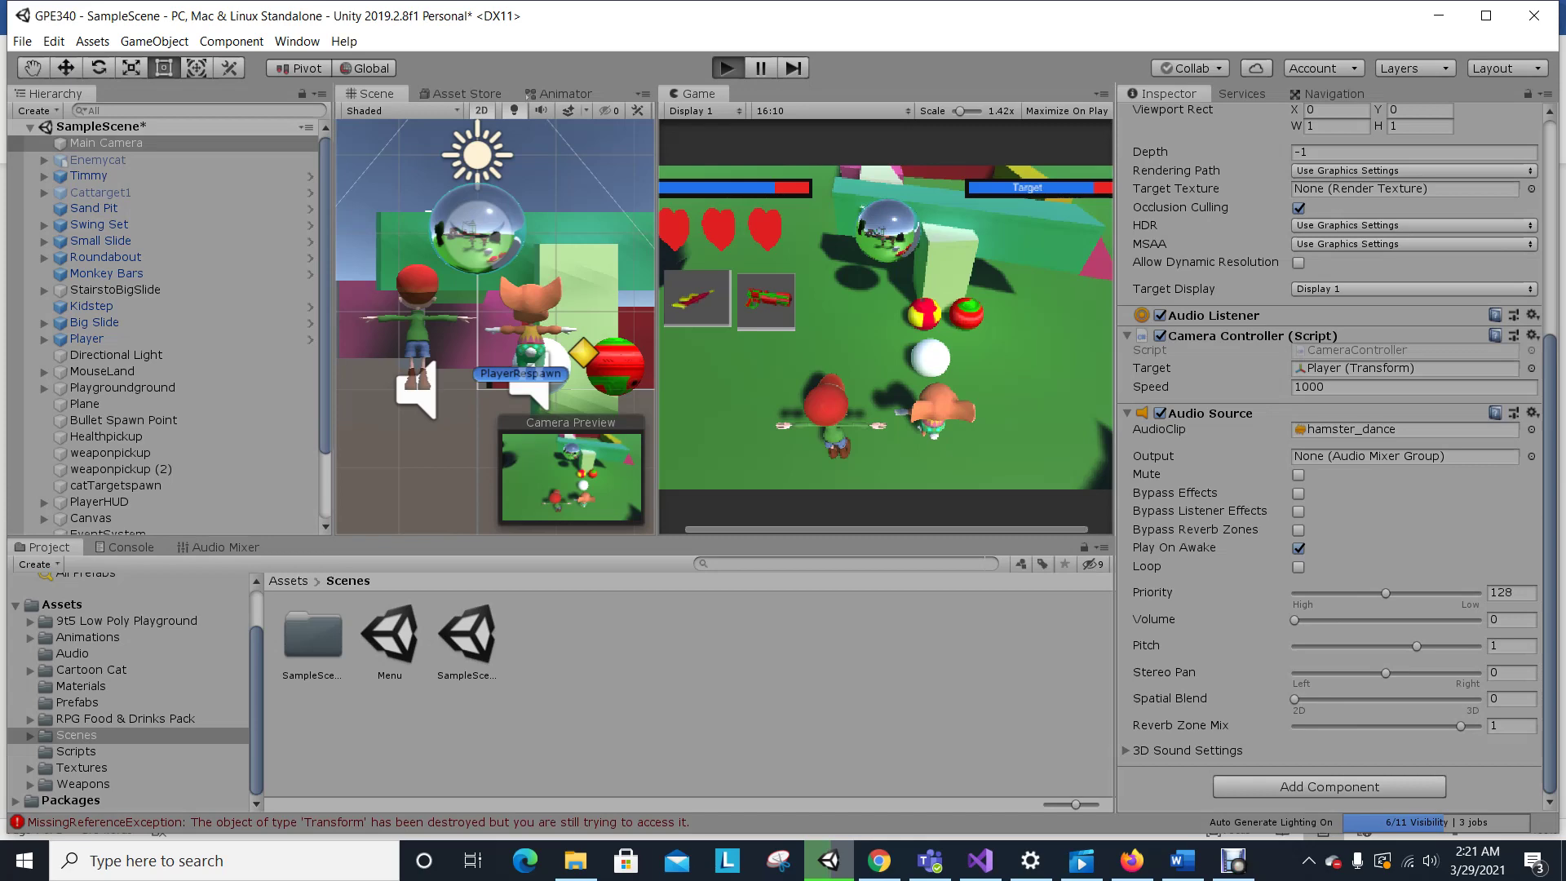
pyautogui.hotkey('ctrl', 'p')
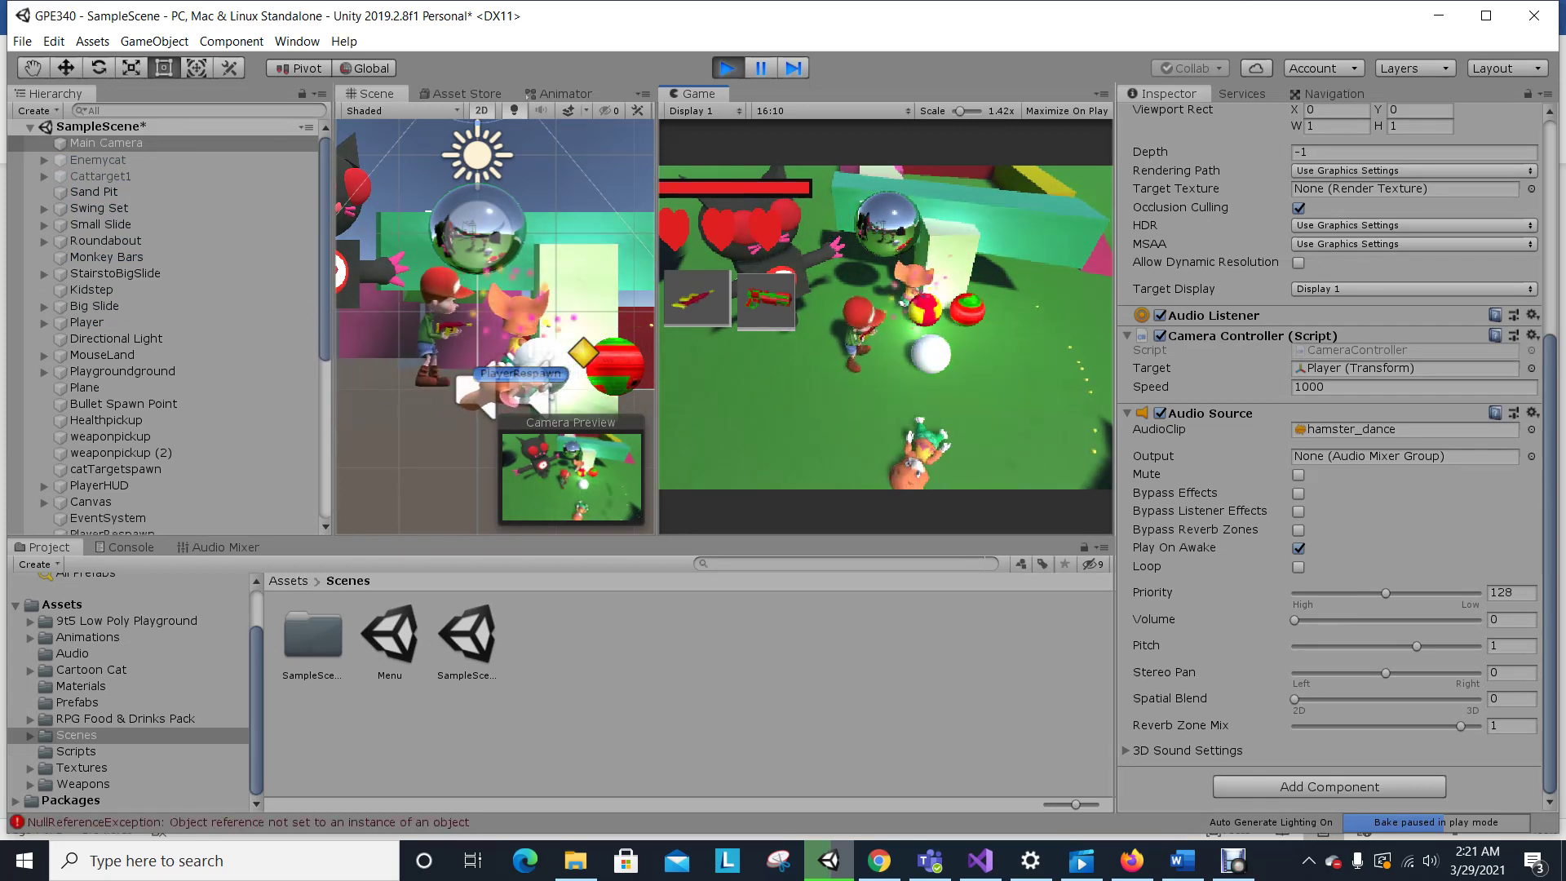
pyautogui.hotkey('ctrl', 'p')
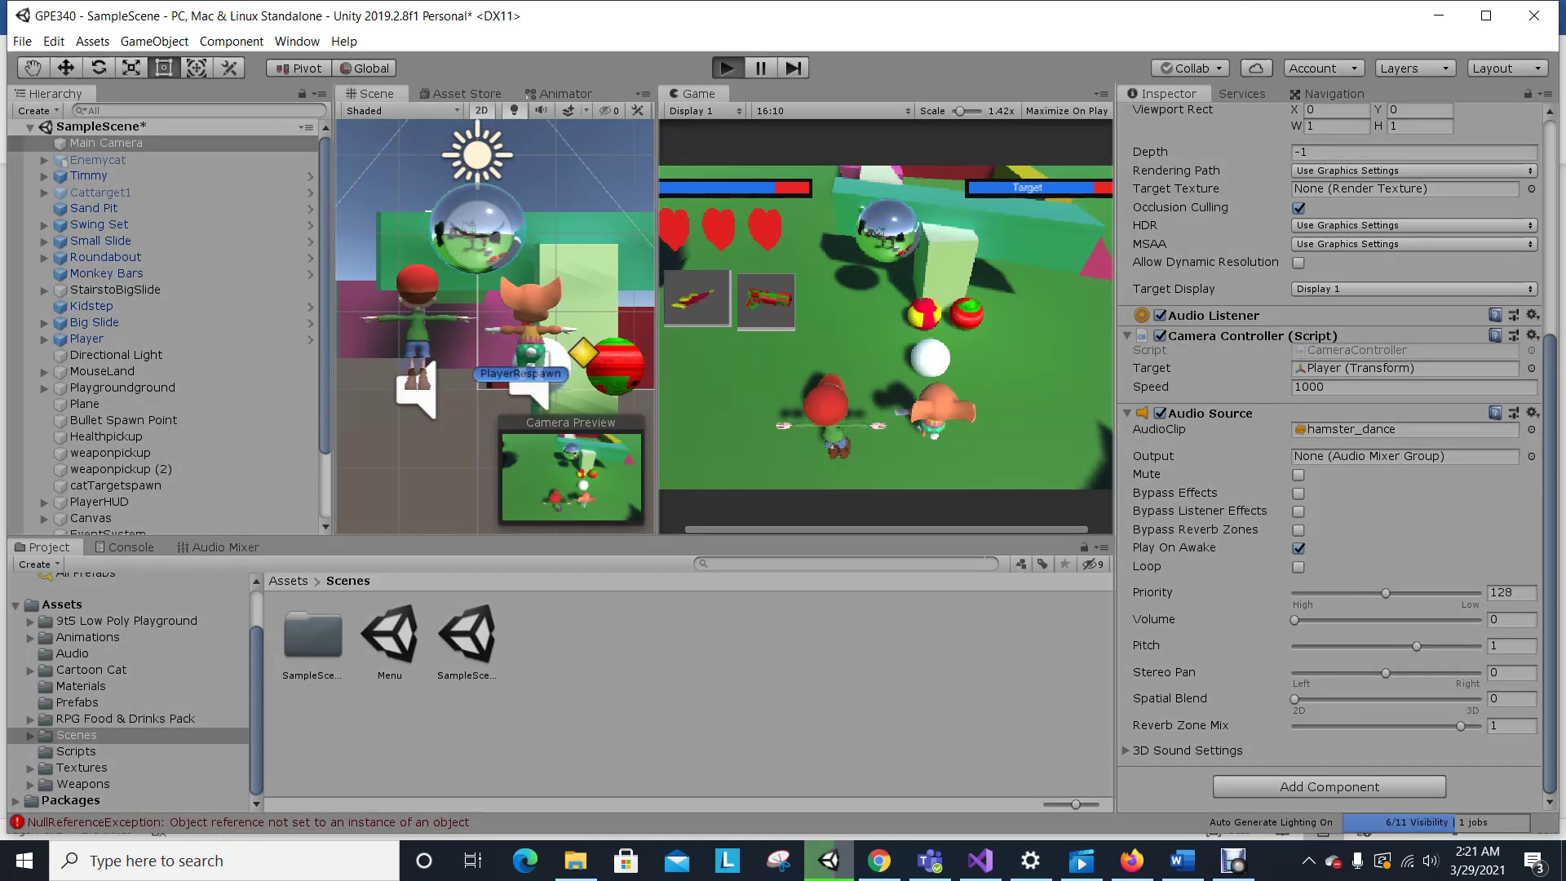
pyautogui.hotkey('ctrl', 'p')
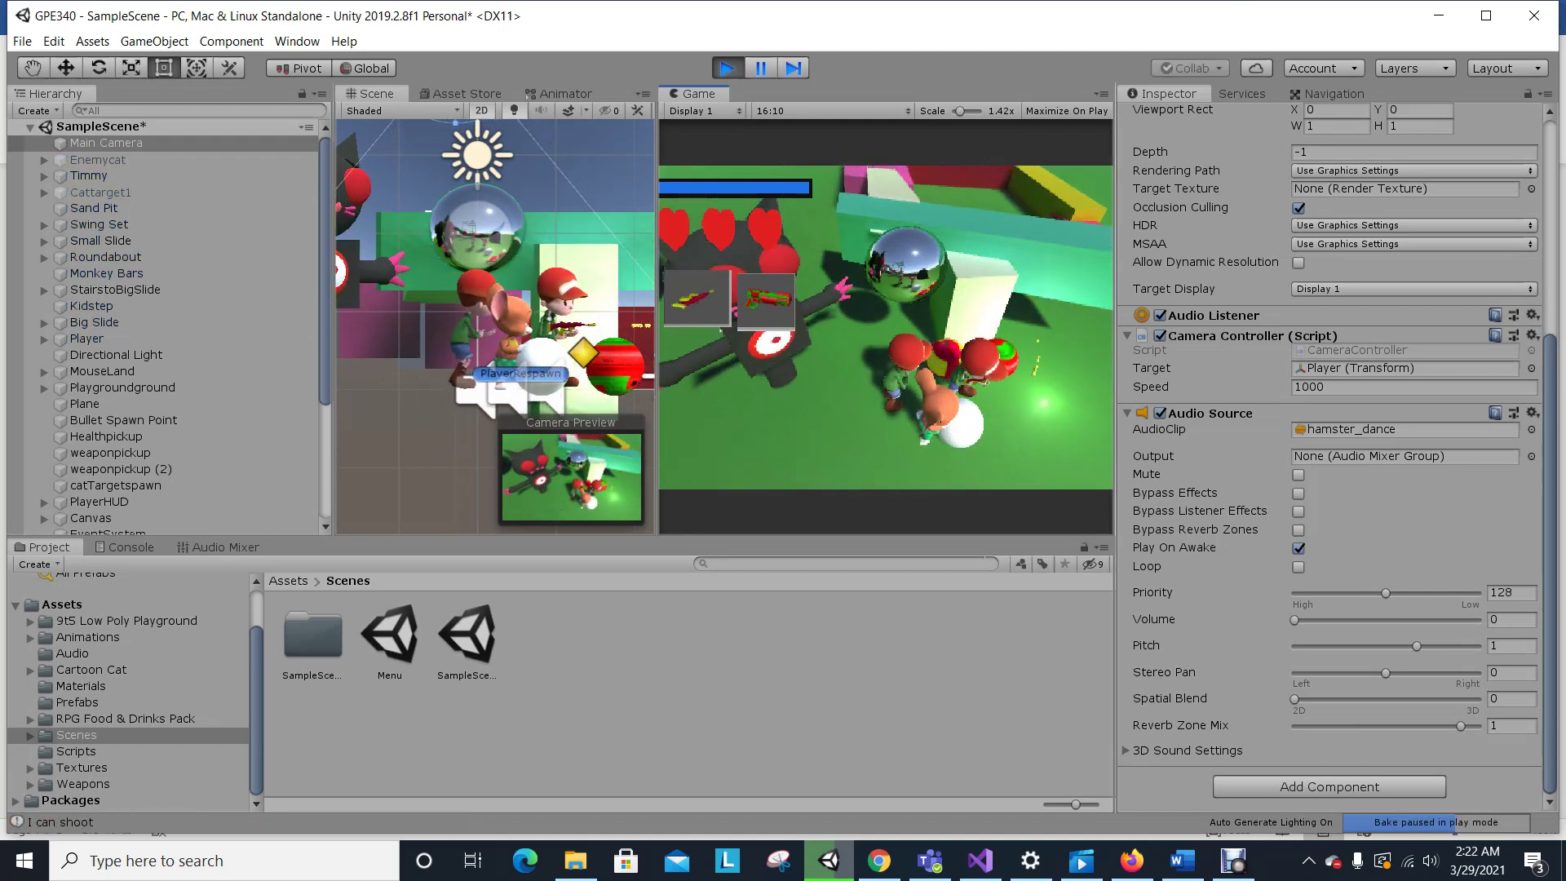
pyautogui.press('space')
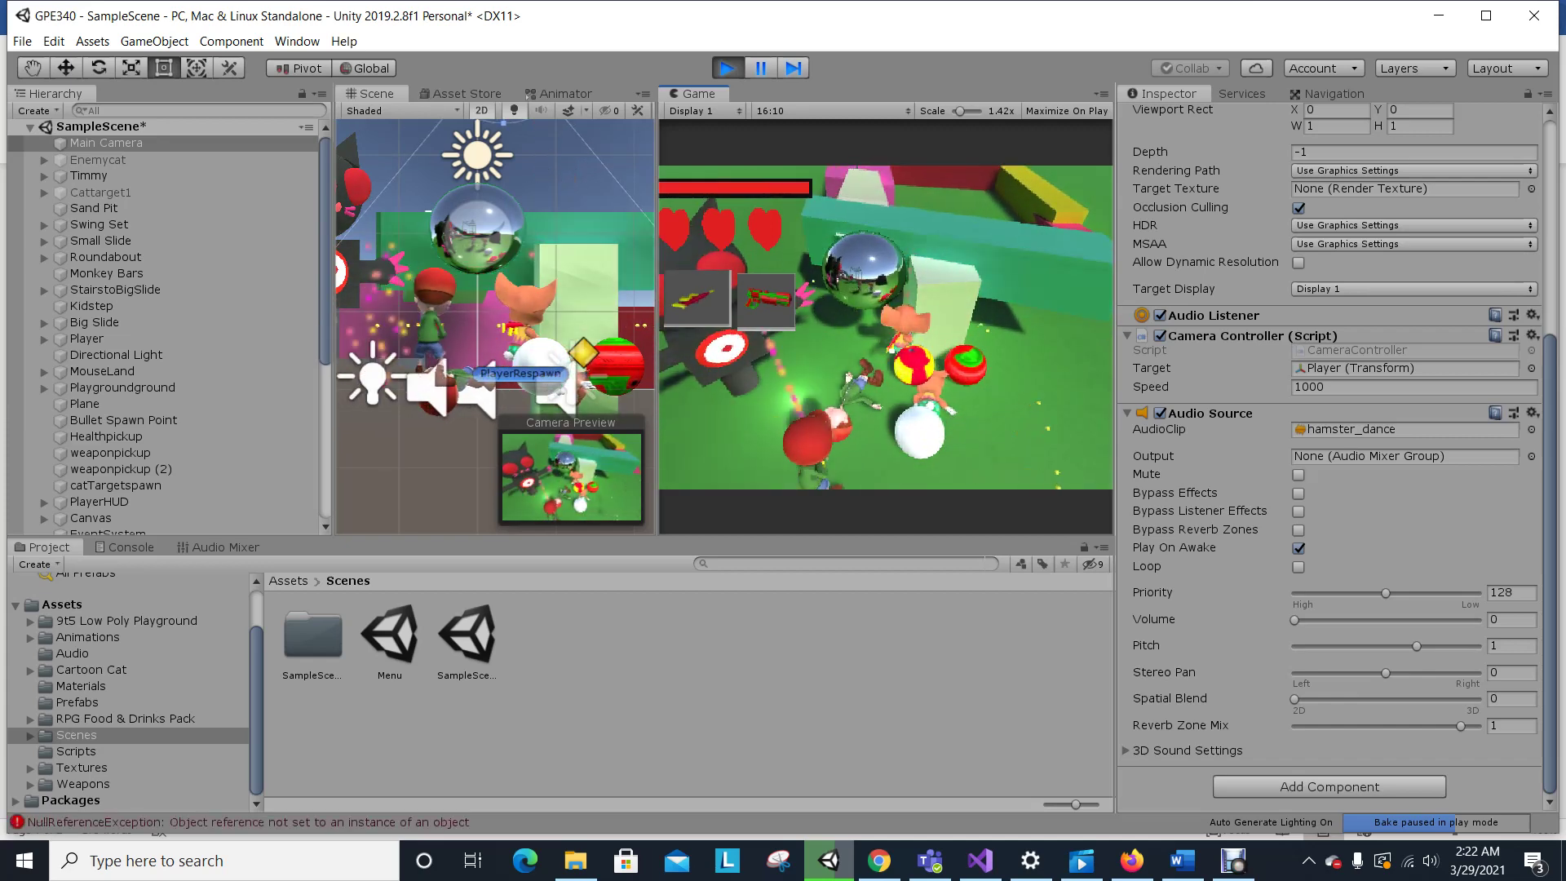
pyautogui.hotkey('ctrl', 'p')
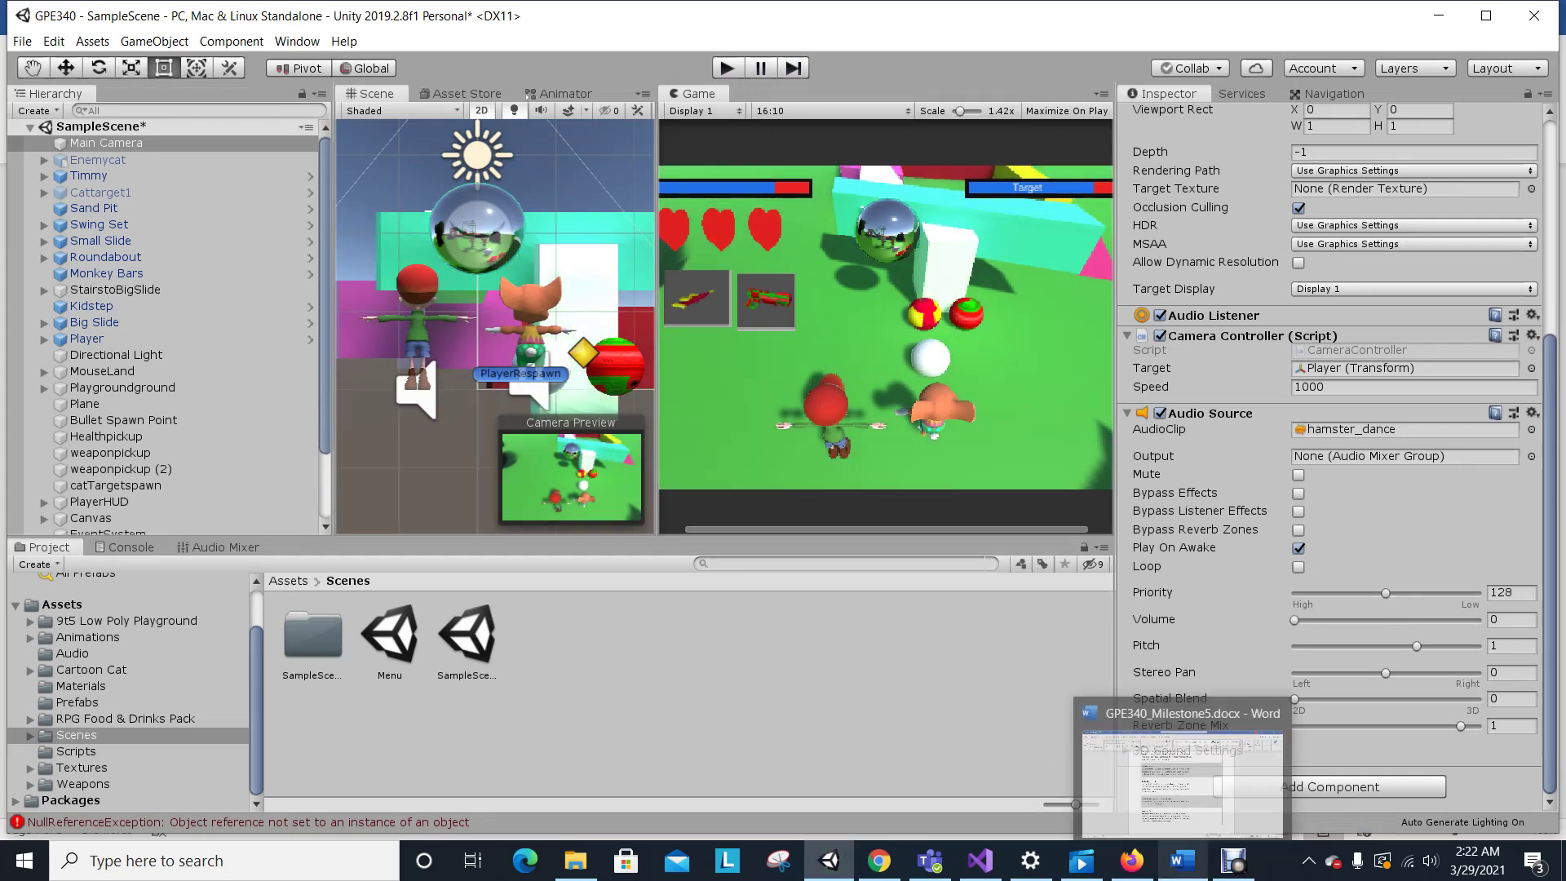
pyautogui.click(1183, 861)
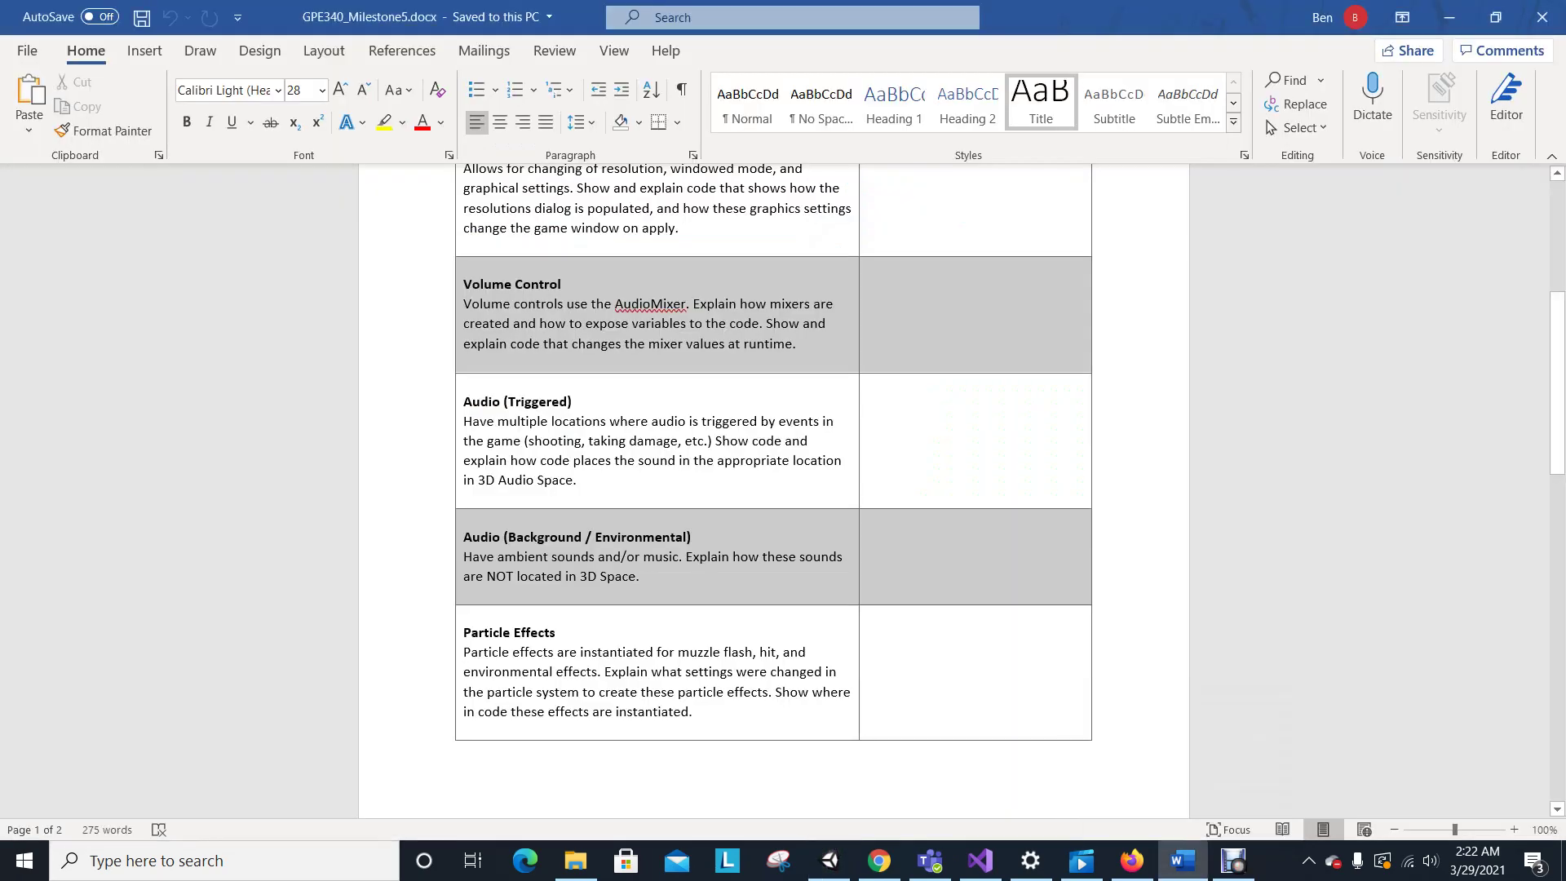
pyautogui.scroll(-5, 773, 489)
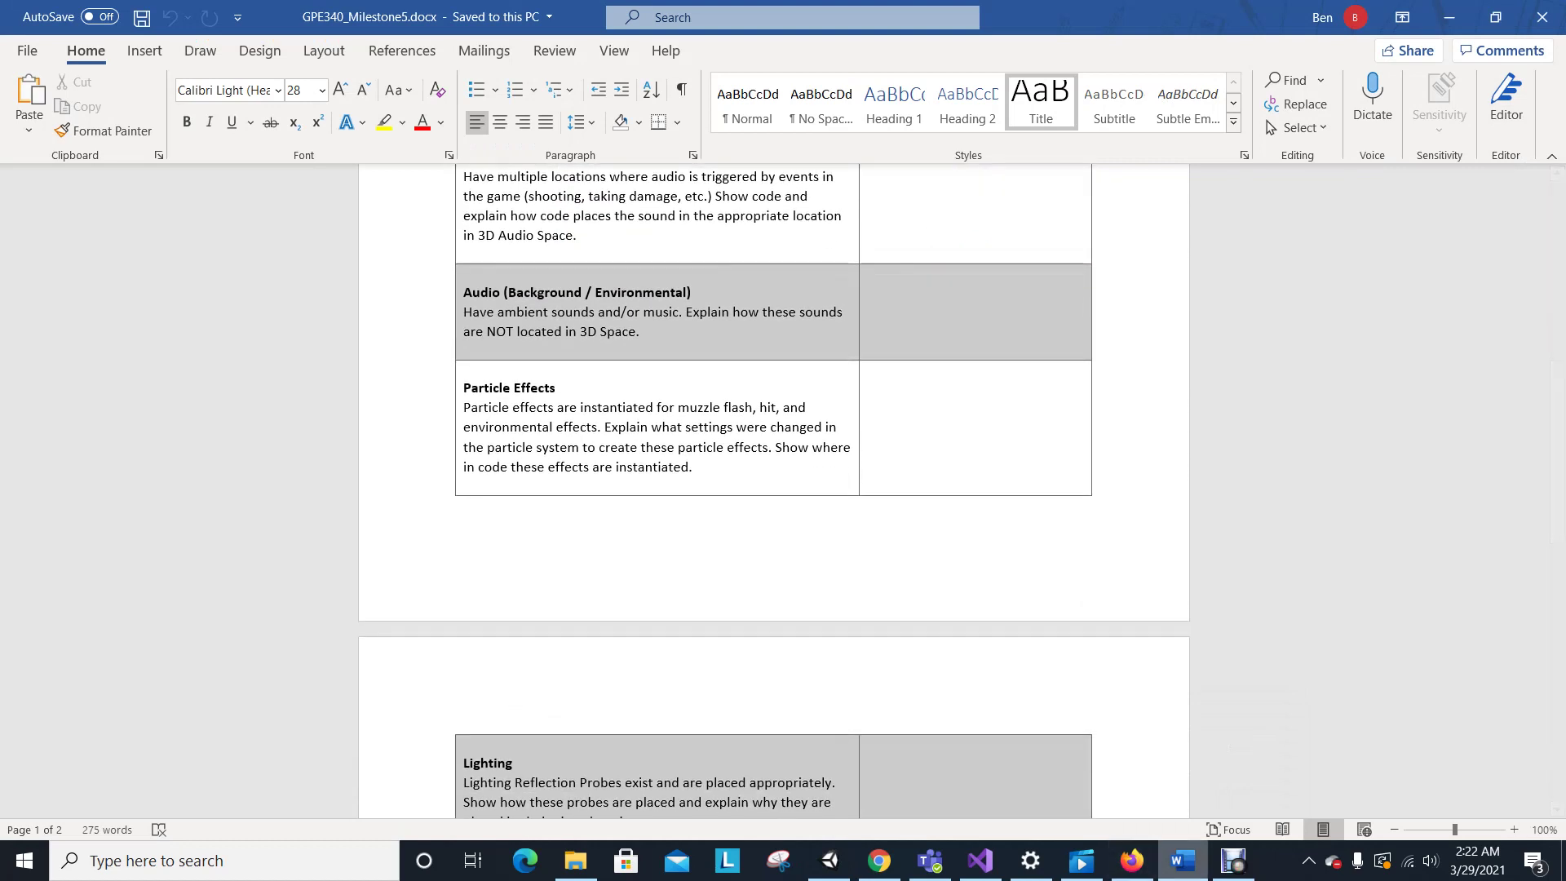
pyautogui.moveTo(980, 860)
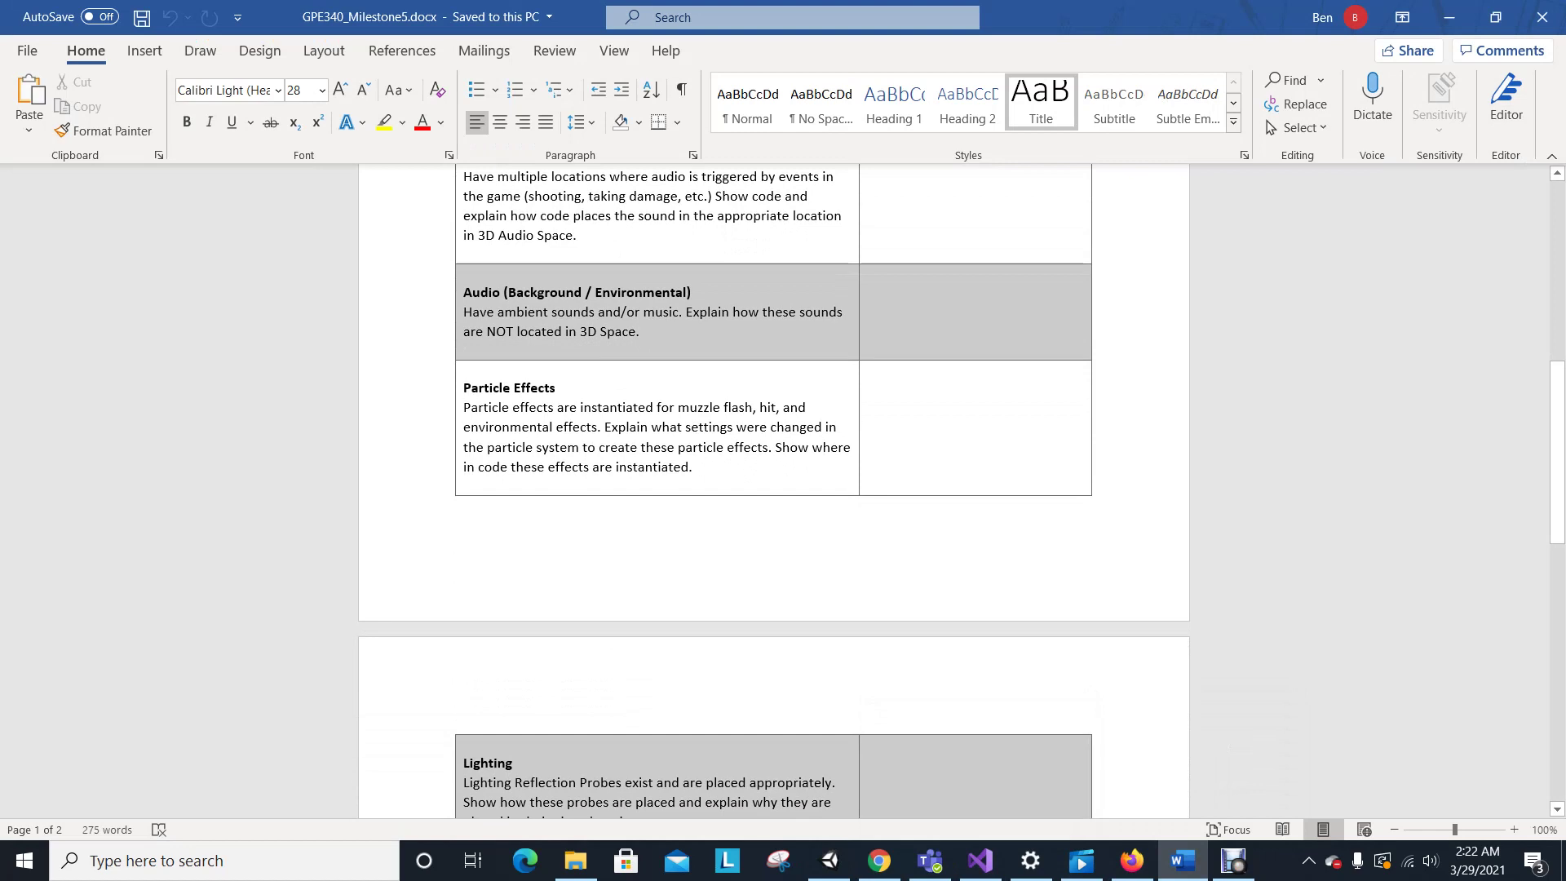
pyautogui.scroll(-2, 773, 489)
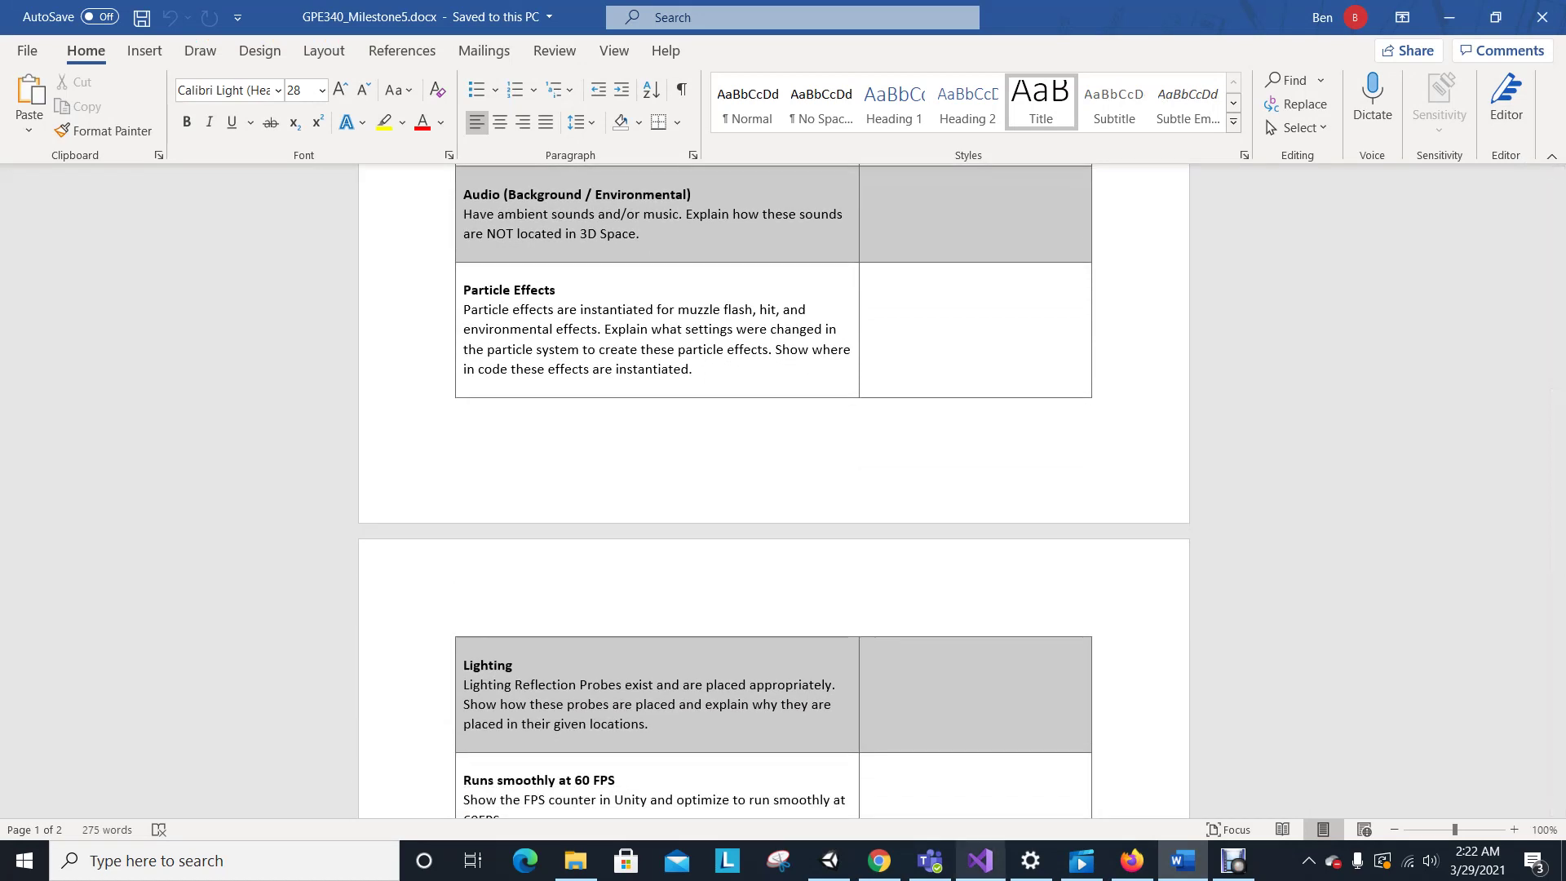
pyautogui.moveTo(830, 860)
pyautogui.click(828, 779)
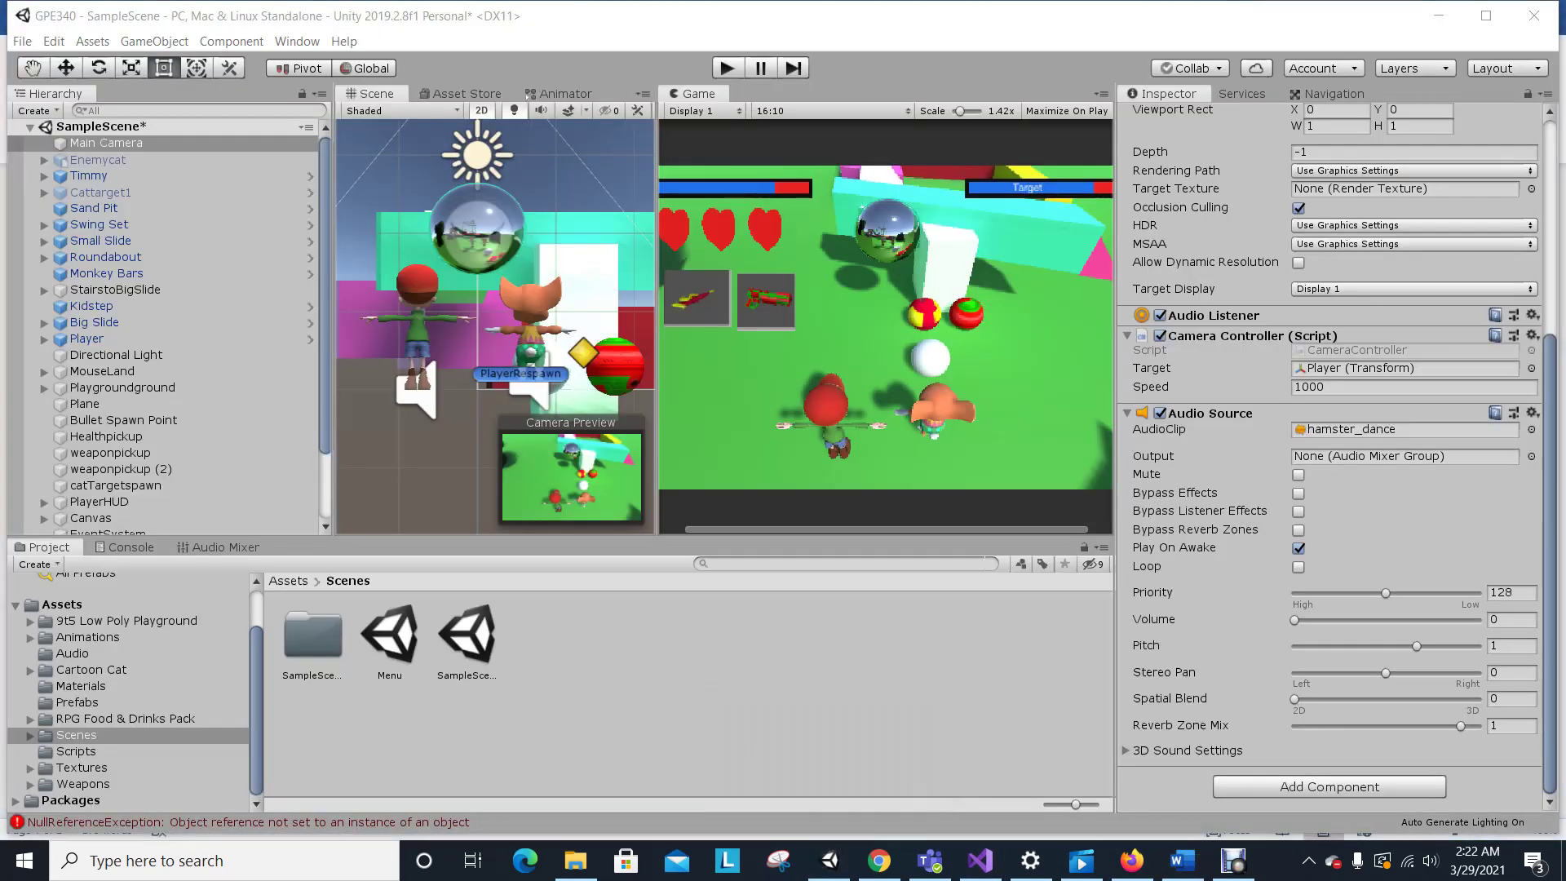
# Start the game with Play, watch it, then bring up PickUp.cs in Visual Studio.
pyautogui.click(728, 68)
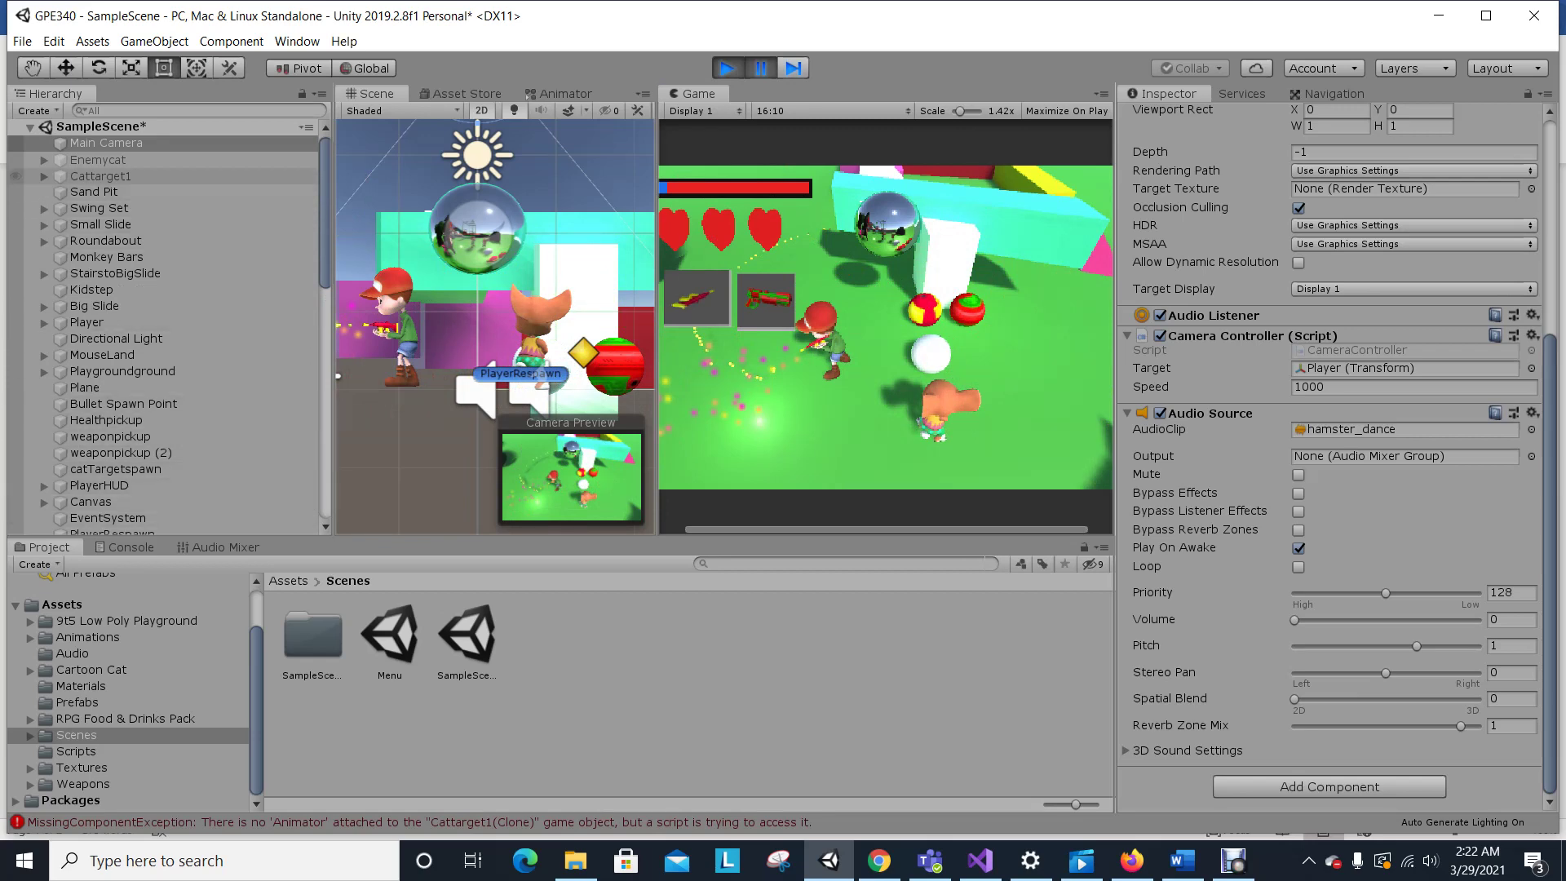
pyautogui.scroll(-5, 163, 501)
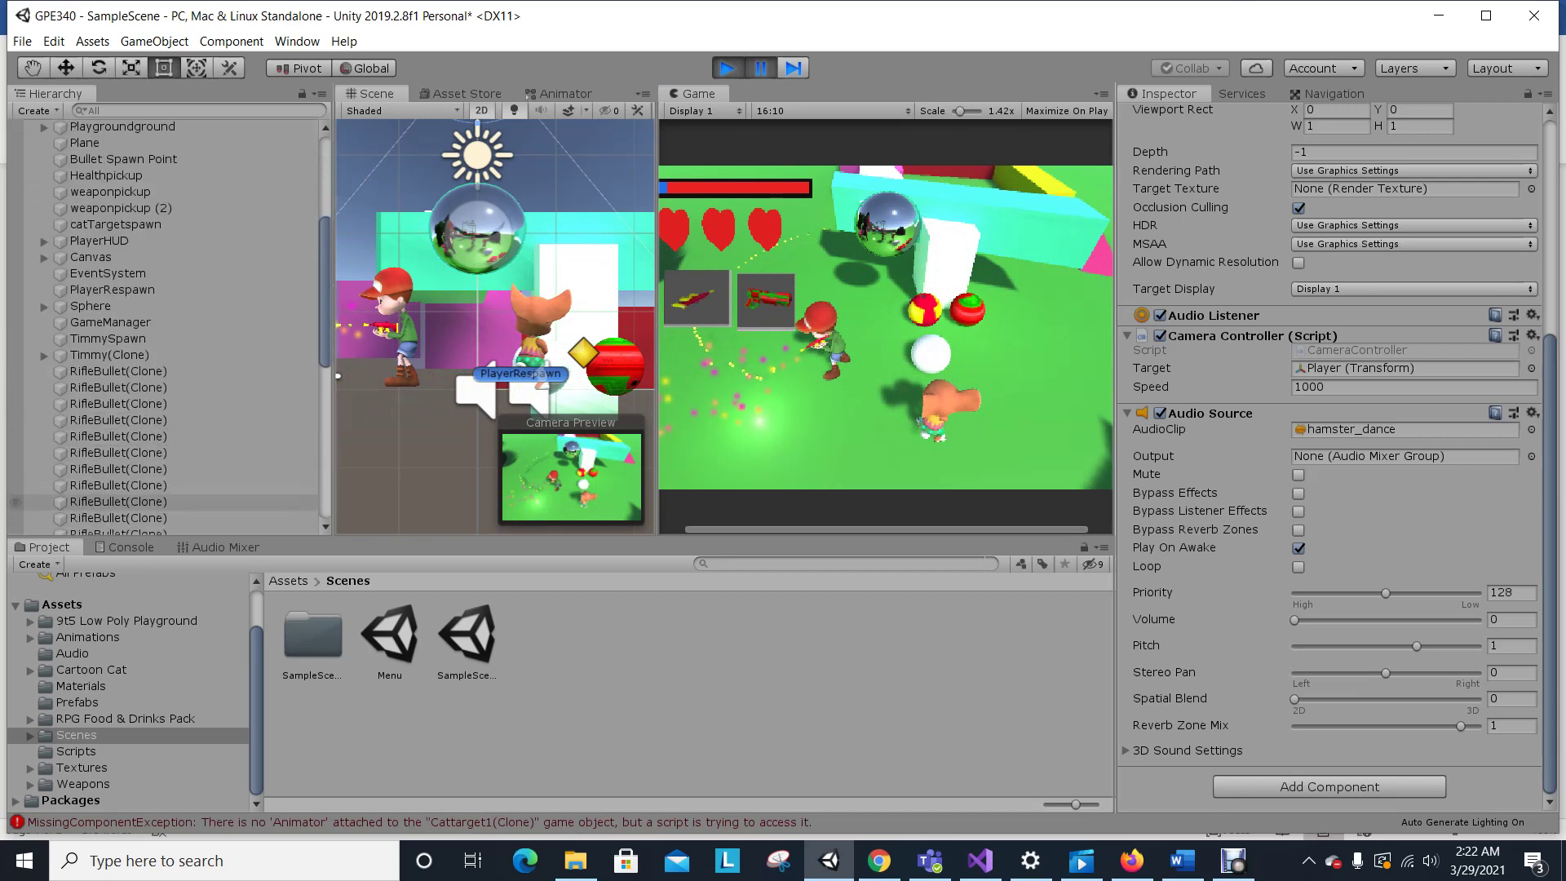
pyautogui.scroll(5, 163, 502)
pyautogui.scroll(-4, 164, 502)
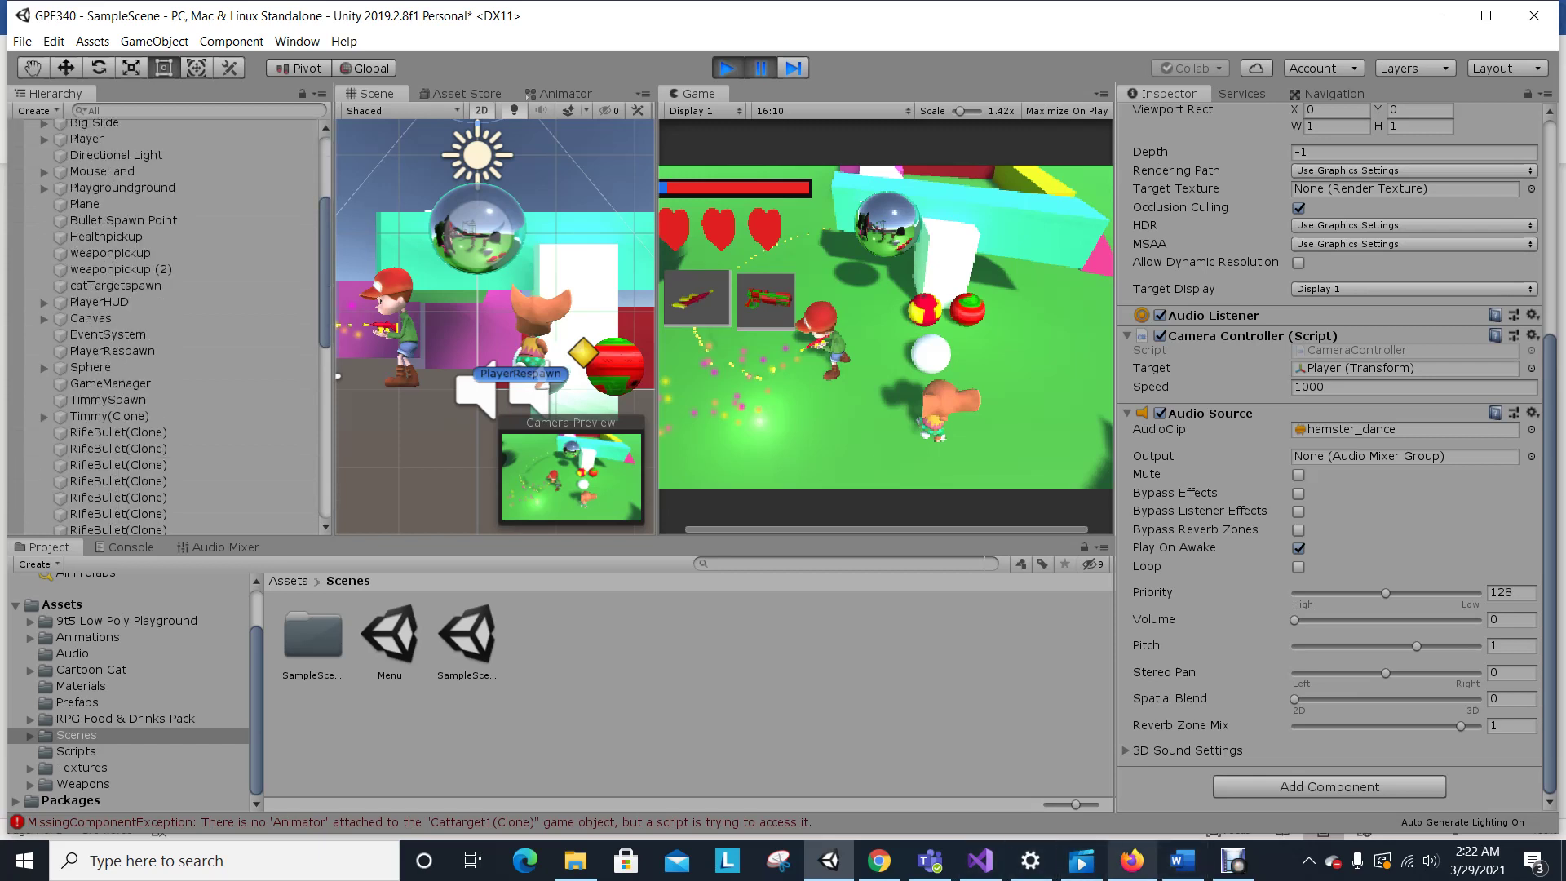
pyautogui.click(979, 859)
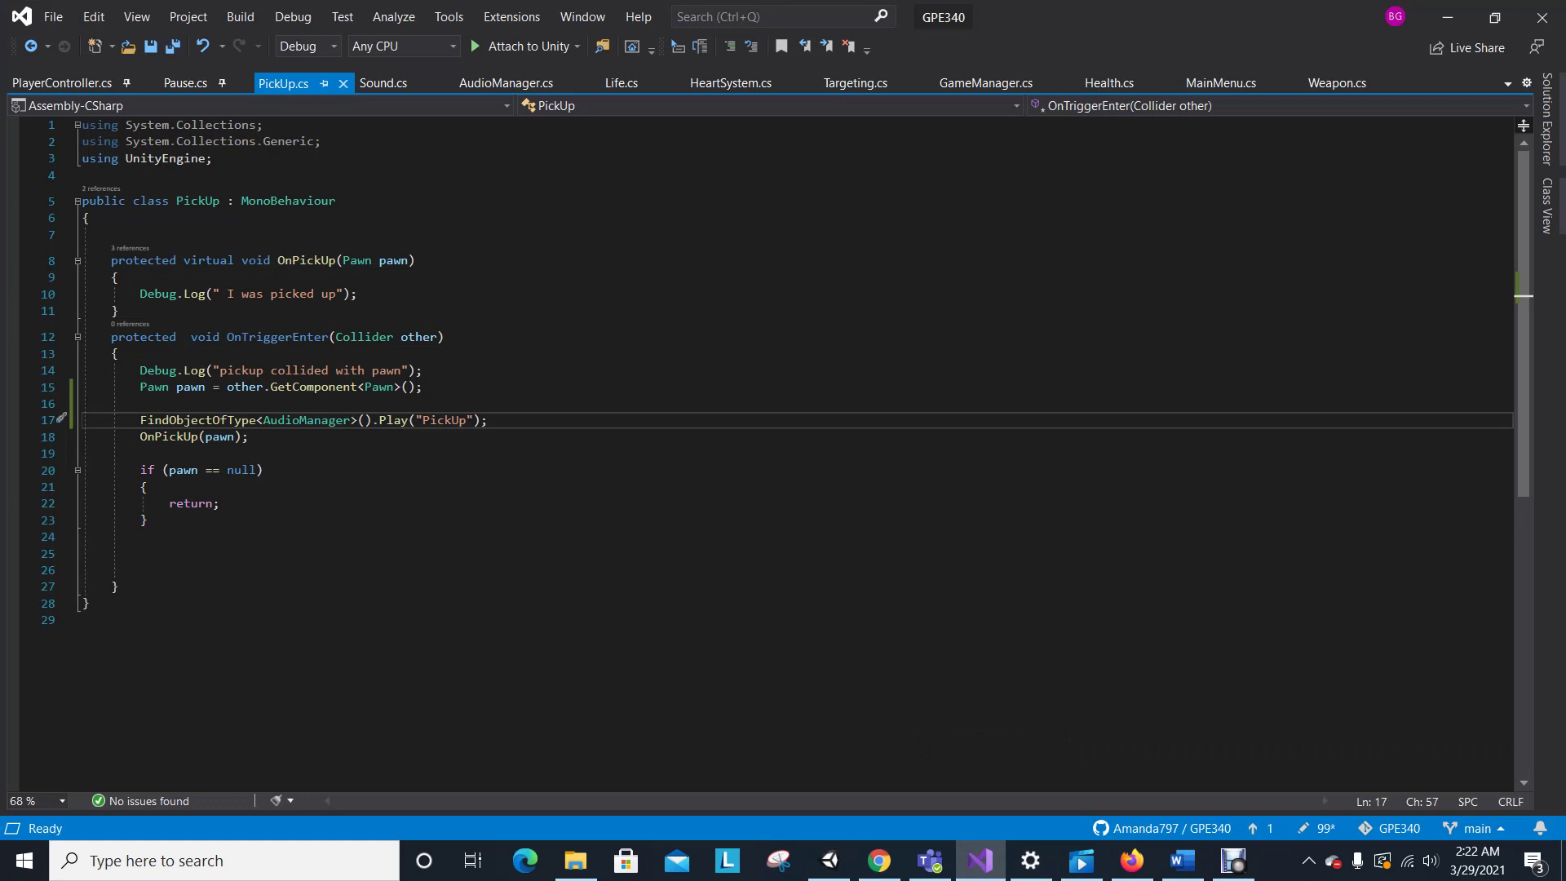
# Browse AudioManager.cs, Sound.cs and Life.cs, ending on Weapon.cs's Shoot method.
pyautogui.click(506, 83)
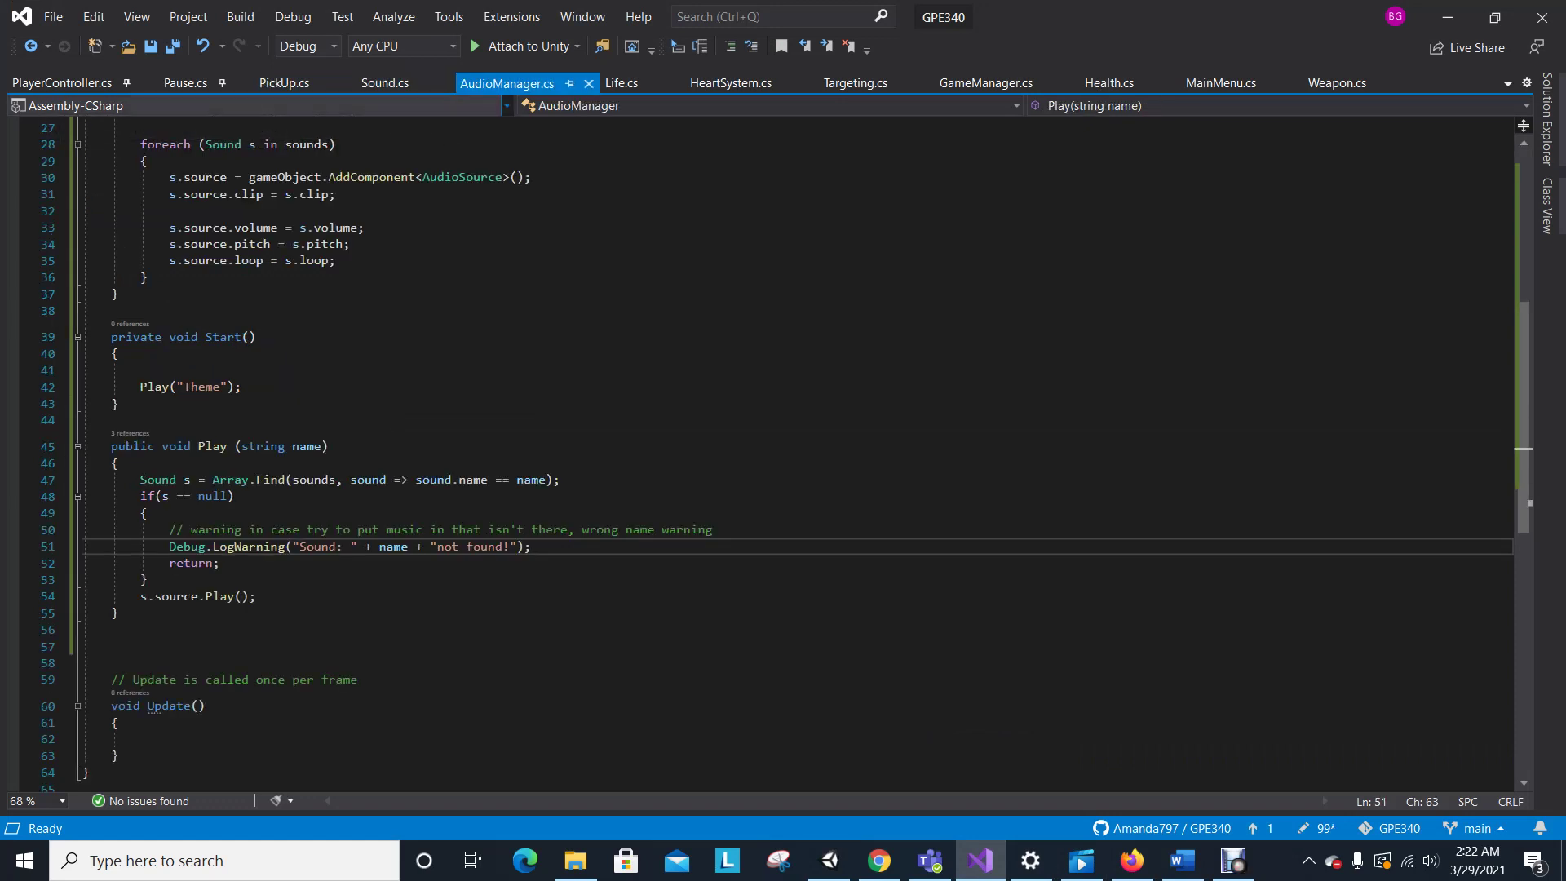
pyautogui.click(384, 82)
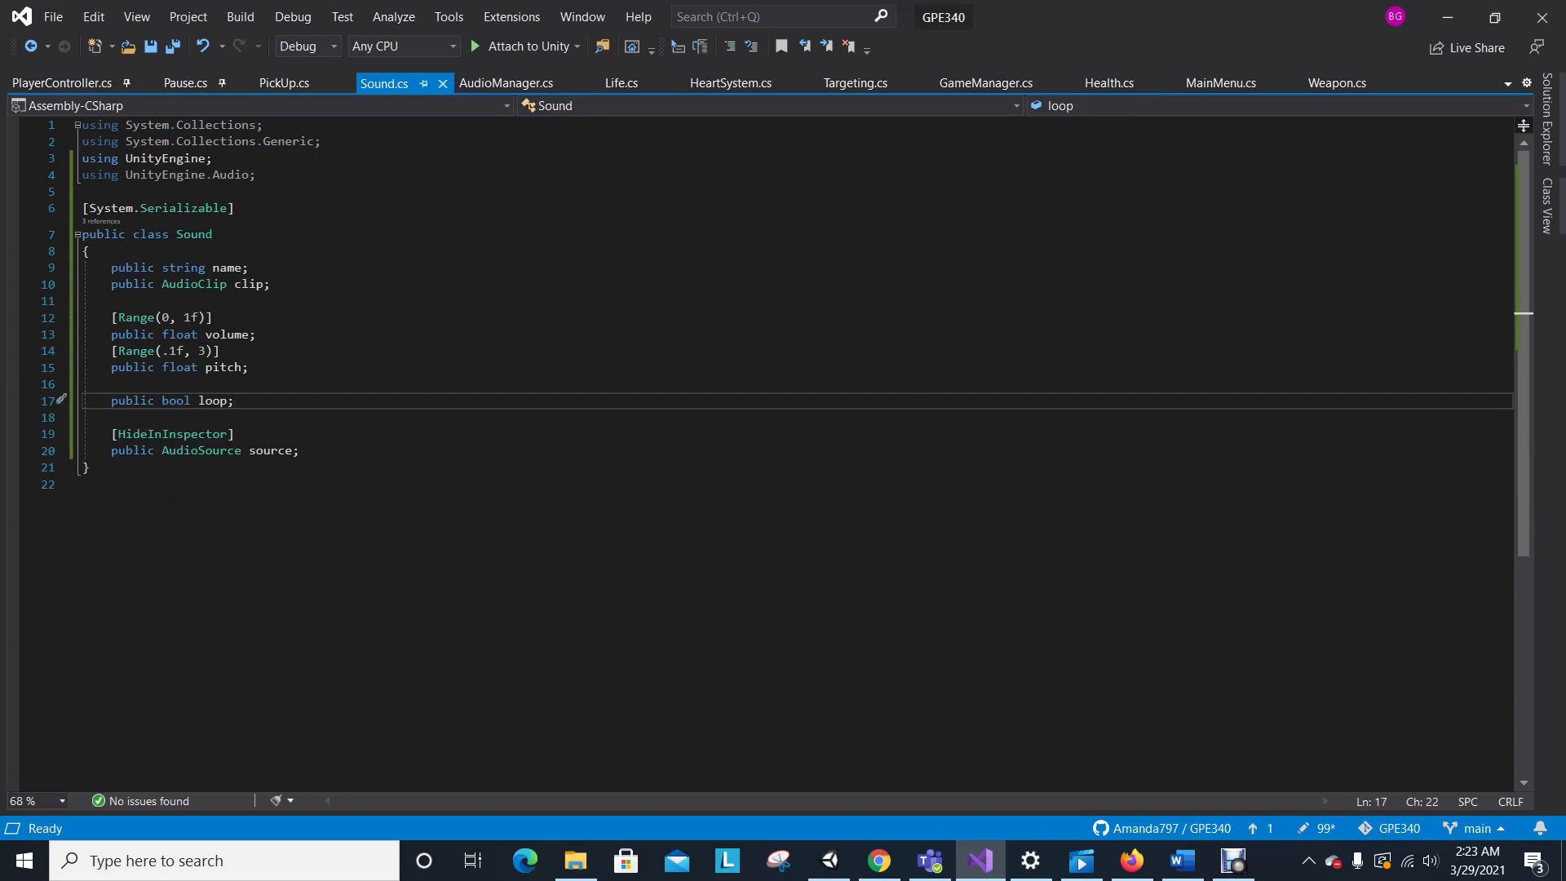
pyautogui.click(622, 82)
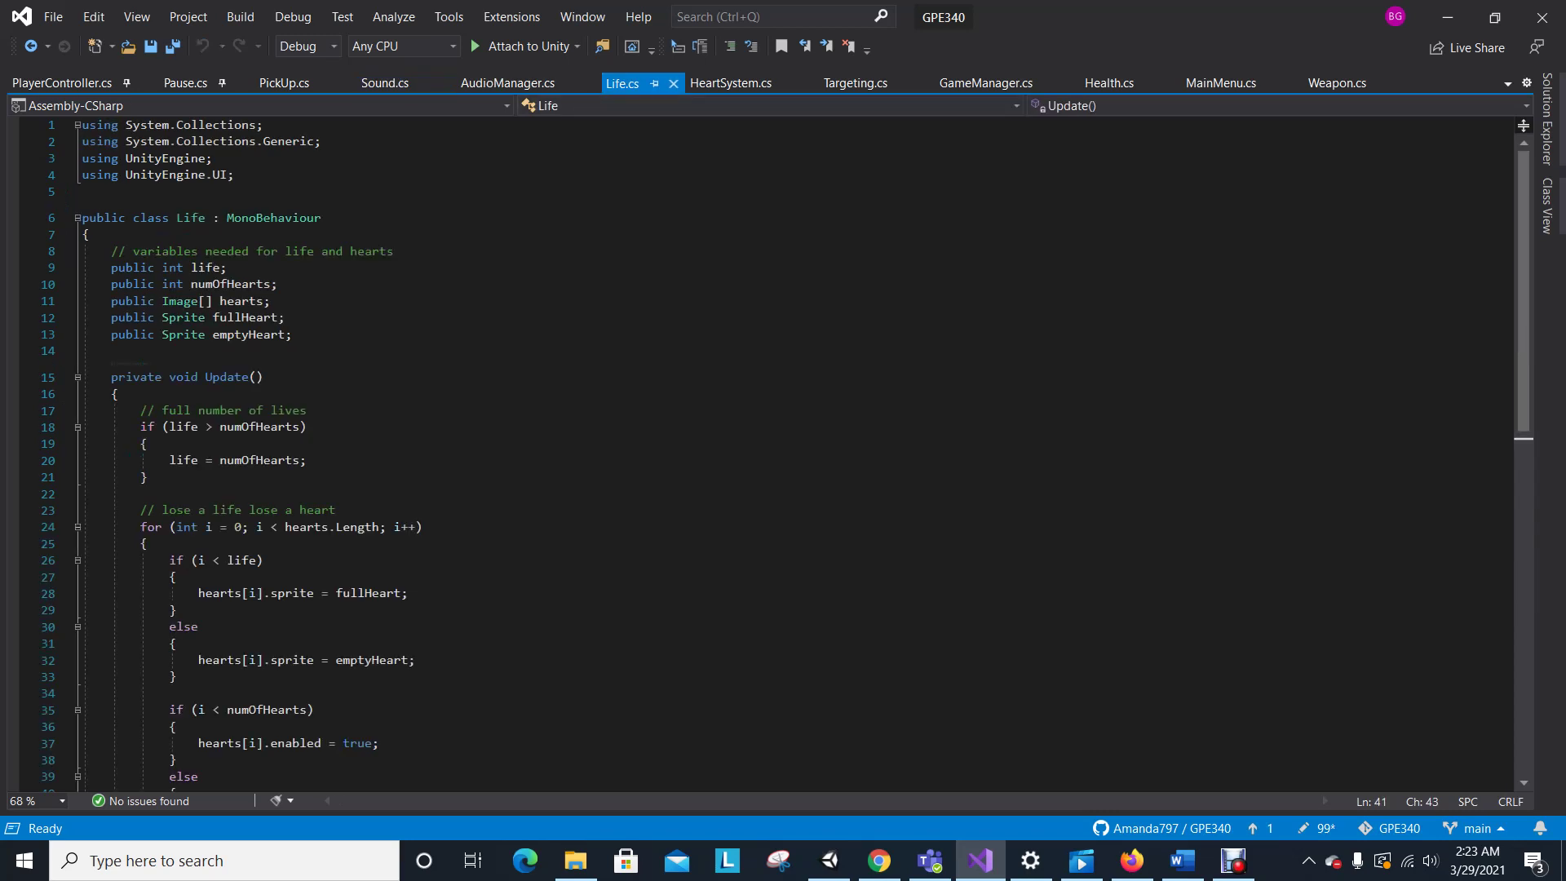
pyautogui.scroll(-3, 763, 454)
pyautogui.scroll(3, 763, 453)
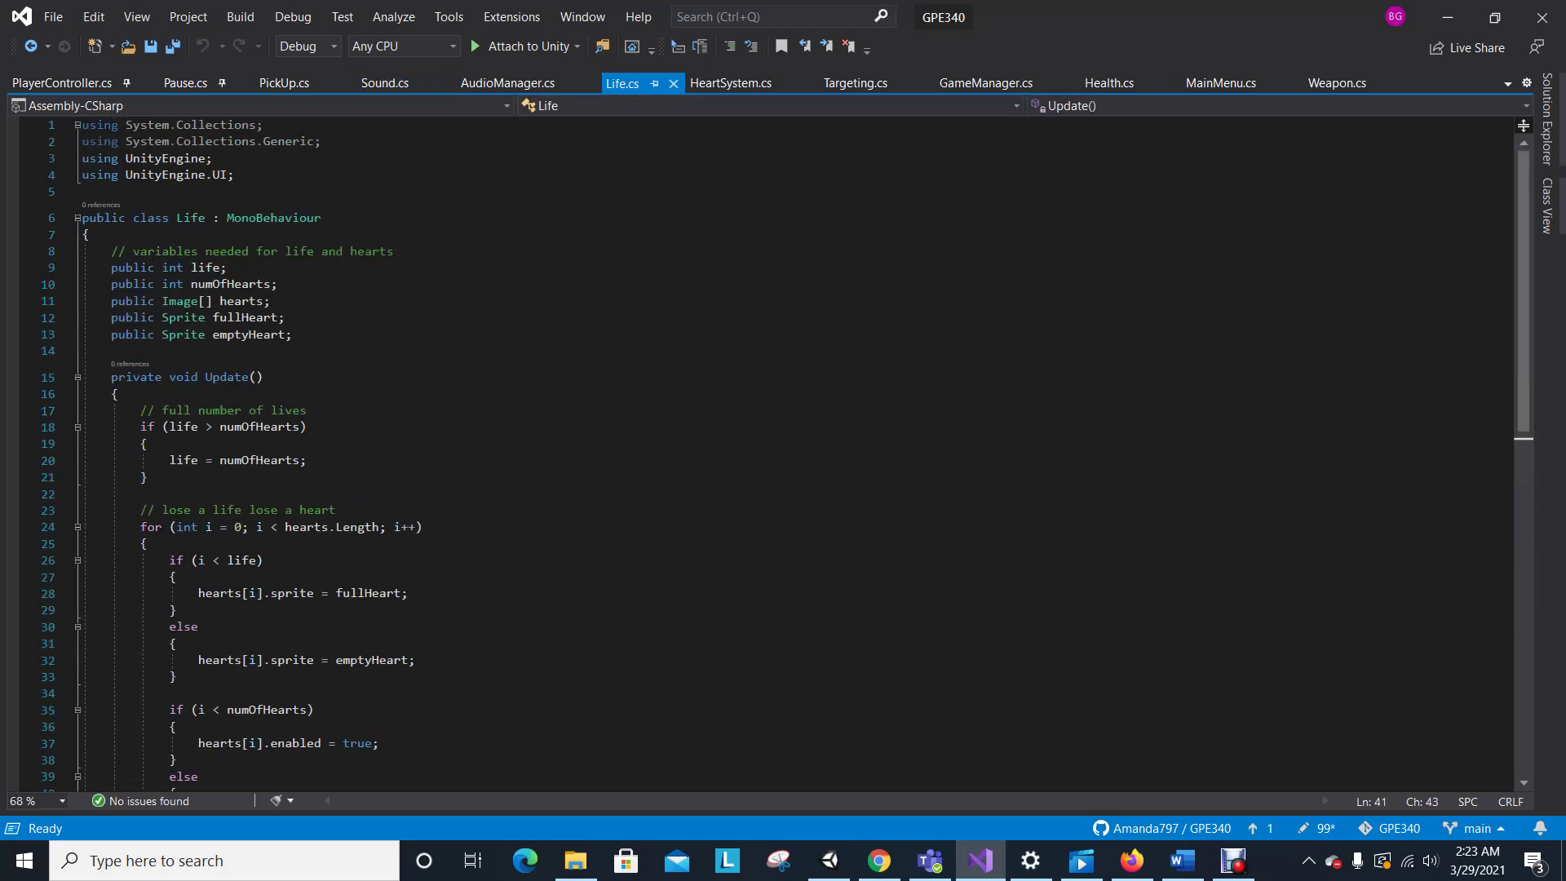
pyautogui.click(1337, 82)
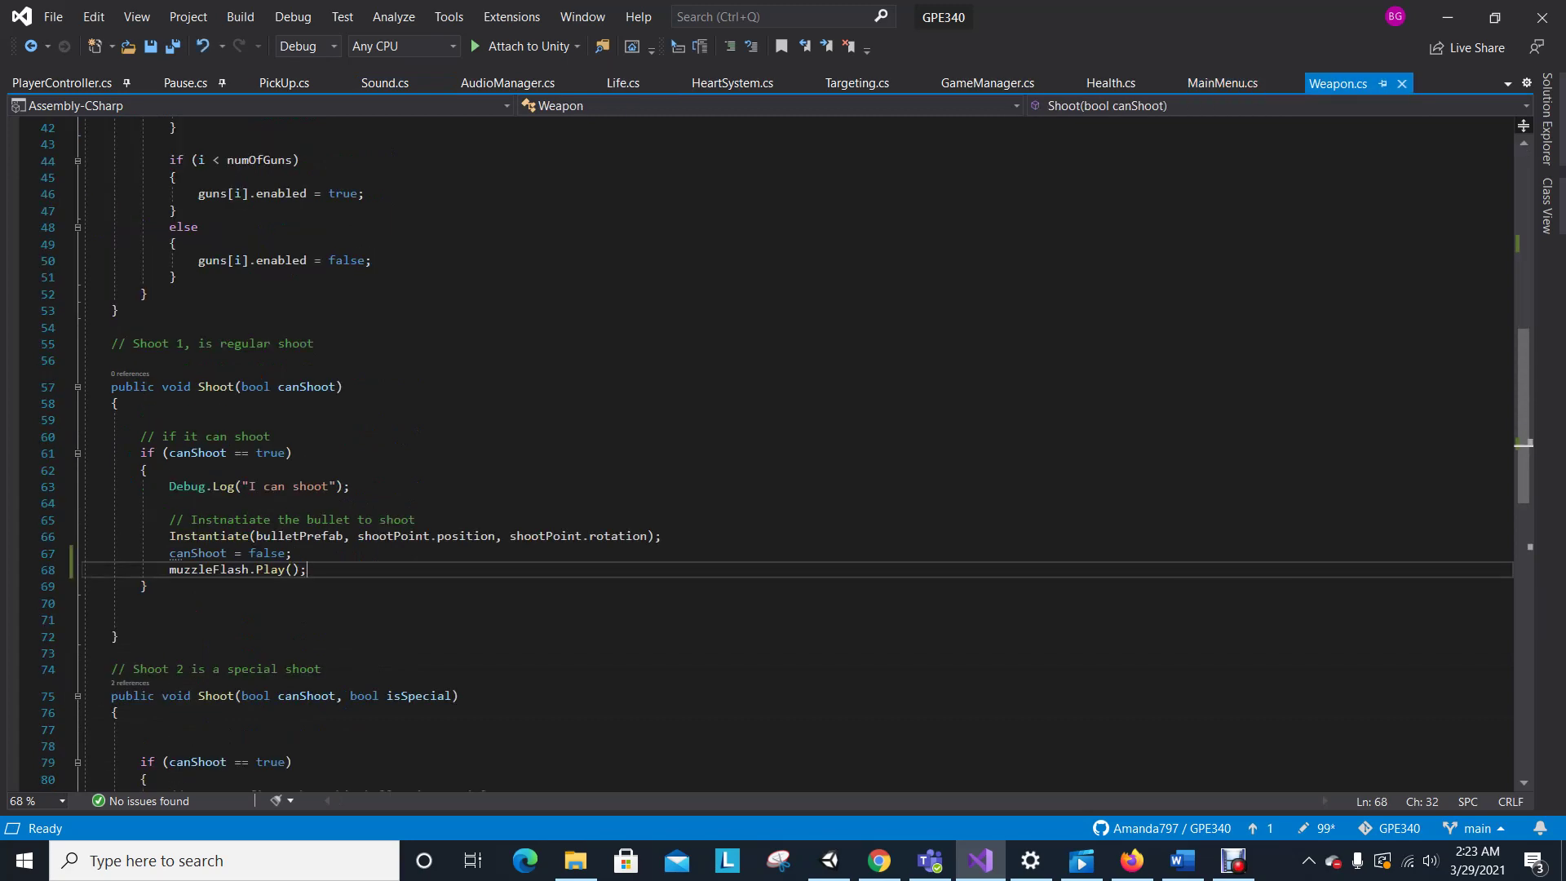
# Scroll Weapon.cs to the muzzleFlash field and muzzleFlash.Play() call, then return to Unity.
pyautogui.scroll(-3, 784, 454)
pyautogui.scroll(3, 783, 454)
pyautogui.scroll(13, 784, 454)
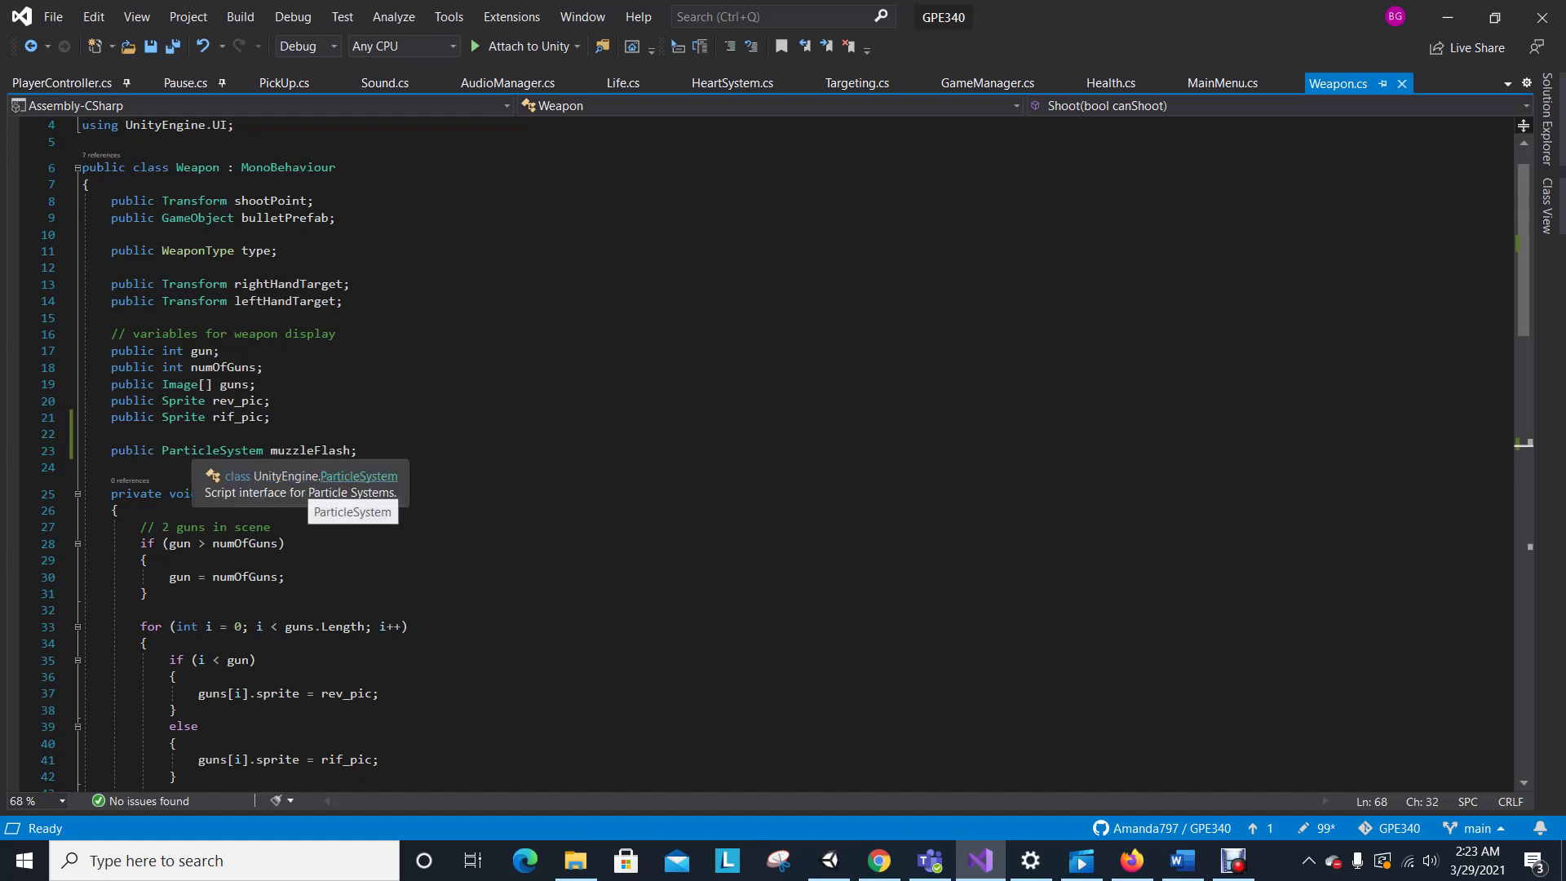
pyautogui.scroll(-4, 310, 493)
pyautogui.scroll(-17, 636, 547)
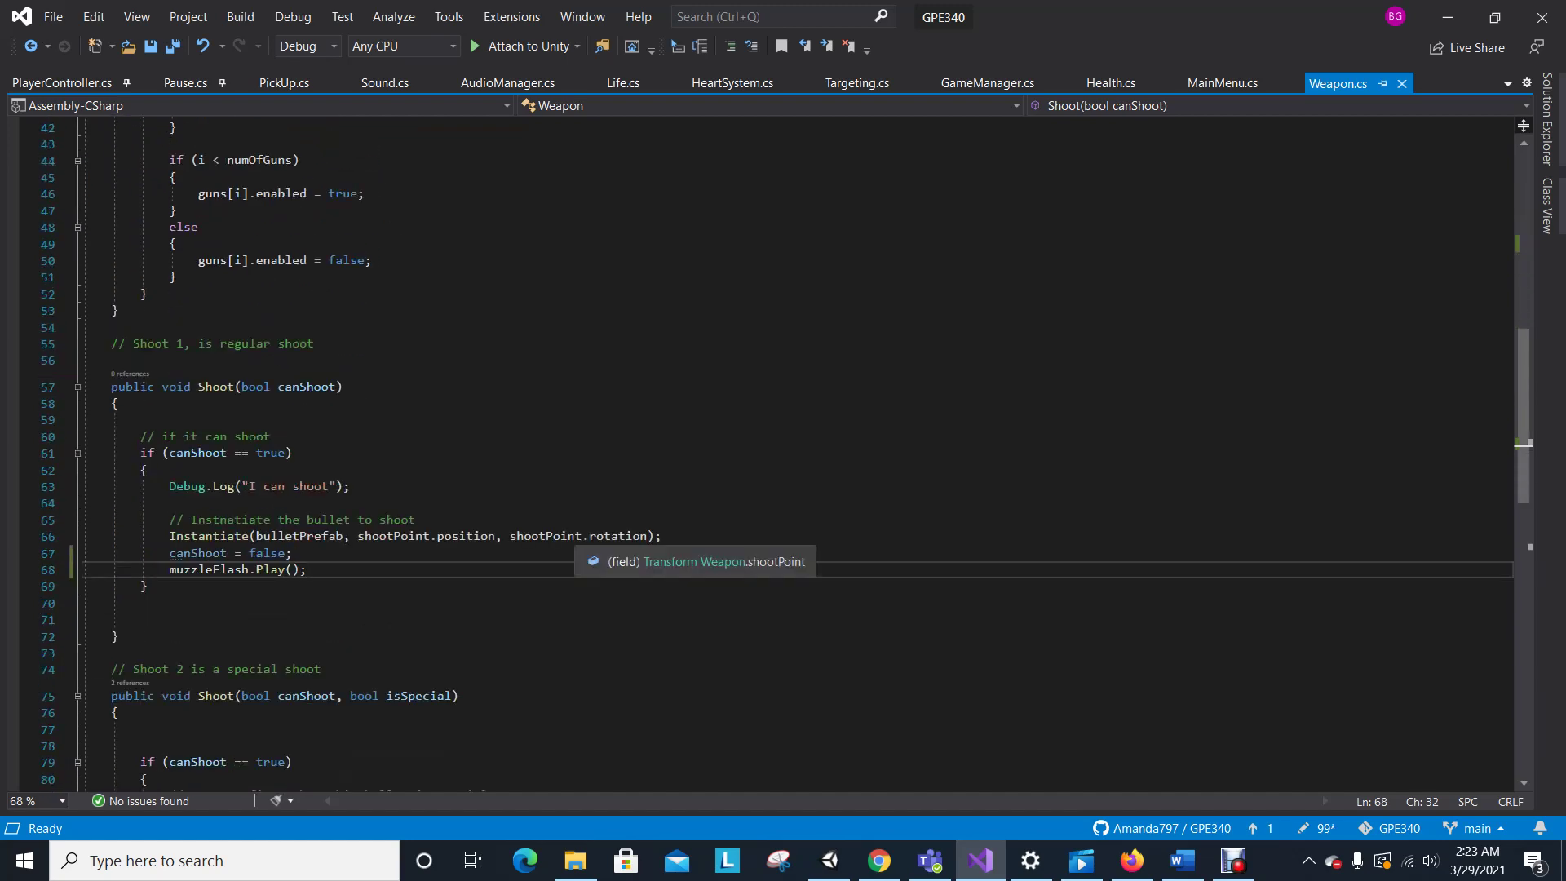
pyautogui.scroll(15, 636, 547)
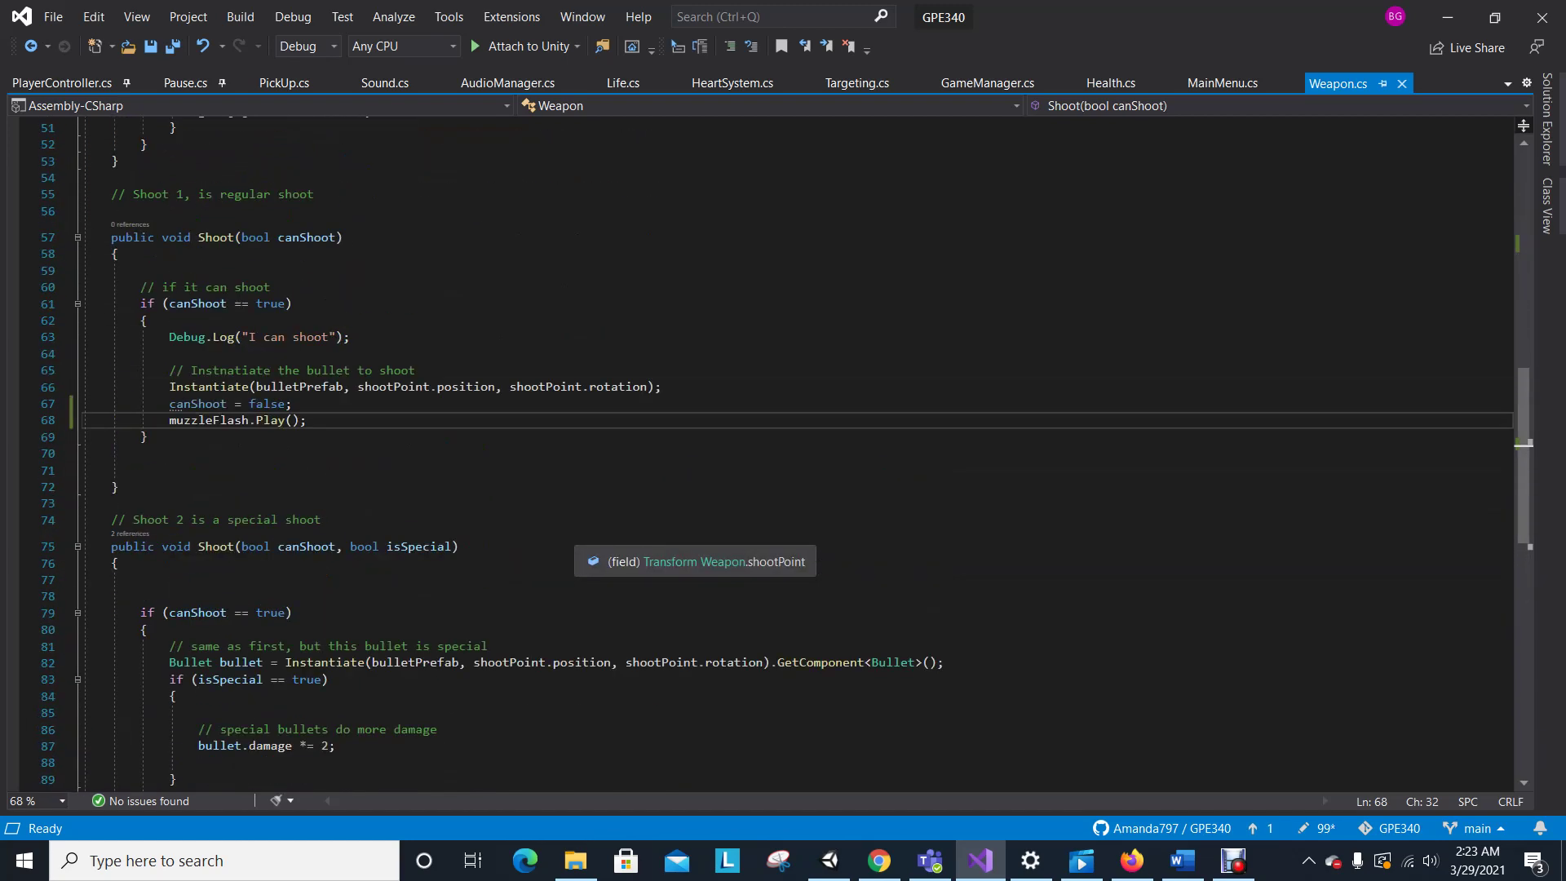
pyautogui.scroll(7, 636, 546)
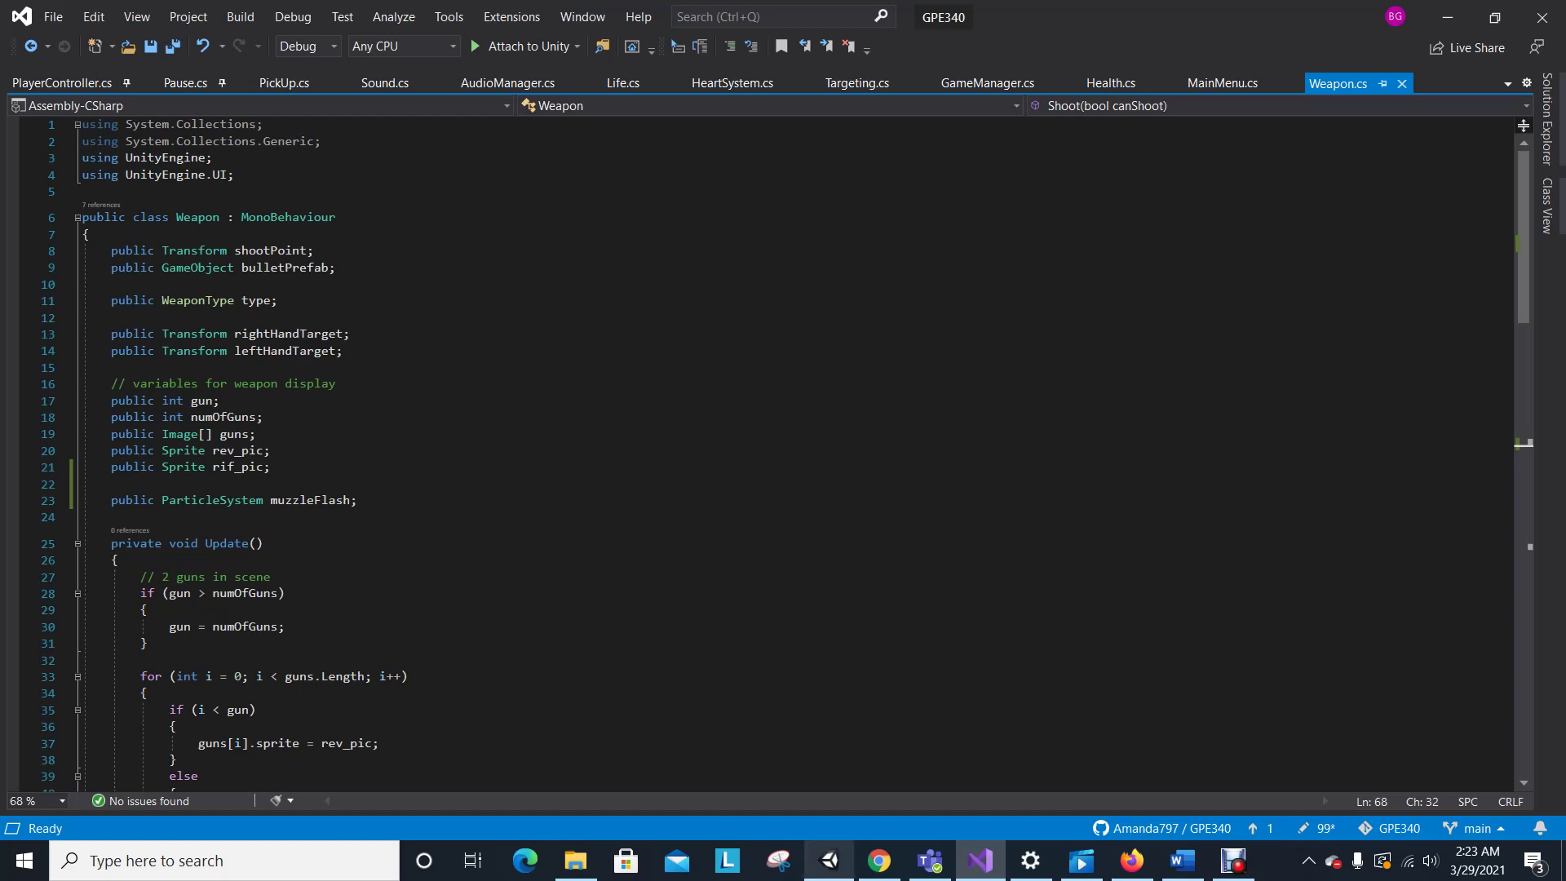
pyautogui.click(828, 861)
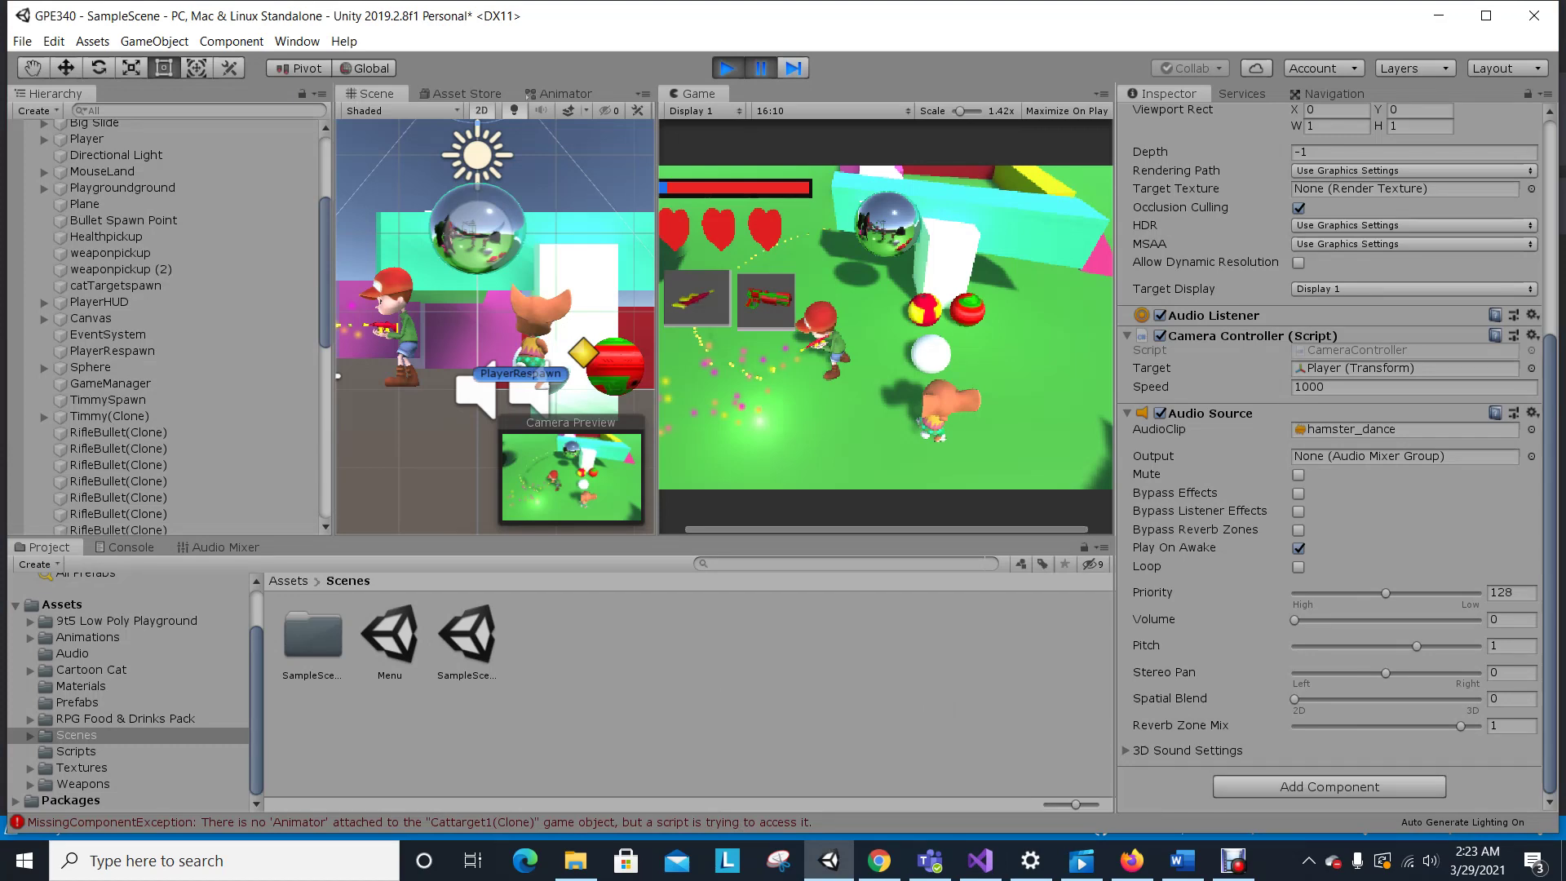
# Stop the game and open the Rifle prefab from the Prefabs folder for editing.
pyautogui.scroll(5, 163, 327)
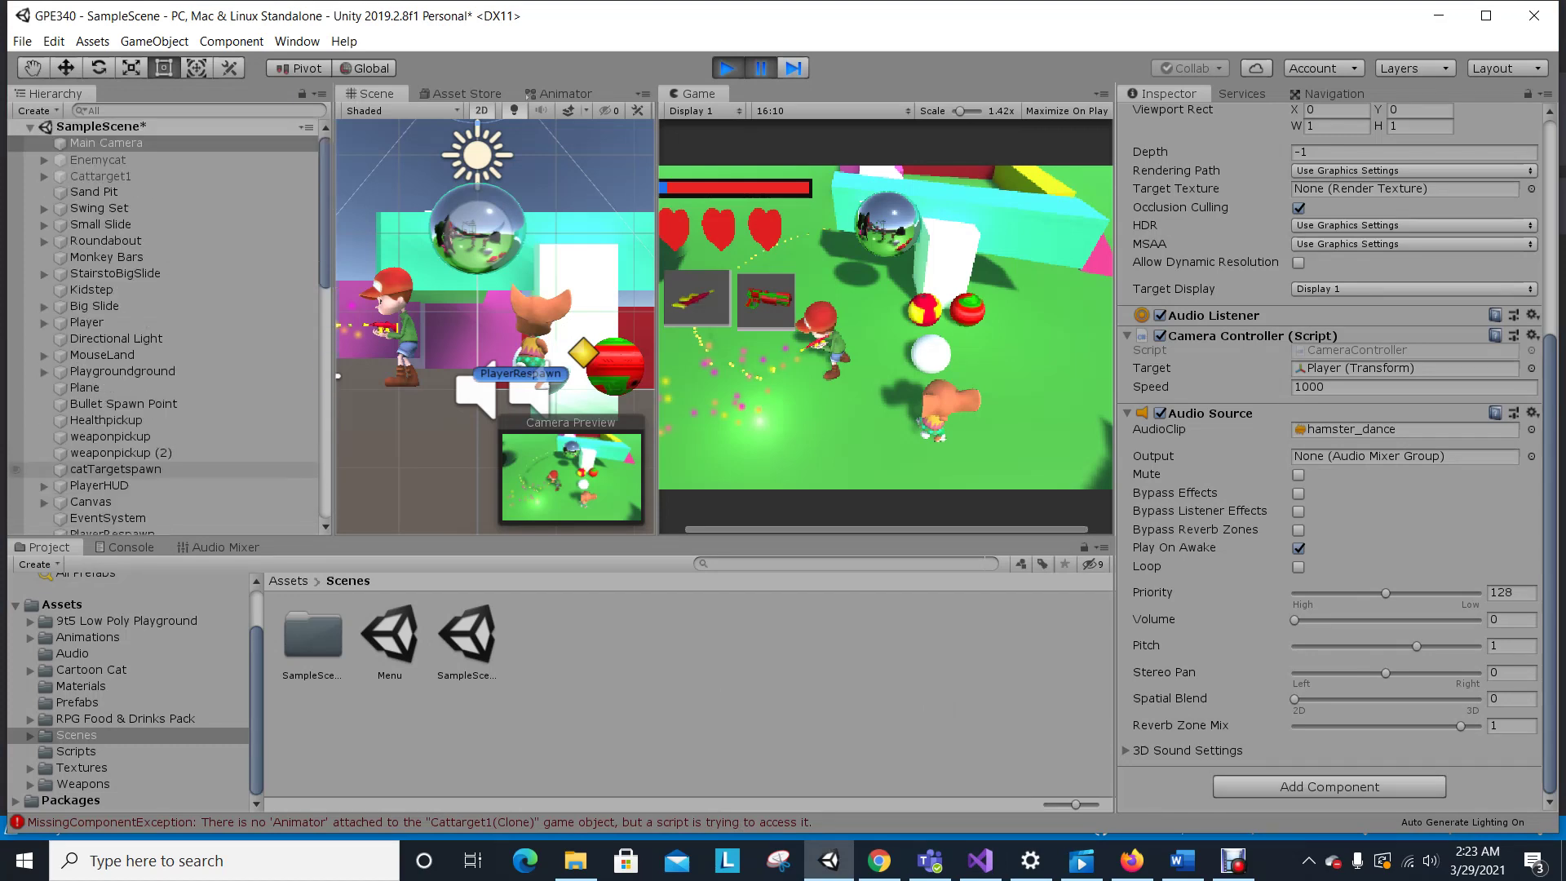
pyautogui.hotkey('ctrl', 'p')
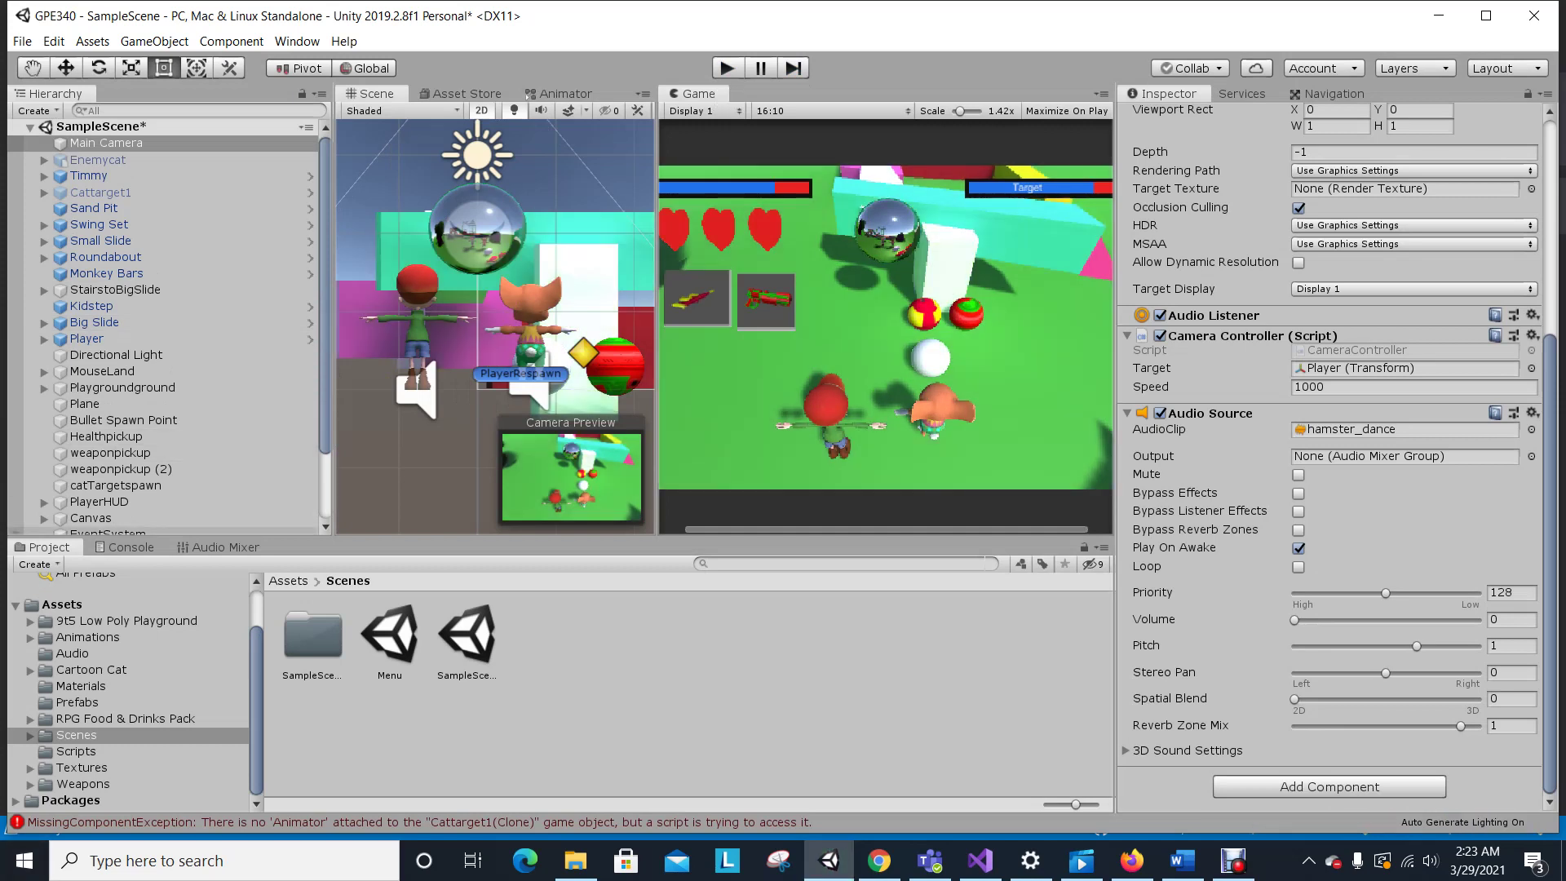
pyautogui.scroll(2, 130, 694)
pyautogui.scroll(-2, 130, 694)
pyautogui.click(77, 703)
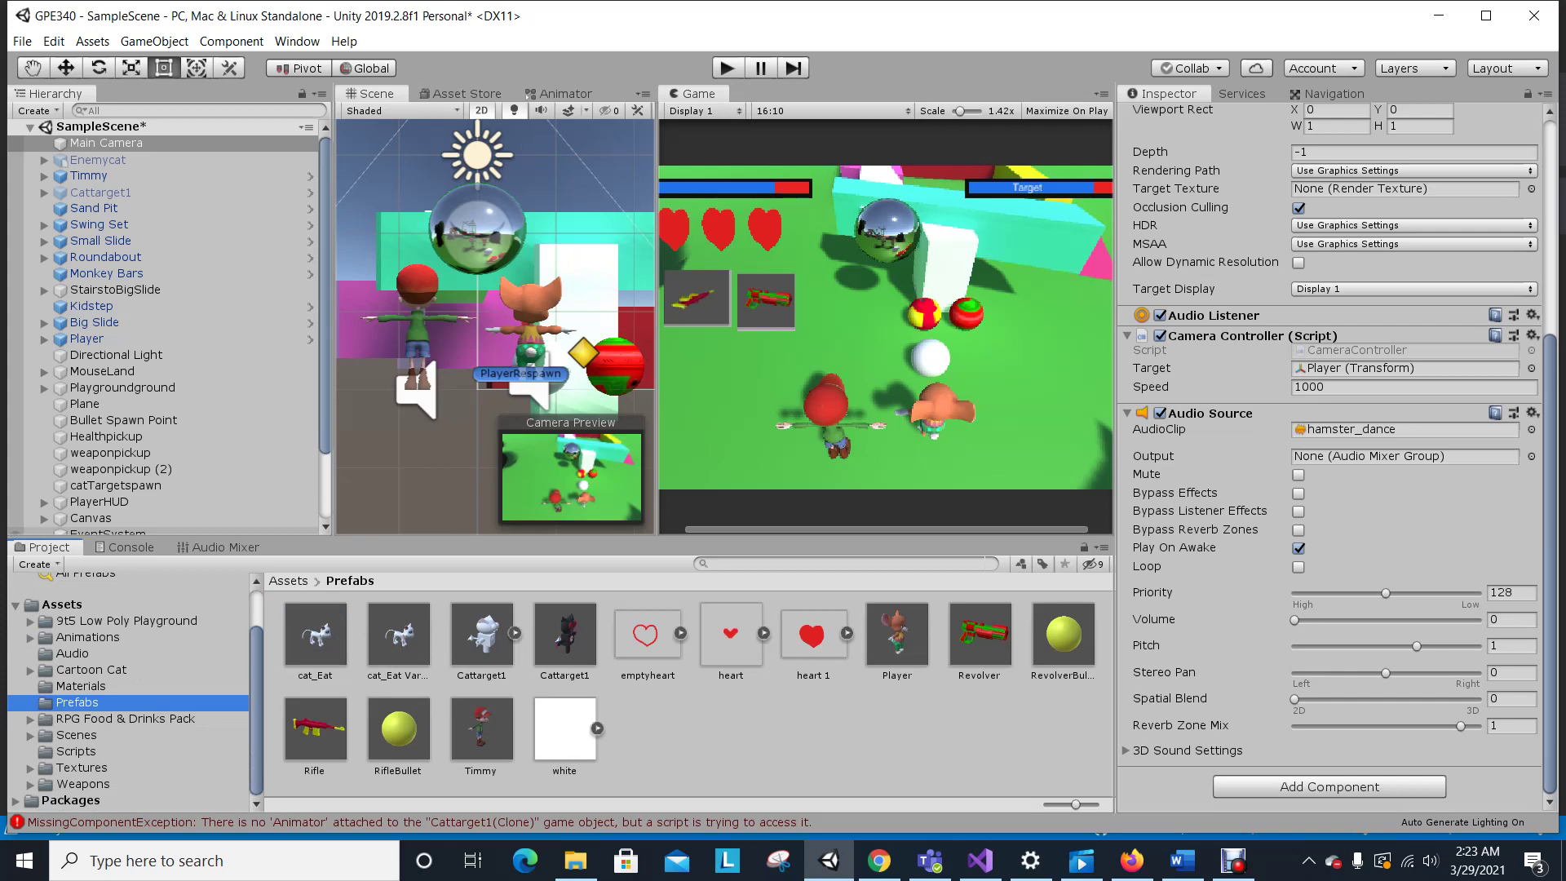
pyautogui.click(316, 730)
pyautogui.scroll(2, 1330, 368)
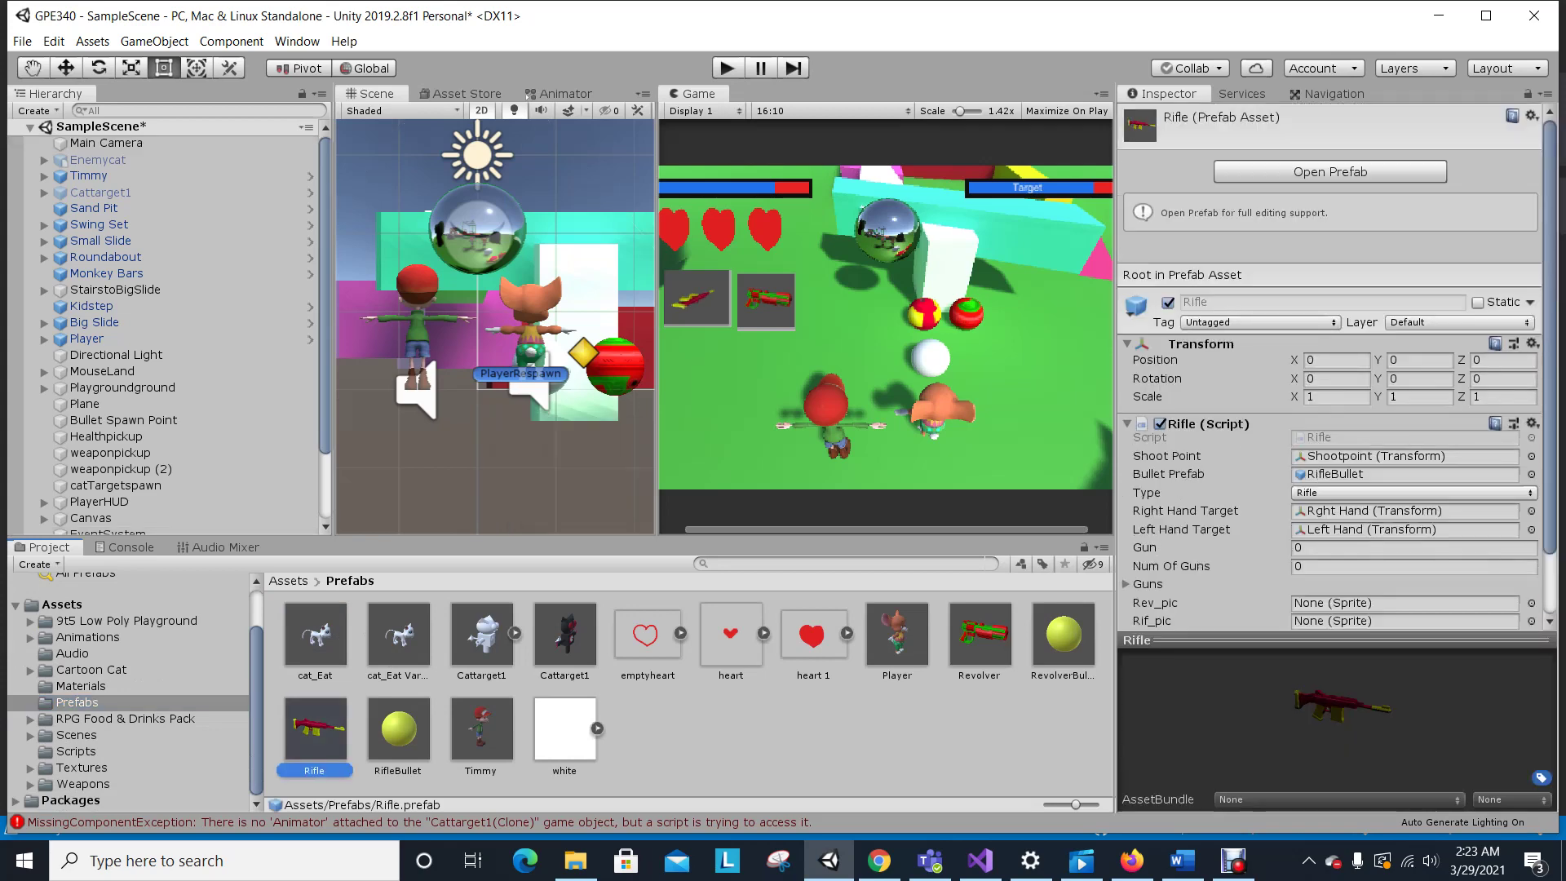
pyautogui.click(1331, 172)
# Inspect the Rifle's Particle System and Point Light, then exit back to SampleScene.
pyautogui.click(113, 234)
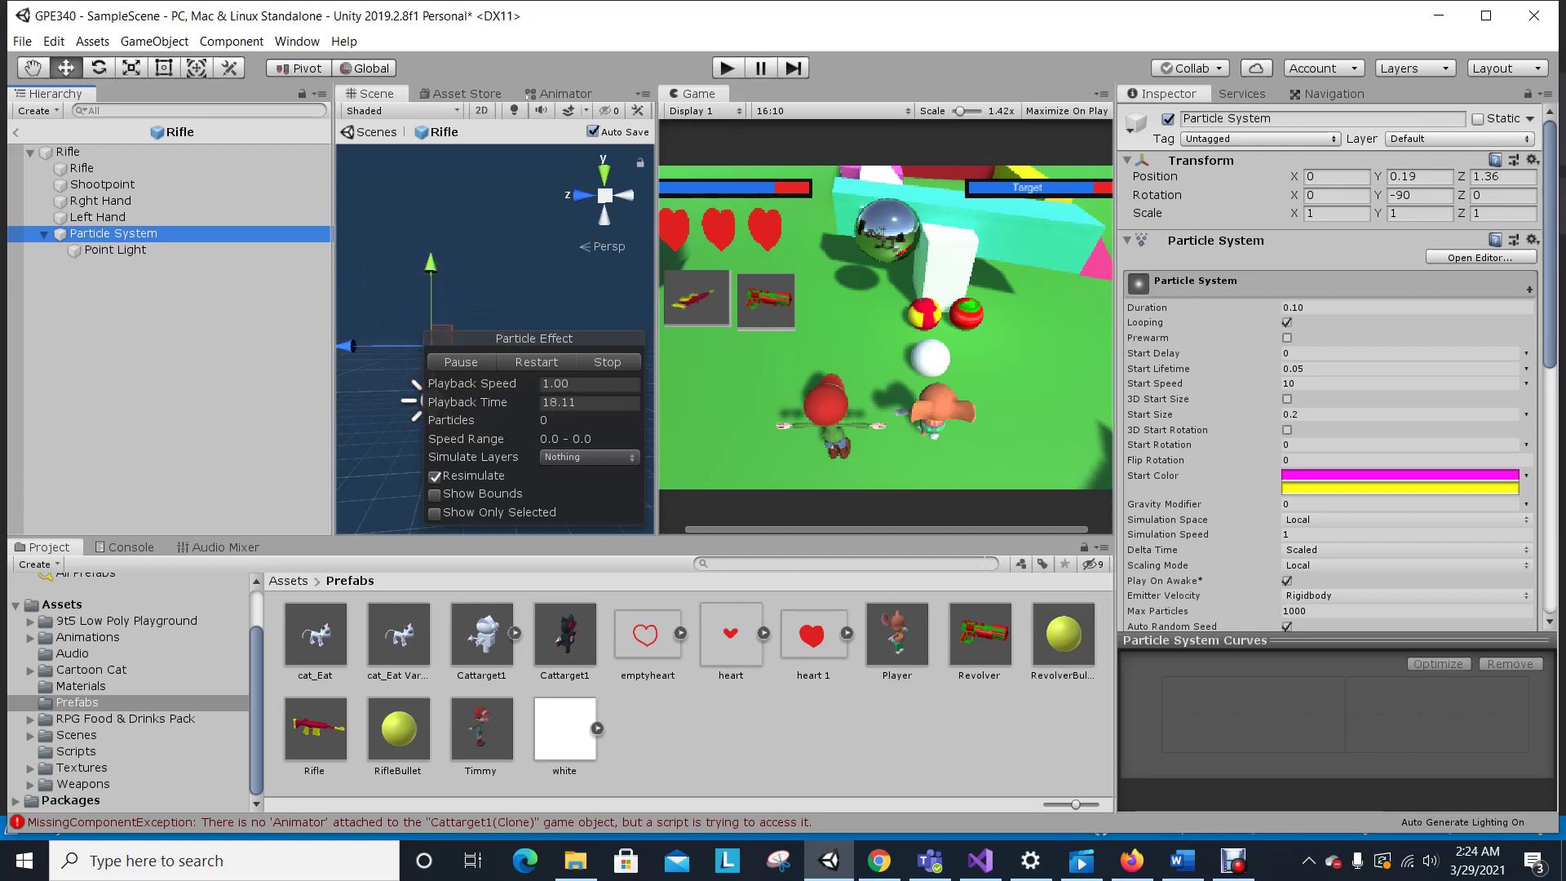
pyautogui.scroll(-5, 1330, 367)
pyautogui.scroll(3, 1330, 367)
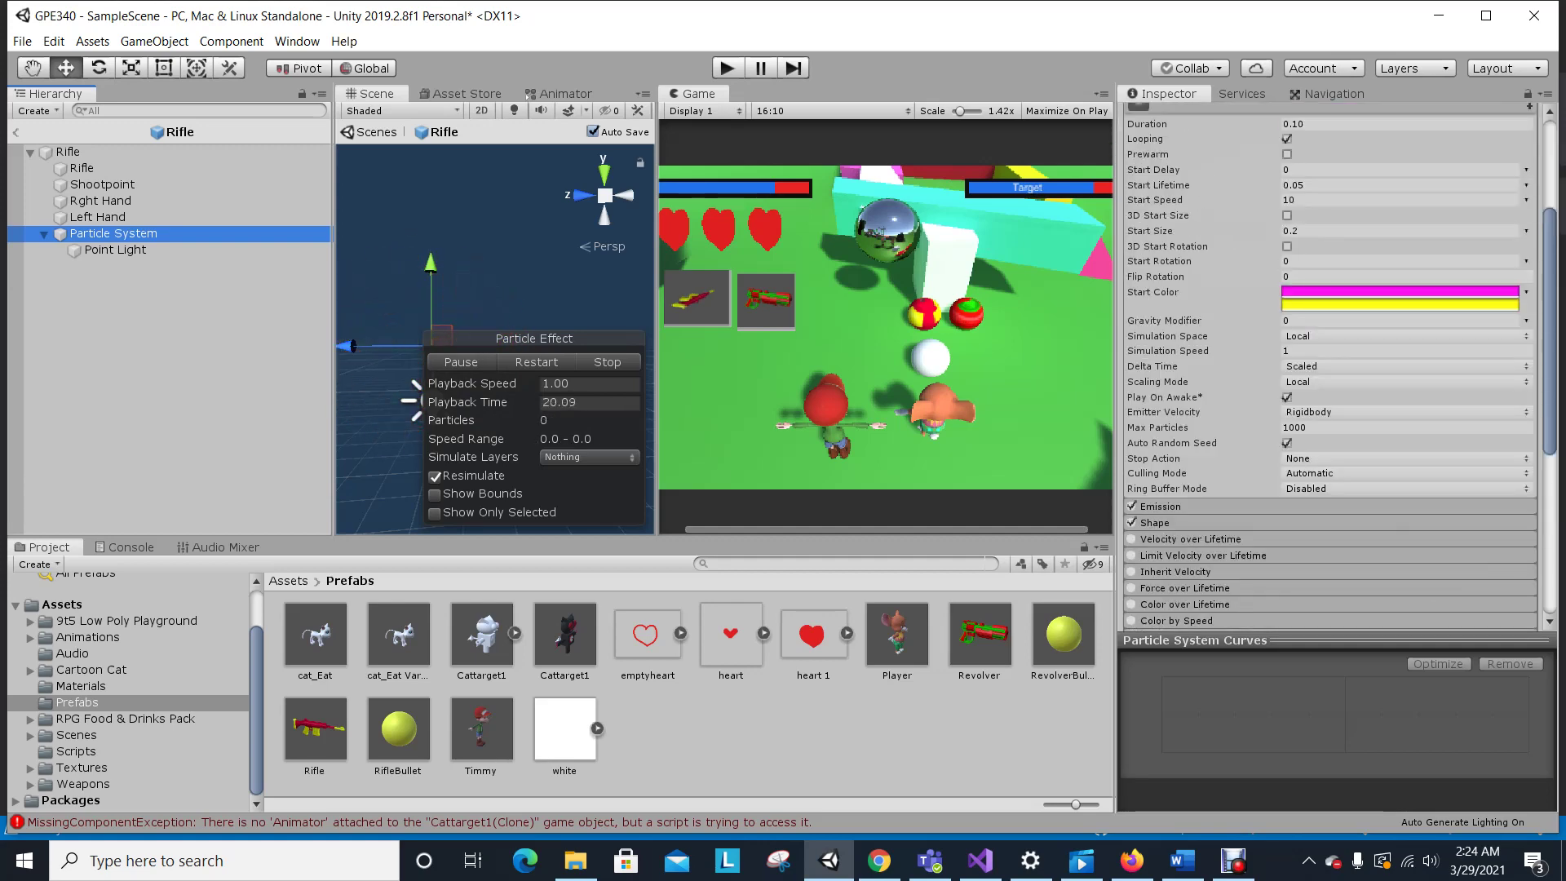
pyautogui.scroll(3, 1330, 367)
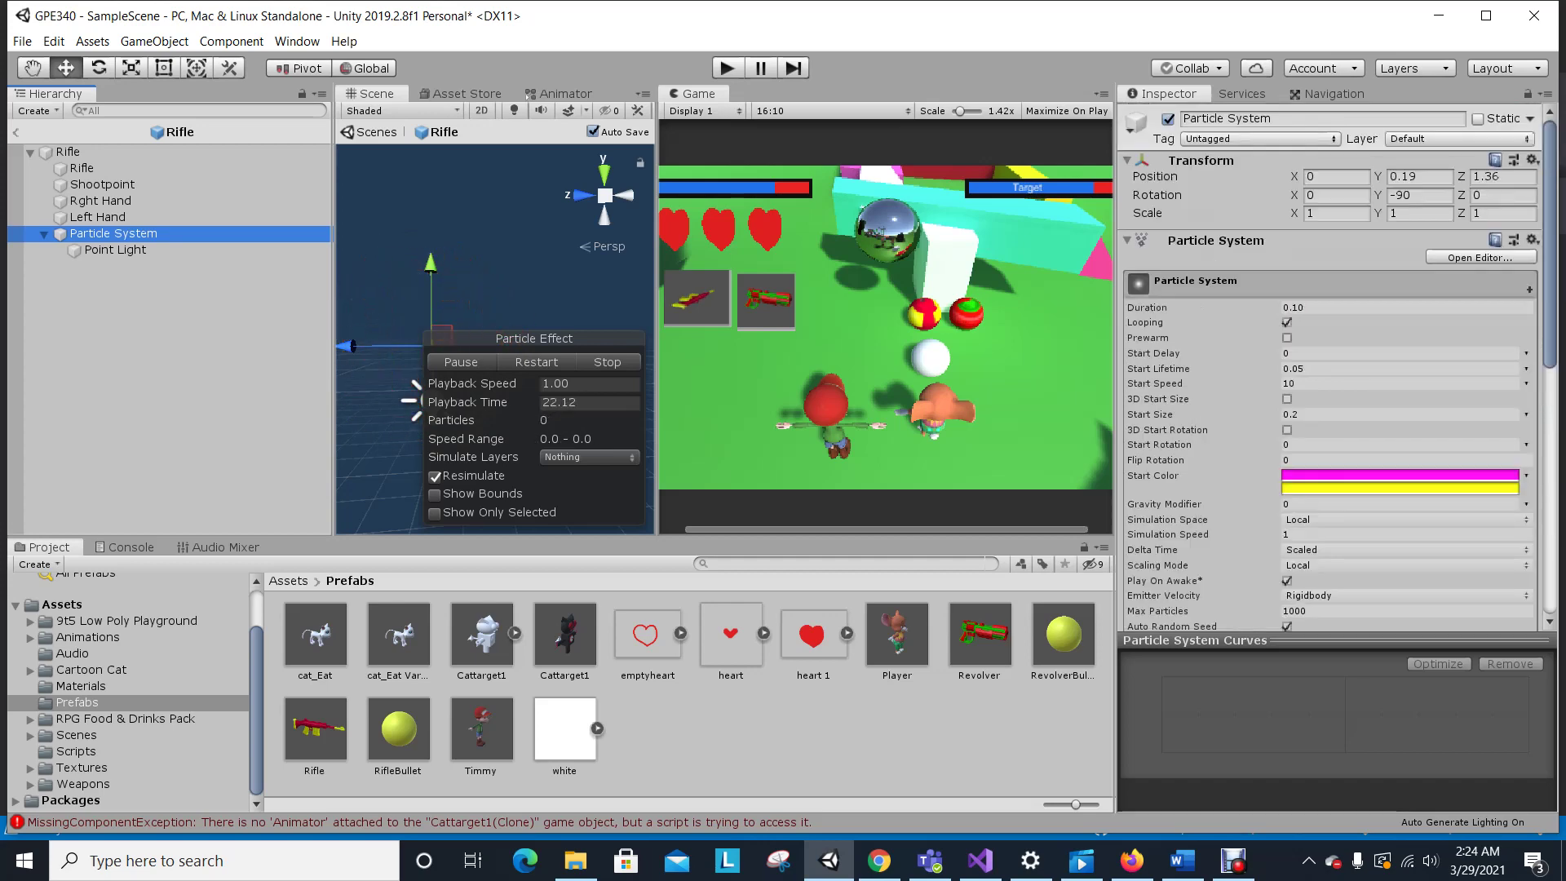
pyautogui.scroll(-7, 1330, 367)
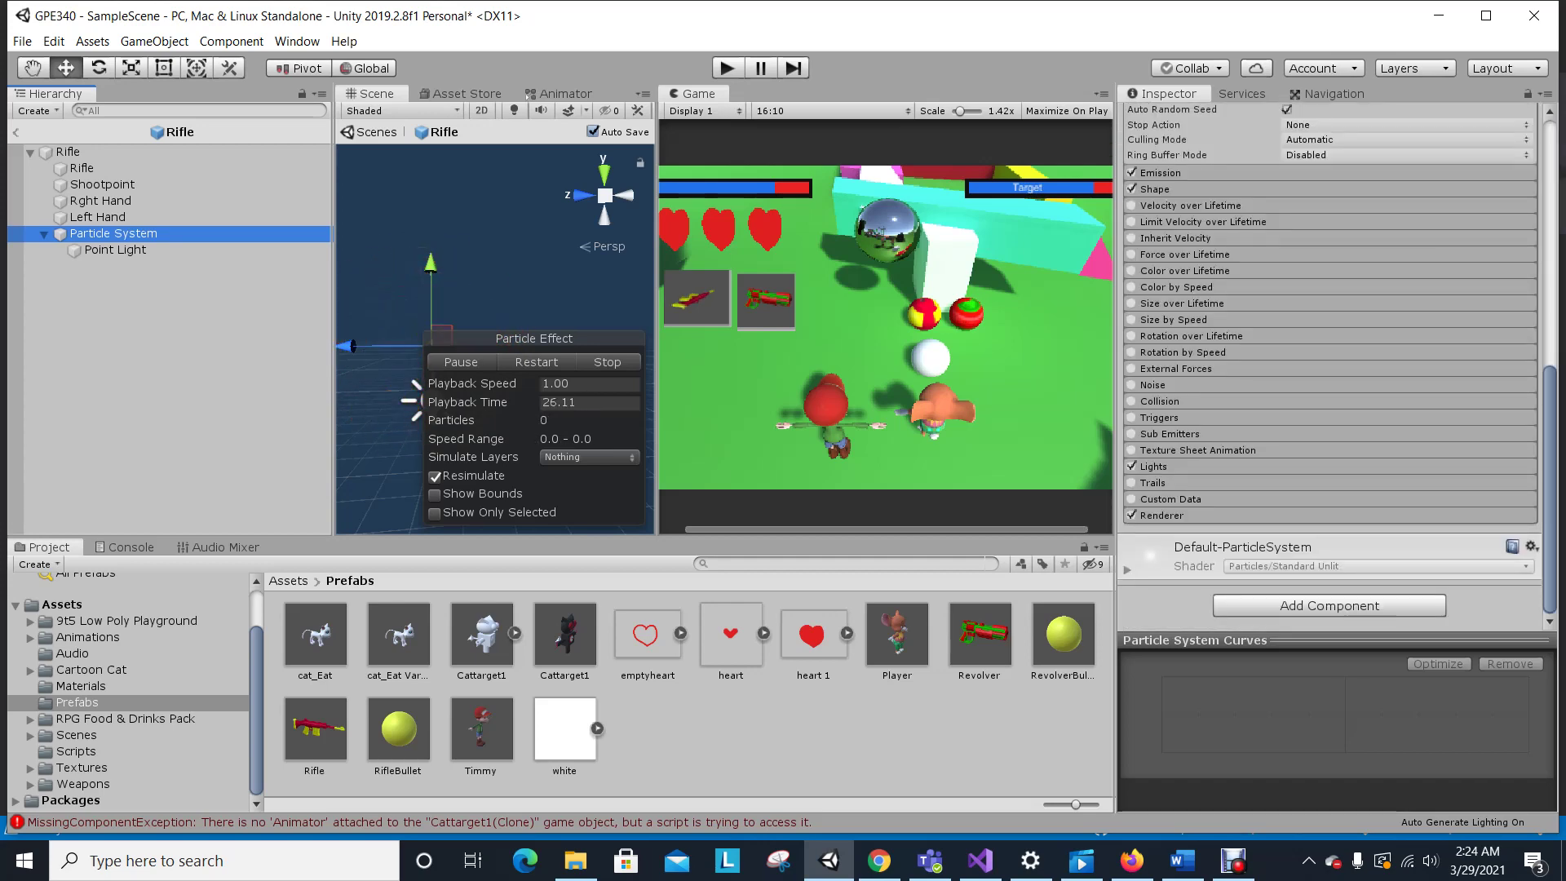
pyautogui.click(115, 250)
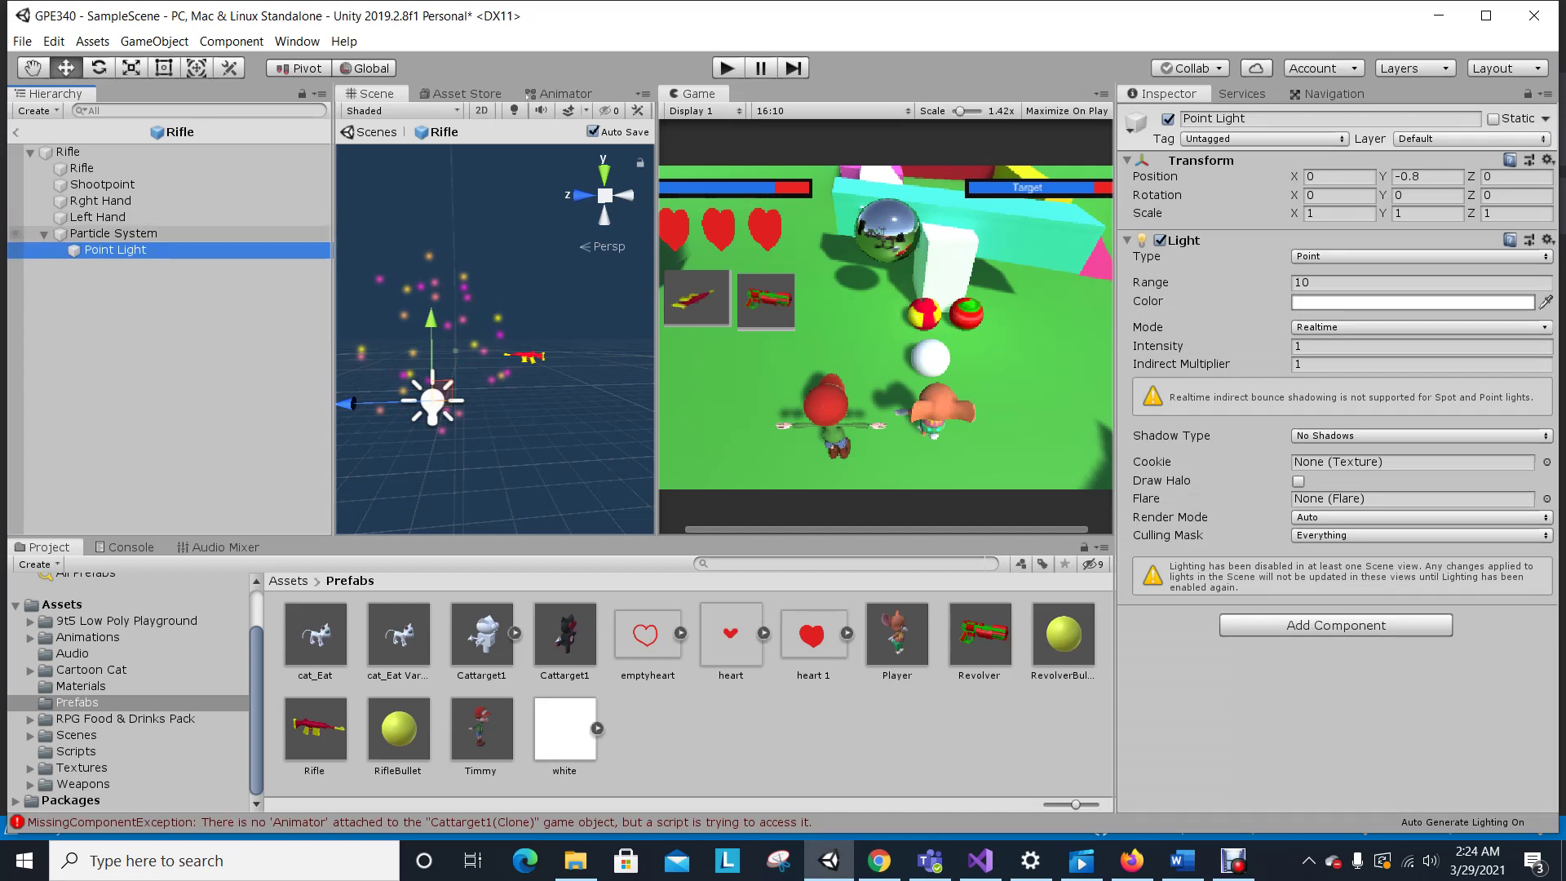
pyautogui.click(113, 234)
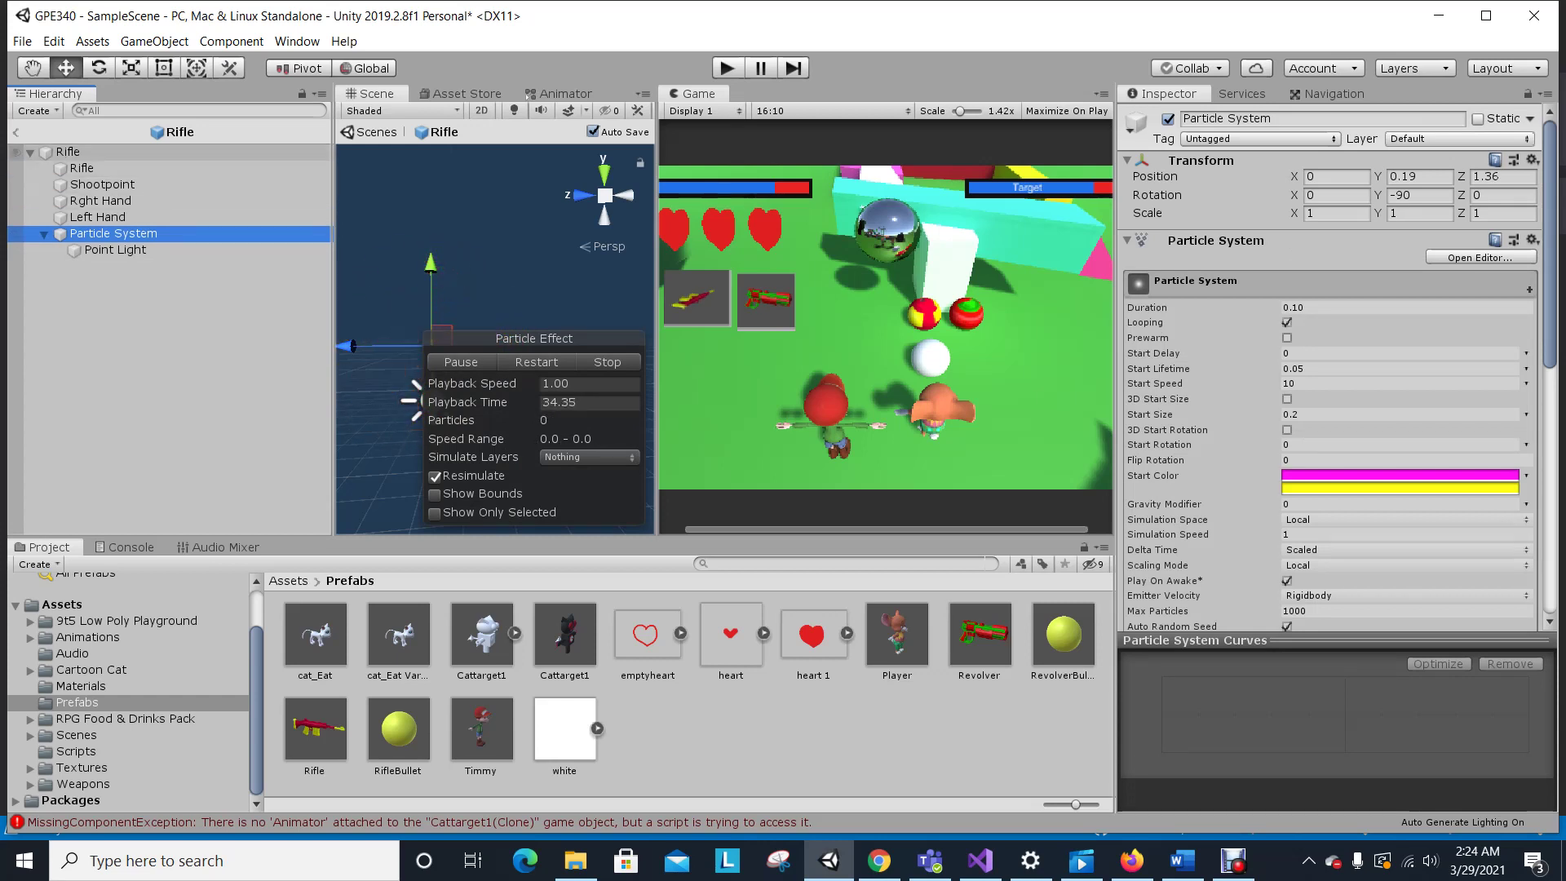
pyautogui.click(15, 132)
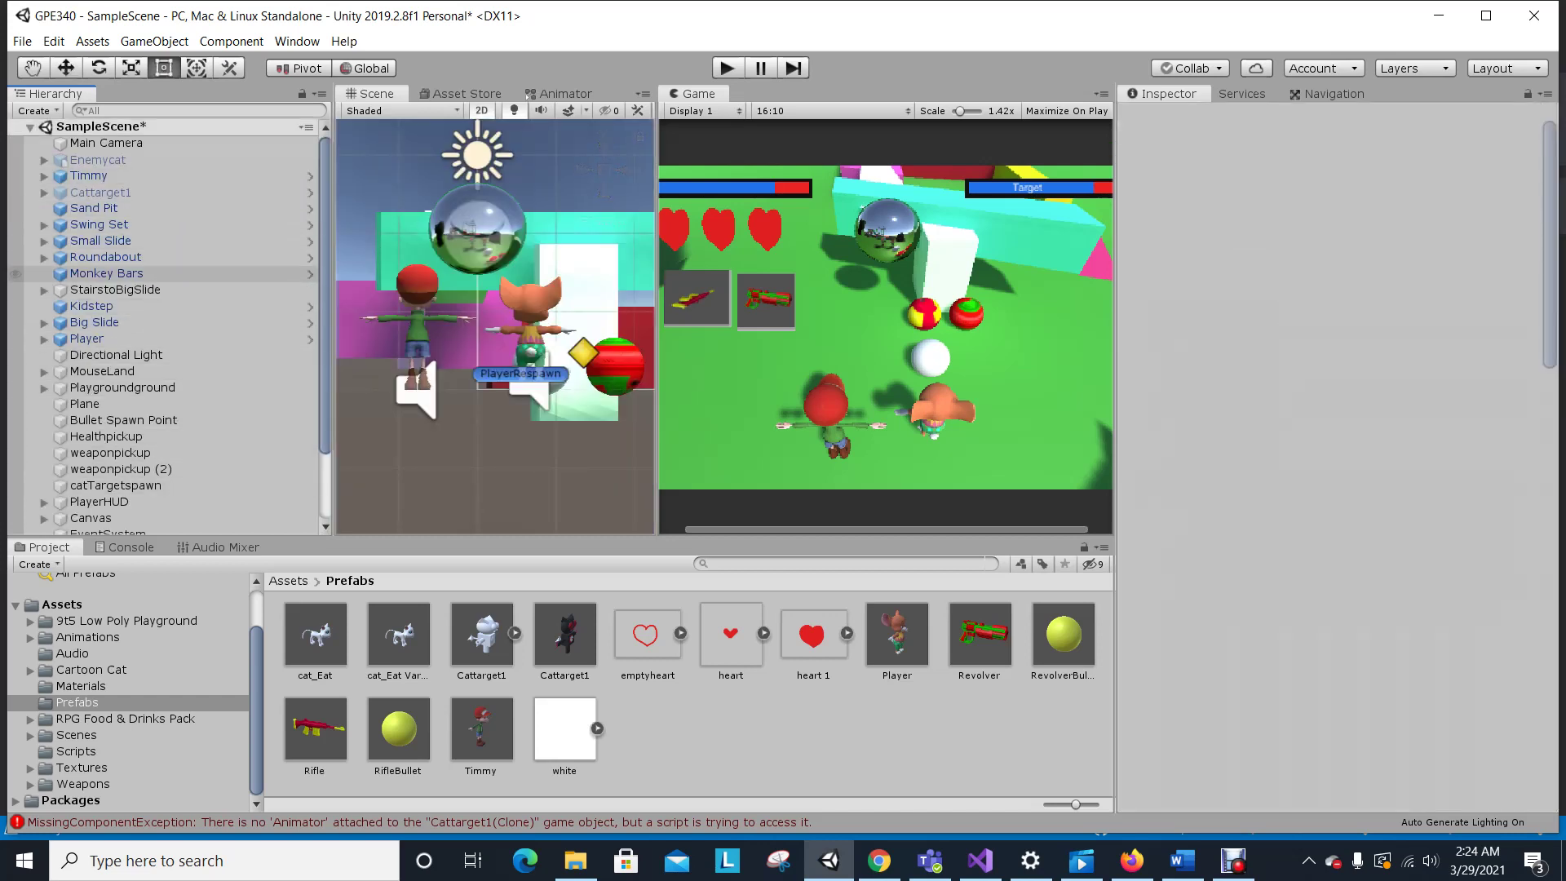
# Select Player and scroll through its Weapon, Health, Audio Source, Pawn and Life components.
pyautogui.scroll(-2, 163, 465)
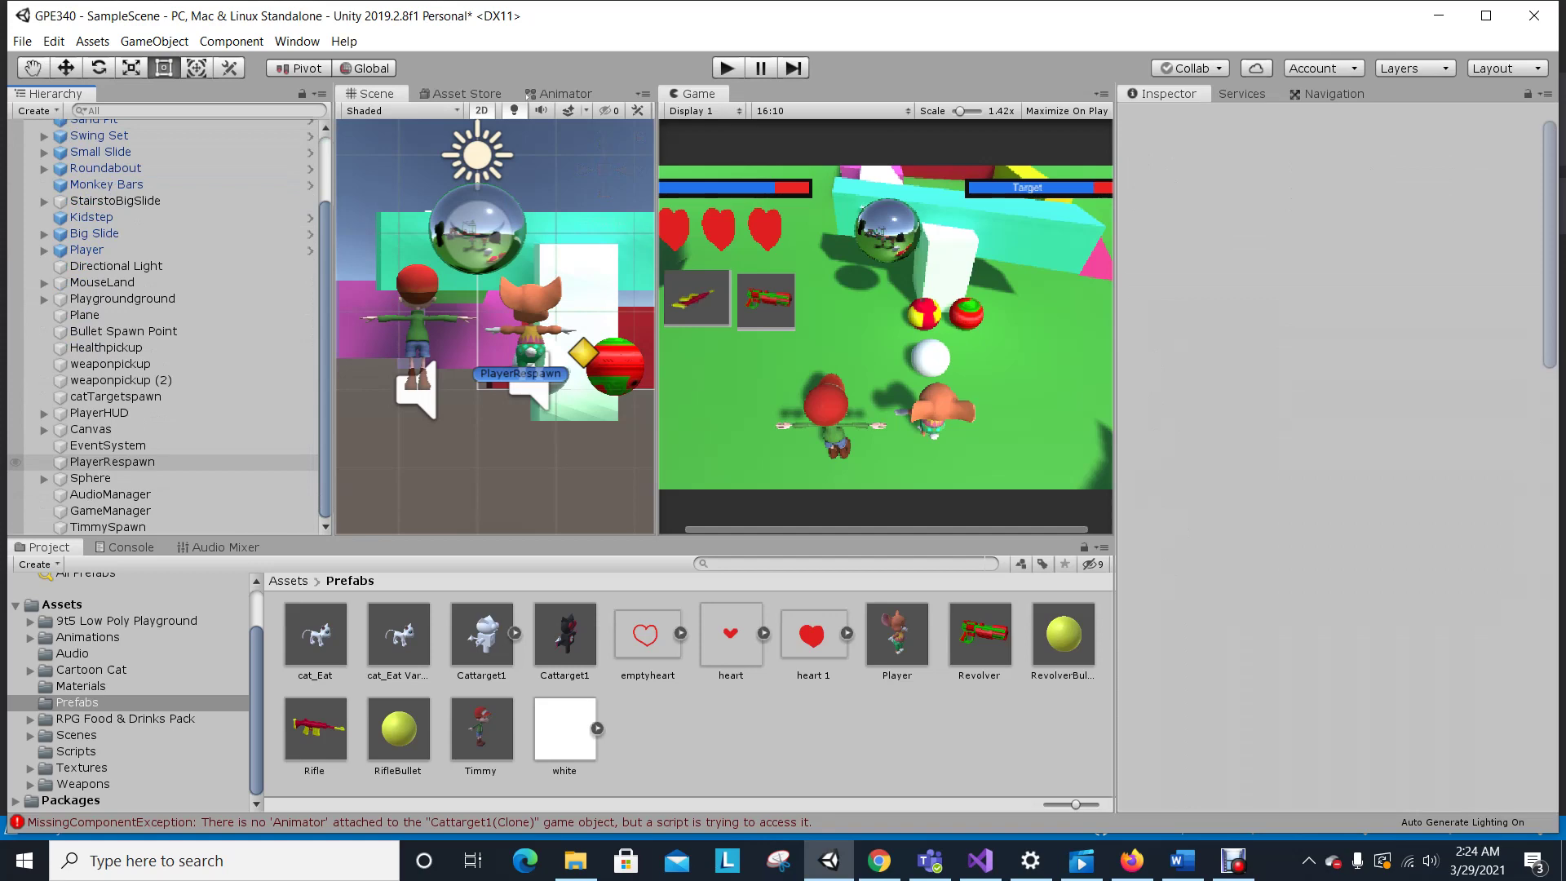
pyautogui.scroll(3, 163, 462)
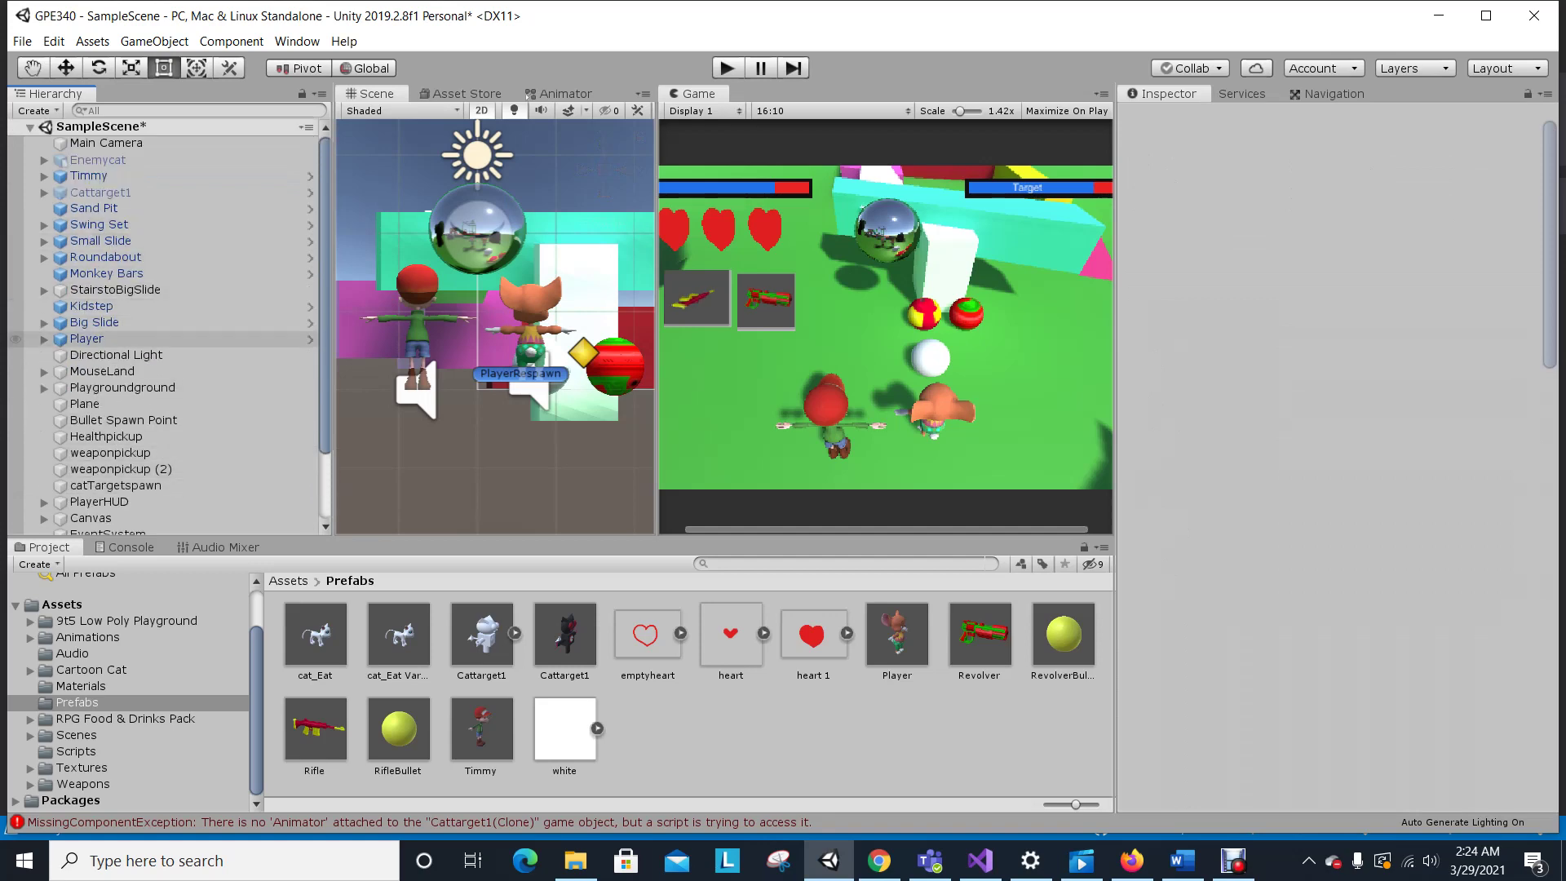
pyautogui.click(87, 338)
pyautogui.scroll(-15, 1330, 457)
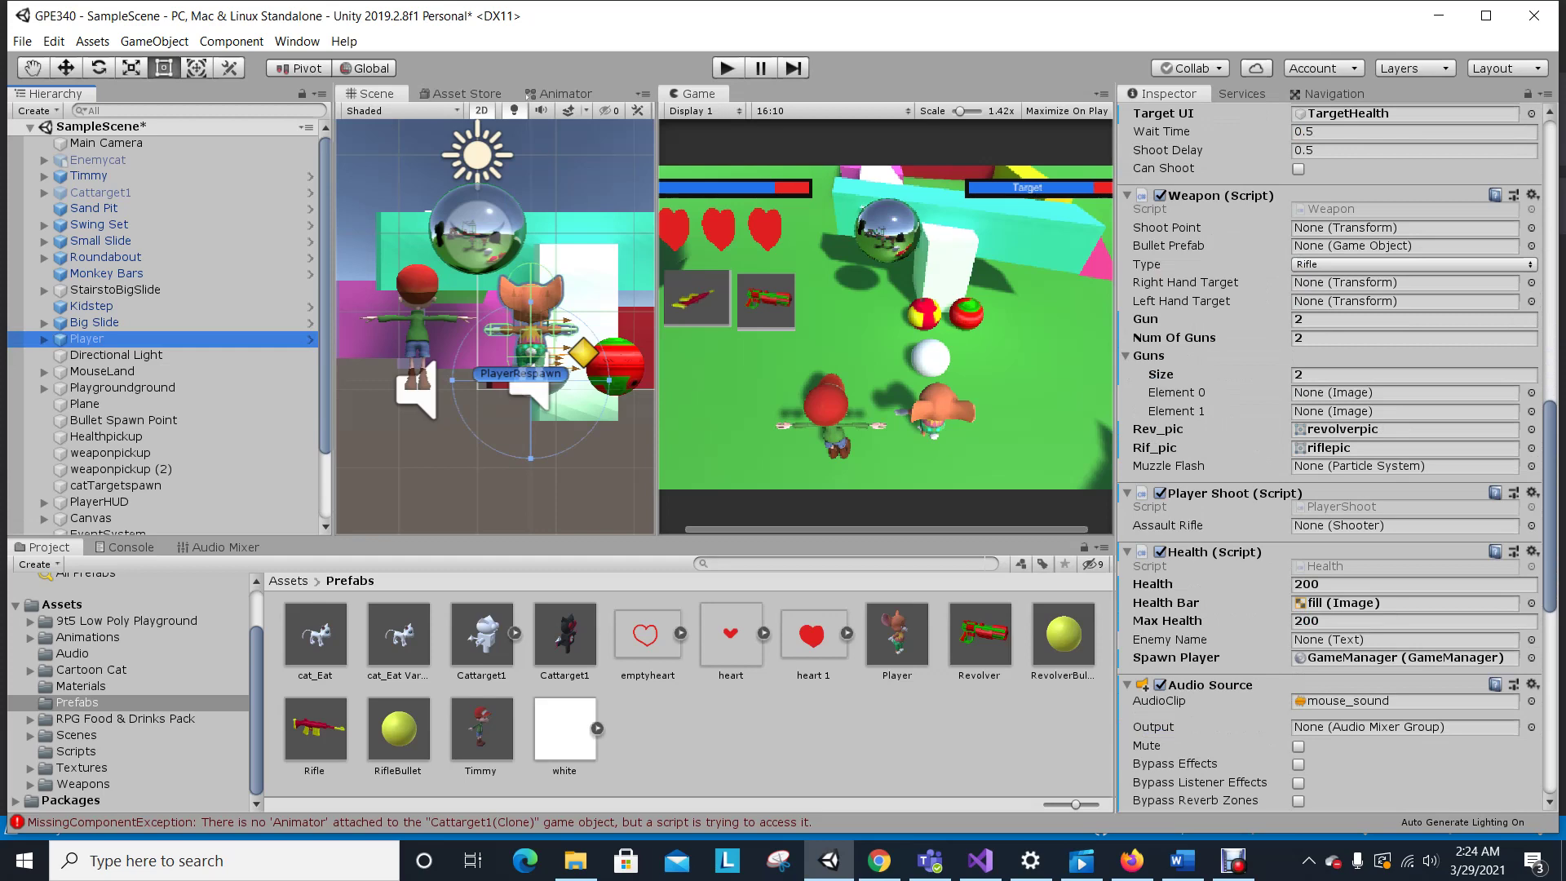
pyautogui.scroll(-3, 1329, 457)
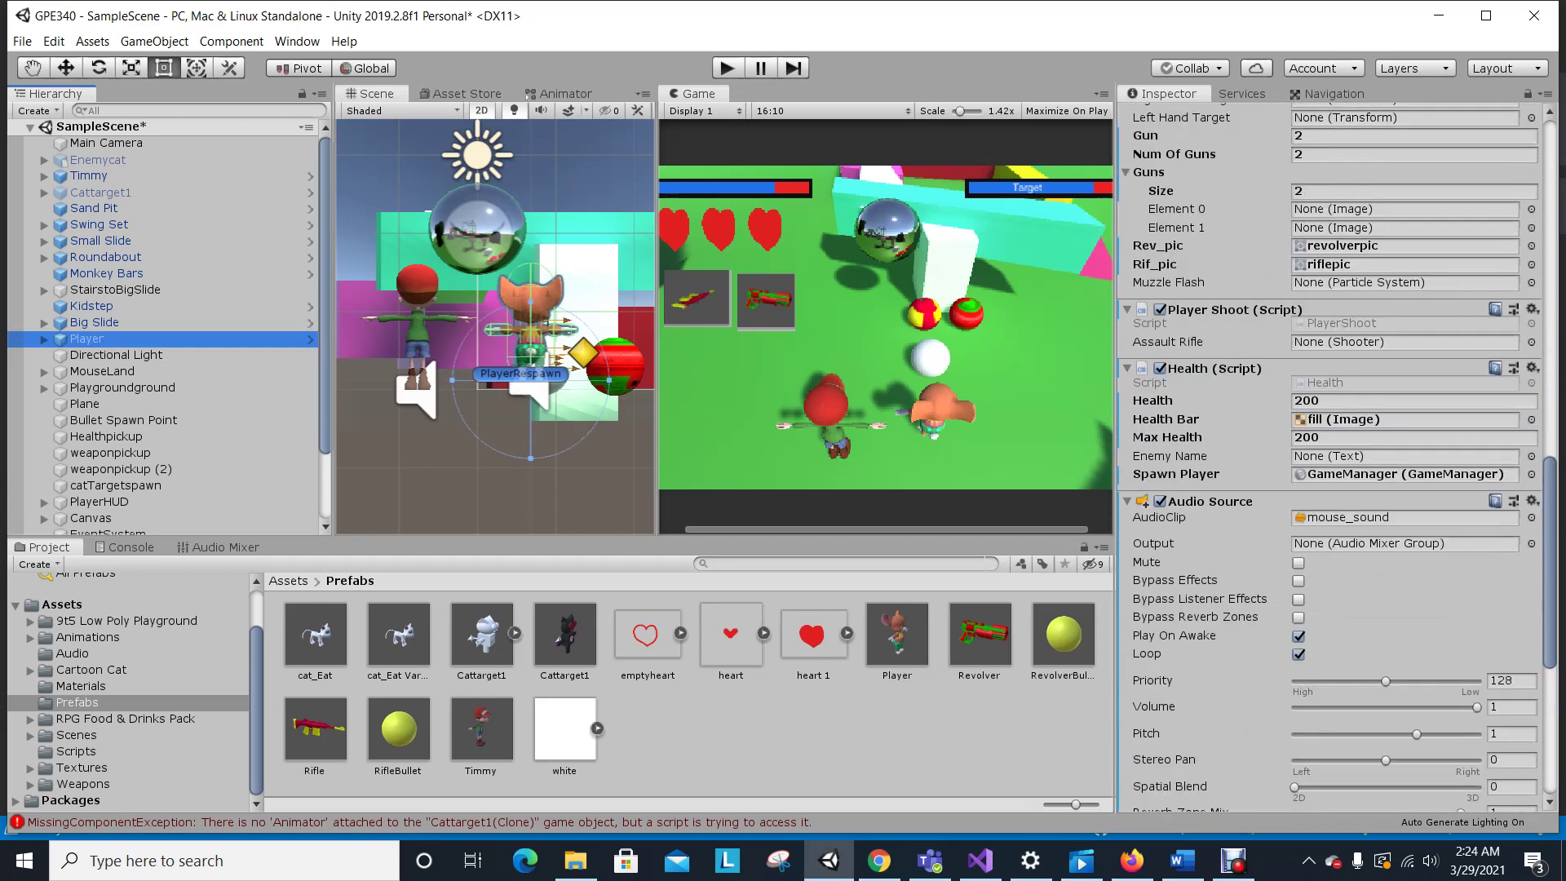
pyautogui.scroll(-6, 1330, 457)
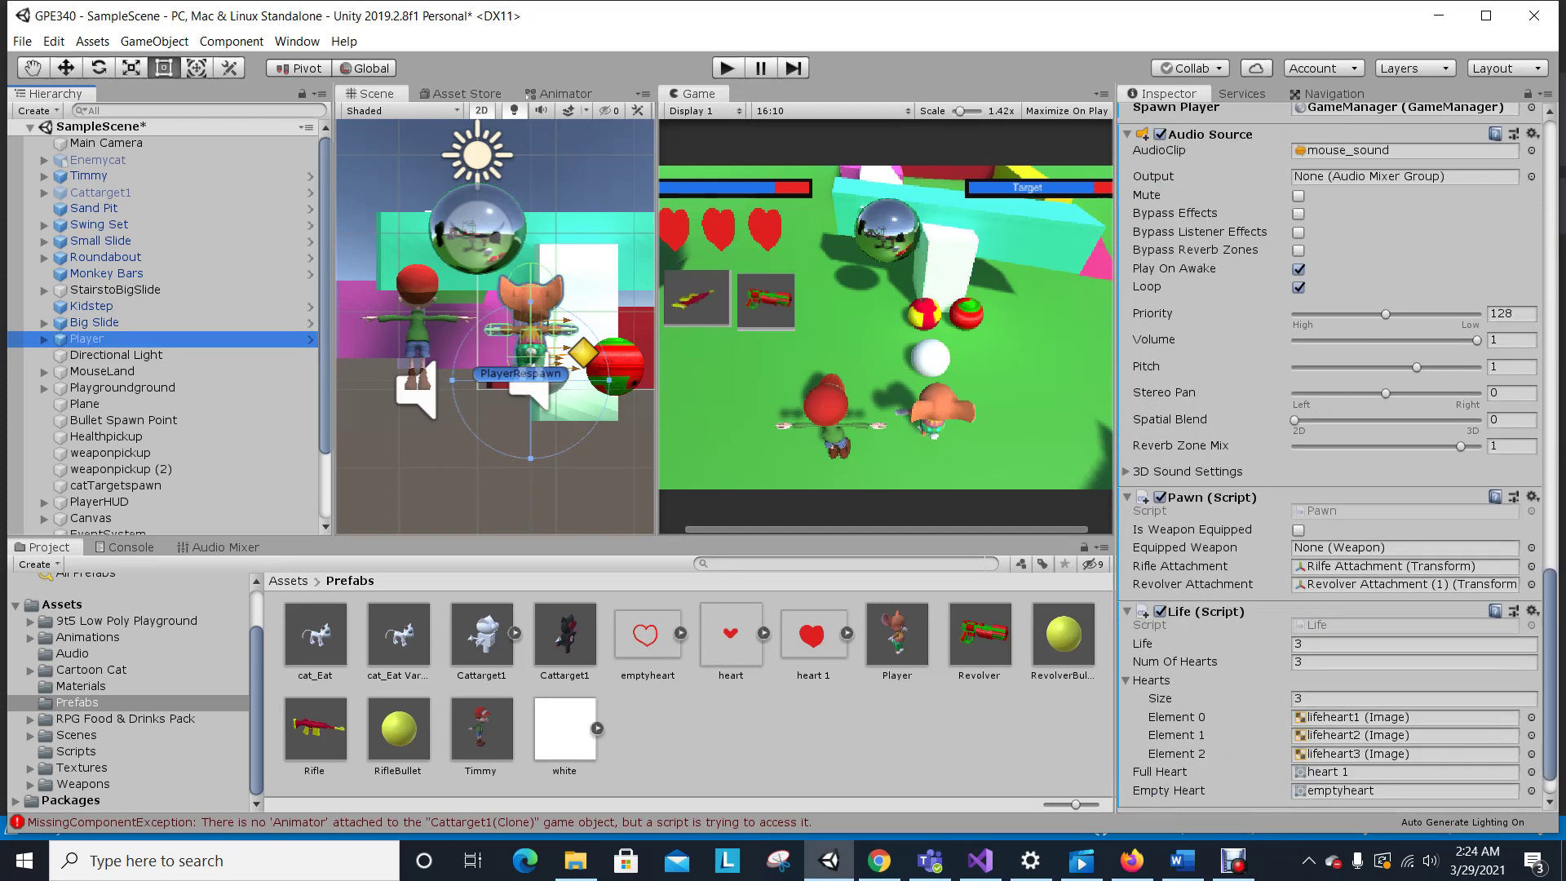
pyautogui.scroll(-1, 1330, 457)
pyautogui.scroll(20, 1330, 456)
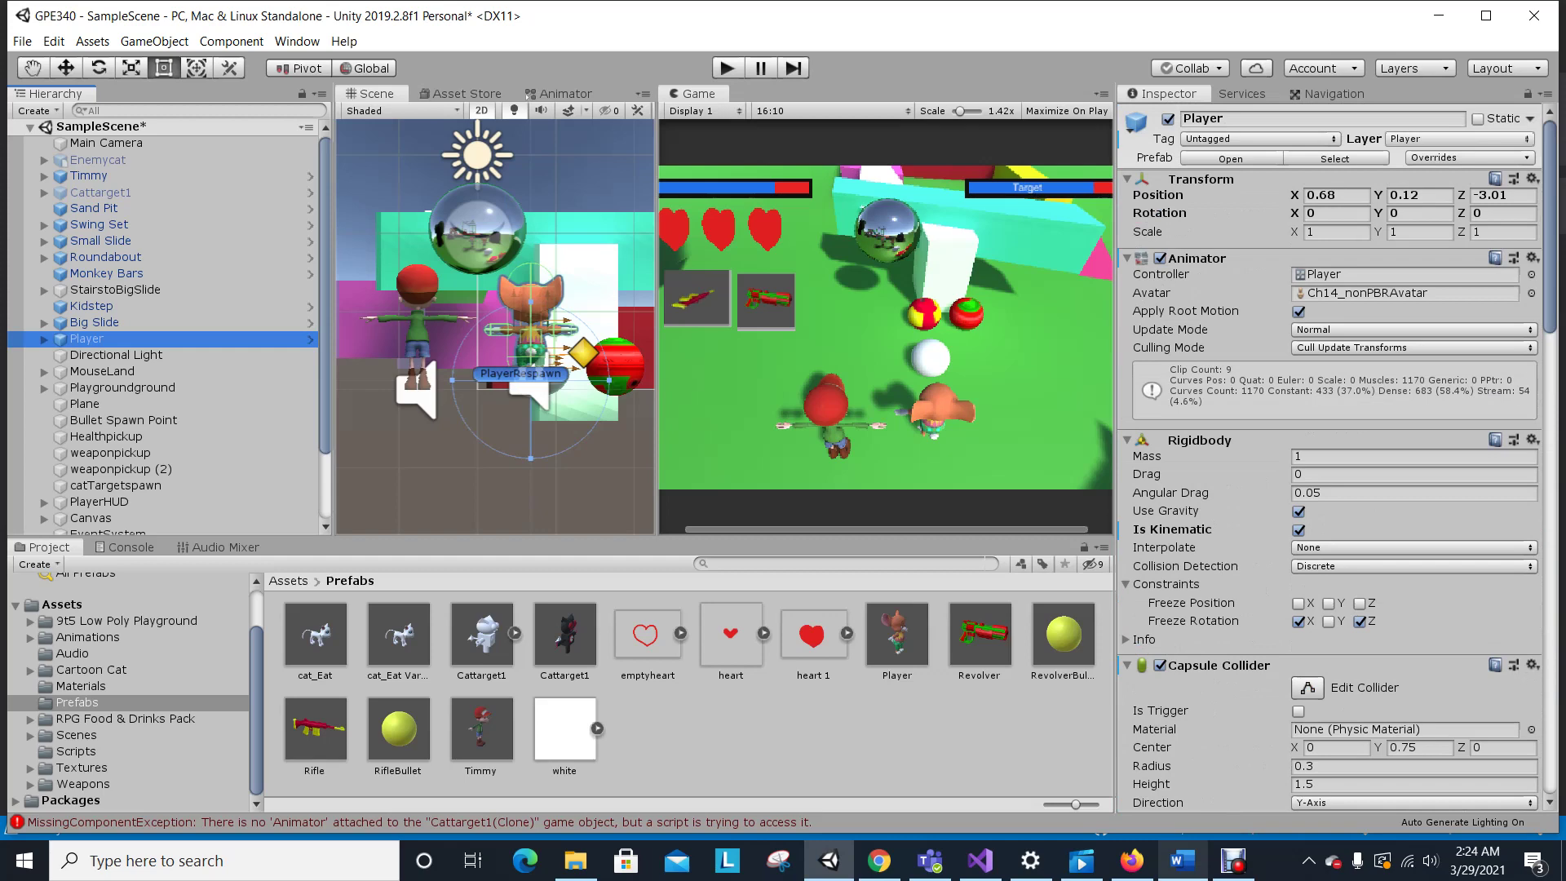
pyautogui.click(1182, 861)
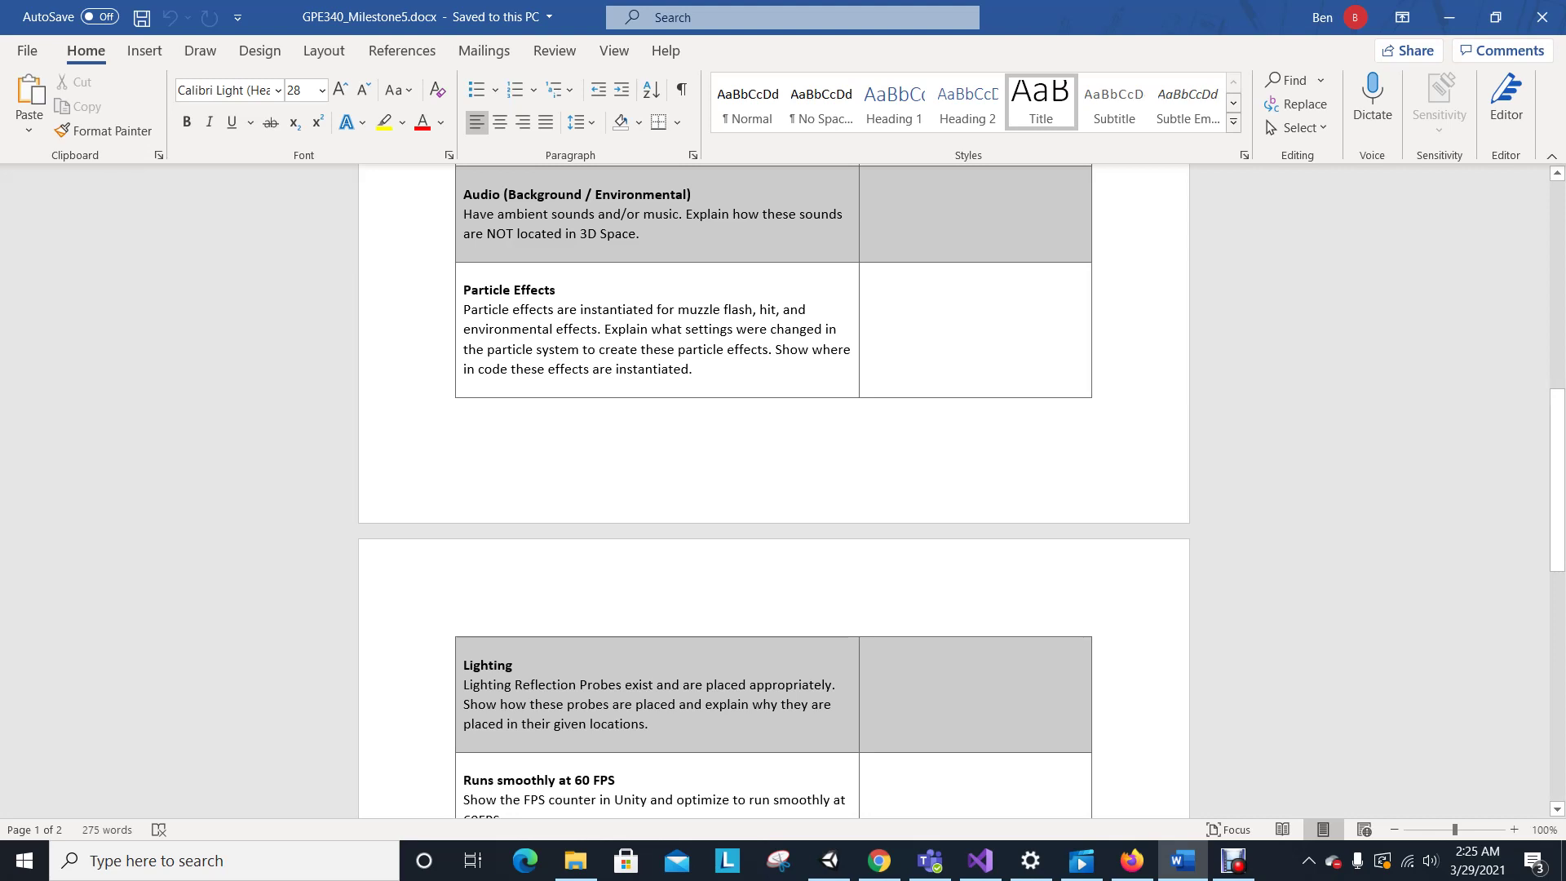
# Scroll the checklist to page 2's Presentation / Portfolio items, then return to Weapon.cs.
pyautogui.scroll(-8, 773, 490)
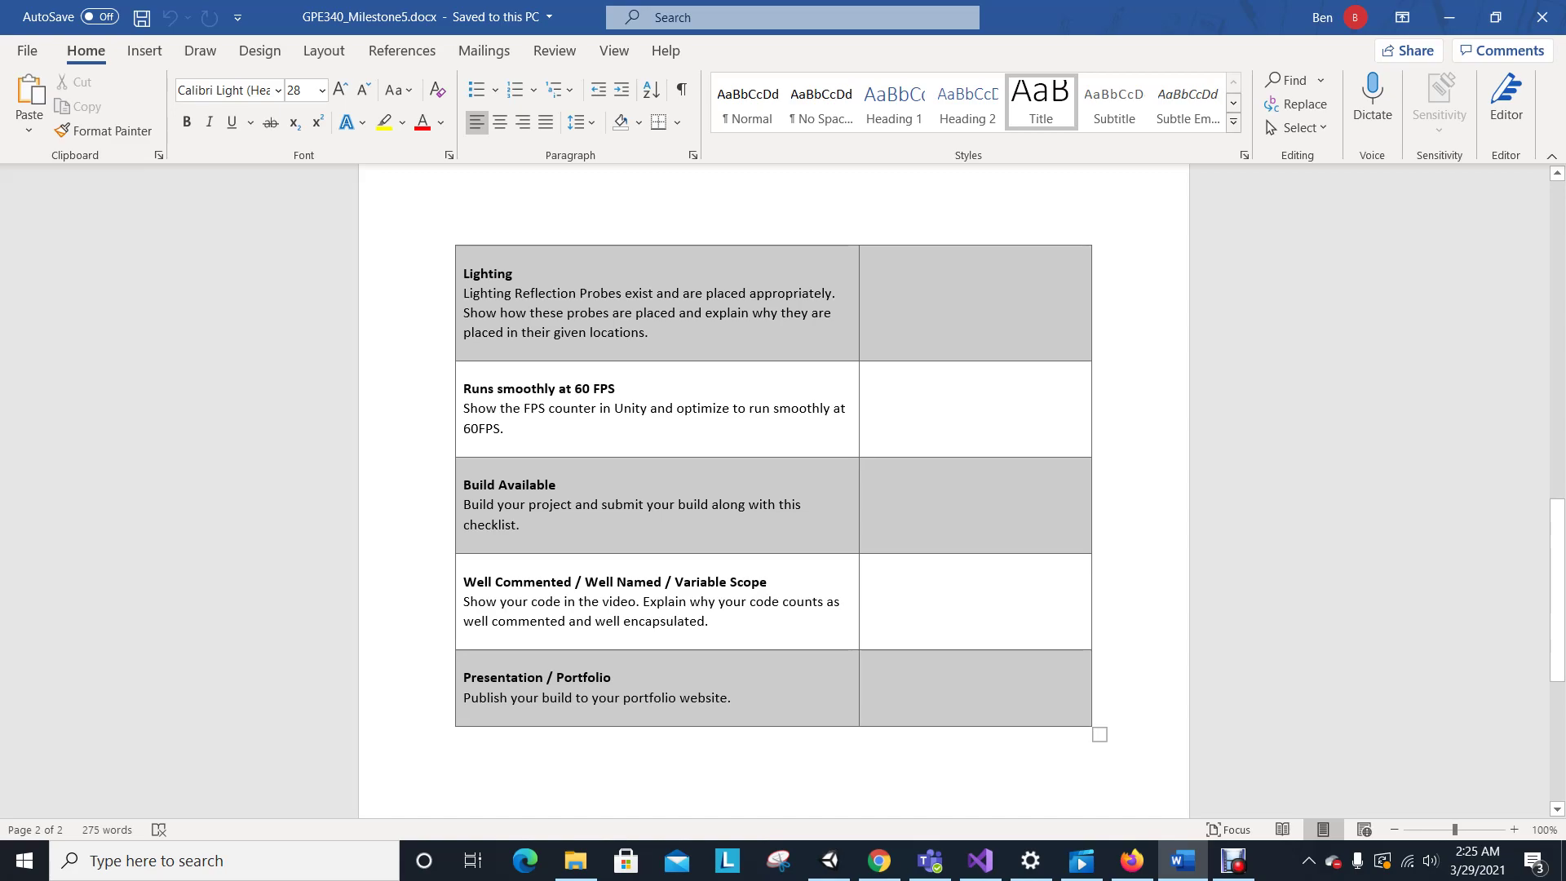
pyautogui.click(980, 860)
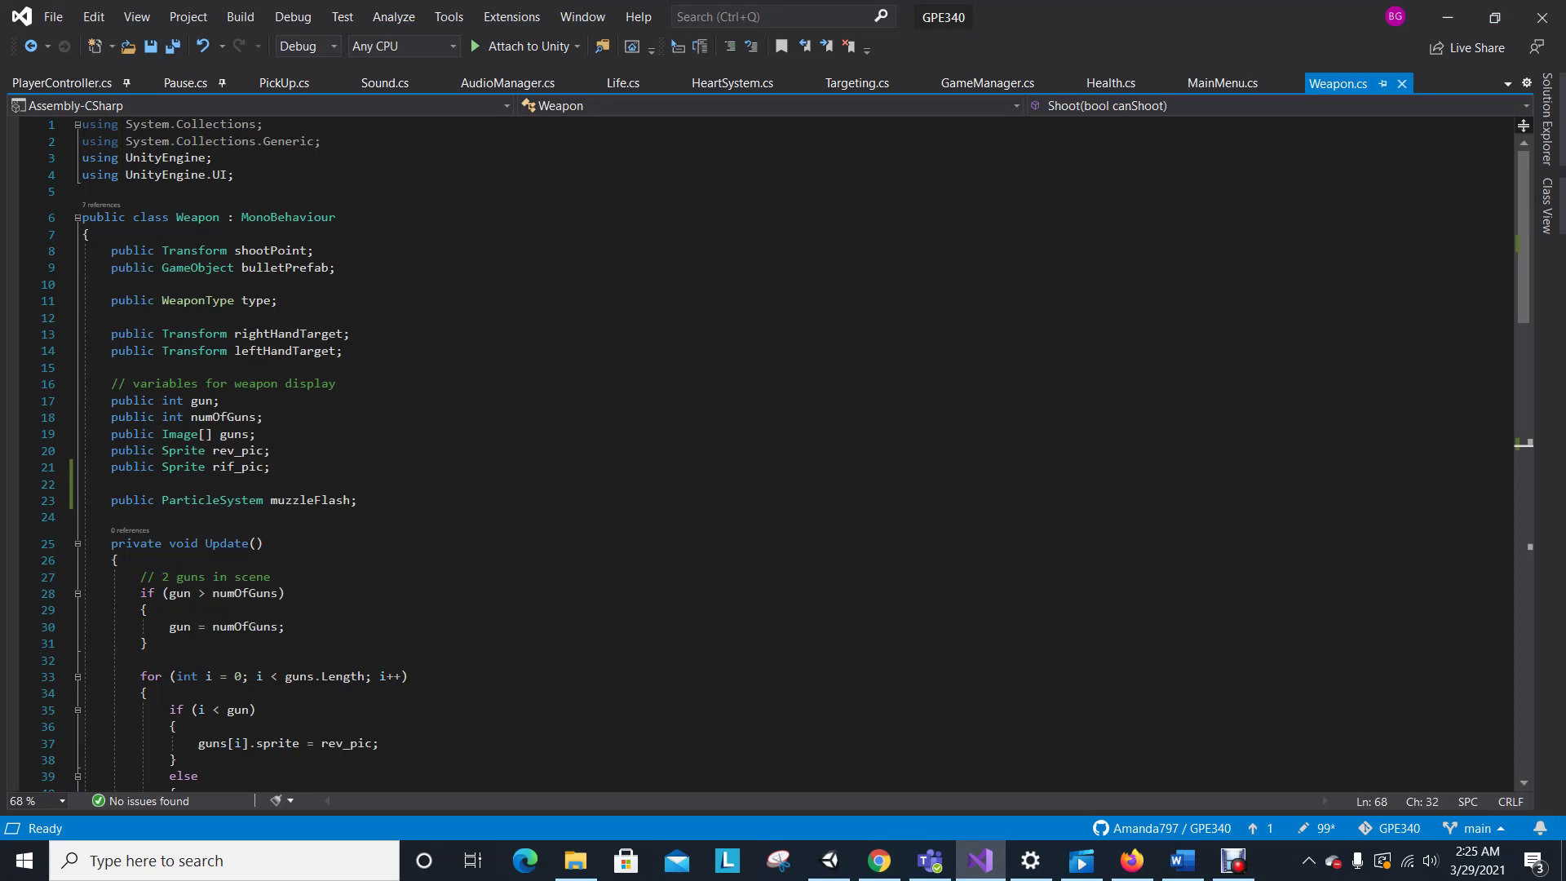
# Review Pause.cs's pause/resume/quit code and MainMenu.cs in Visual Studio, then return to Unity.
pyautogui.click(1222, 84)
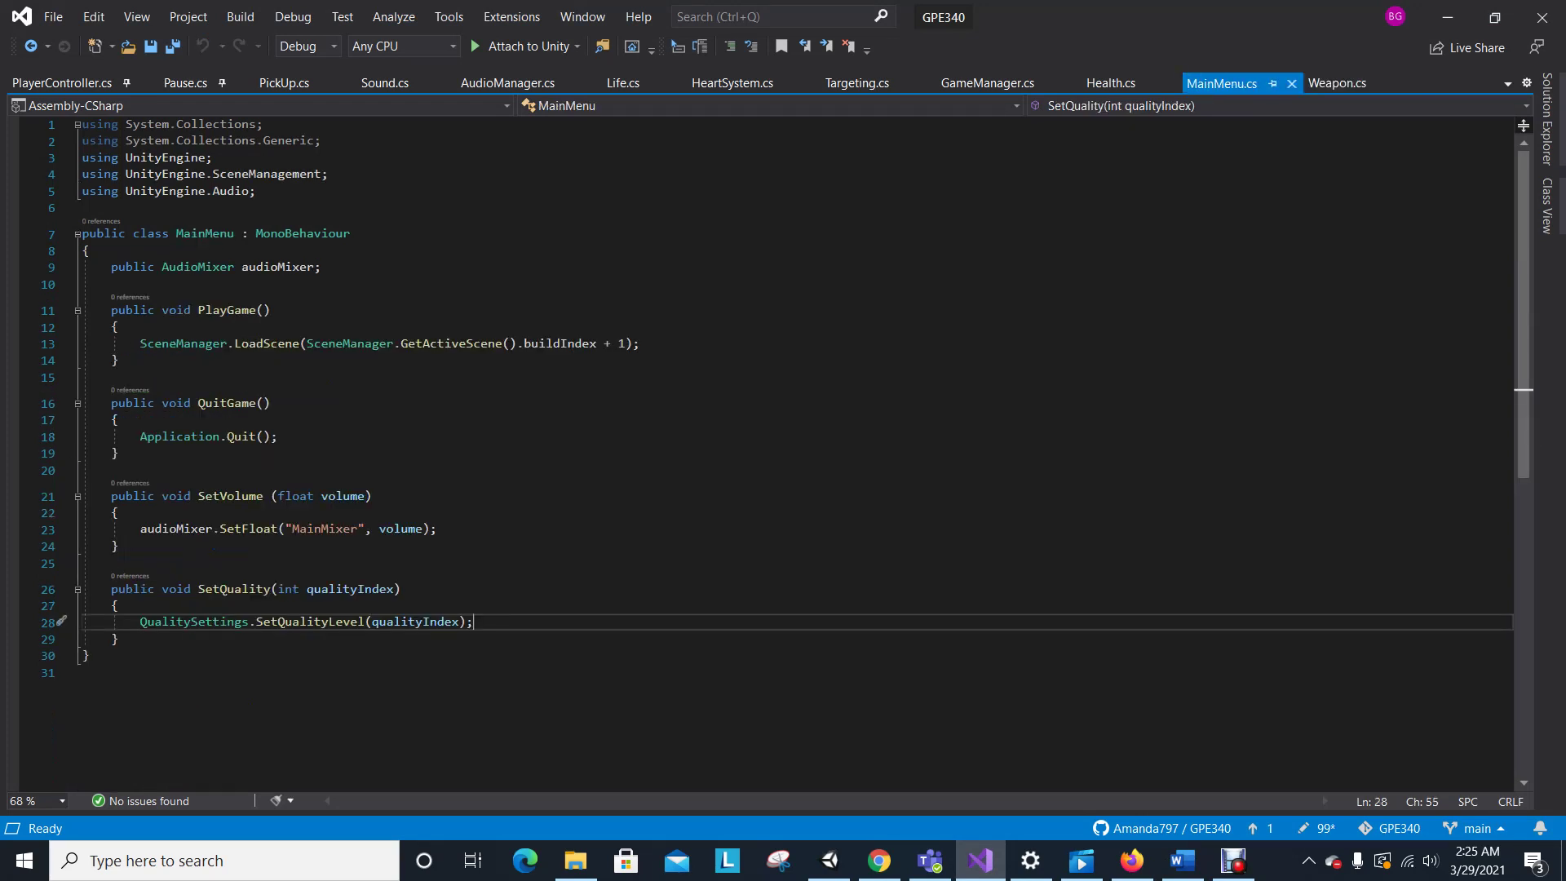
pyautogui.hotkey('ctrl', 'Tab')
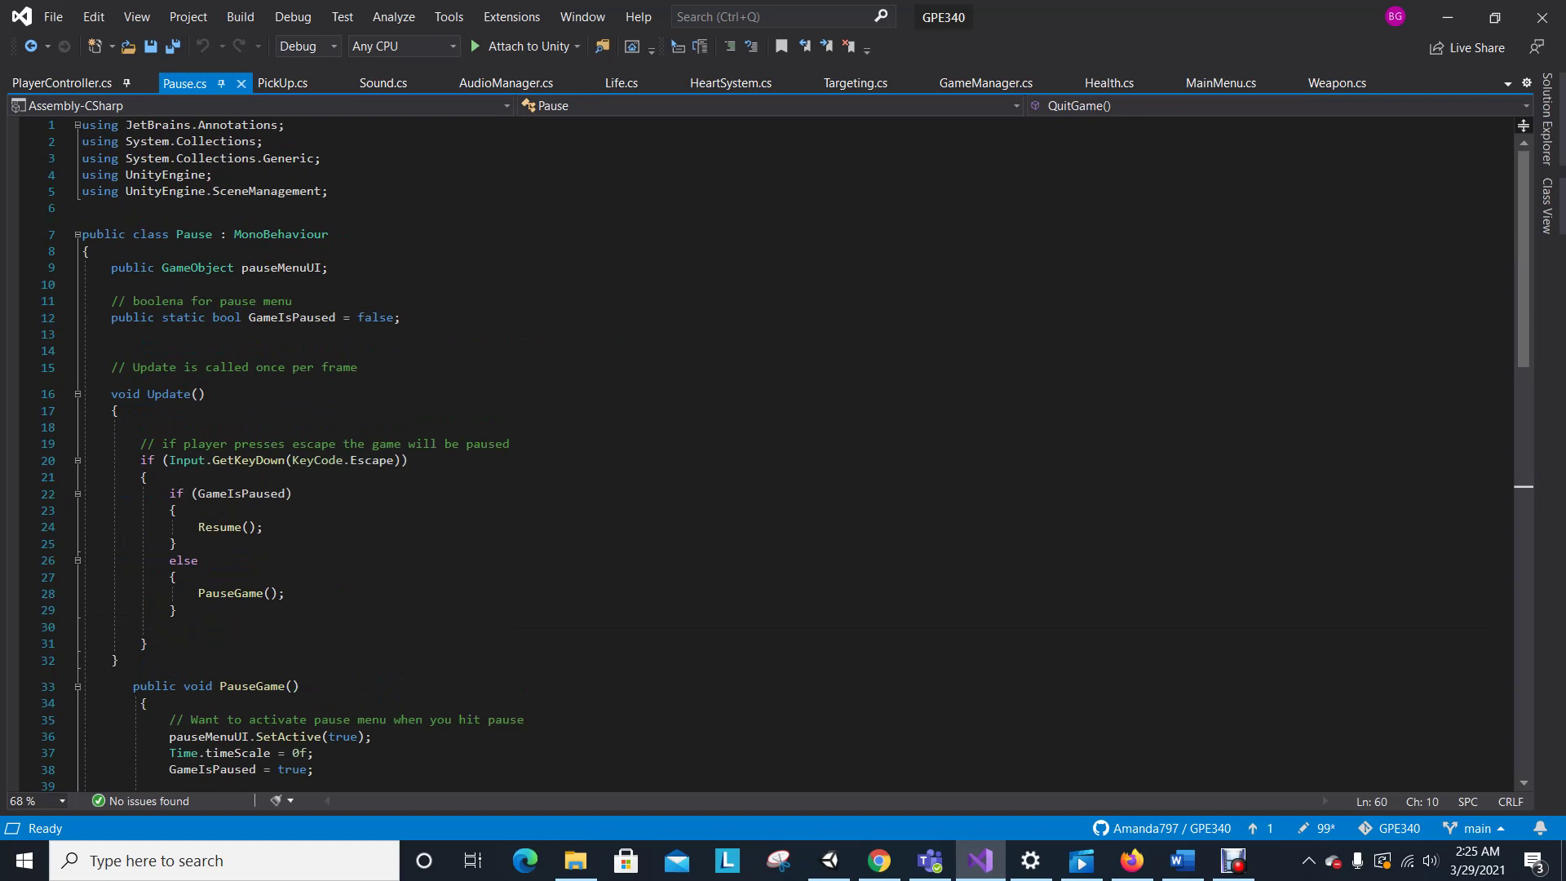
pyautogui.scroll(-8, 759, 449)
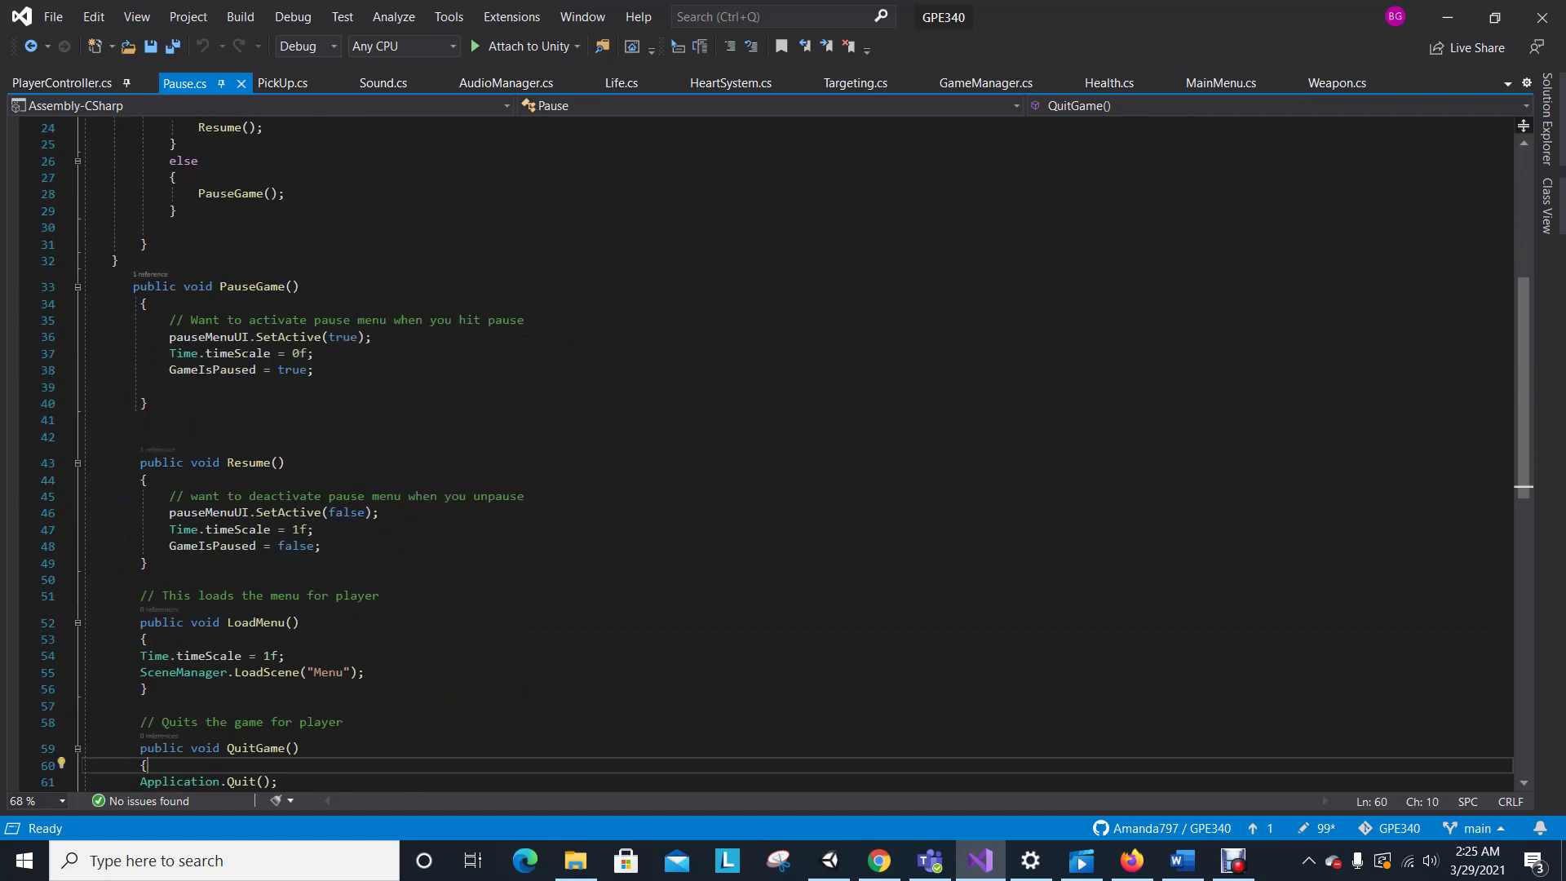
pyautogui.scroll(2, 758, 449)
pyautogui.scroll(9, 759, 449)
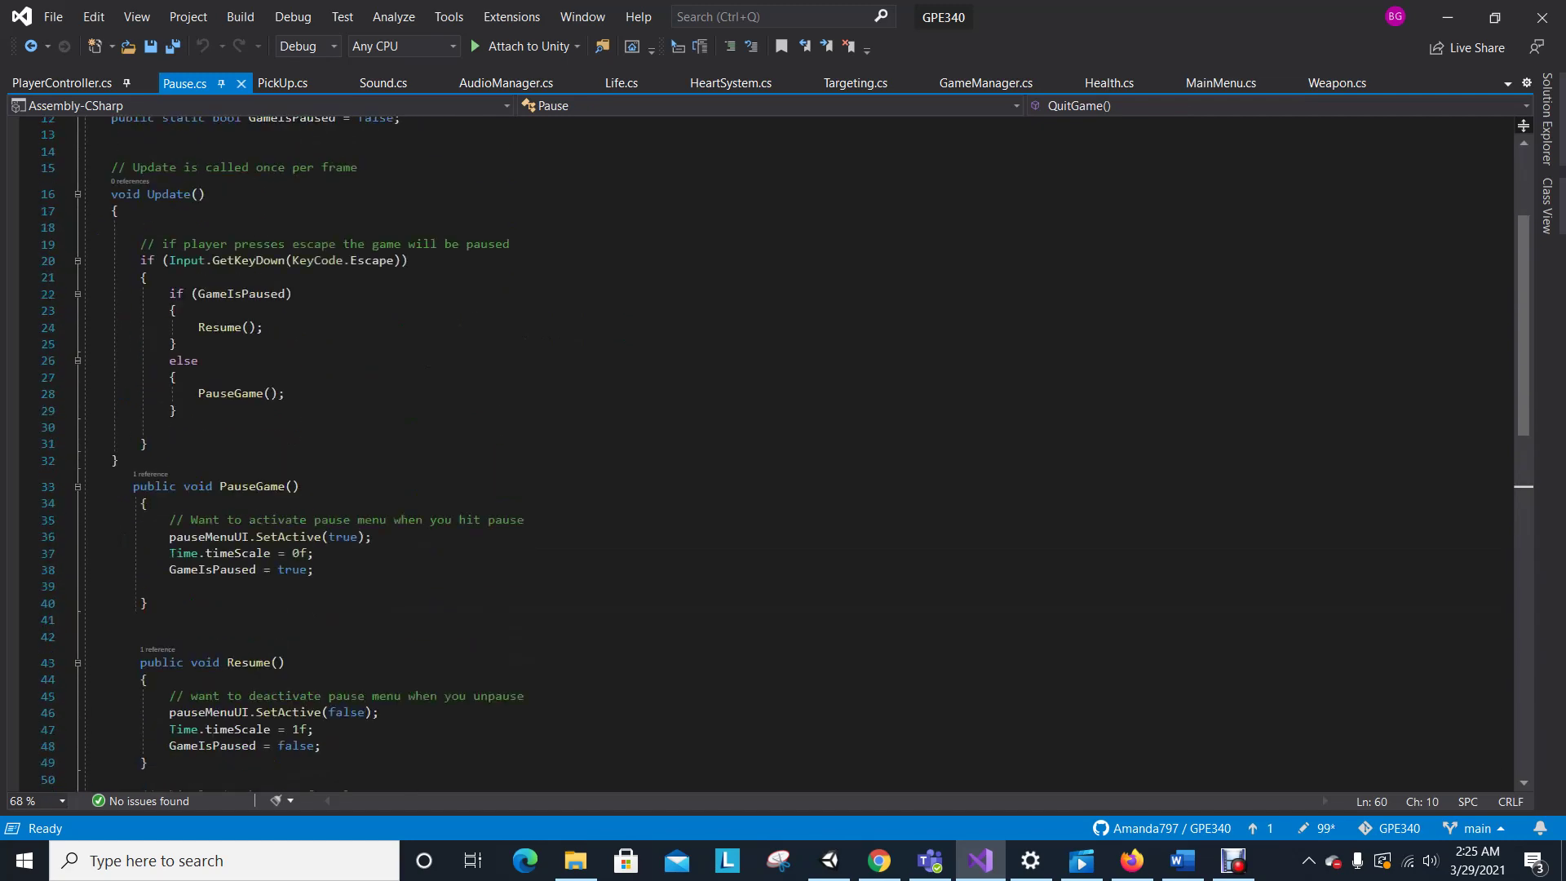
pyautogui.hotkey('ctrl', 'Tab')
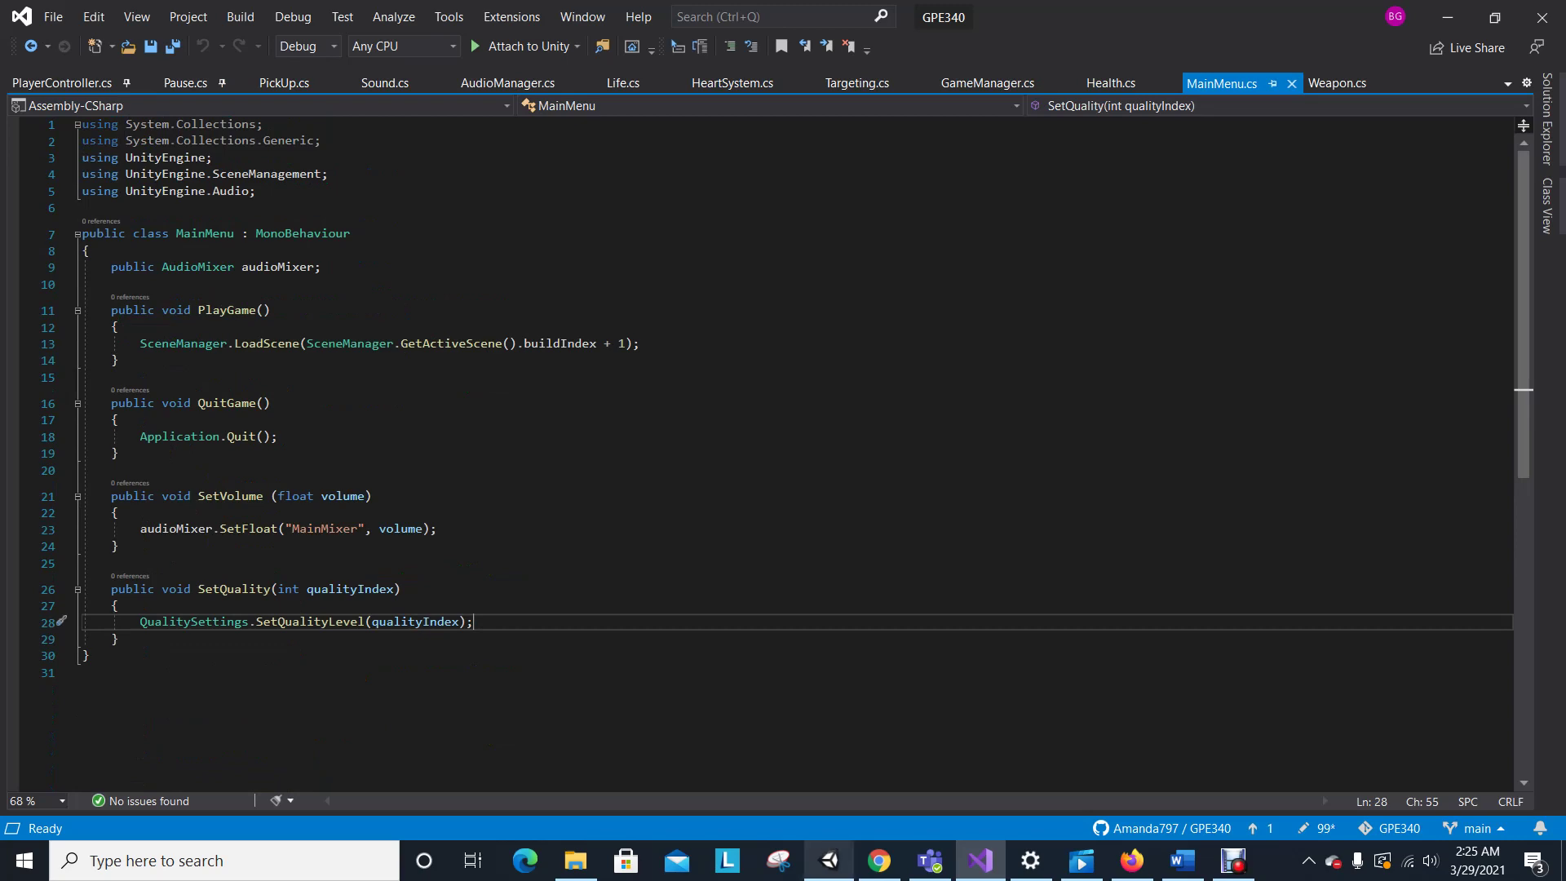
pyautogui.click(830, 861)
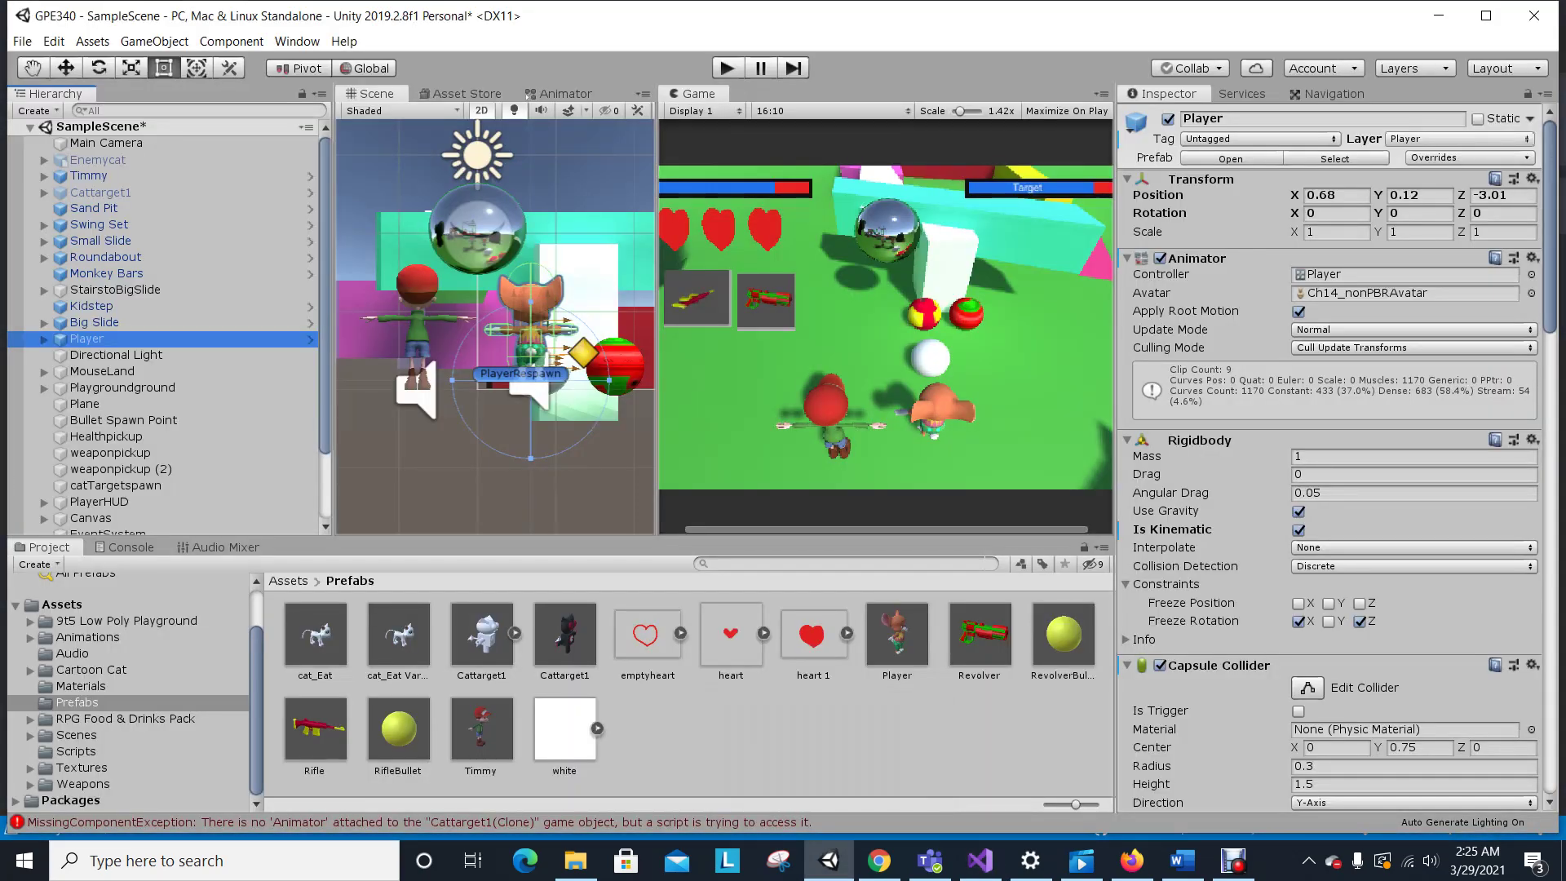
# Browse the C# script files in the Project panel's Scripts folder.
pyautogui.click(76, 753)
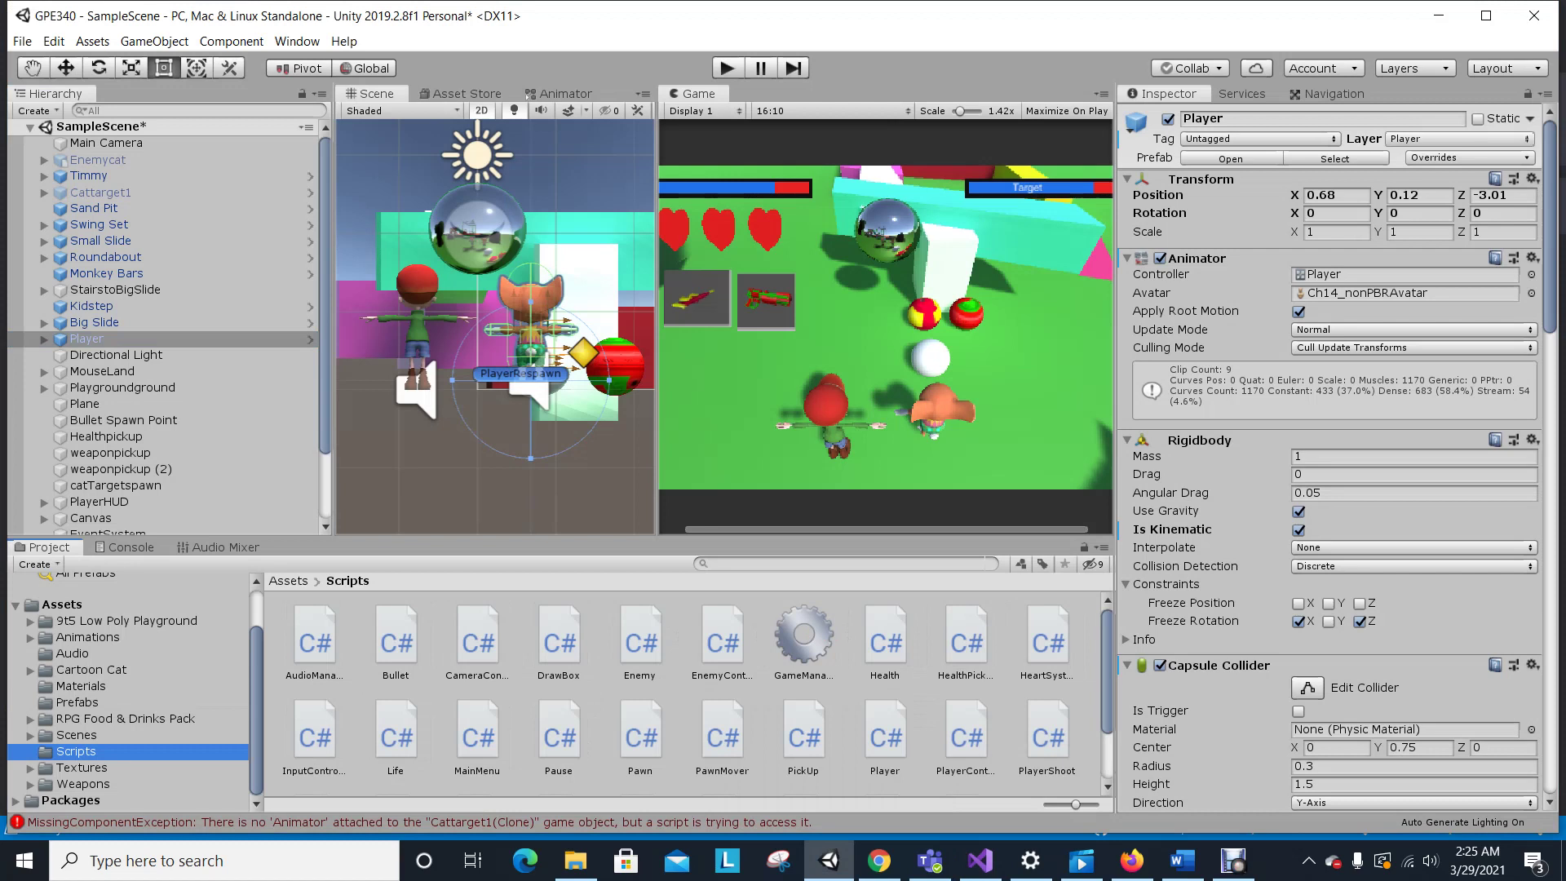
pyautogui.scroll(-2, 689, 694)
pyautogui.scroll(-1, 690, 693)
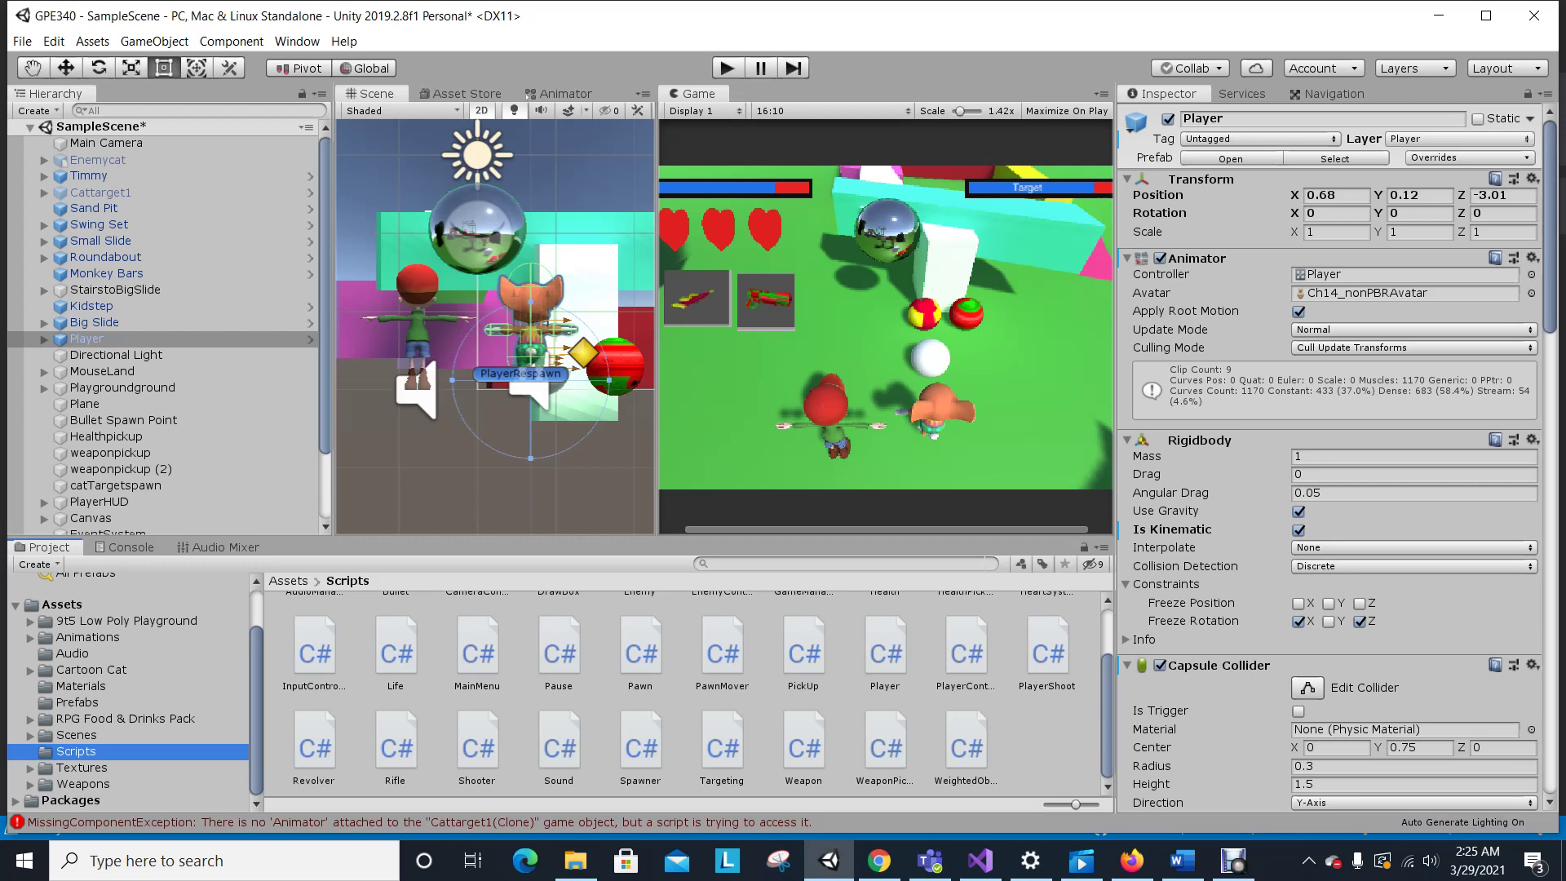
pyautogui.scroll(3, 689, 693)
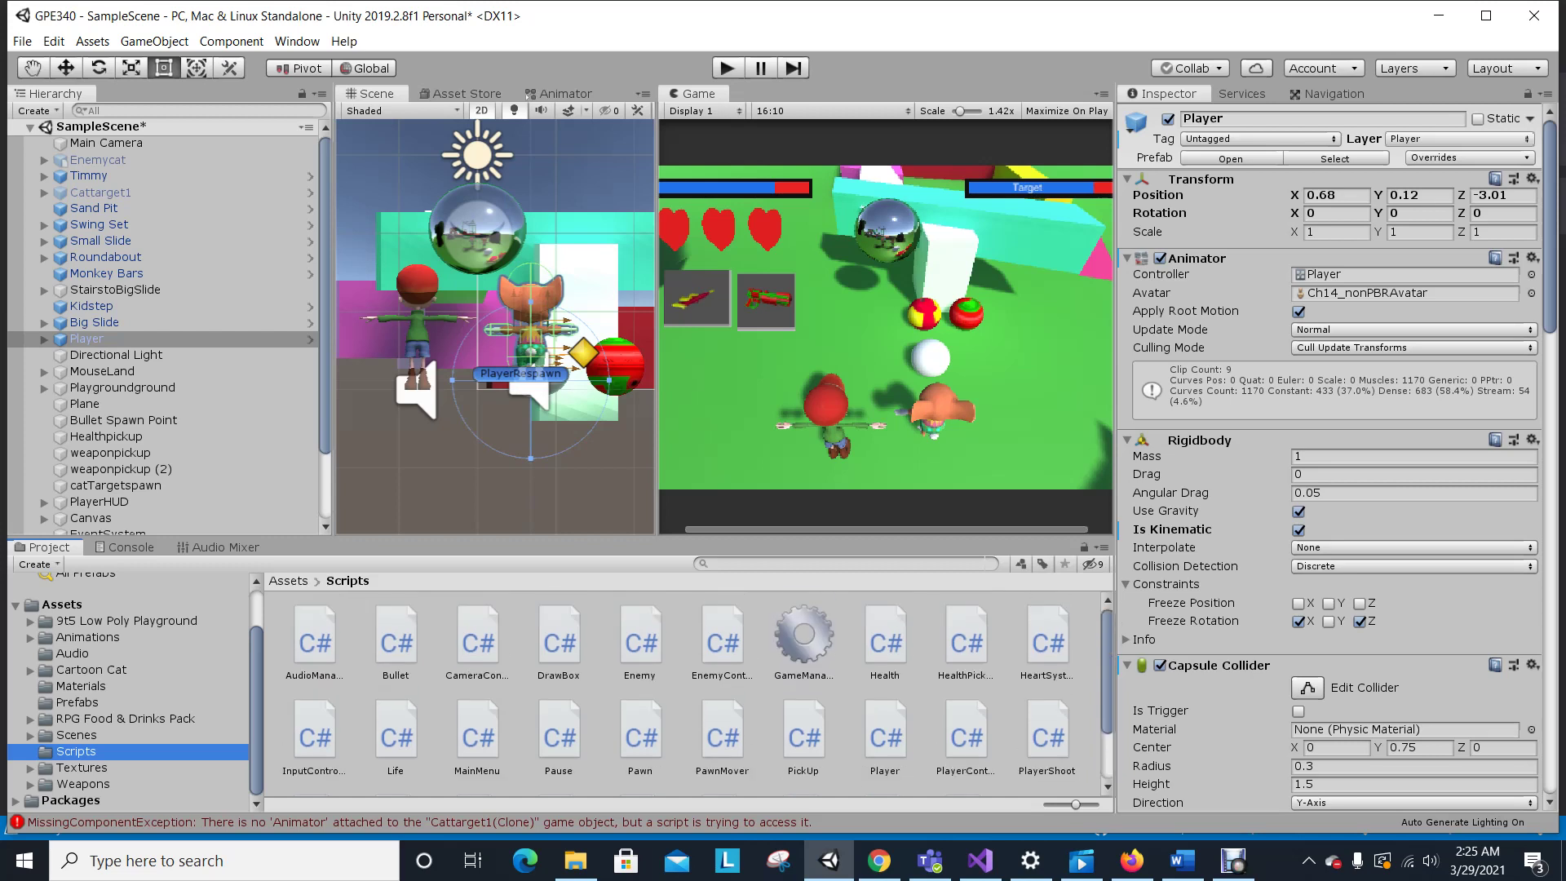
pyautogui.scroll(-3, 689, 693)
pyautogui.scroll(3, 689, 693)
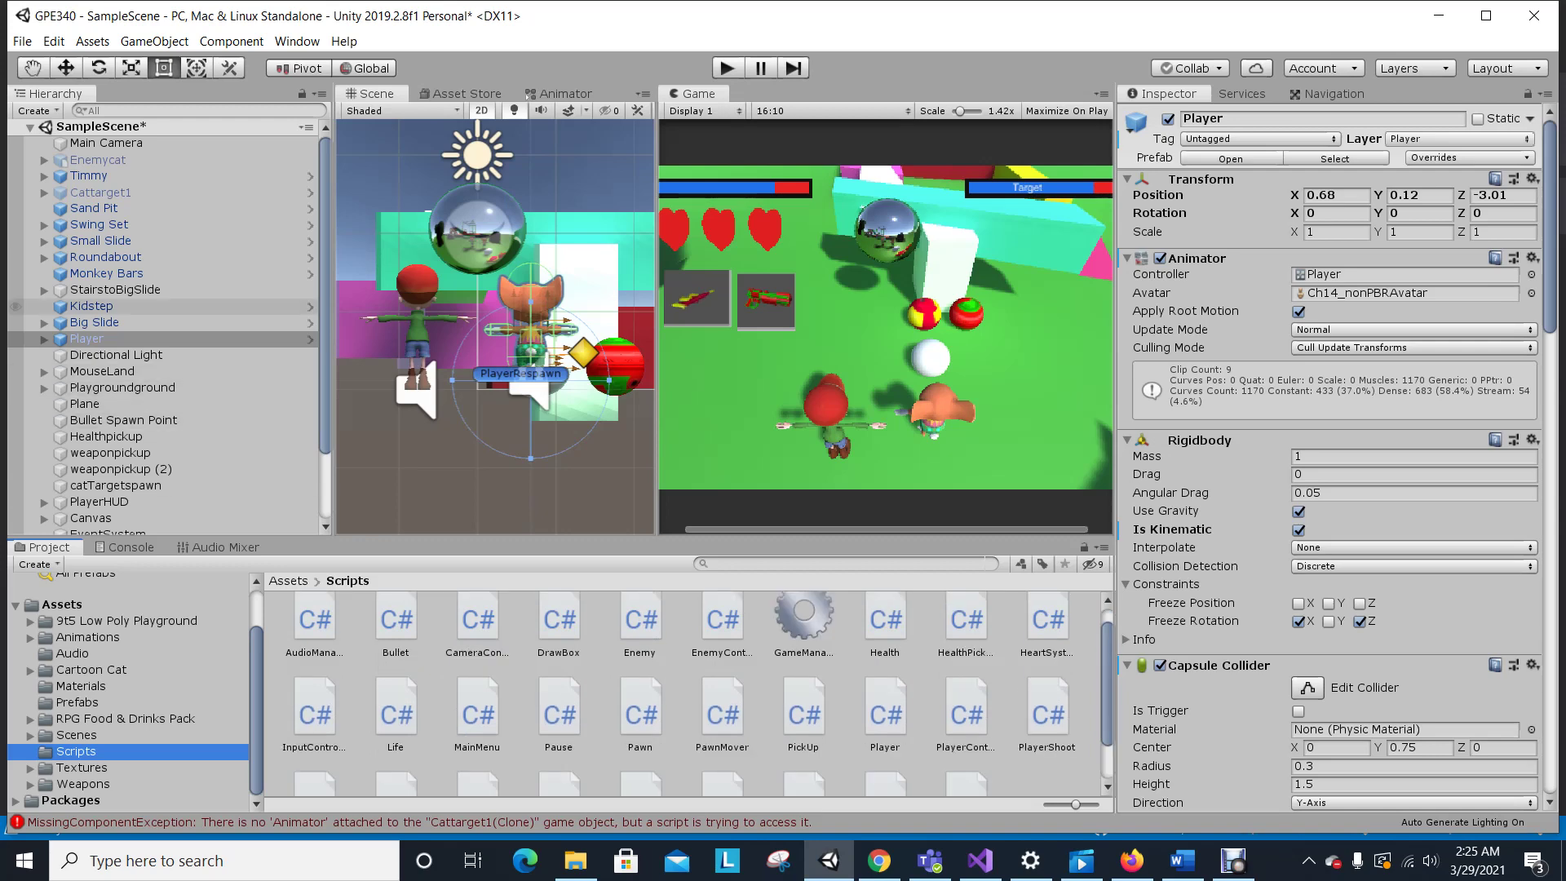
pyautogui.scroll(-3, 163, 446)
# Expand the Sphere in the Hierarchy and select its Reflection Probe child.
pyautogui.click(91, 479)
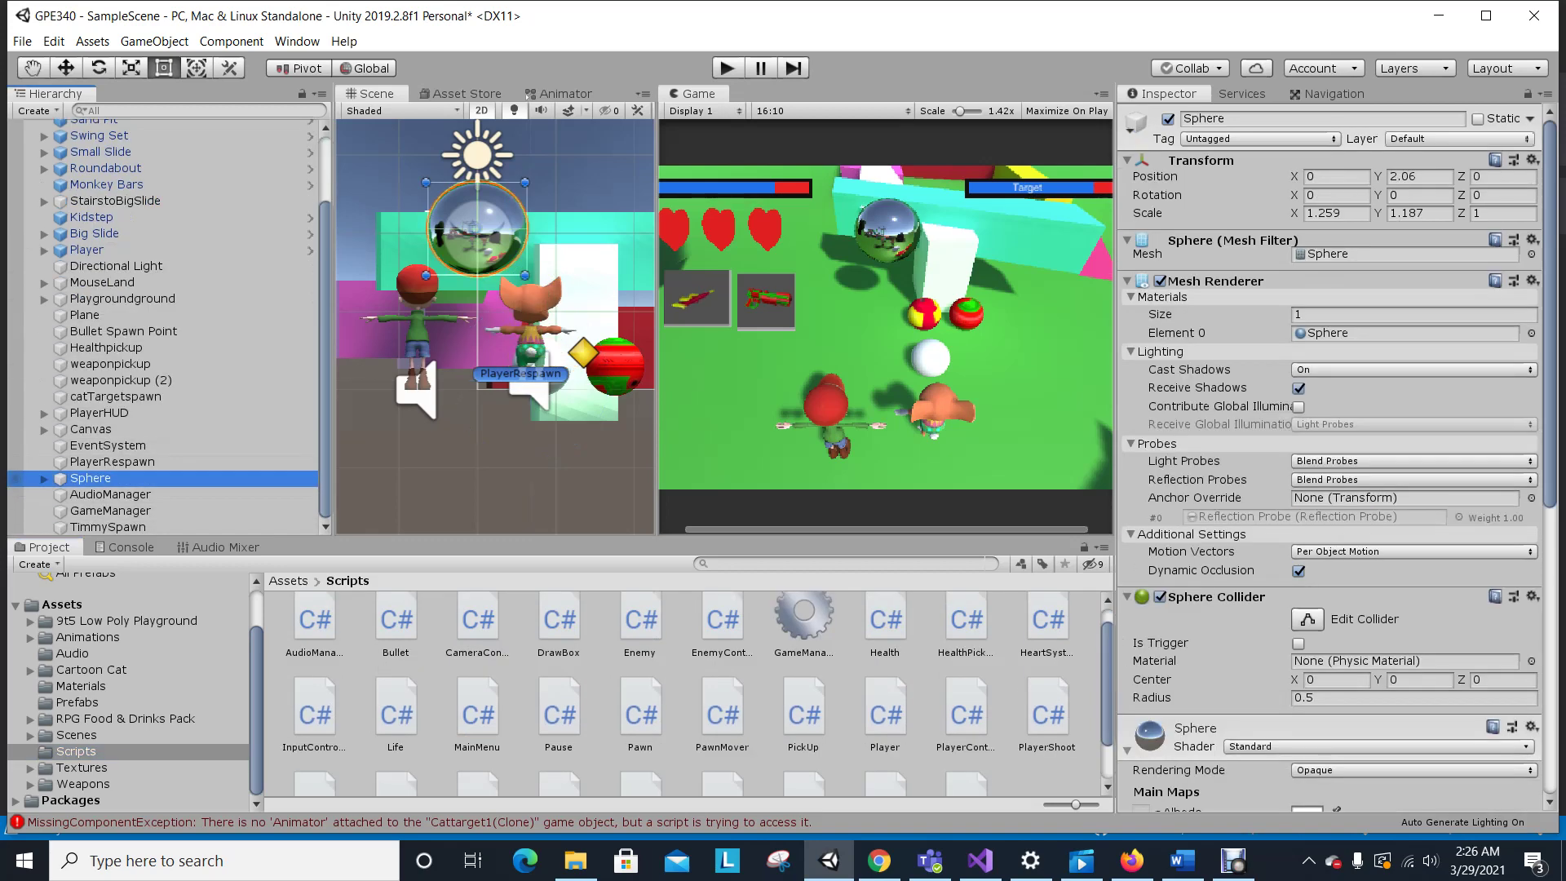
pyautogui.scroll(-6, 1330, 457)
pyautogui.scroll(4, 1330, 456)
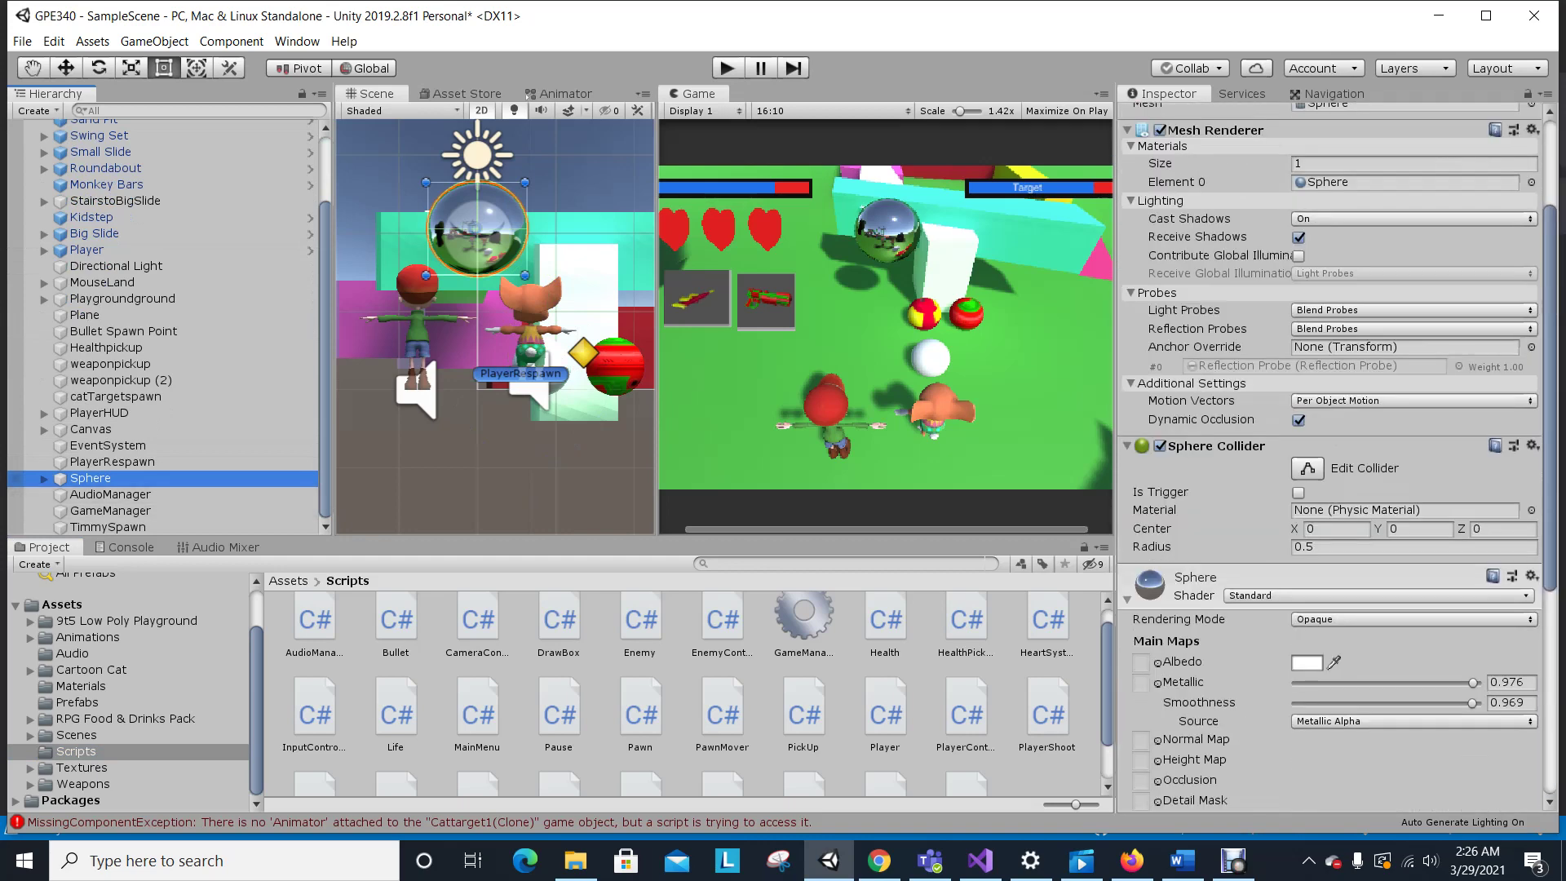
pyautogui.click(44, 479)
pyautogui.click(130, 495)
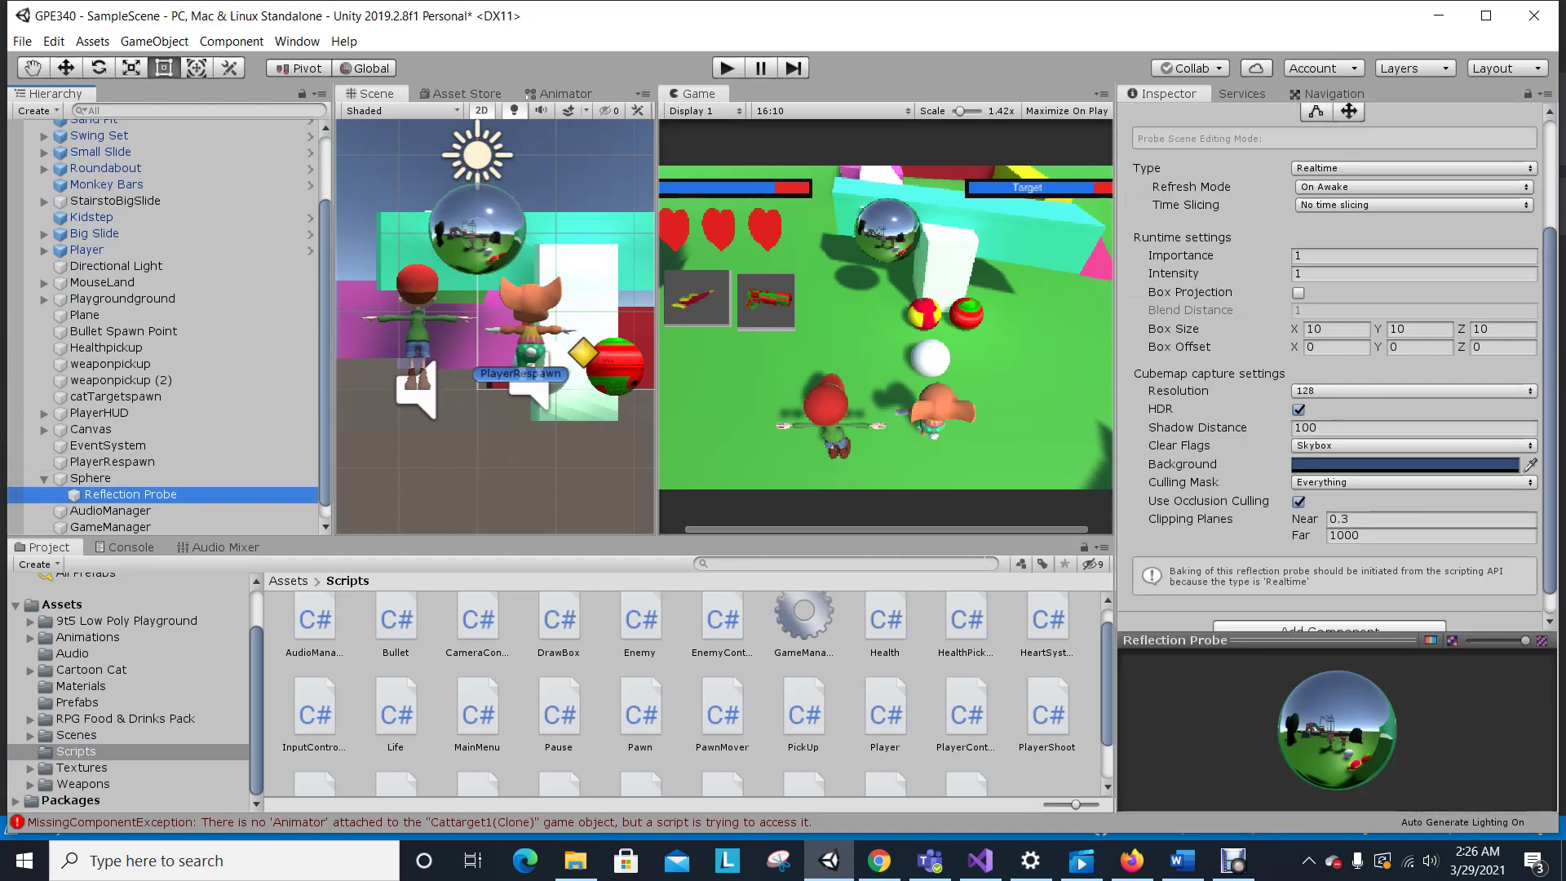
pyautogui.scroll(-1, 1330, 368)
pyautogui.scroll(4, 1330, 367)
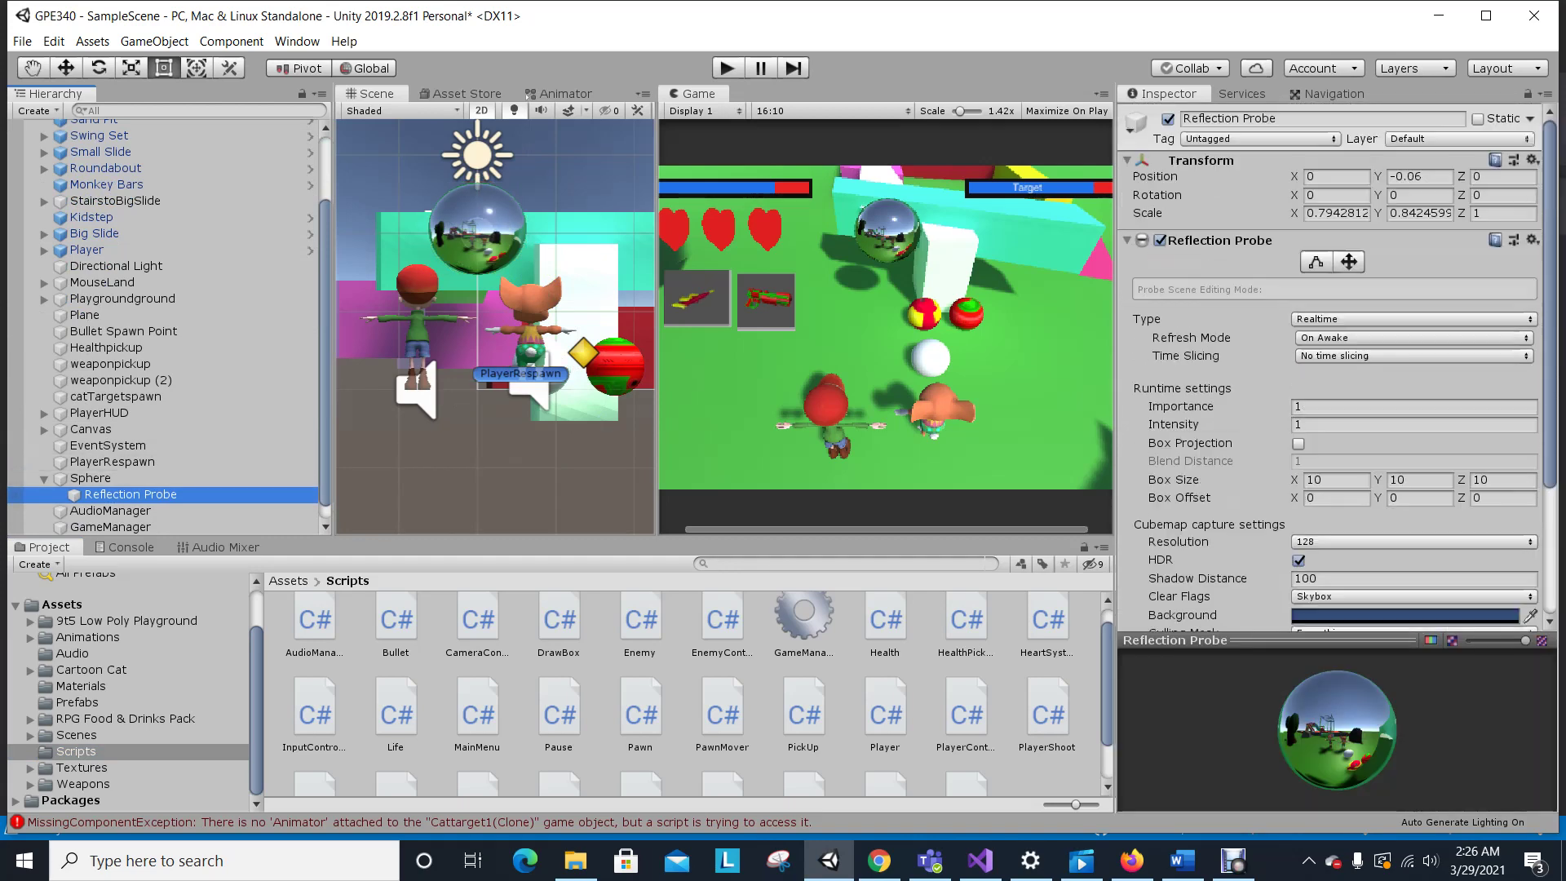
pyautogui.scroll(-5, 1330, 368)
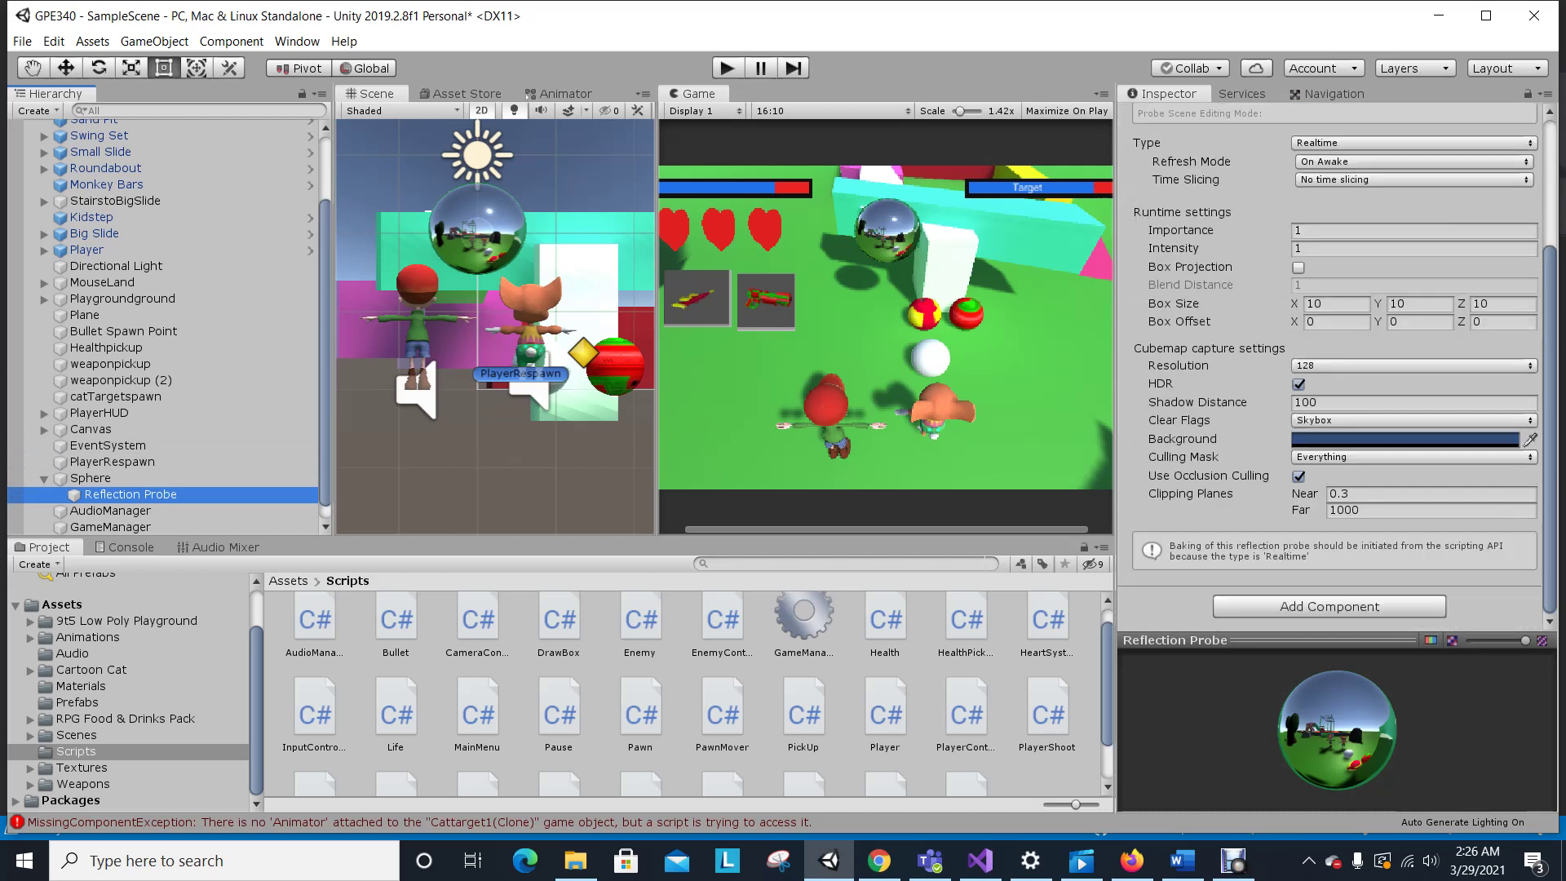
# Try a Reflection Probe Intensity of 10, then settle on an Intensity of 1.
pyautogui.click(1414, 249)
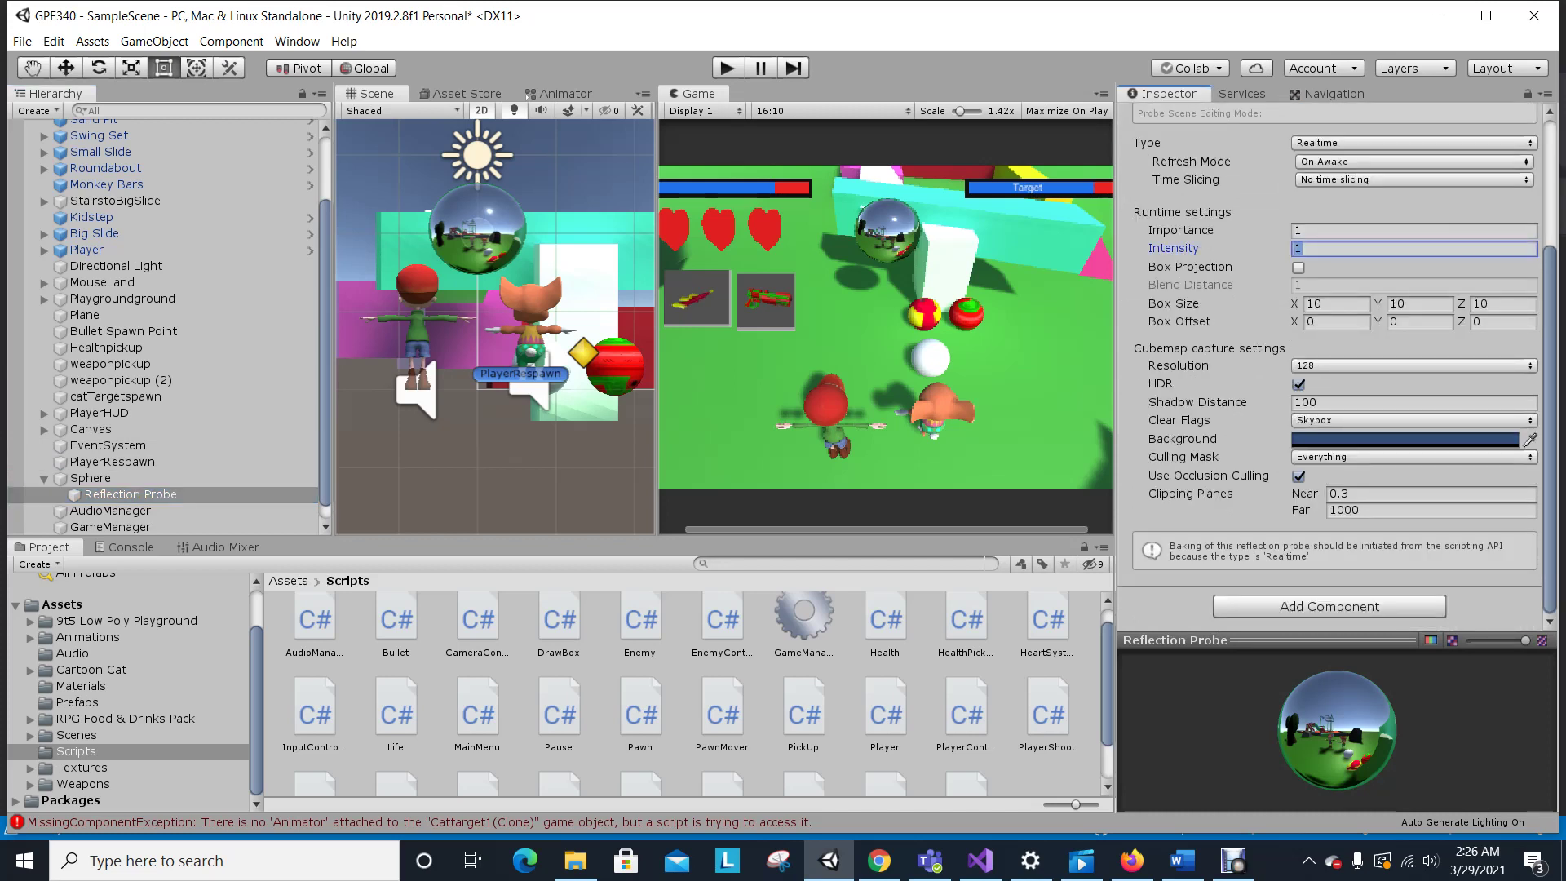
pyautogui.write('2')
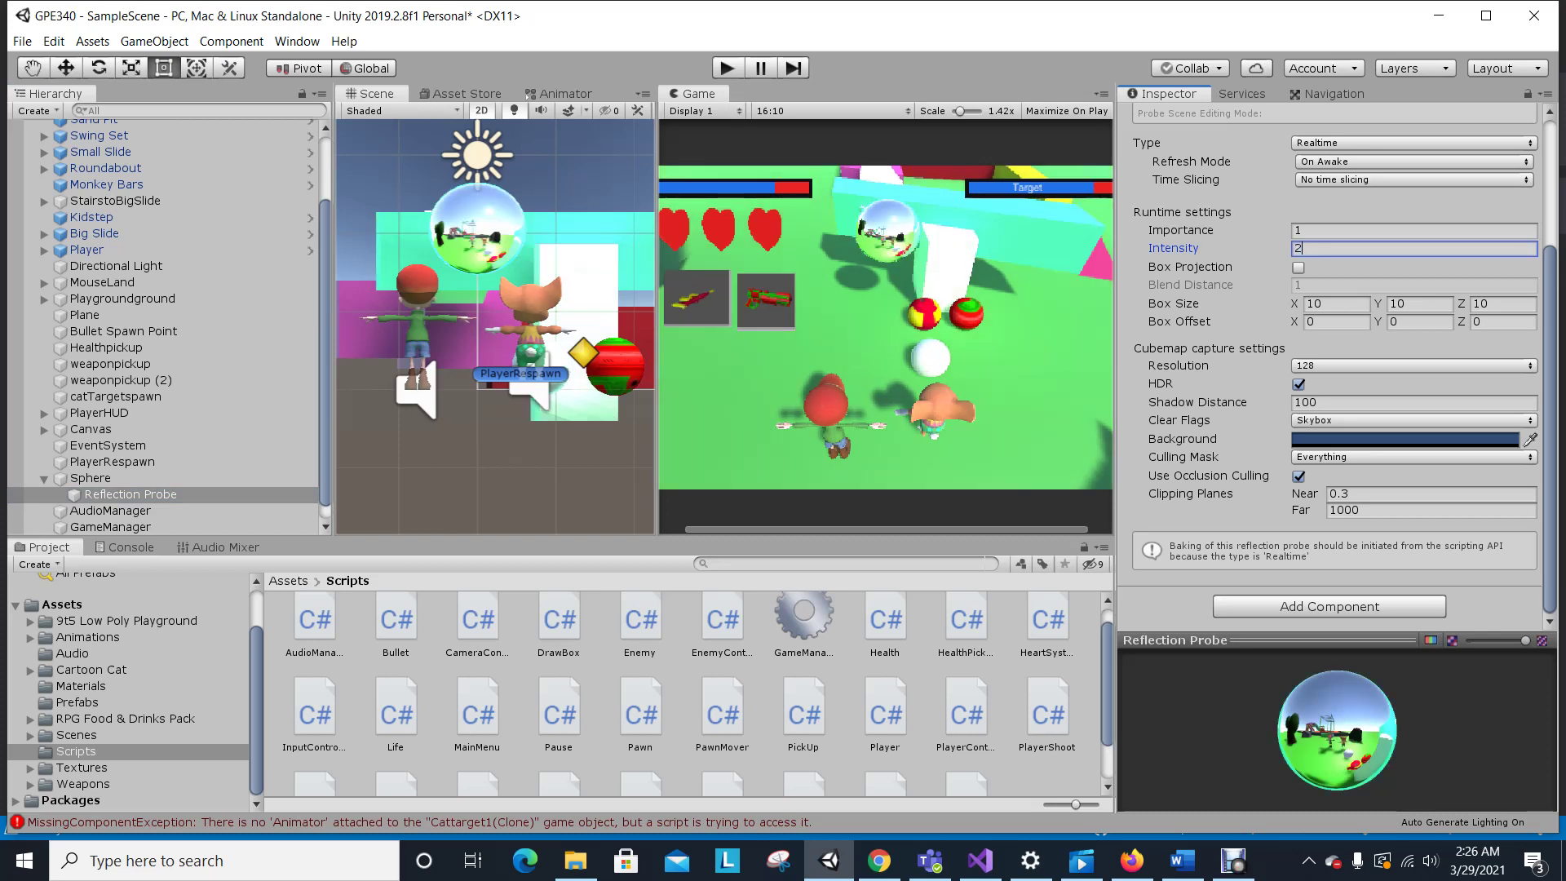
pyautogui.press('BackSpace')
pyautogui.write('3')
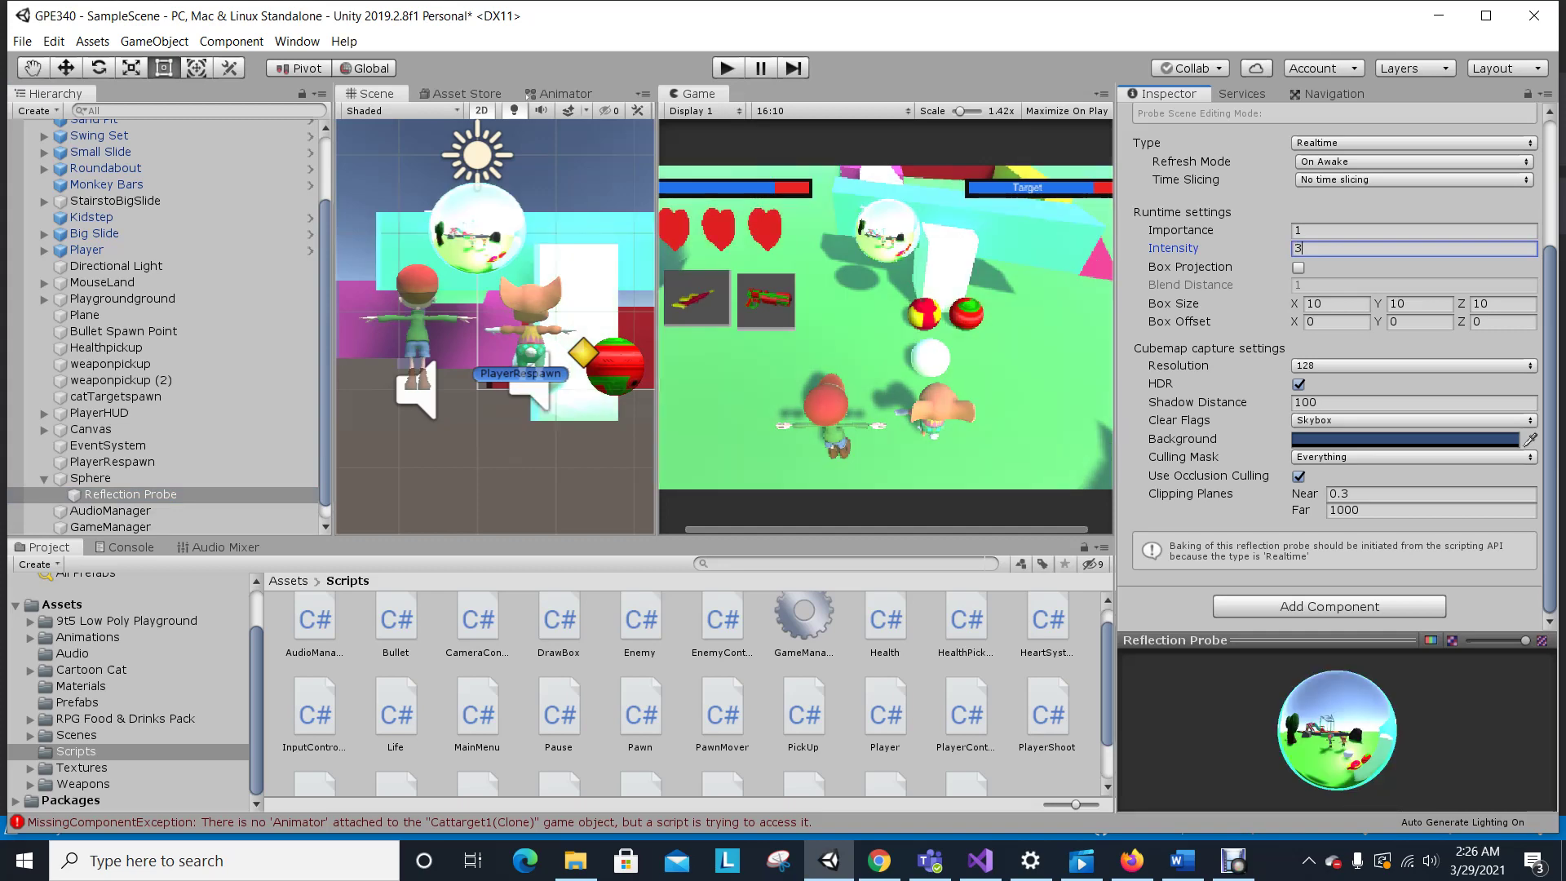
pyautogui.press('BackSpace')
pyautogui.write('10')
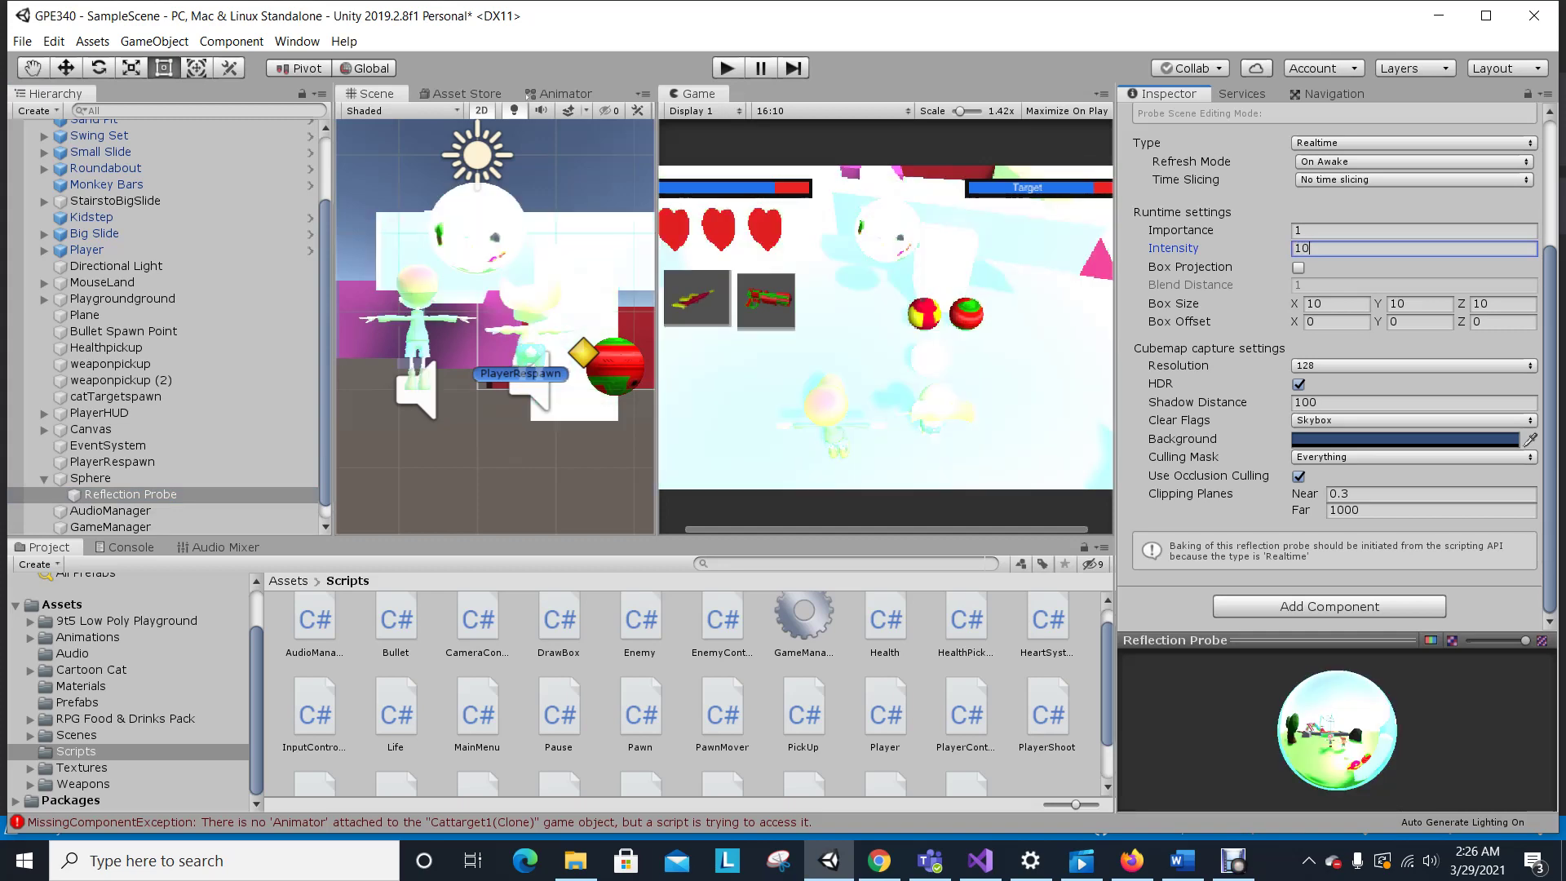
pyautogui.press('BackSpace')
pyautogui.press('BackSpace')
pyautogui.write('1')
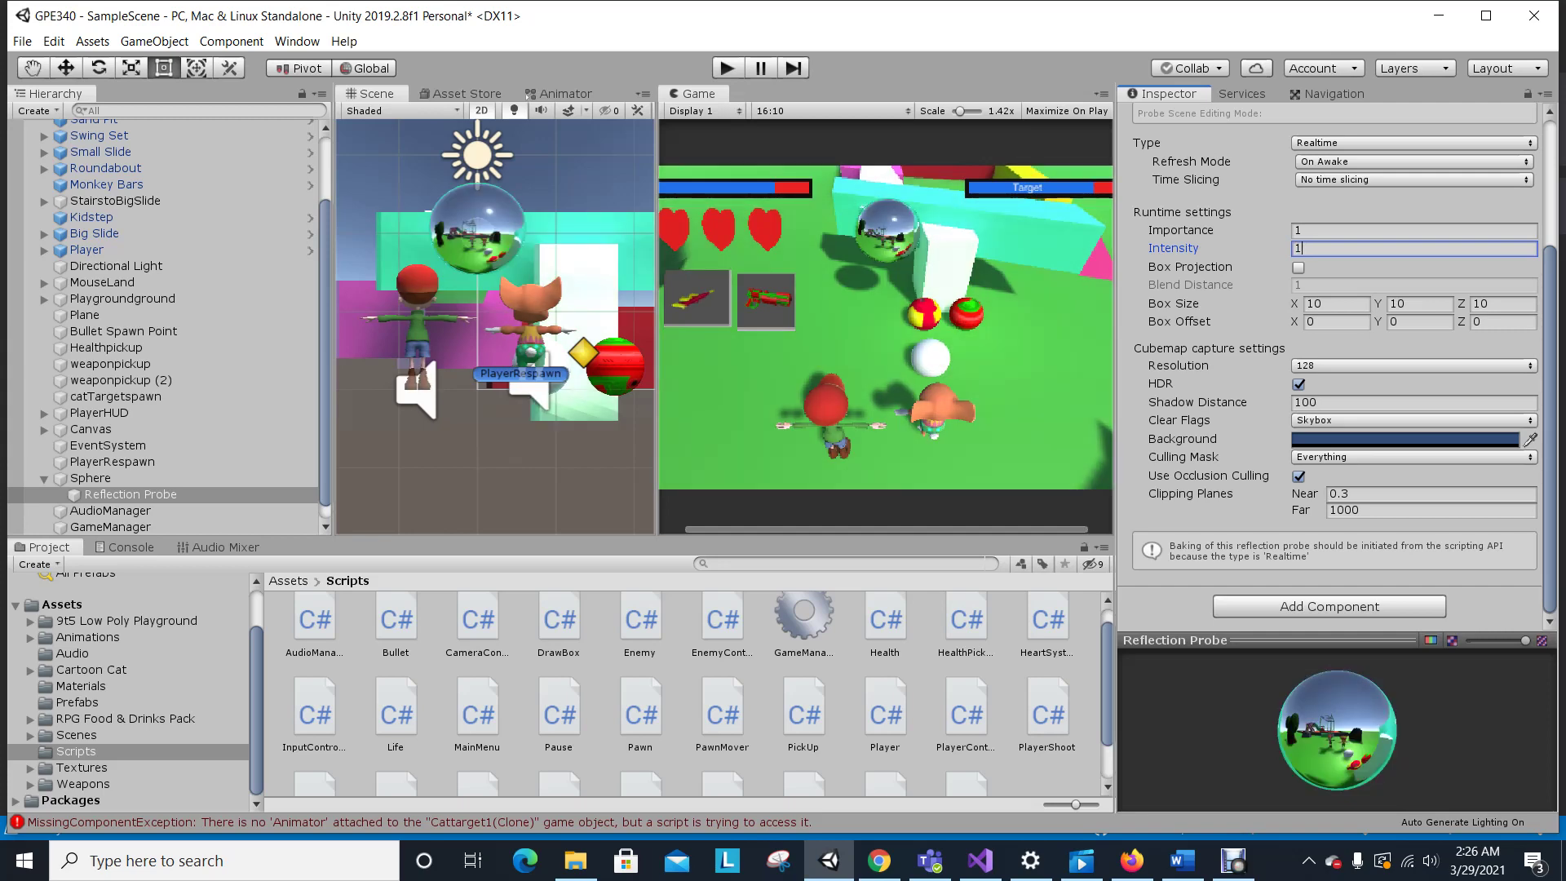
pyautogui.scroll(4, 1335, 367)
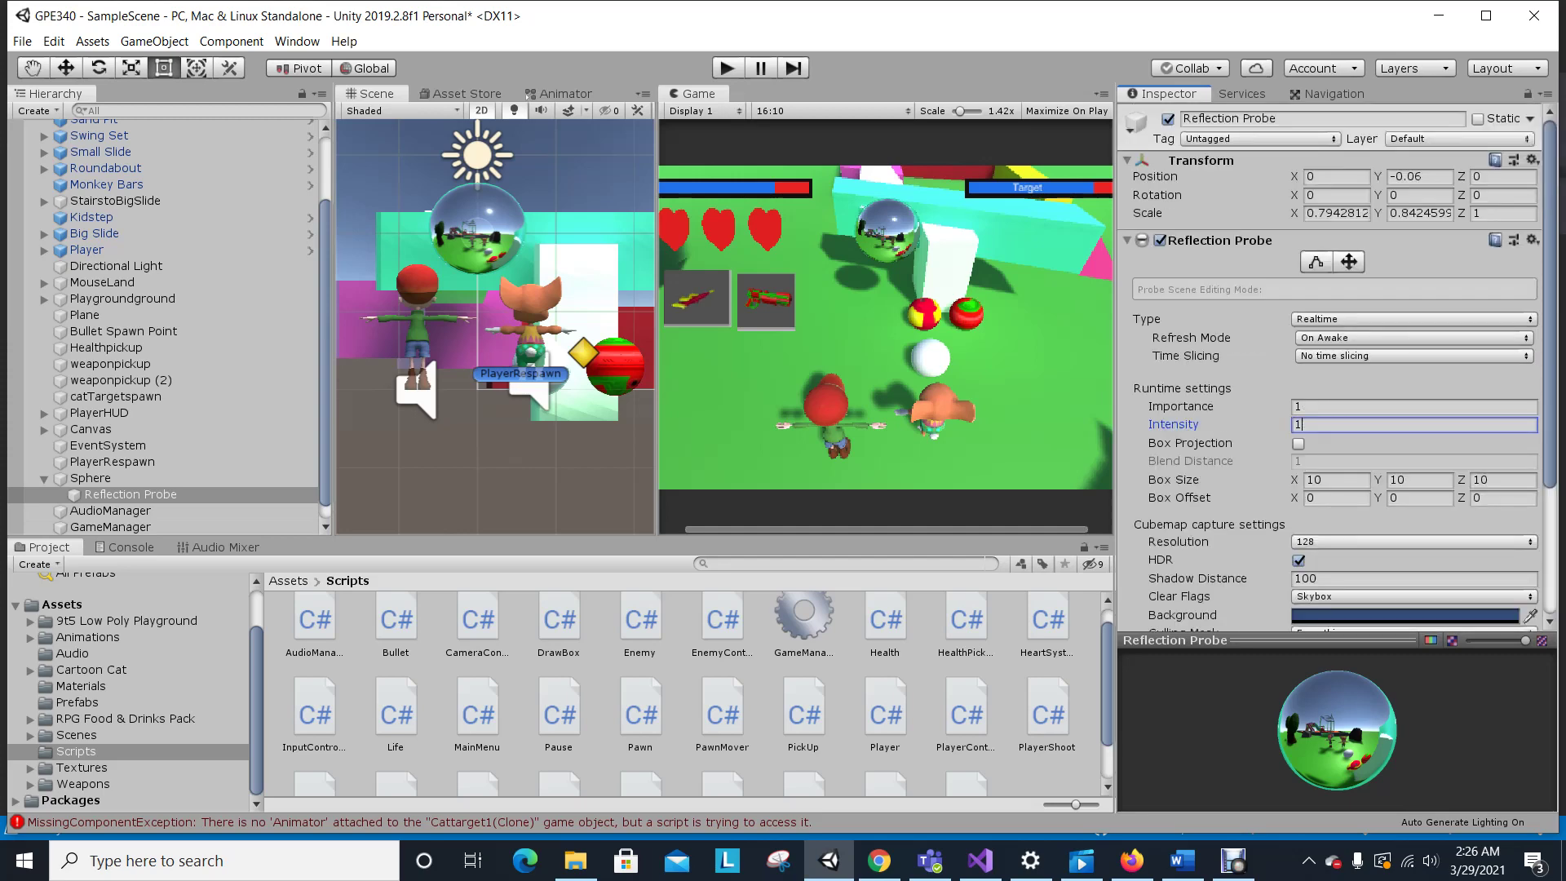
pyautogui.click(91, 478)
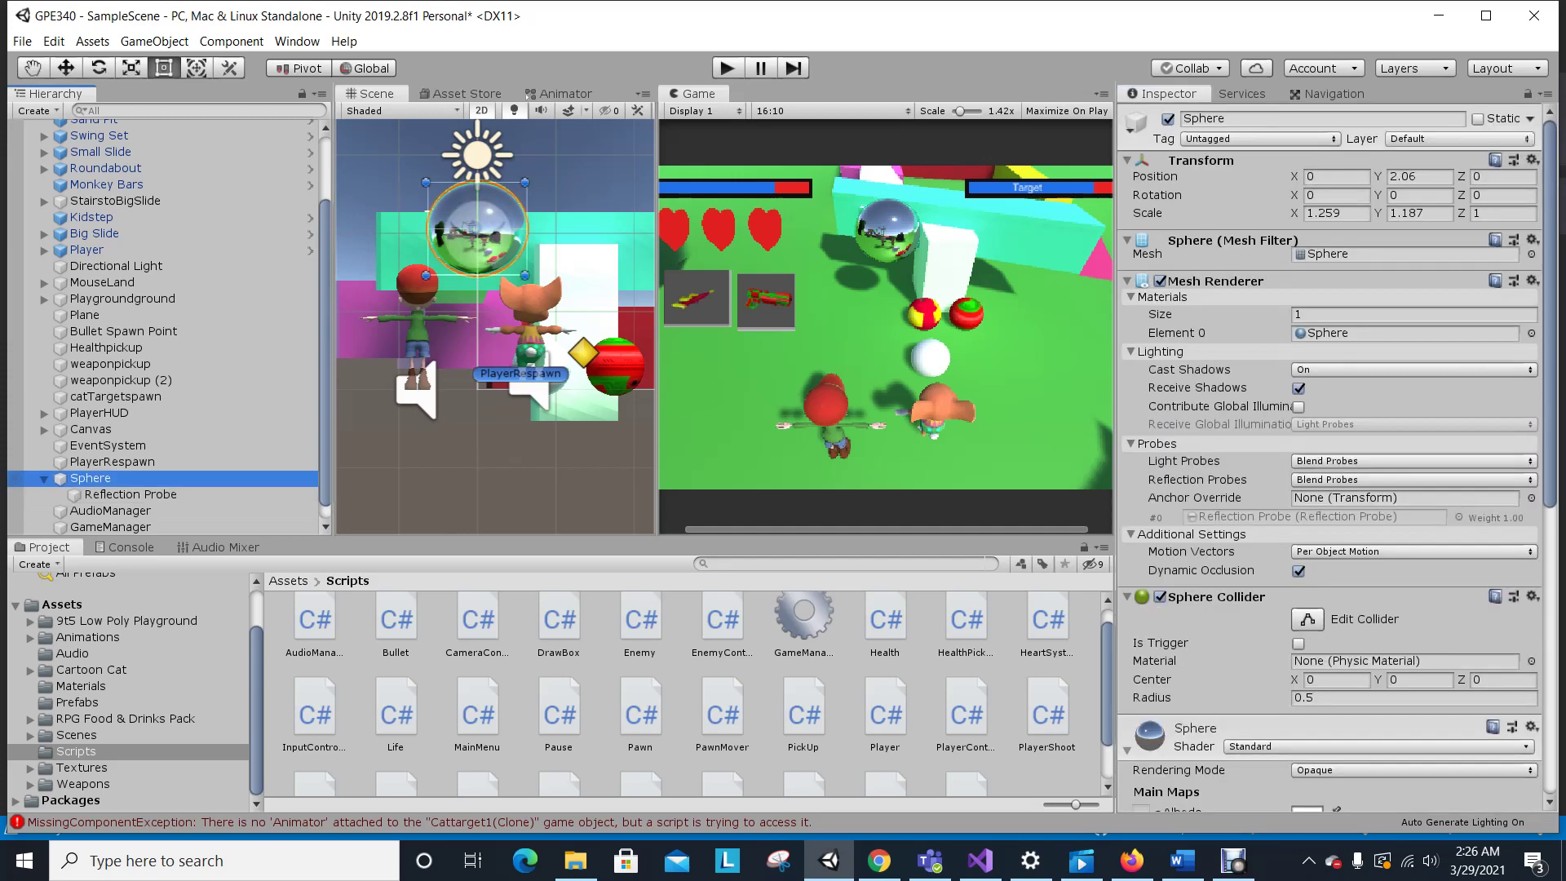
# Scroll the Sphere's Inspector to review its metallic material.
pyautogui.scroll(-6, 1330, 457)
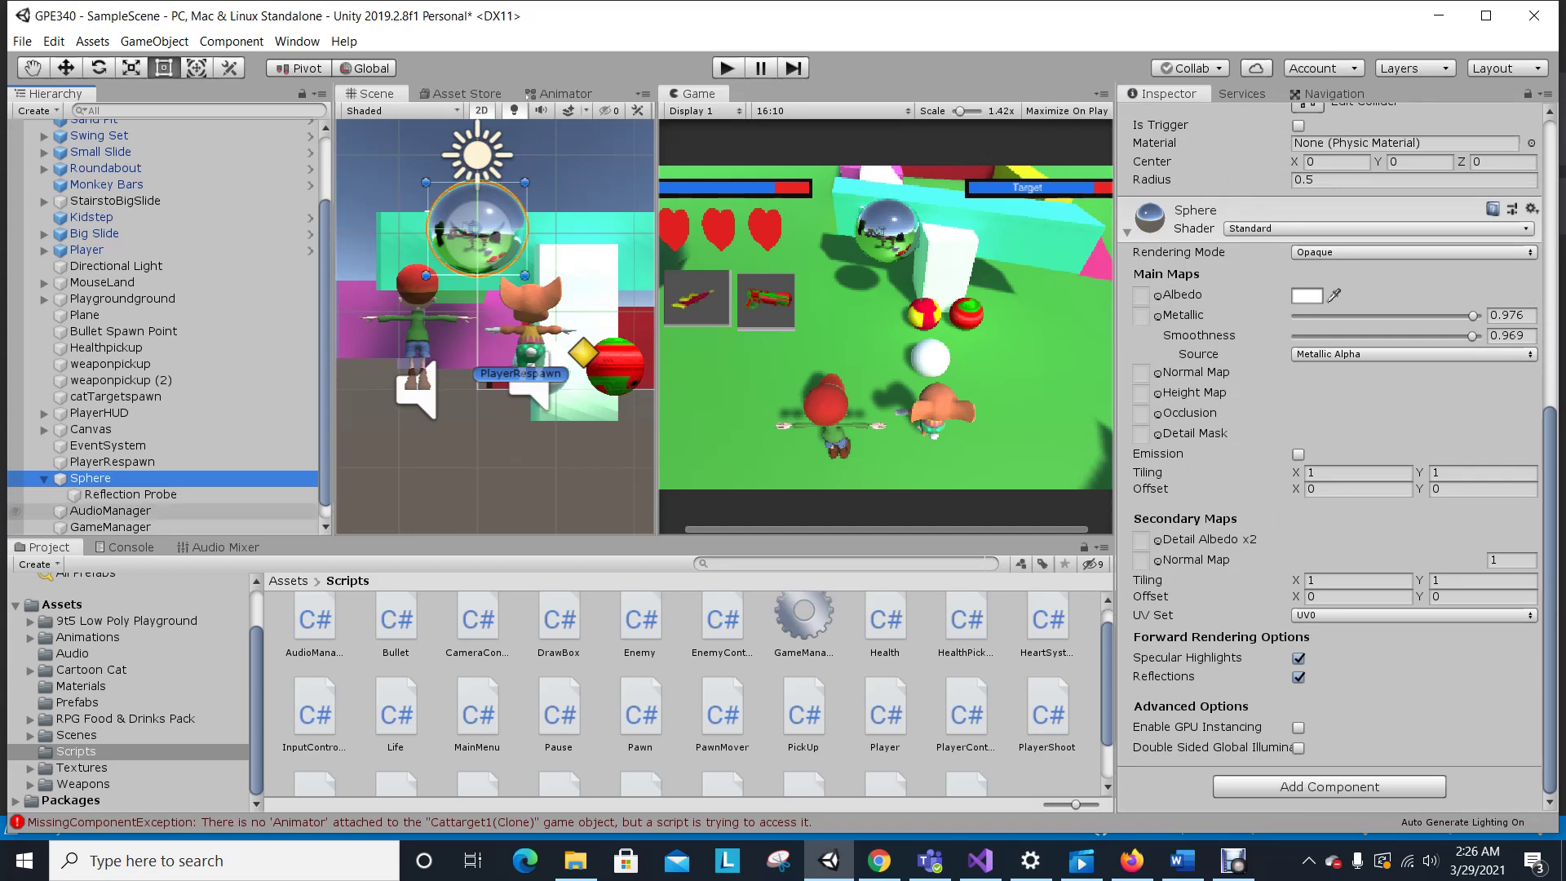
pyautogui.scroll(6, 1329, 457)
pyautogui.scroll(-2, 1330, 457)
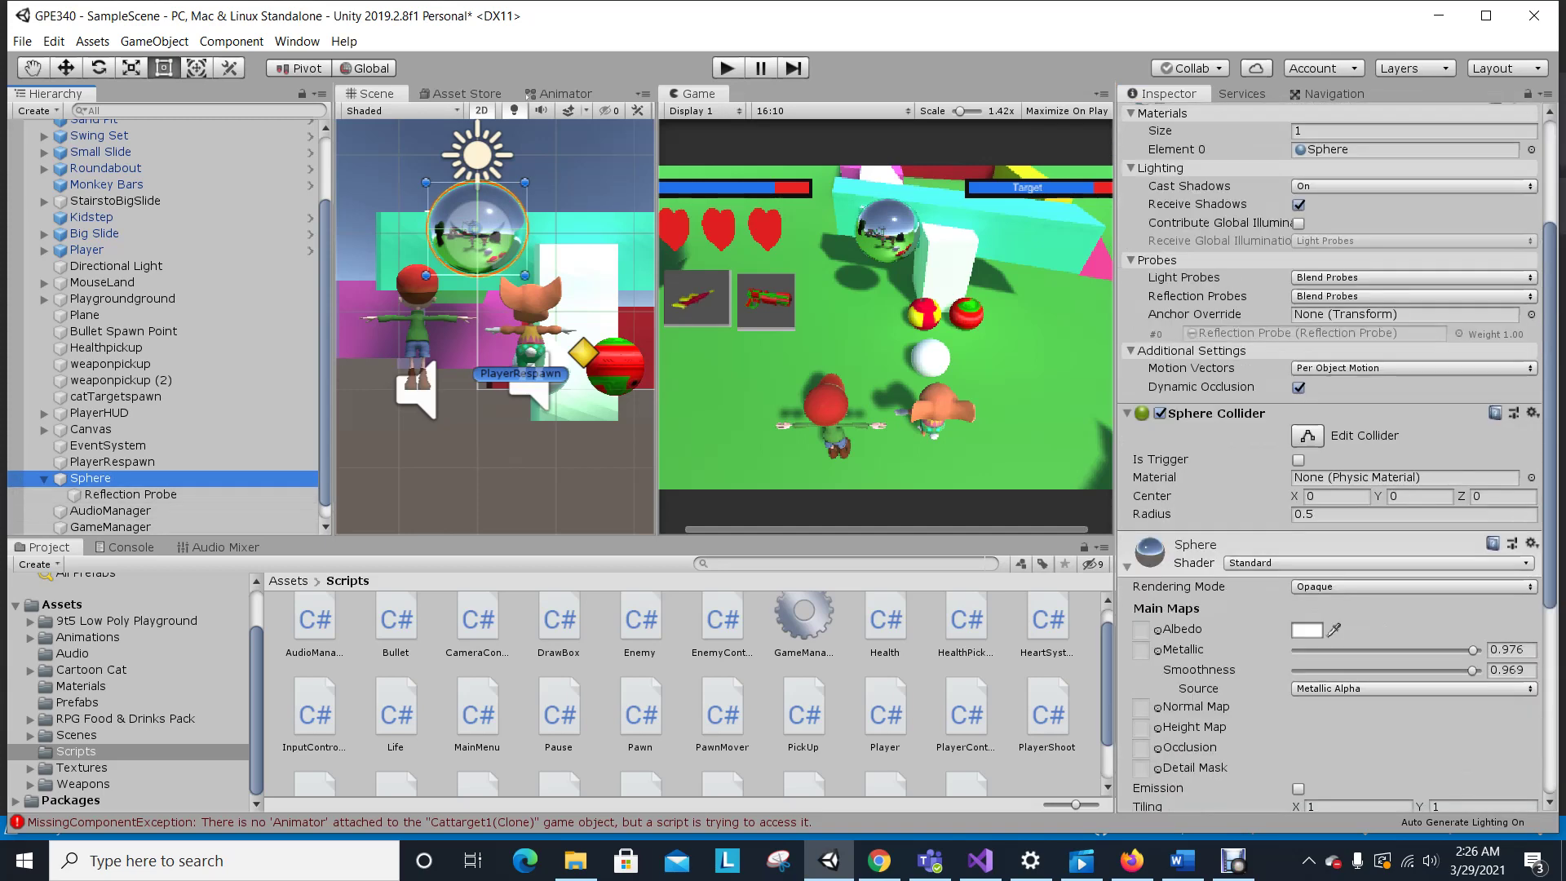
pyautogui.scroll(-4, 1330, 457)
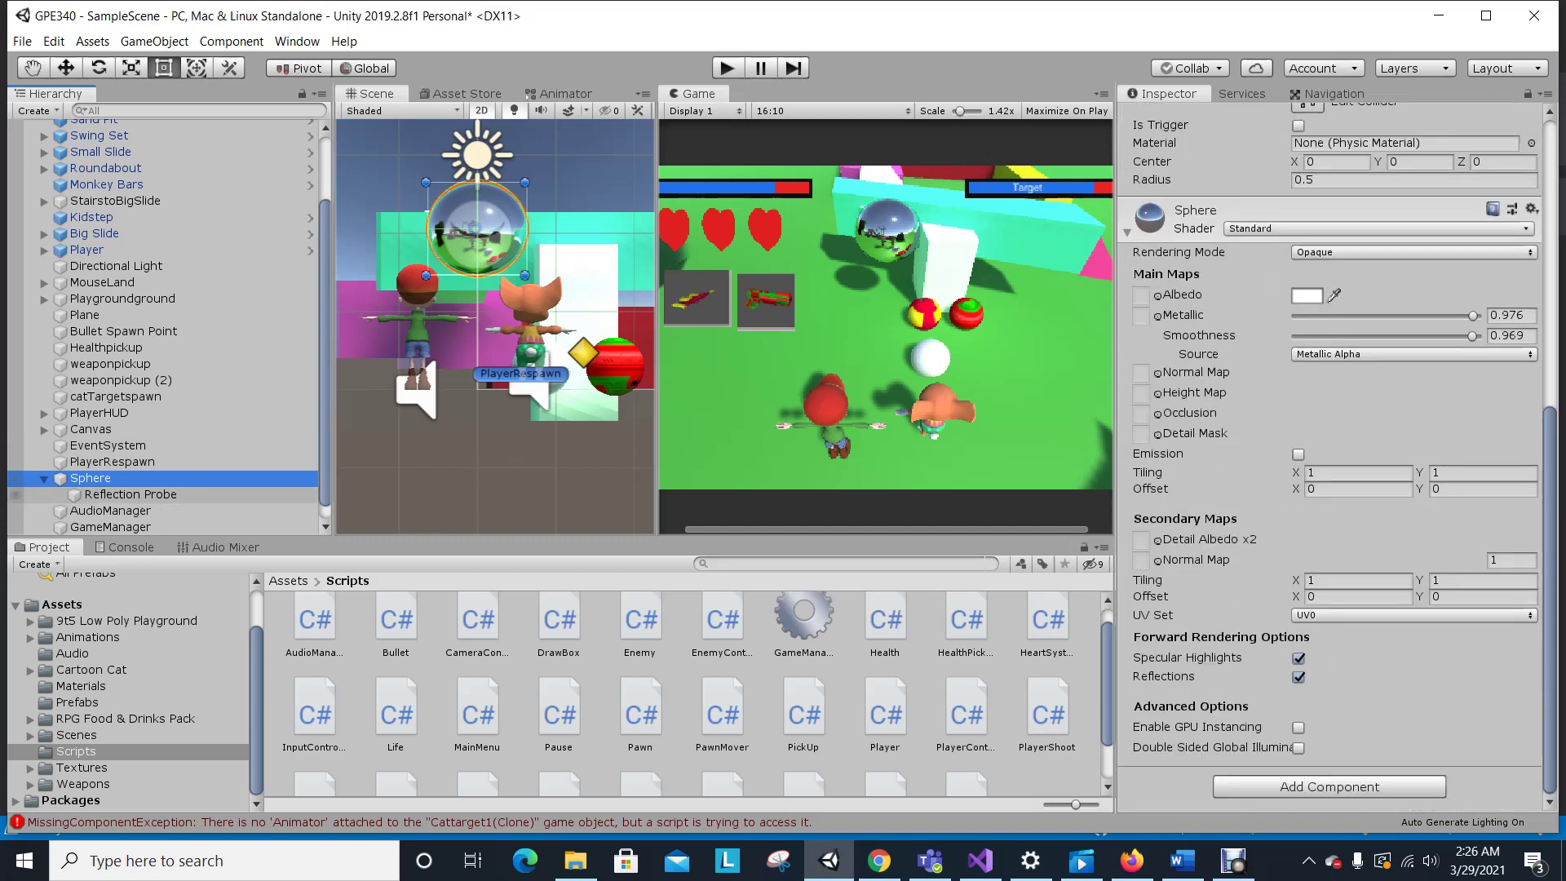
# Inspect the Reflection Probe's settings and dismiss the Teams chat notification.
pyautogui.click(130, 495)
pyautogui.scroll(2, 1183, 408)
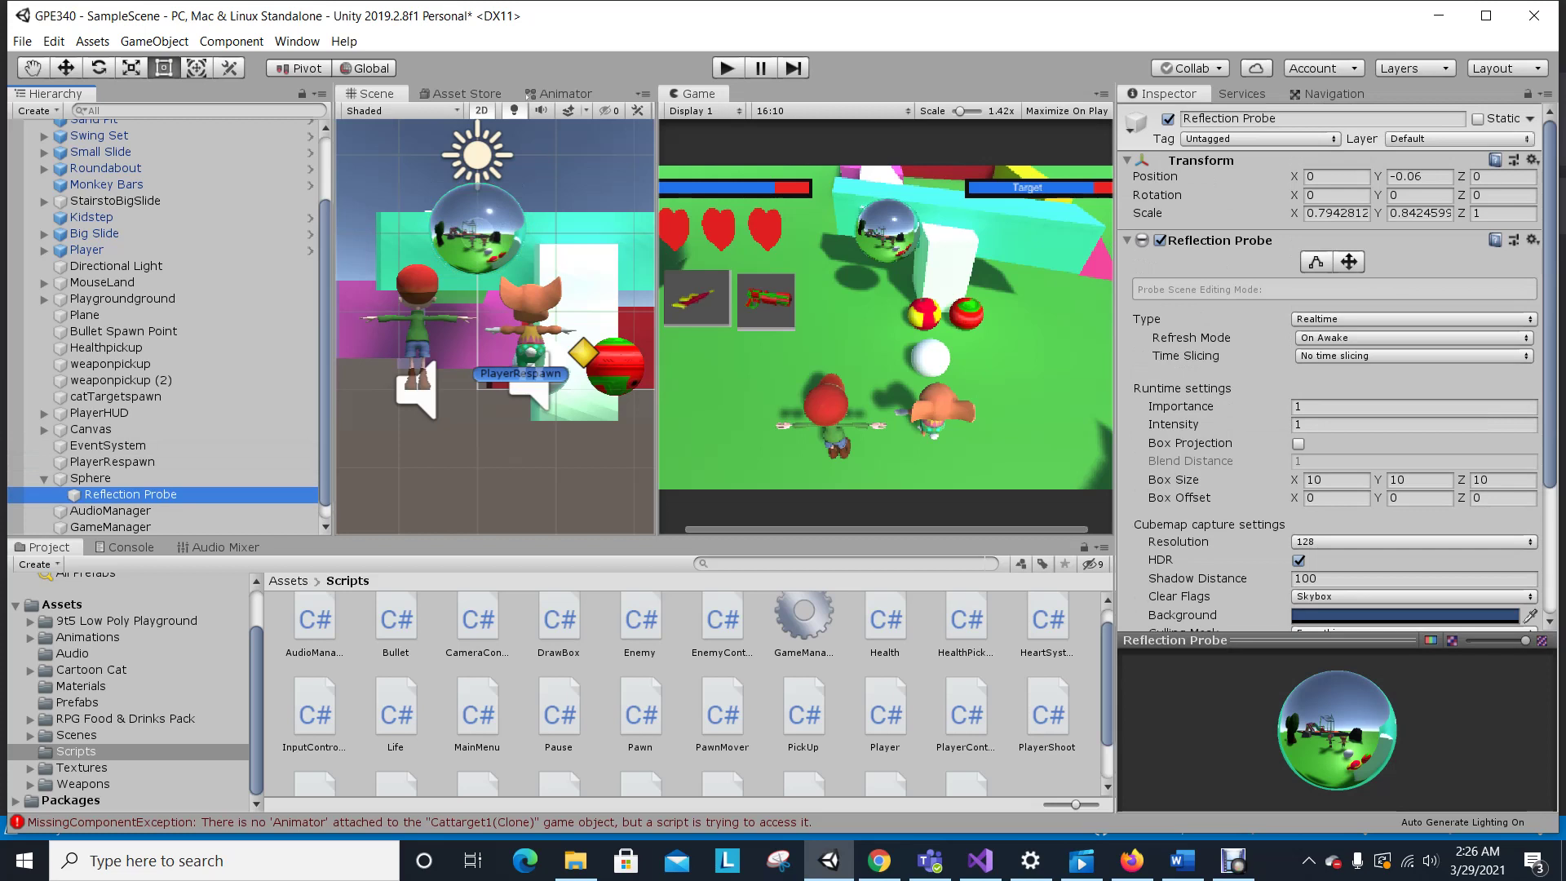
pyautogui.scroll(-3, 1334, 367)
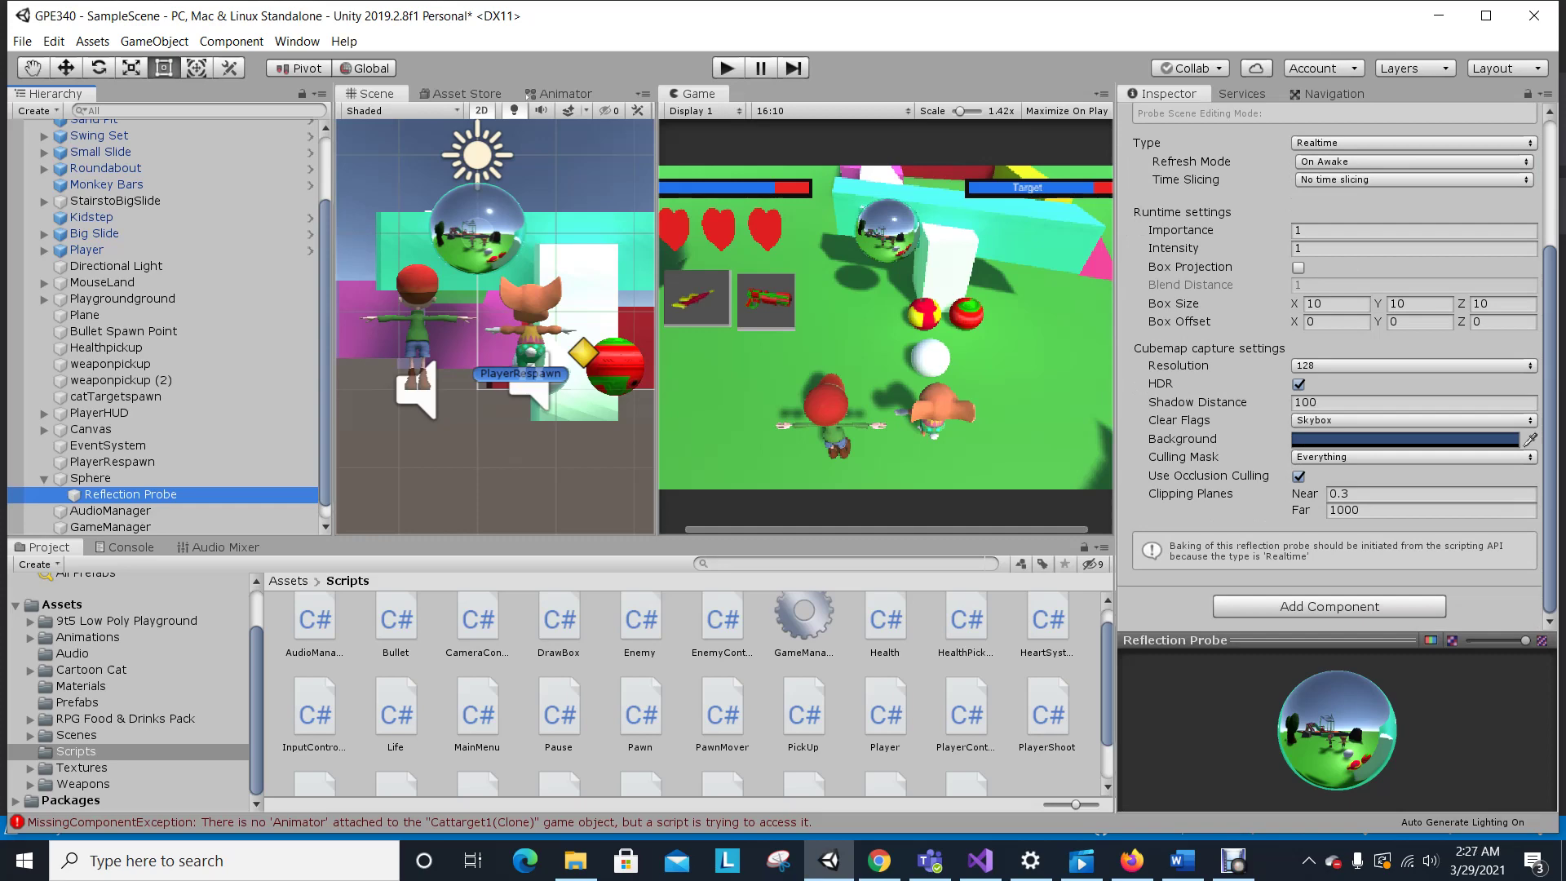
pyautogui.scroll(3, 1191, 363)
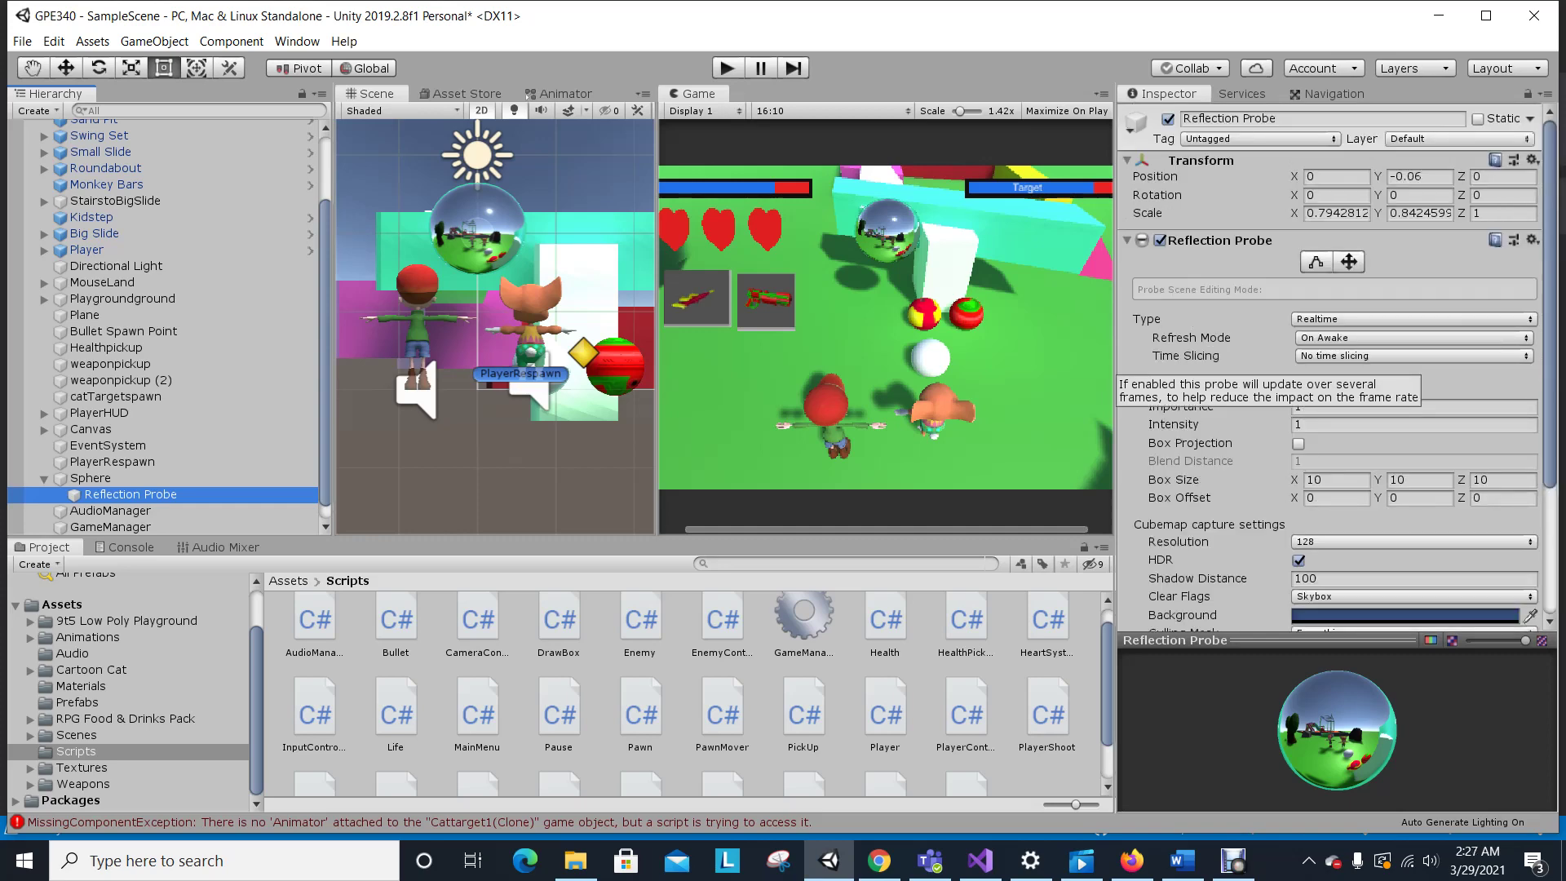
pyautogui.scroll(-3, 1330, 368)
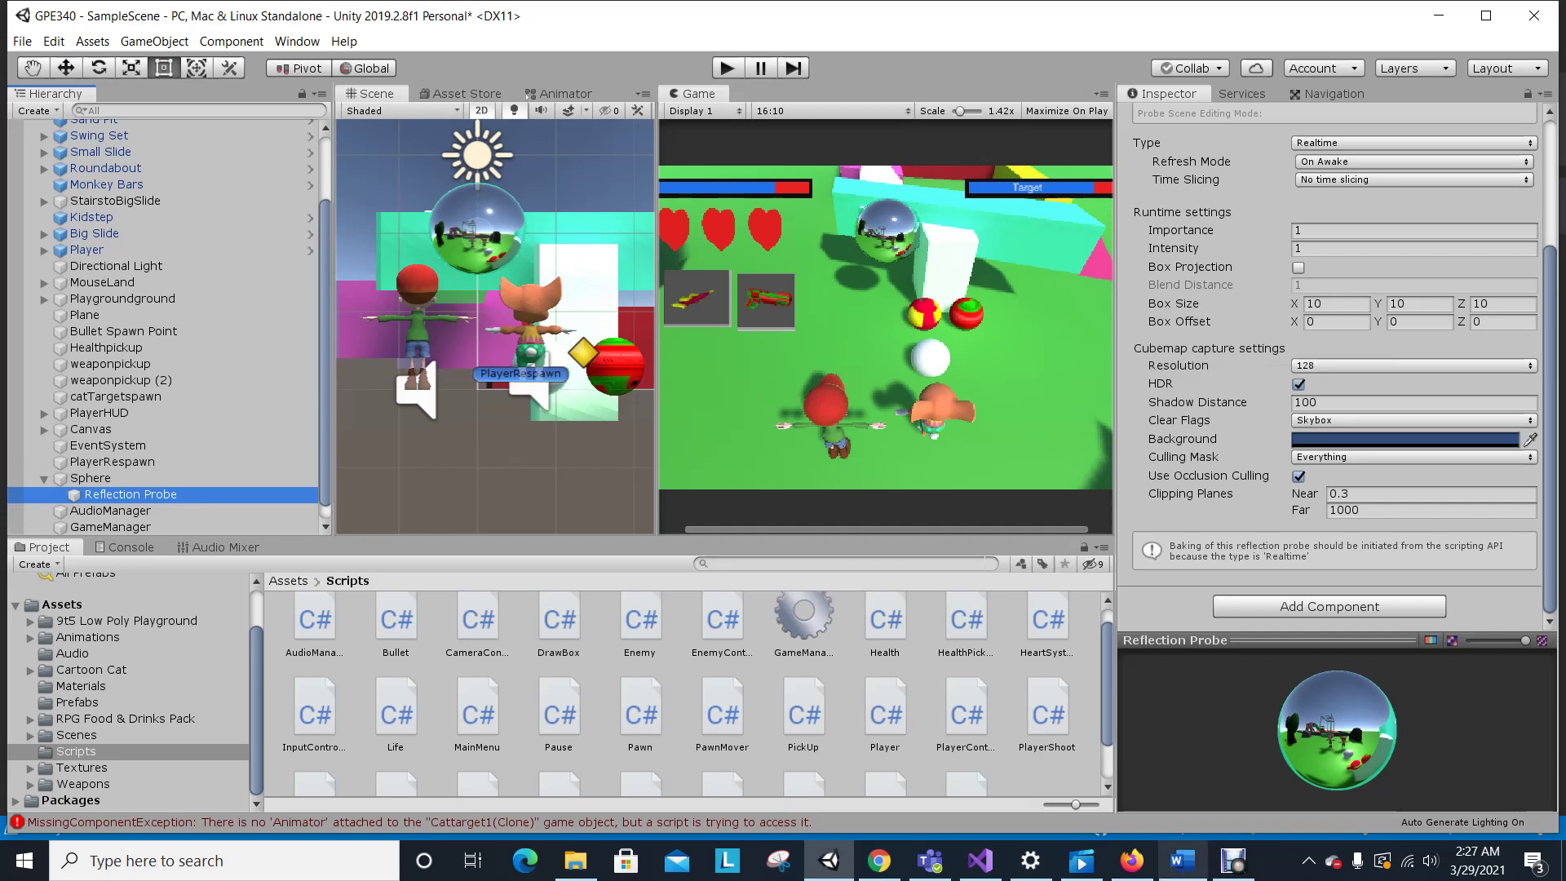
pyautogui.moveTo(1182, 860)
pyautogui.moveTo(1182, 775)
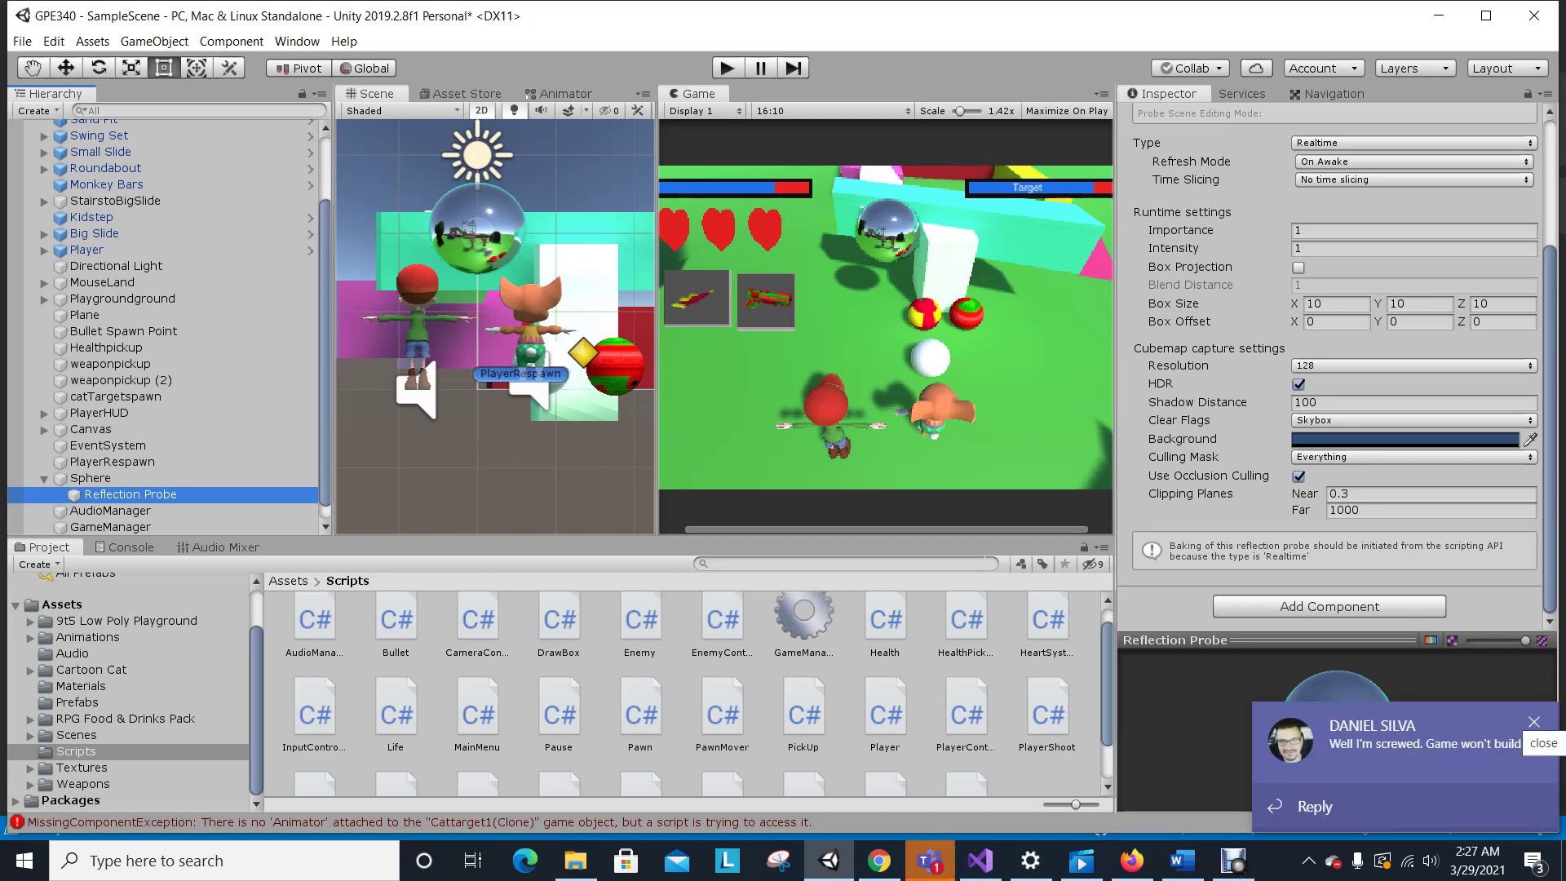
pyautogui.click(1535, 723)
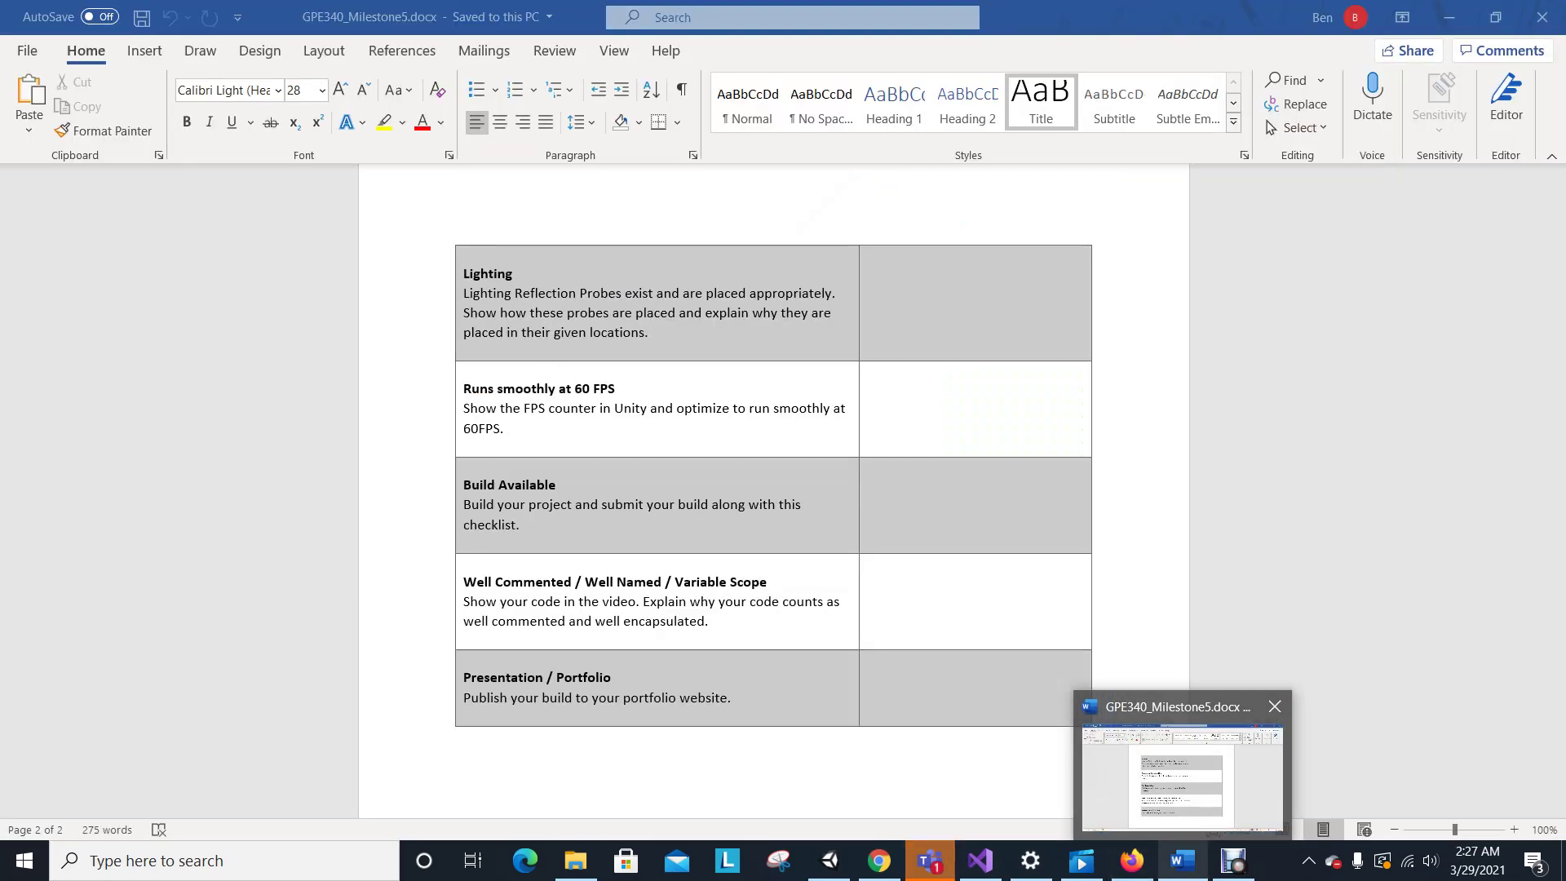
# Scroll the Word checklist's rubric table down to the Presentation / Portfolio row.
pyautogui.click(1182, 776)
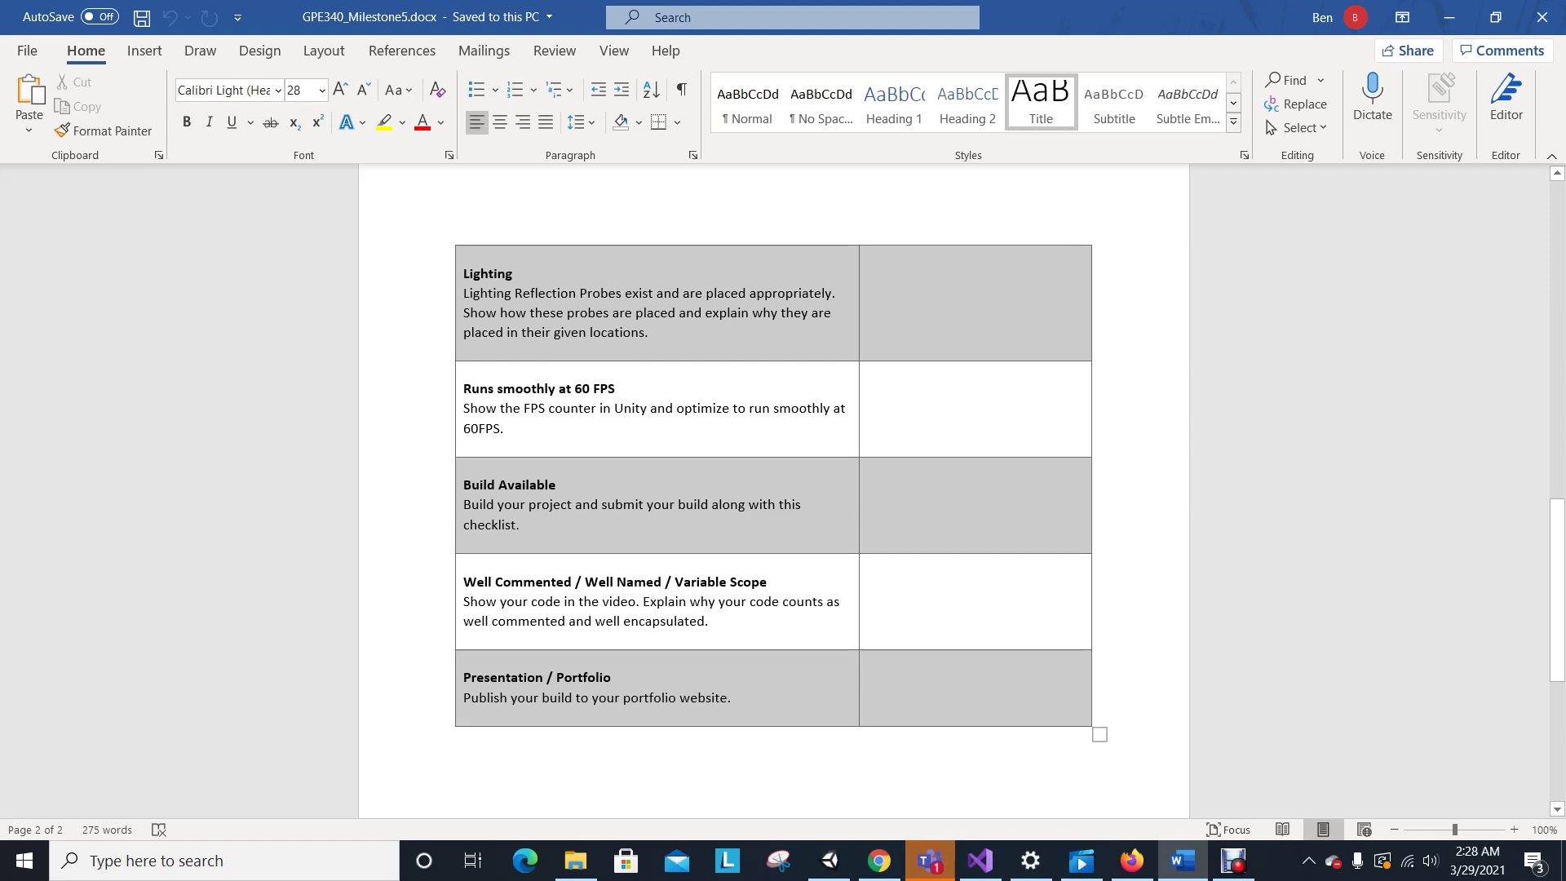
pyautogui.moveTo(1233, 861)
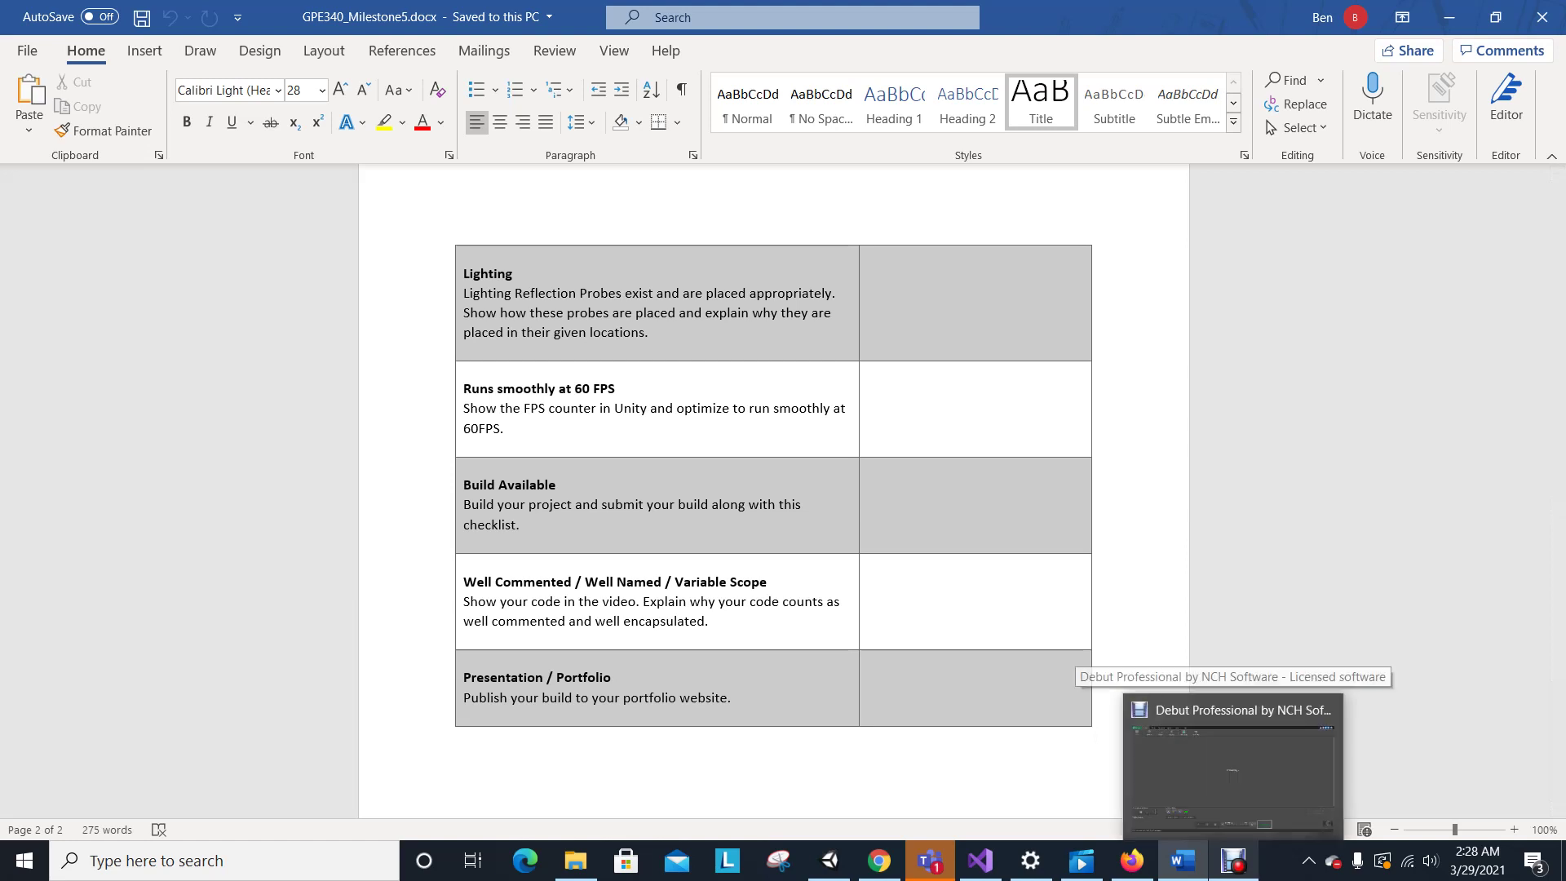
pyautogui.click(1232, 767)
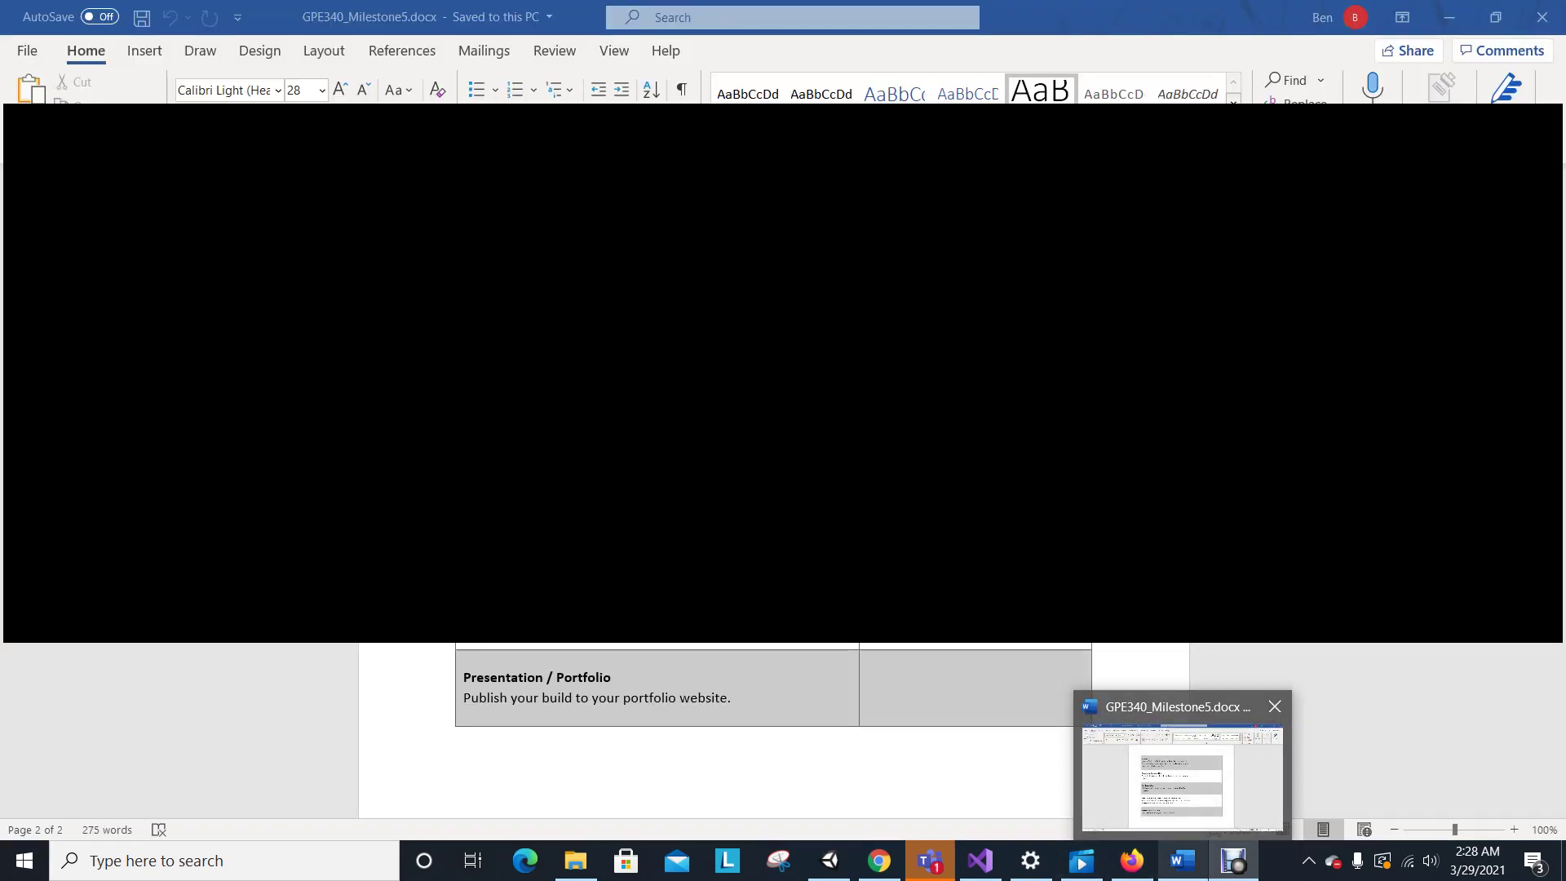
pyautogui.click(1185, 758)
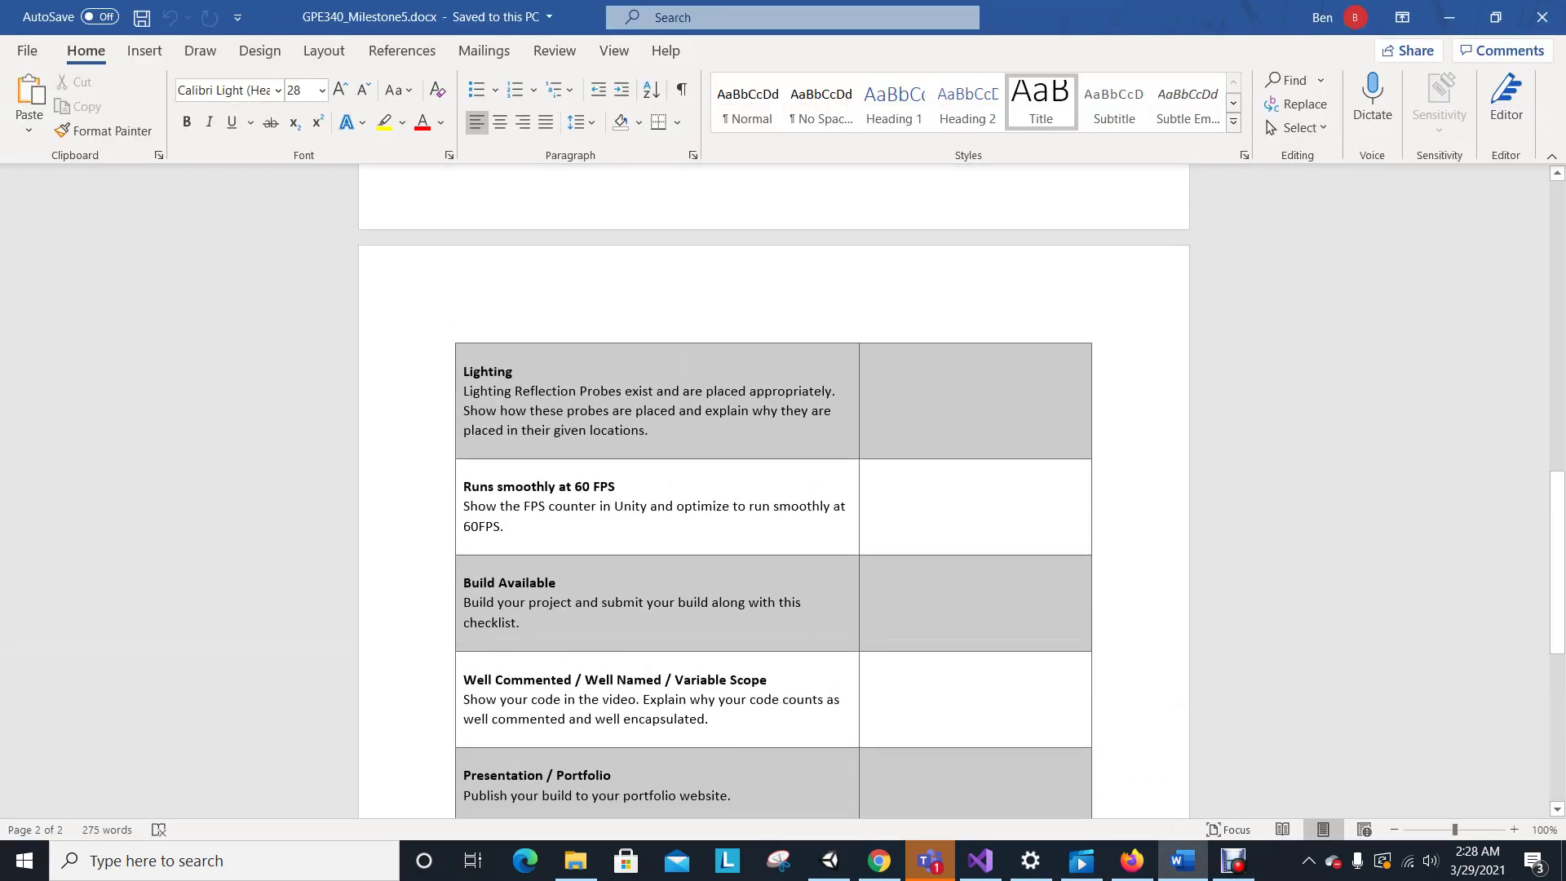
pyautogui.scroll(15, 774, 489)
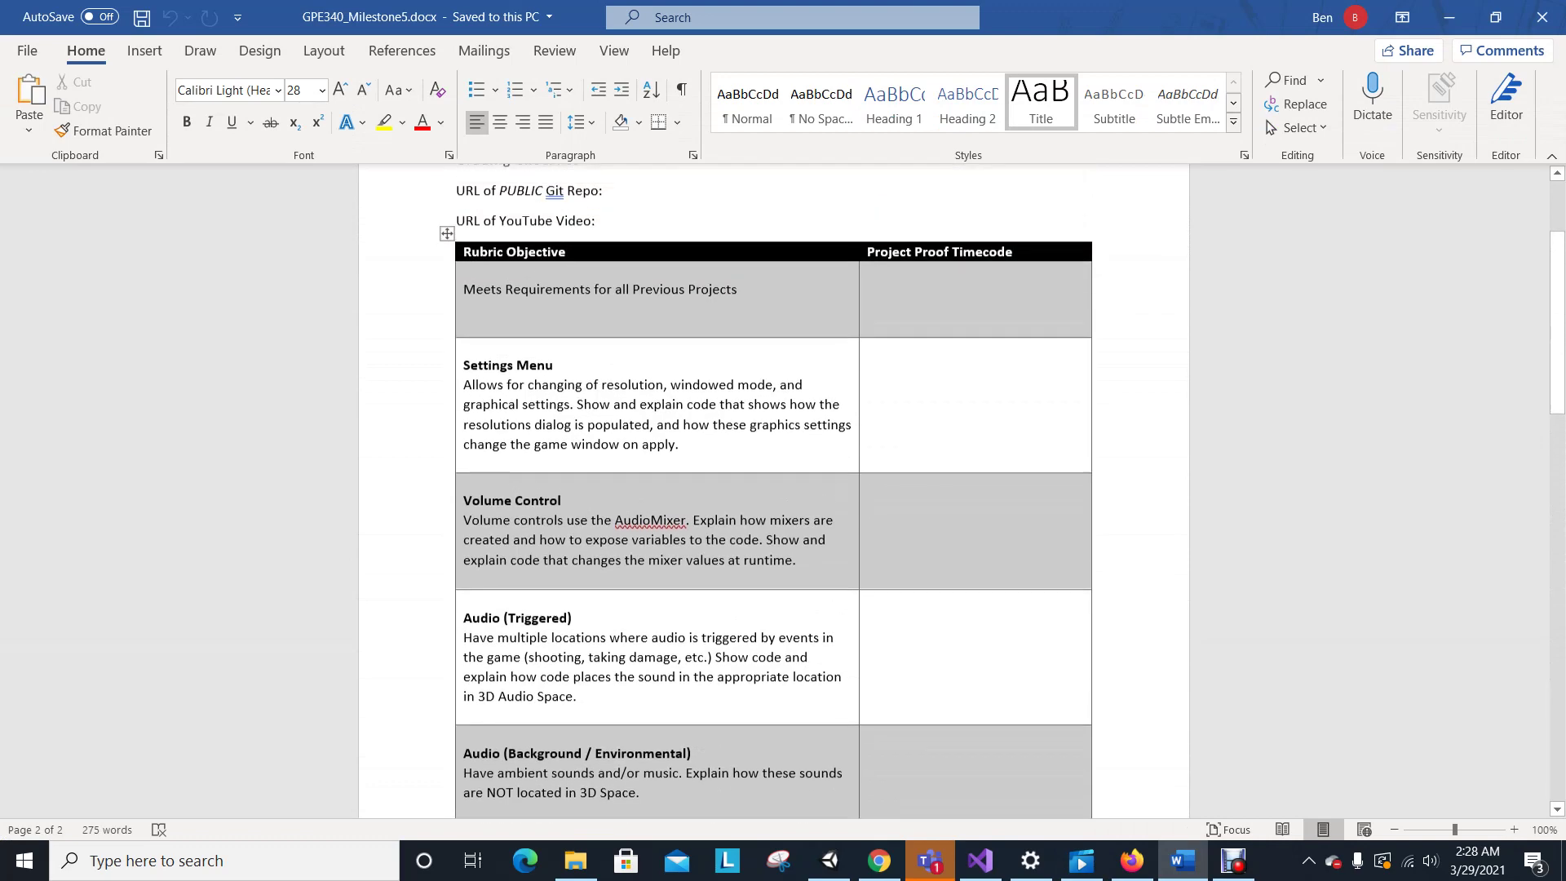
pyautogui.scroll(-10, 774, 489)
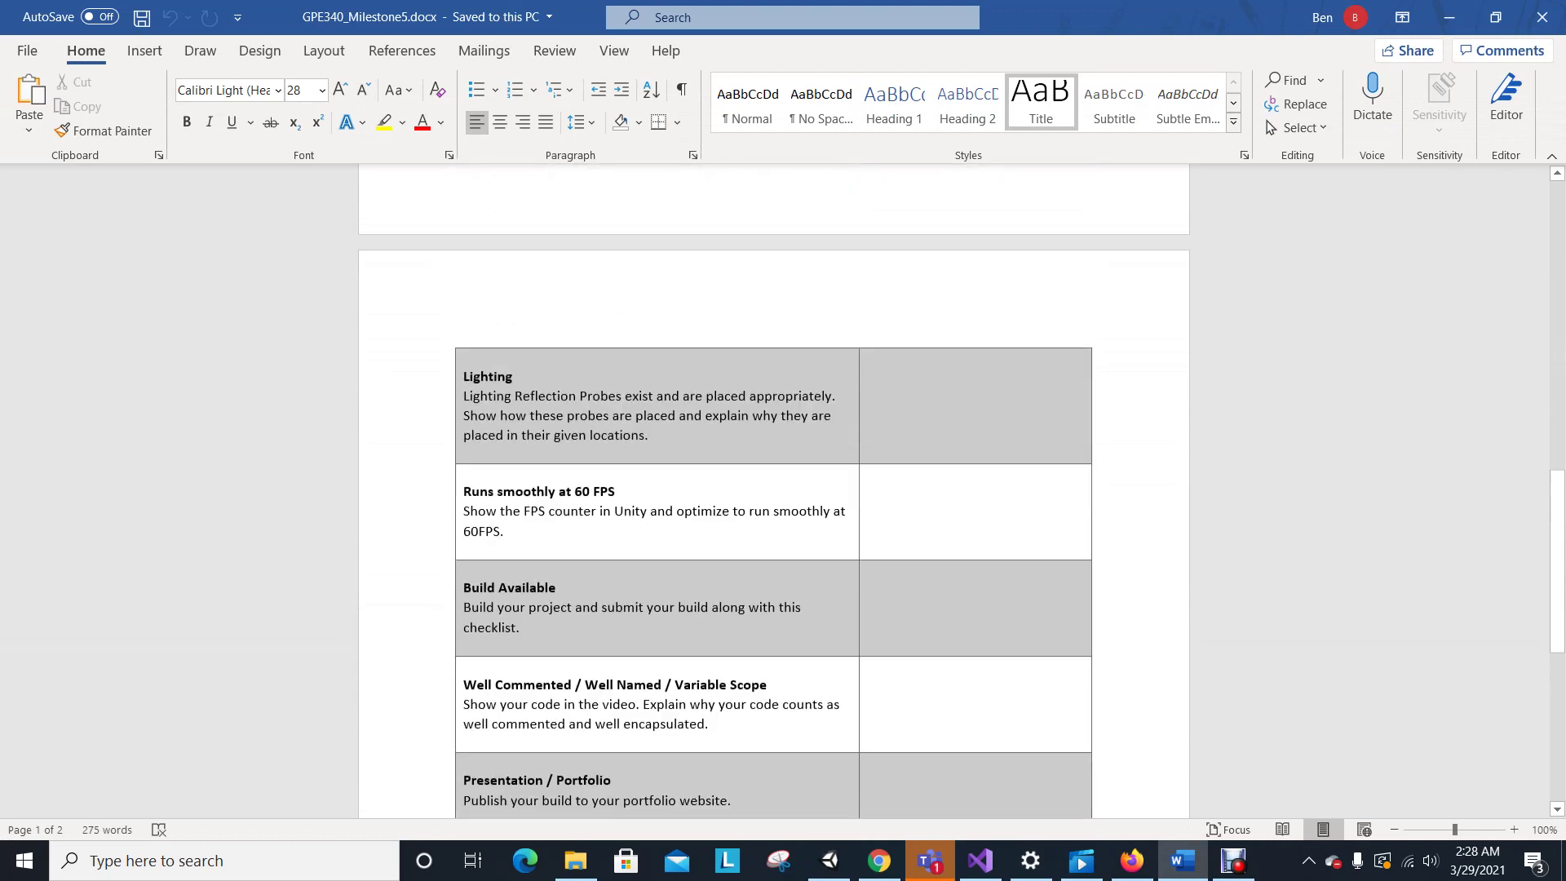
pyautogui.scroll(-3, 773, 490)
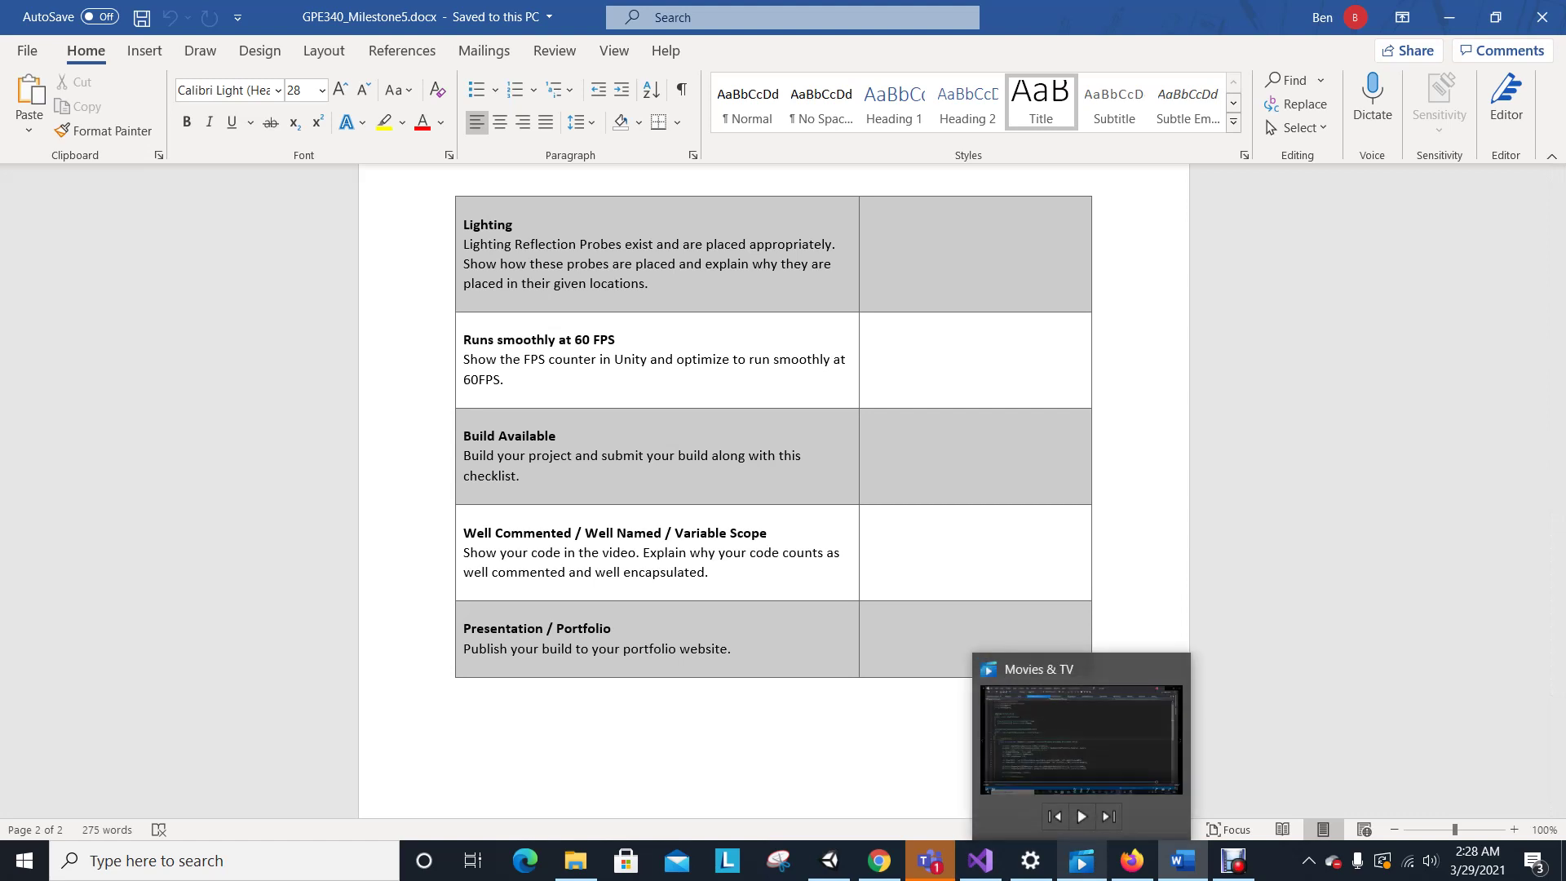
# Pause the screen recording in Debut.
pyautogui.click(1233, 860)
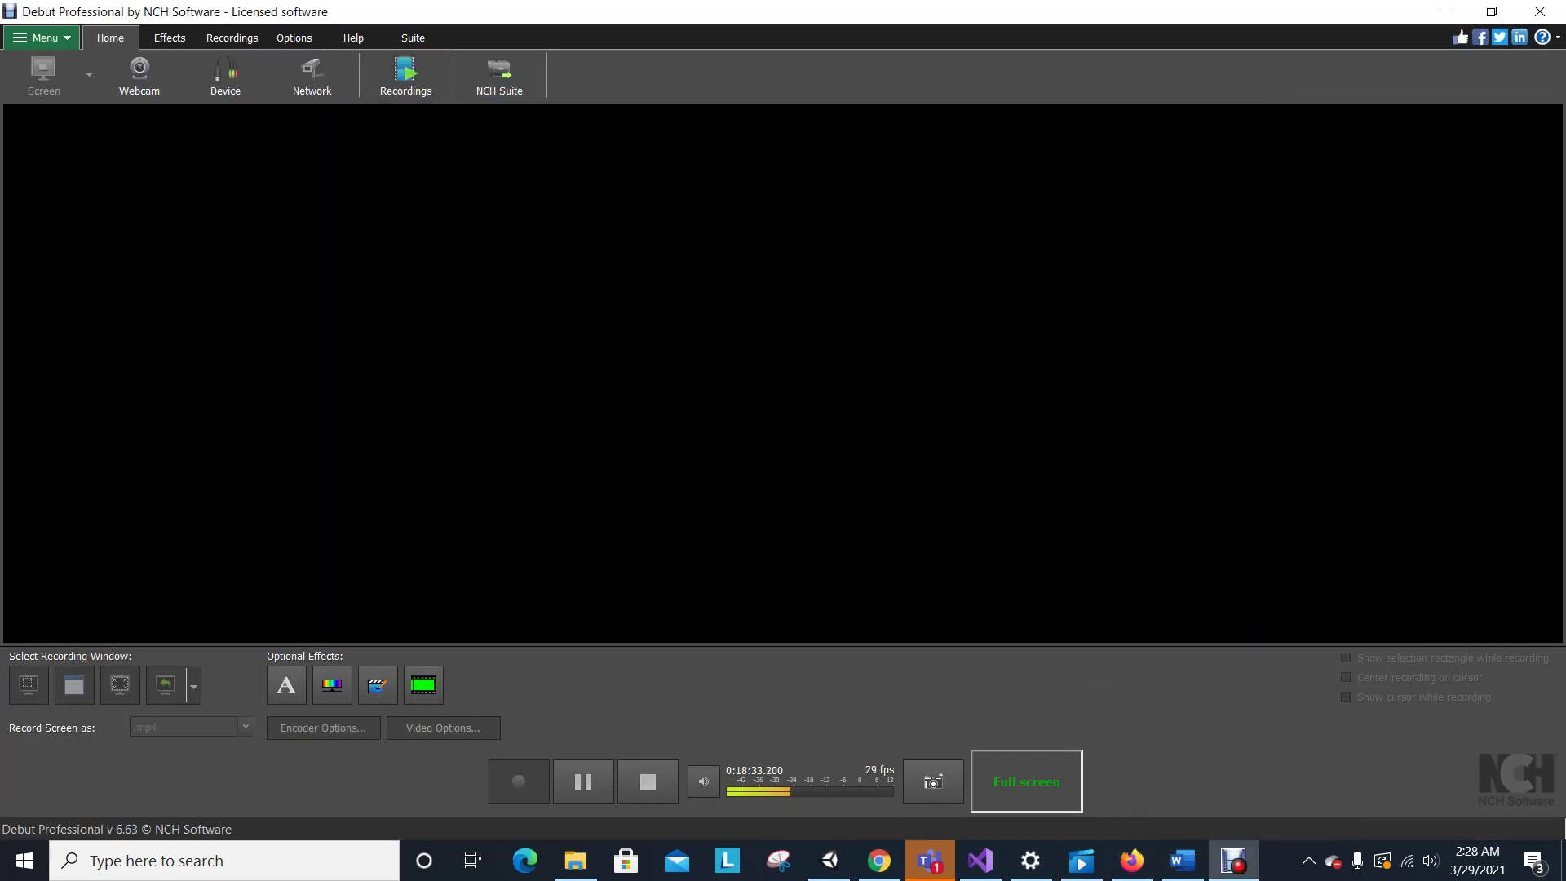
pyautogui.moveTo(1234, 861)
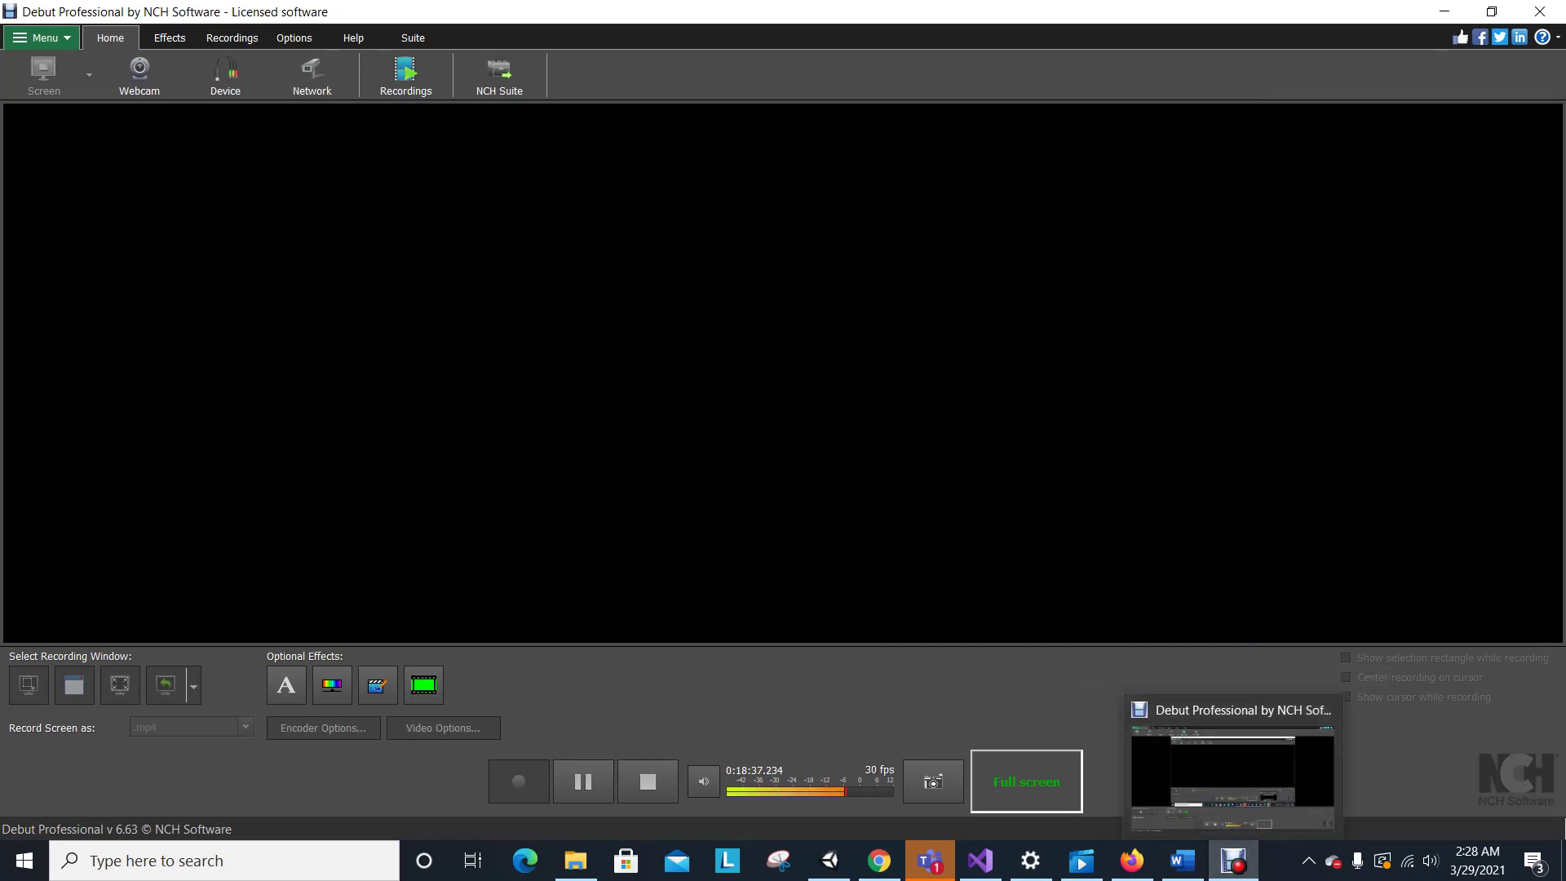
pyautogui.click(583, 781)
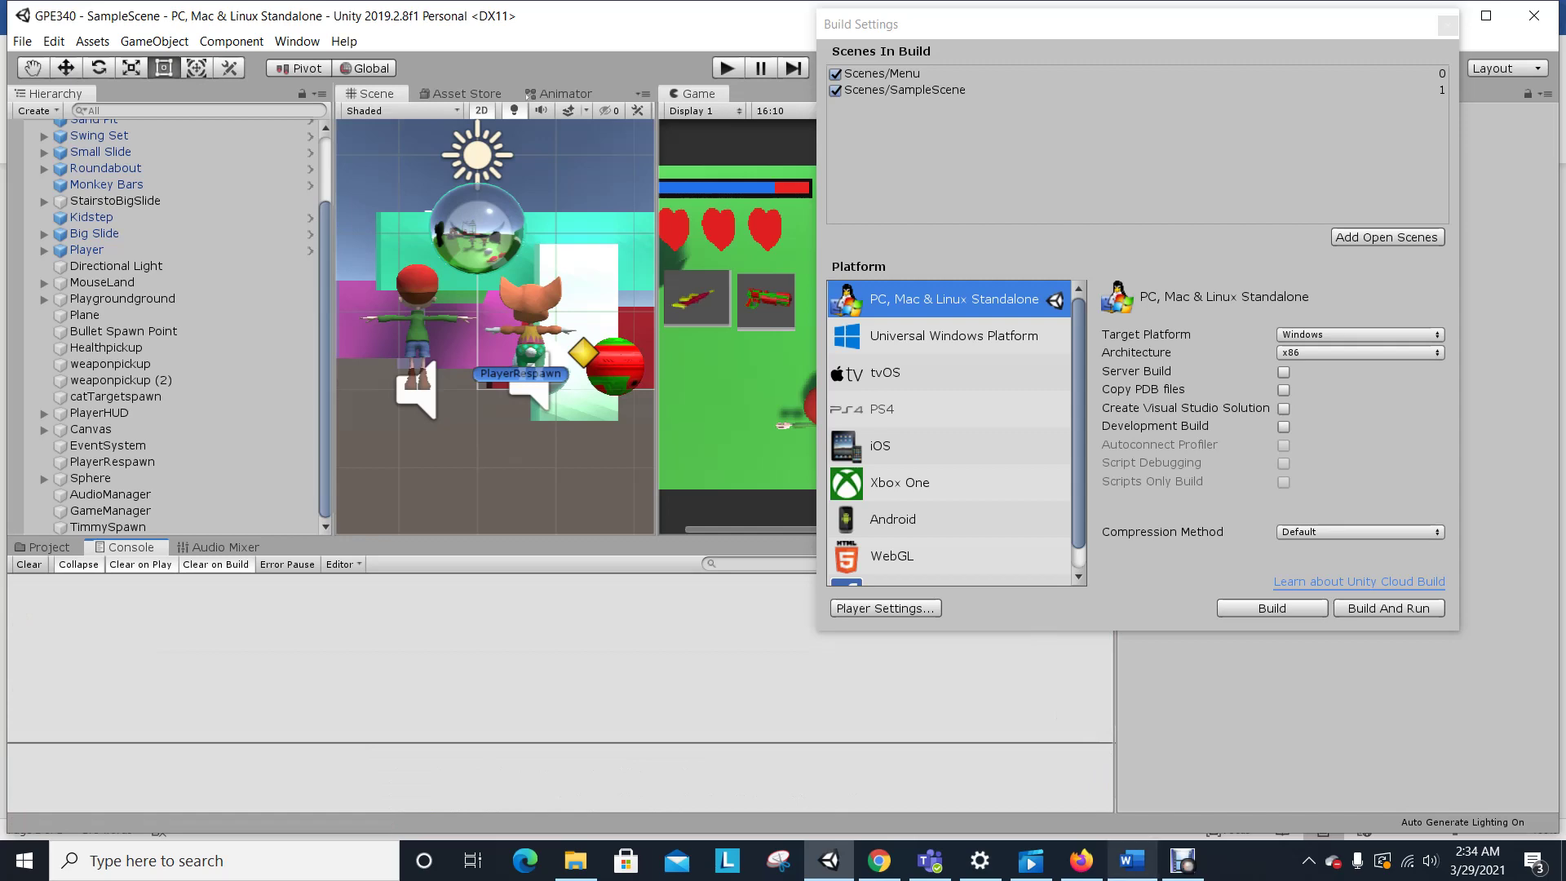
# Glance at the Word checklist and Discord chat, then return to Unity's Build Settings.
pyautogui.click(1132, 860)
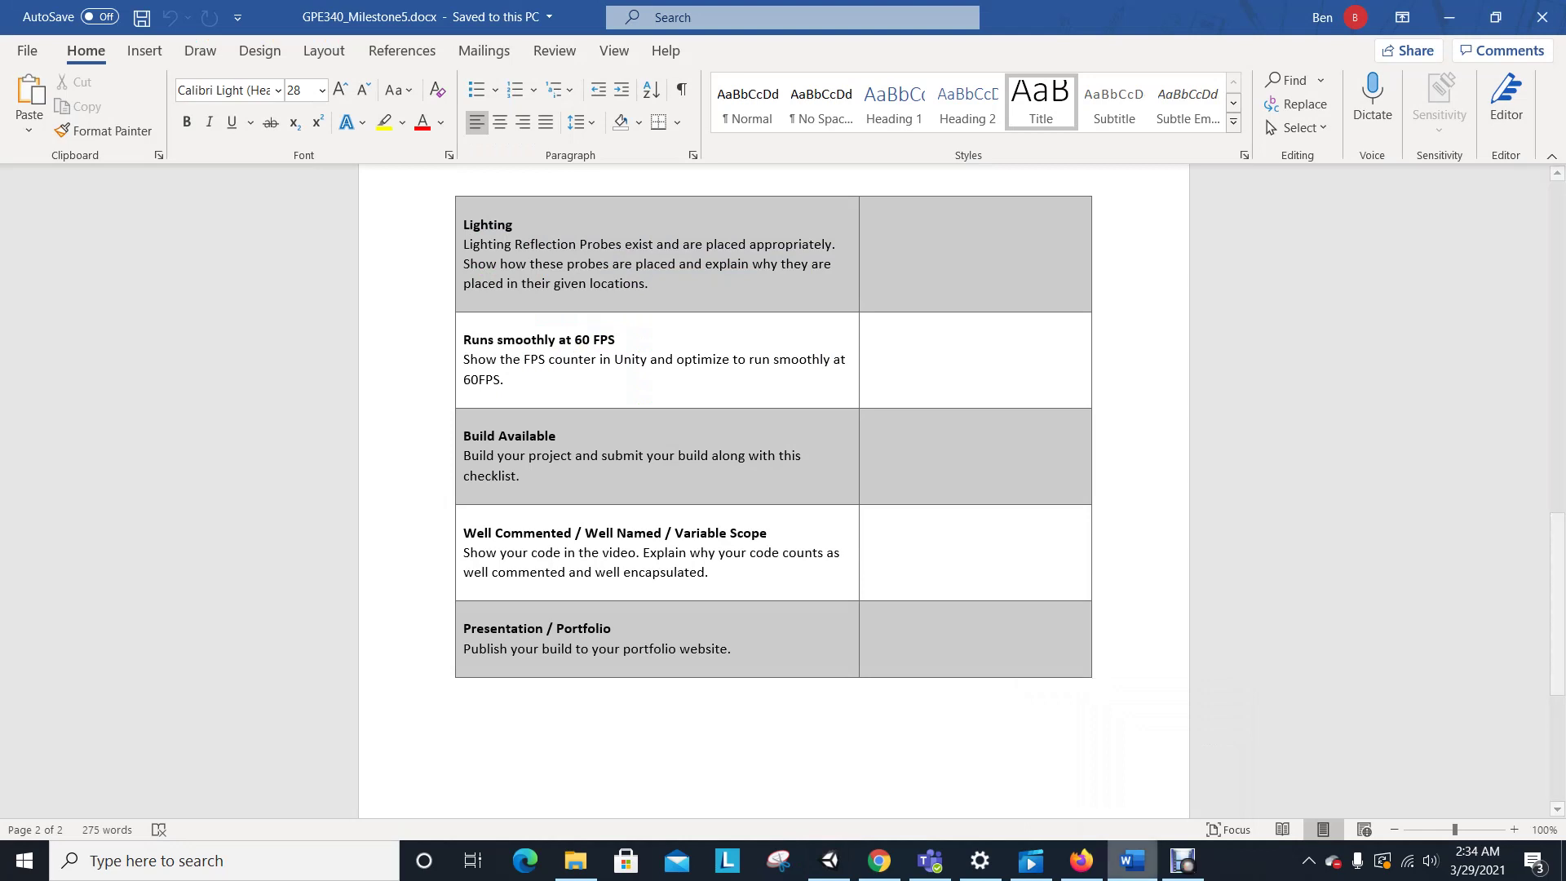
pyautogui.moveTo(1132, 860)
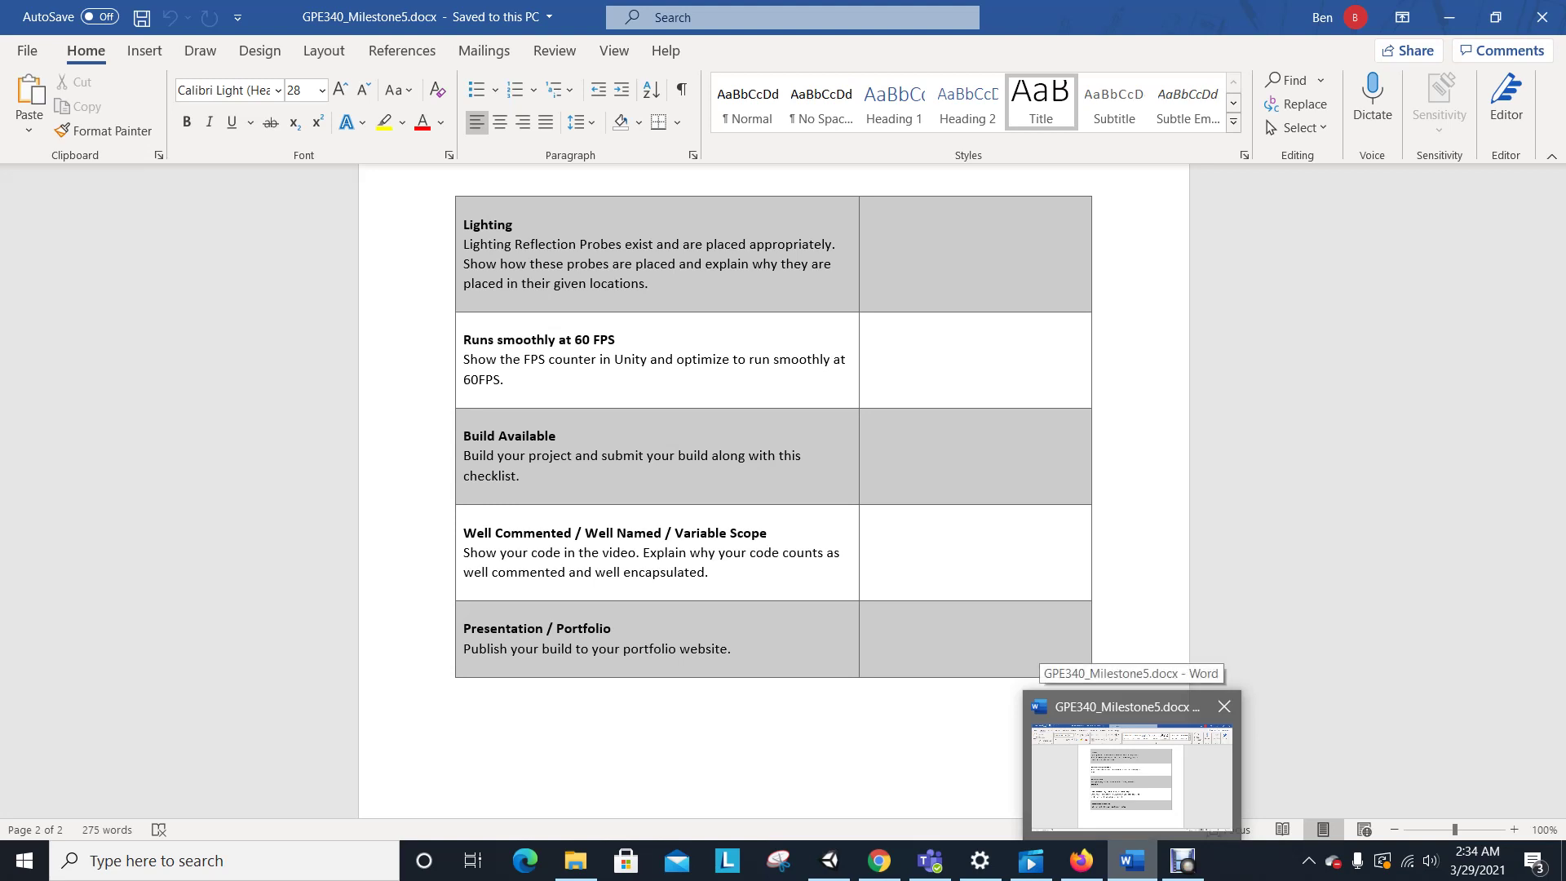
pyautogui.click(880, 860)
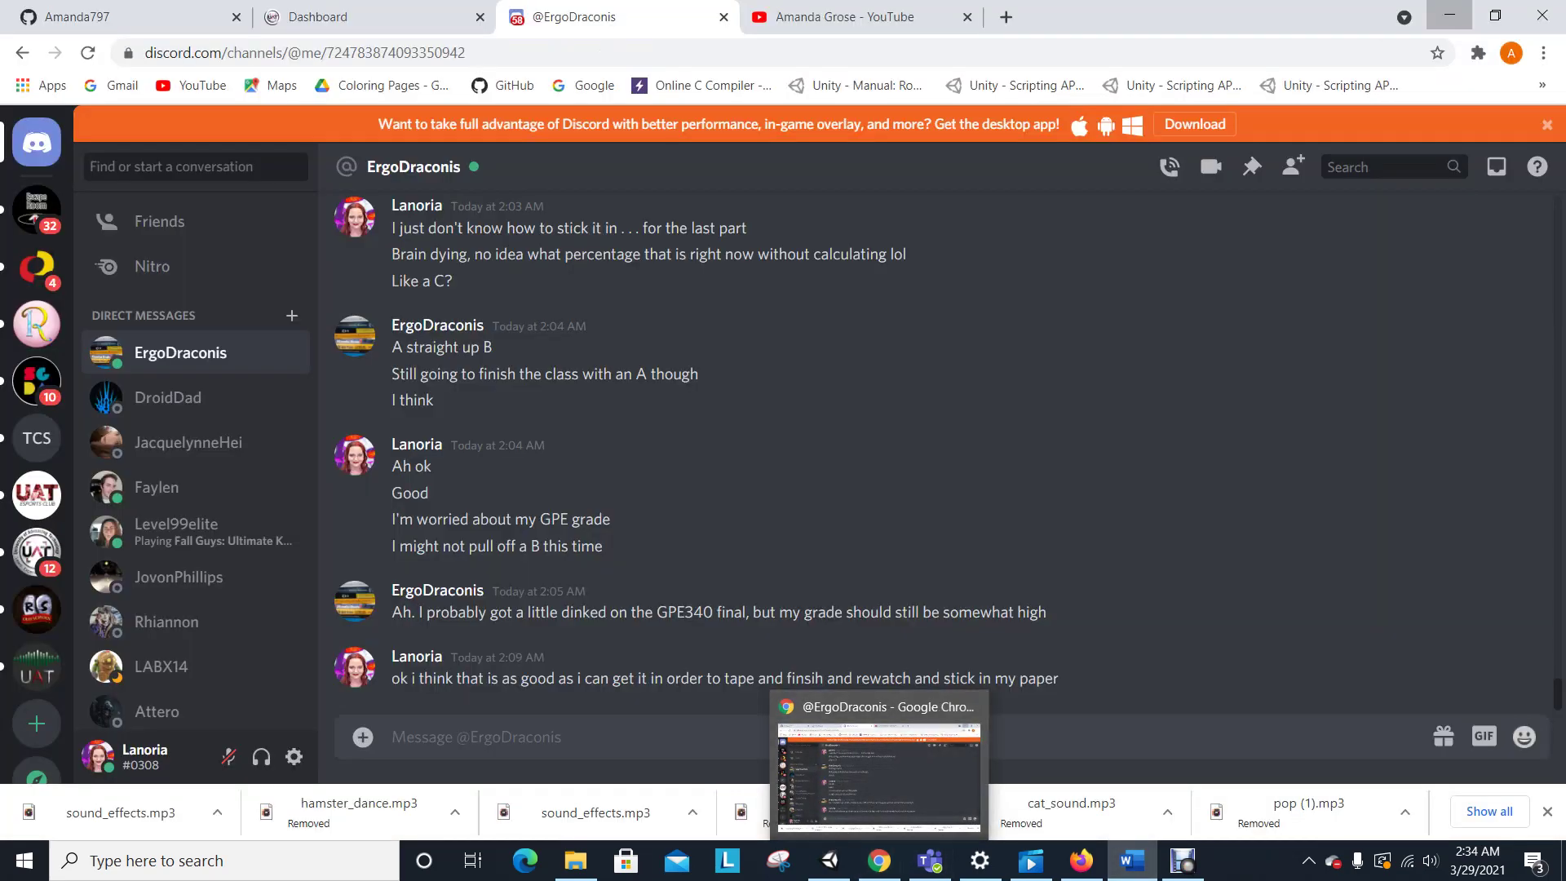
pyautogui.click(1133, 861)
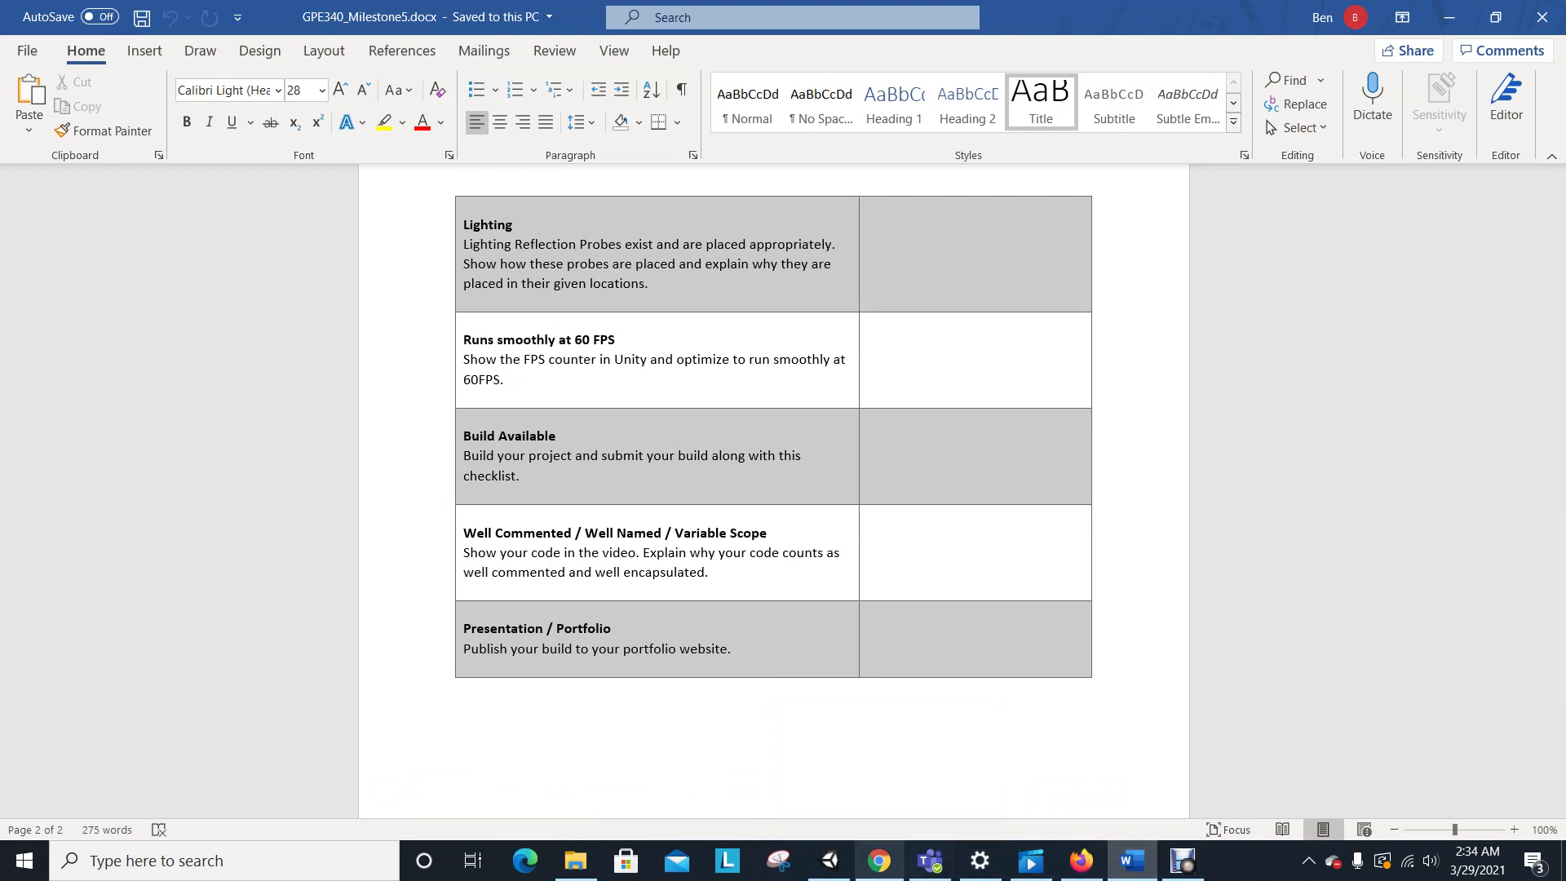
pyautogui.click(830, 861)
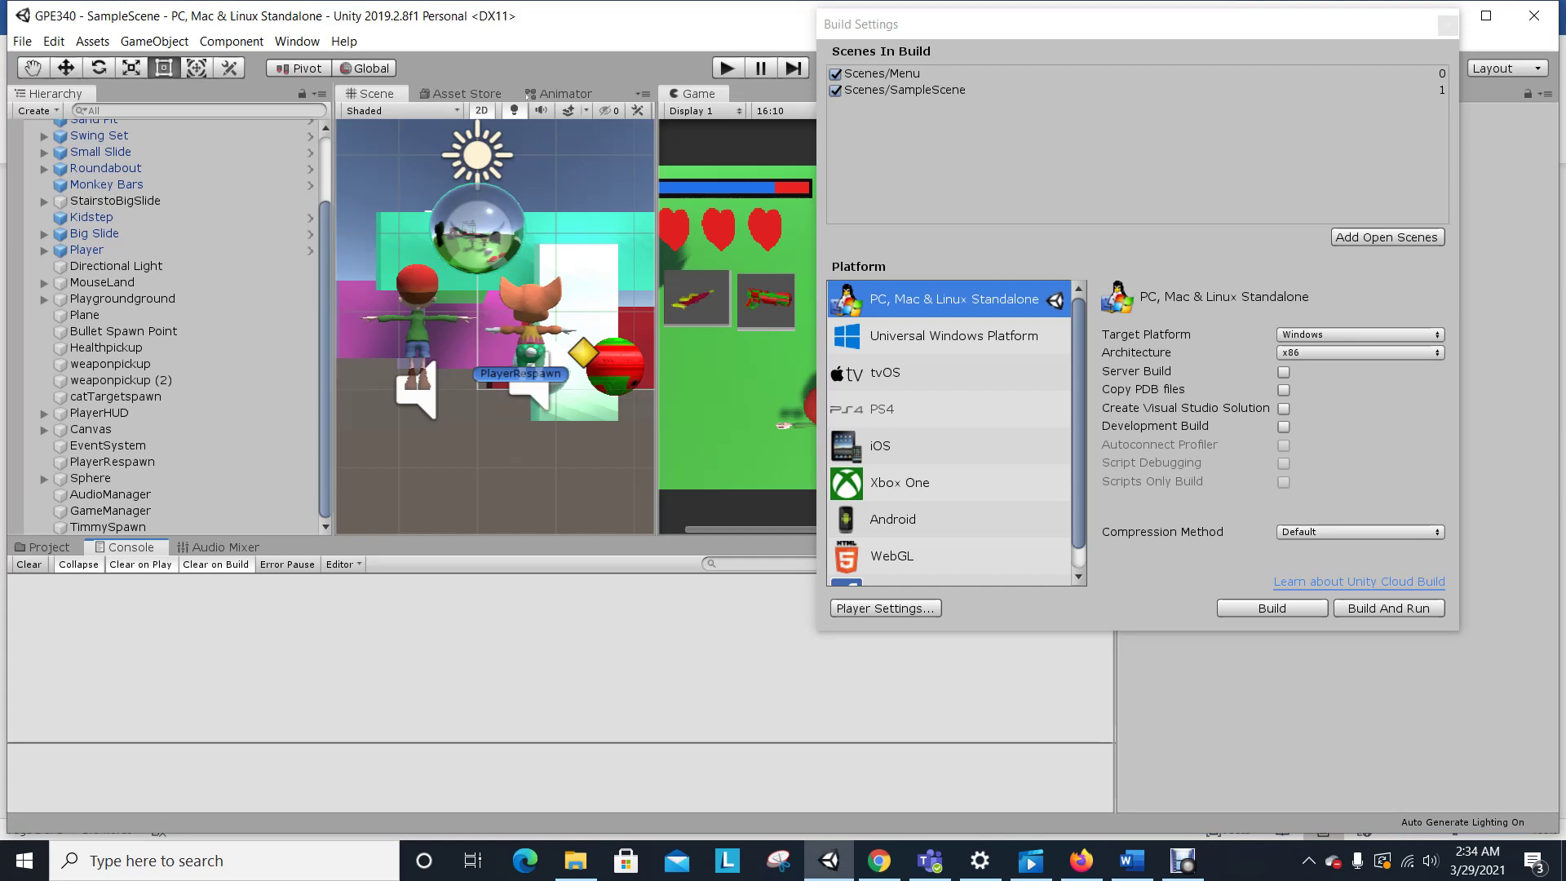
# Build the standalone game into the mousewarsbuild folder.
pyautogui.click(1273, 608)
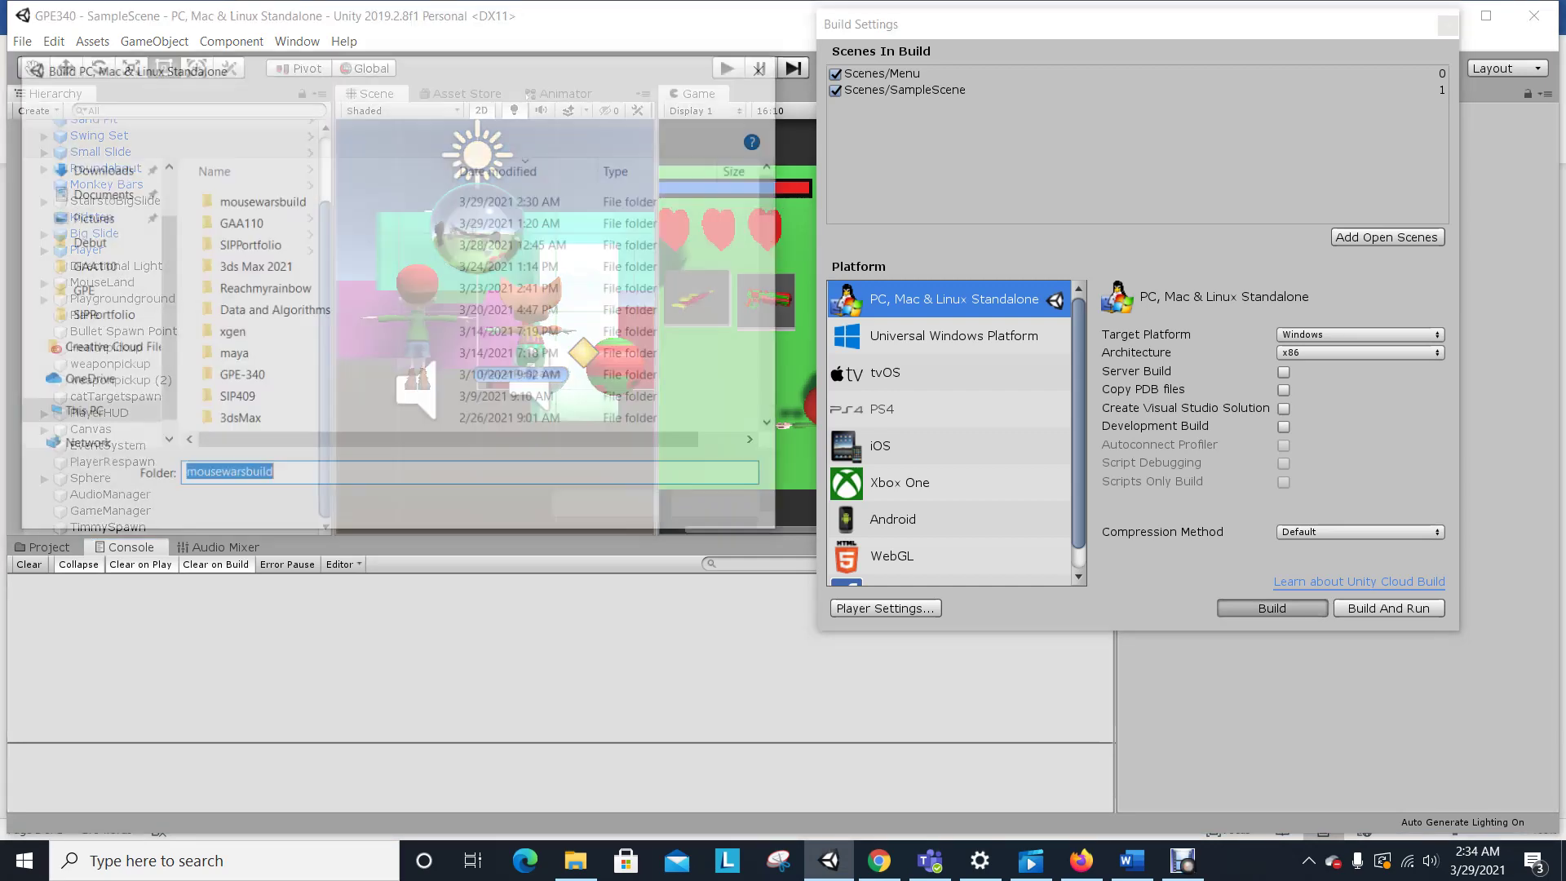
pyautogui.scroll(-10, 327, 379)
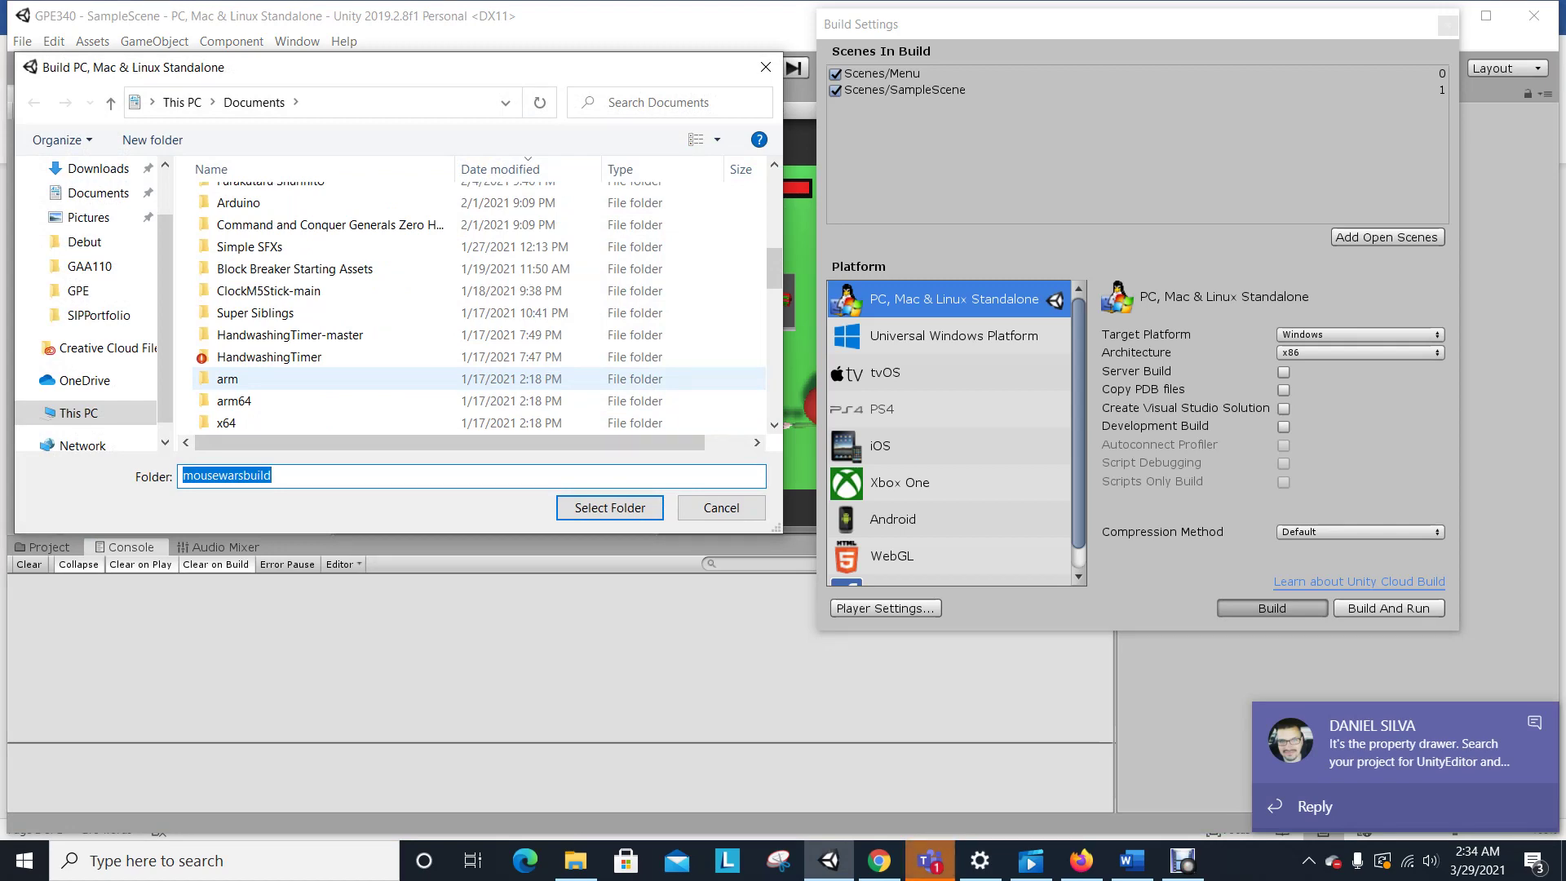
pyautogui.scroll(-12, 326, 378)
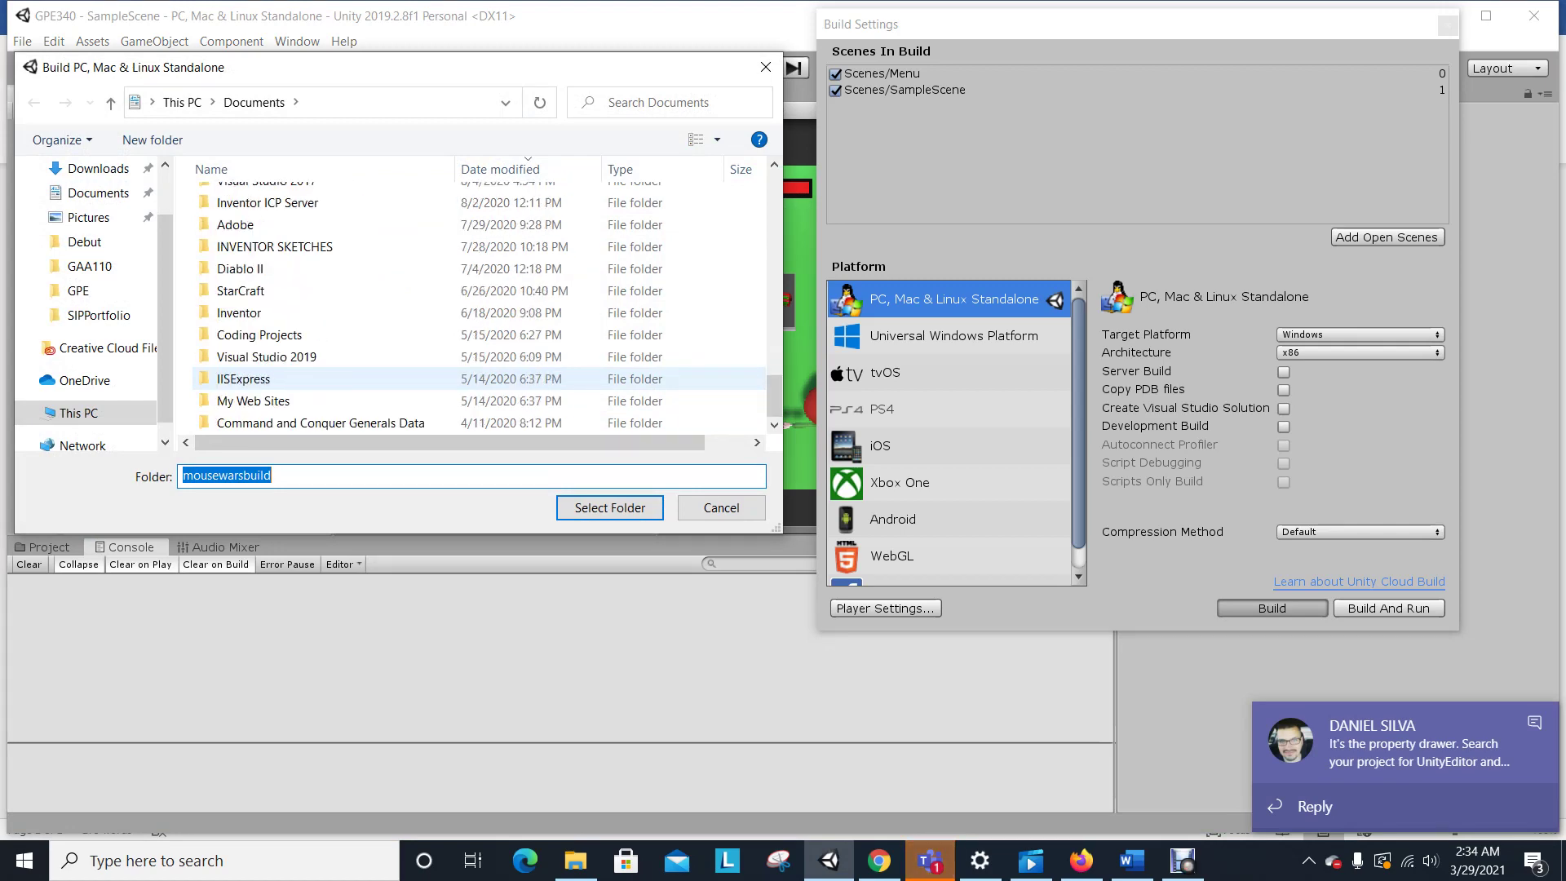
pyautogui.scroll(10, 326, 375)
pyautogui.scroll(8, 326, 369)
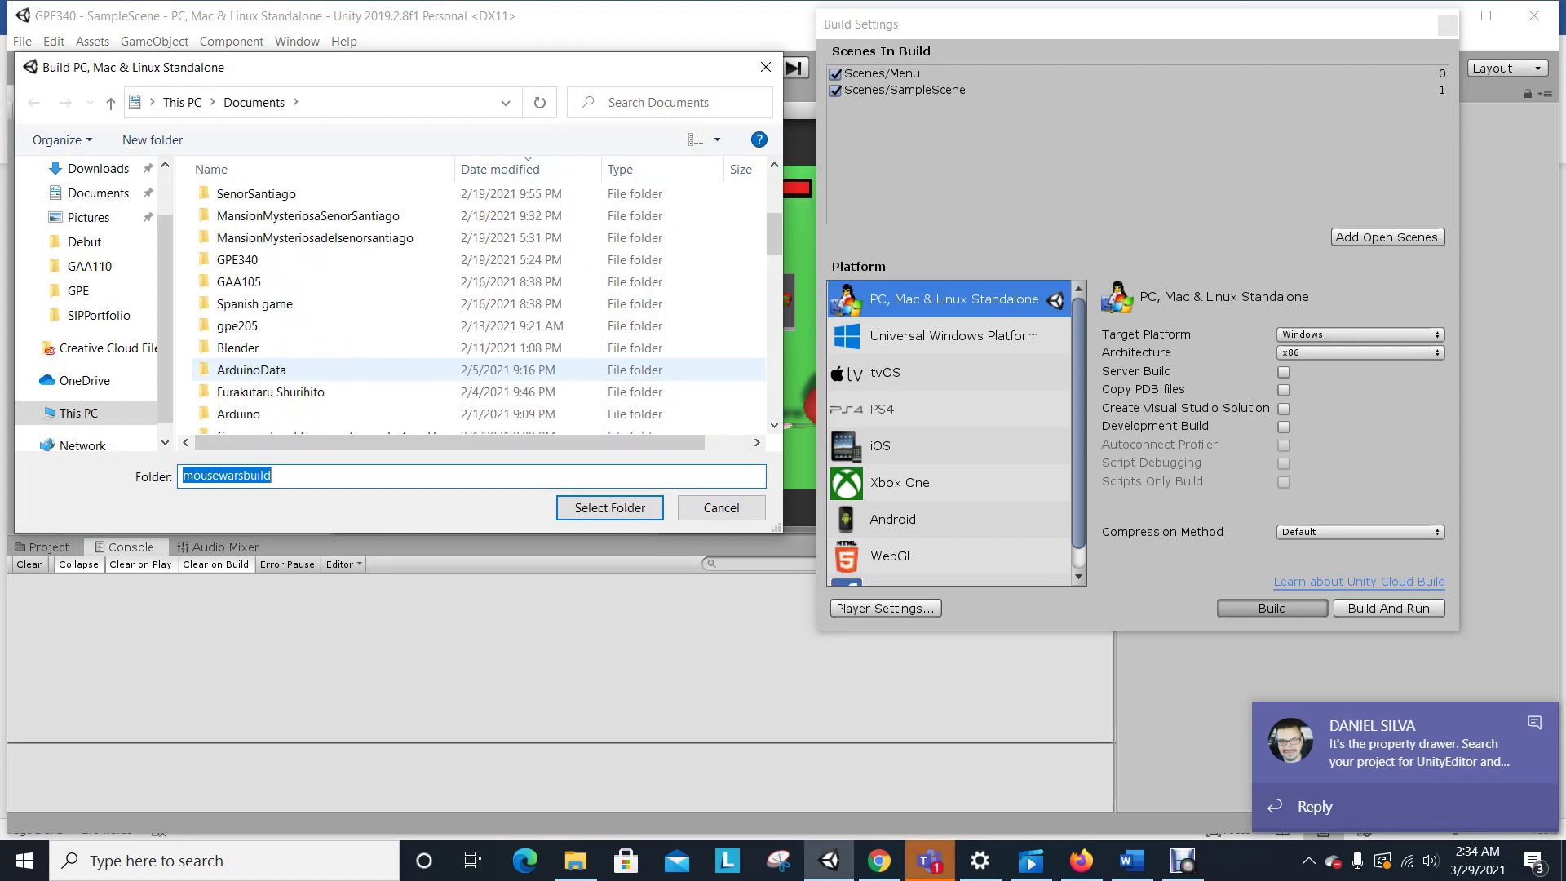
pyautogui.scroll(-3, 326, 312)
pyautogui.scroll(-10, 326, 312)
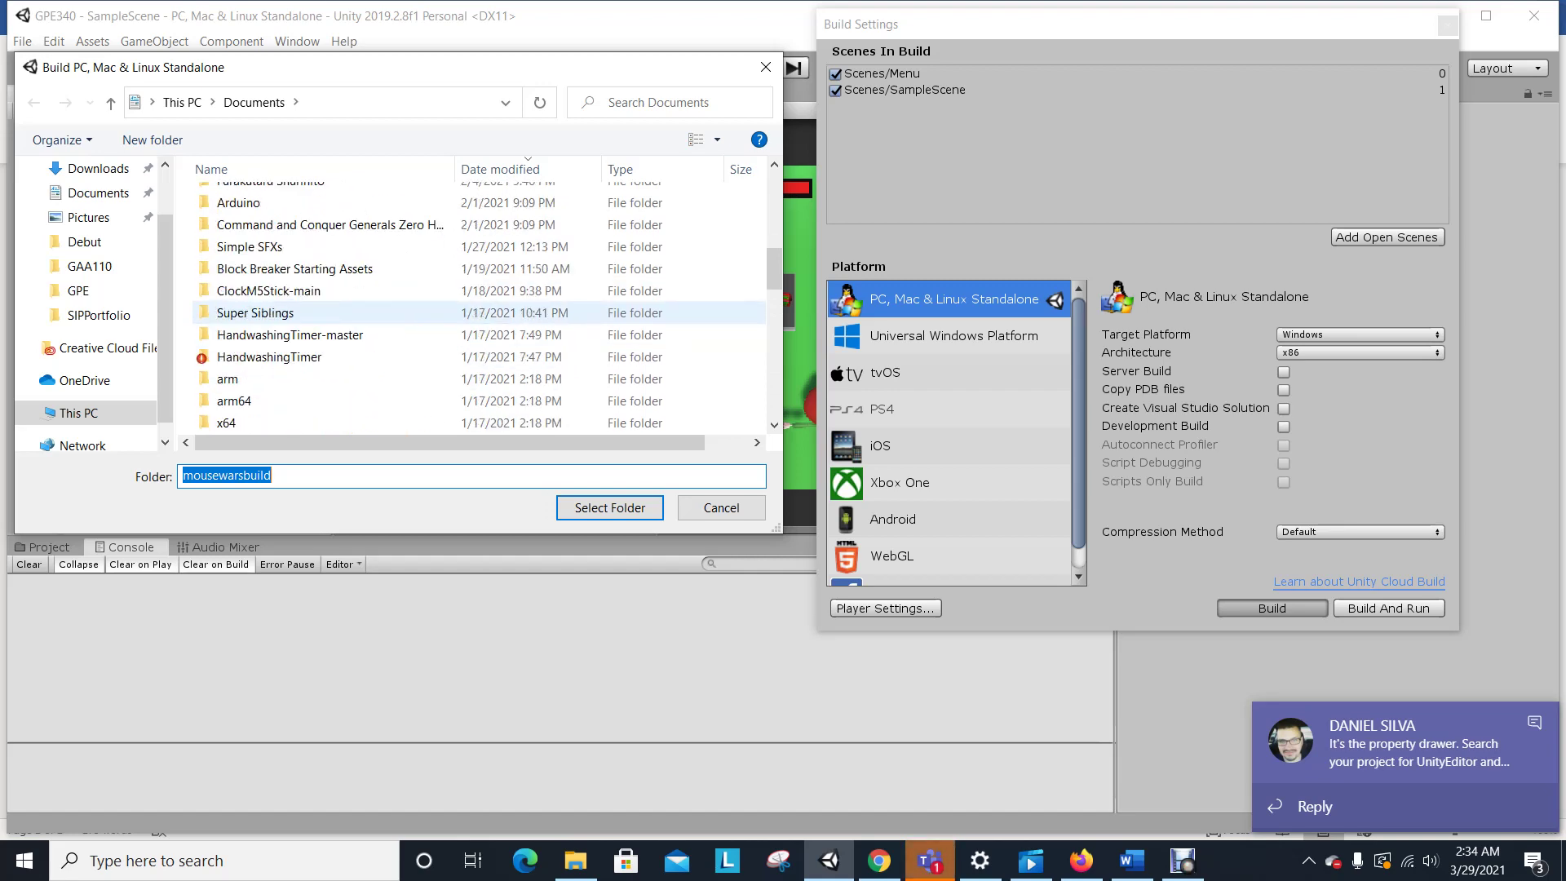
pyautogui.click(610, 507)
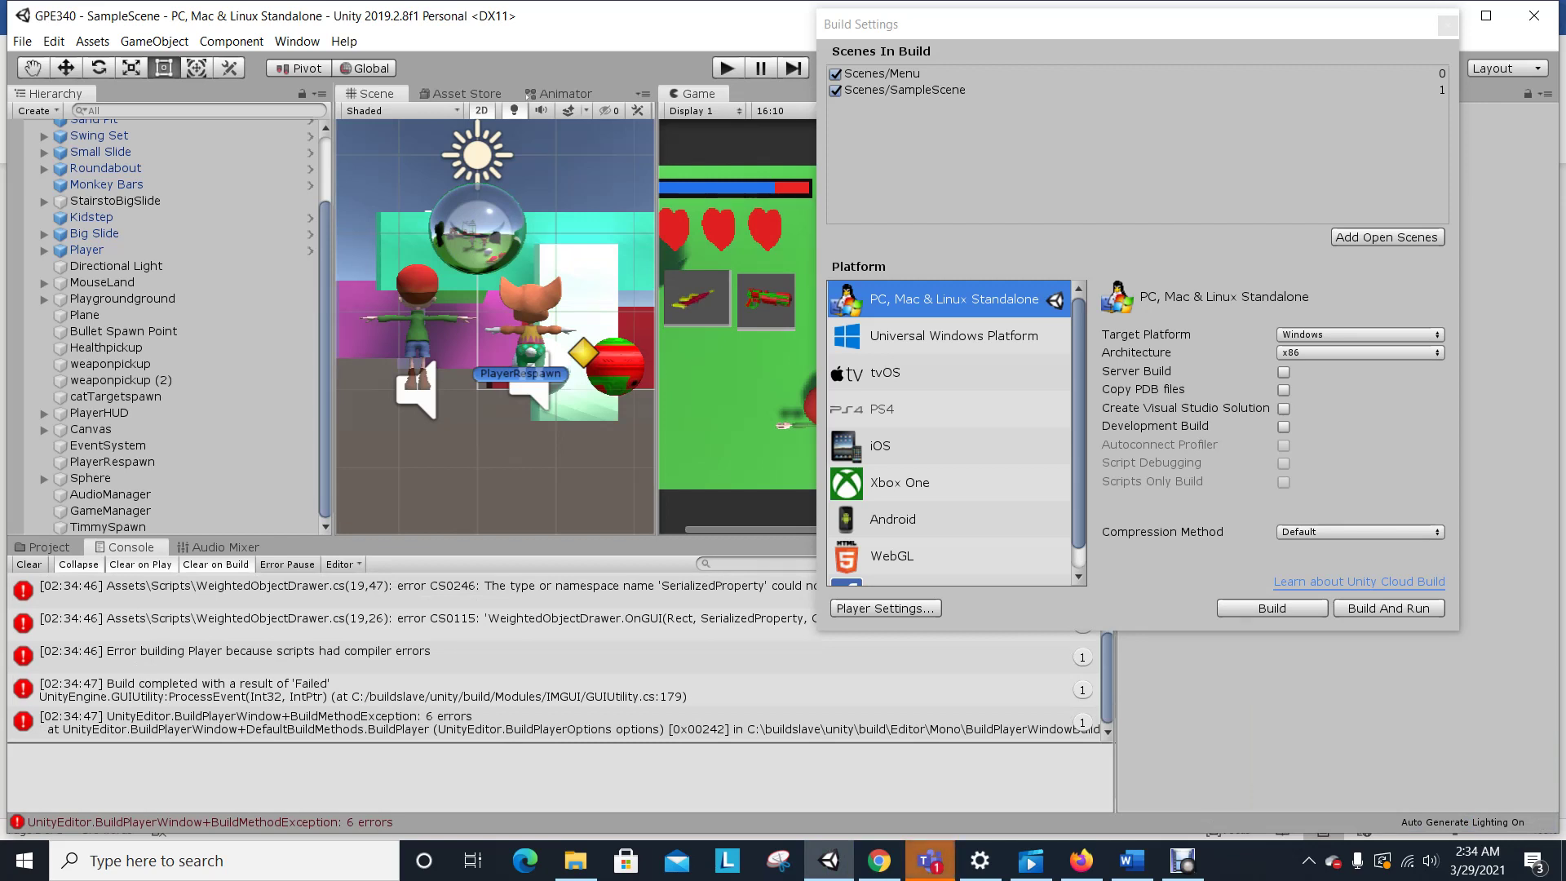
# Close the Build Settings window and show the Project assets instead of the log.
pyautogui.scroll(2, 555, 658)
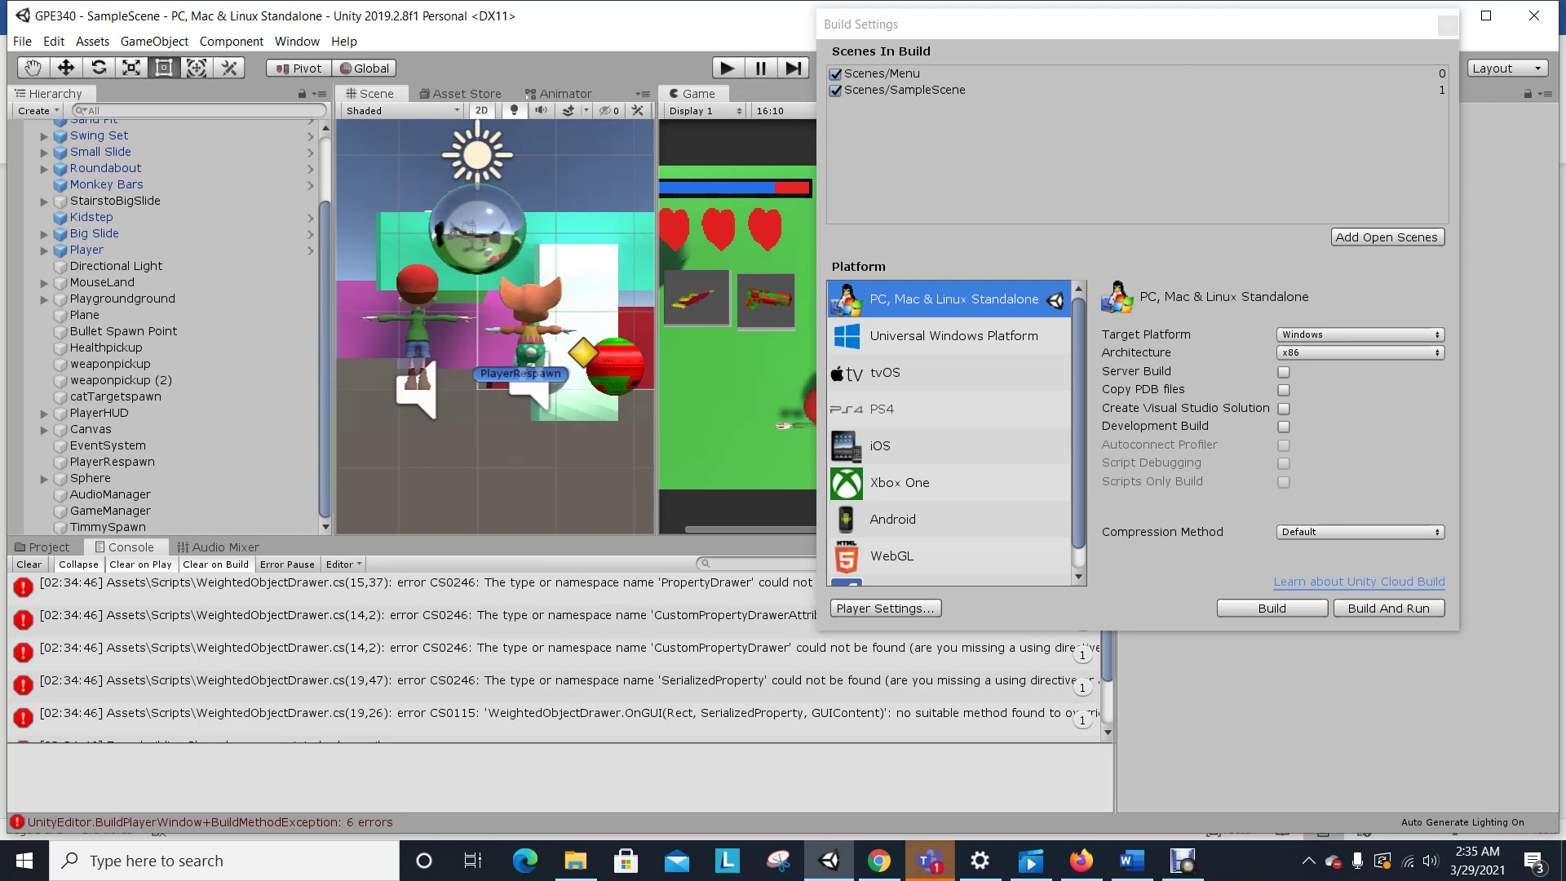
pyautogui.click(1448, 25)
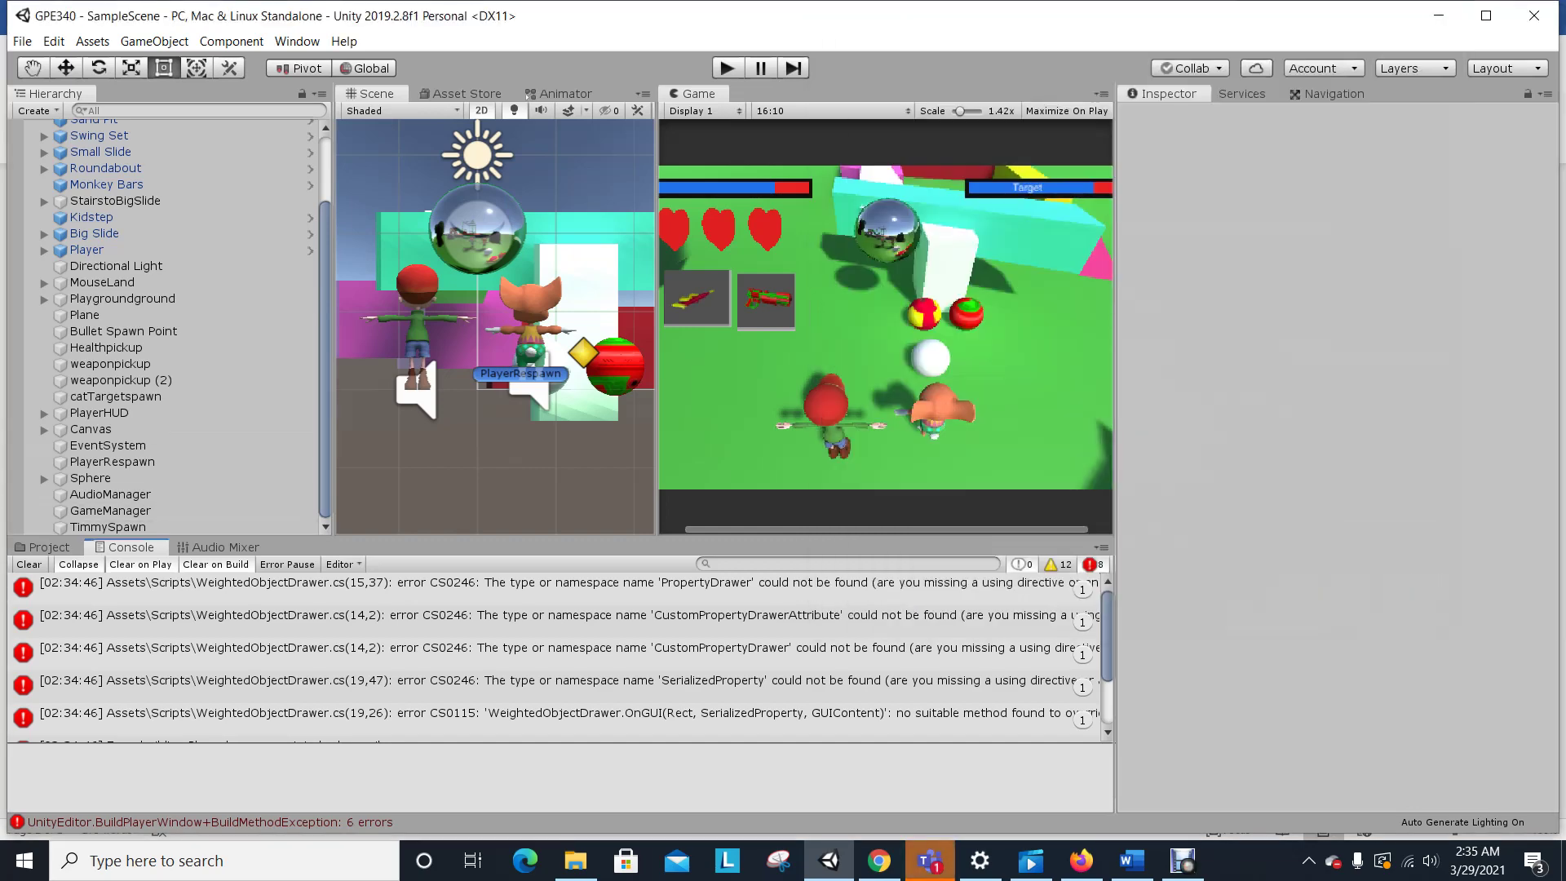
pyautogui.click(48, 547)
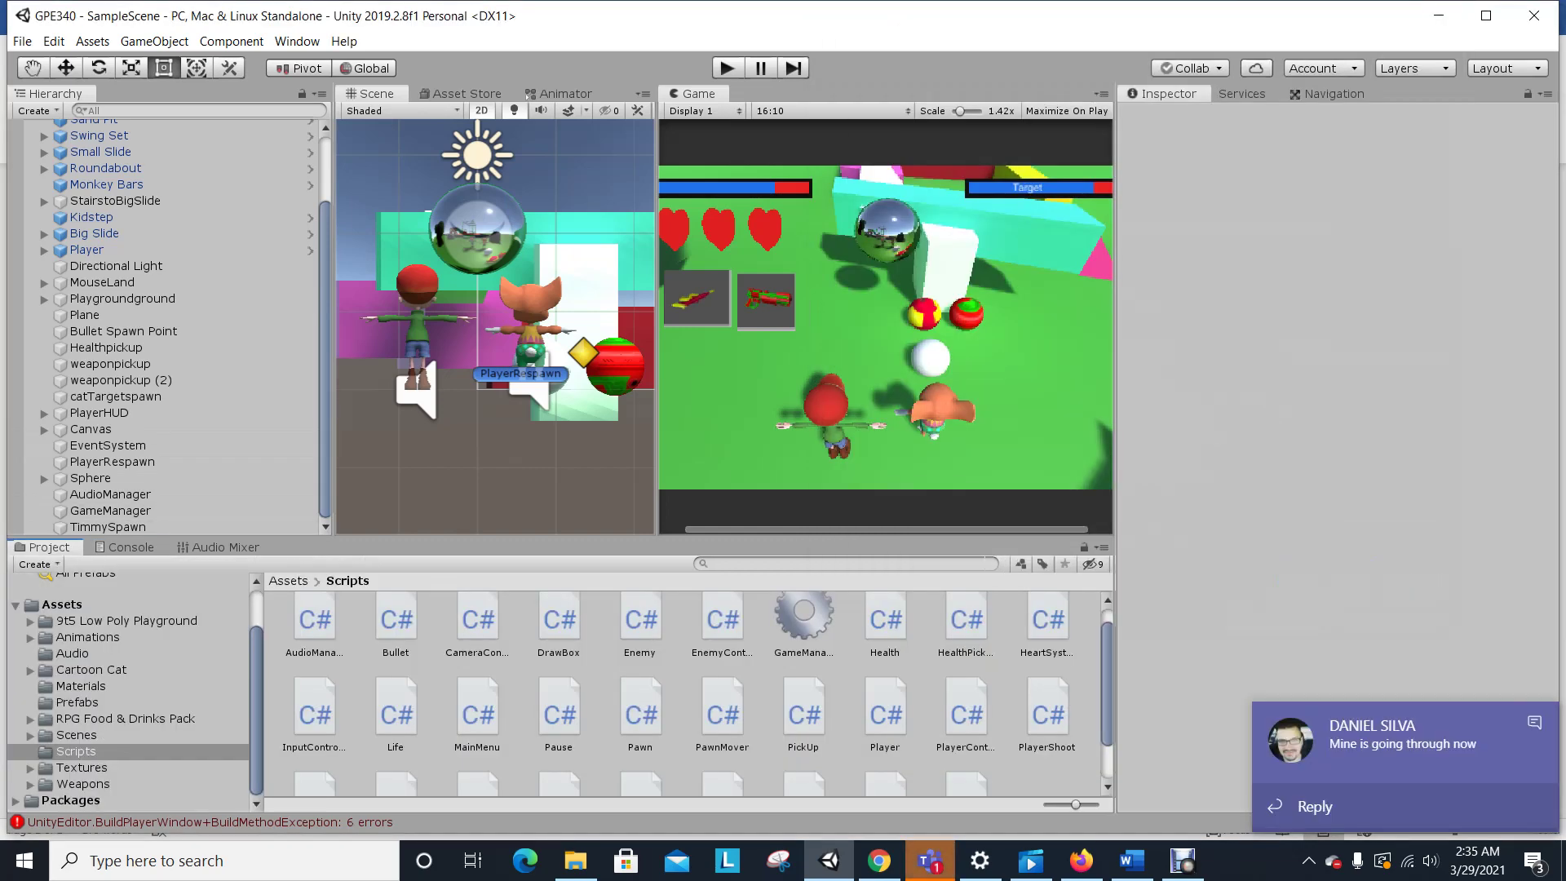
pyautogui.click(1535, 723)
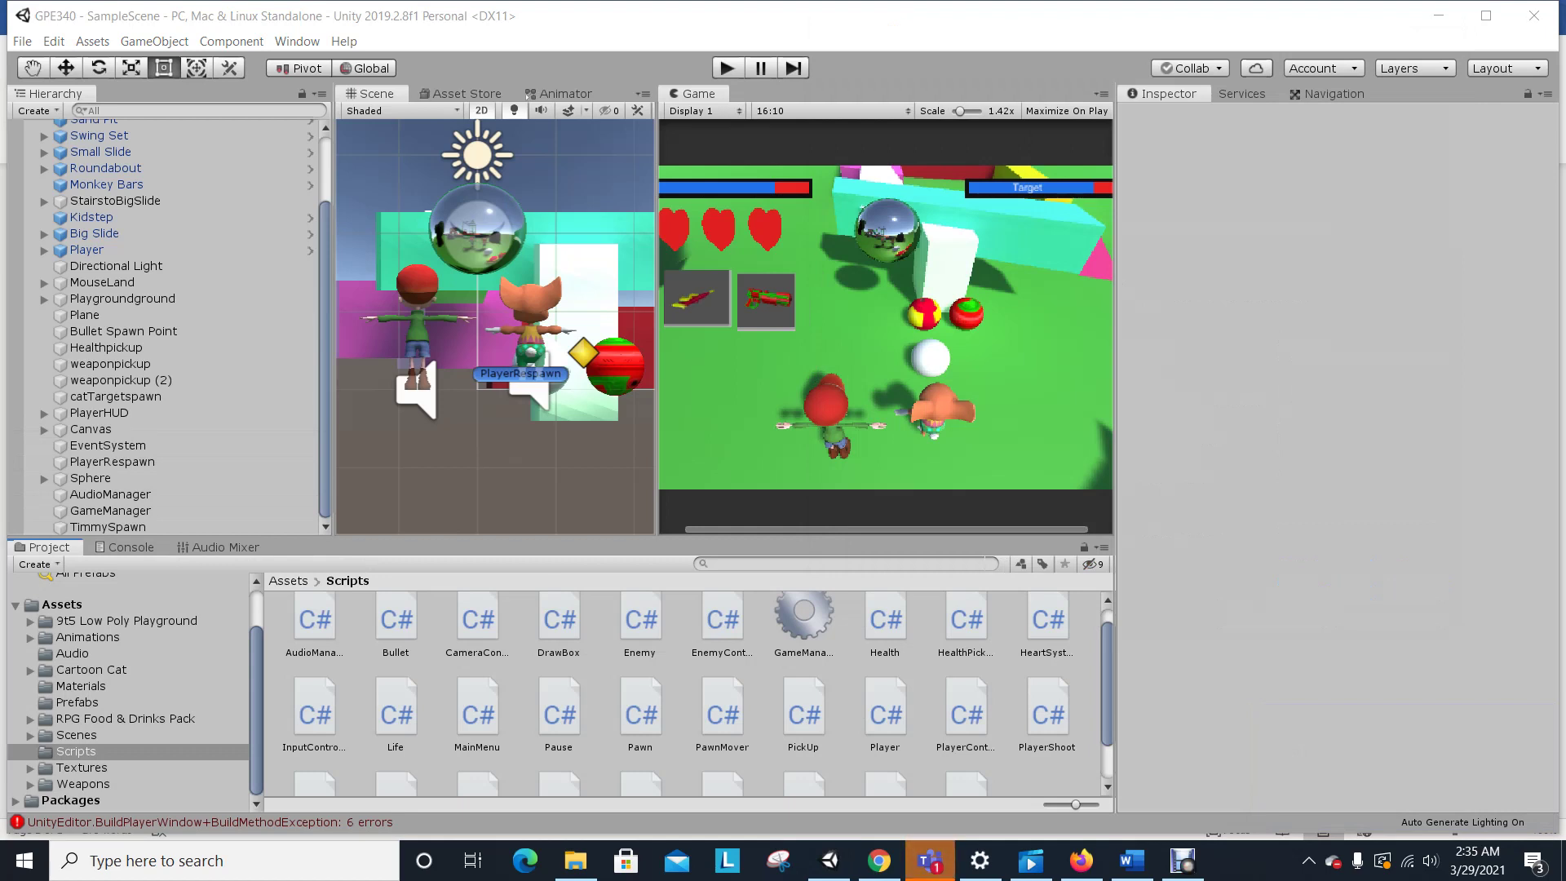
# Scroll the Scripts folder to locate the WeightedObjectDrawer script.
pyautogui.scroll(-2, 690, 693)
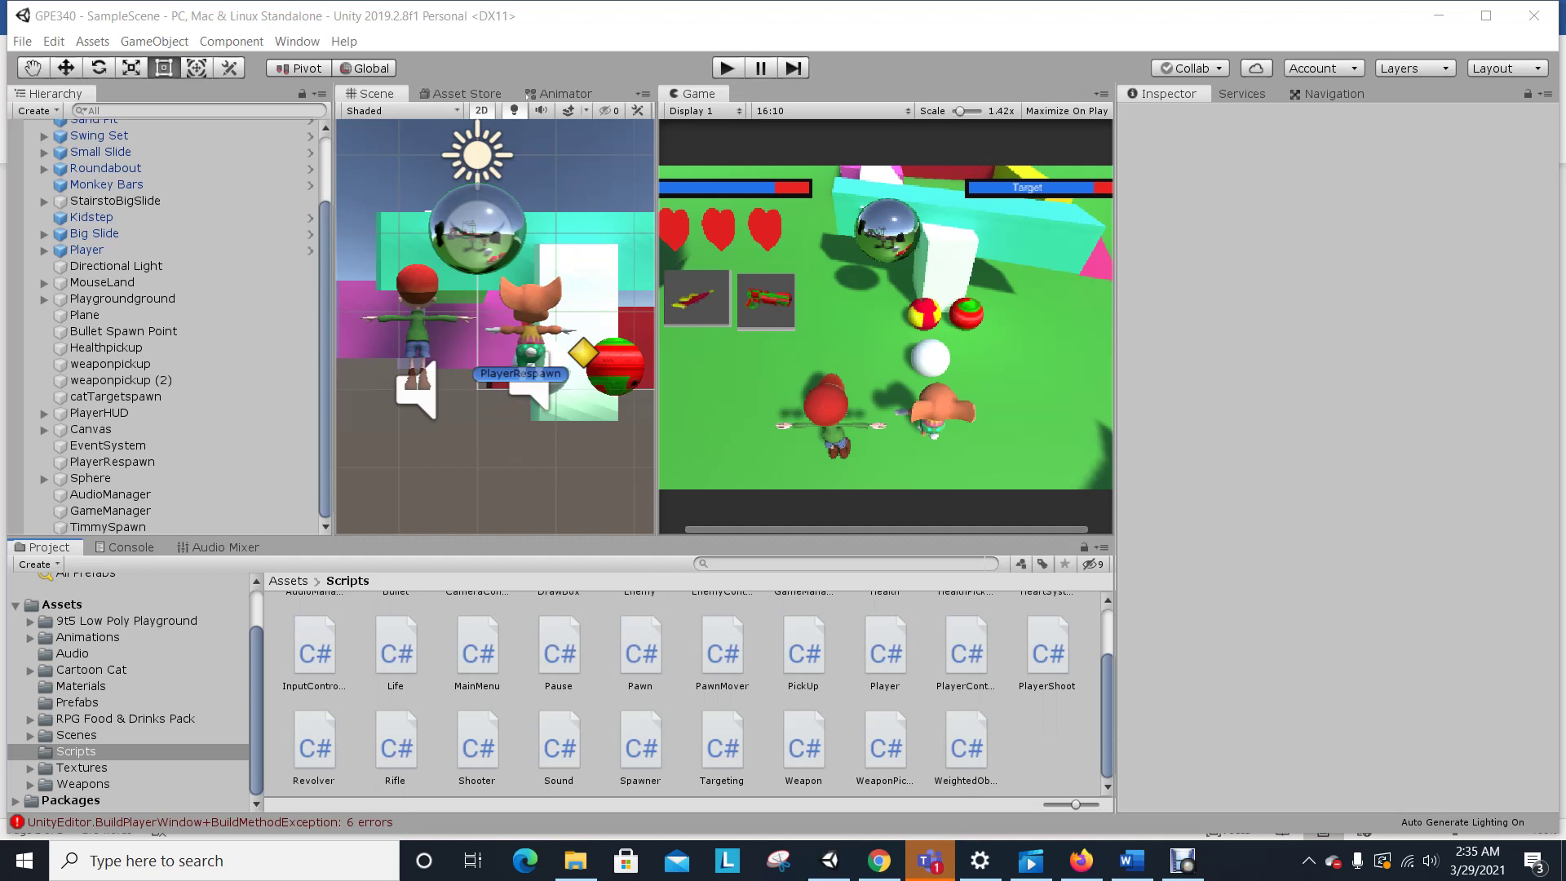
pyautogui.scroll(3, 689, 690)
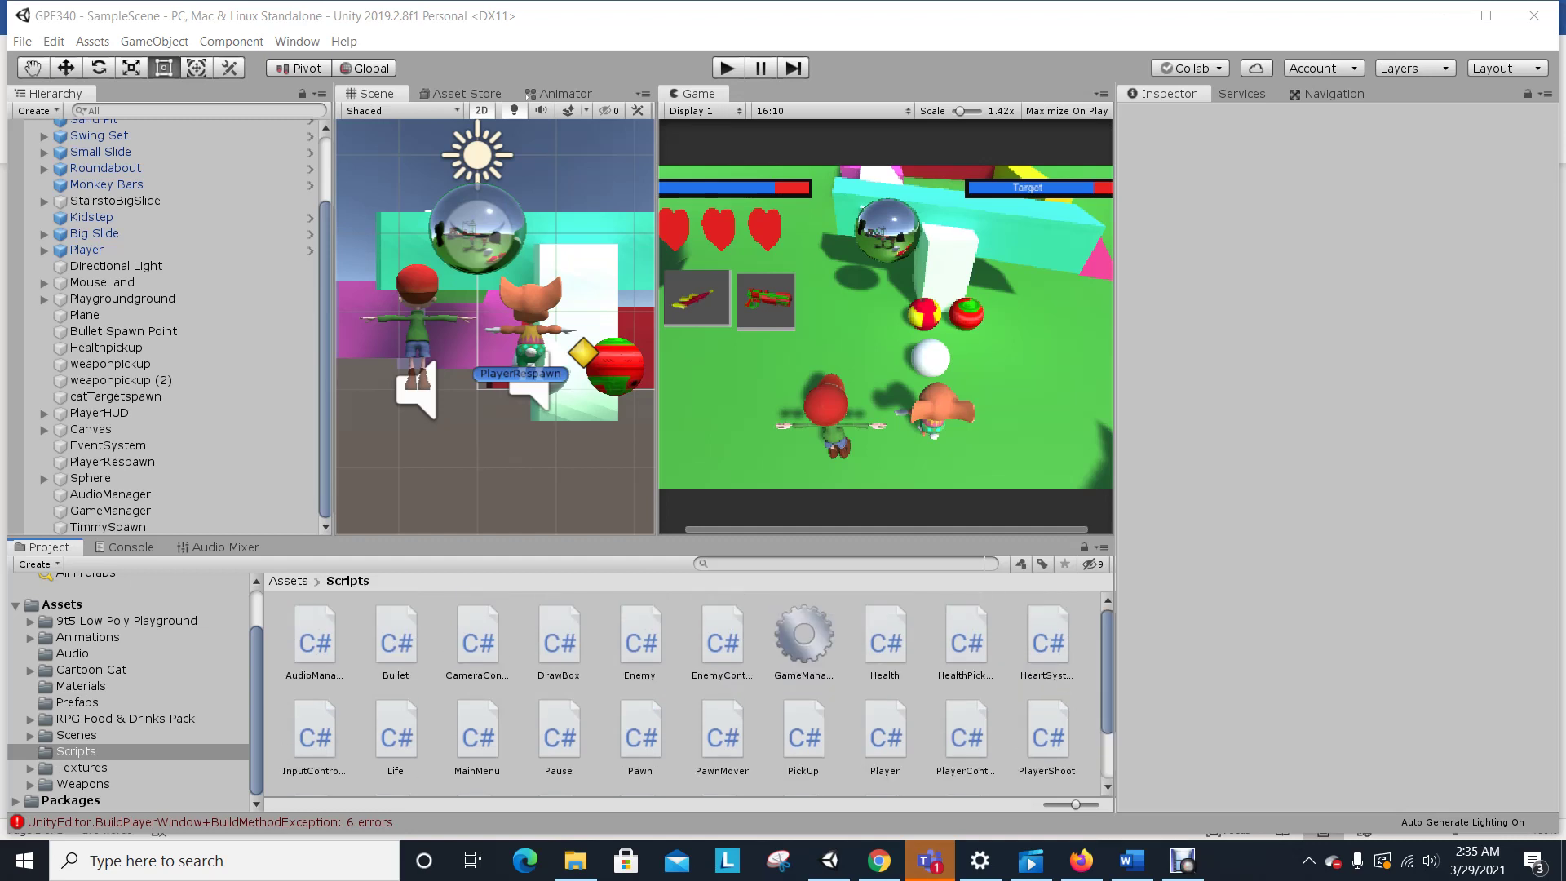
pyautogui.scroll(-3, 689, 689)
pyautogui.scroll(3, 690, 689)
pyautogui.scroll(-3, 689, 693)
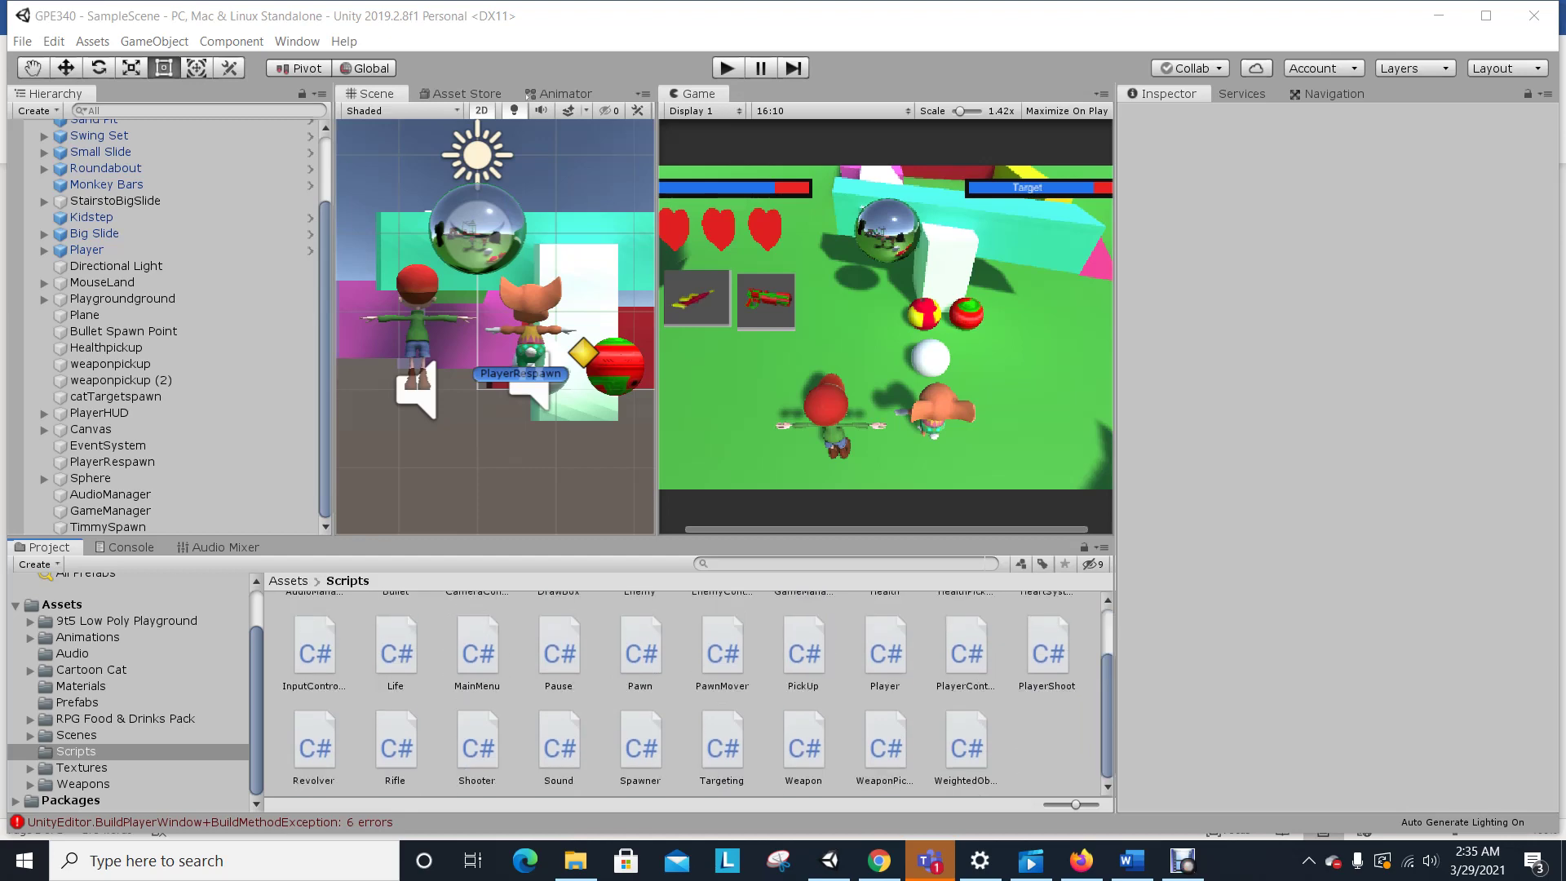
# Open WeightedObjectDrawer.cs in Visual Studio, comment out its entire code, and save it.
pyautogui.doubleClick(966, 741)
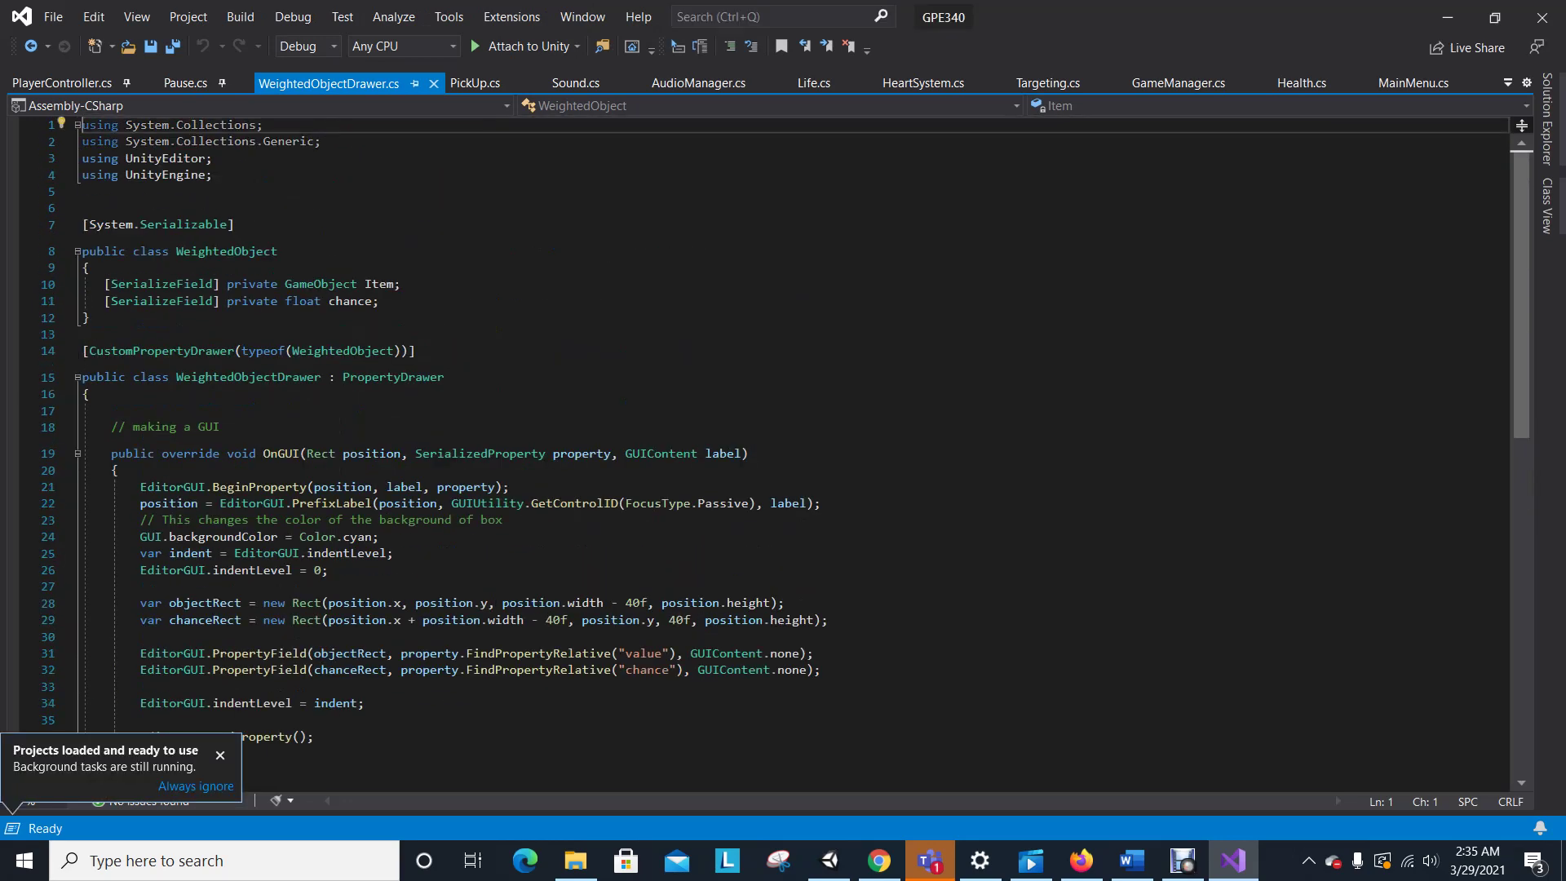
pyautogui.scroll(-2, 783, 424)
pyautogui.scroll(2, 783, 424)
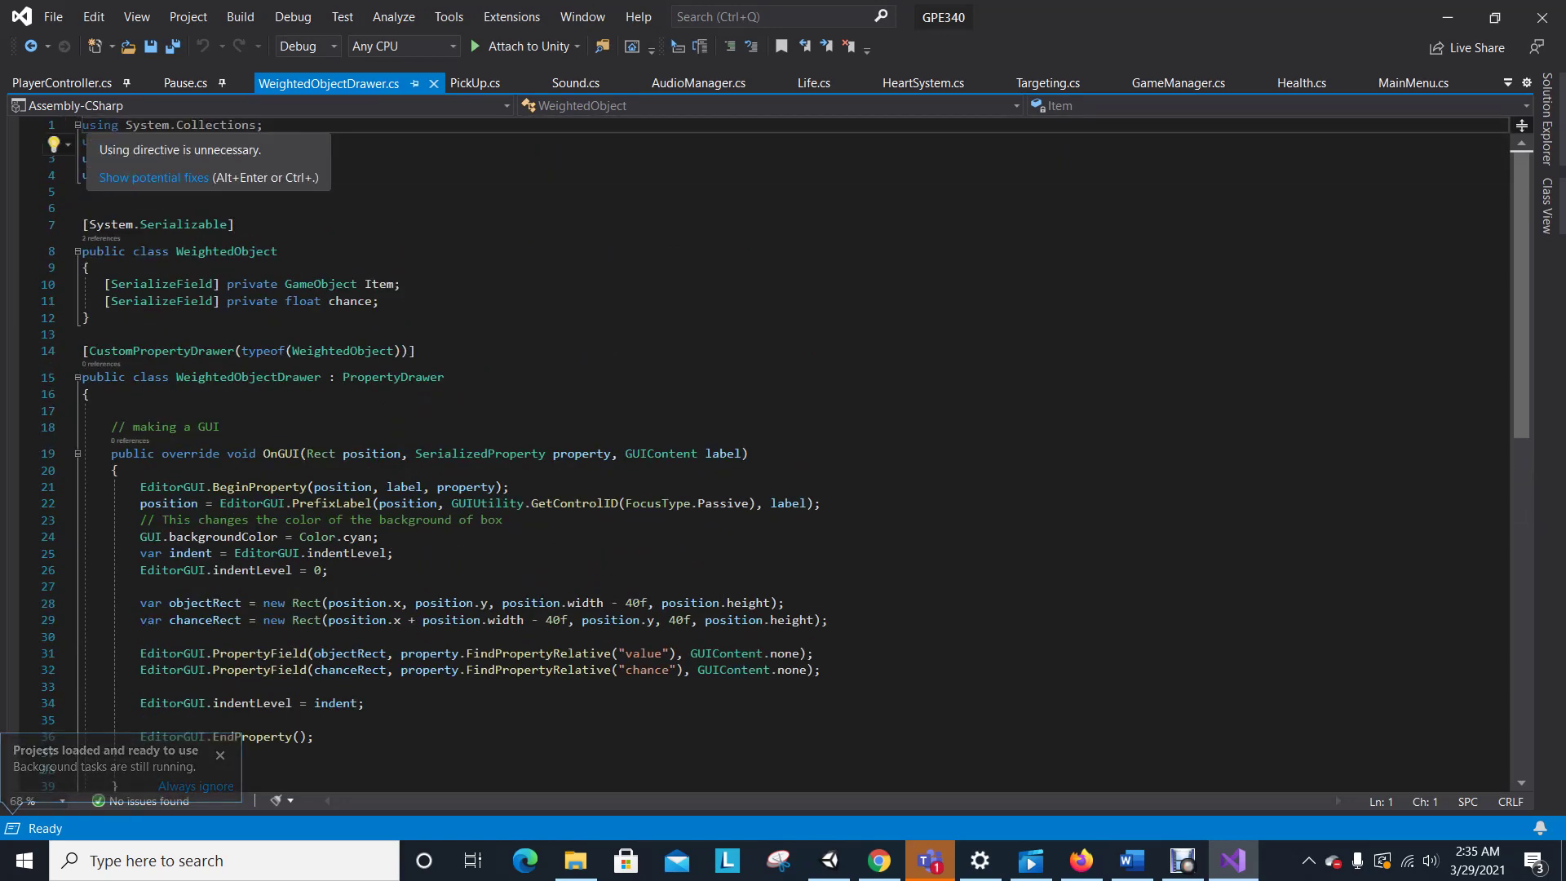
pyautogui.moveTo(82, 125); pyautogui.dragTo(82, 771)
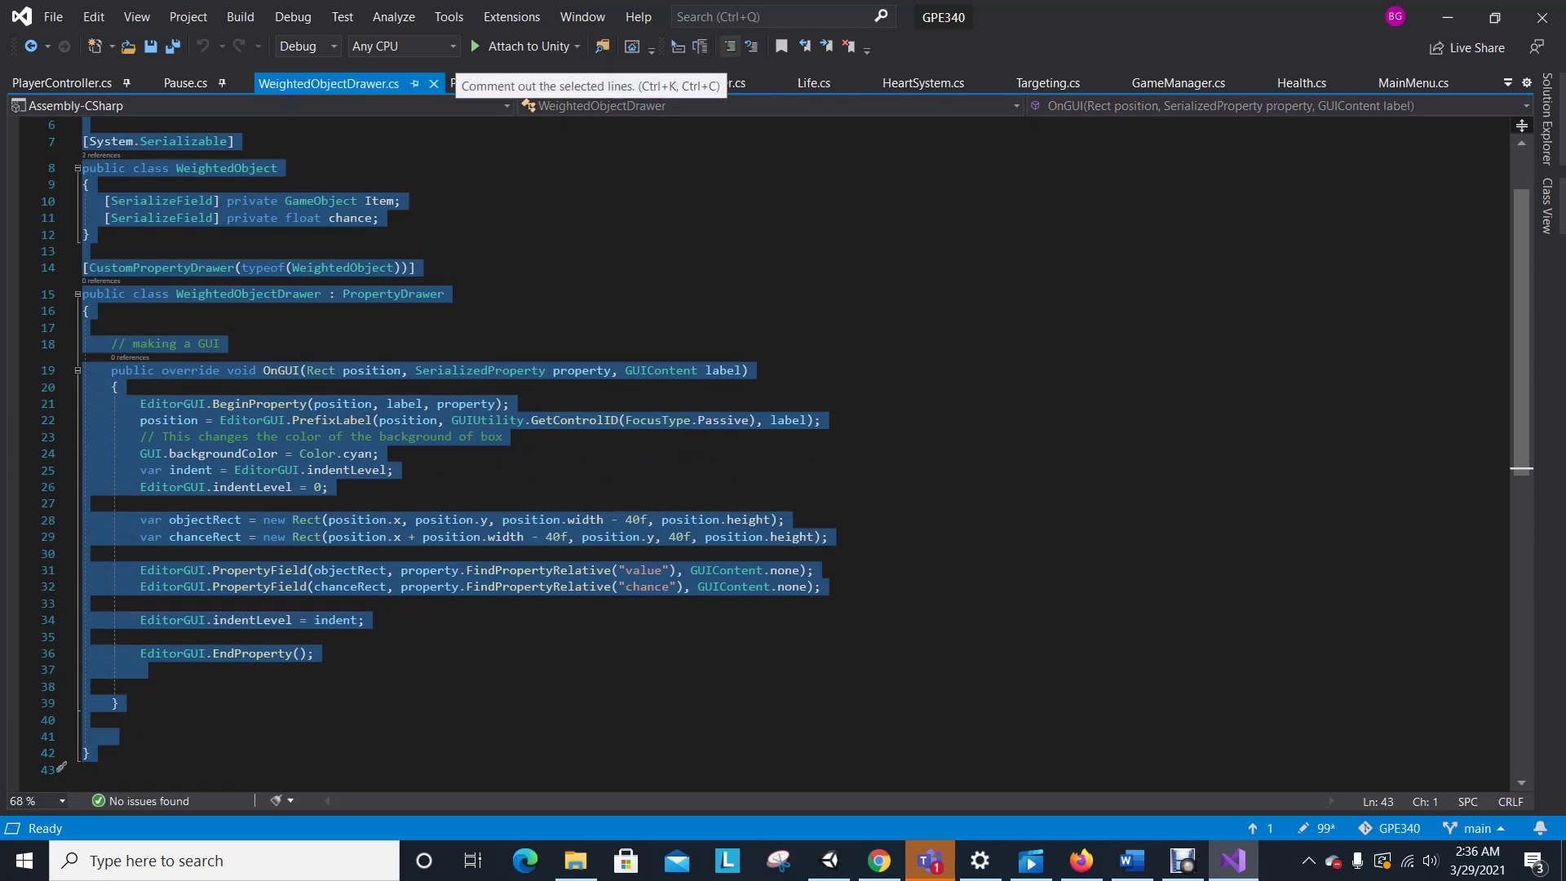
pyautogui.click(730, 47)
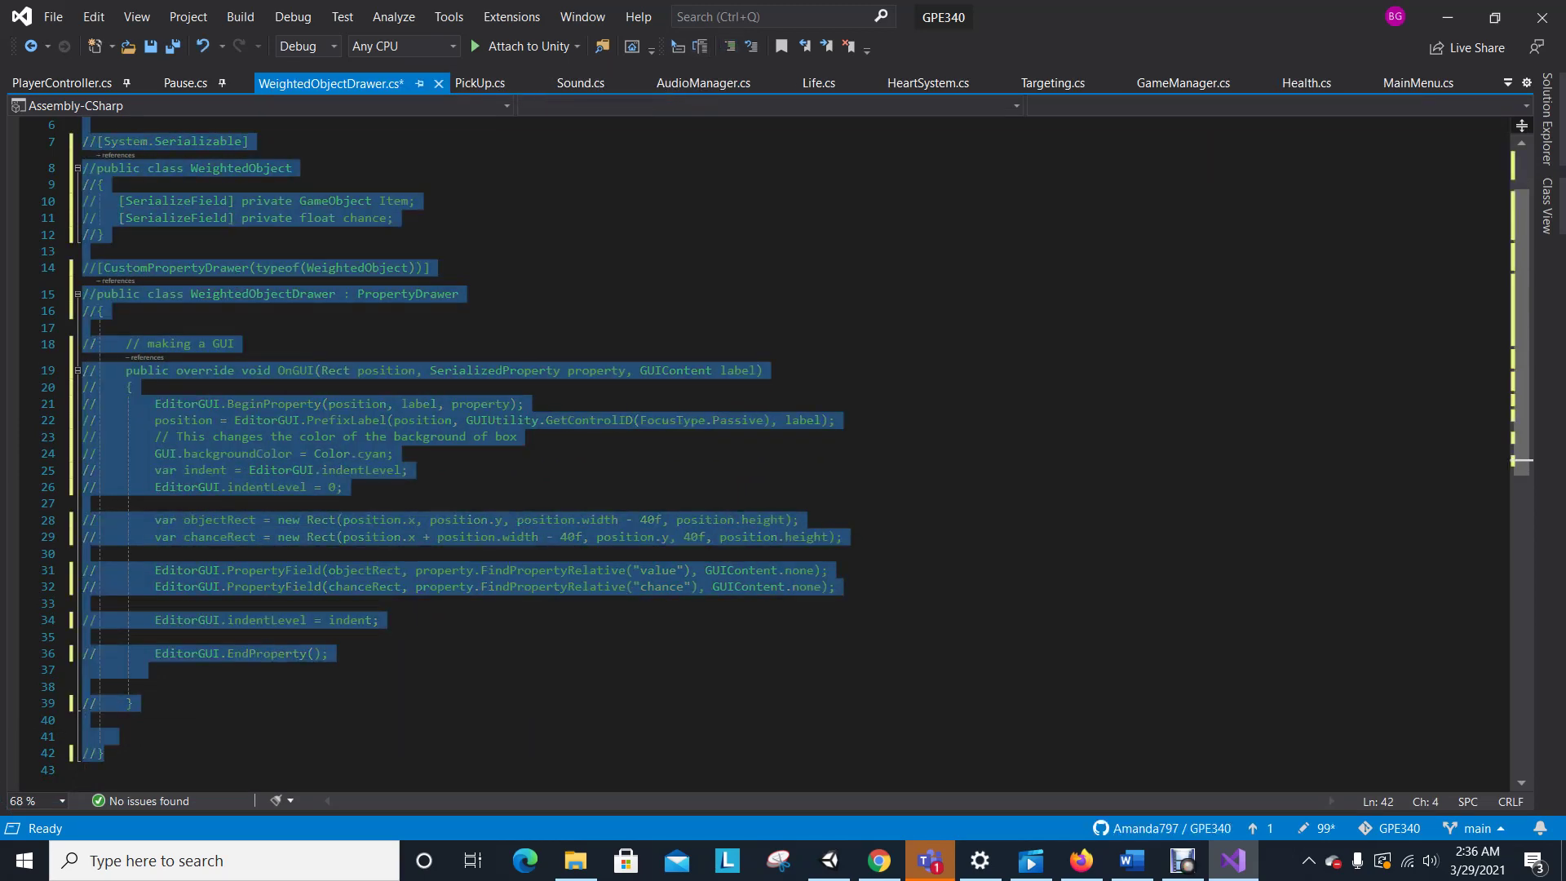
pyautogui.click(235, 344)
pyautogui.hotkey('ctrl', 's')
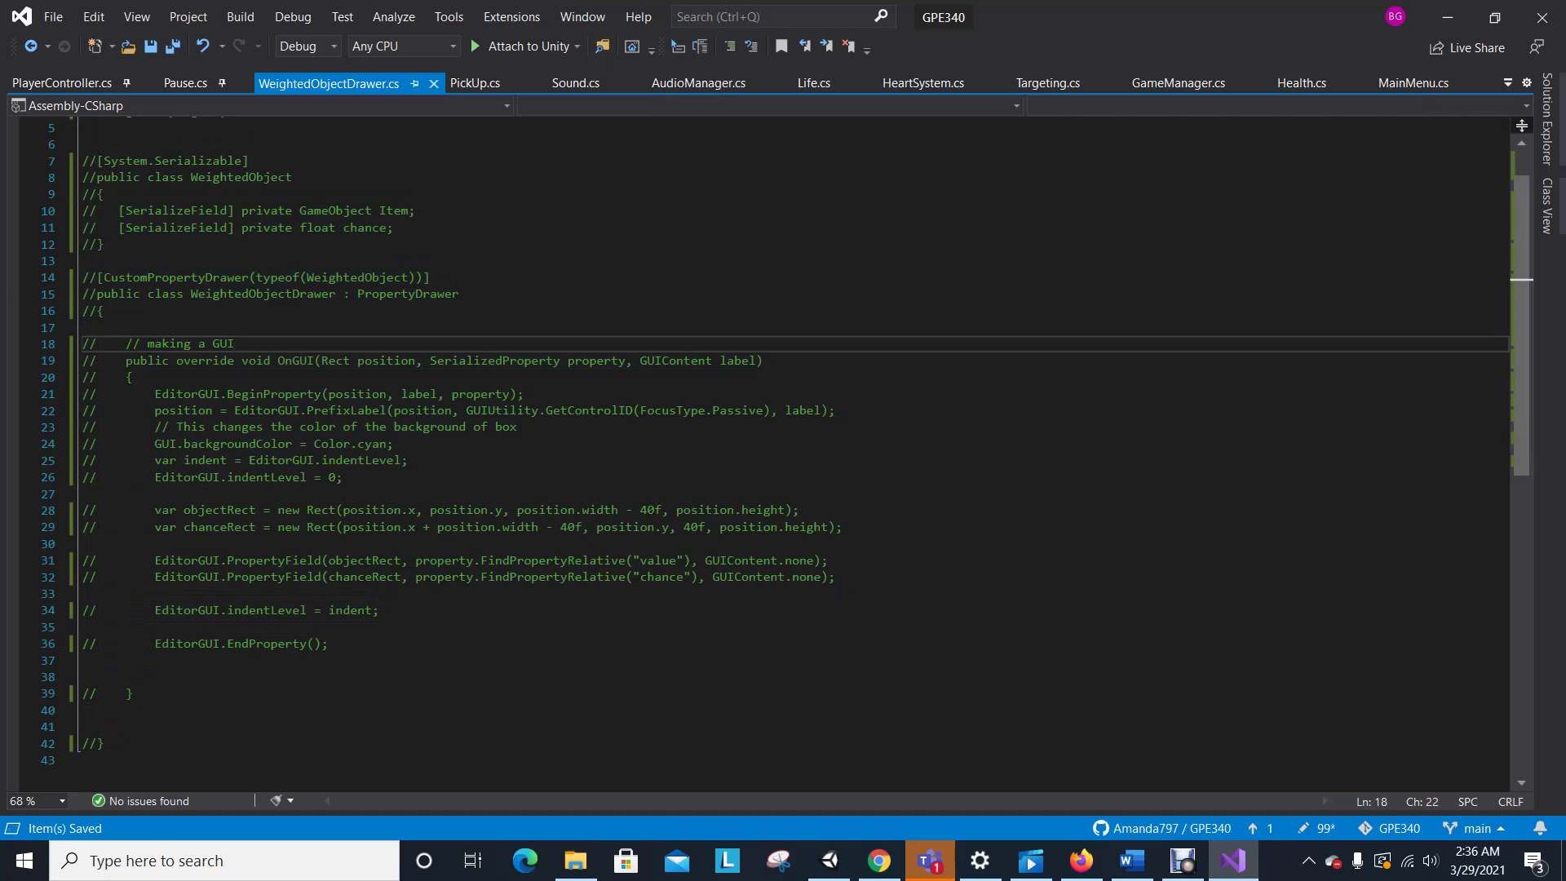
pyautogui.click(830, 860)
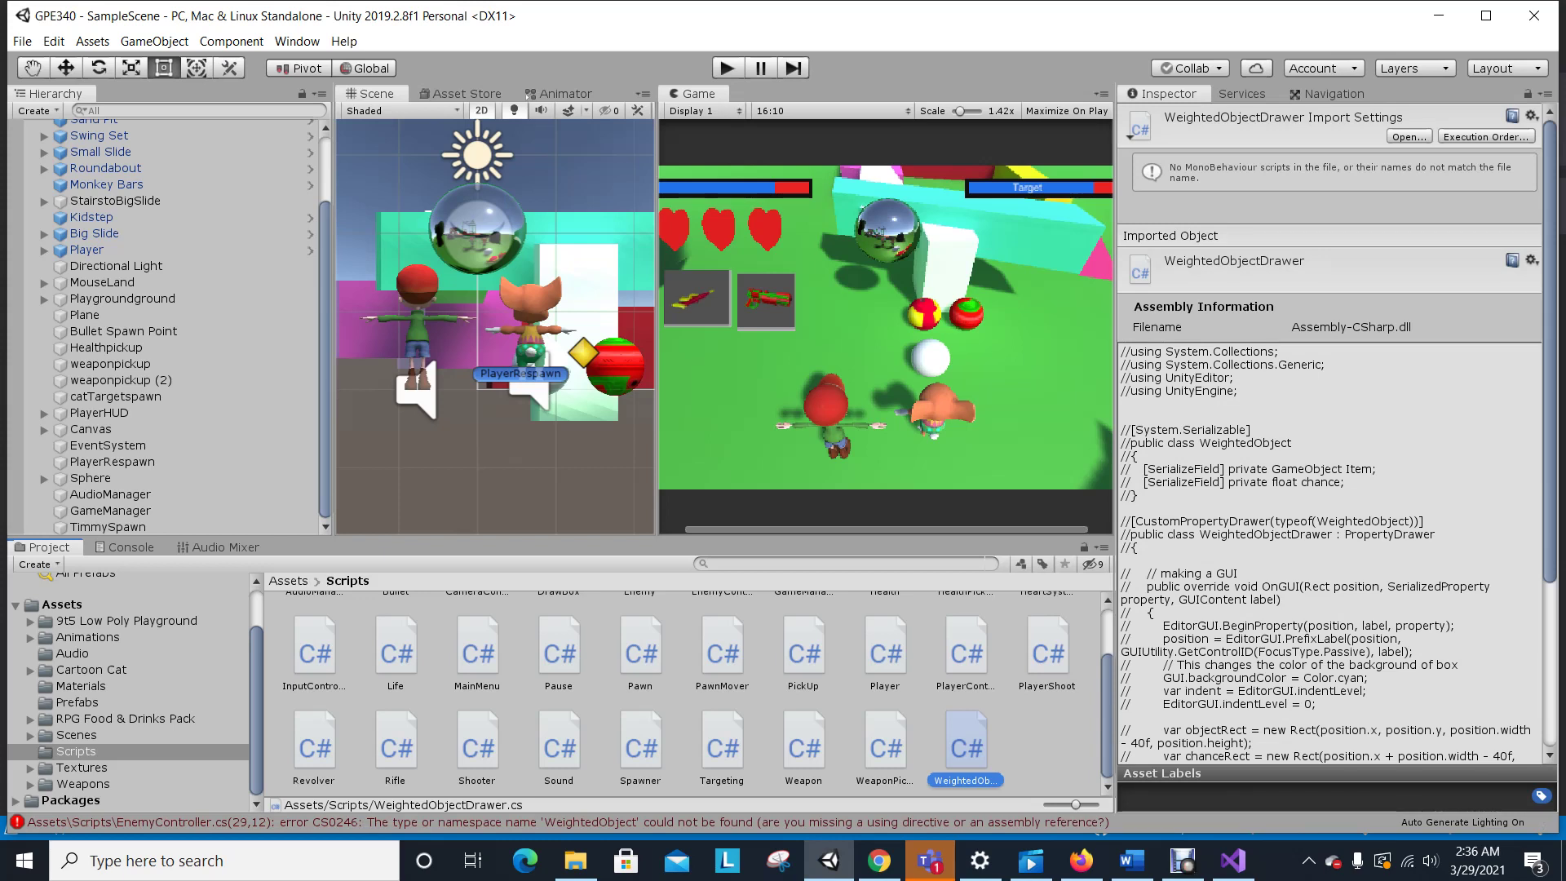
# Rebuild from File > Build Settings into mousewarsbuild and show the resulting error in the log.
pyautogui.click(54, 41)
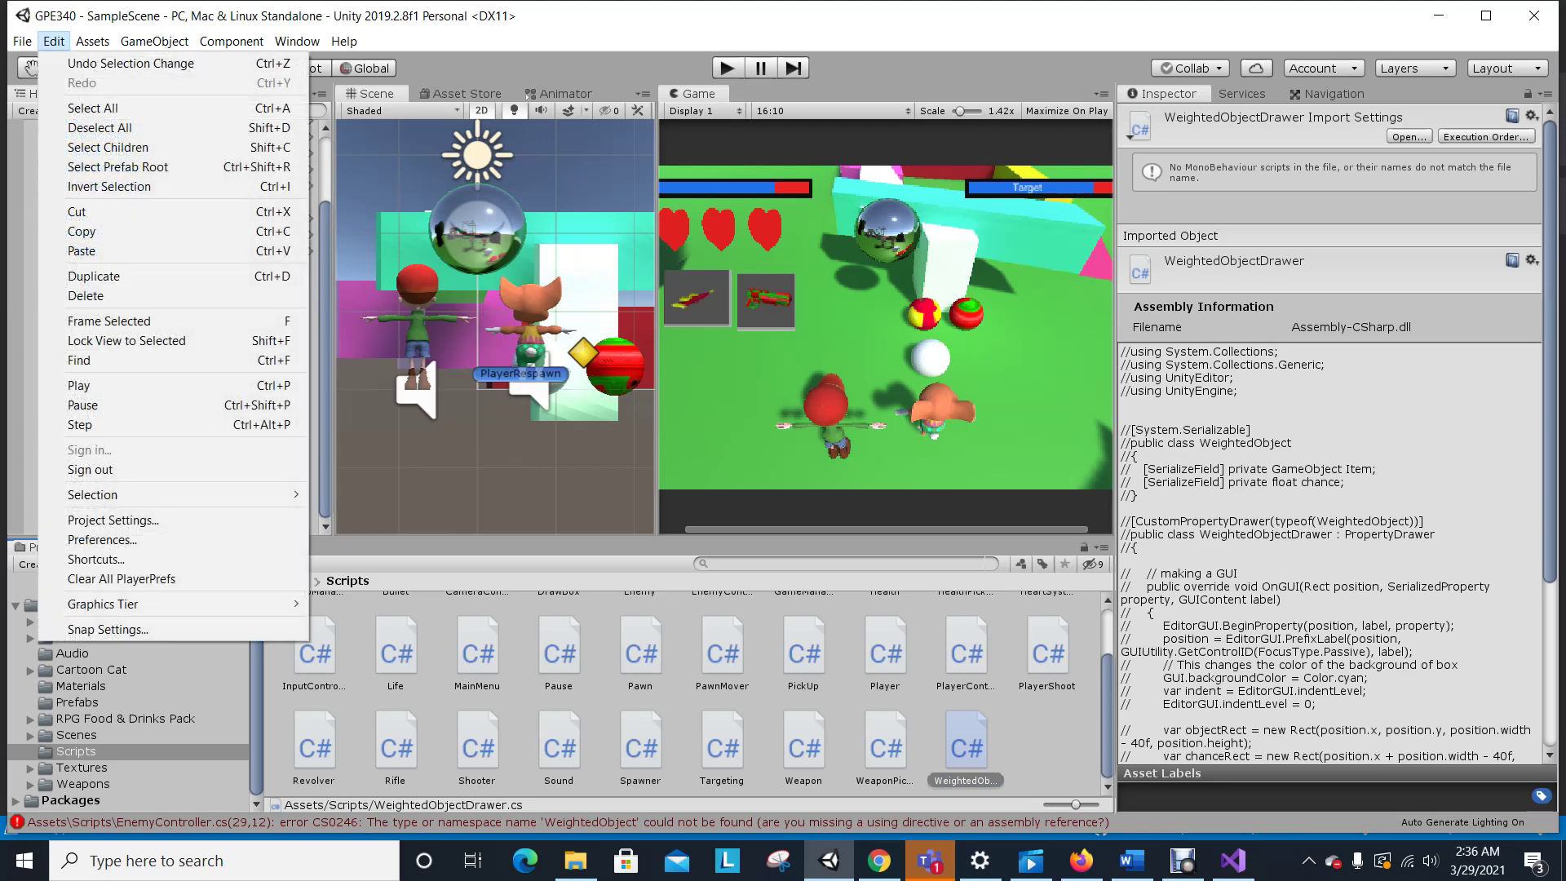
pyautogui.moveTo(22, 41)
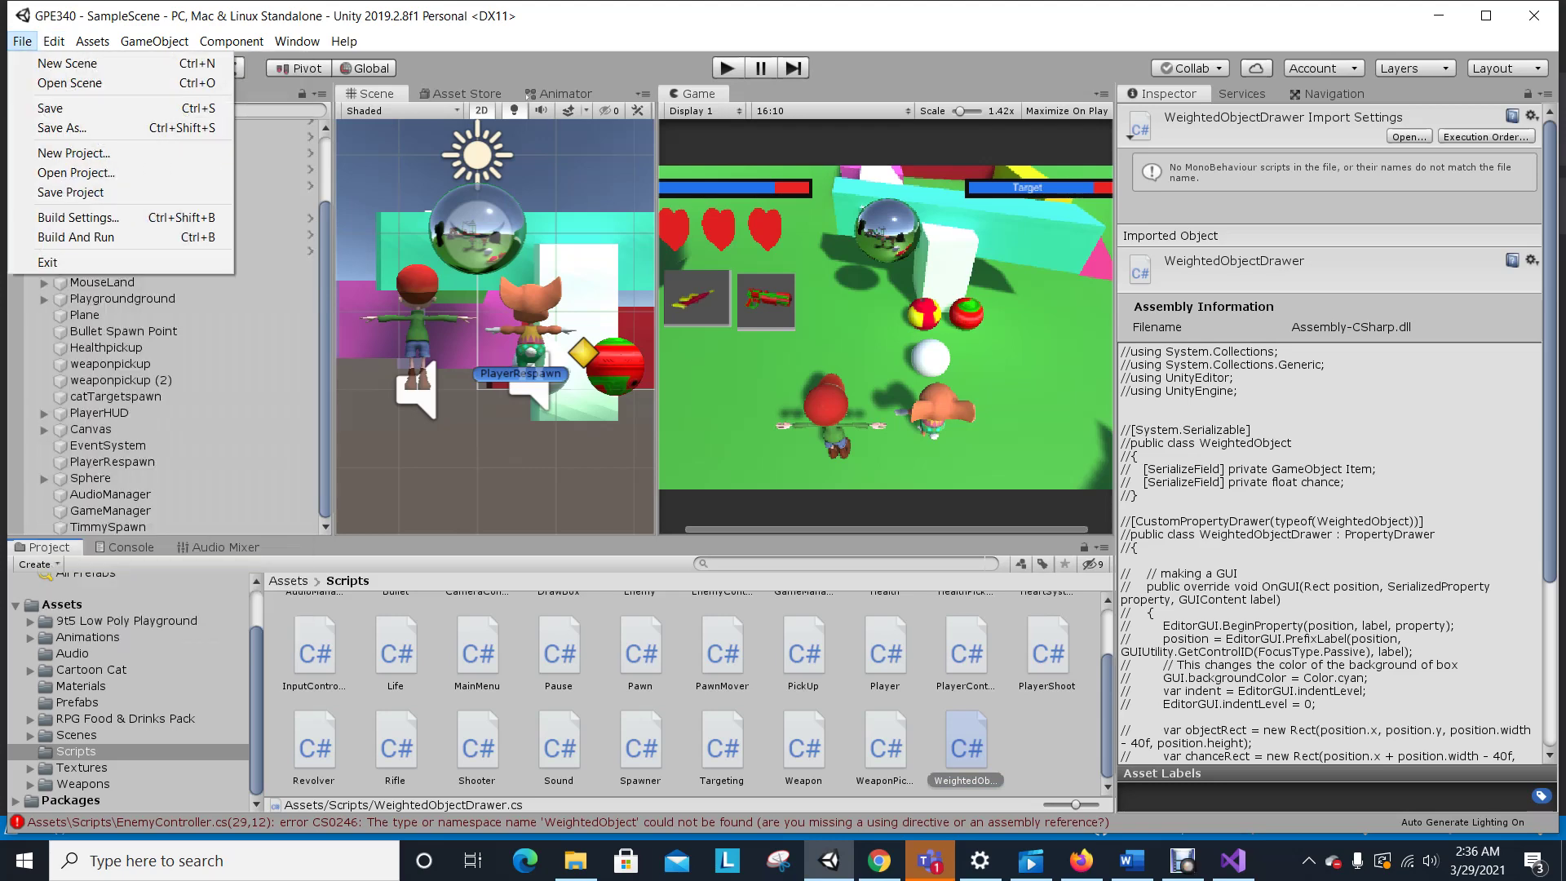
pyautogui.click(78, 218)
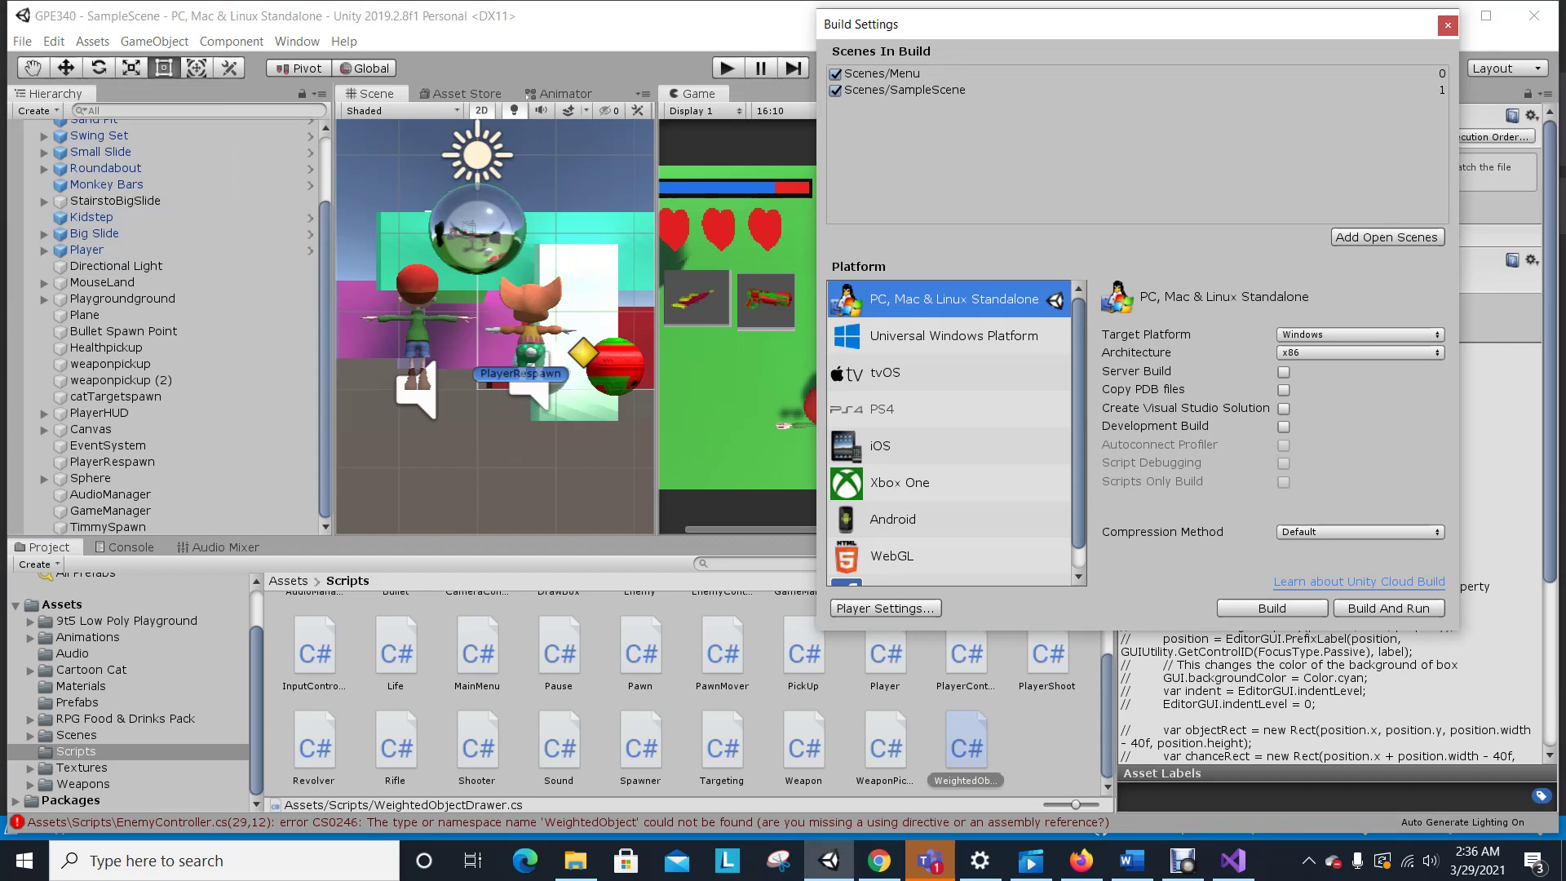
pyautogui.click(1272, 608)
pyautogui.scroll(-5, 473, 310)
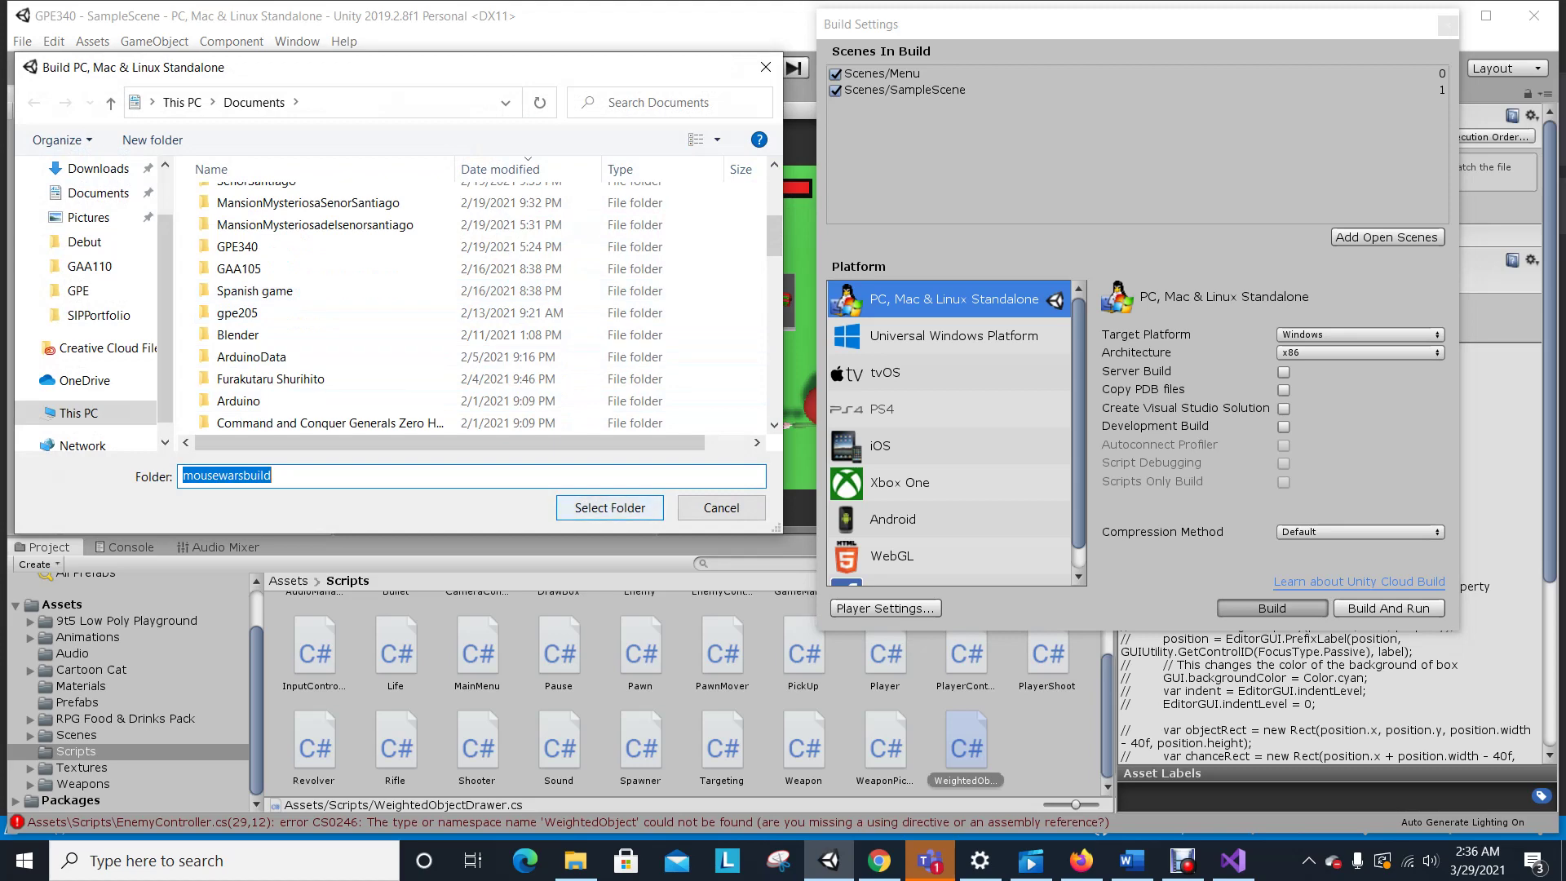
pyautogui.click(609, 508)
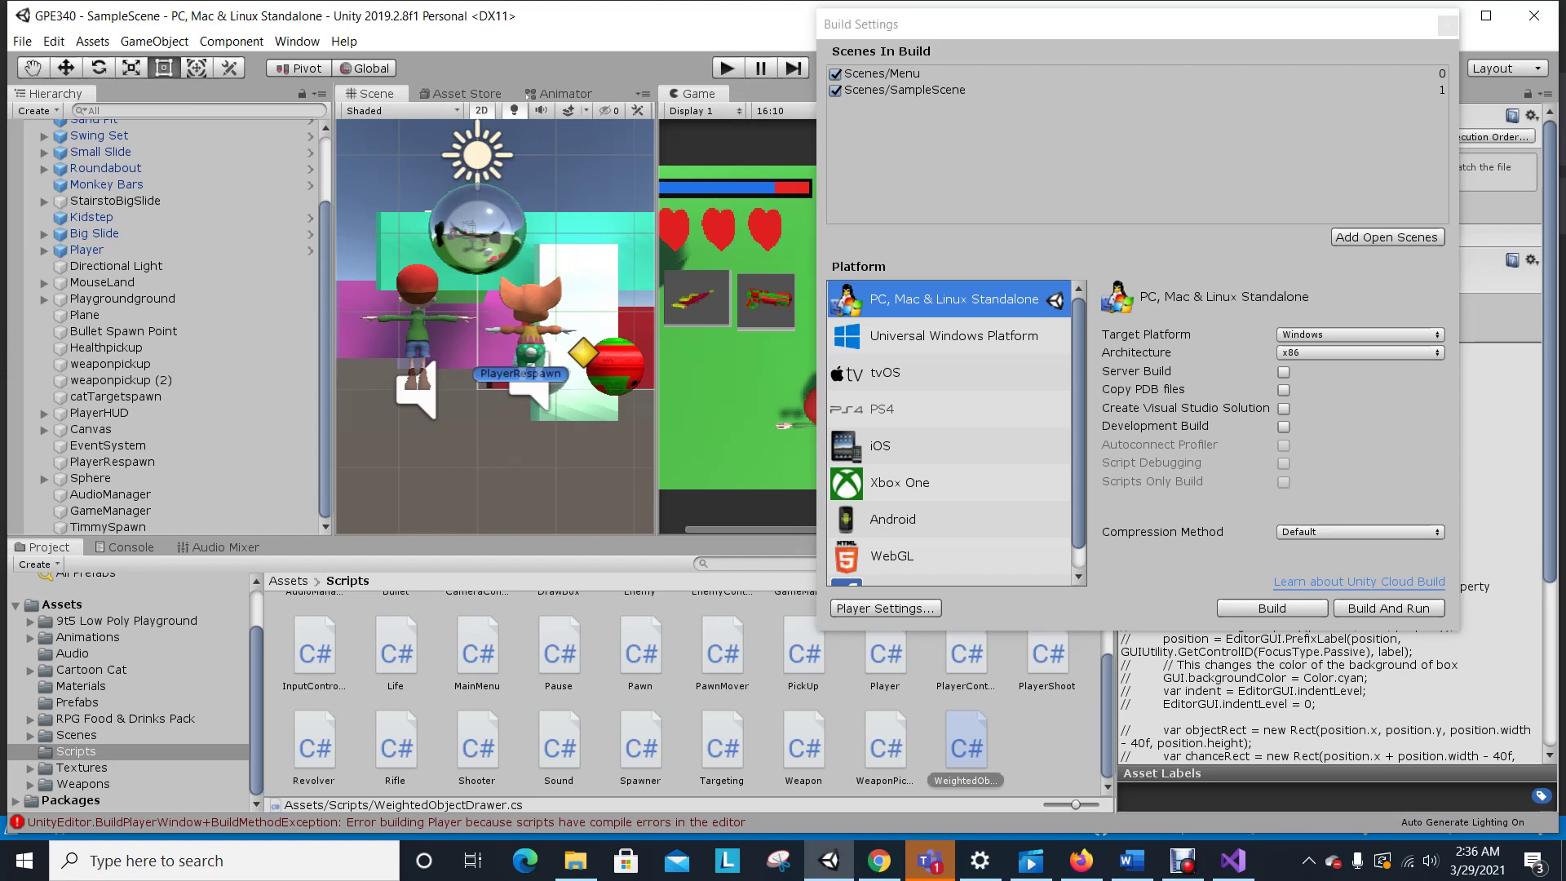
pyautogui.click(386, 822)
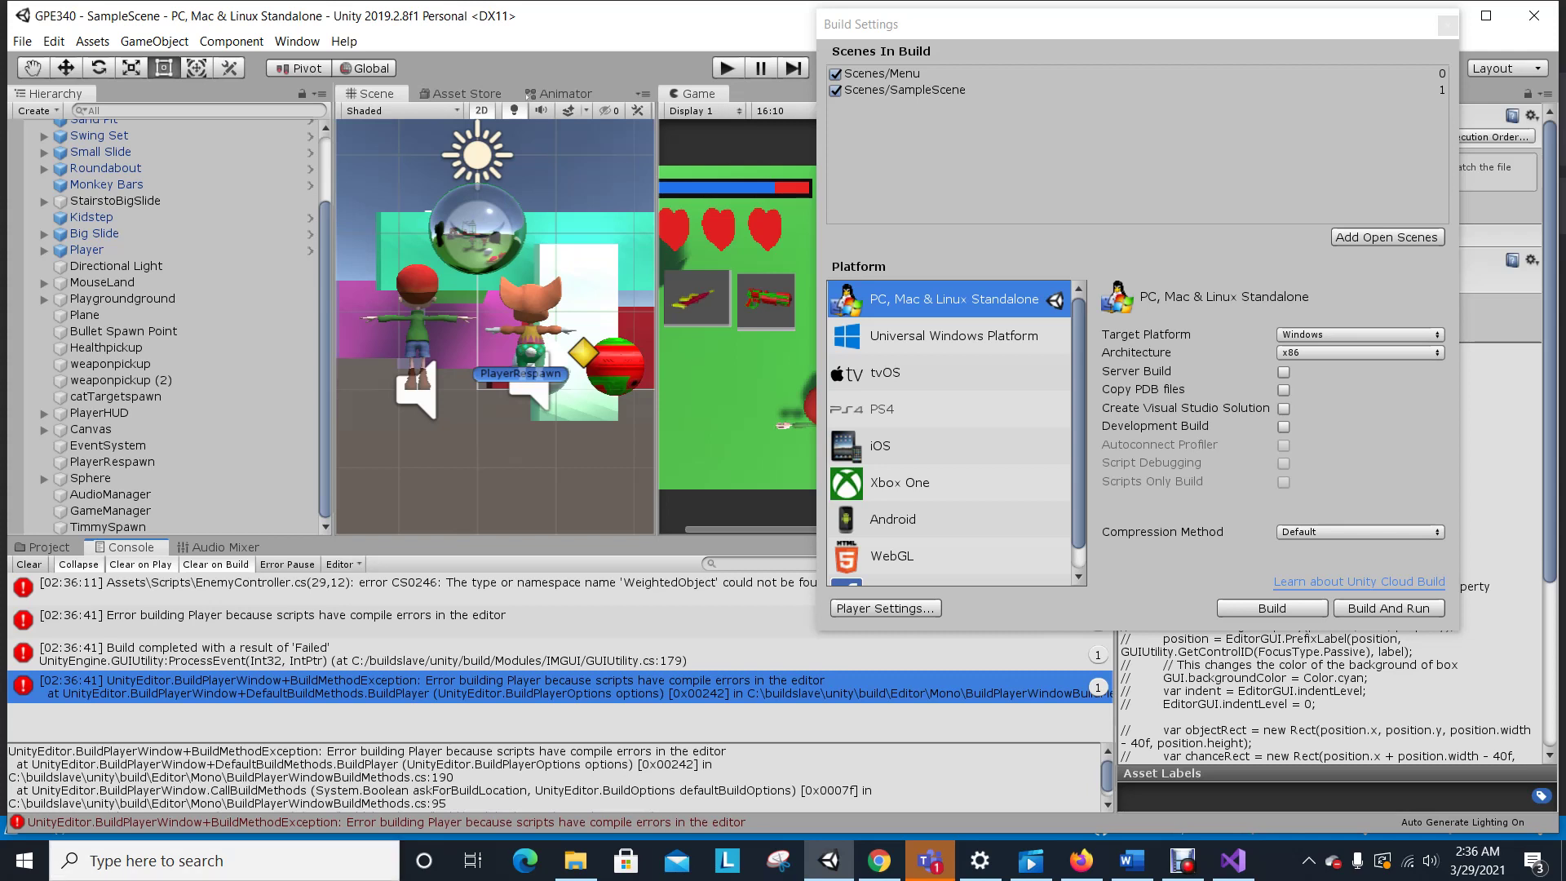
# Move Build Settings aside and open the CS0246 EnemyController WeightedObject error in Visual Studio.
pyautogui.moveTo(979, 24); pyautogui.dragTo(1299, 15)
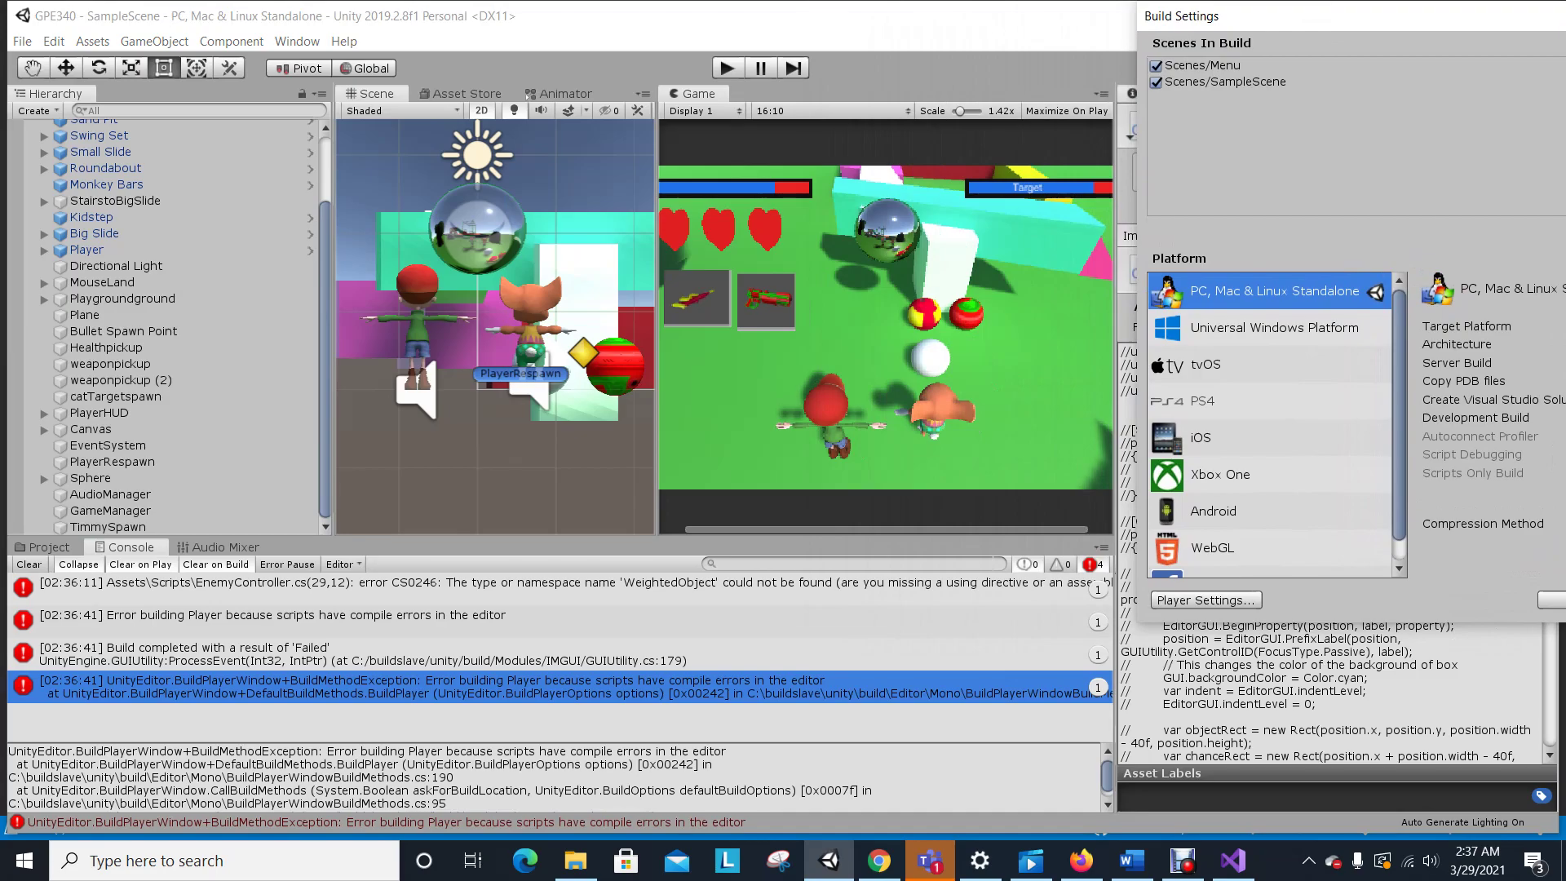
pyautogui.doubleClick(489, 589)
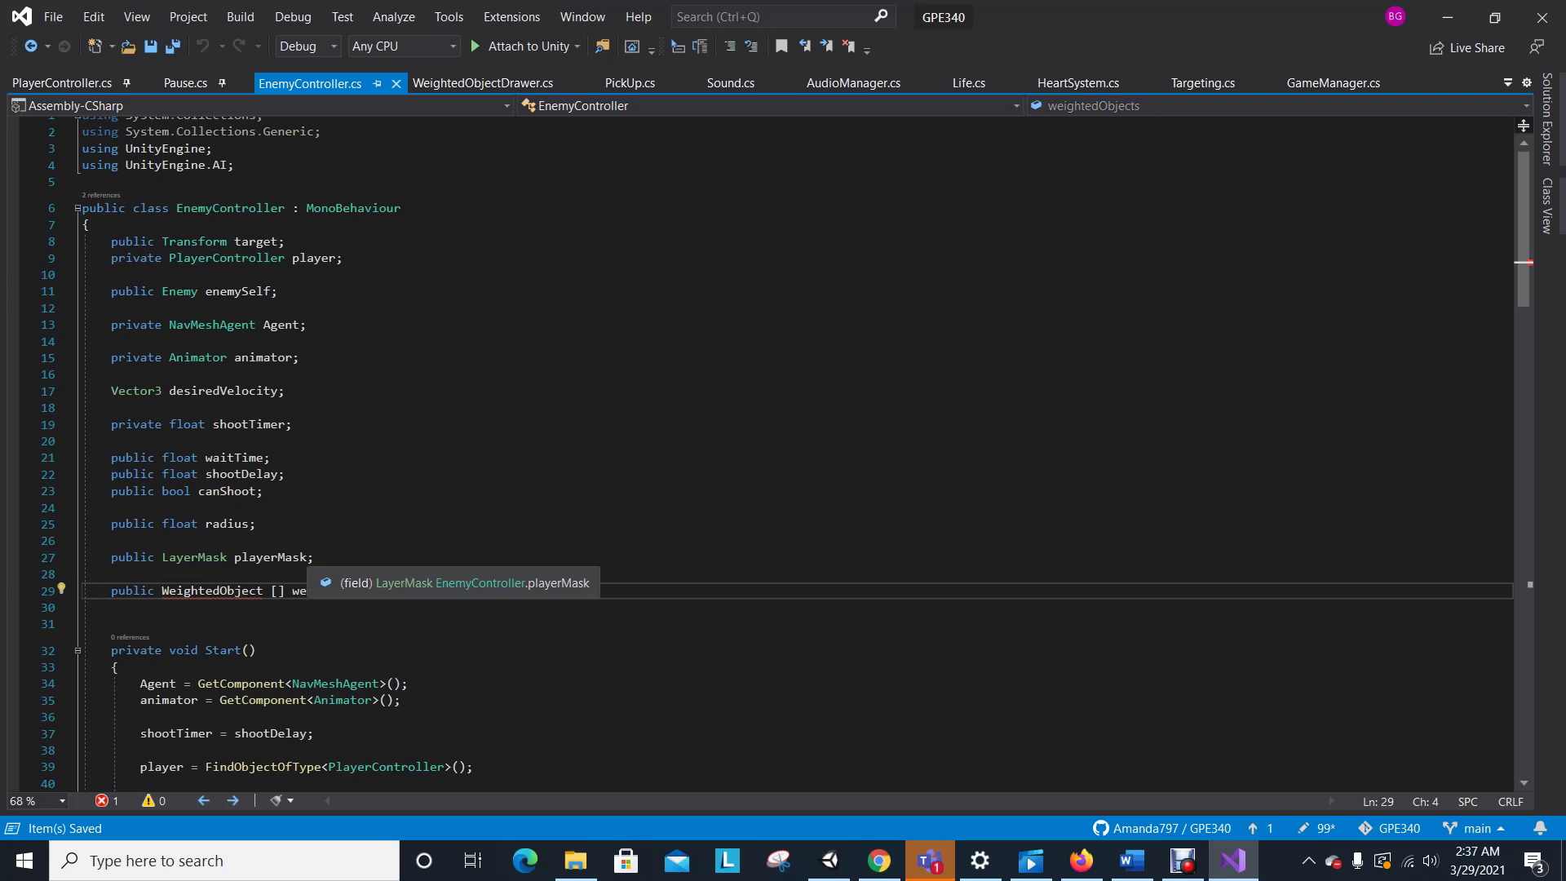
# Comment out the WeightedObject array field on line 29 of EnemyController.cs, save, and return to Unity.
pyautogui.click(104, 591)
pyautogui.write('//')
pyautogui.hotkey('ctrl', 's')
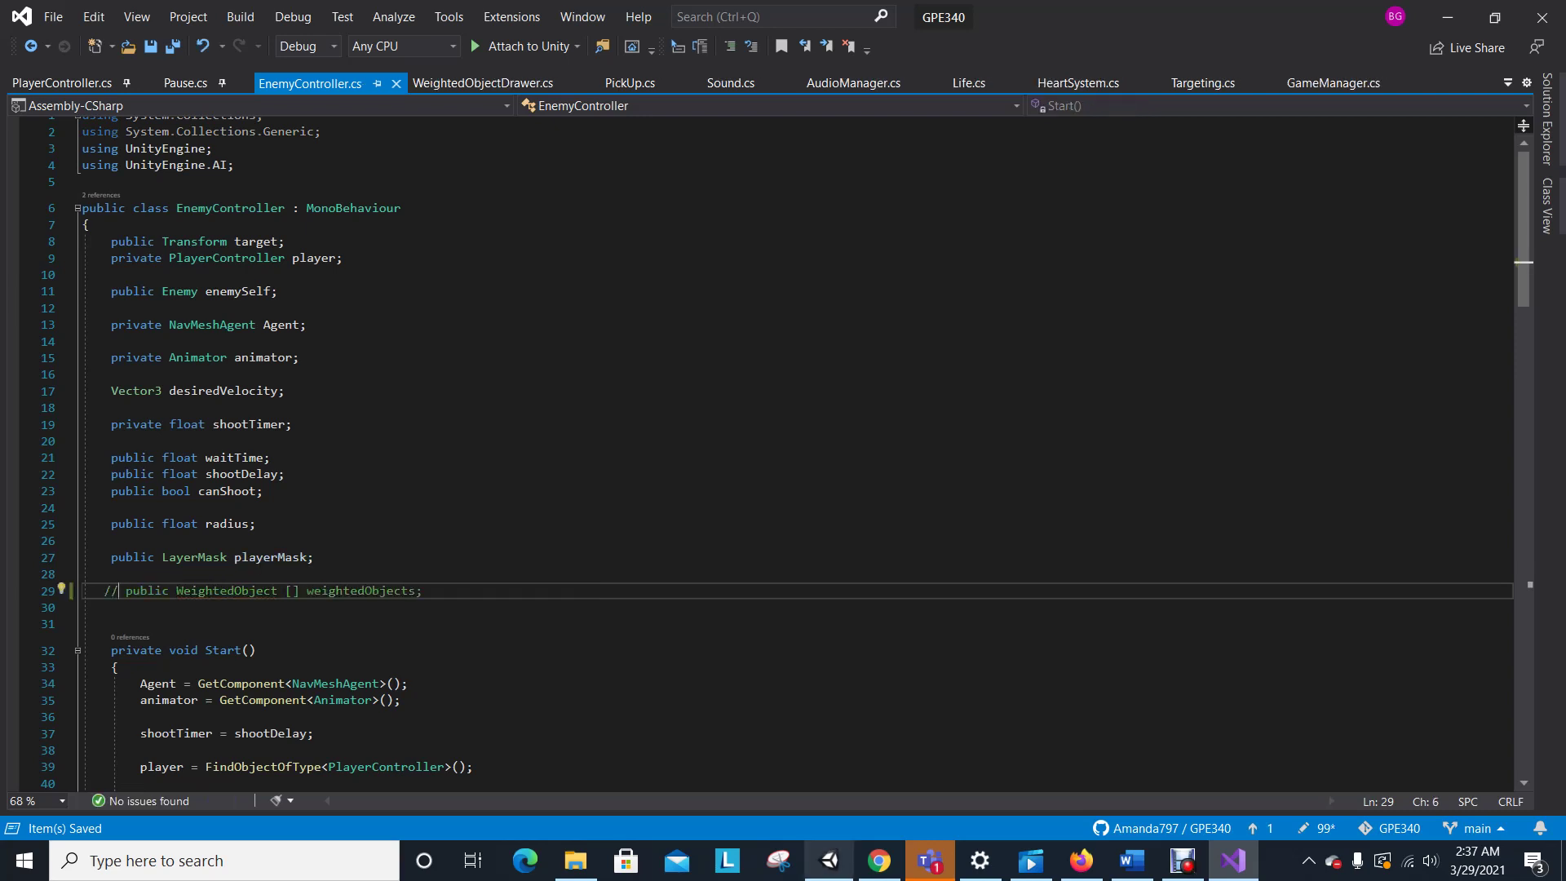
pyautogui.click(830, 860)
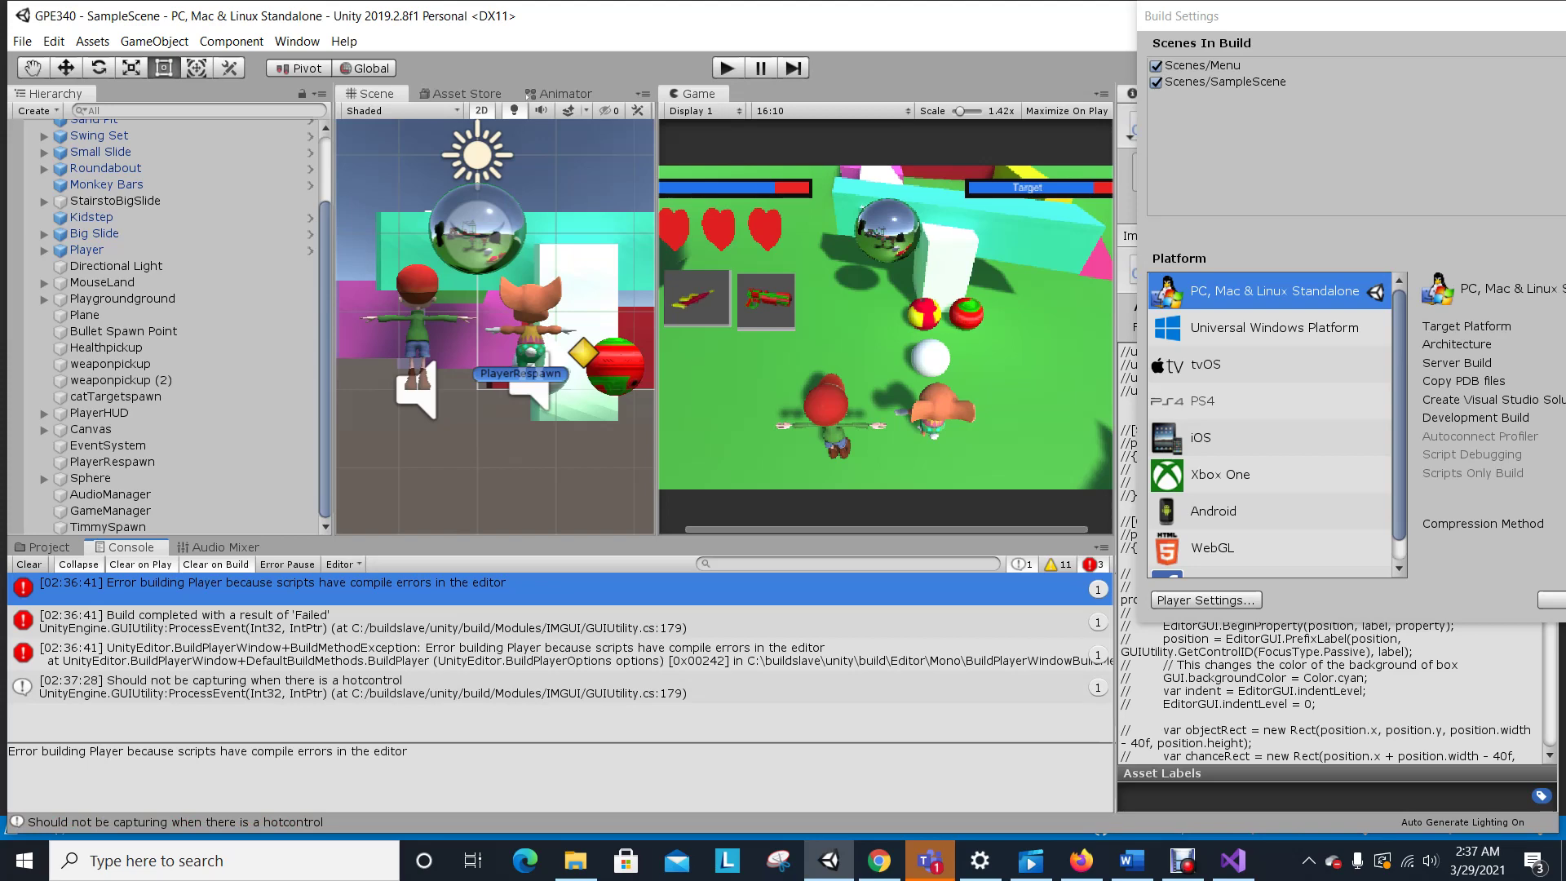
# Review the build-failed, BuildMethodException, Error building Player and hotcontrol messages, then clear the Console.
pyautogui.click(364, 622)
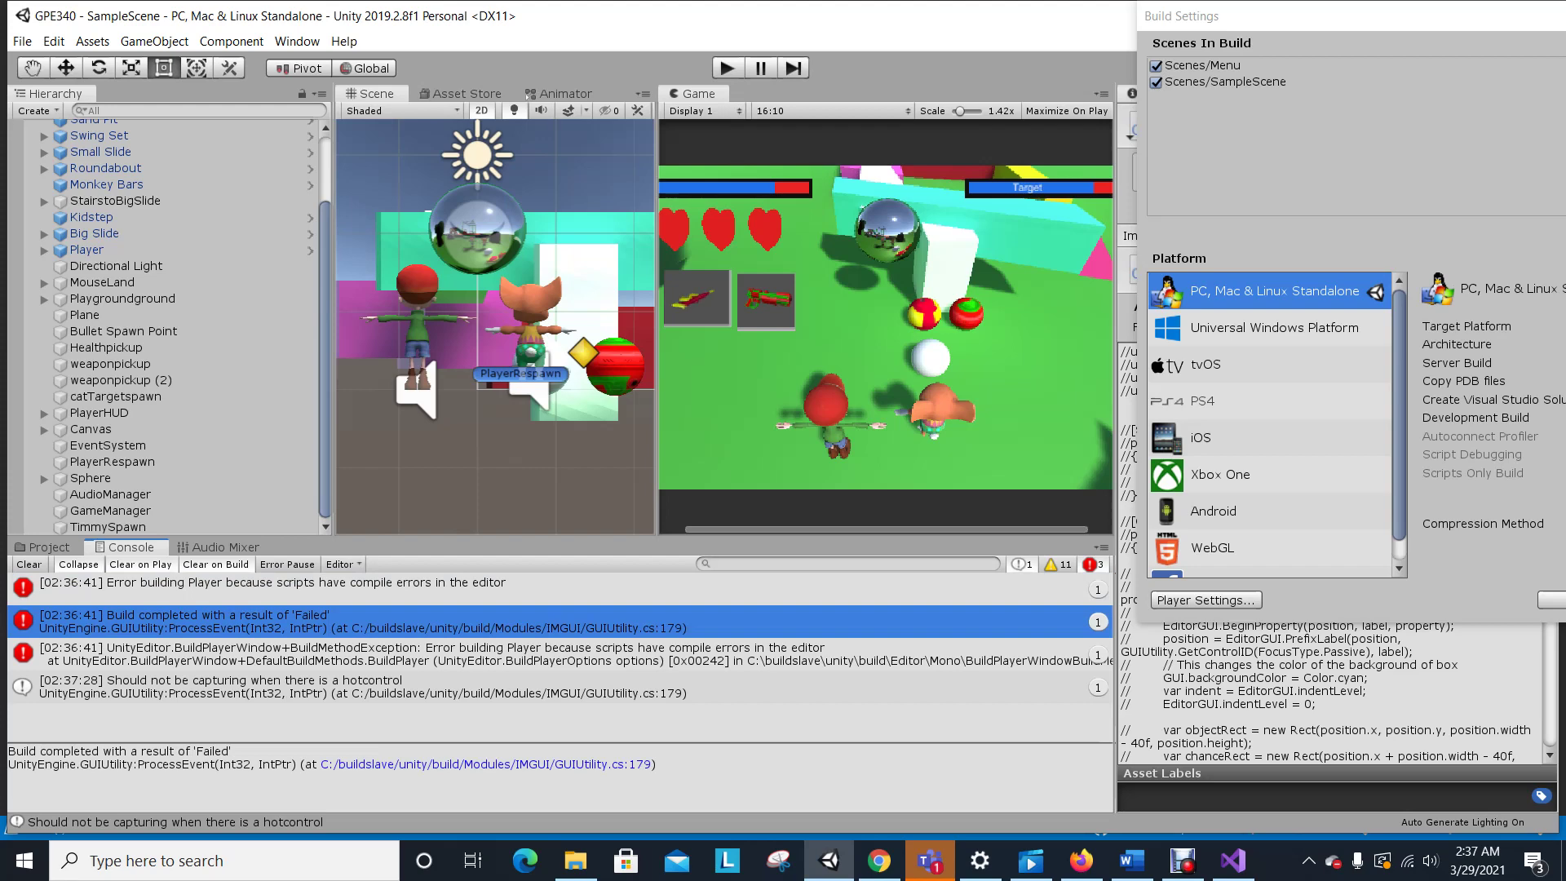
pyautogui.click(433, 655)
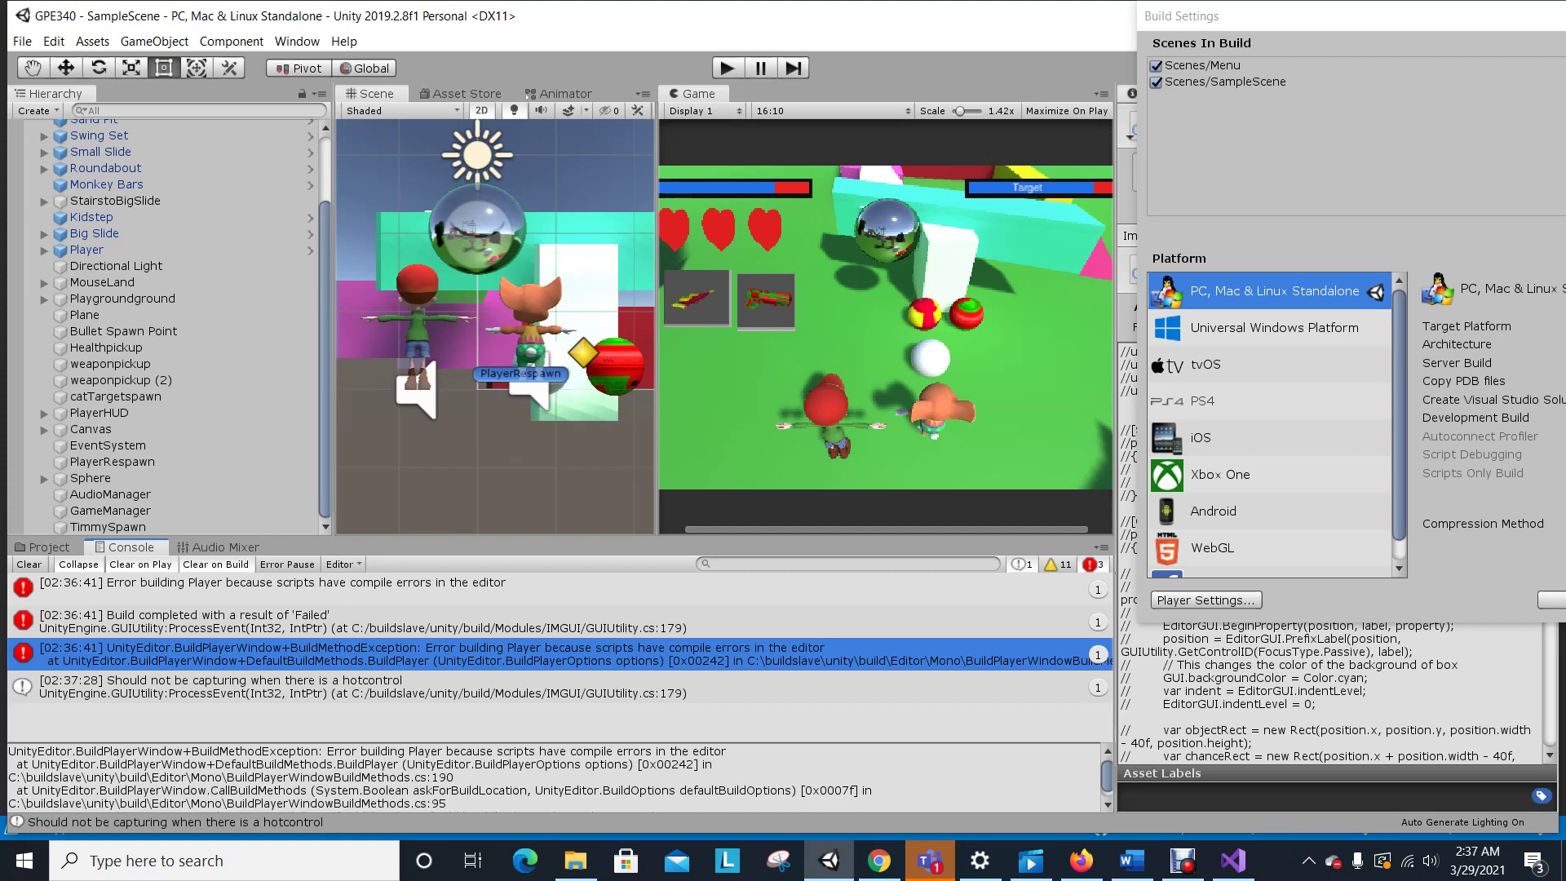
pyautogui.click(433, 589)
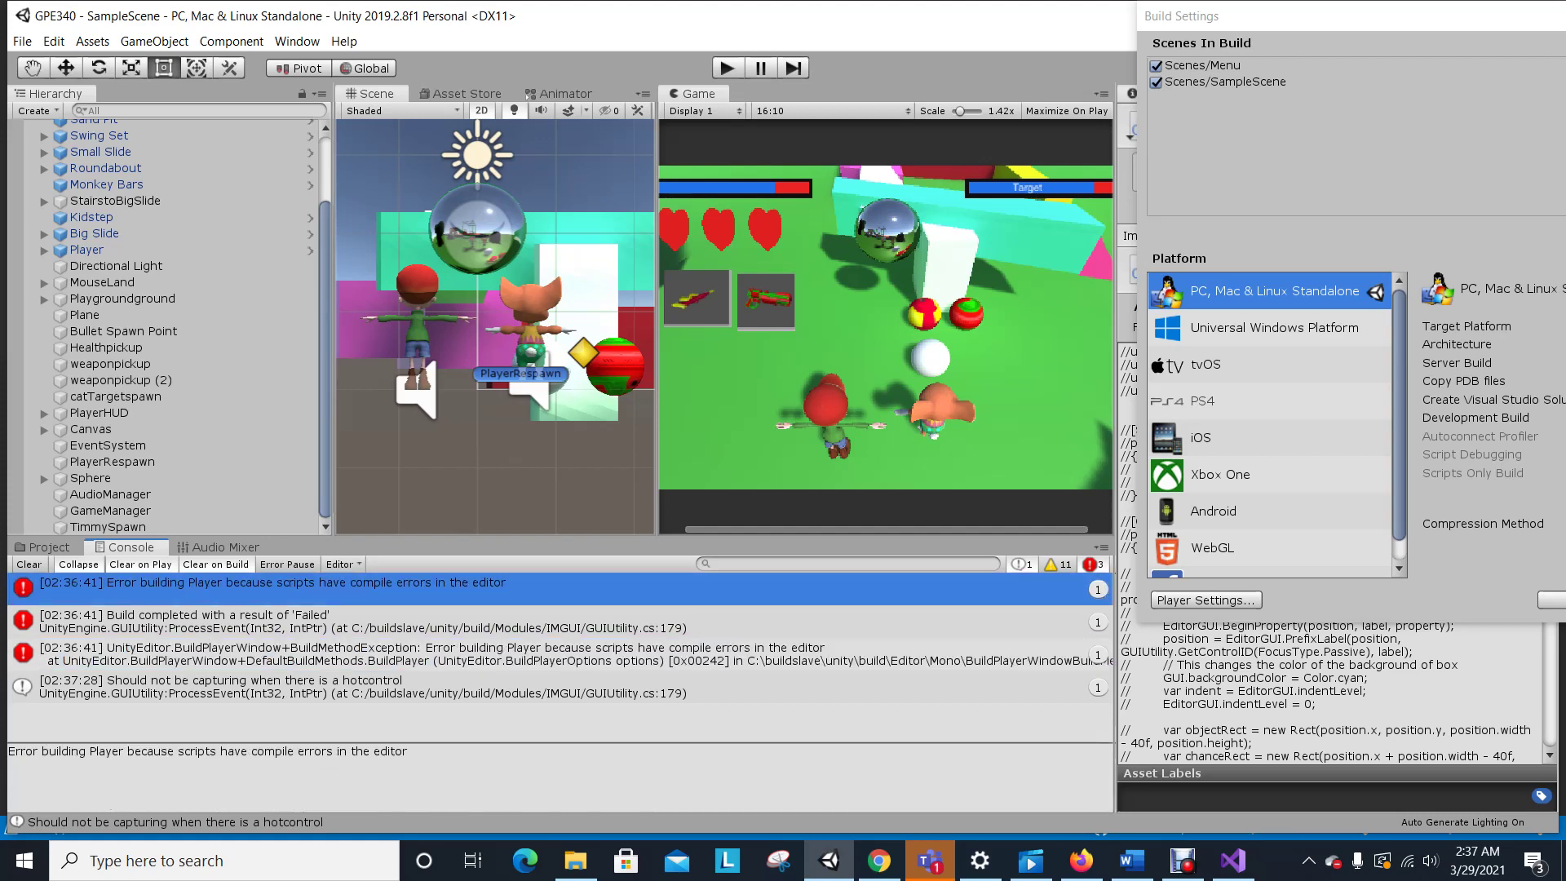
pyautogui.click(433, 654)
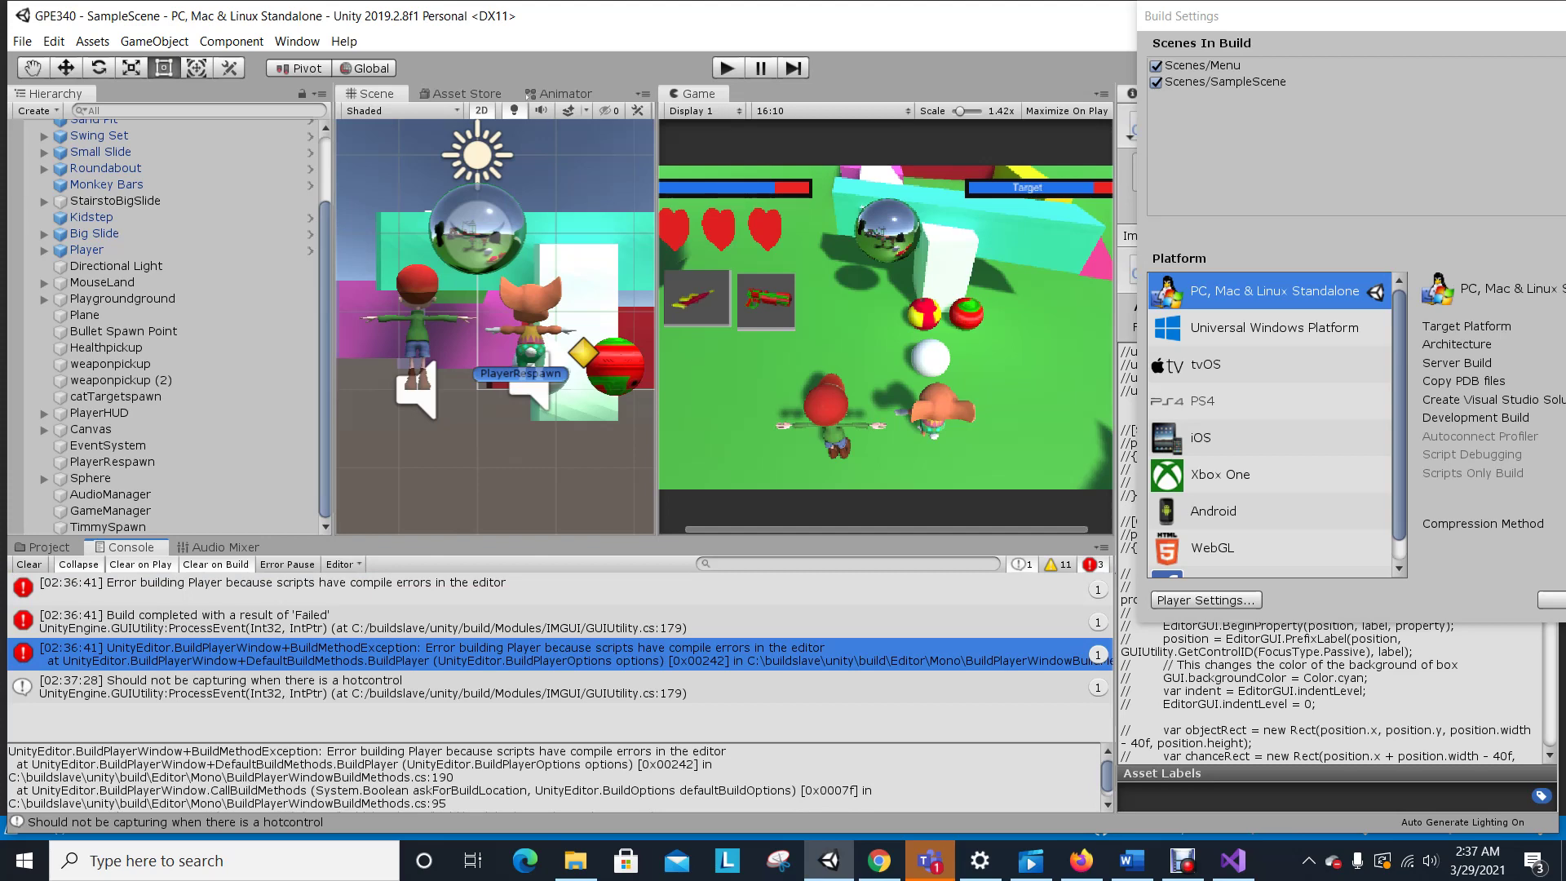
pyautogui.click(364, 687)
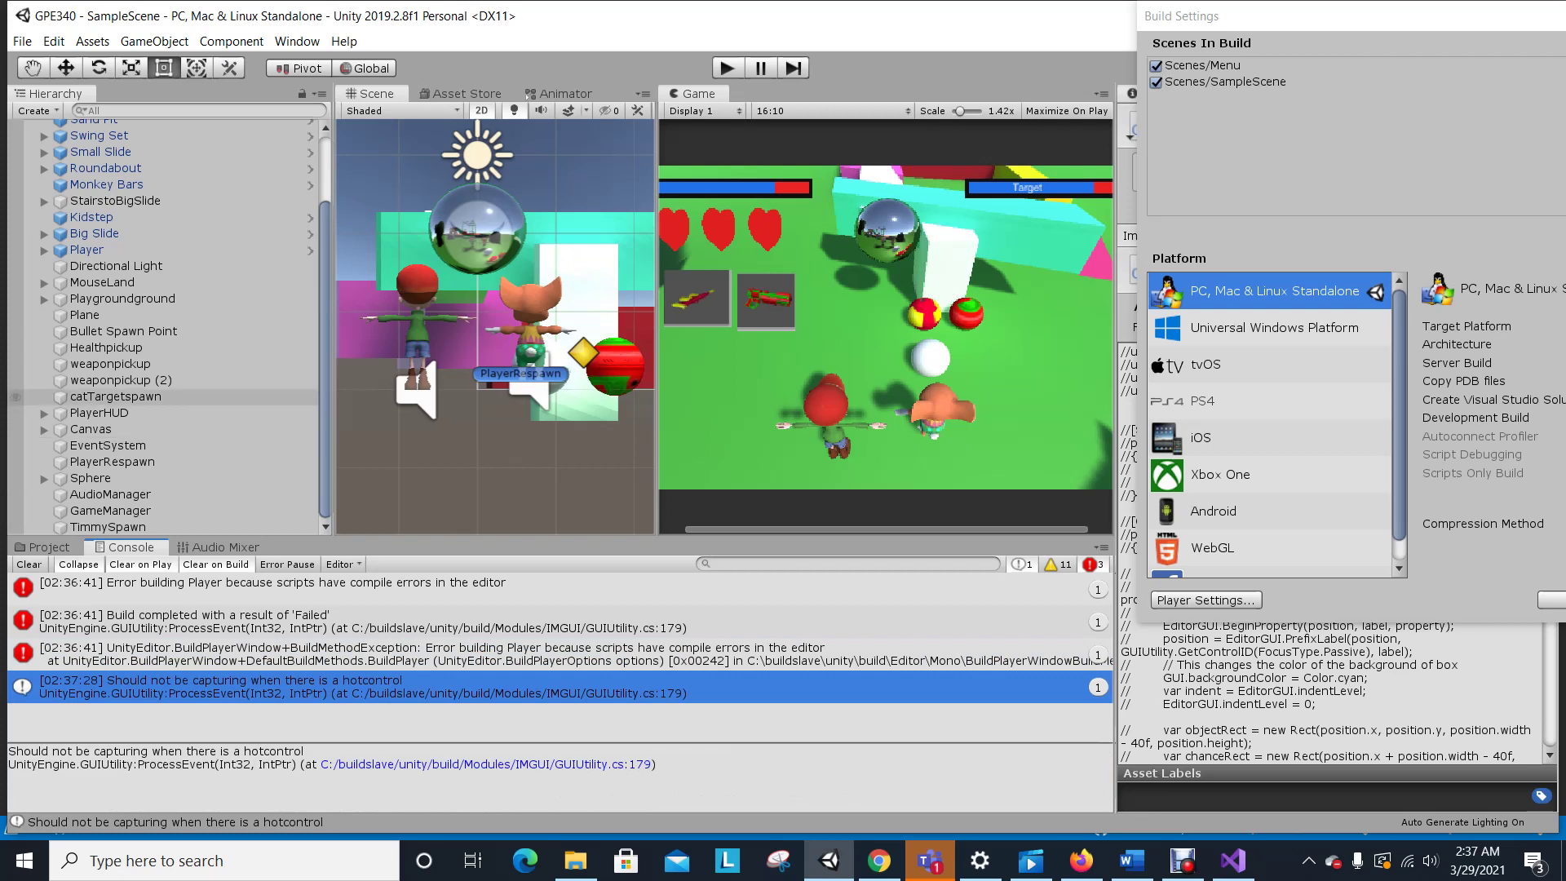
pyautogui.click(28, 564)
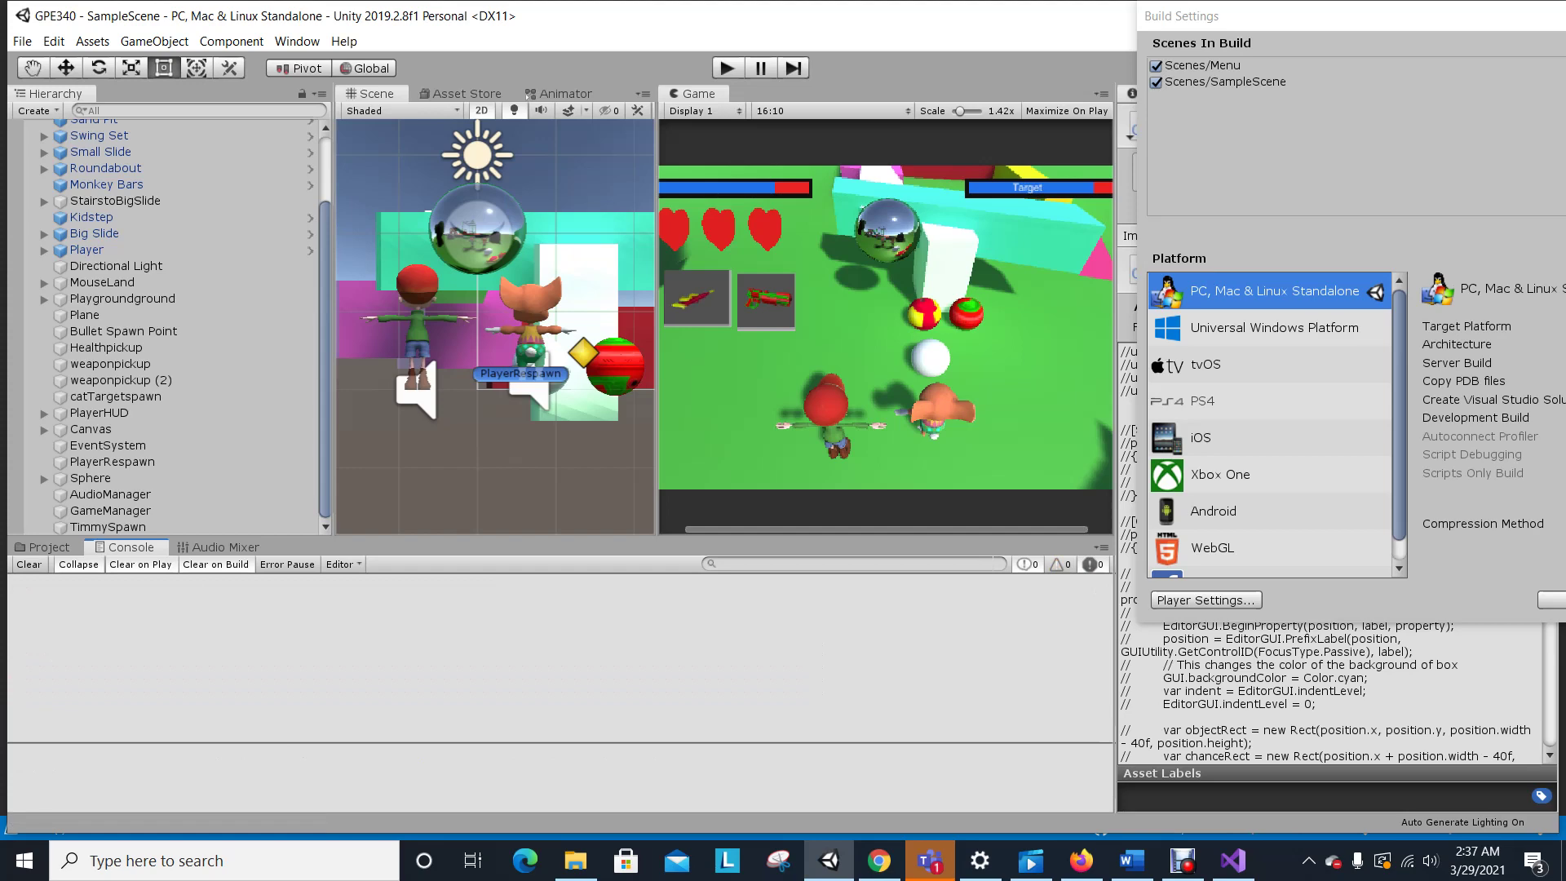
pyautogui.click(728, 67)
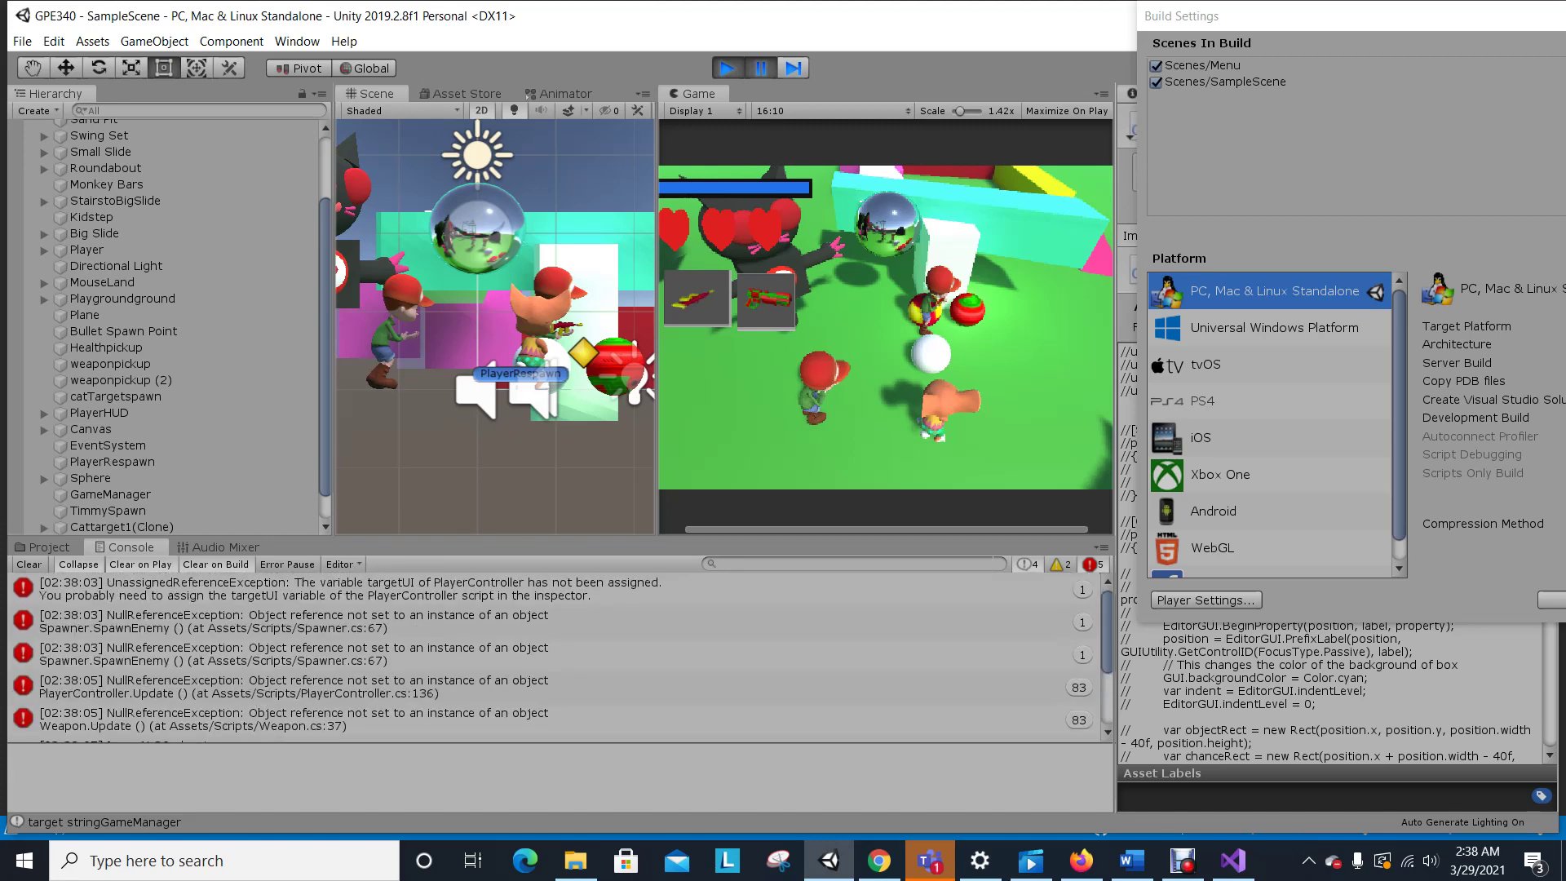
# Inspect PlayerController.cs line 35 behind the targetUI error in Visual Studio, then return to Unity.
pyautogui.doubleClick(326, 589)
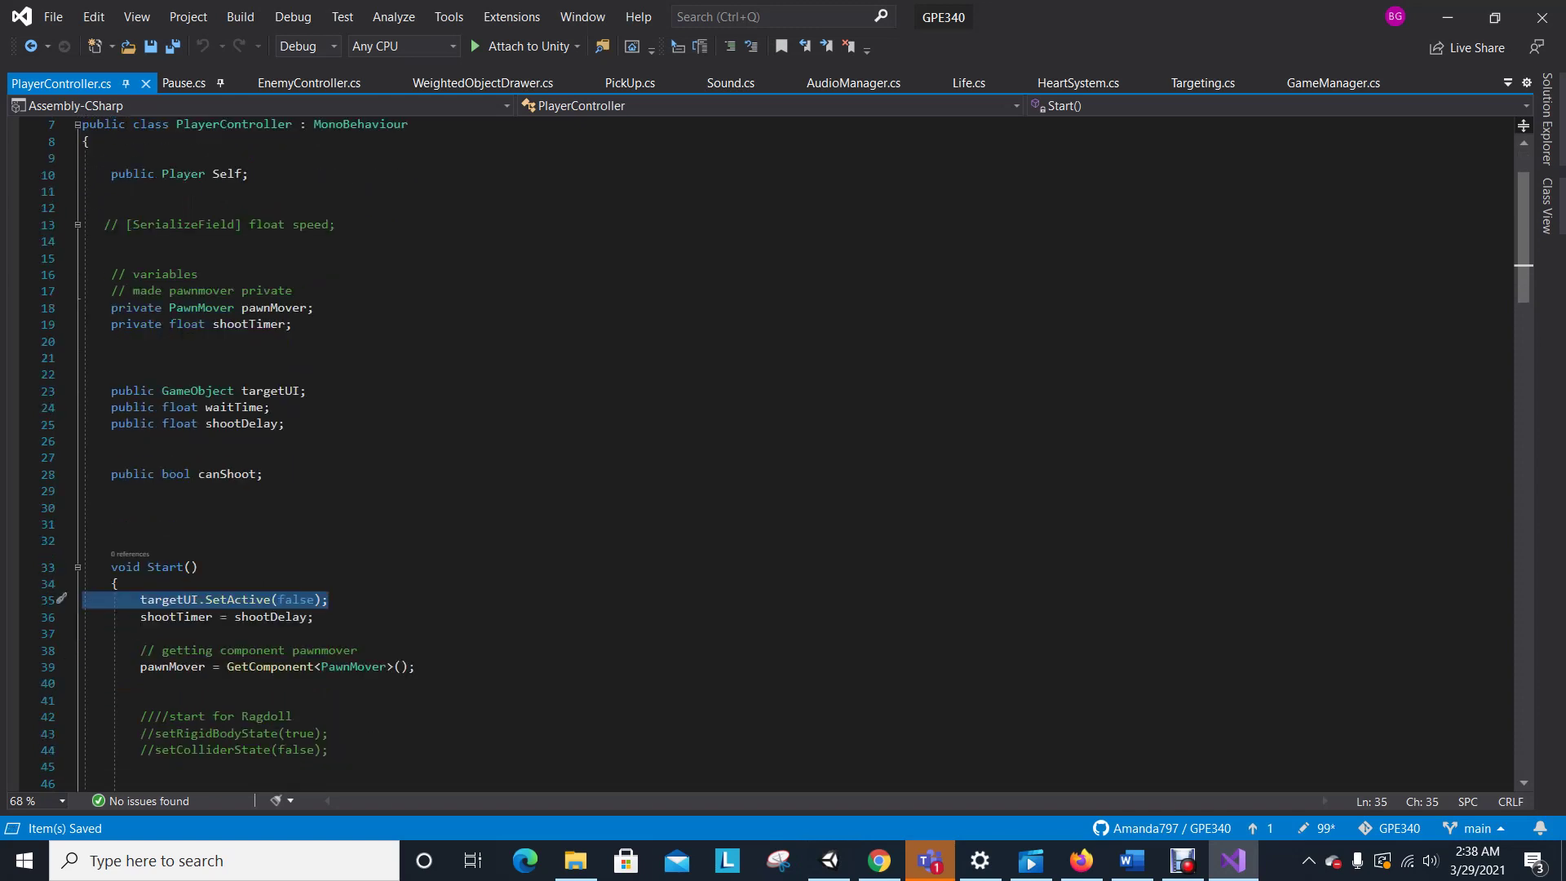
pyautogui.scroll(2, 758, 454)
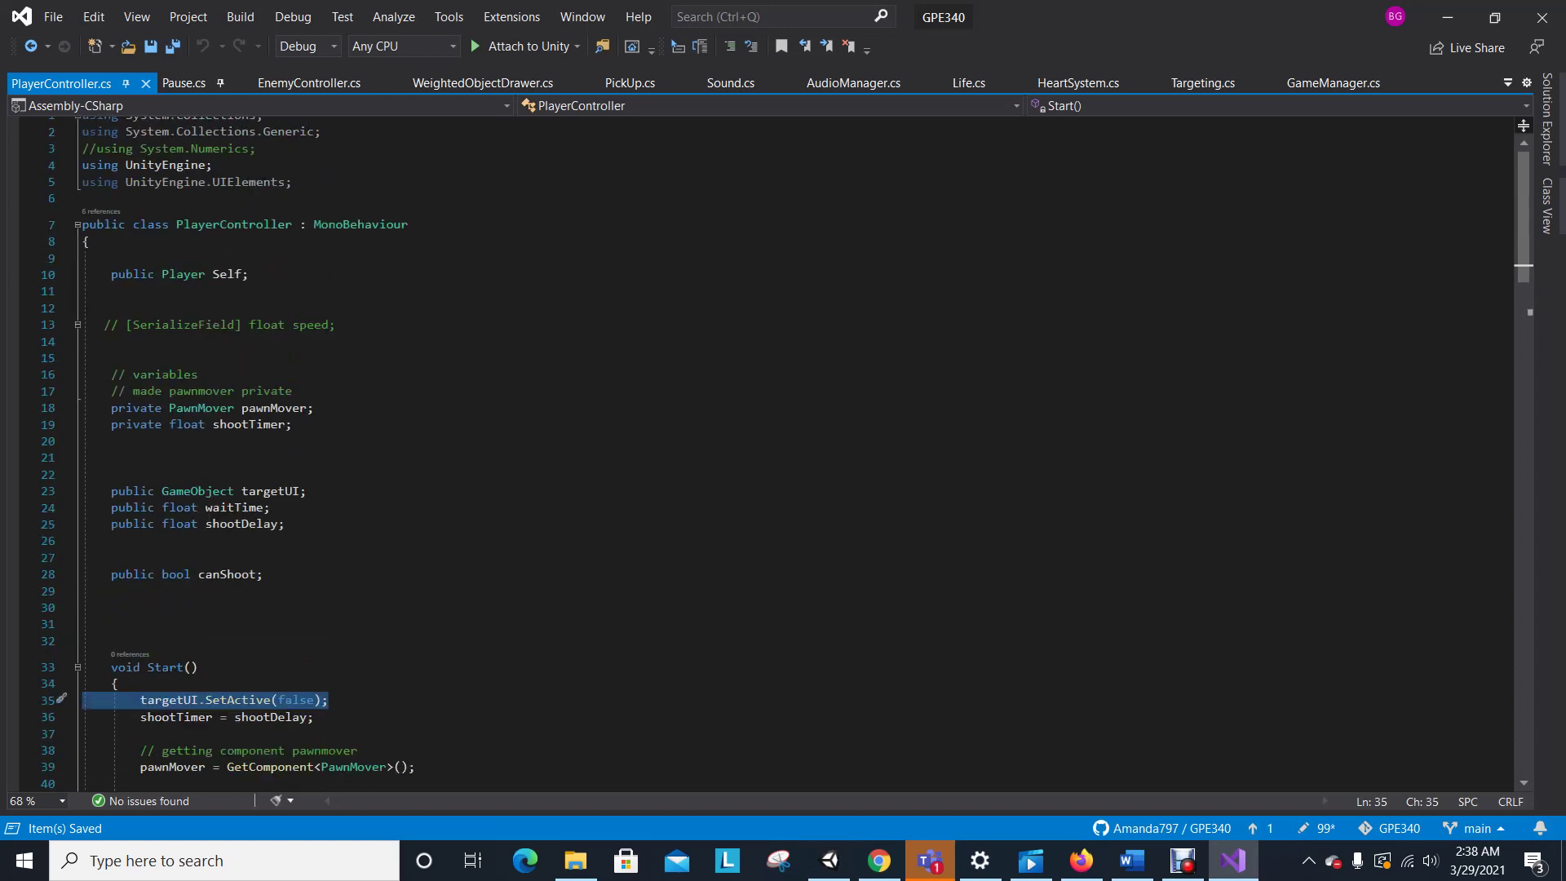
pyautogui.scroll(-3, 735, 449)
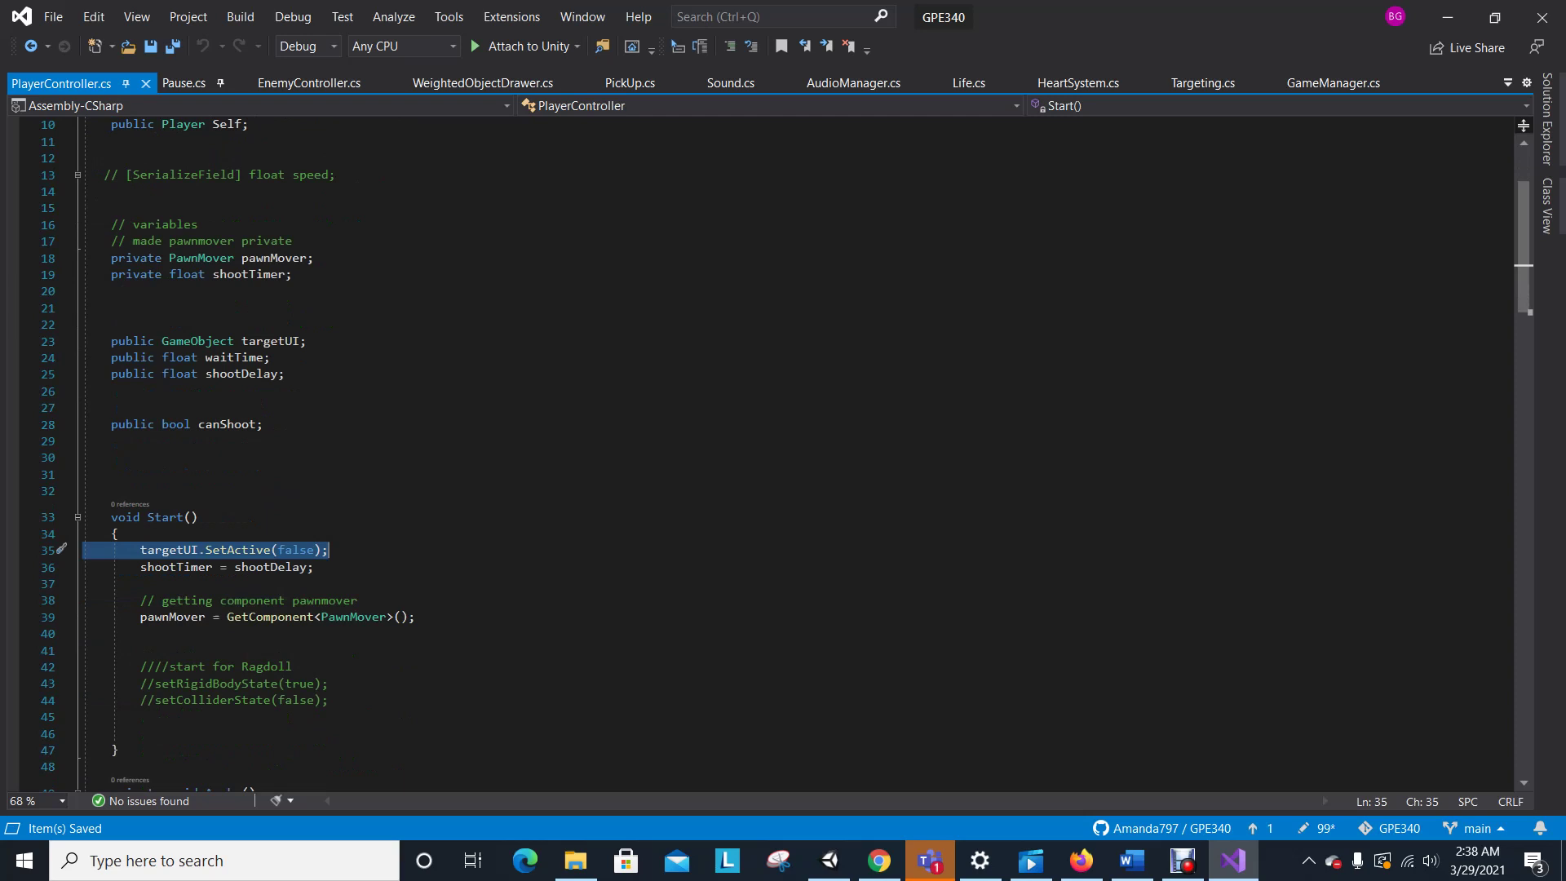
pyautogui.scroll(3, 767, 448)
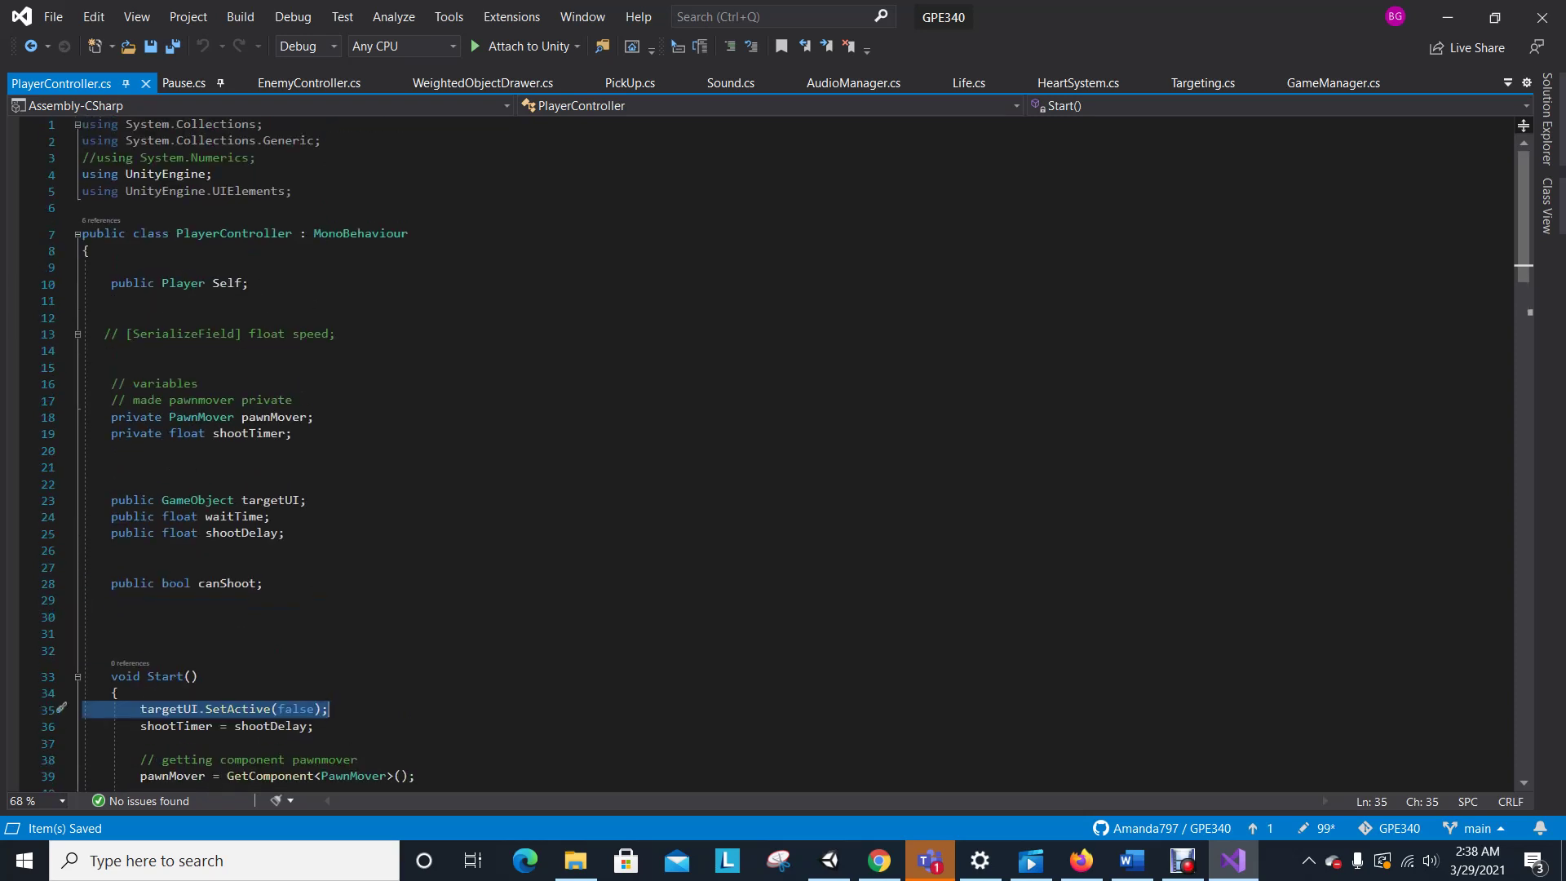
pyautogui.click(829, 860)
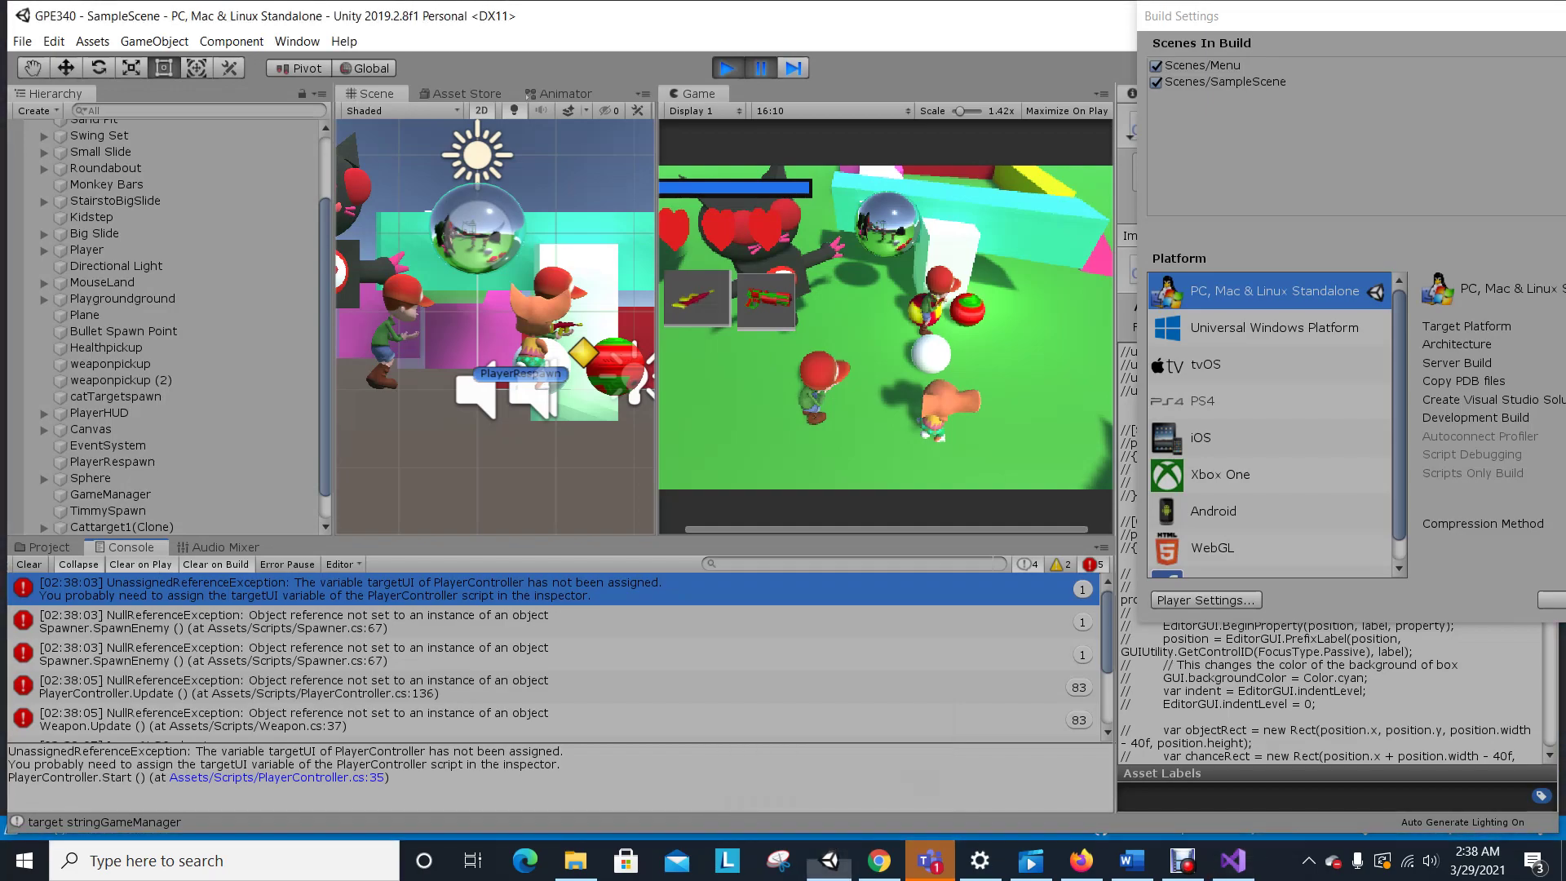
# Inspect Spawner.cs line 67 behind the null reference error, then return to Unity.
pyautogui.doubleClick(294, 622)
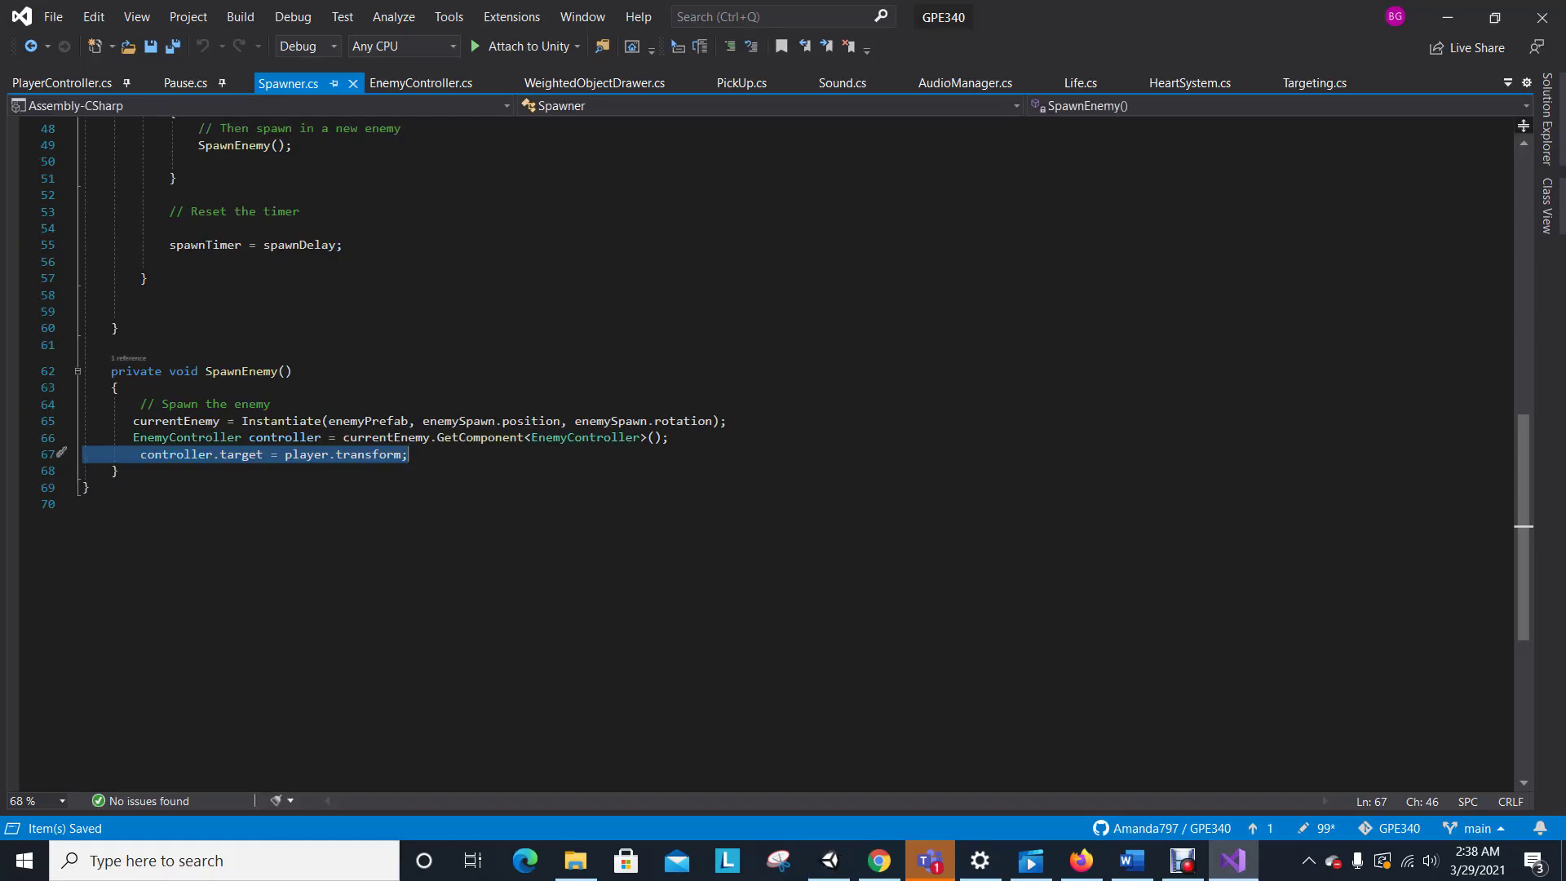
pyautogui.click(91, 488)
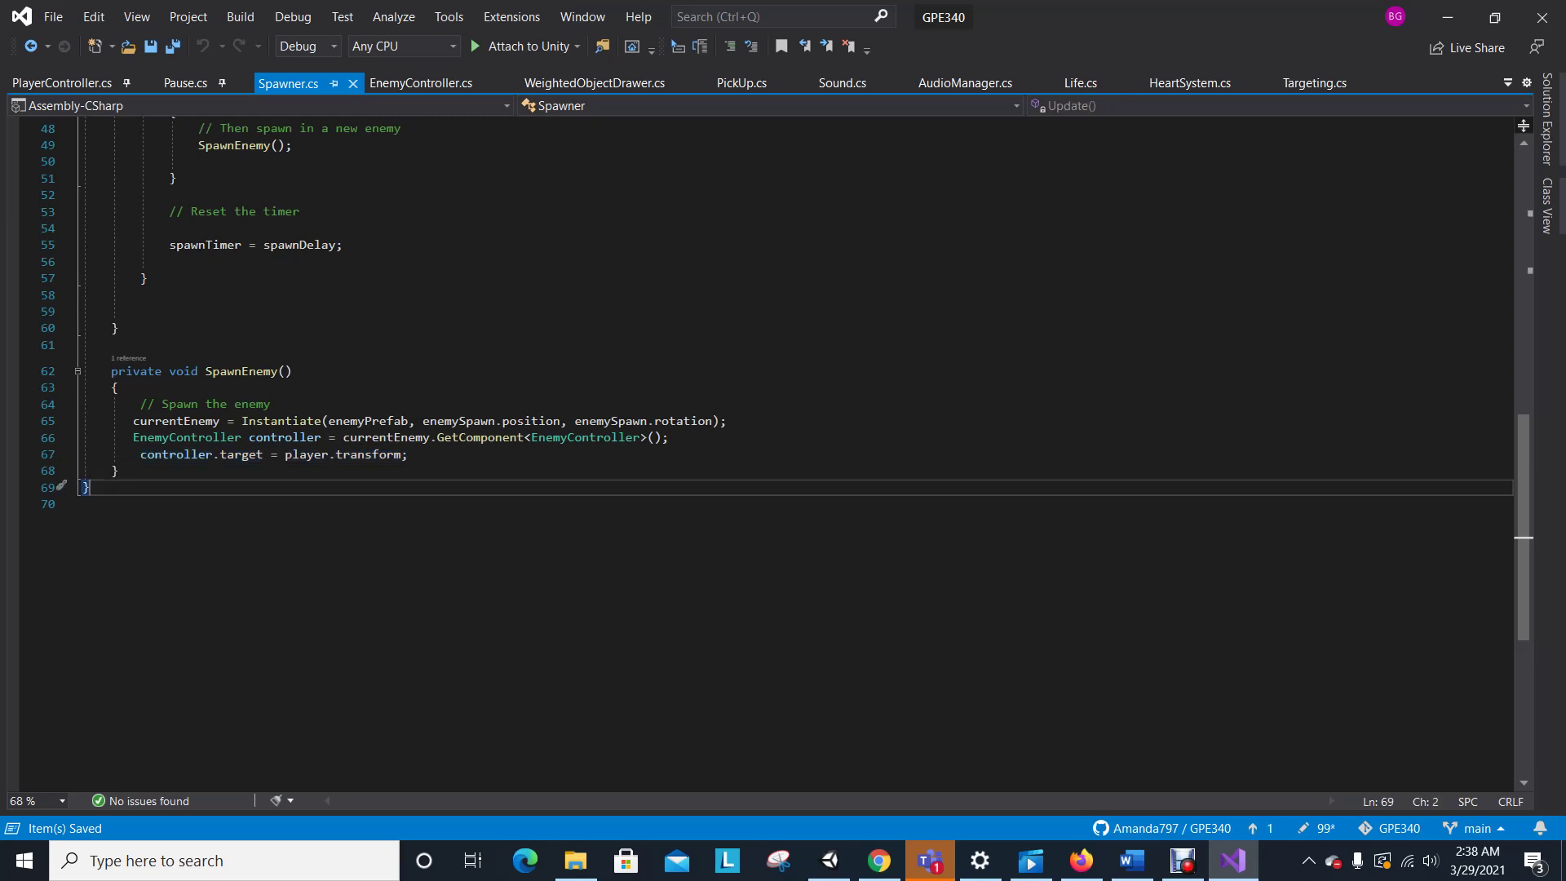
pyautogui.moveTo(830, 861)
pyautogui.click(828, 775)
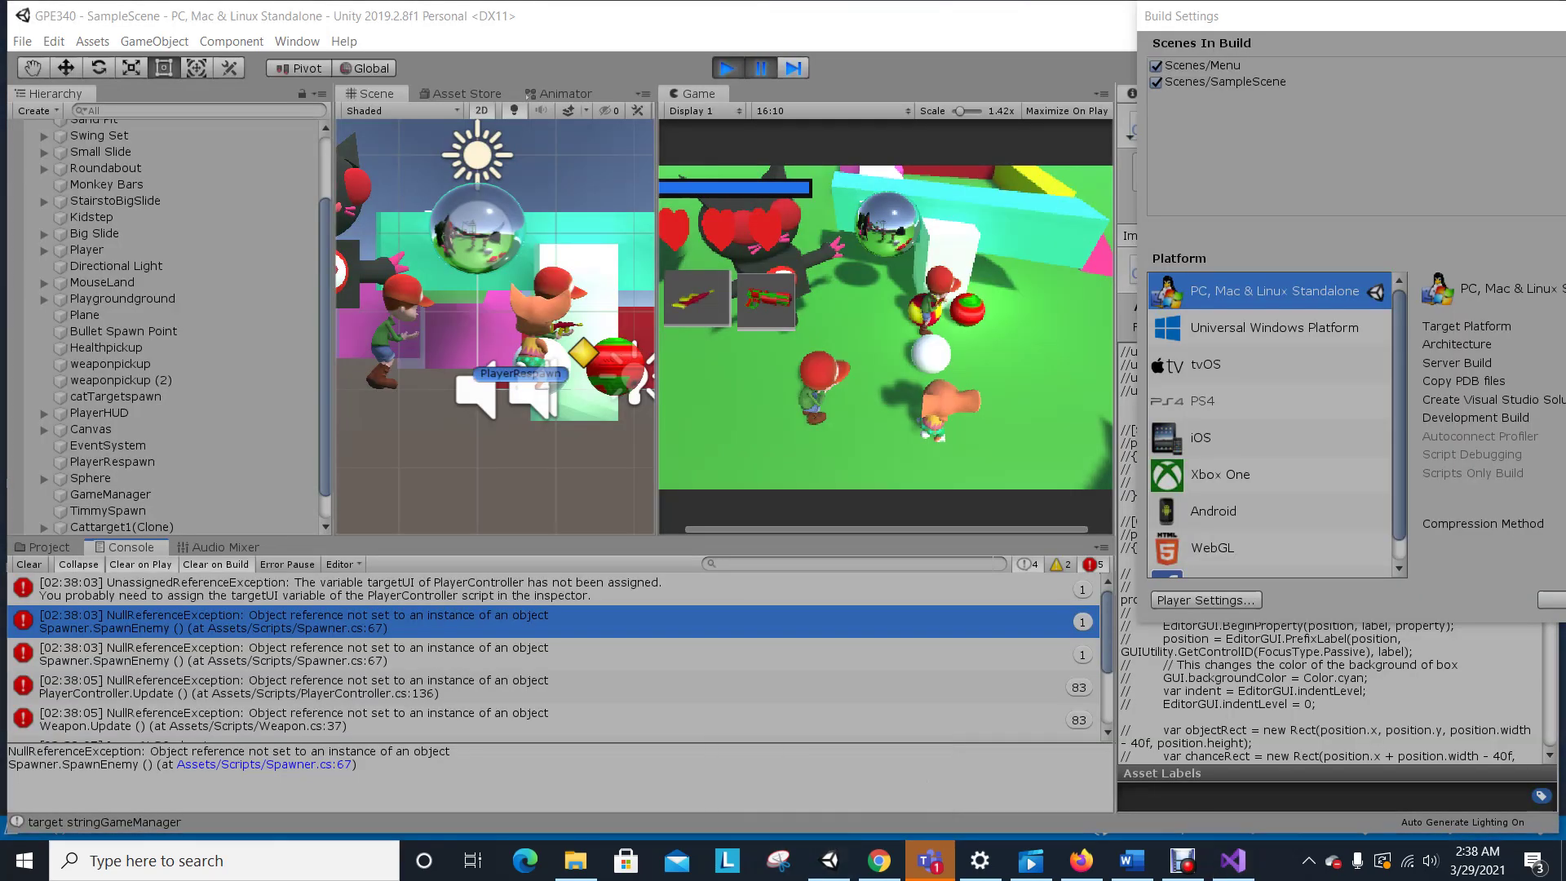
pyautogui.click(490, 654)
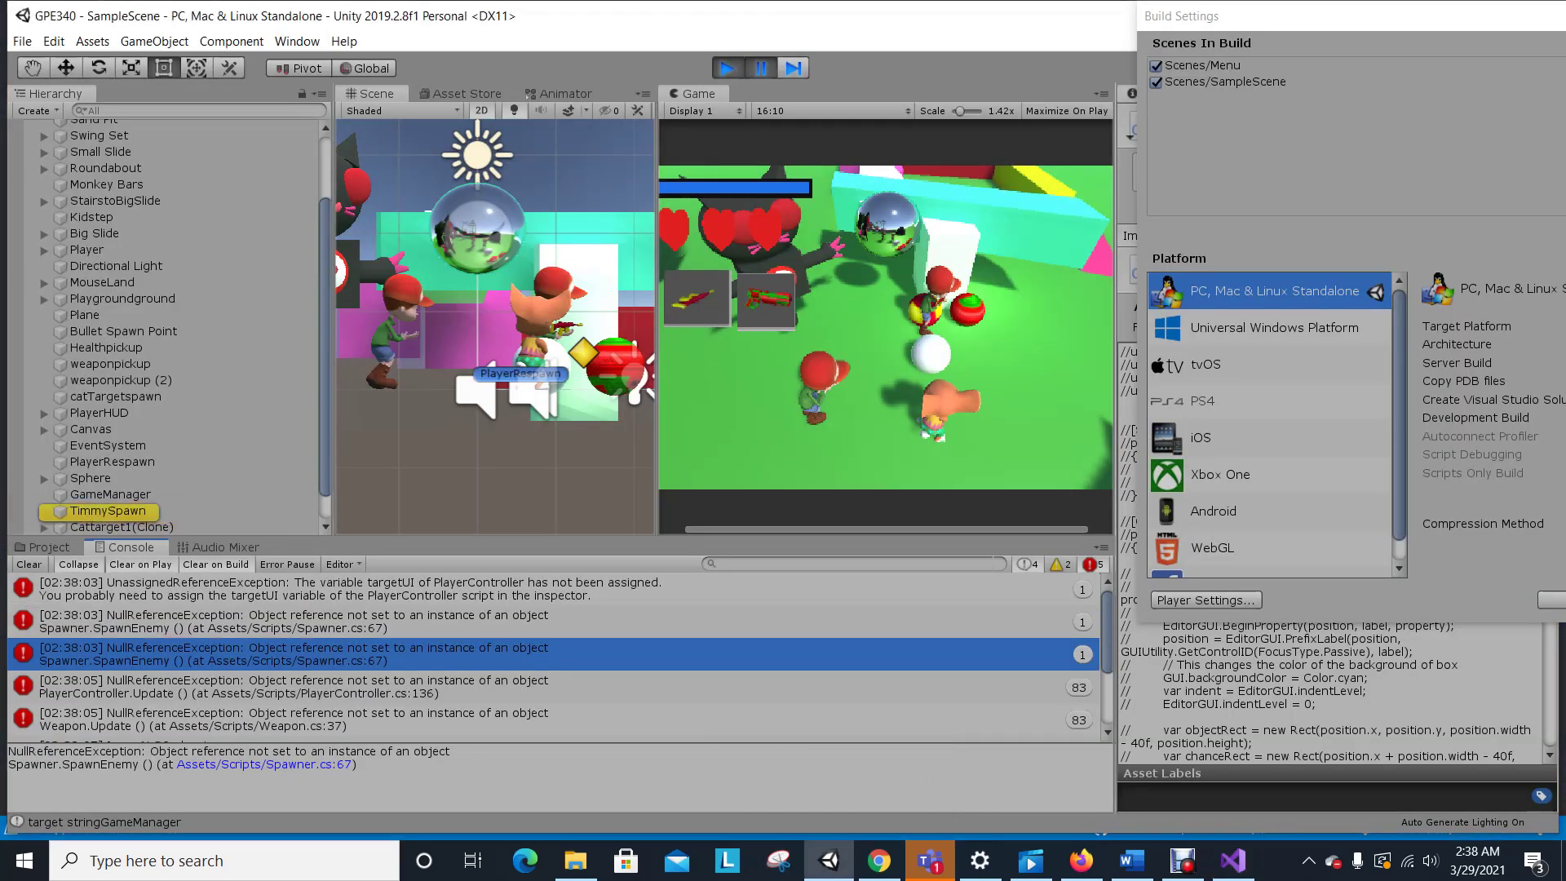
pyautogui.scroll(-2, 561, 654)
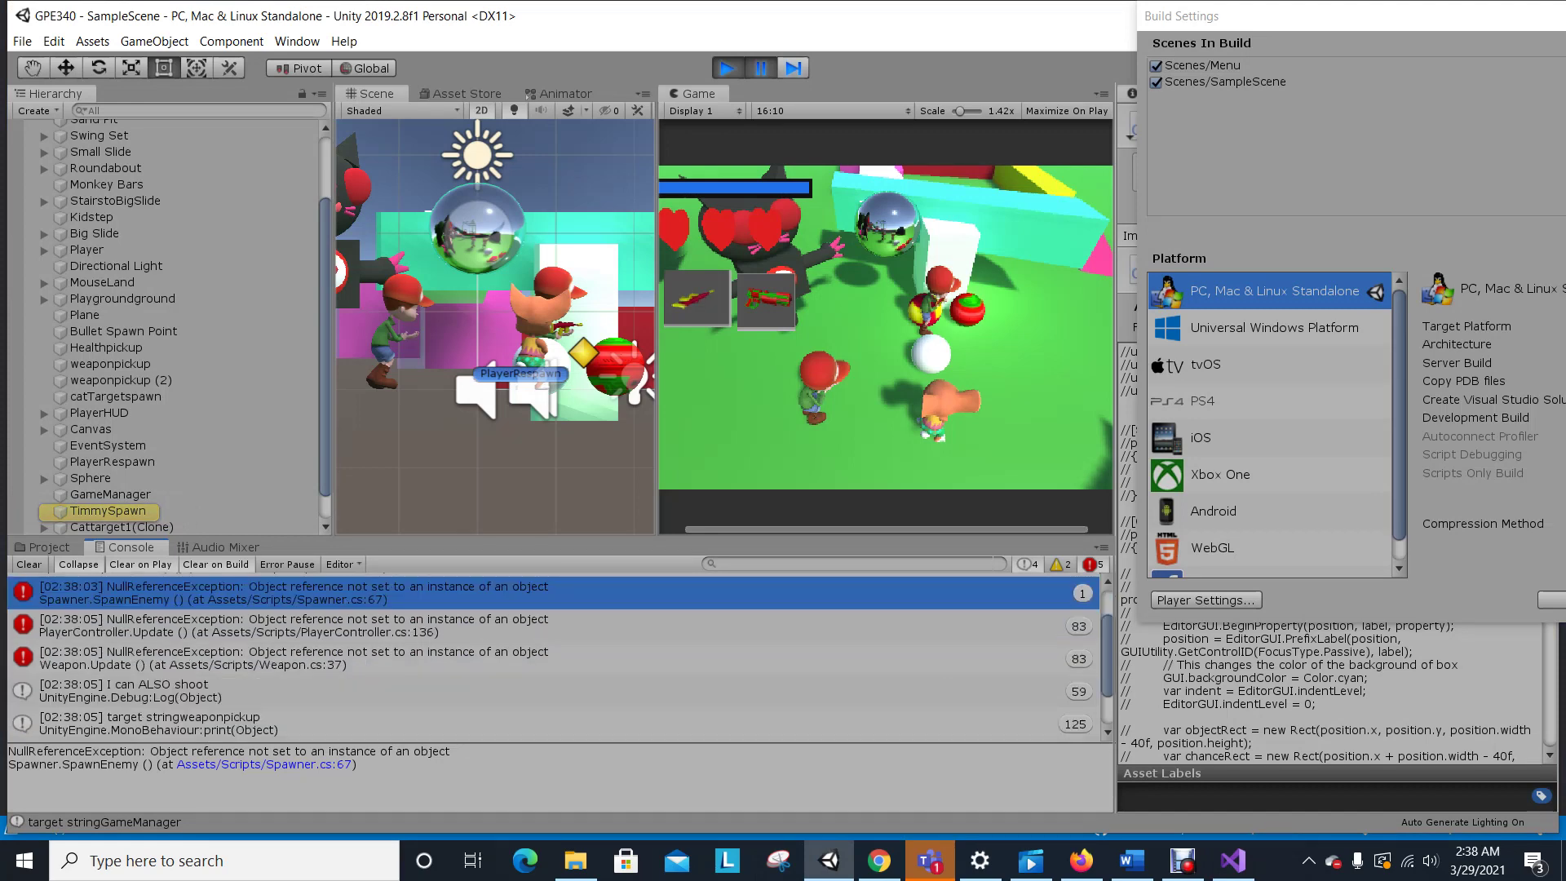
pyautogui.scroll(2, 554, 653)
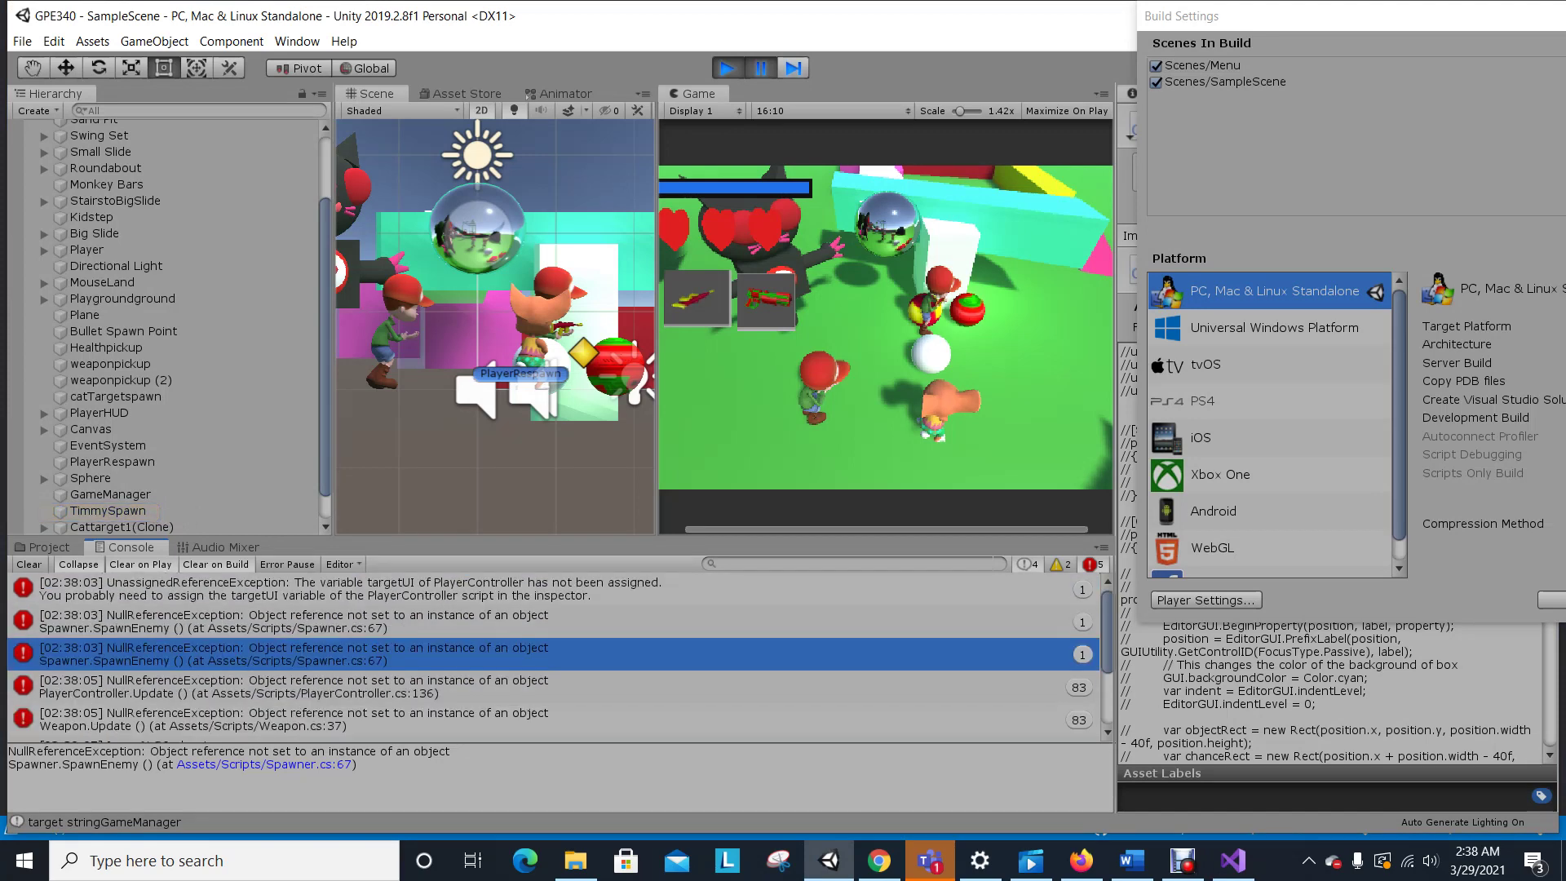
pyautogui.click(351, 589)
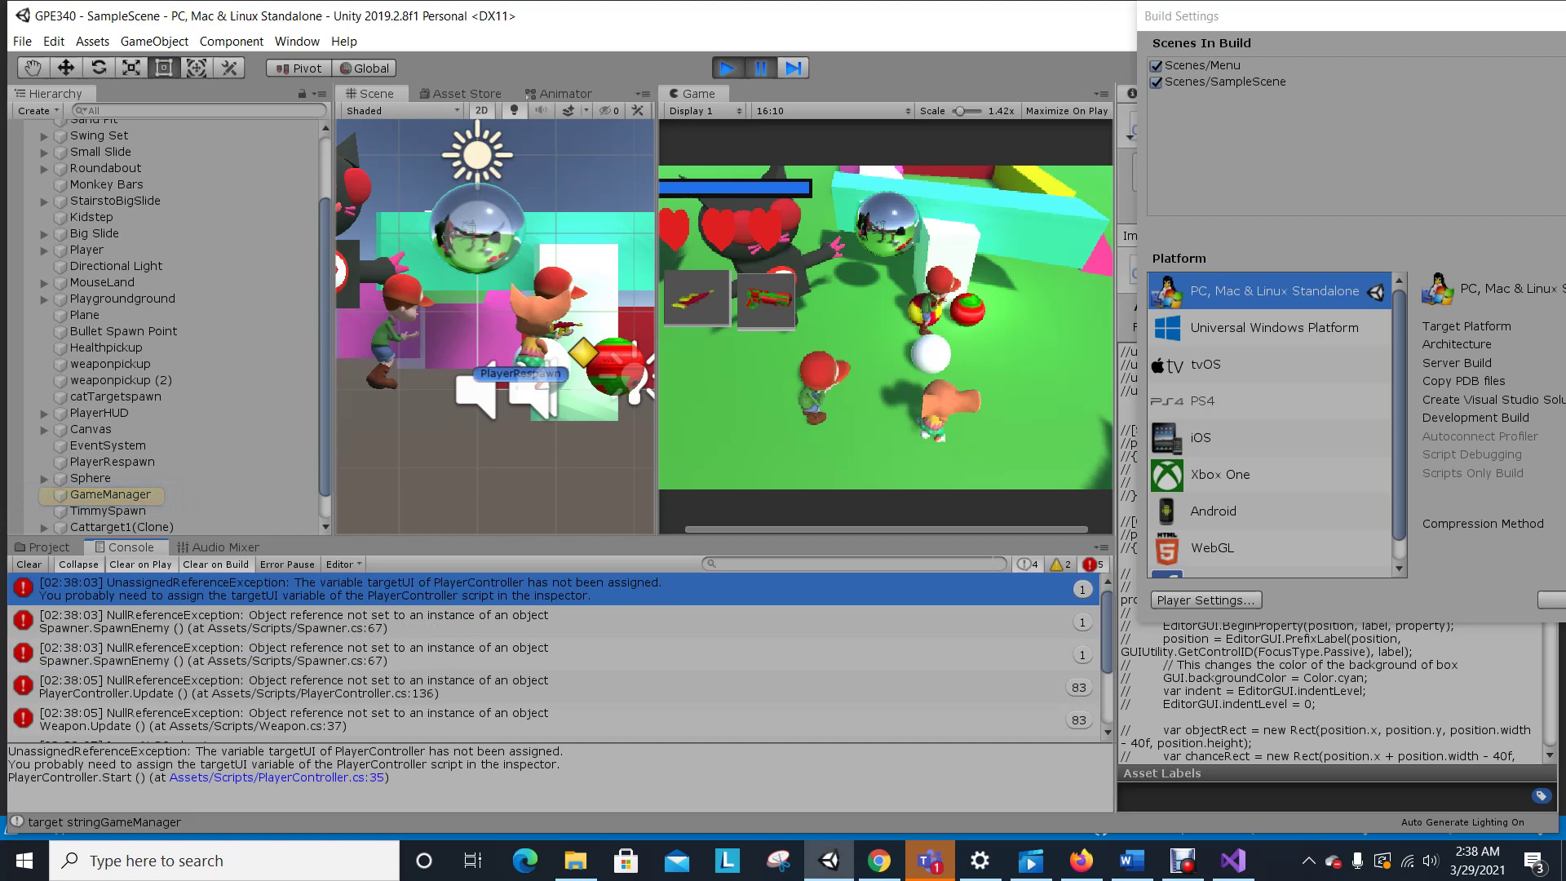
# Read the final GPE340_Milestone5.docx checklist items through Presentation / Portfolio, then minimize Word.
pyautogui.click(1133, 861)
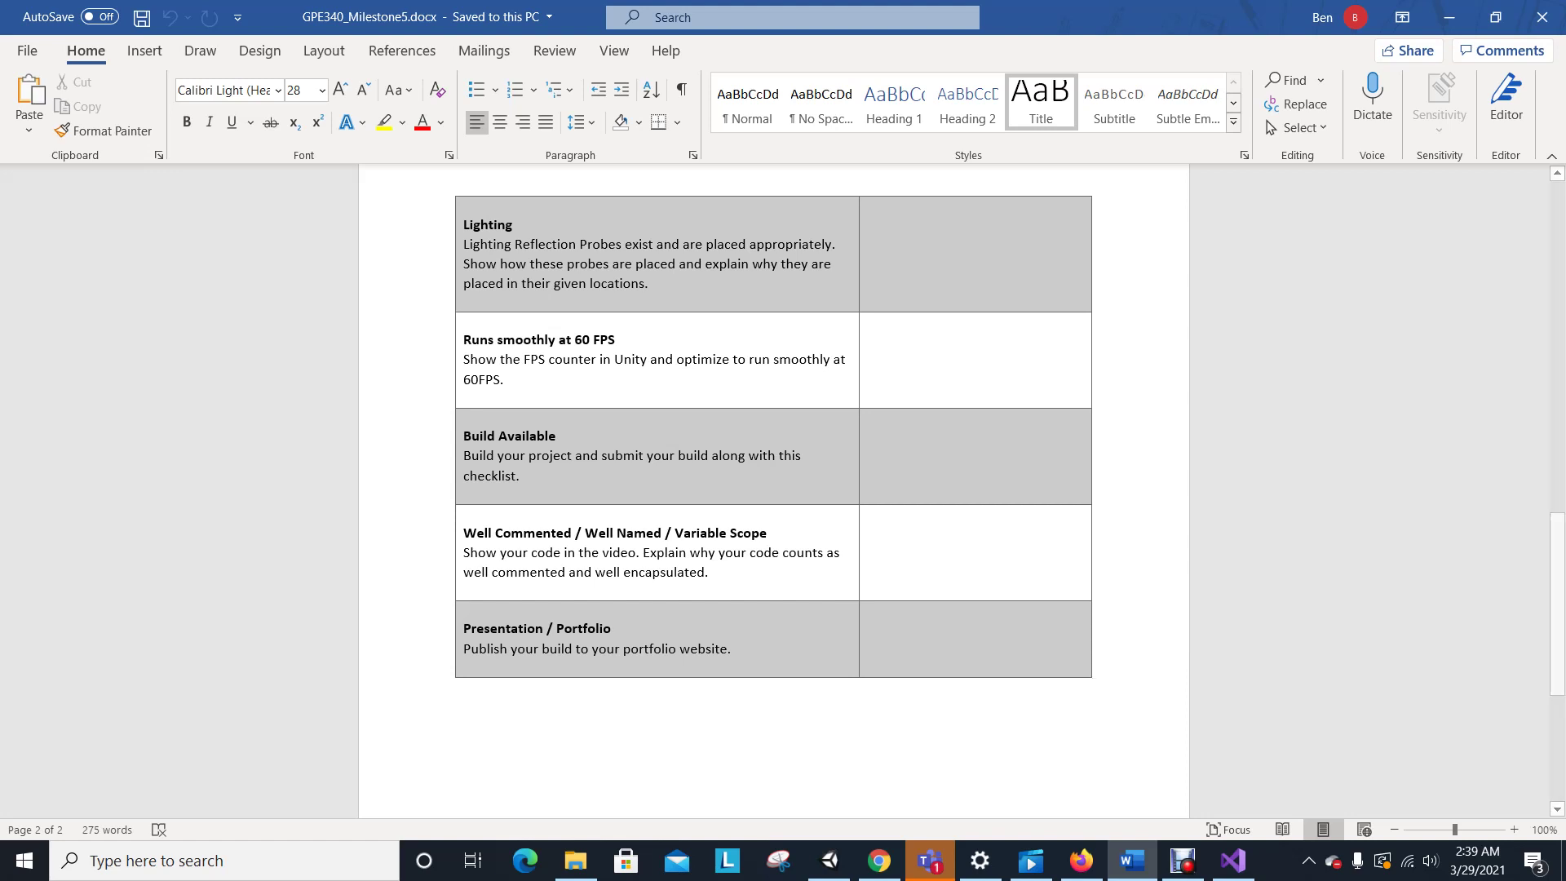
pyautogui.click(1450, 17)
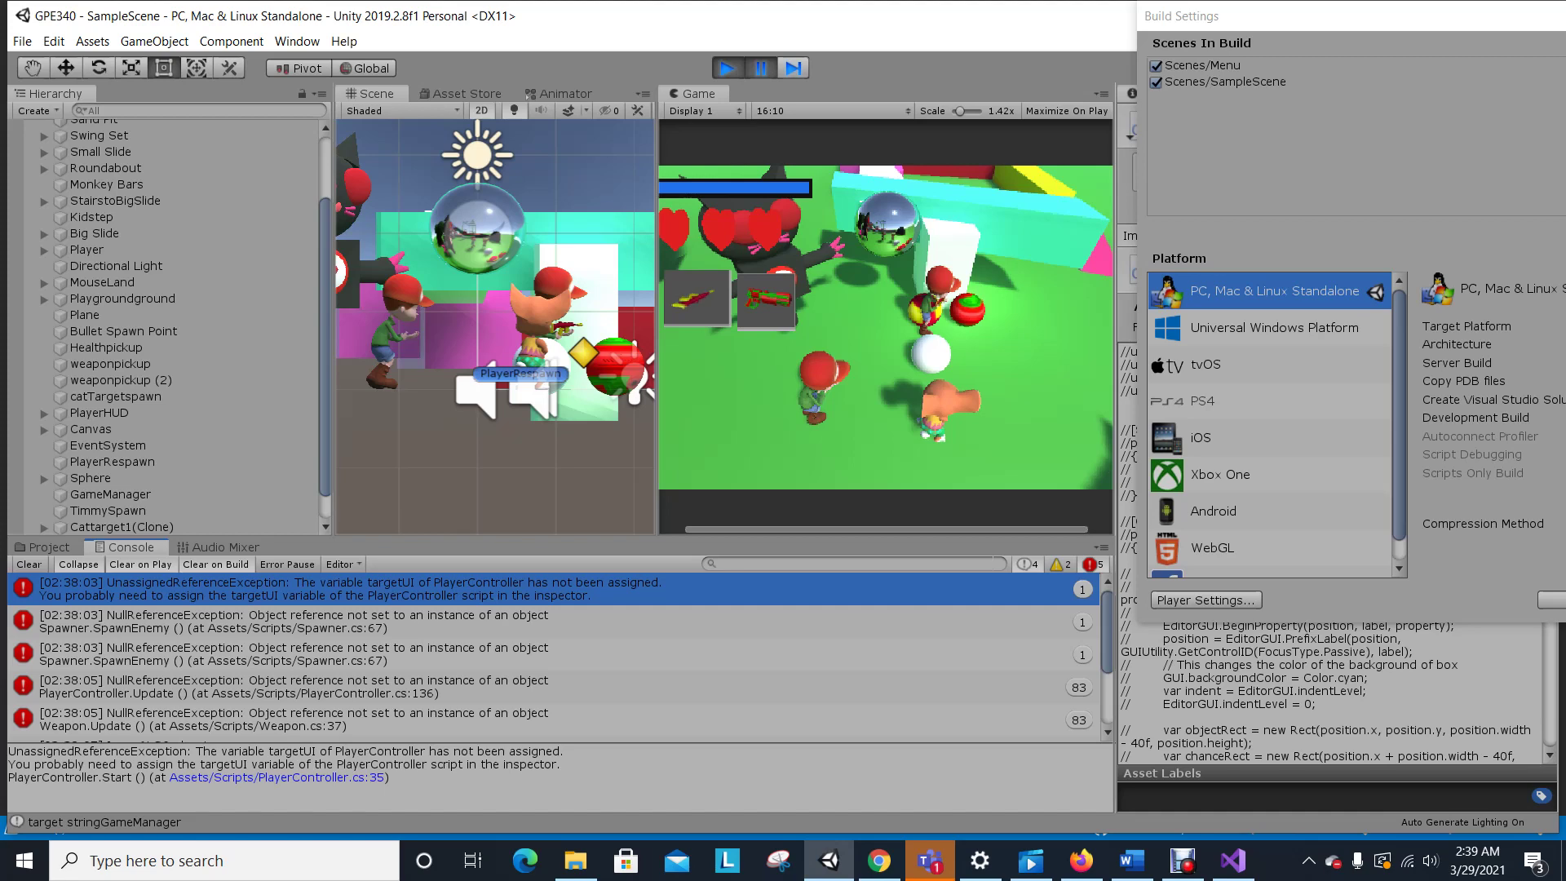
# Stop the running game, save the scene, and close Build Settings.
pyautogui.click(728, 69)
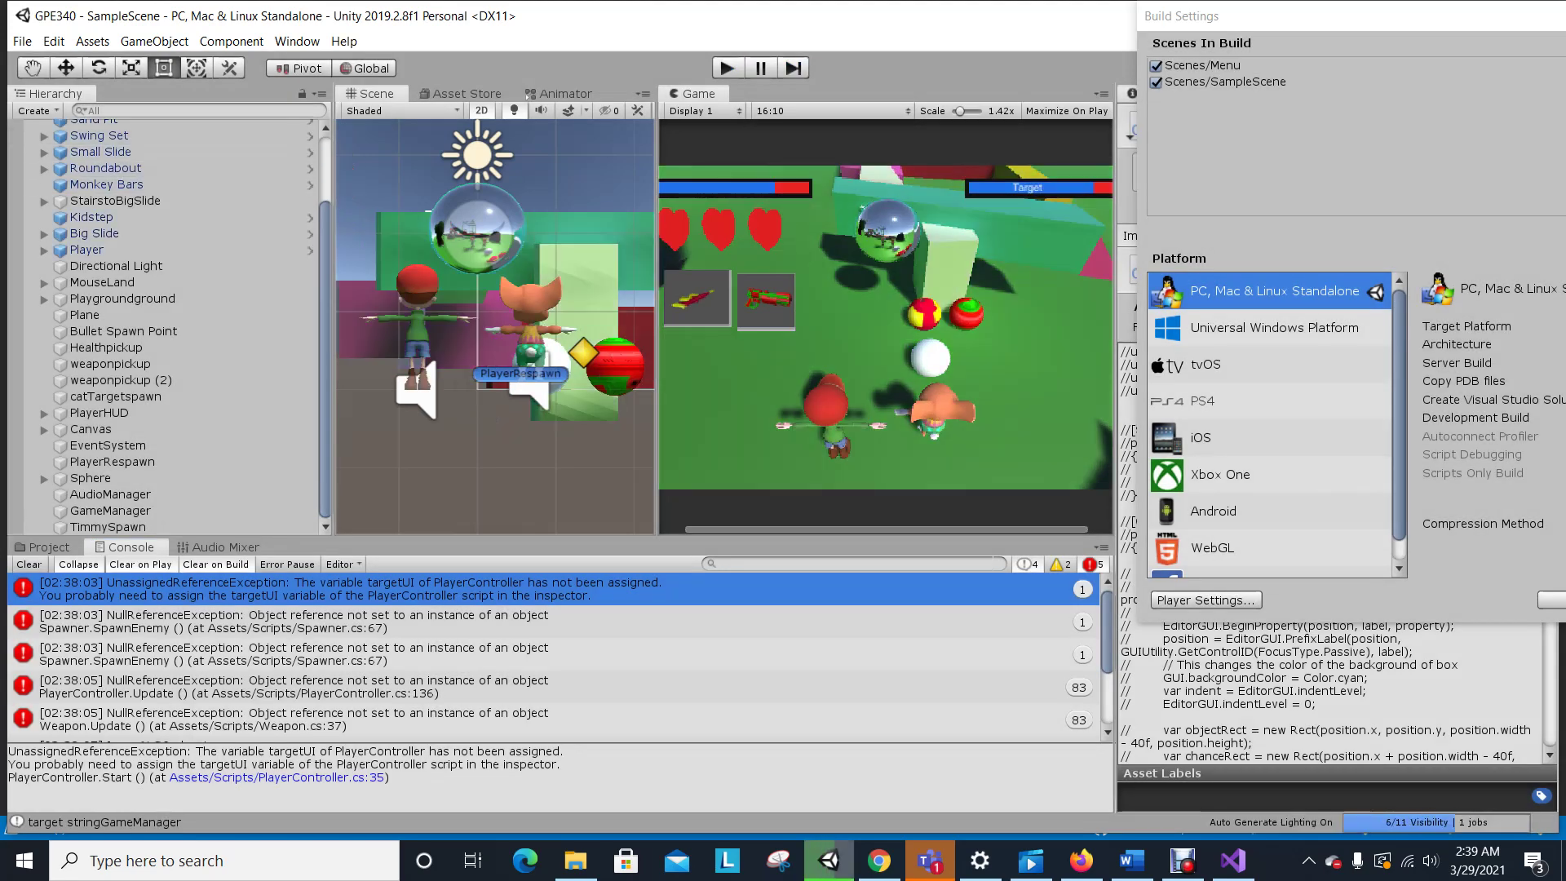
pyautogui.click(22, 42)
pyautogui.click(50, 109)
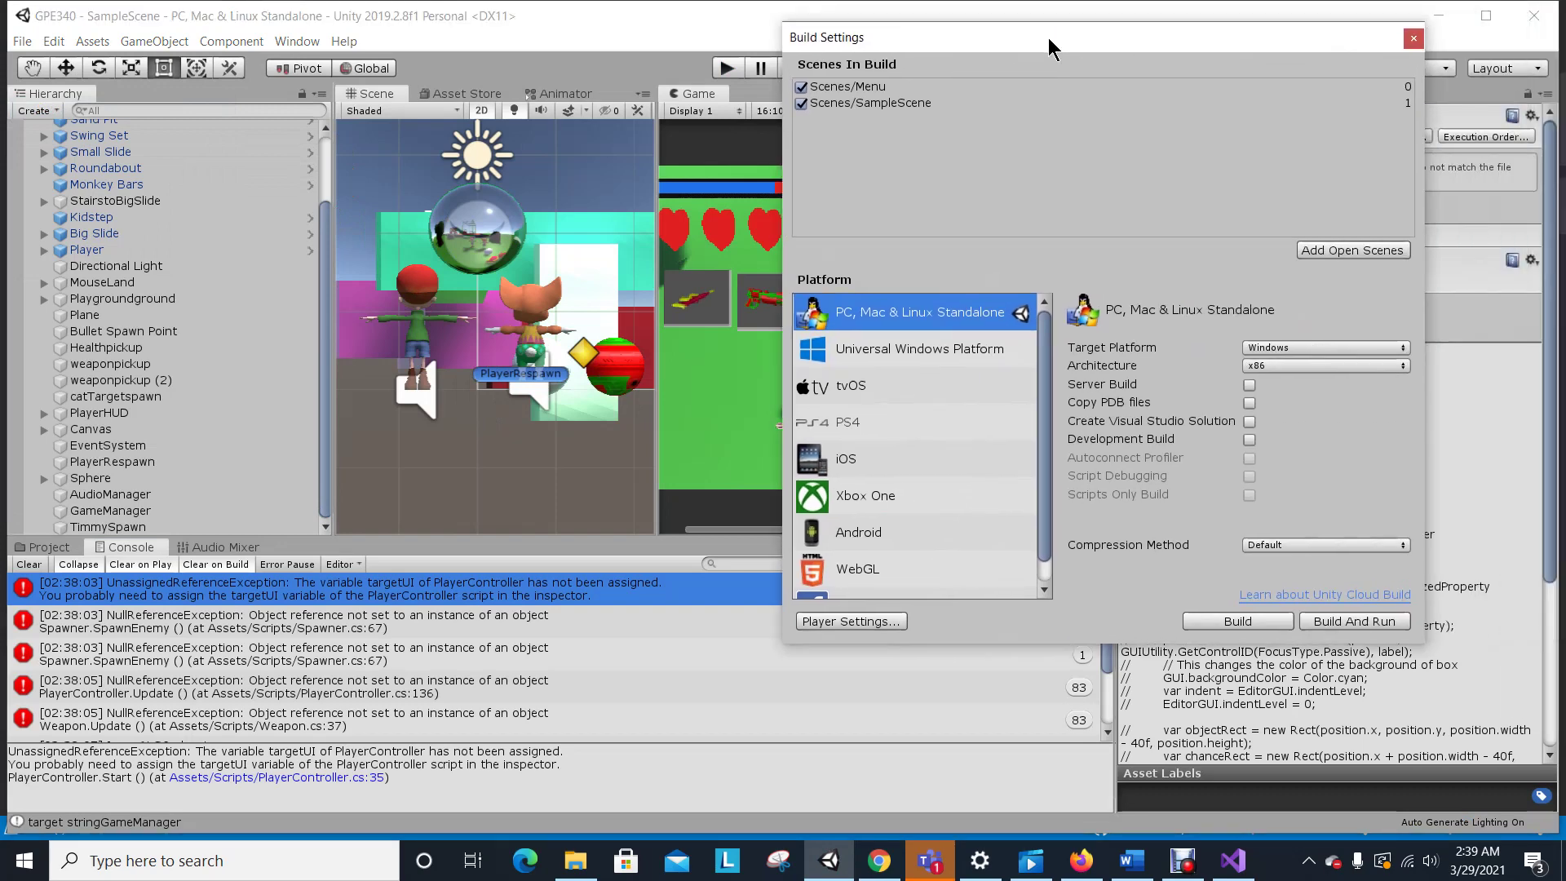
pyautogui.click(1389, 48)
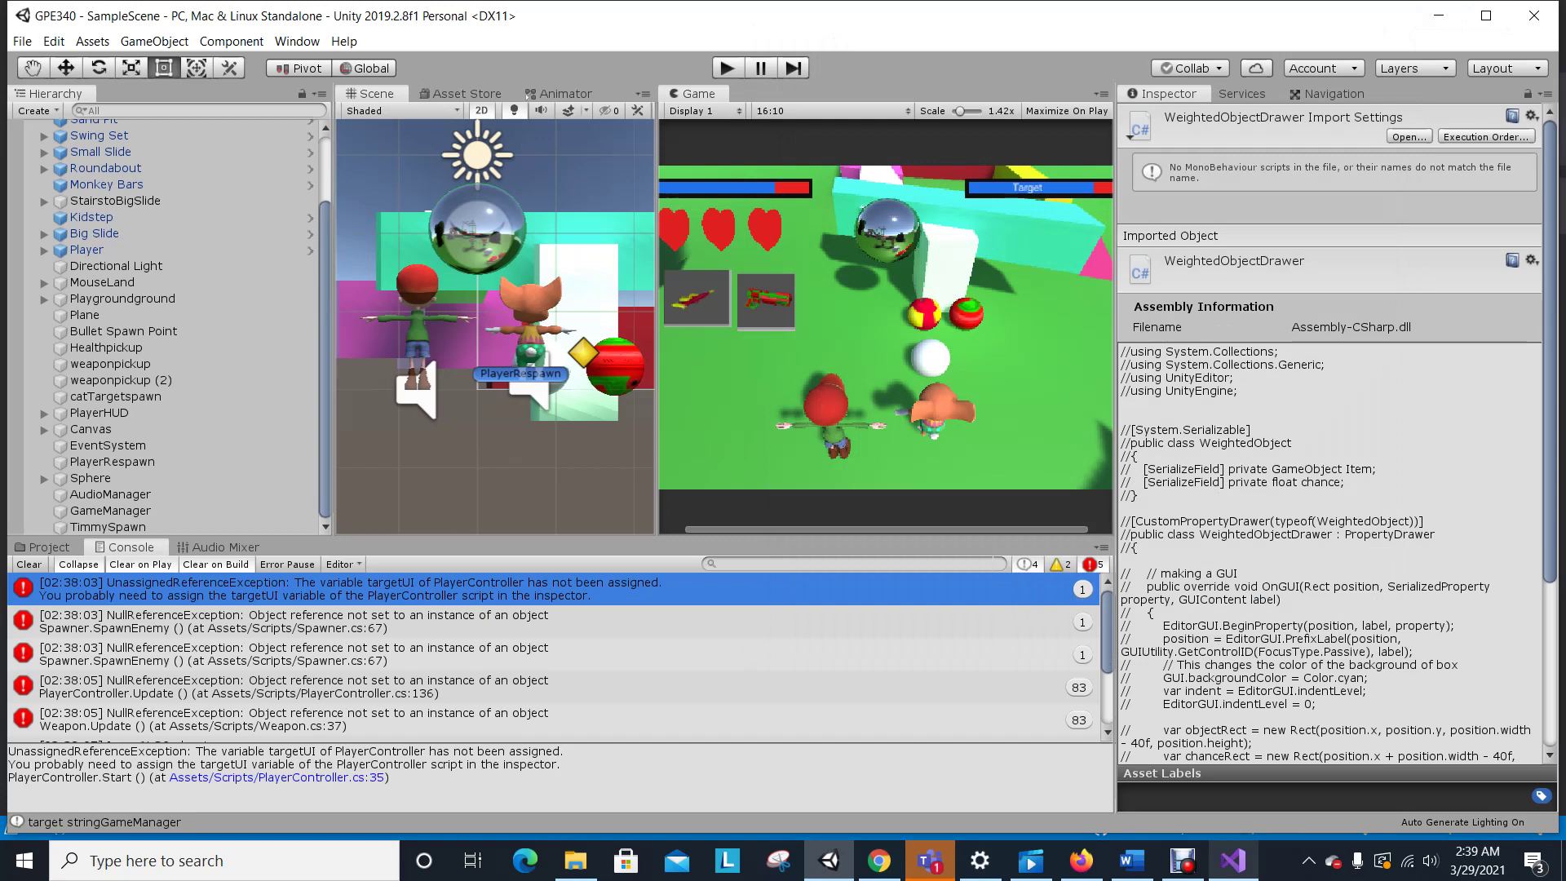
# Close Visual Studio, save the Unity project again, and bring up File Explorer's Documents folder.
pyautogui.click(1233, 861)
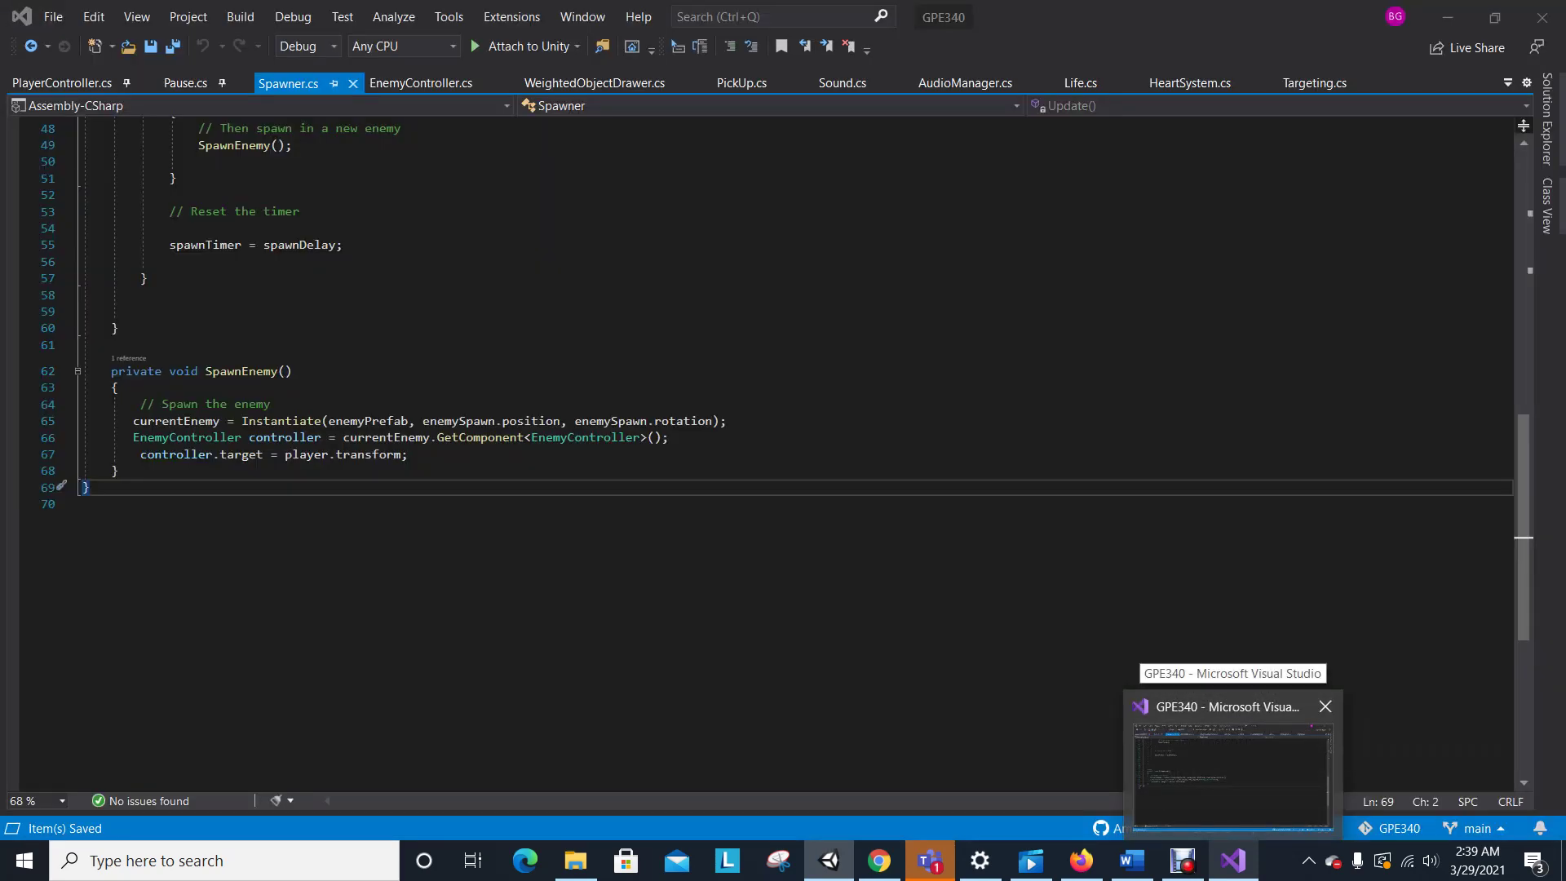
pyautogui.click(1233, 775)
pyautogui.click(171, 228)
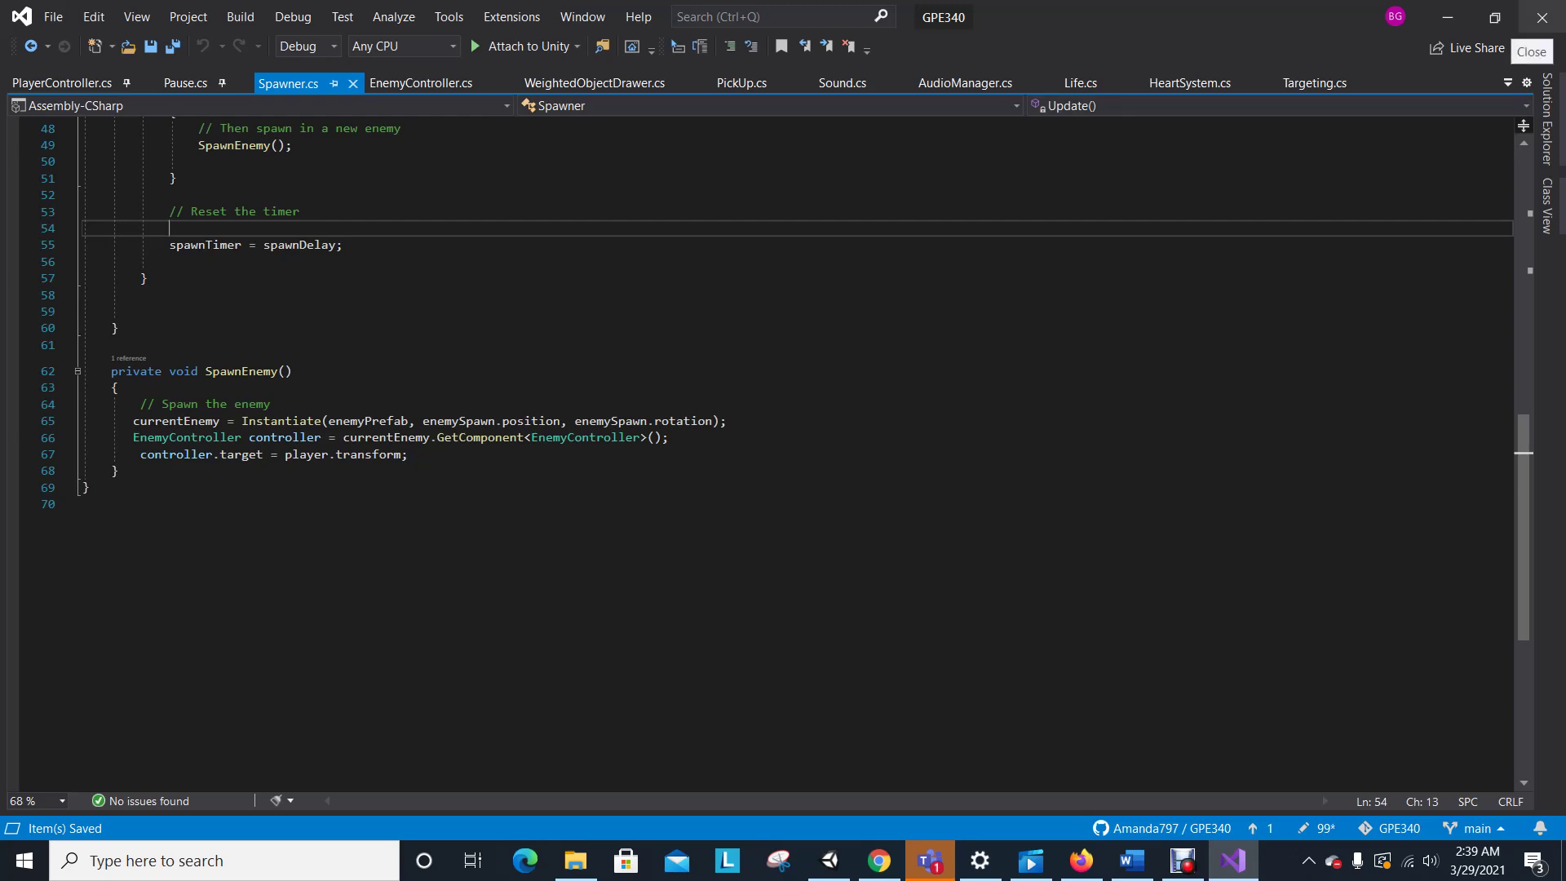
pyautogui.click(1541, 18)
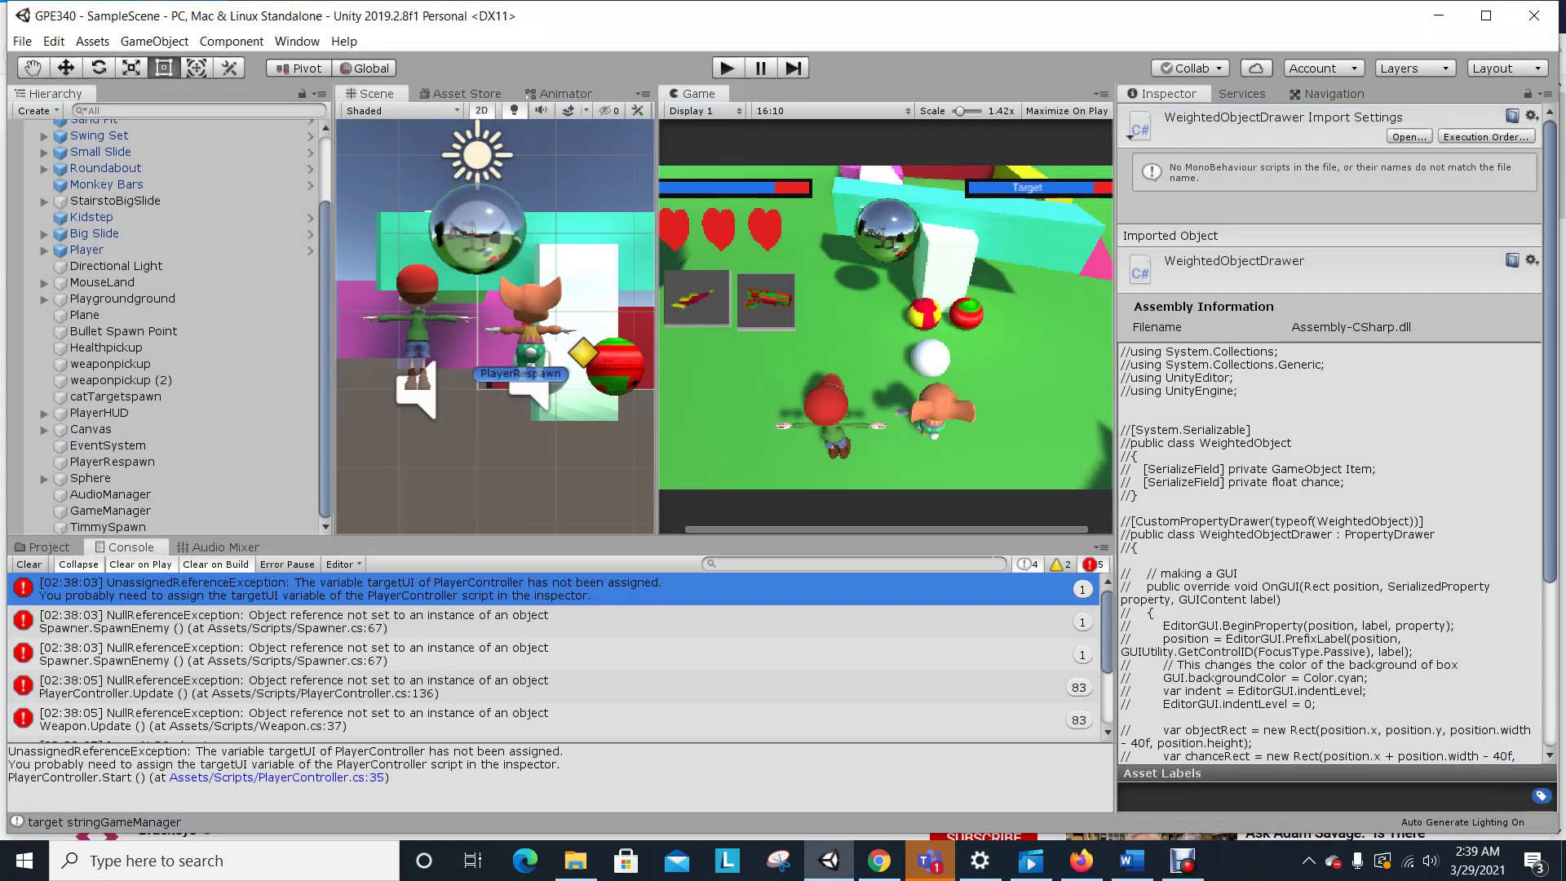
pyautogui.click(22, 41)
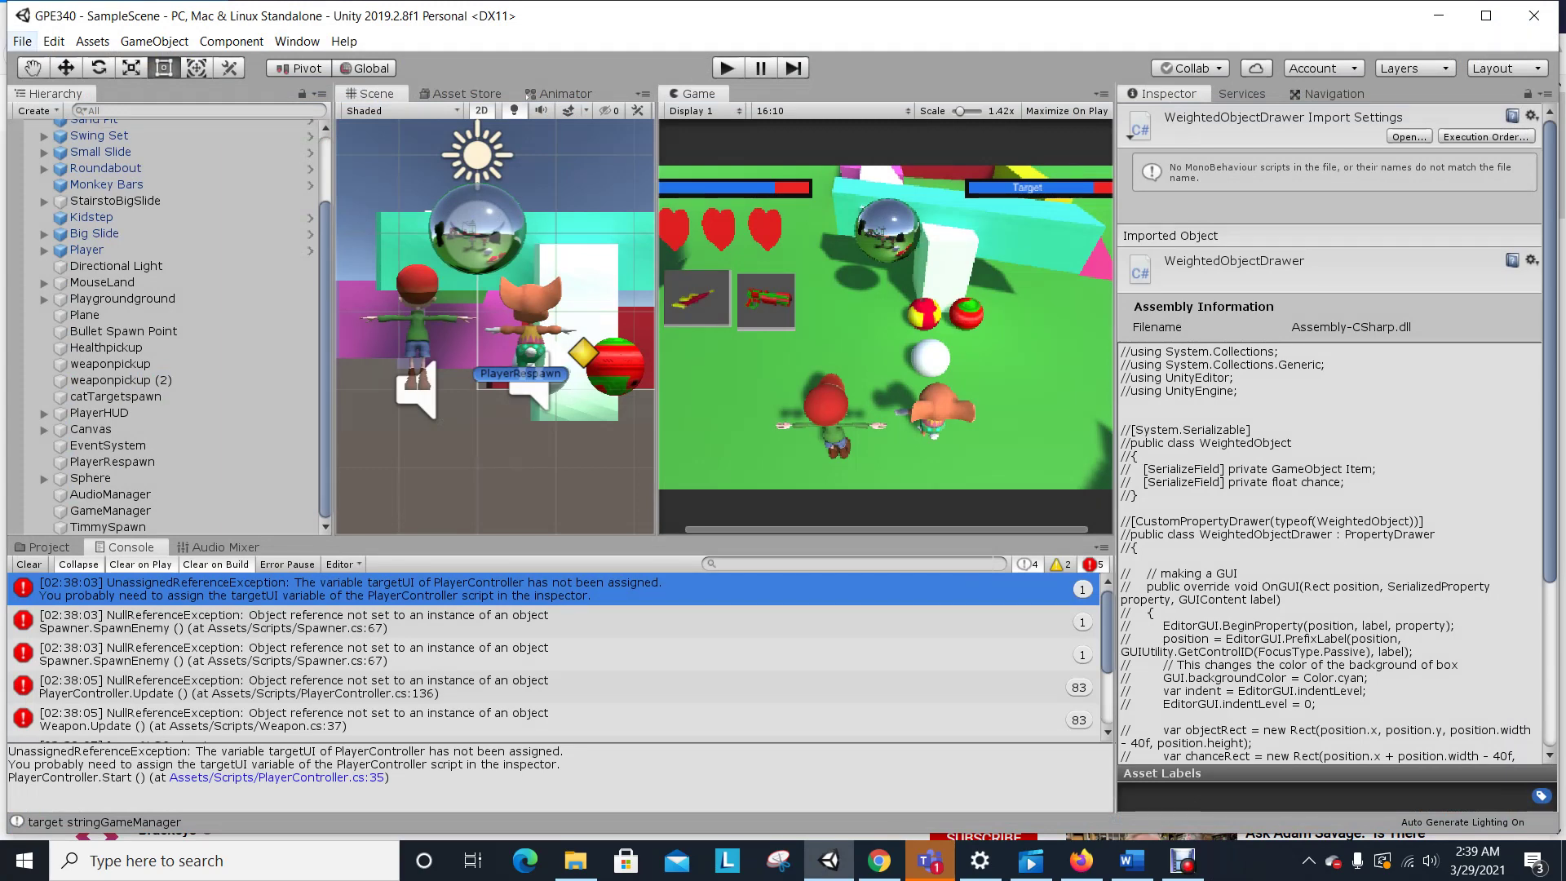
pyautogui.click(49, 108)
pyautogui.hotkey('alt', 'Tab')
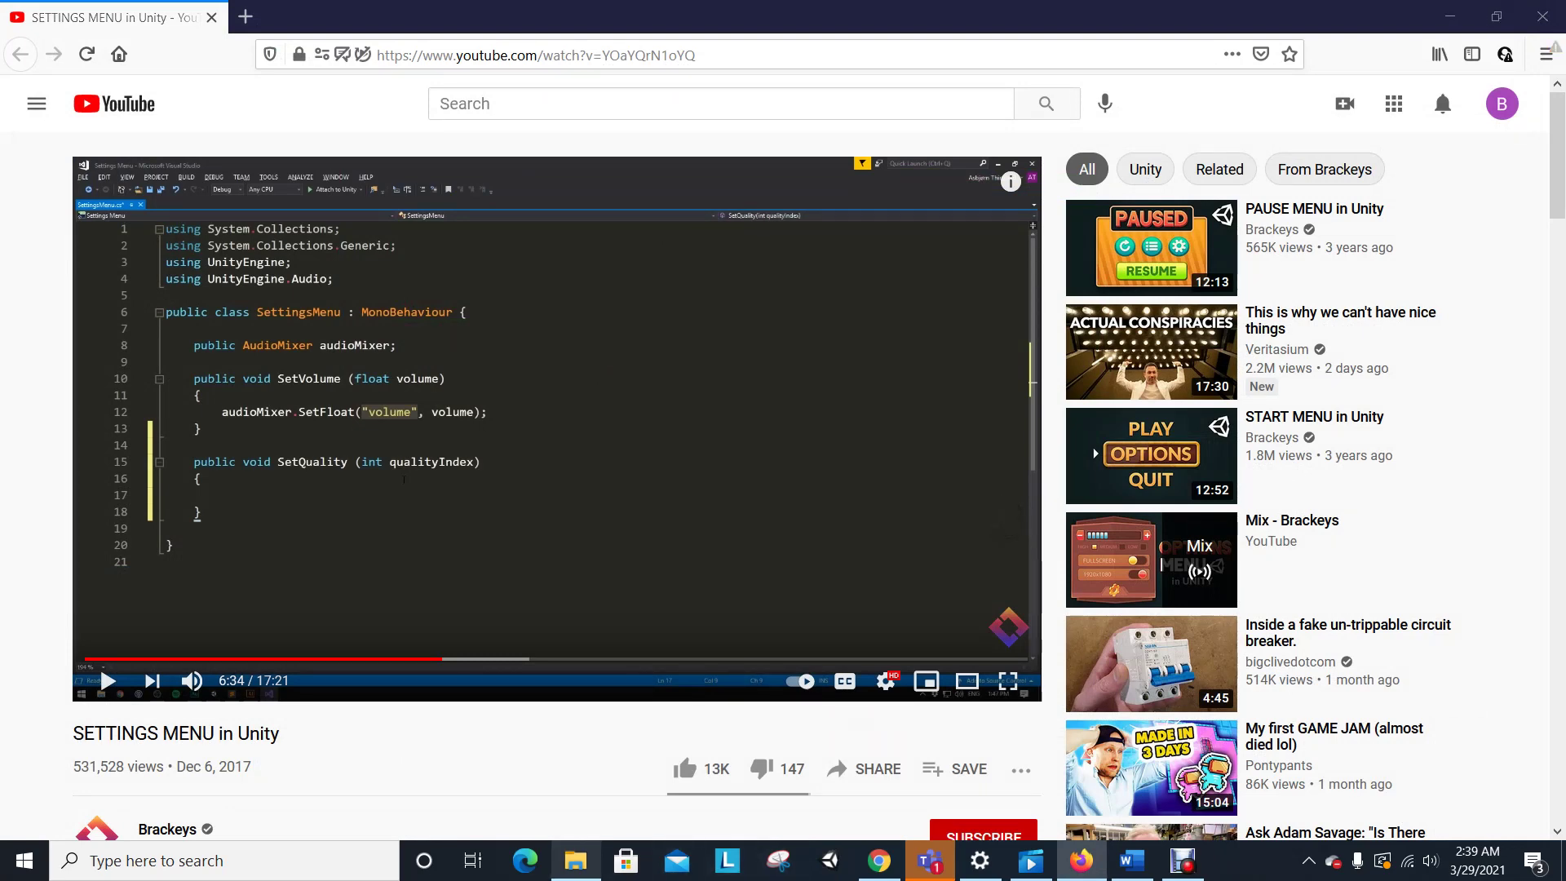
pyautogui.click(576, 861)
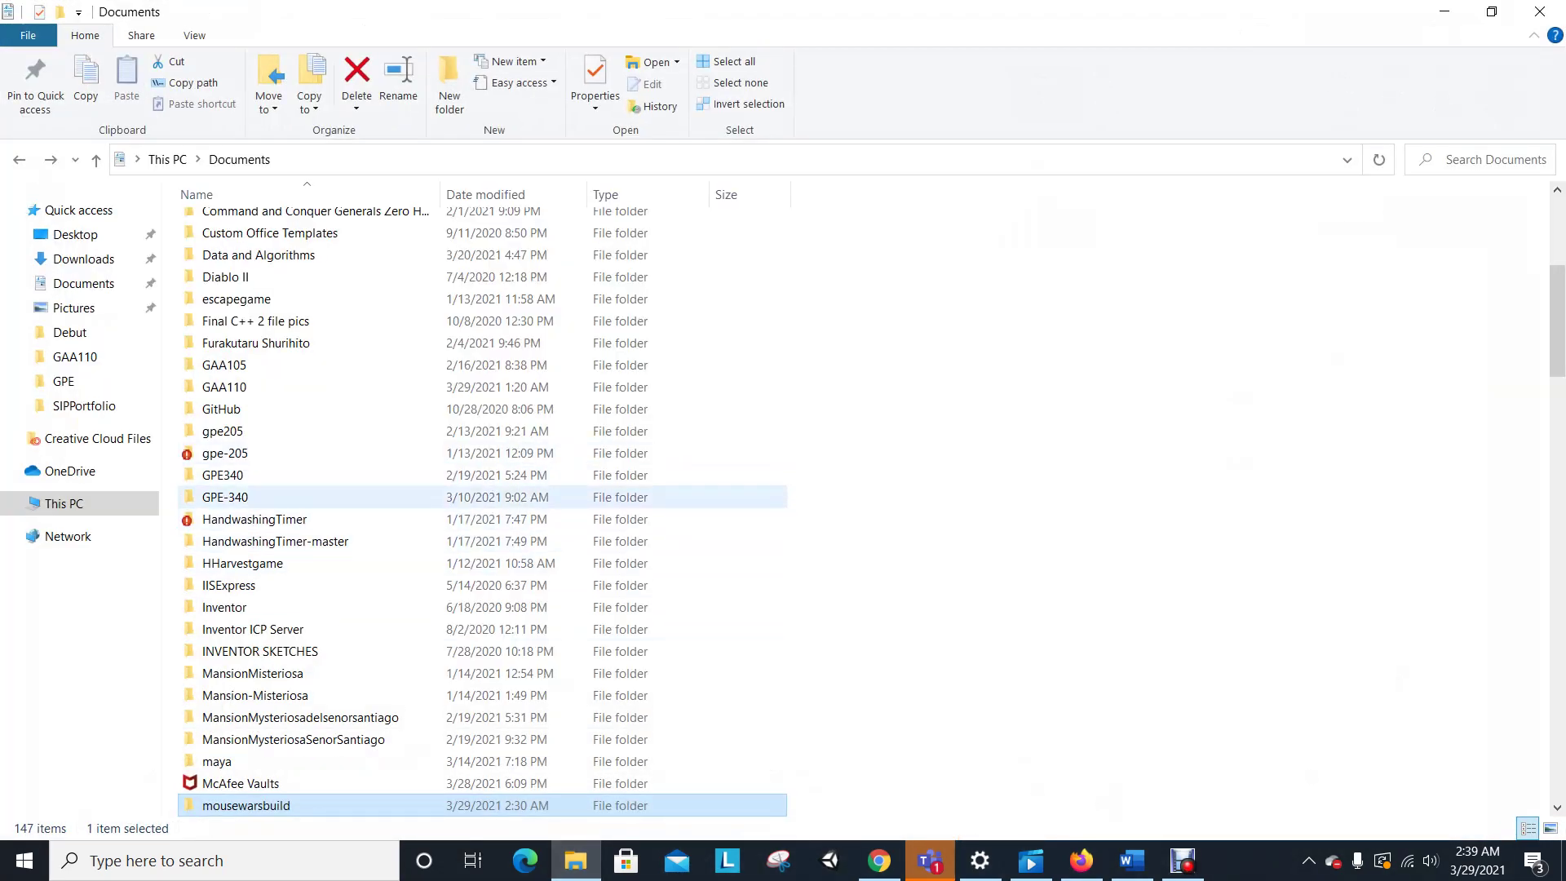
# Check the GPE340 folder's contents, then send it to a Compressed (zipped) folder.
pyautogui.doubleClick(225, 497)
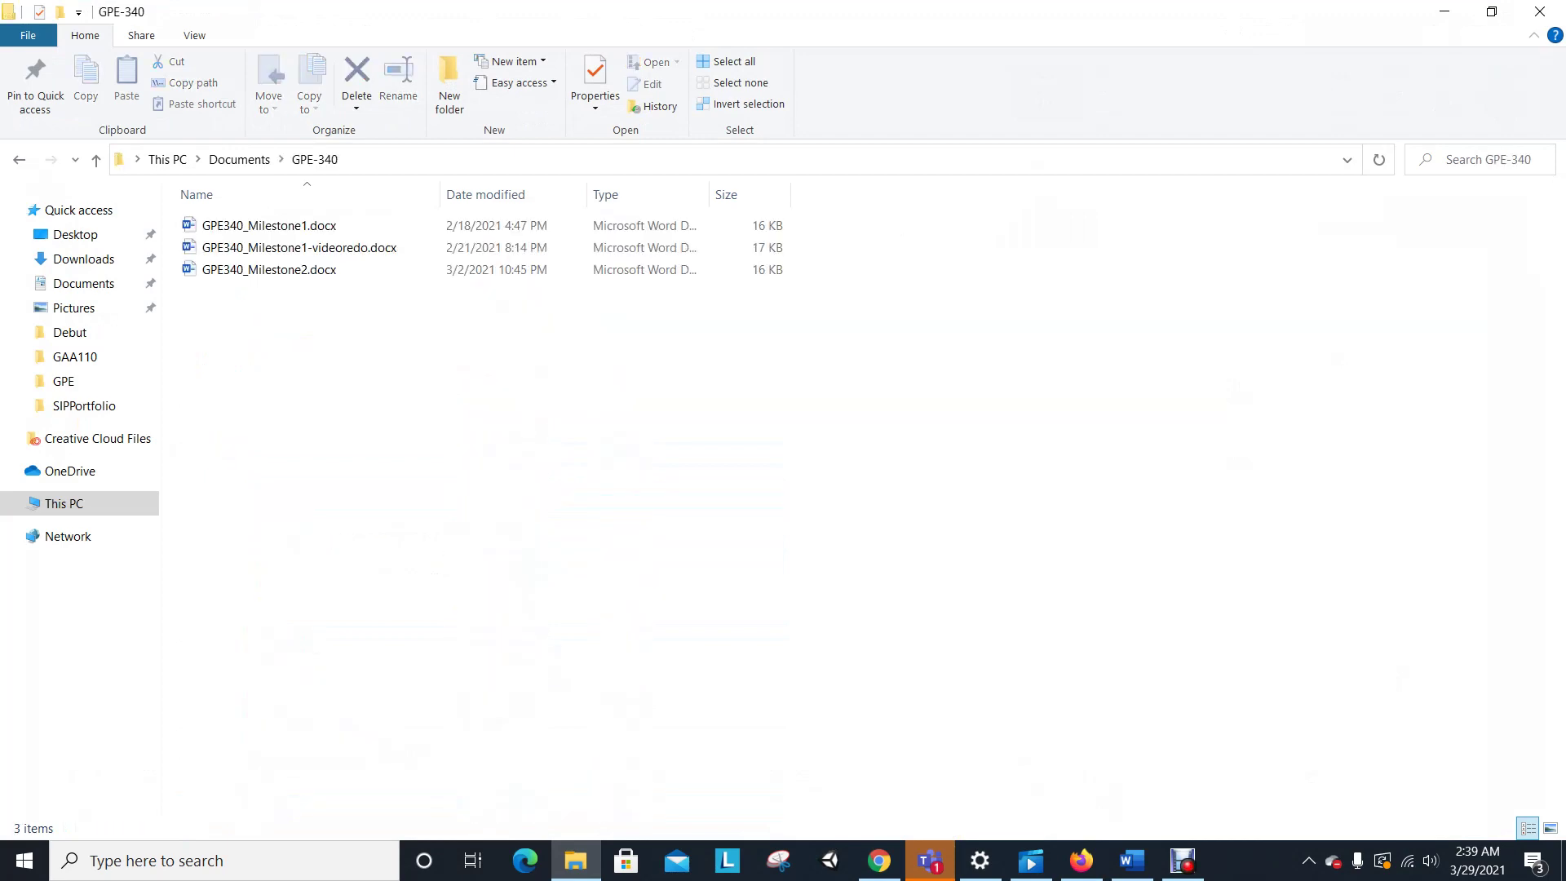
pyautogui.click(19, 159)
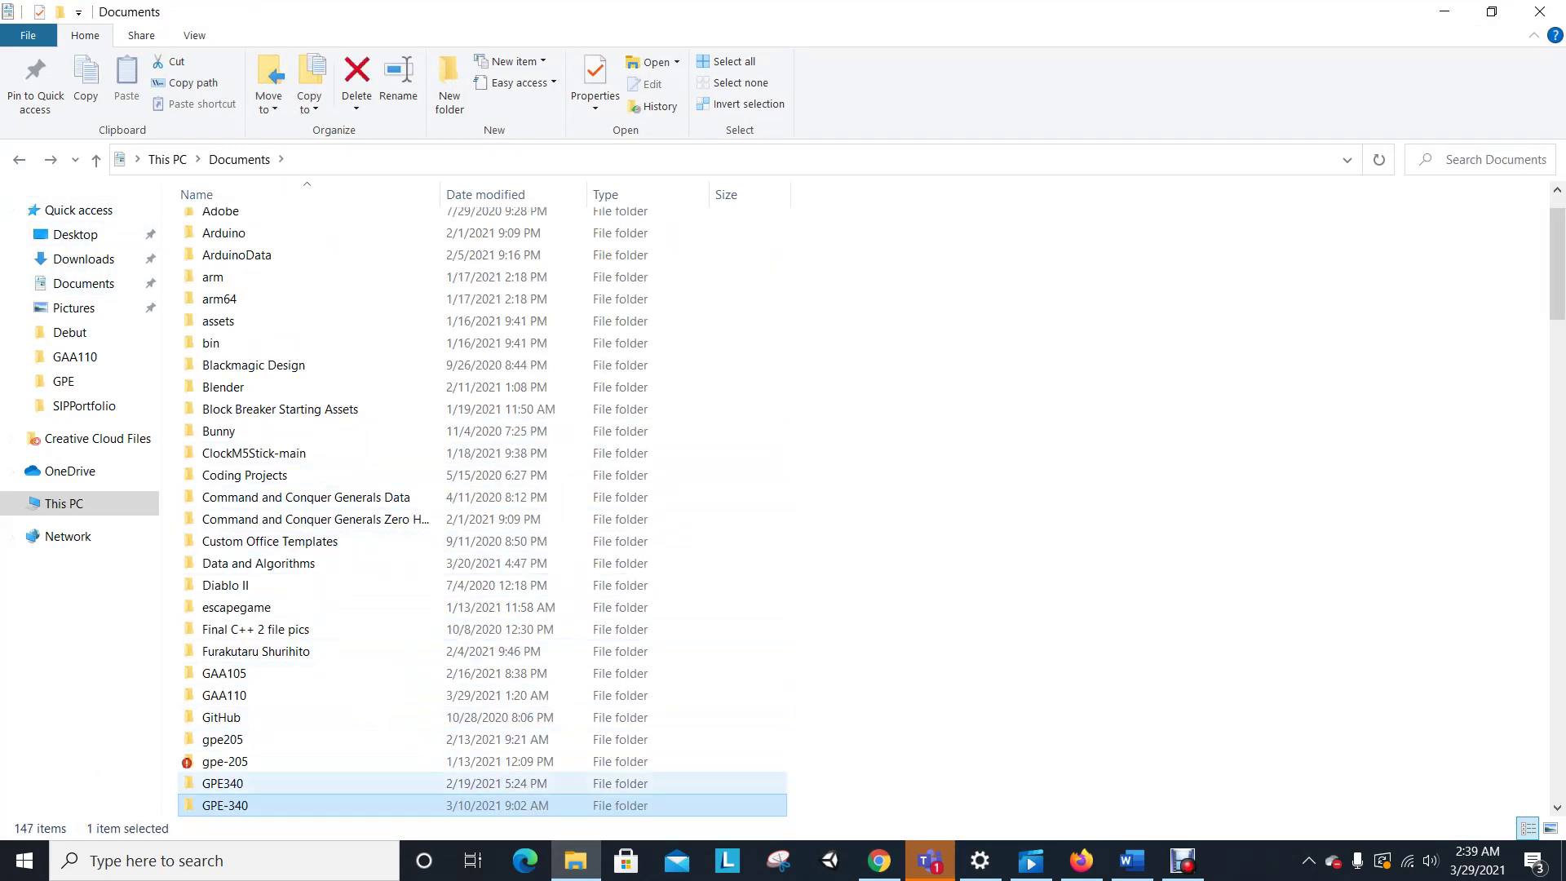
pyautogui.click(222, 784)
pyautogui.doubleClick(223, 783)
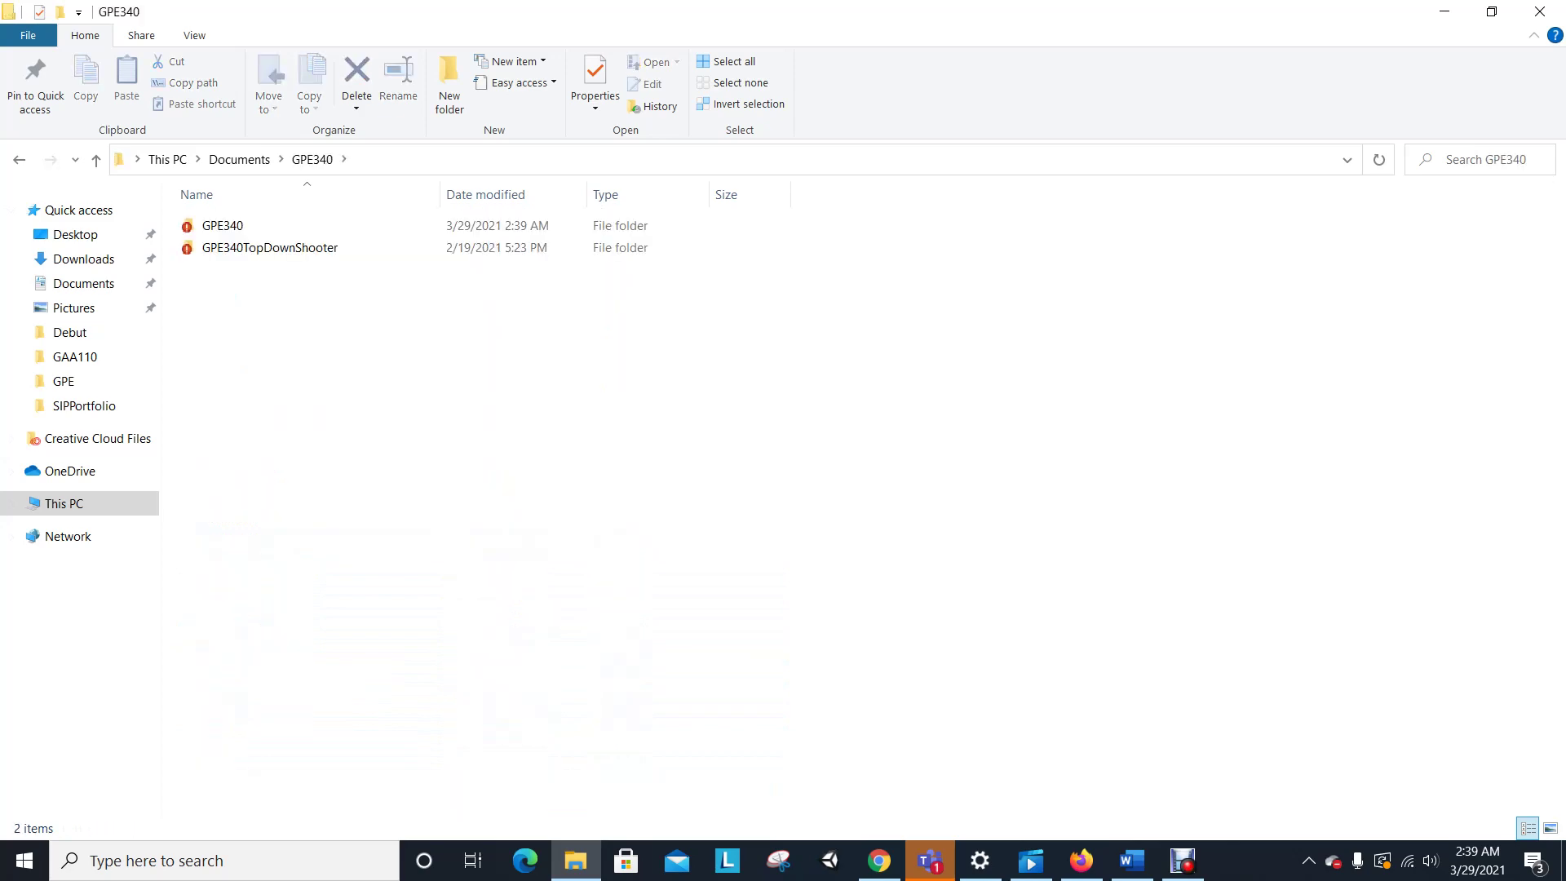
pyautogui.press('BackSpace')
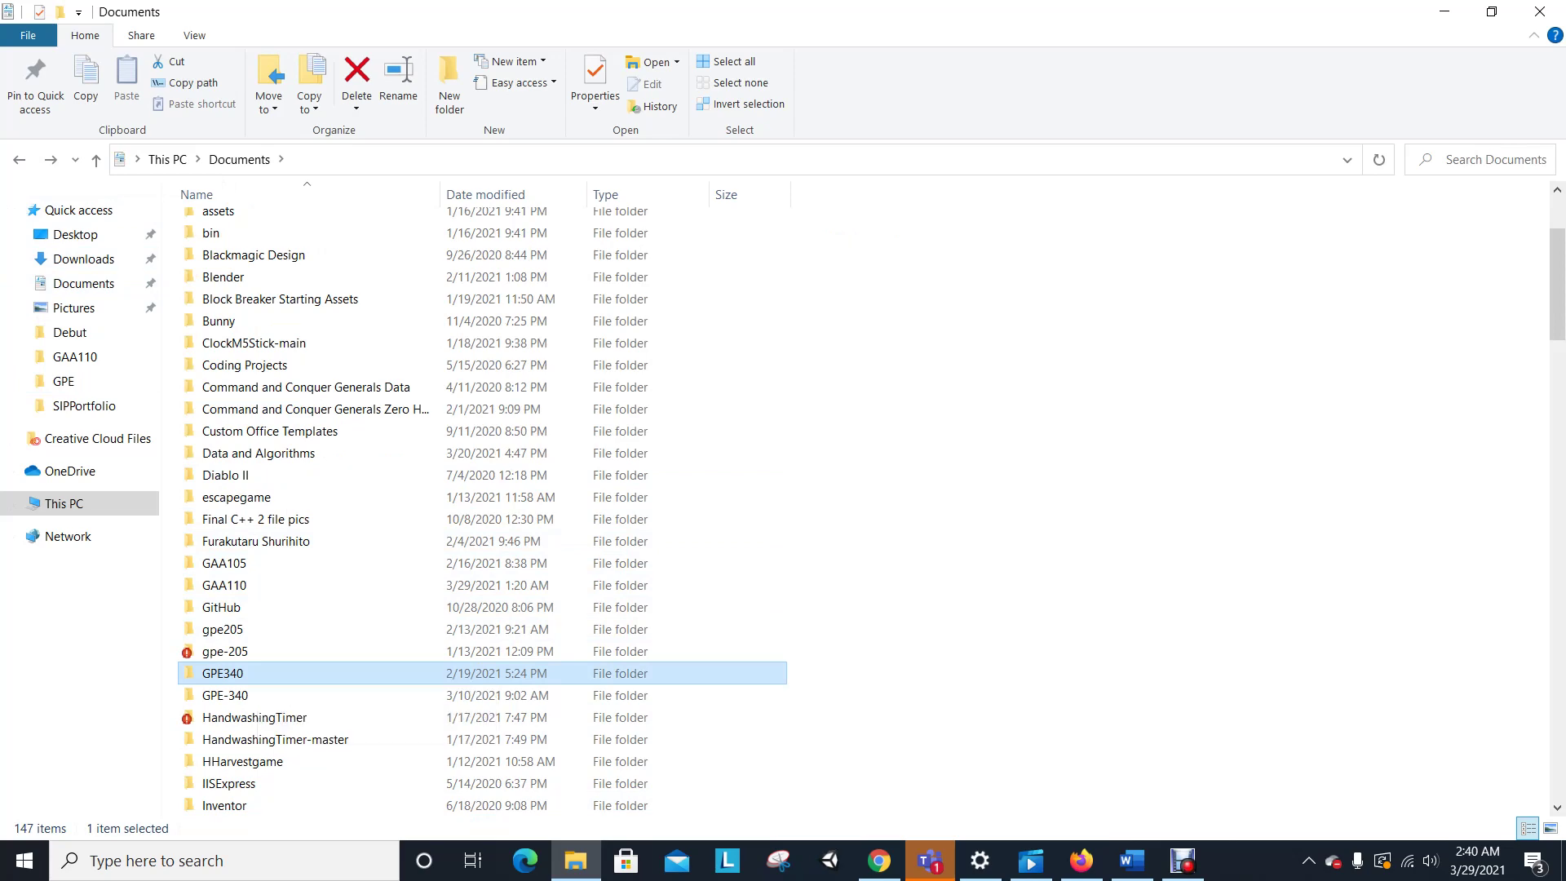
pyautogui.hotkey('shift', 'F10')
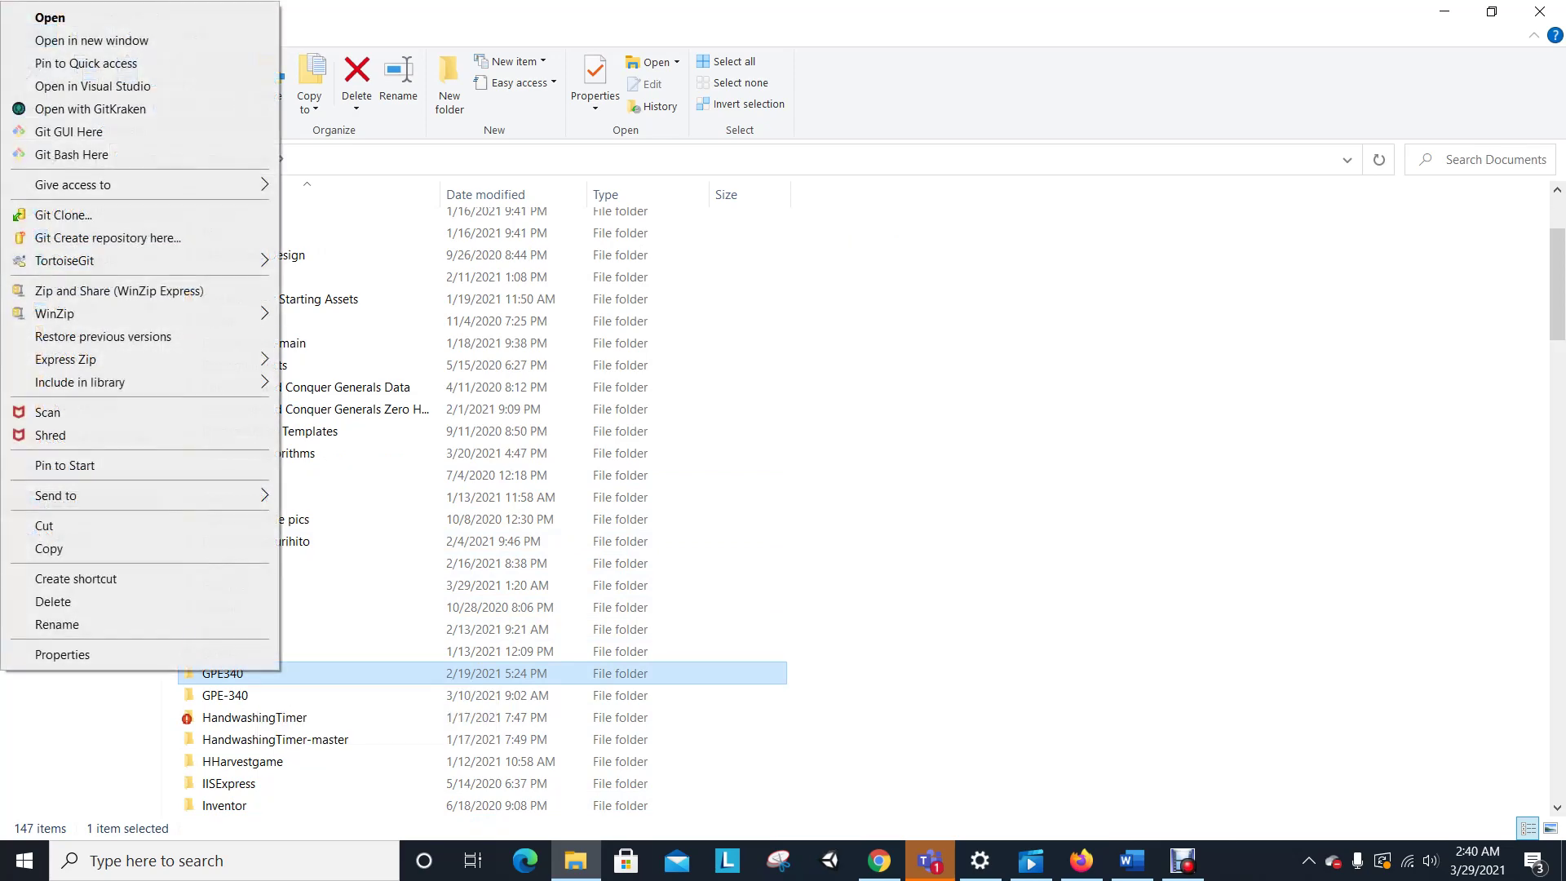
pyautogui.moveTo(141, 496)
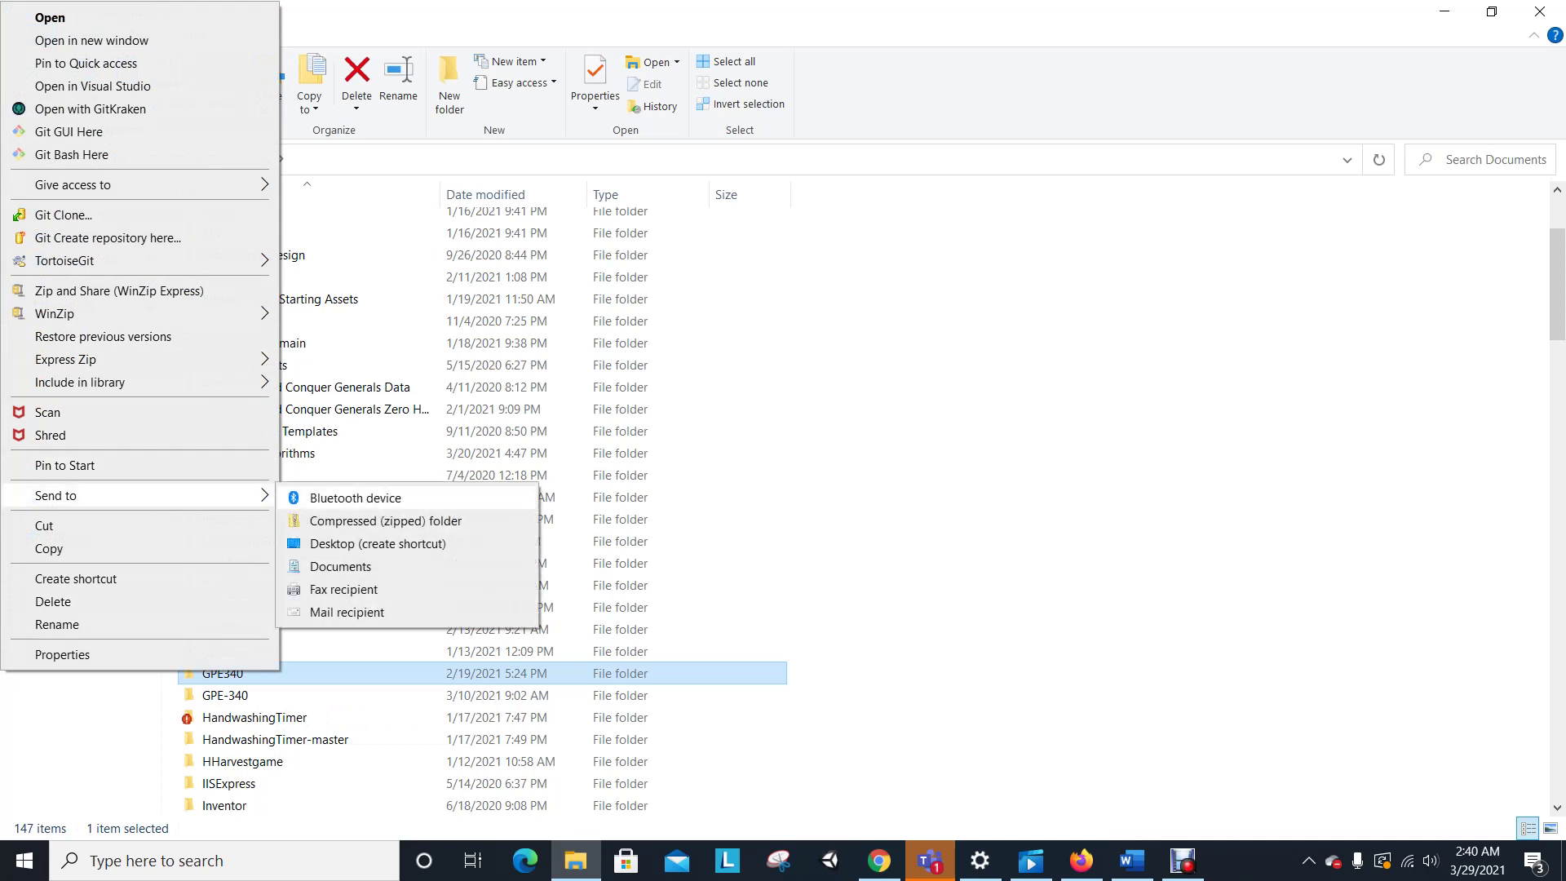
pyautogui.click(385, 520)
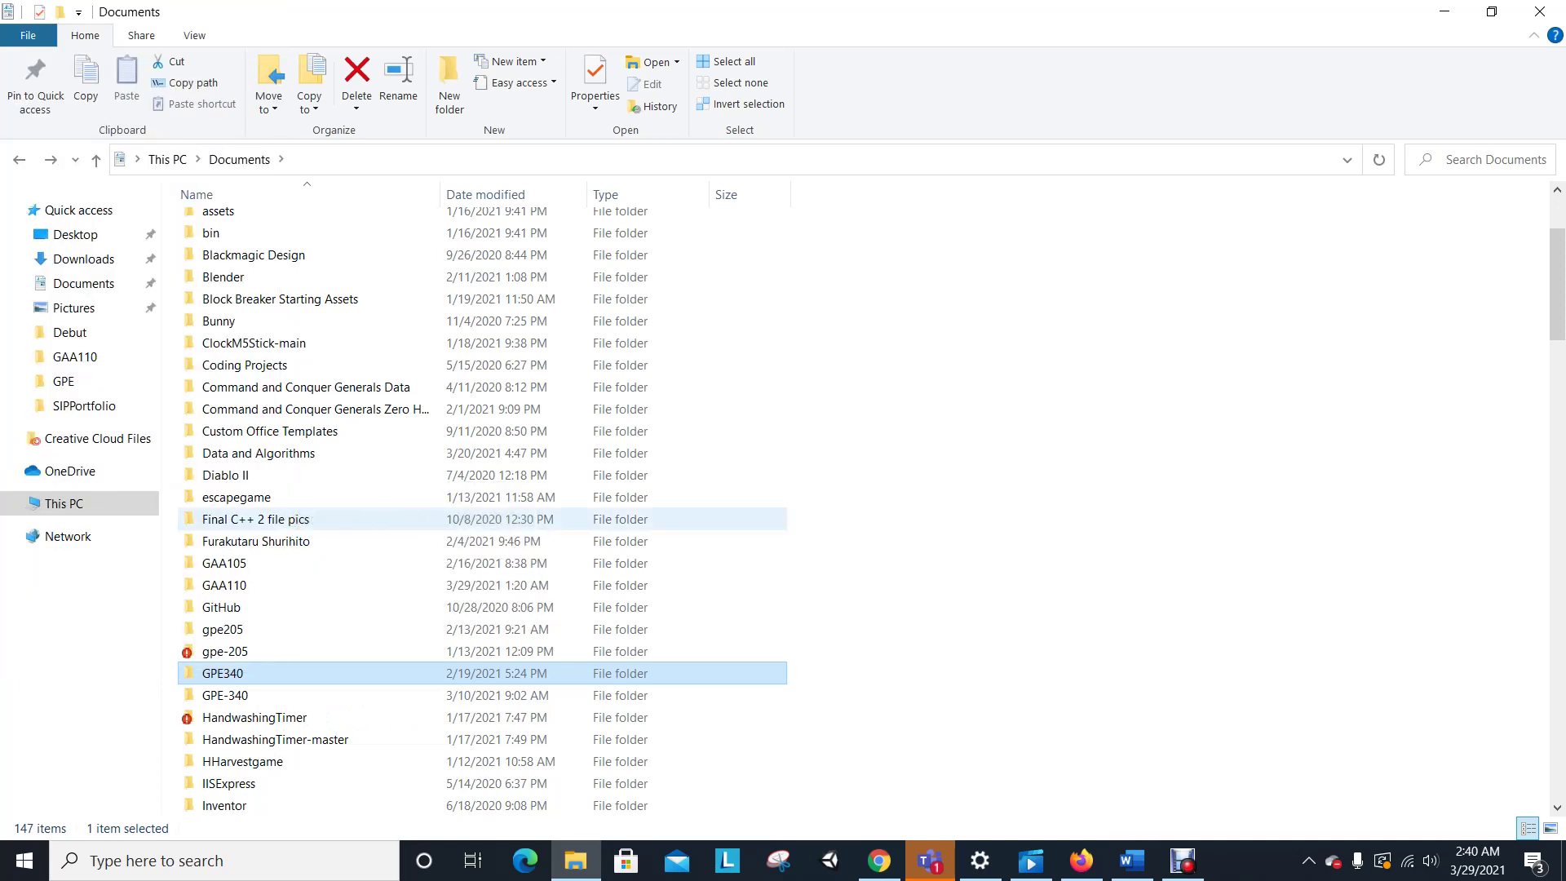
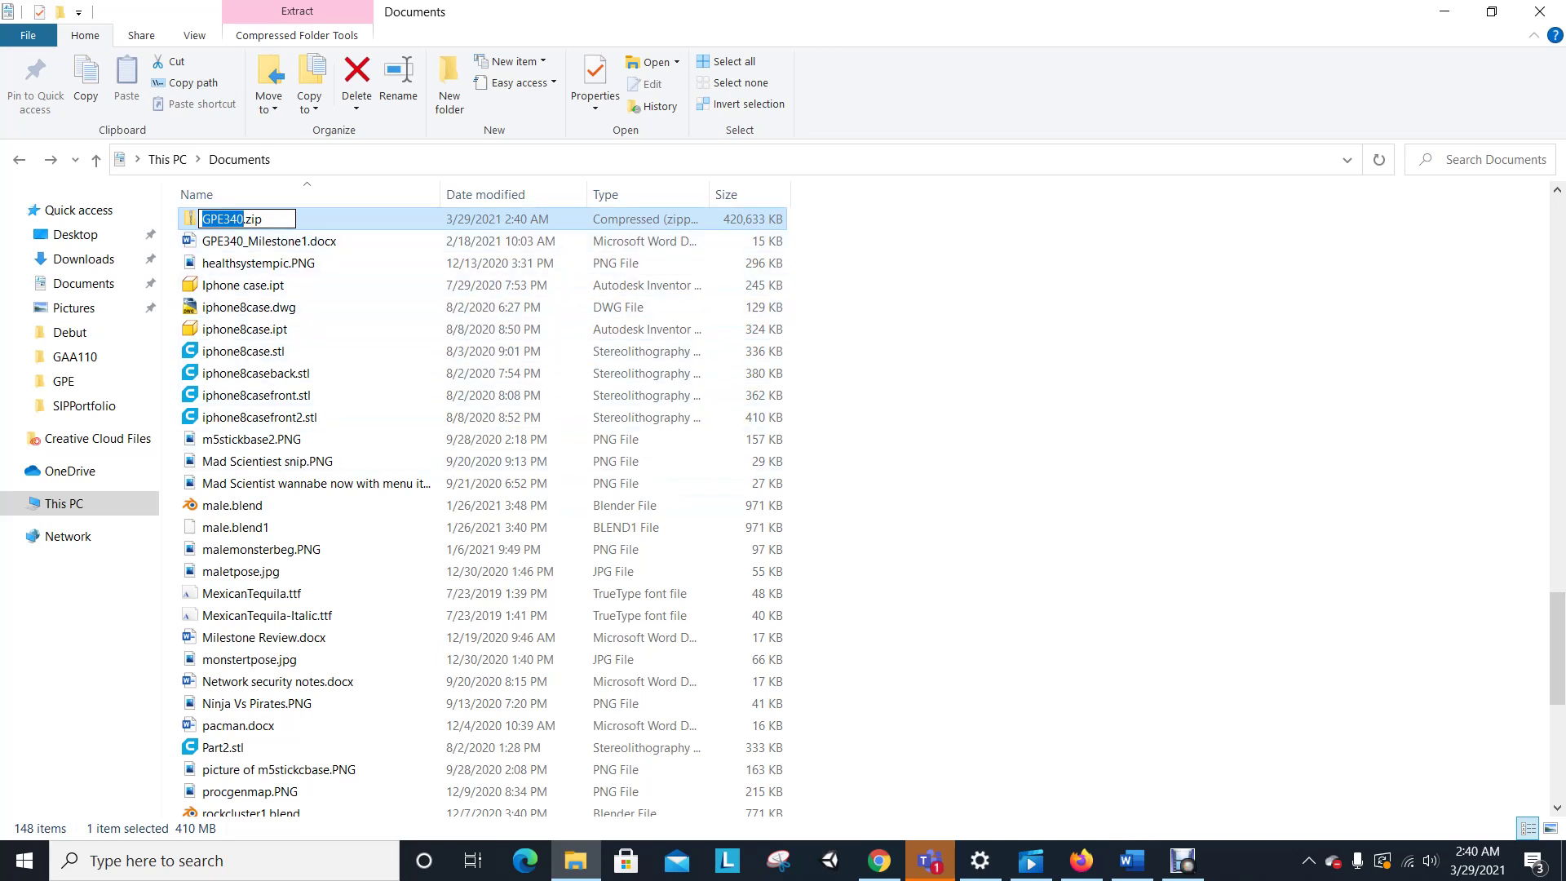
# Cancel renaming GPE340.zip so its name stays unchanged, and bring Chrome back to the front.
pyautogui.press('Return')
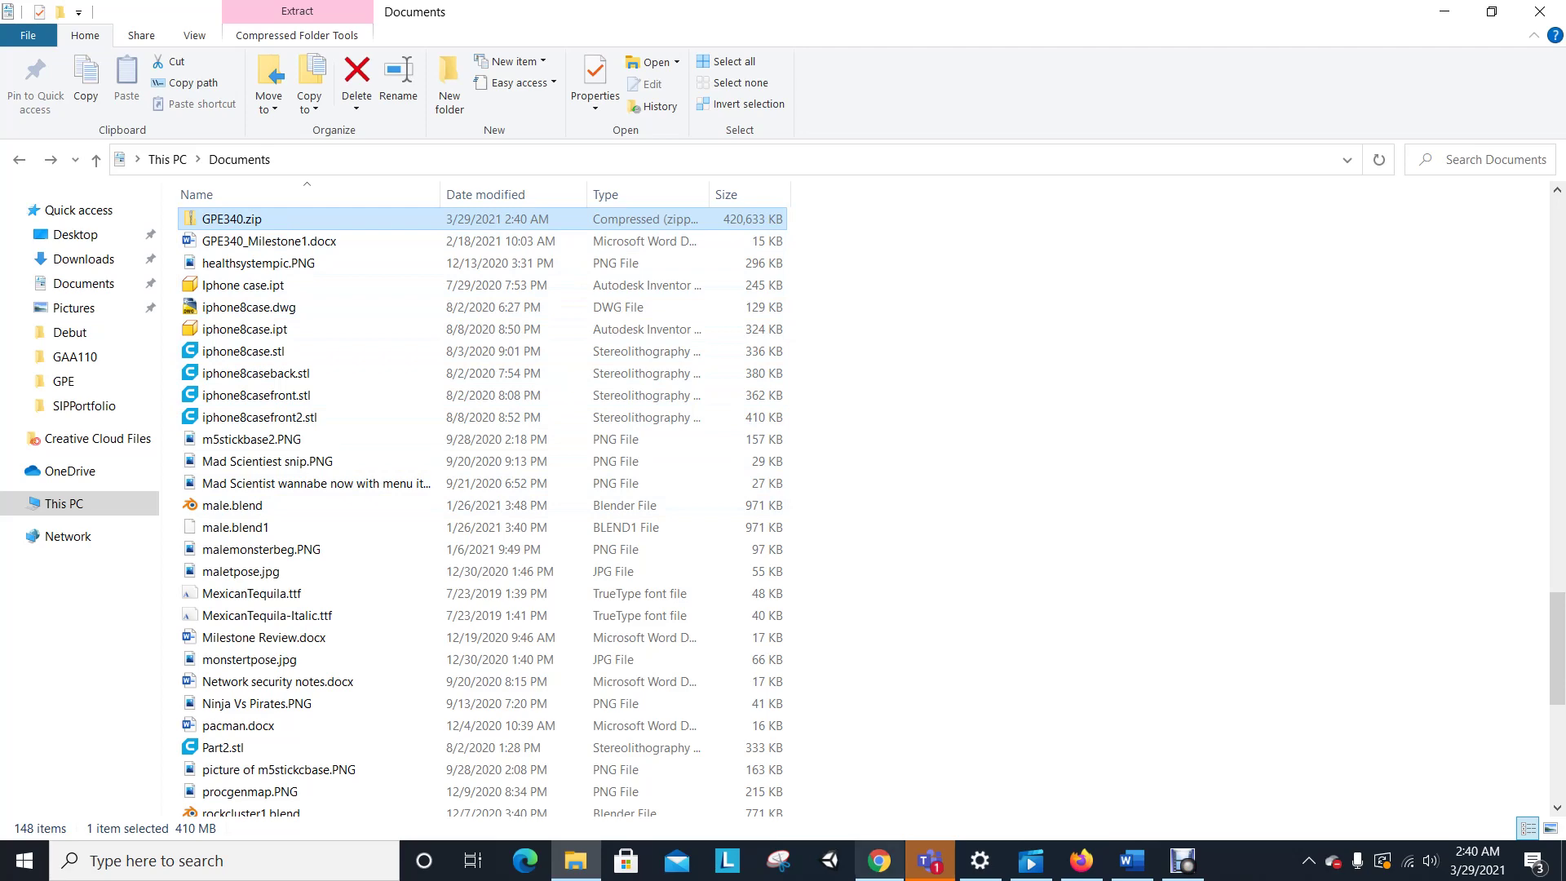
pyautogui.click(879, 860)
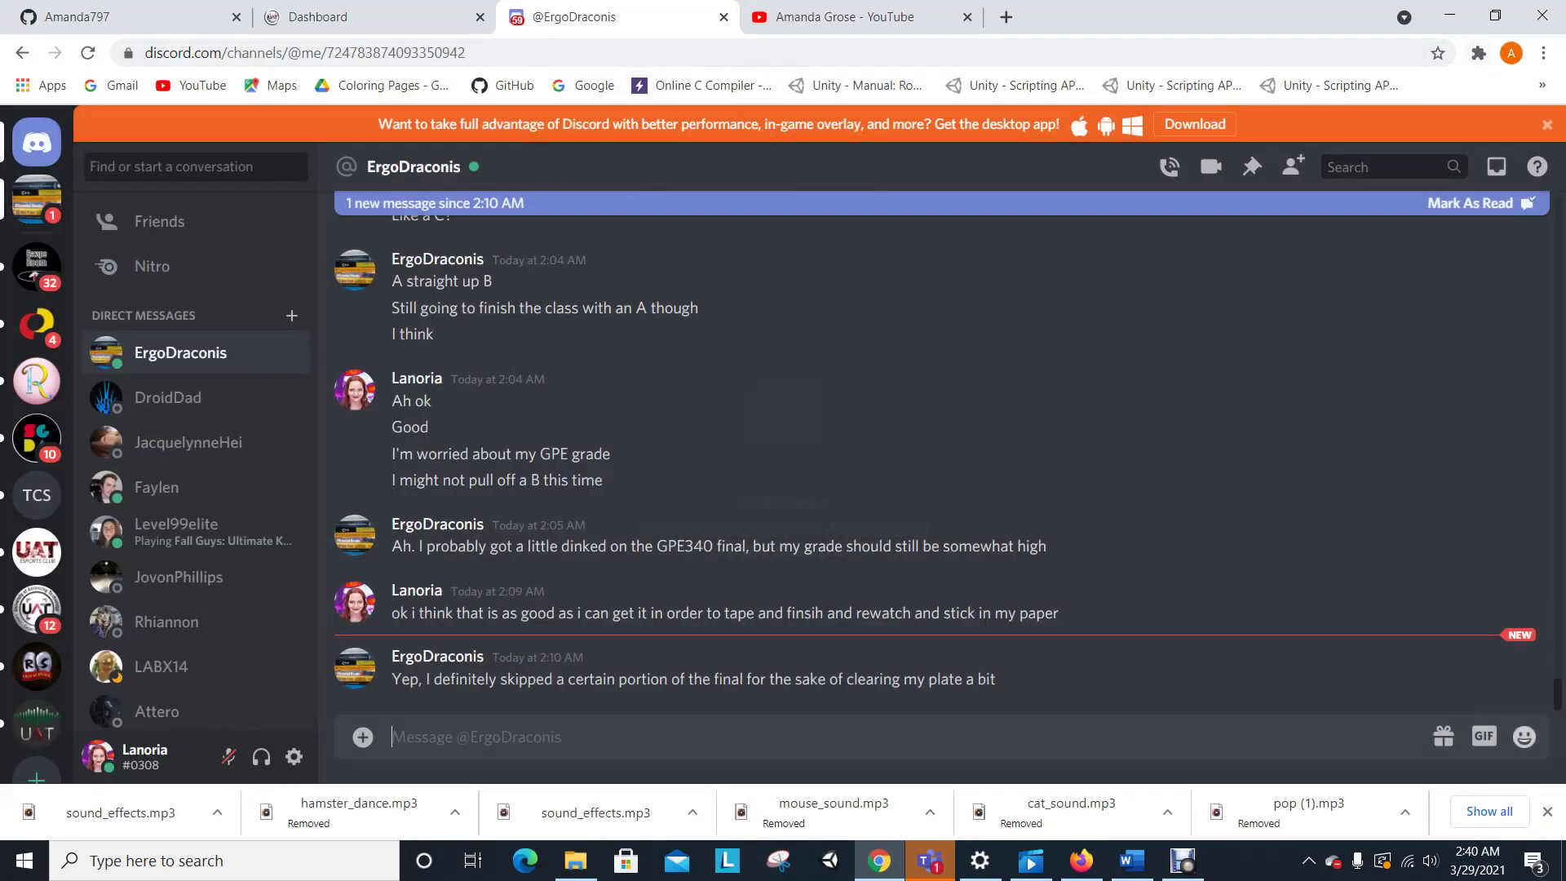
# Briefly minimize and restore Chrome, view the YouTube channel's customization page, then start a new tab.
pyautogui.click(1449, 14)
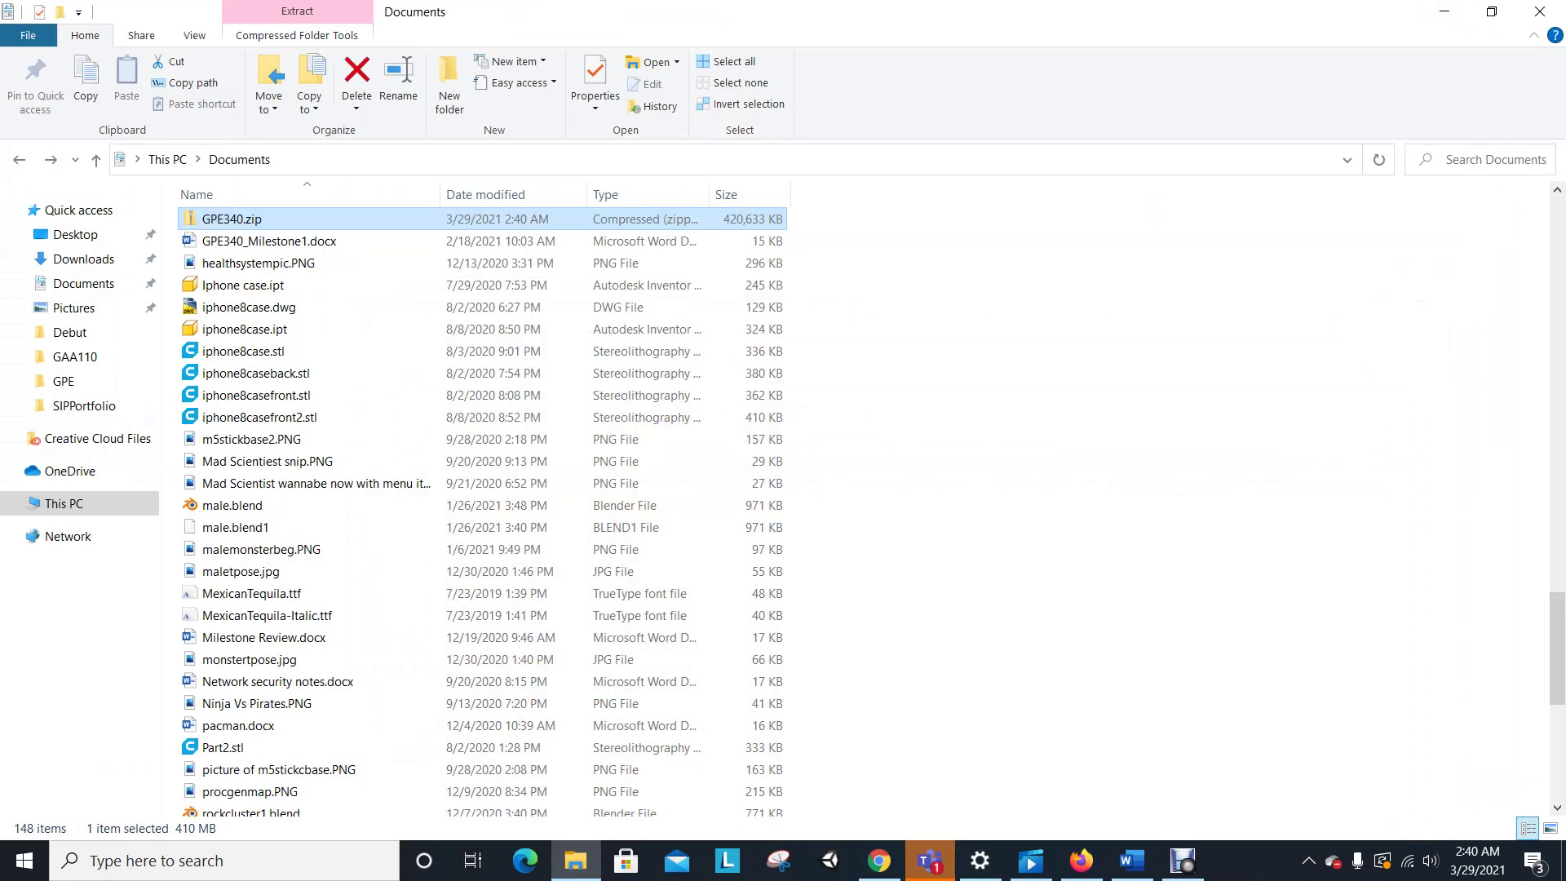
pyautogui.click(879, 860)
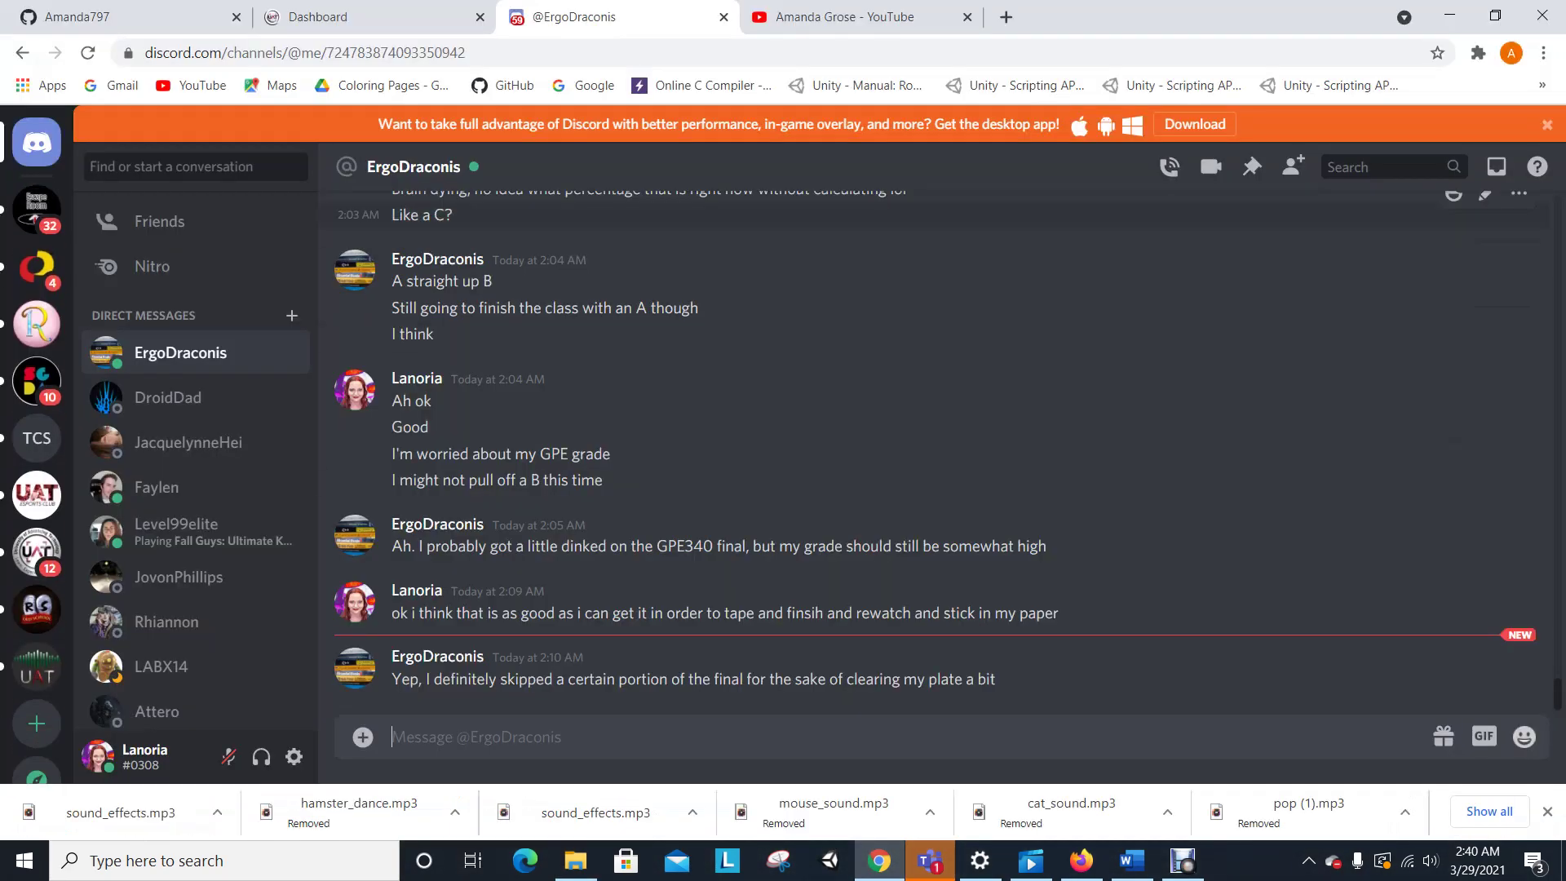
pyautogui.click(846, 16)
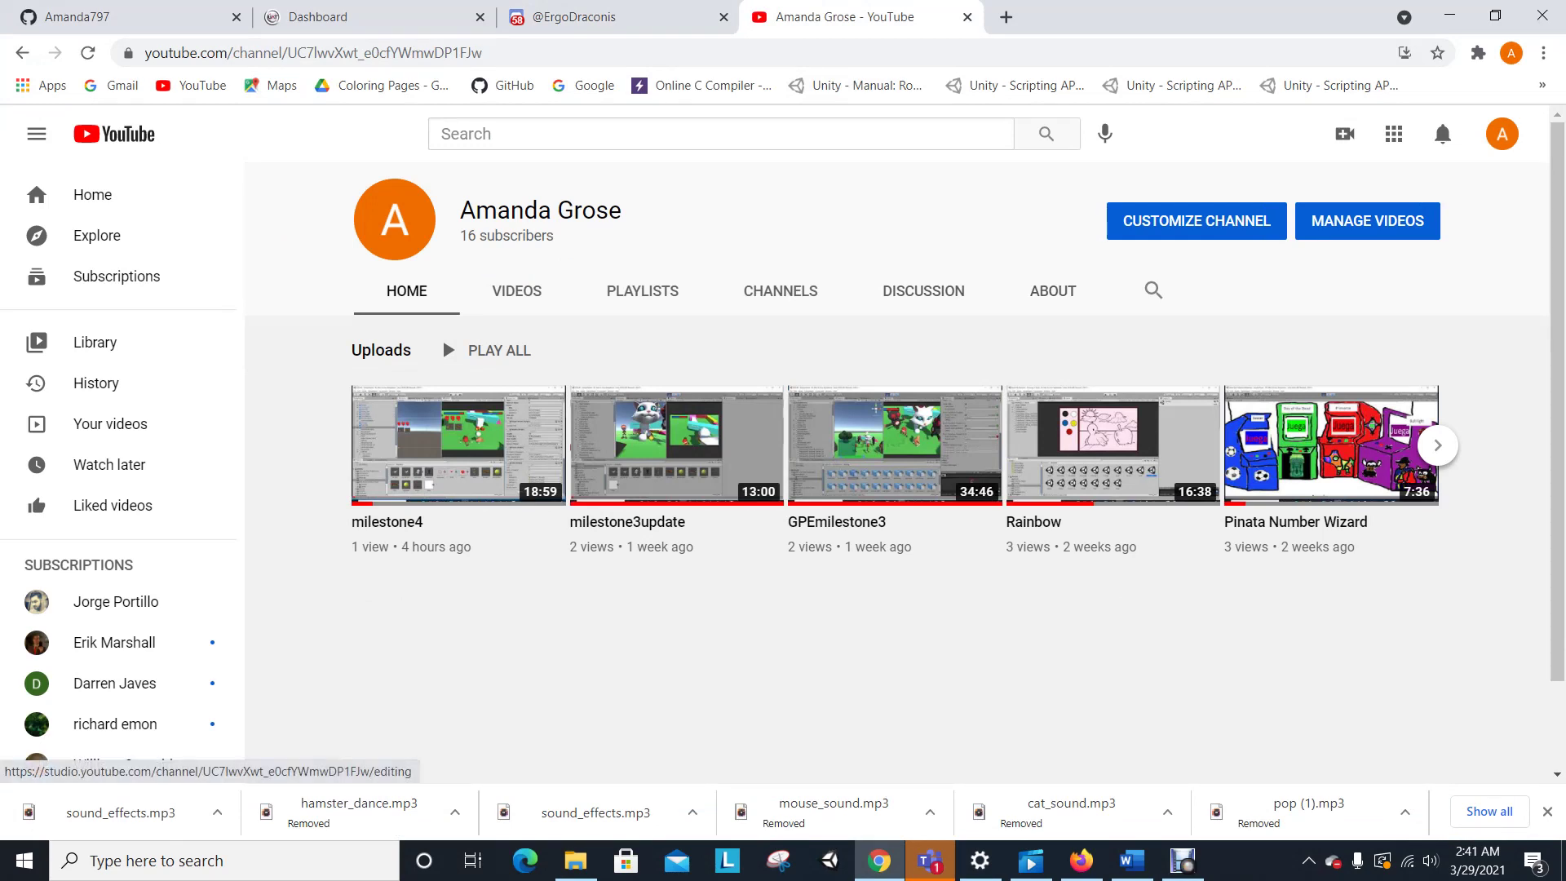
pyautogui.click(1197, 221)
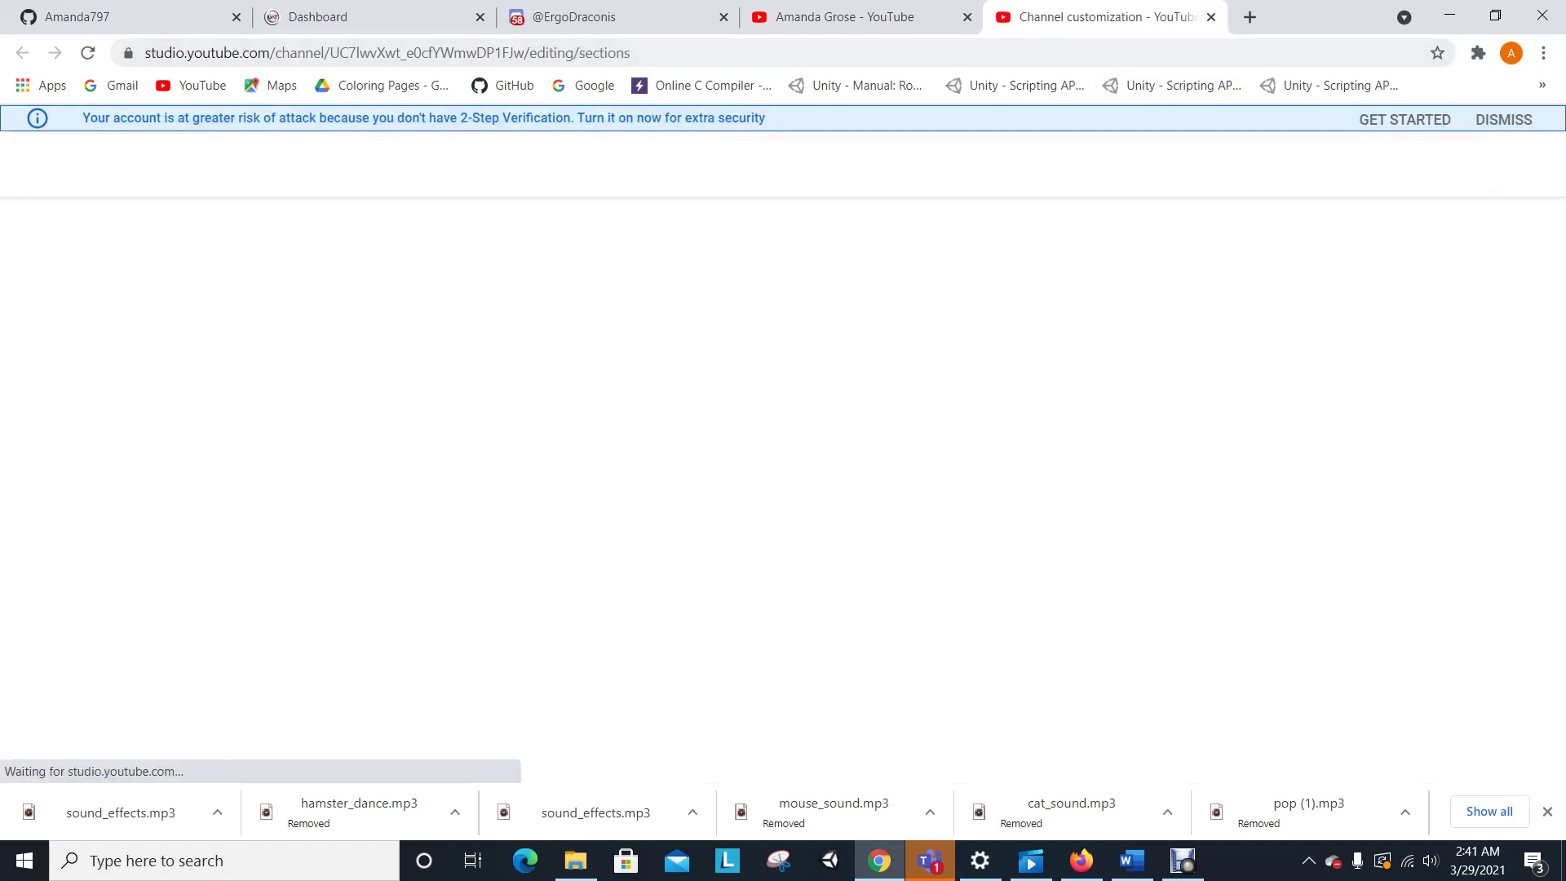
pyautogui.click(1250, 17)
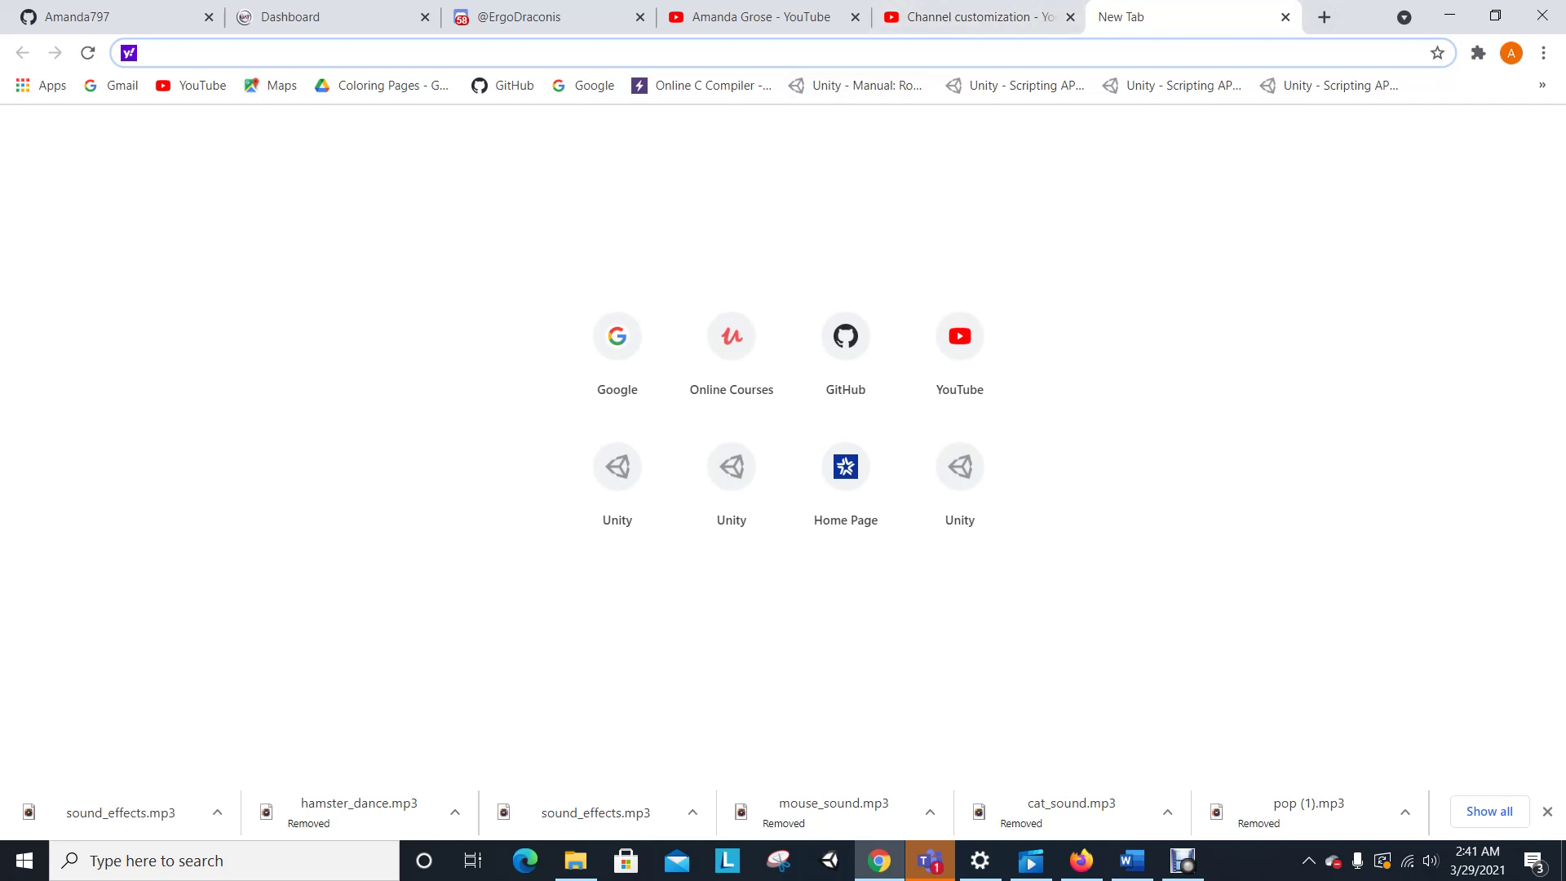
# Search Google for 'wixsite' and open the Wix.com result.
pyautogui.click(618, 338)
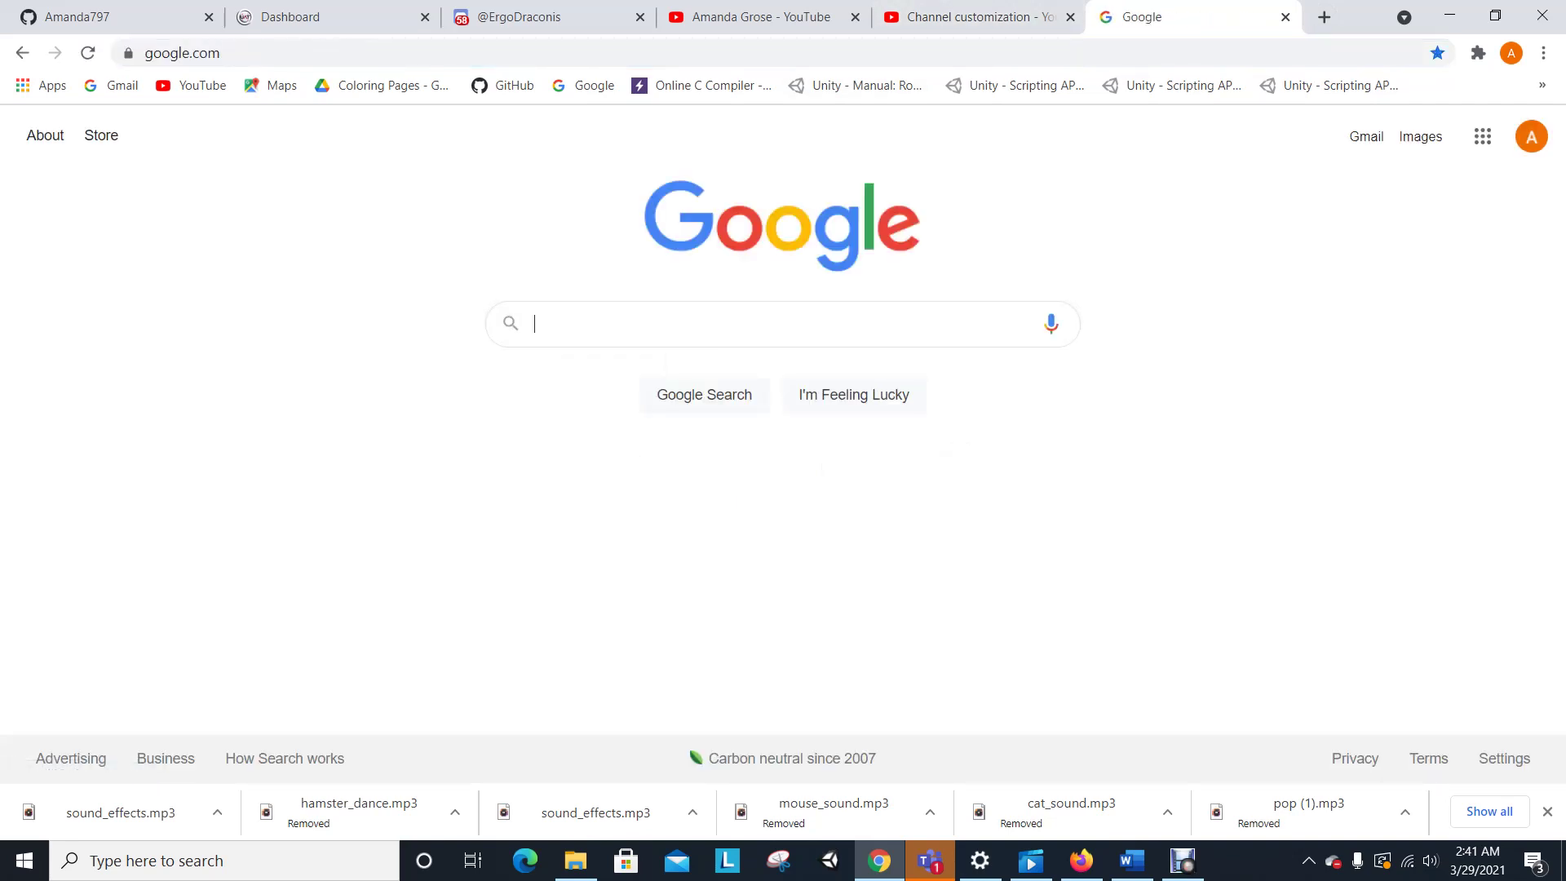
pyautogui.write('wis')
pyautogui.press('BackSpace')
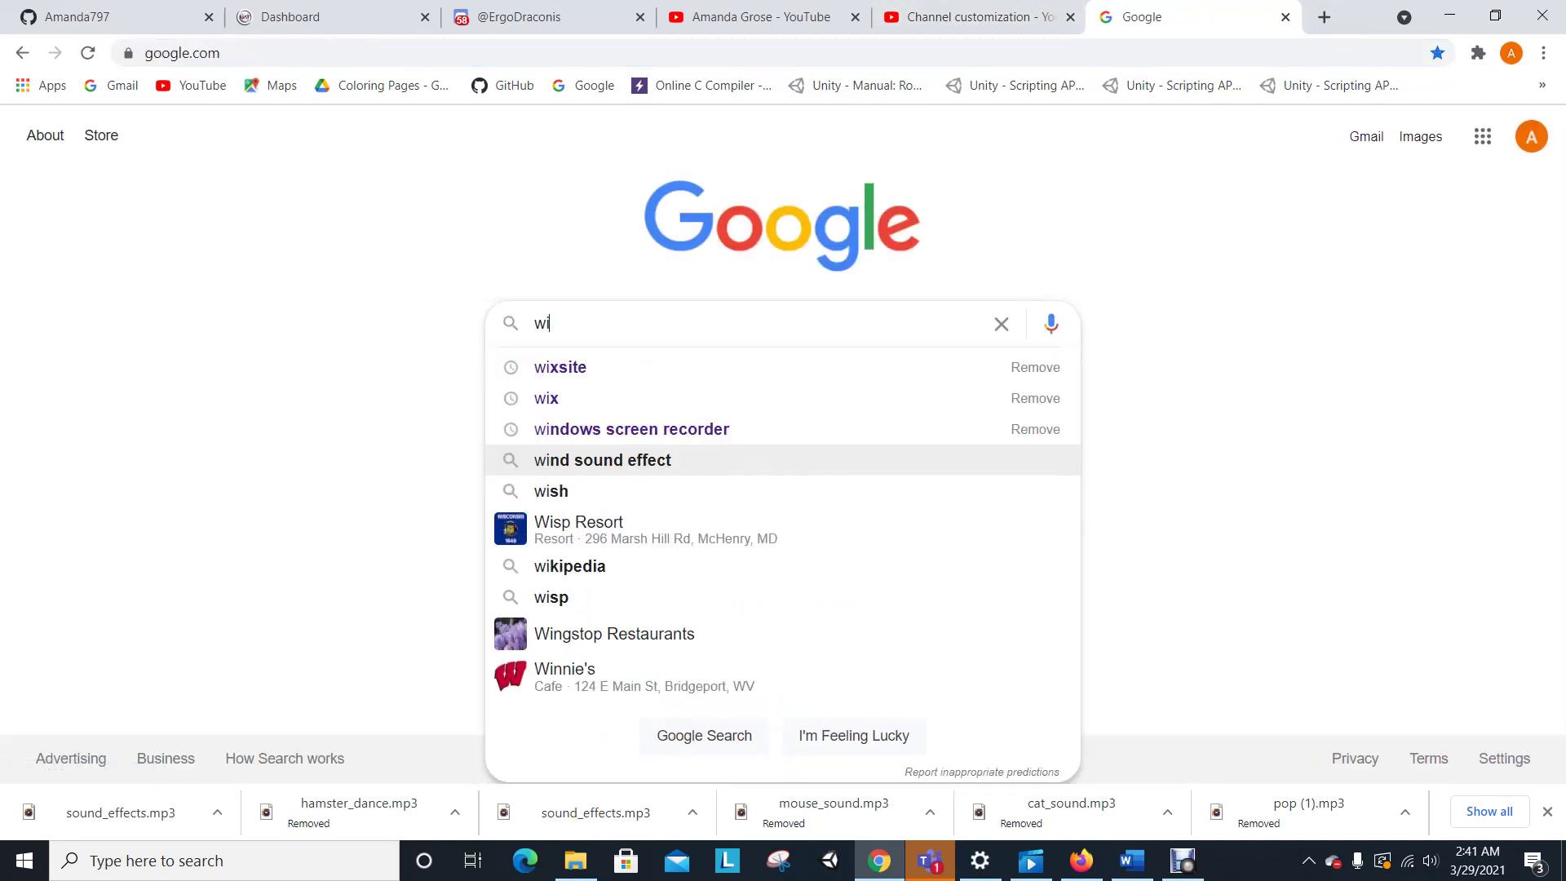
pyautogui.press('Up')
pyautogui.press('Up')
pyautogui.press('Up')
pyautogui.press('Return')
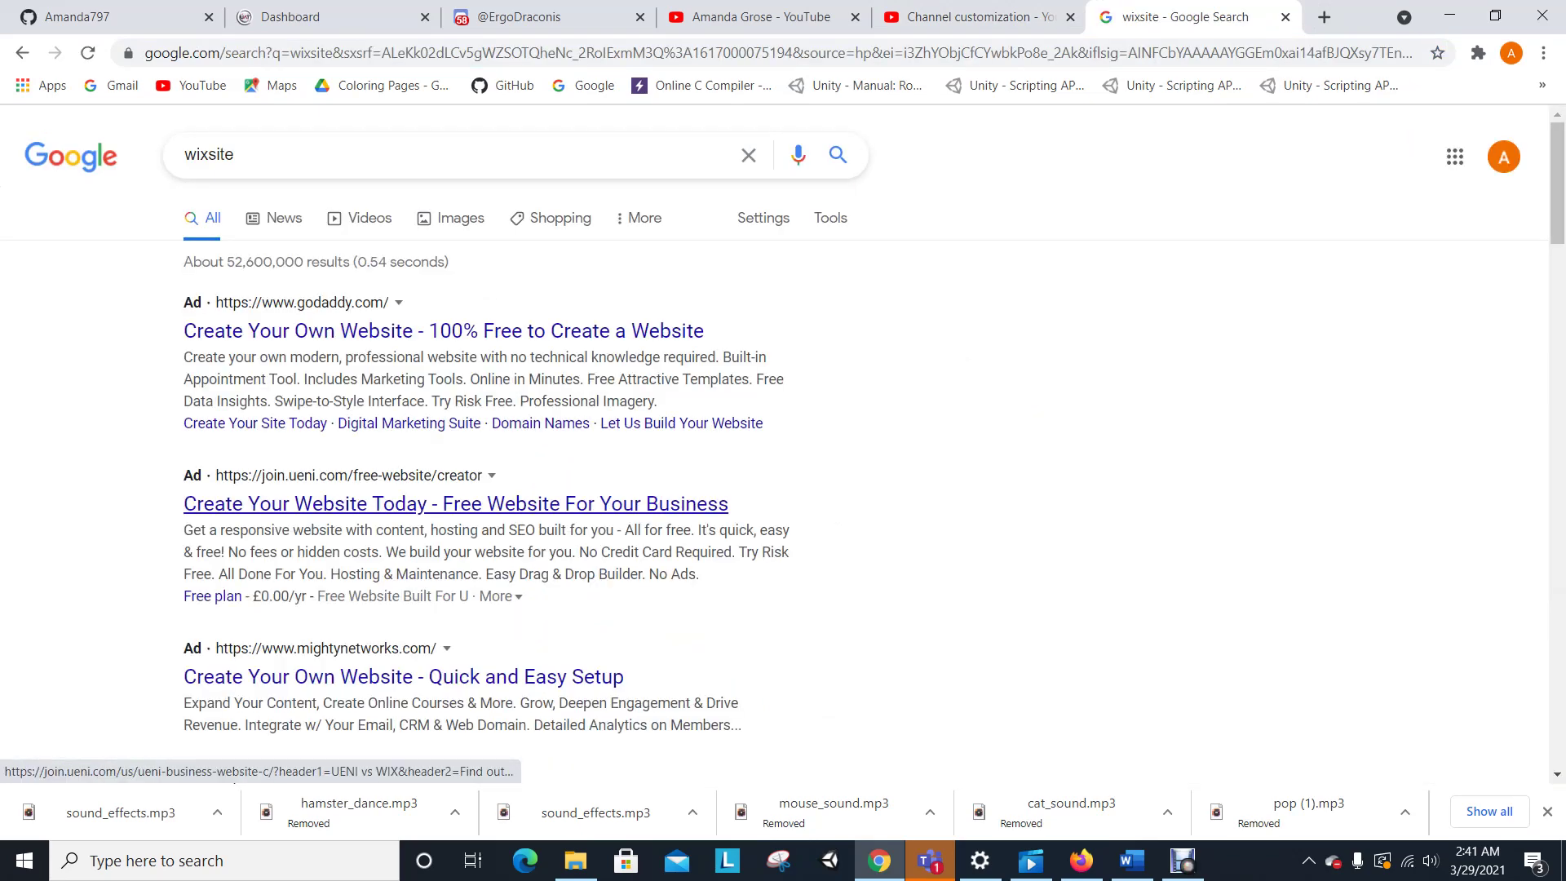
pyautogui.scroll(-6, 367, 538)
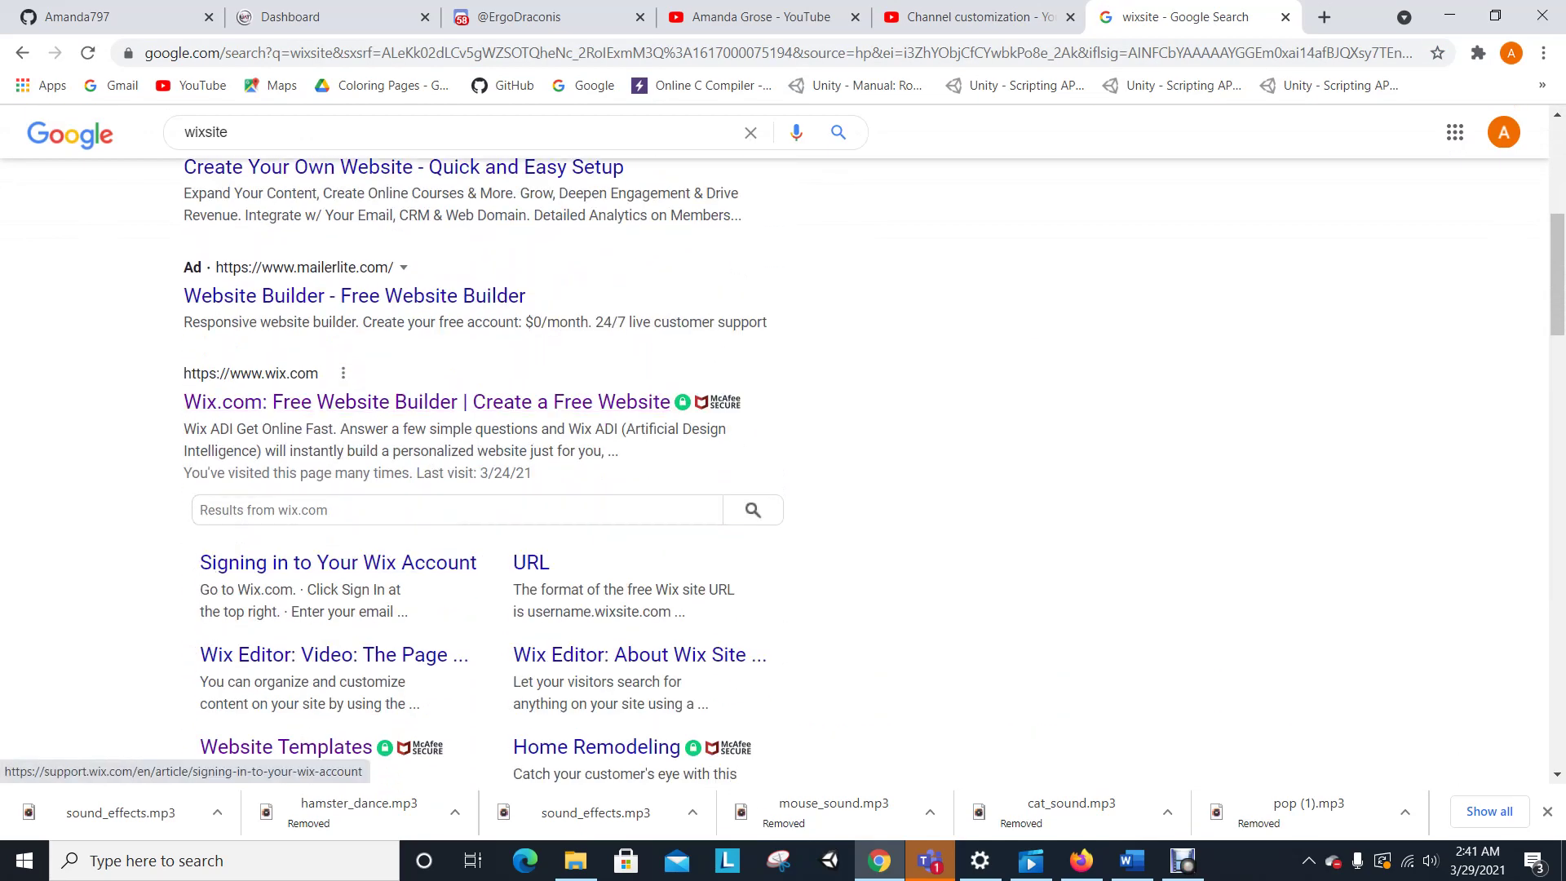
pyautogui.click(368, 401)
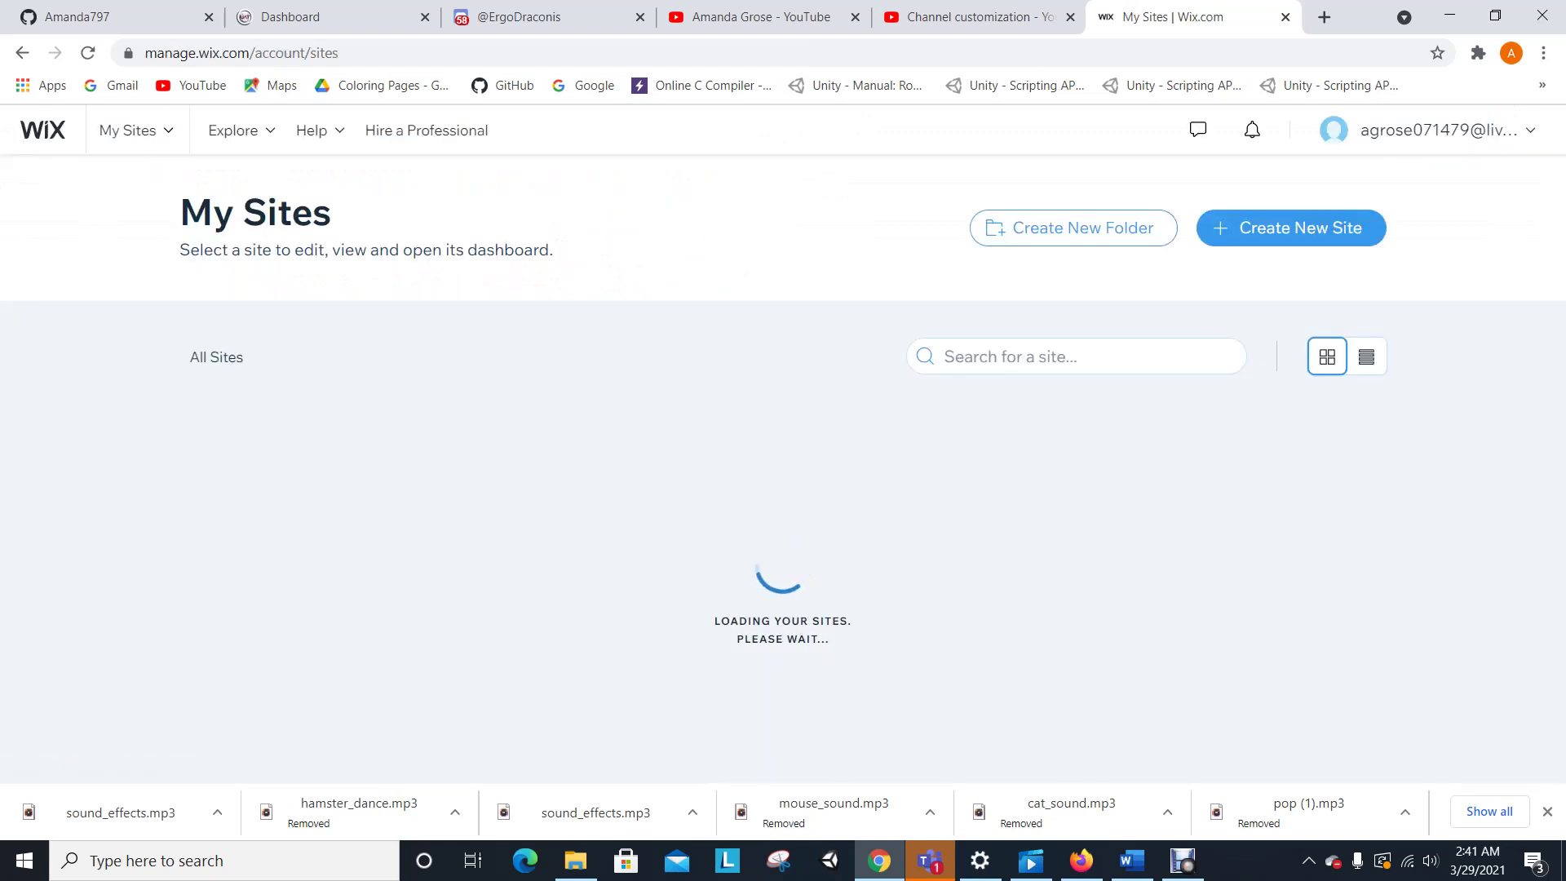
# Open the Game Programming site's dashboard and choose Edit Site from its Site Actions.
pyautogui.scroll(-4, 783, 489)
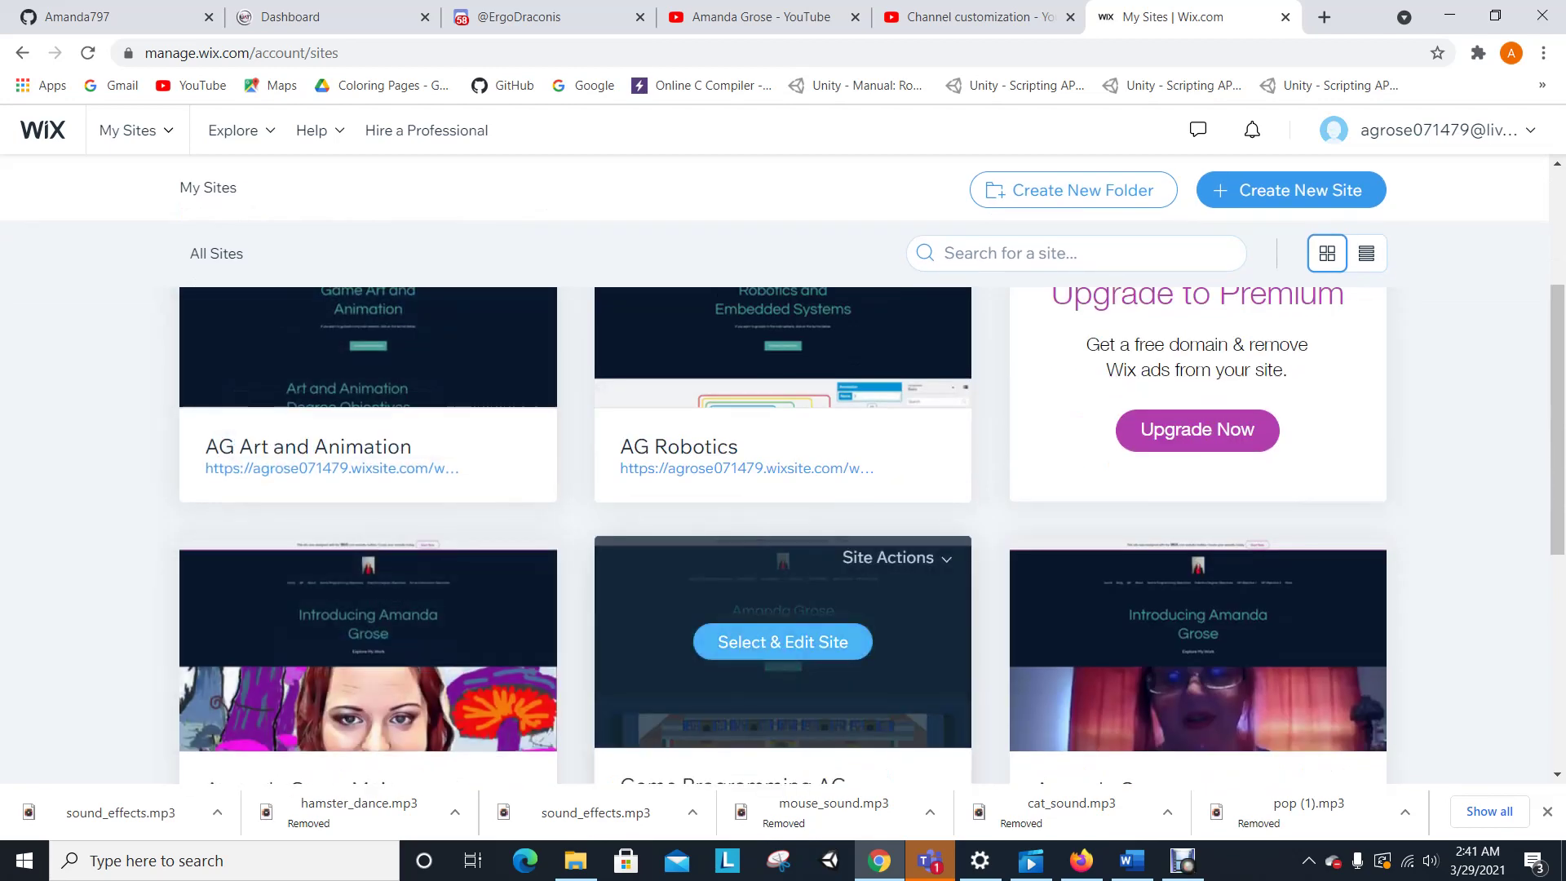
pyautogui.click(783, 642)
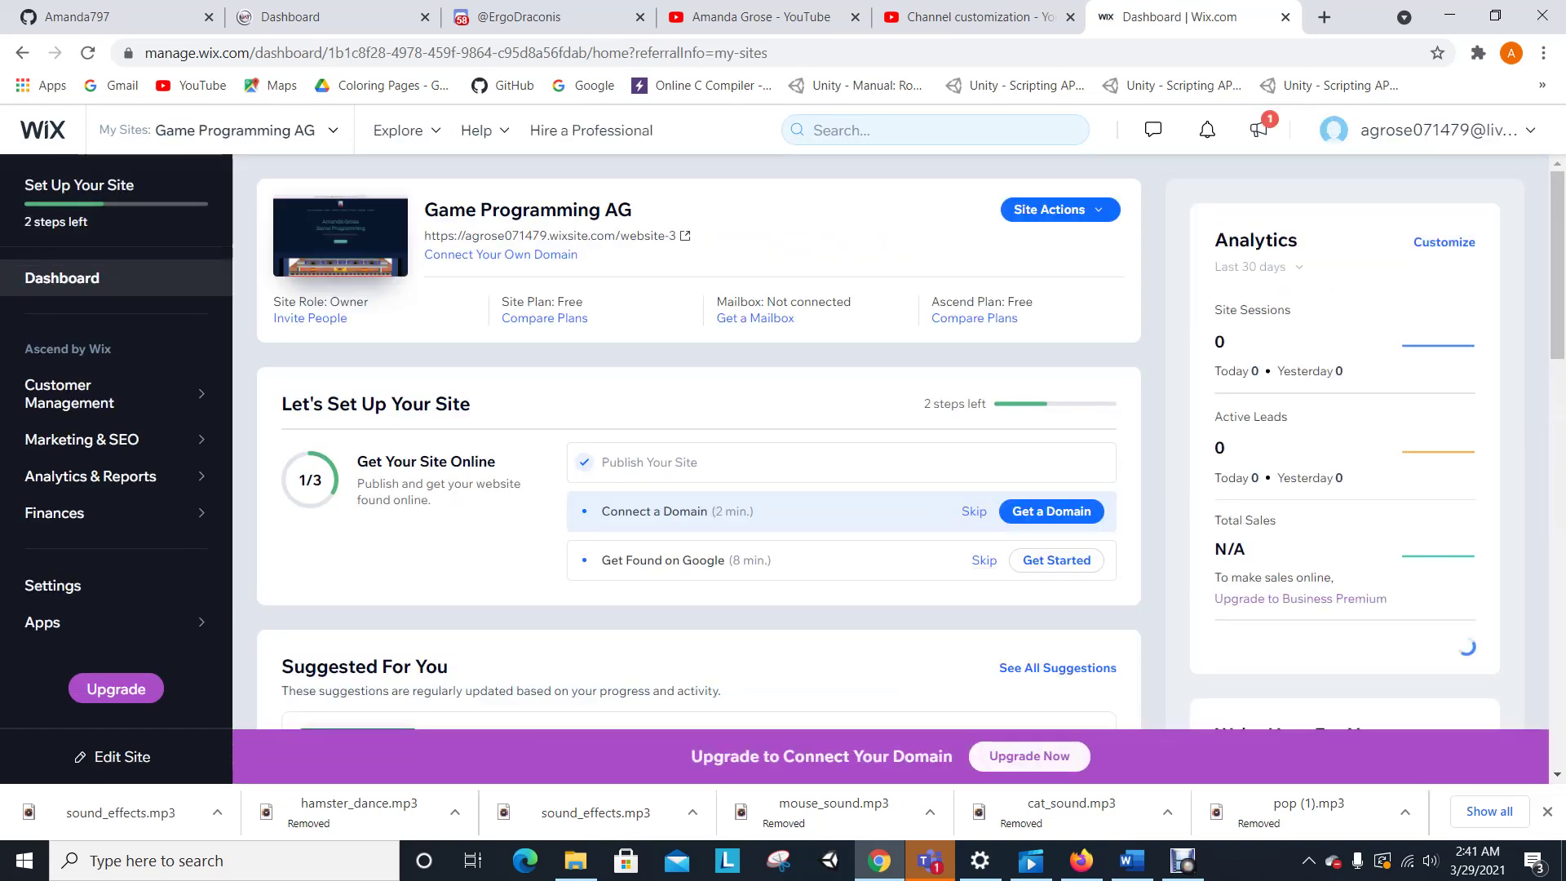
pyautogui.click(1049, 210)
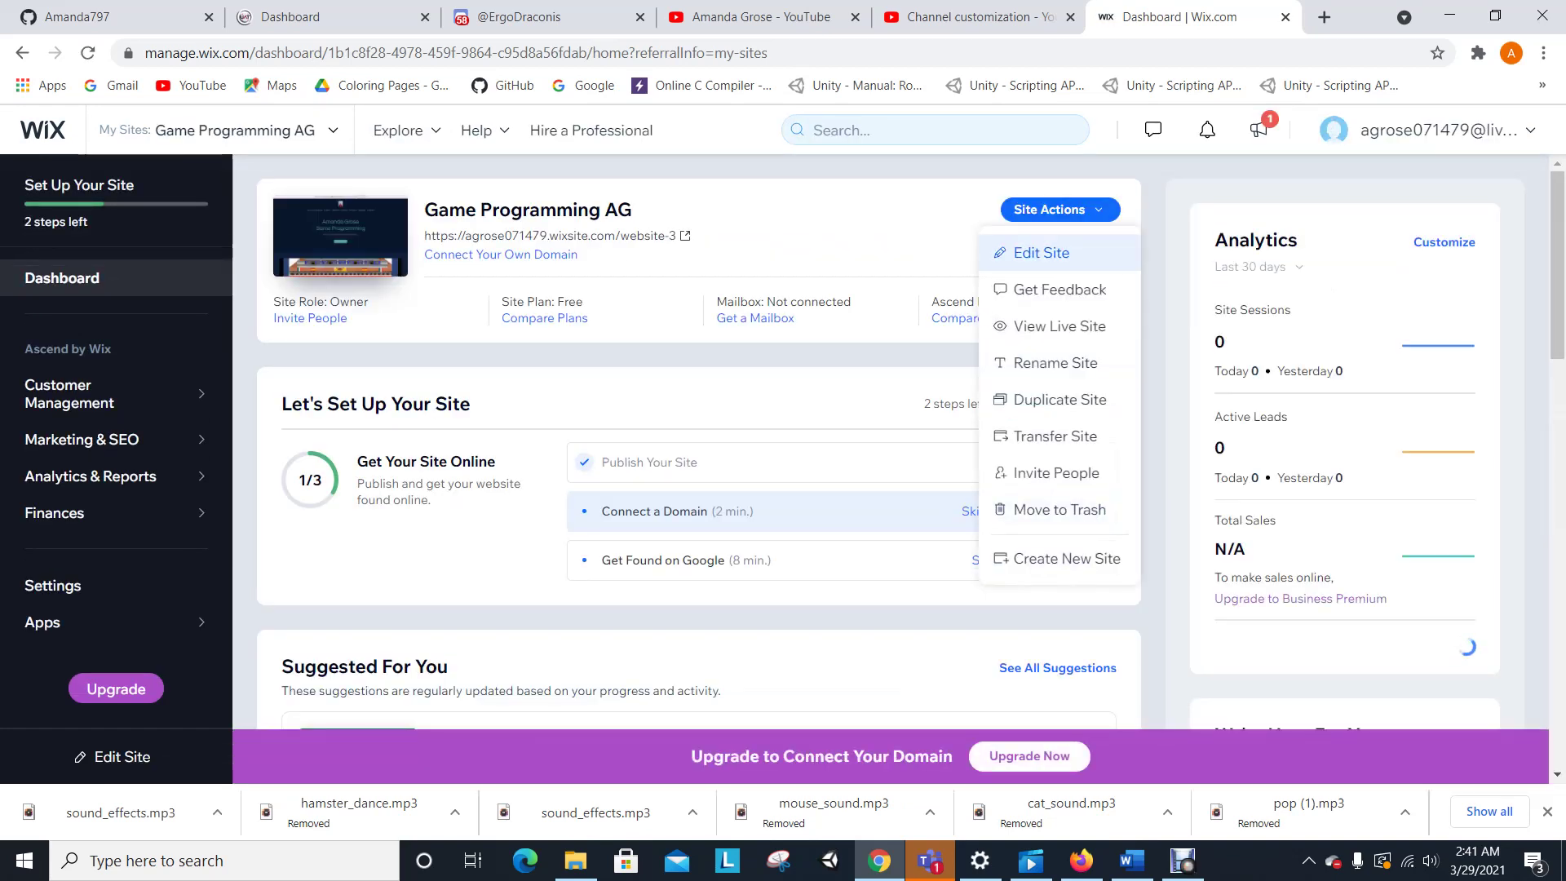
pyautogui.click(1042, 253)
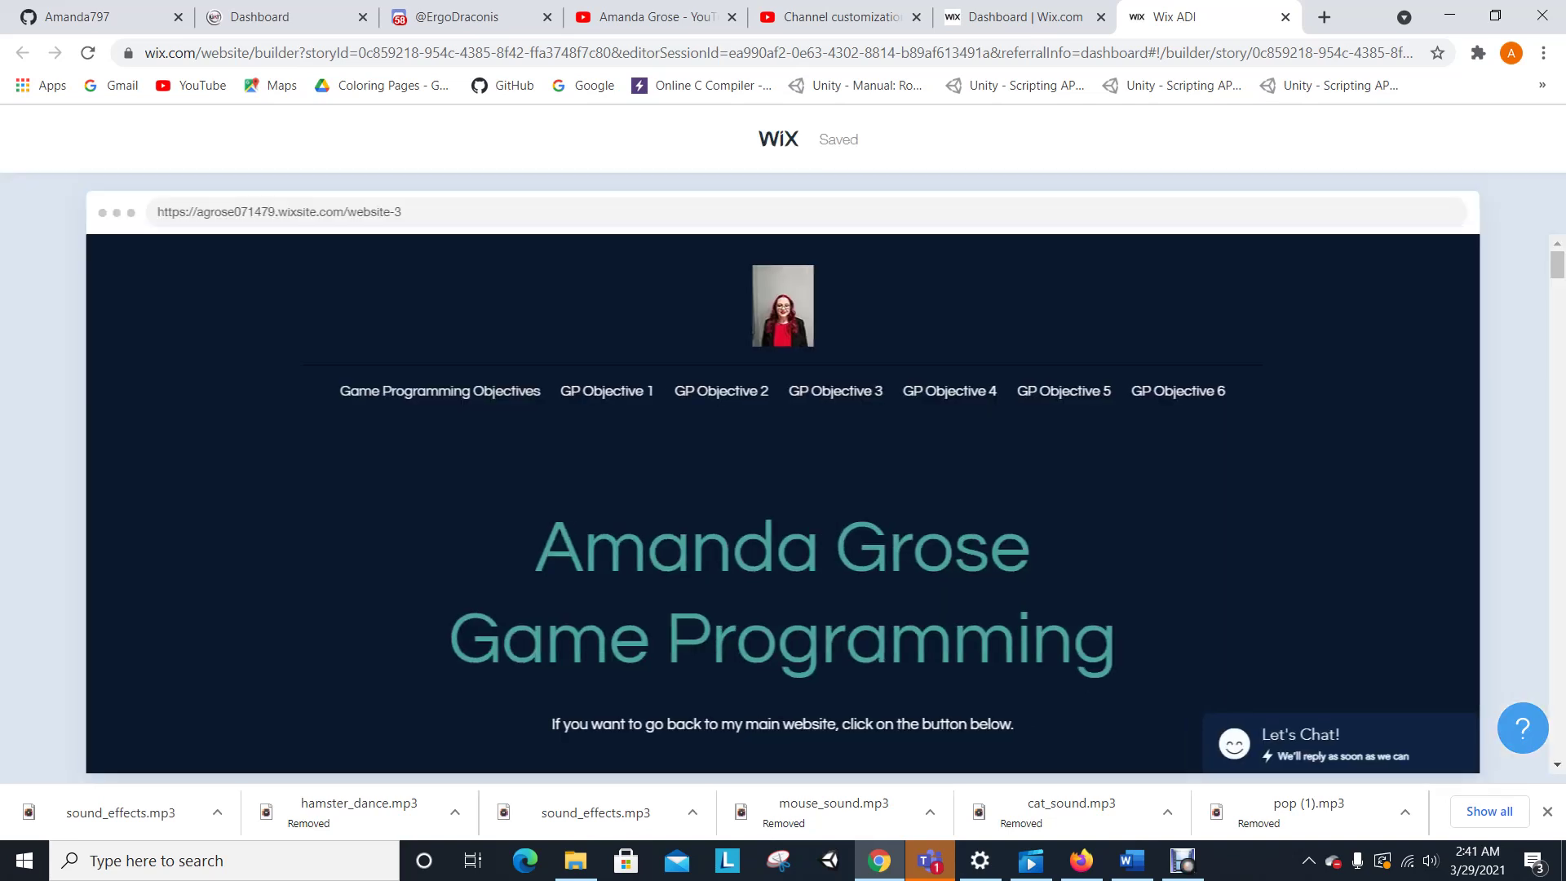
# Scroll through the home page in the builder and select its header section.
pyautogui.scroll(-9, 783, 504)
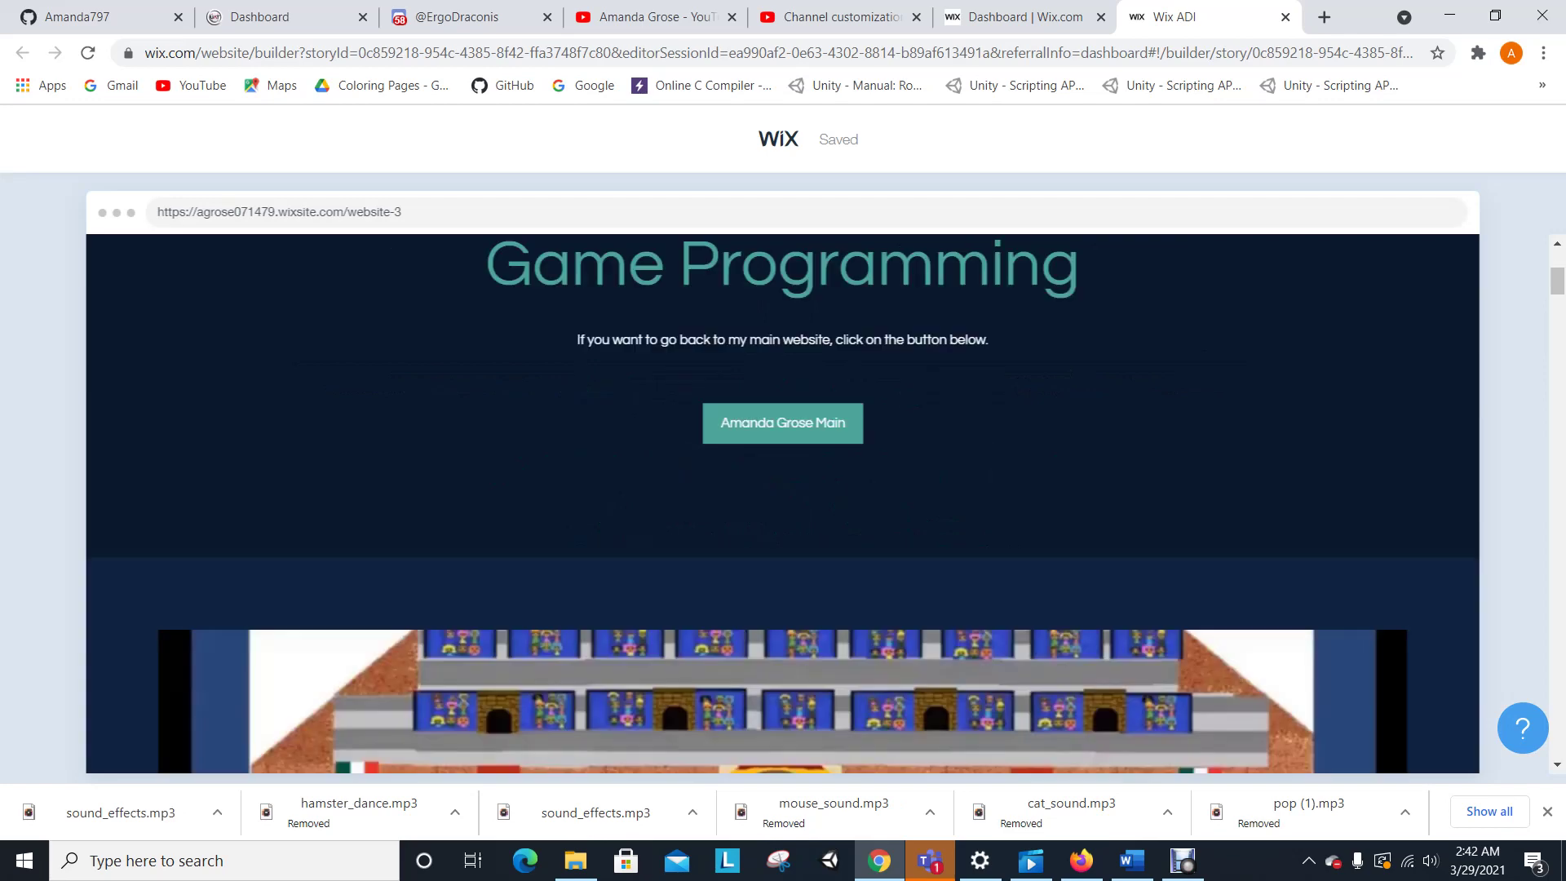
pyautogui.scroll(4, 784, 503)
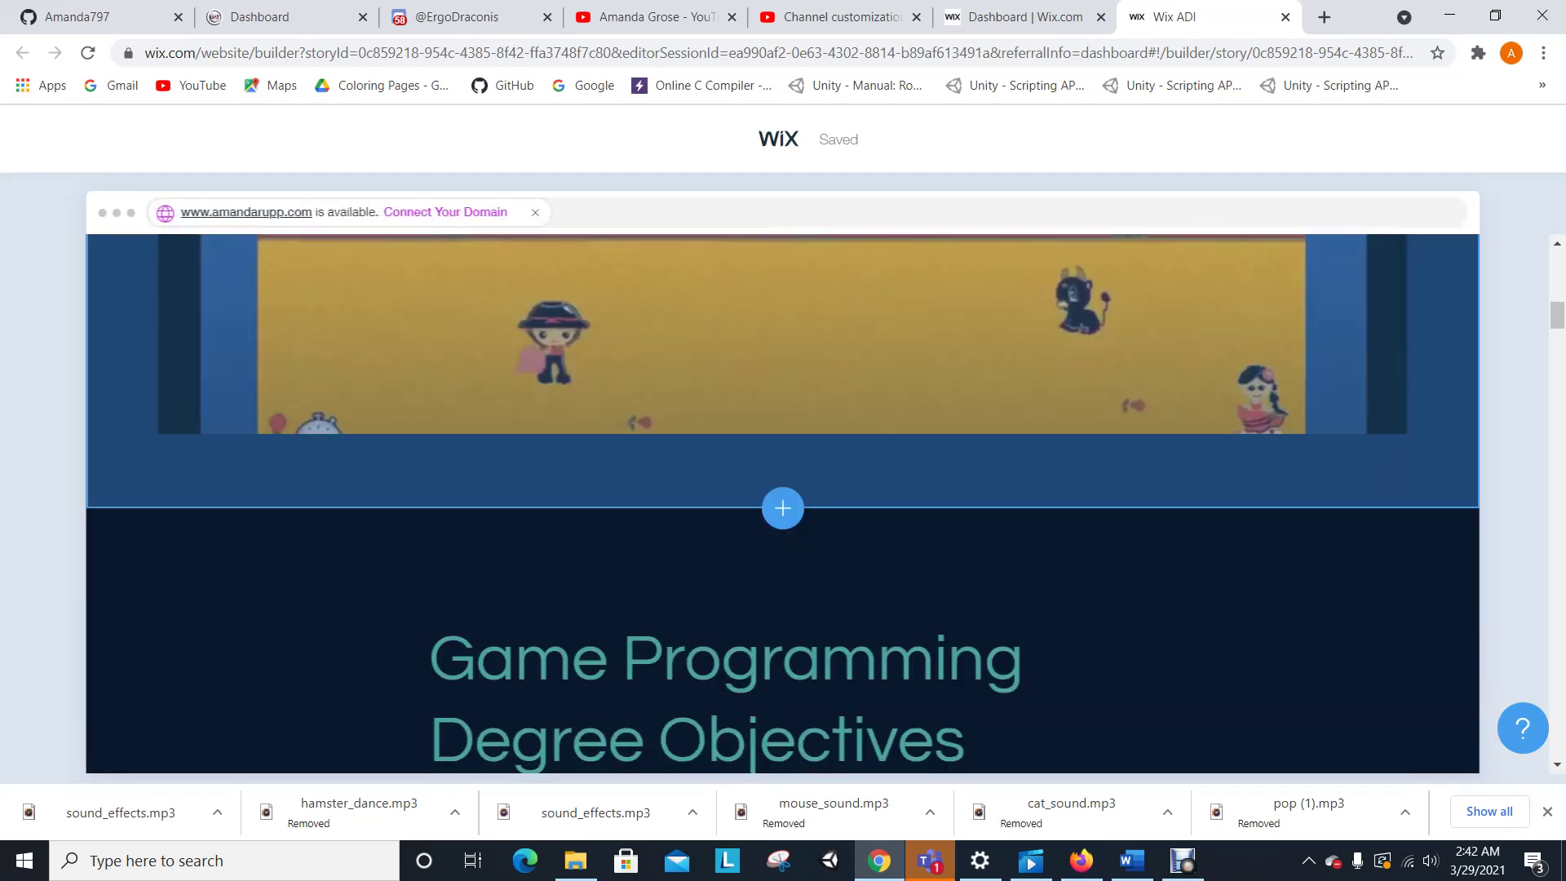
pyautogui.scroll(-20, 784, 504)
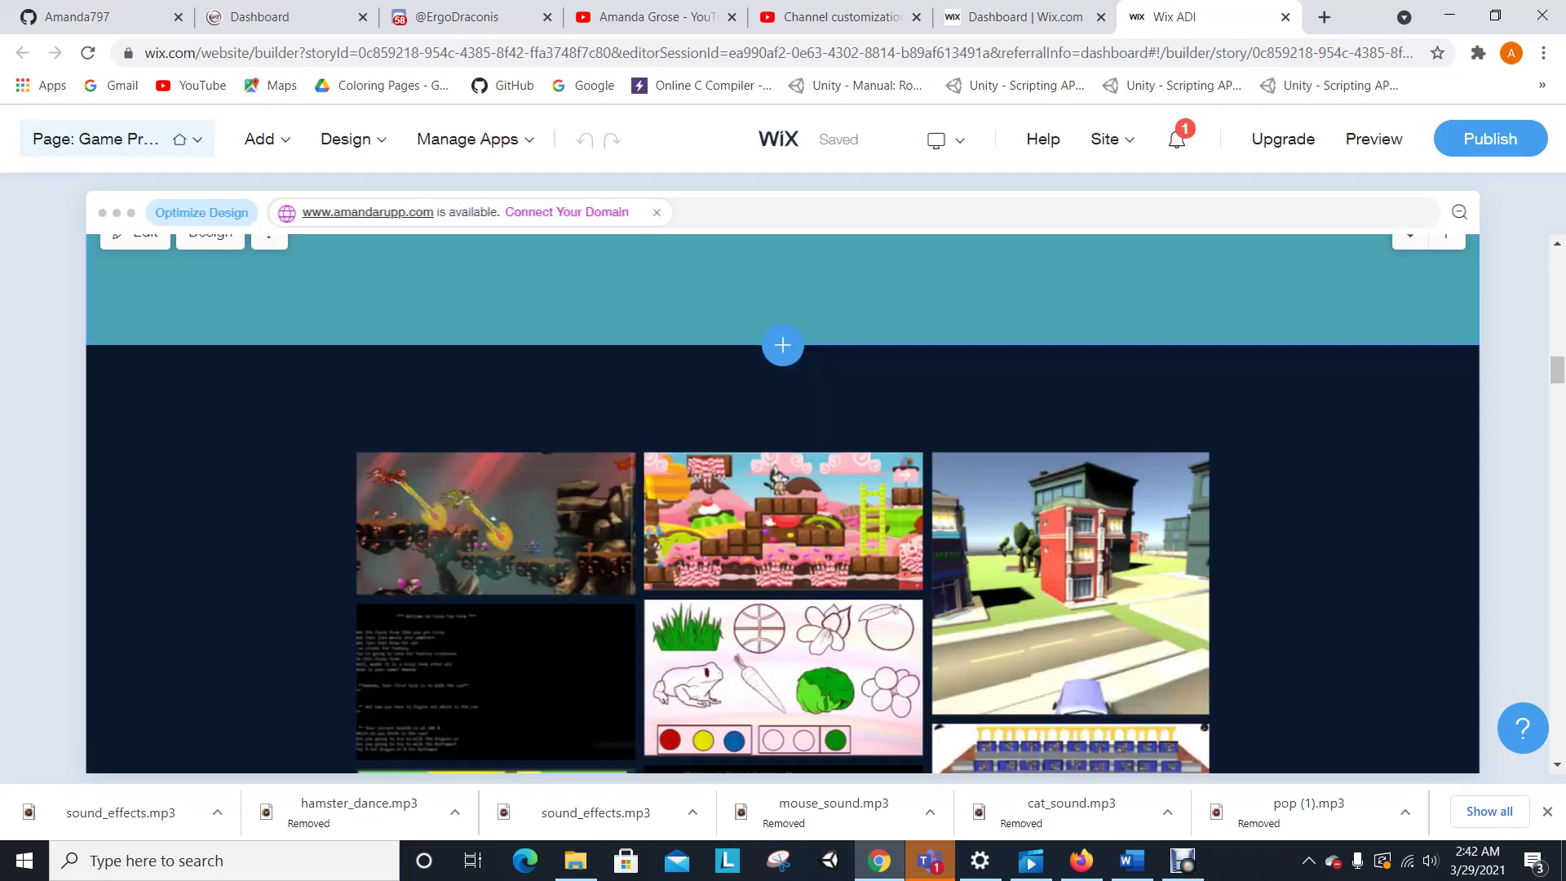
pyautogui.scroll(3, 783, 503)
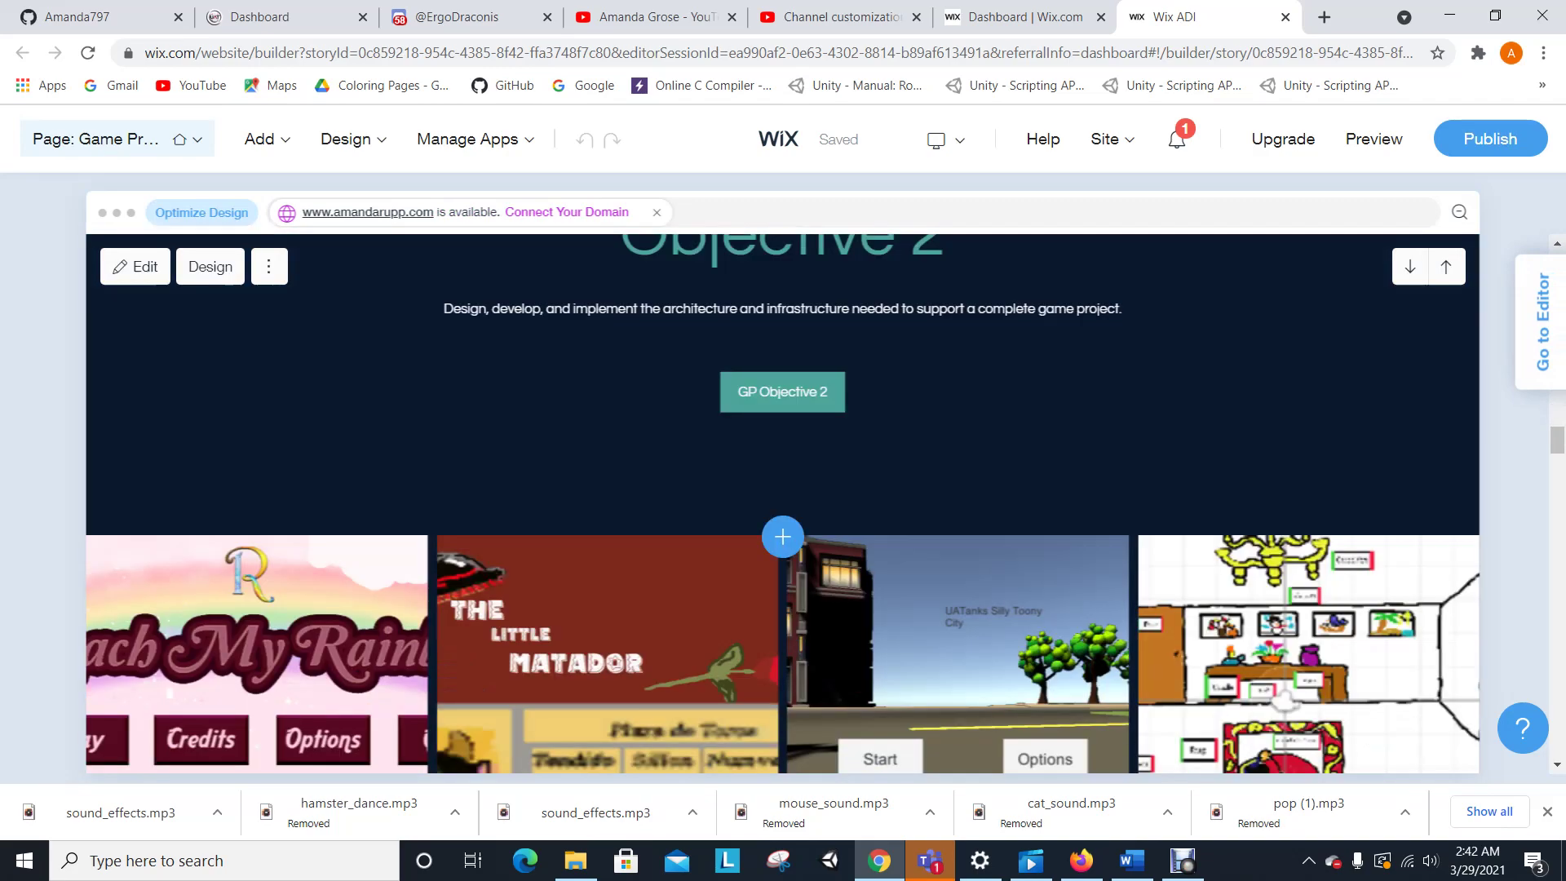
pyautogui.scroll(10, 783, 489)
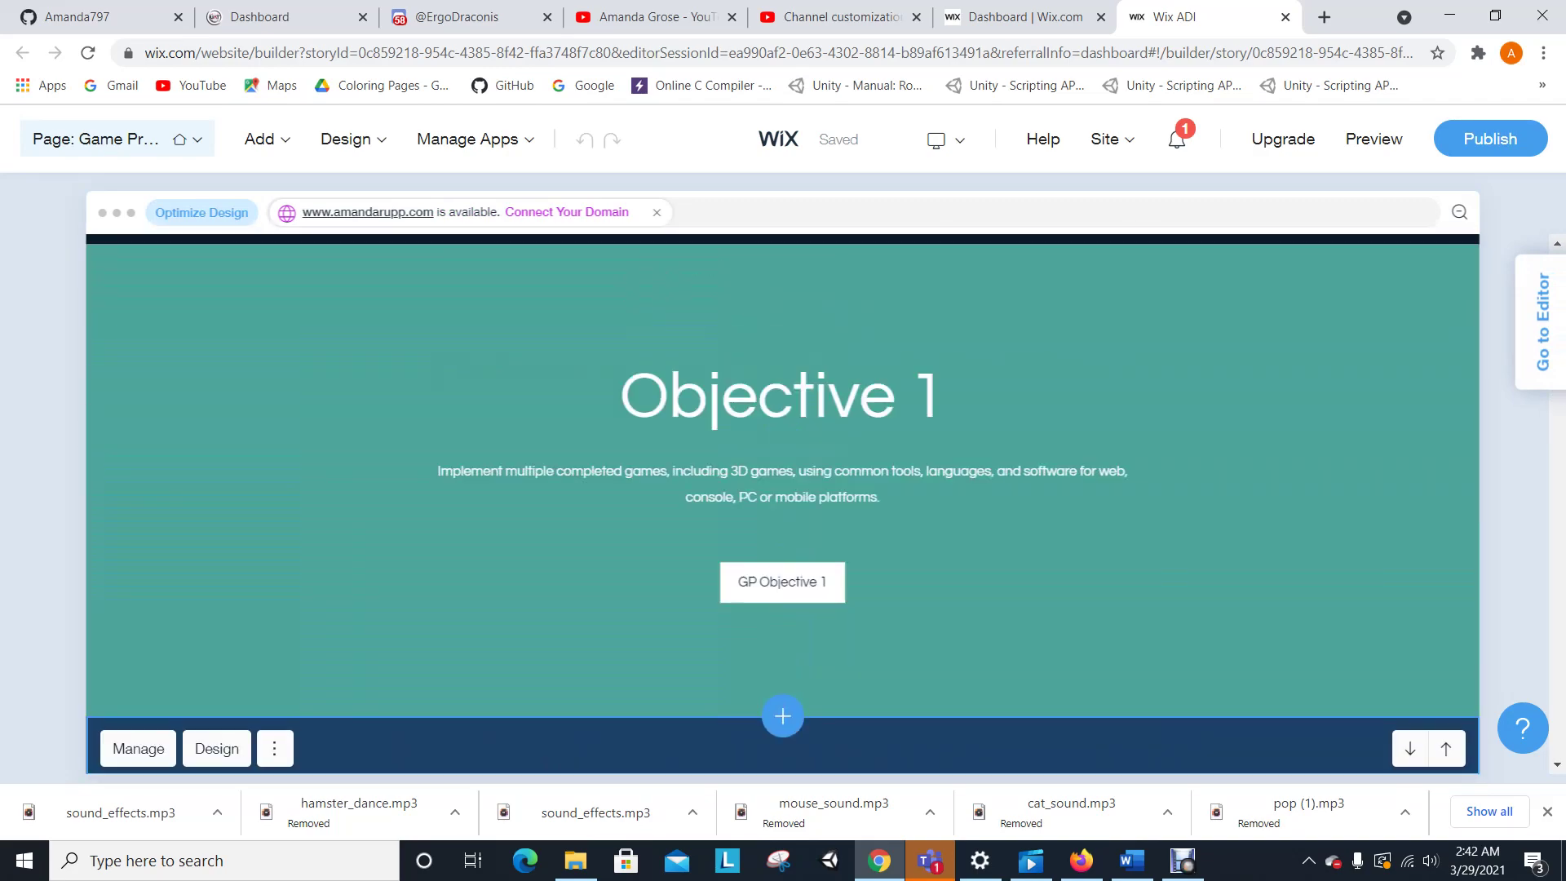
pyautogui.scroll(5, 784, 489)
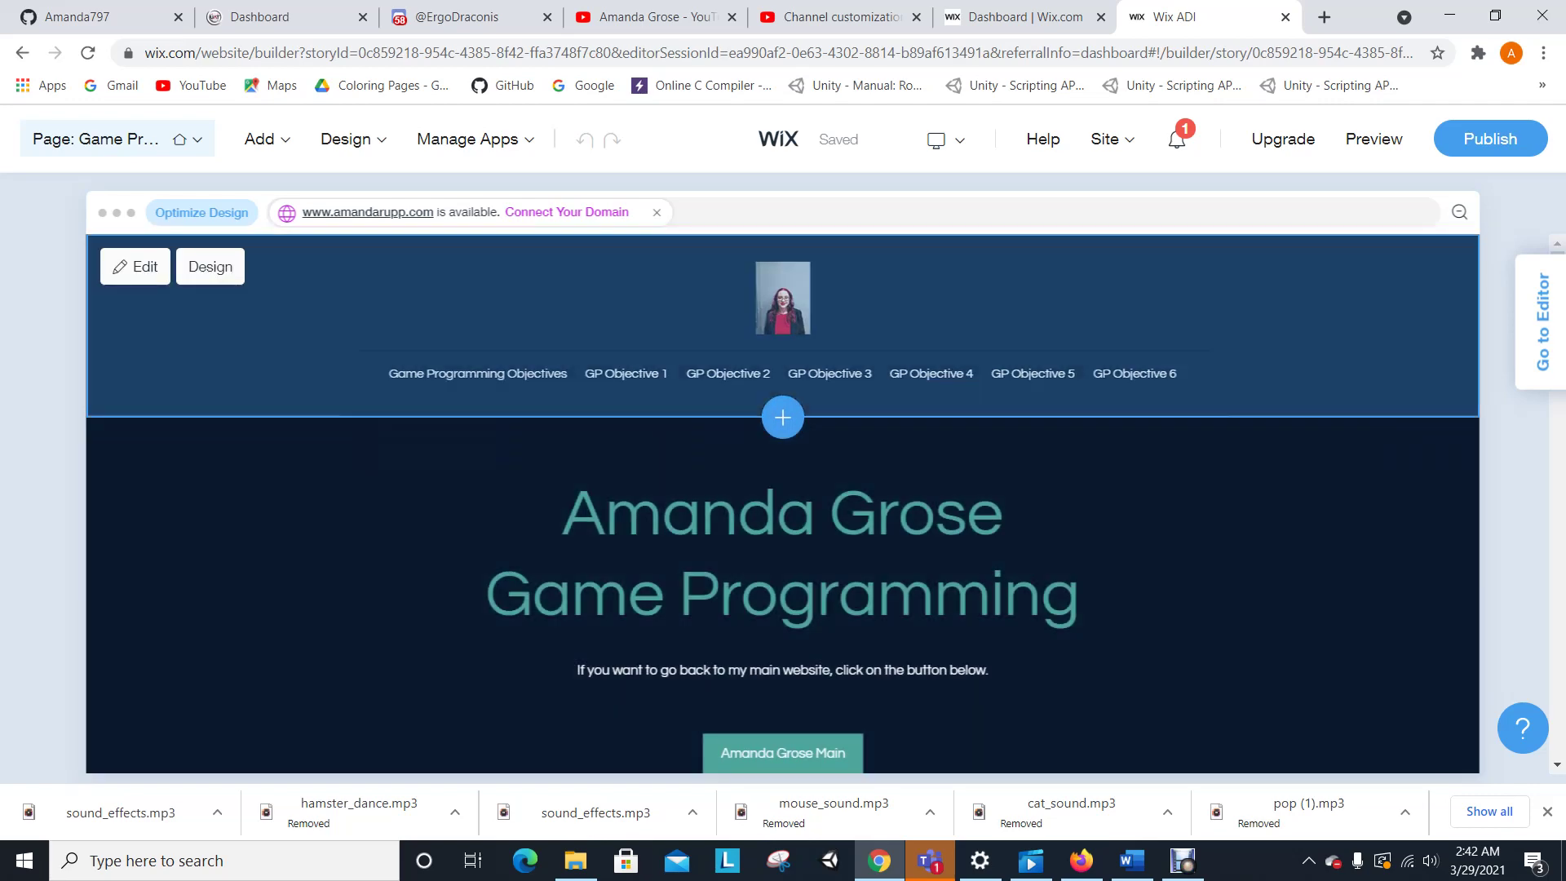
pyautogui.click(135, 267)
# Switch to the GP Objective 1 page and scroll to the teal Mansion Mysteriosa button section.
pyautogui.click(292, 477)
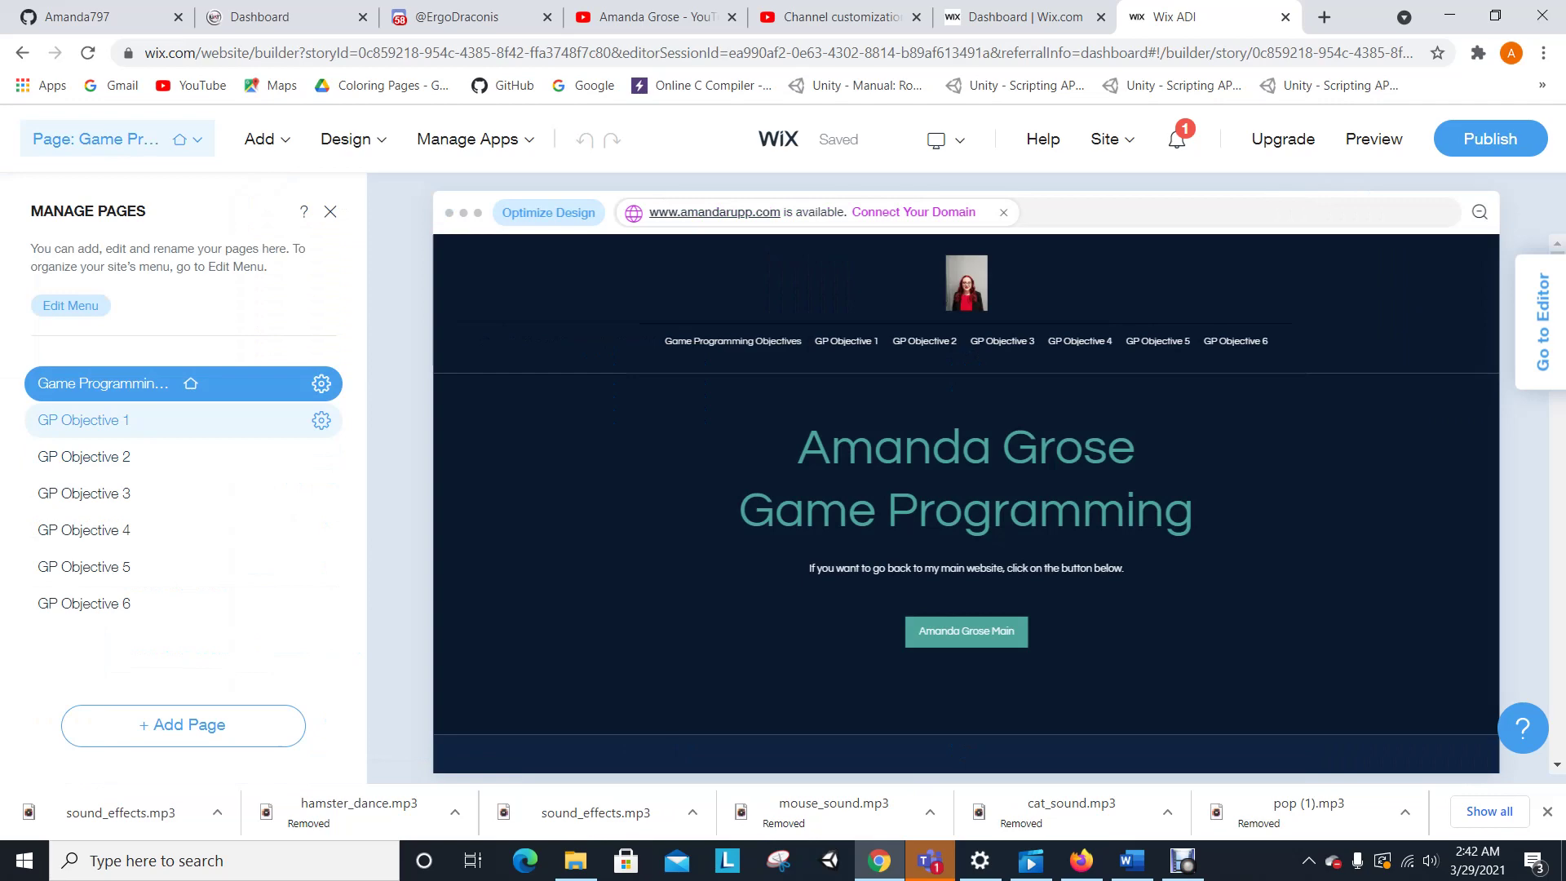
pyautogui.click(82, 419)
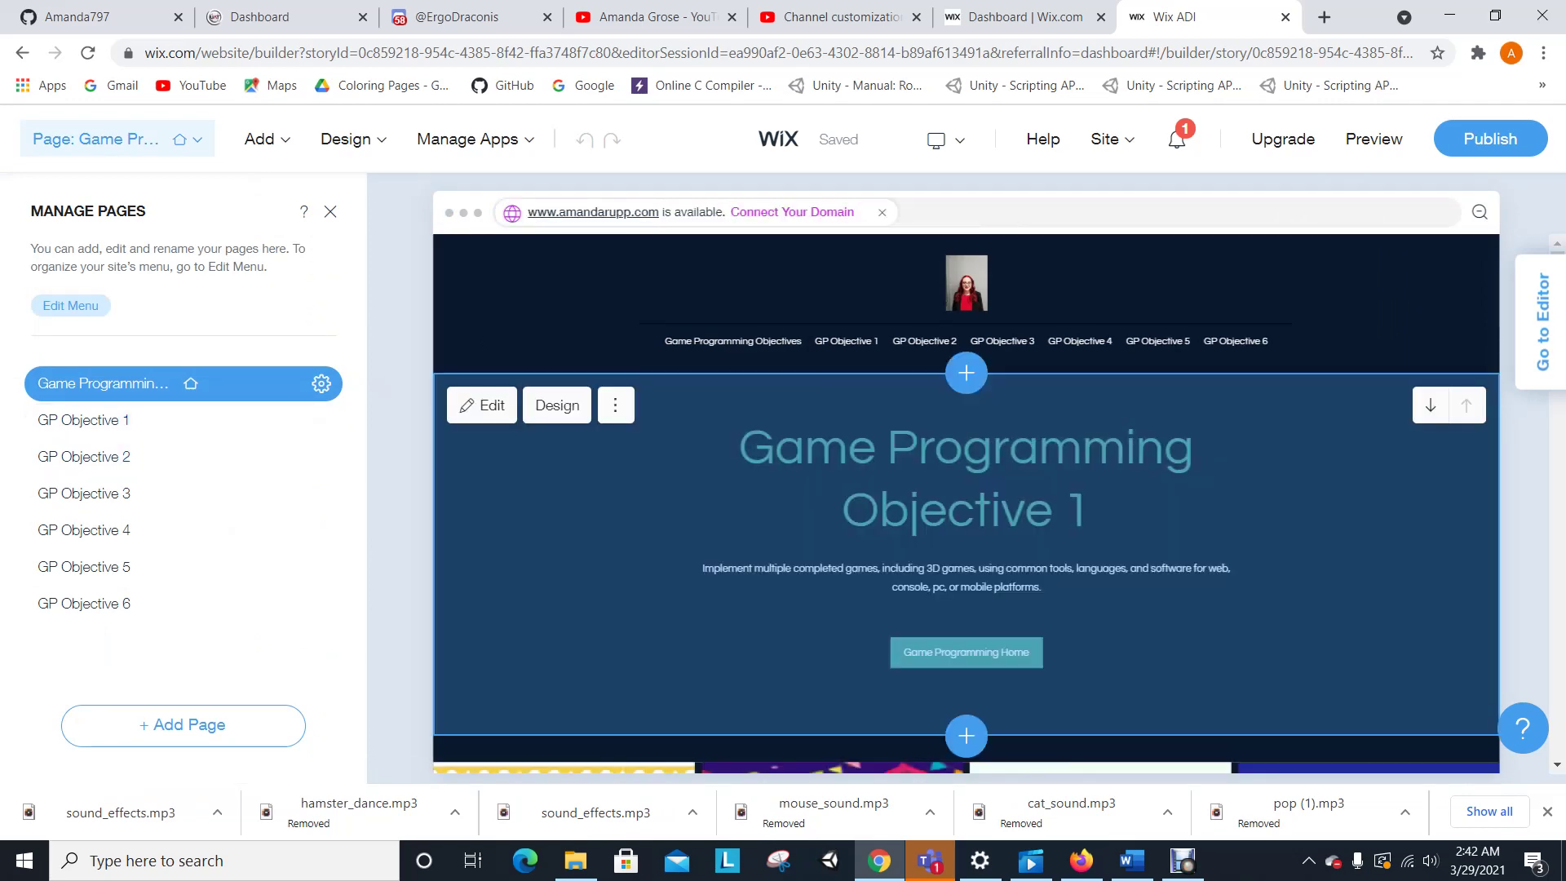
pyautogui.scroll(-10, 967, 489)
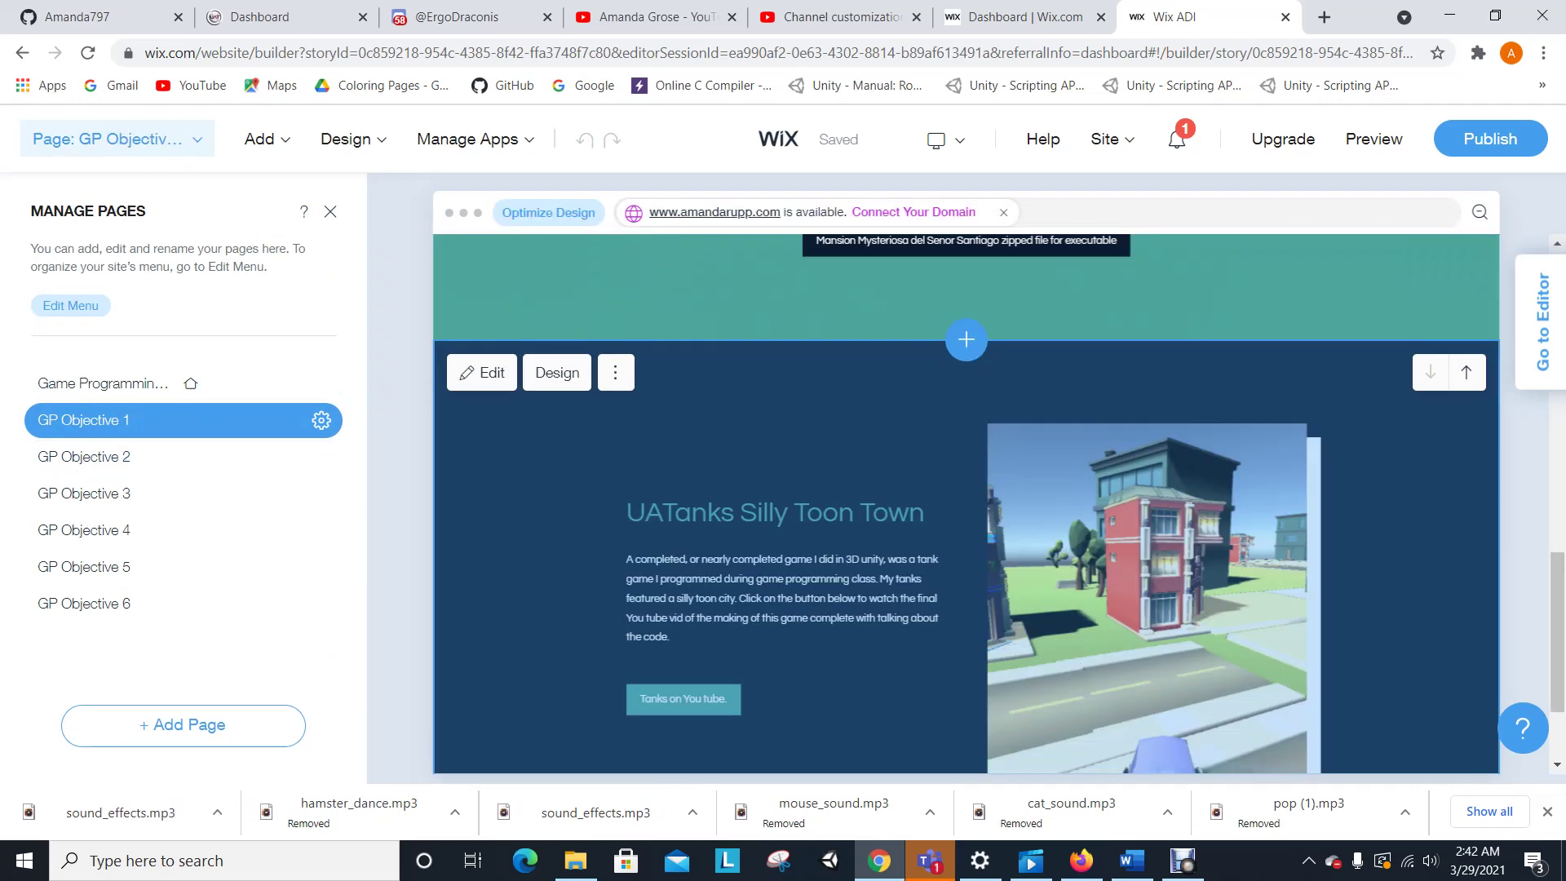
pyautogui.scroll(-2, 966, 503)
pyautogui.scroll(4, 967, 503)
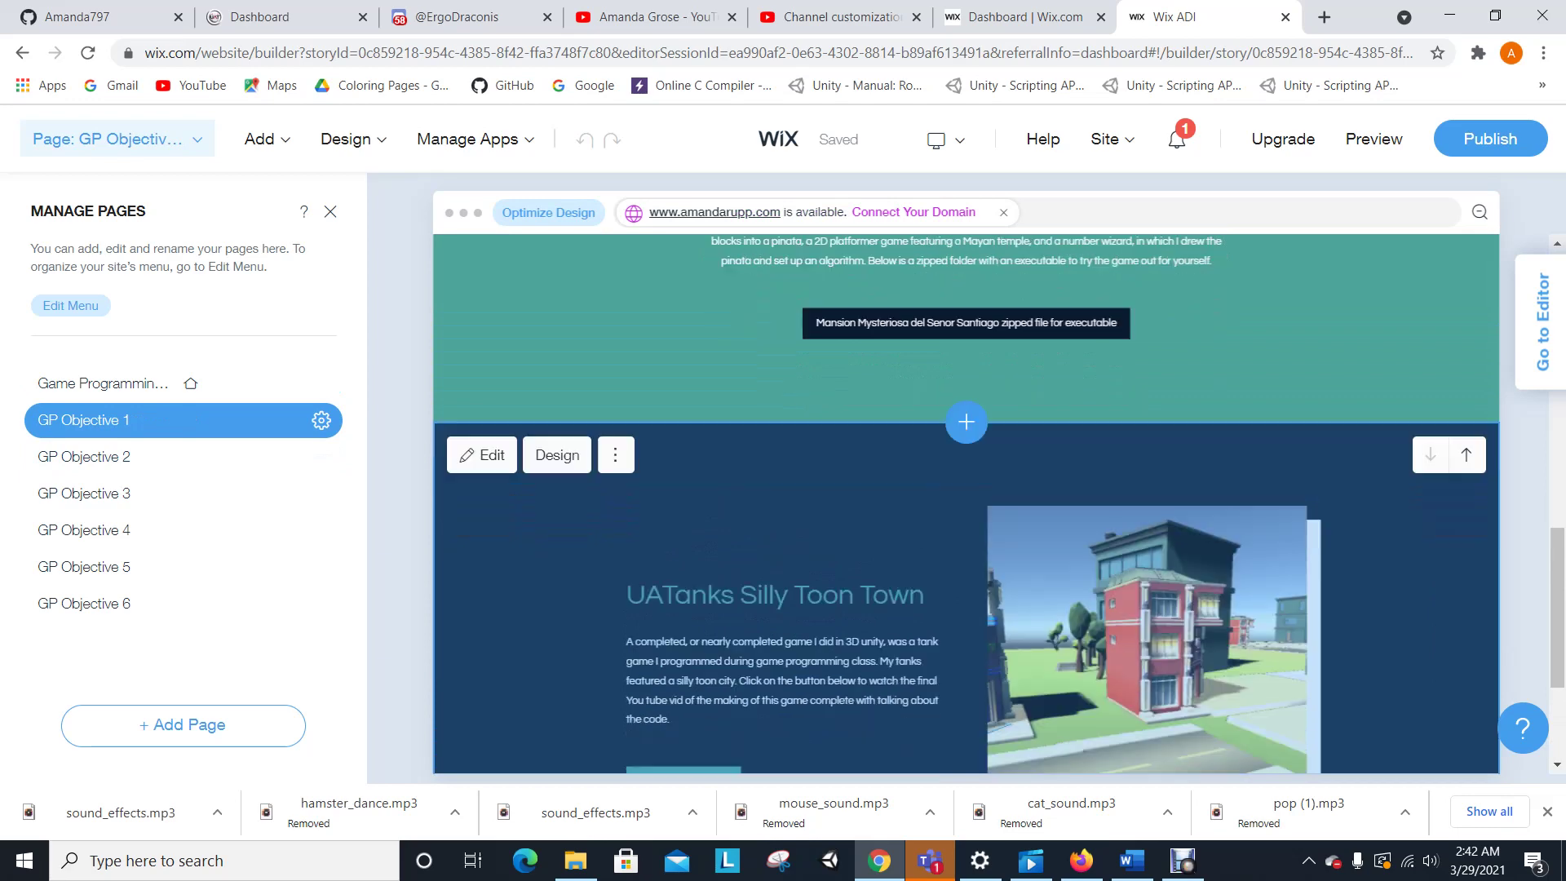
pyautogui.scroll(-4, 967, 503)
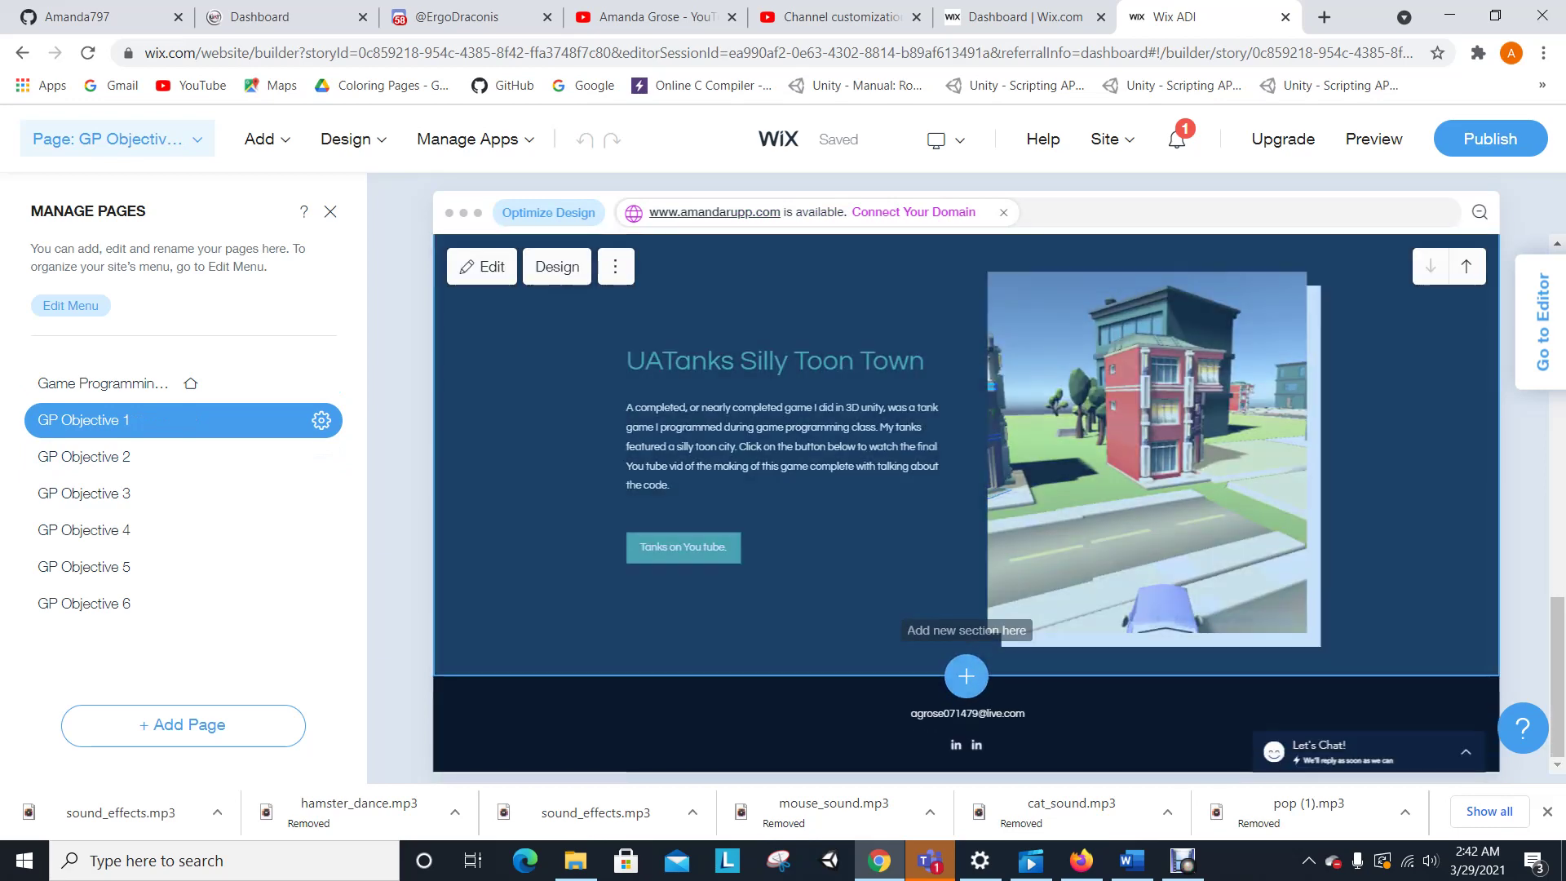
pyautogui.scroll(4, 967, 676)
pyautogui.scroll(2, 967, 503)
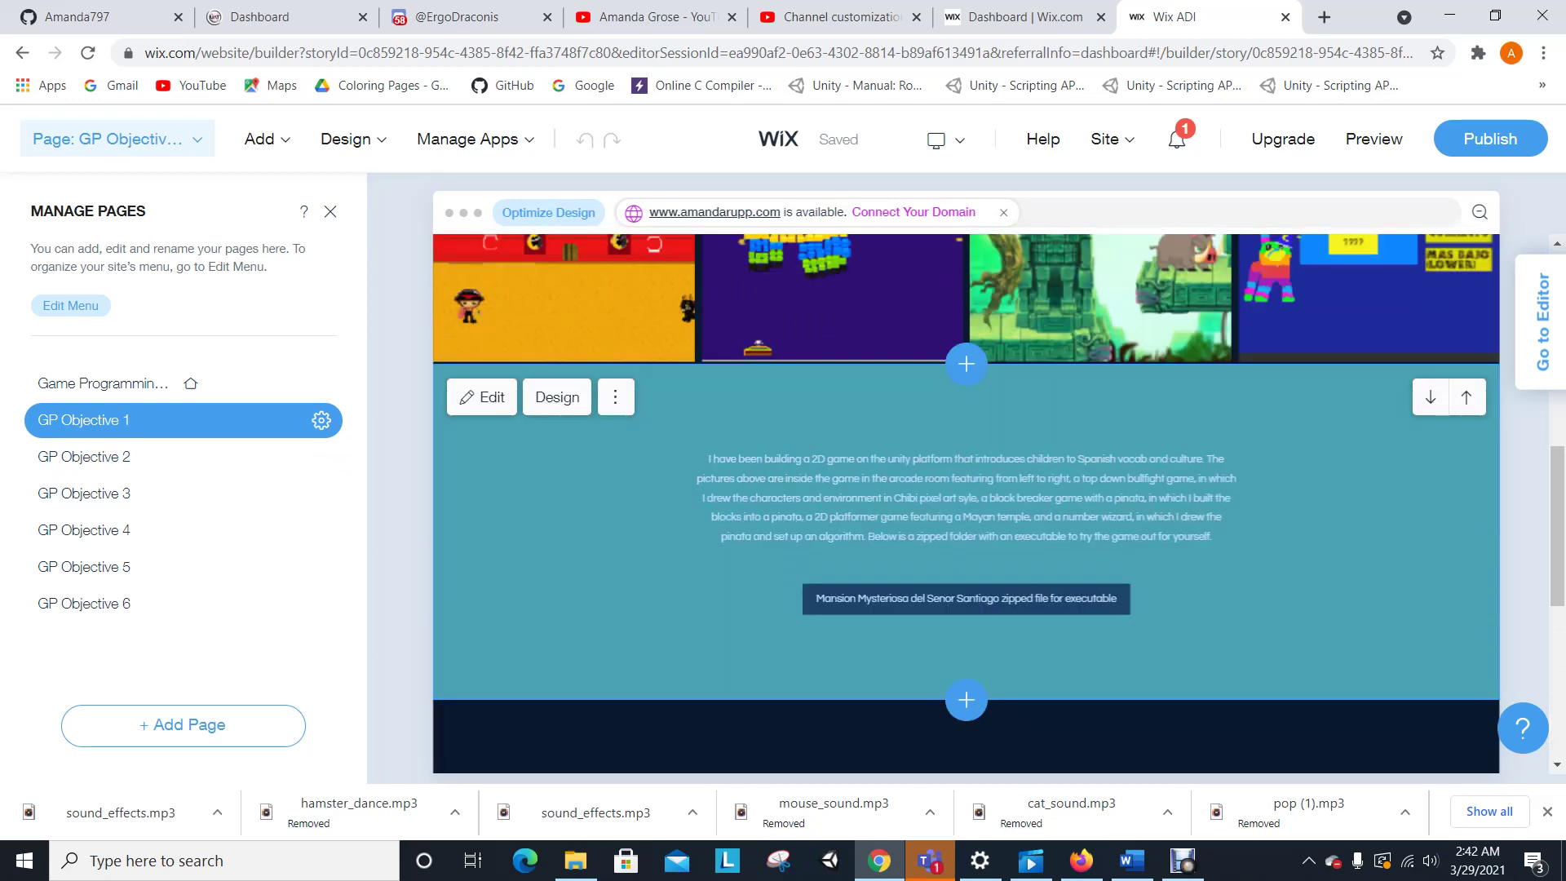
pyautogui.scroll(-3, 967, 502)
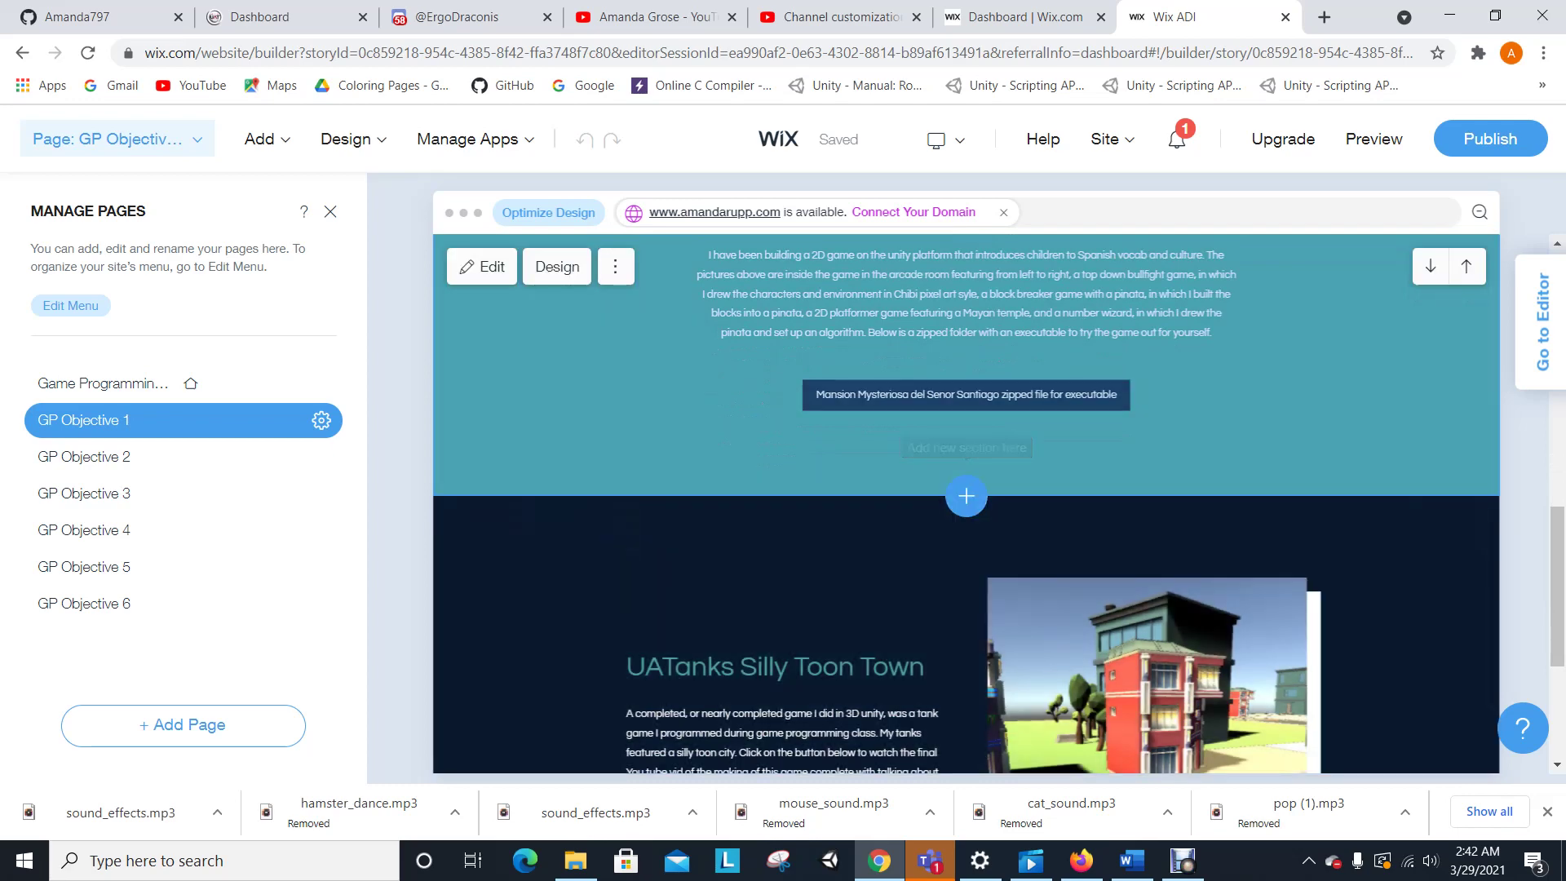
# Add a second button to the teal section labelled 'MouseWars zipped file for executable' and open its link settings.
pyautogui.click(967, 408)
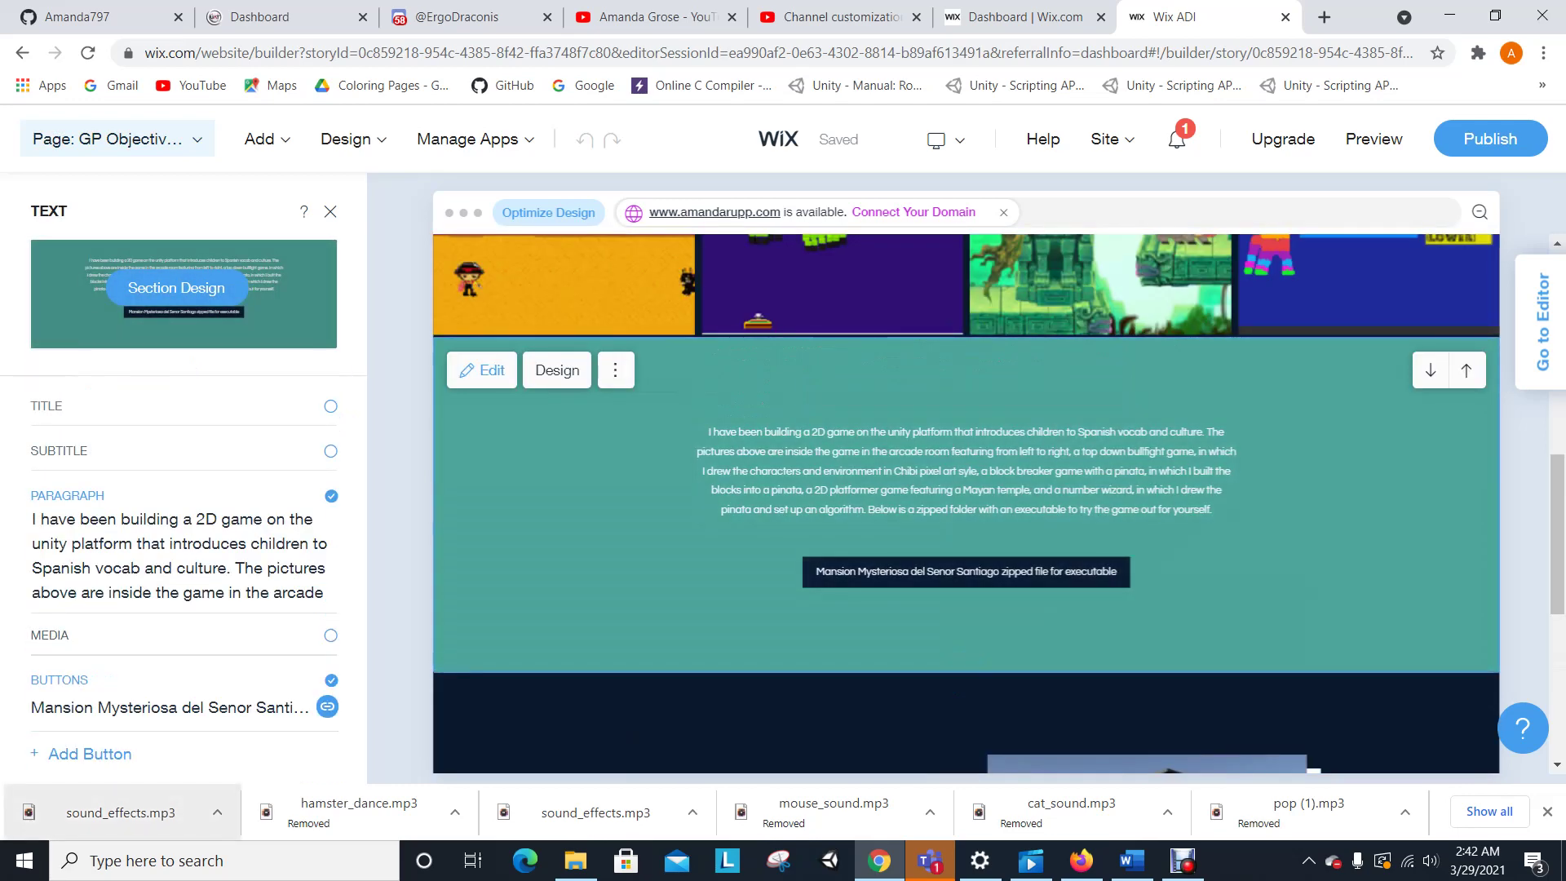
pyautogui.click(90, 754)
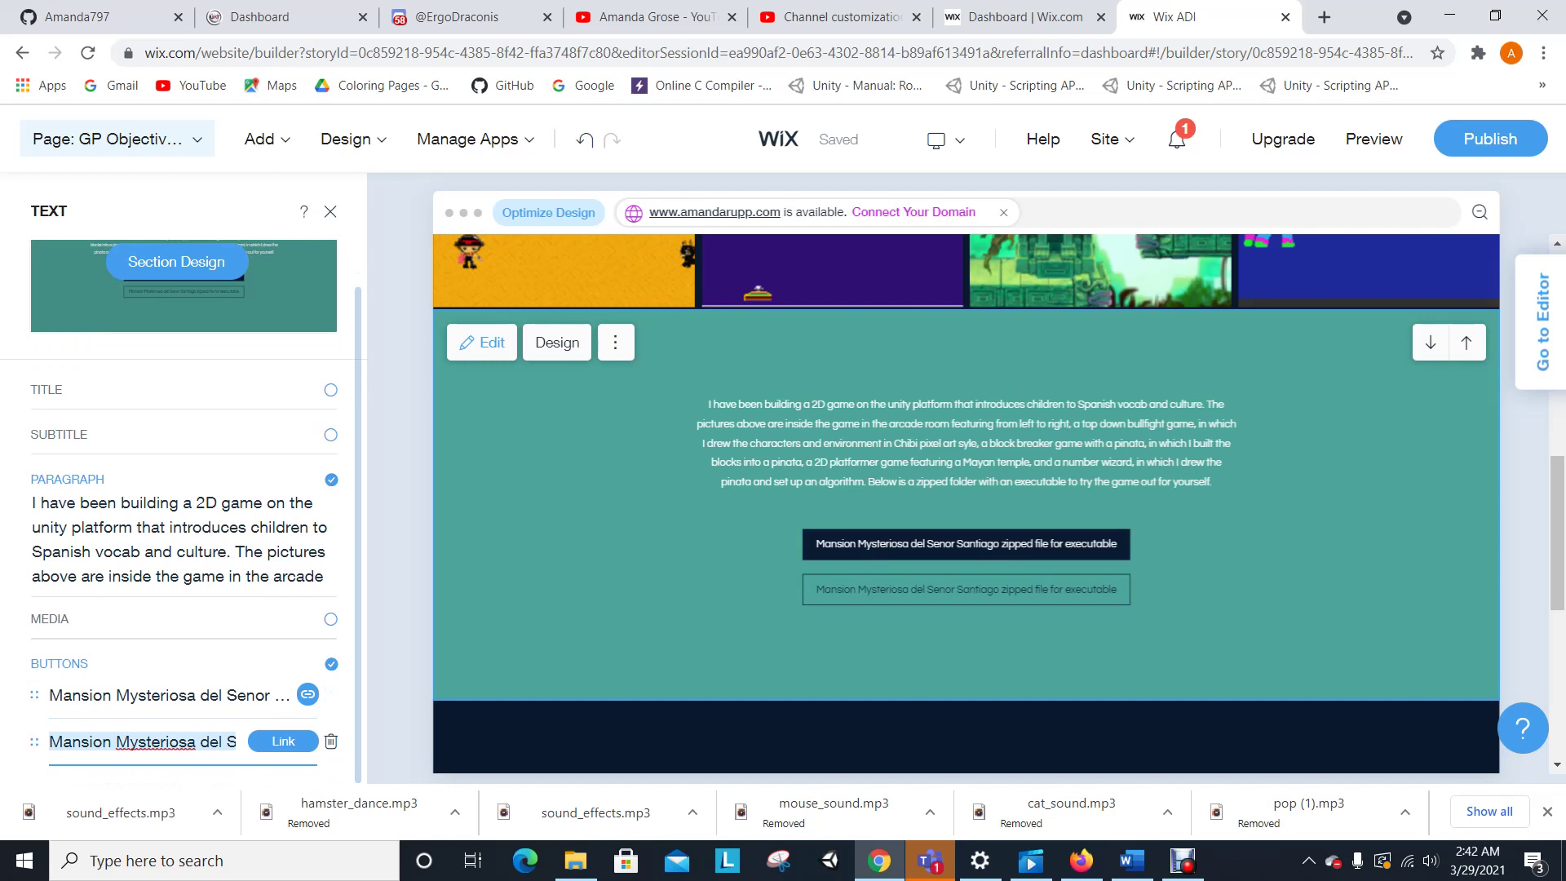
pyautogui.click(283, 741)
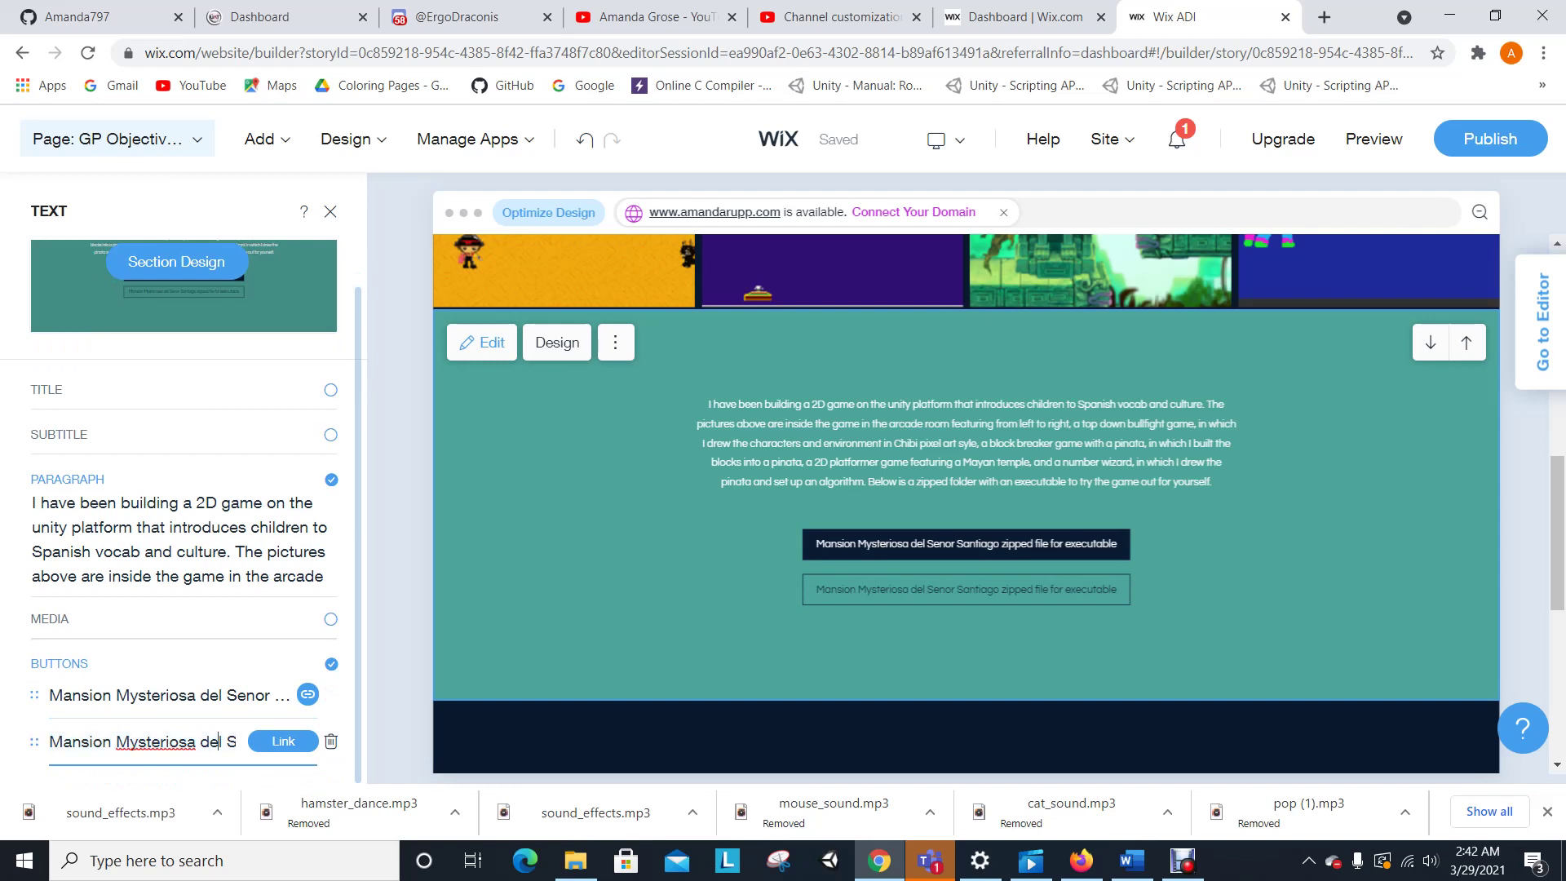
pyautogui.press('BackSpace')
pyautogui.press('BackSpace')
pyautogui.press('BackSpace')
pyautogui.press('BackSpace')
pyautogui.press('BackSpace')
pyautogui.press('BackSpace')
pyautogui.press('BackSpace')
pyautogui.press('BackSpace')
pyautogui.press('BackSpace')
pyautogui.press('BackSpace')
pyautogui.press('BackSpace')
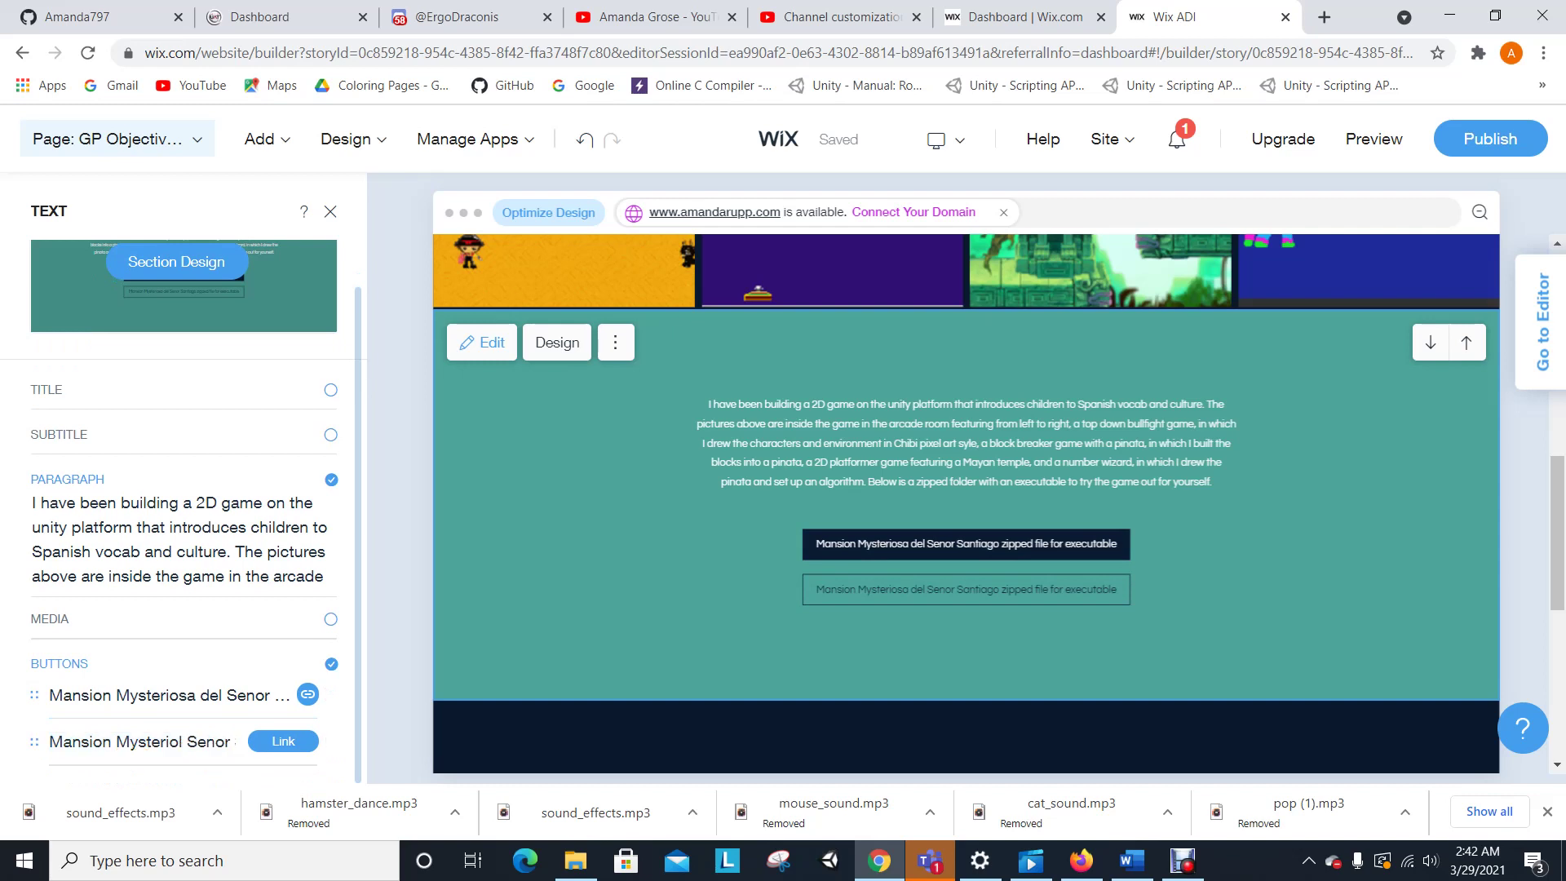
pyautogui.press('BackSpace')
pyautogui.press('BackSpace')
pyautogui.press('BackSpace')
pyautogui.press('BackSpace')
pyautogui.press('BackSpace')
pyautogui.press('BackSpace')
pyautogui.press('BackSpace')
pyautogui.press('BackSpace')
pyautogui.press('BackSpace')
pyautogui.press('BackSpace')
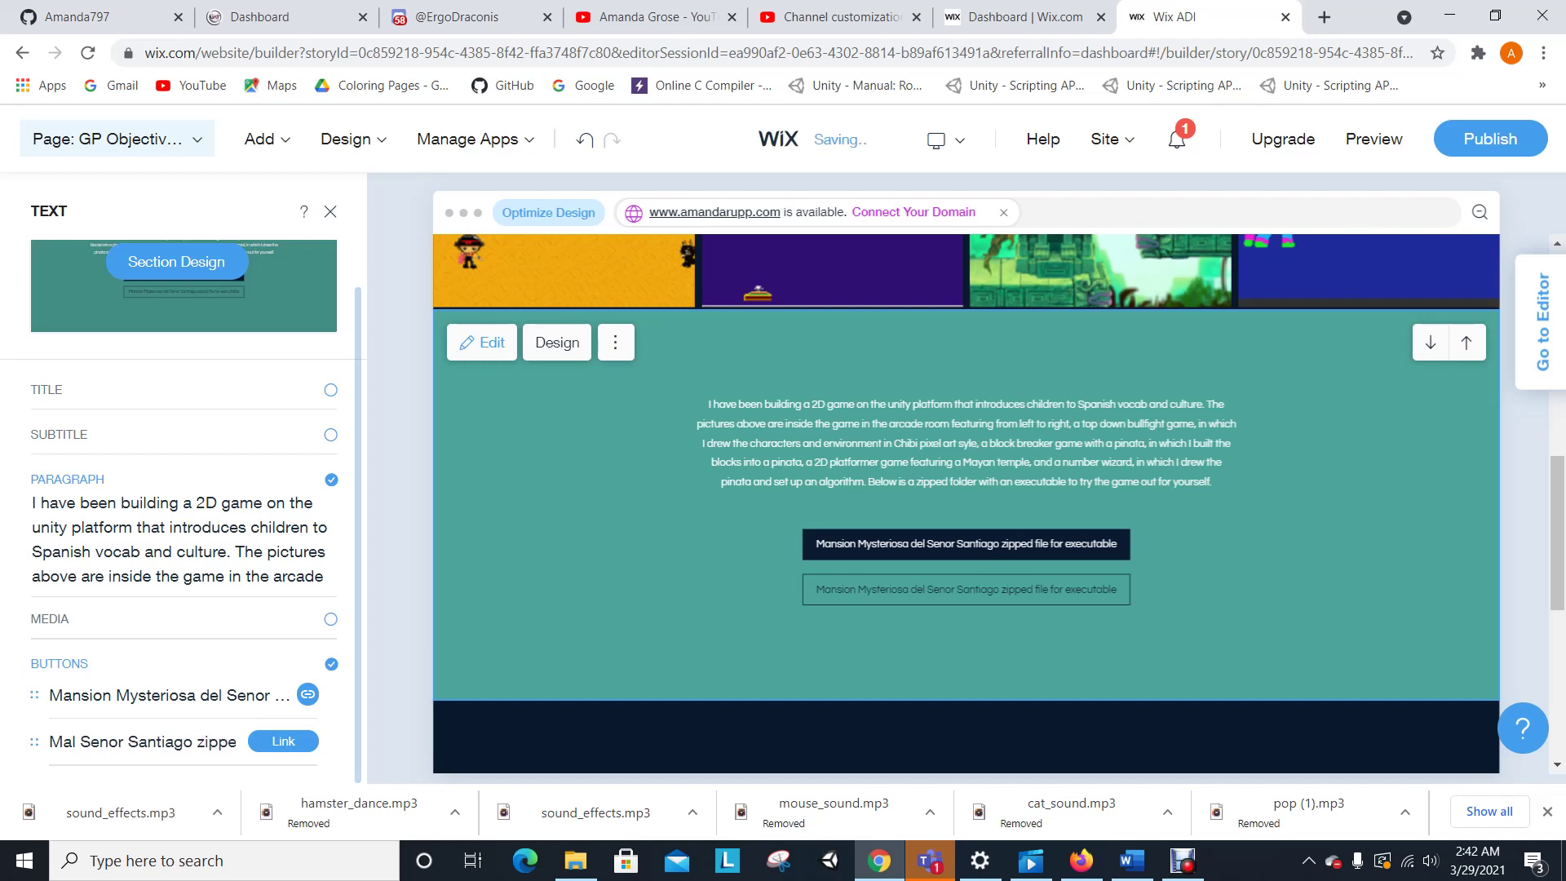
pyautogui.press('Right')
pyautogui.press('Right')
pyautogui.press('Right')
pyautogui.press('Right')
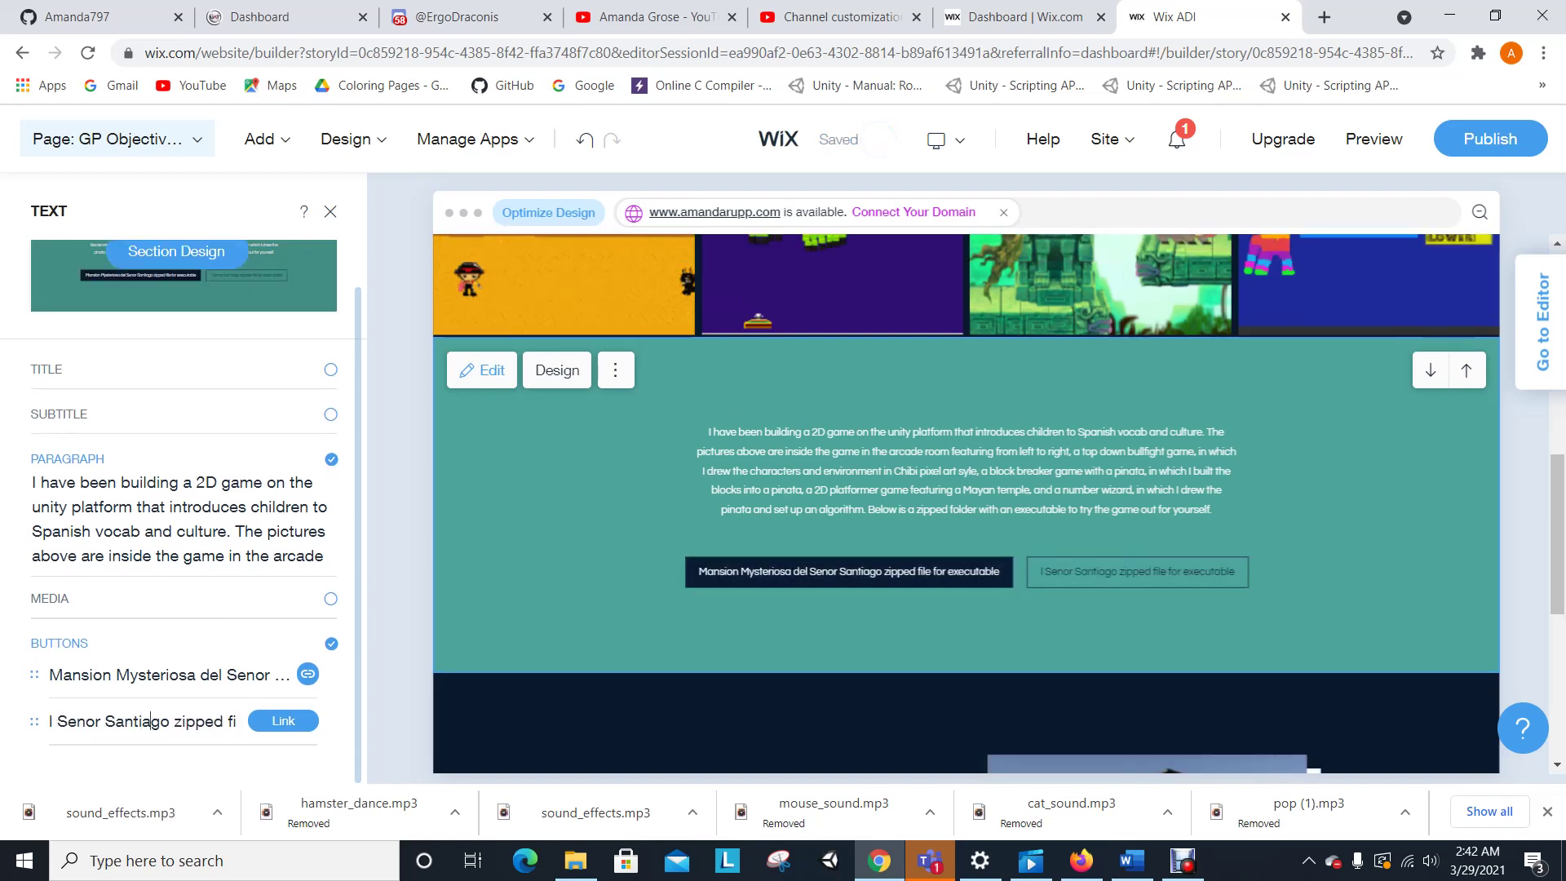
pyautogui.press('BackSpace')
pyautogui.press('BackSpace')
pyautogui.press('BackSpace')
pyautogui.press('BackSpace')
pyautogui.press('BackSpace')
pyautogui.press('BackSpace')
pyautogui.press('BackSpace')
pyautogui.press('BackSpace')
pyautogui.press('BackSpace')
pyautogui.press('BackSpace')
pyautogui.press('BackSpace')
pyautogui.press('BackSpace')
pyautogui.press('BackSpace')
pyautogui.press('BackSpace')
pyautogui.press('BackSpace')
pyautogui.press('BackSpace')
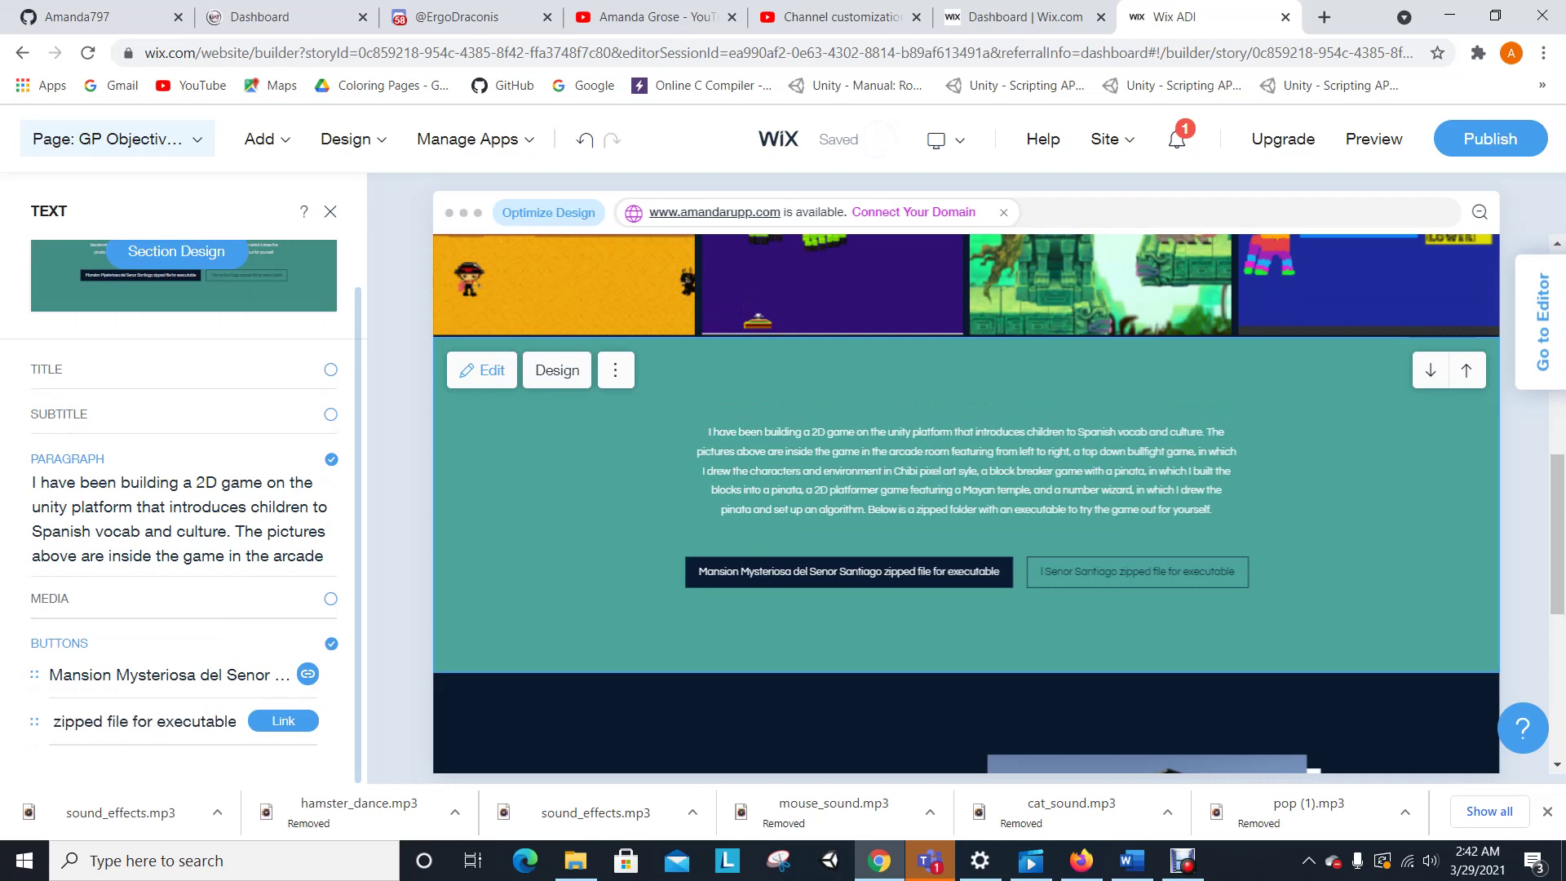
pyautogui.write('Mouse')
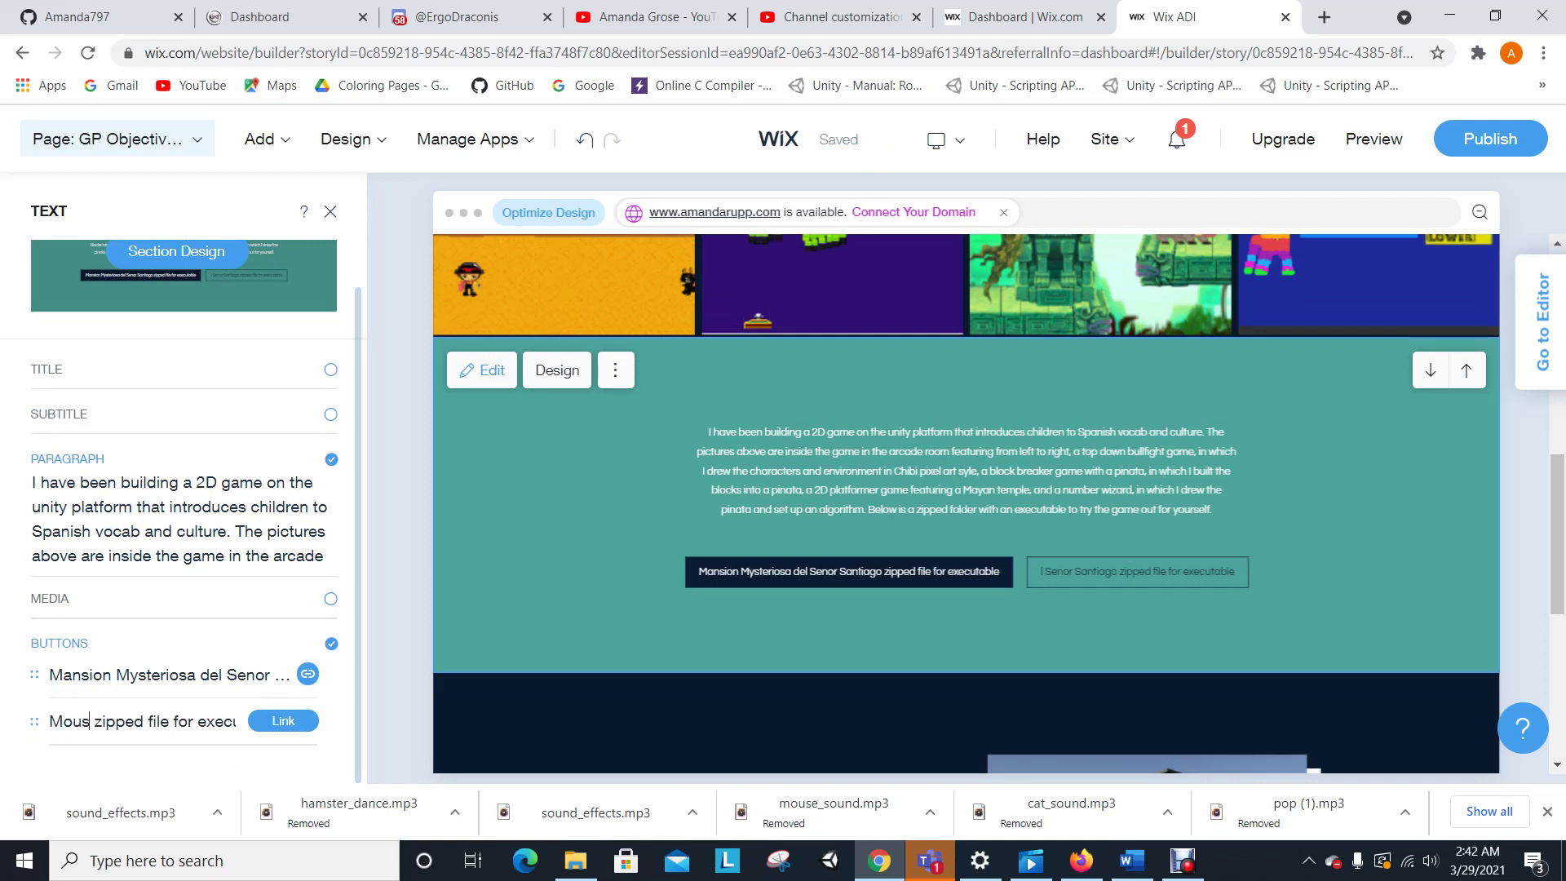
pyautogui.write('Wars')
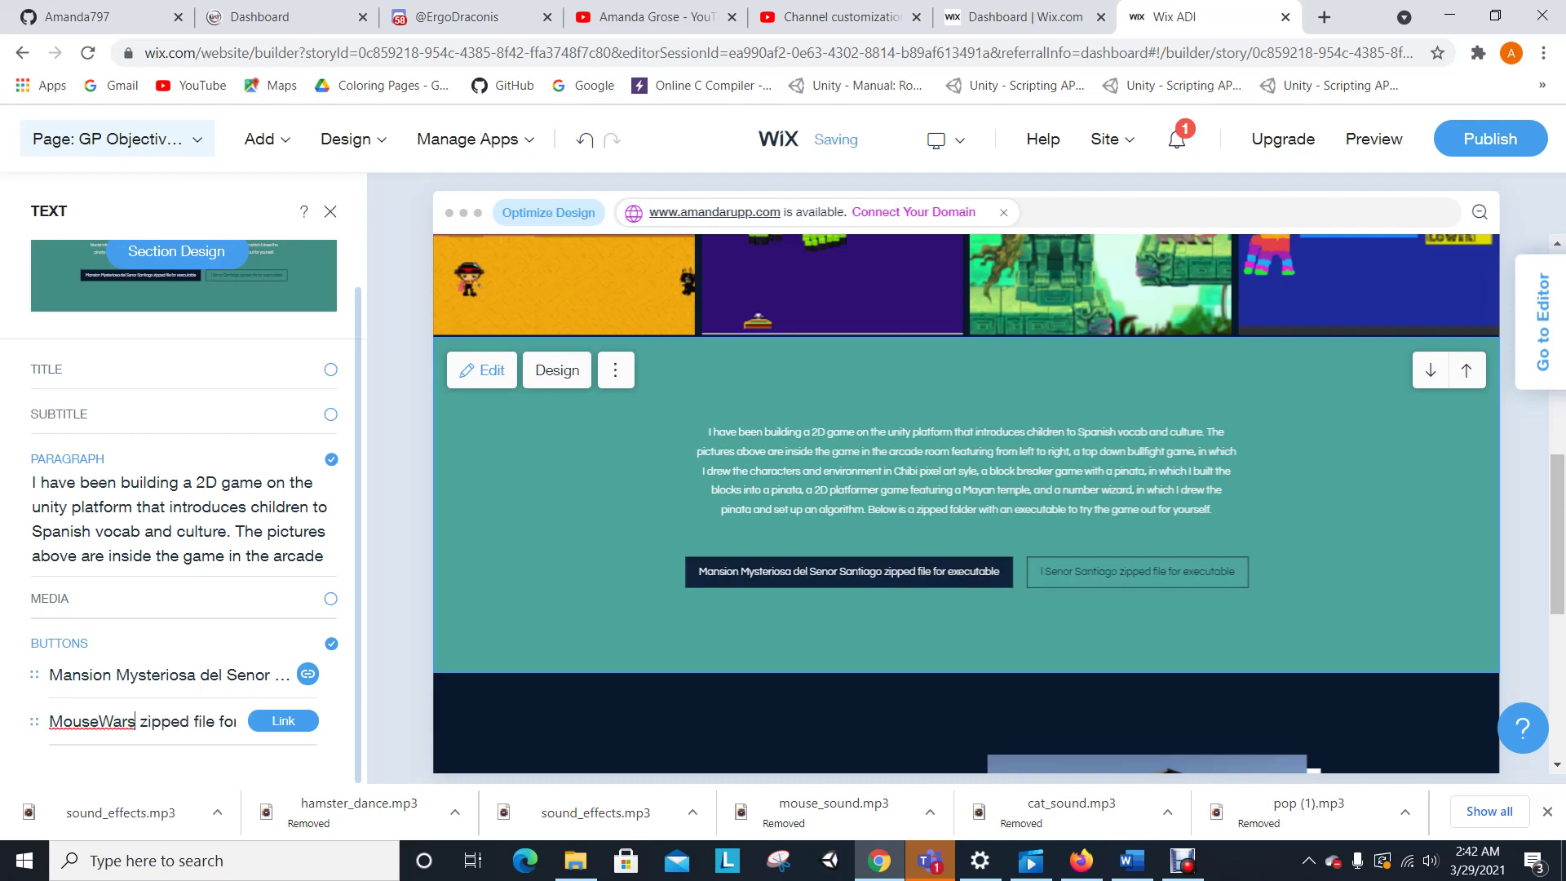
pyautogui.click(283, 739)
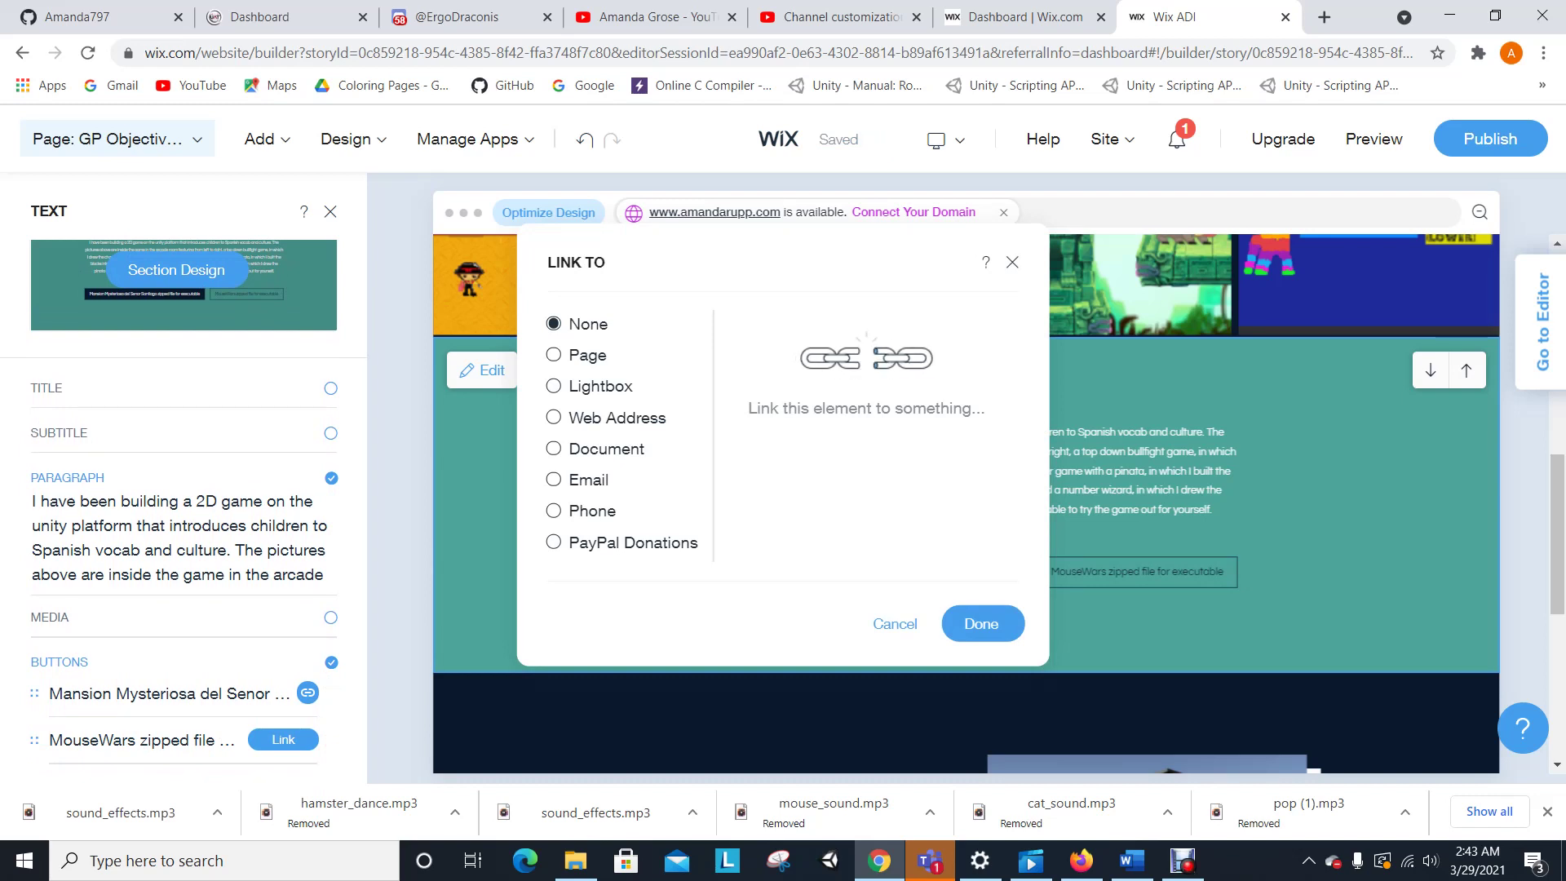
# Set the MouseWars button's link type to Document and open the file picker.
pyautogui.click(554, 449)
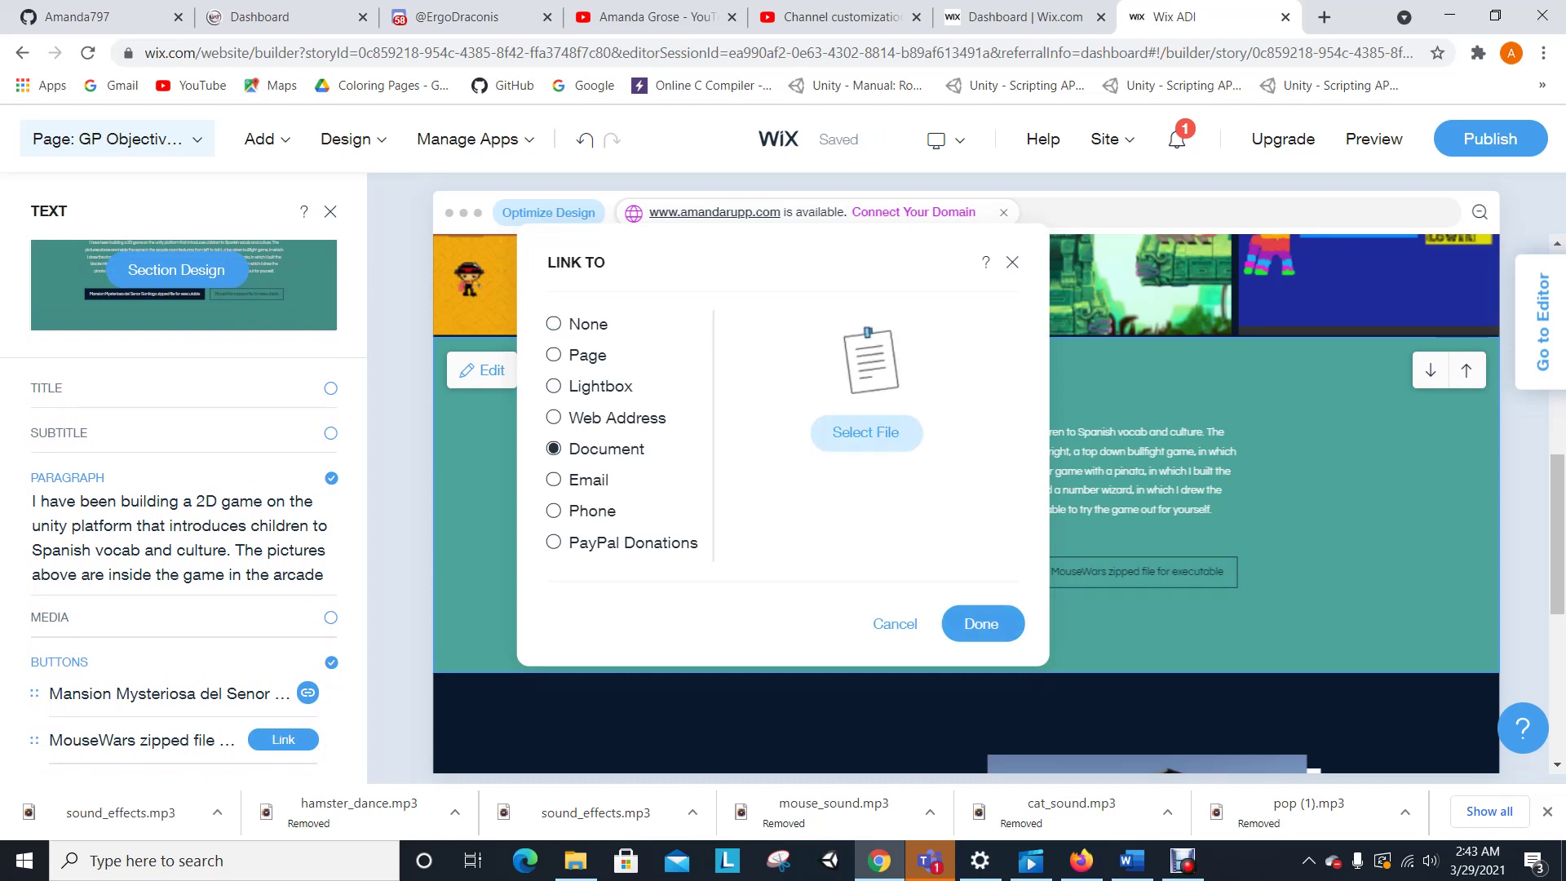
pyautogui.click(981, 624)
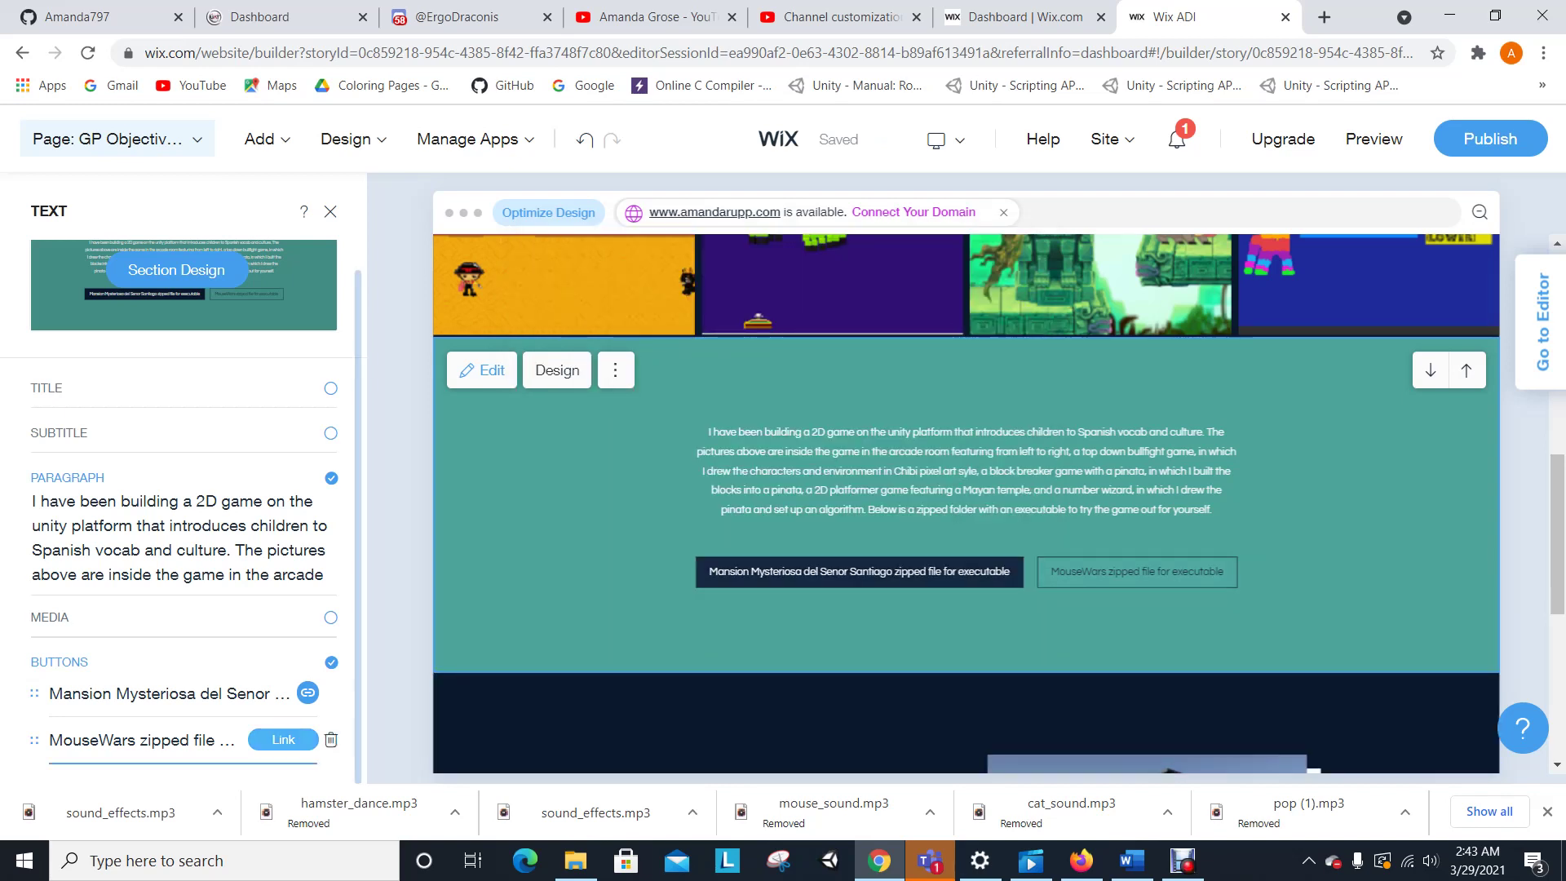
pyautogui.click(284, 739)
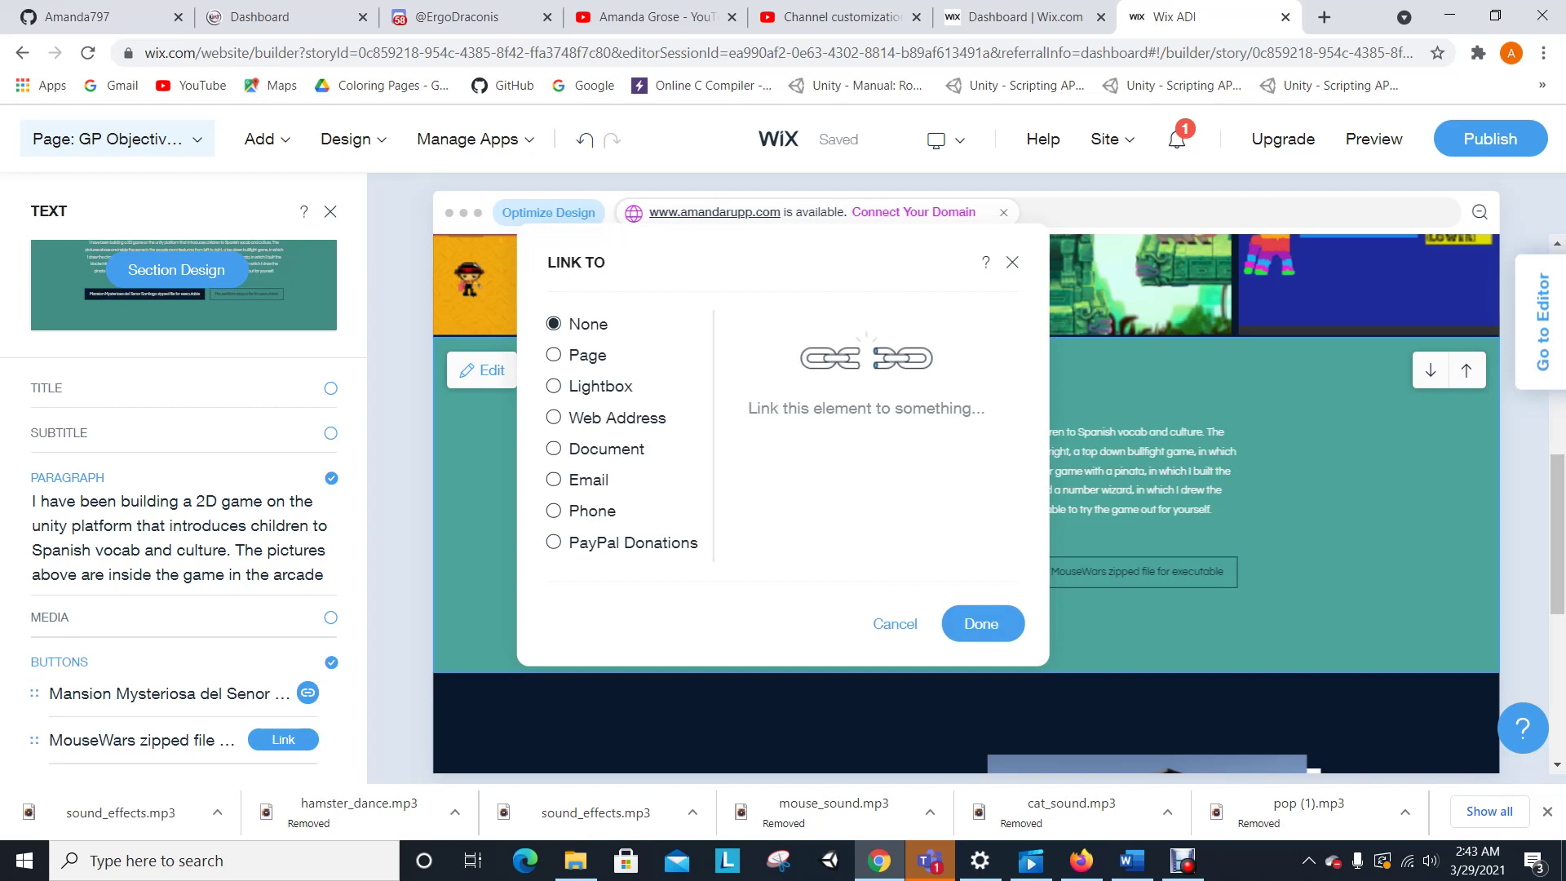
pyautogui.click(554, 448)
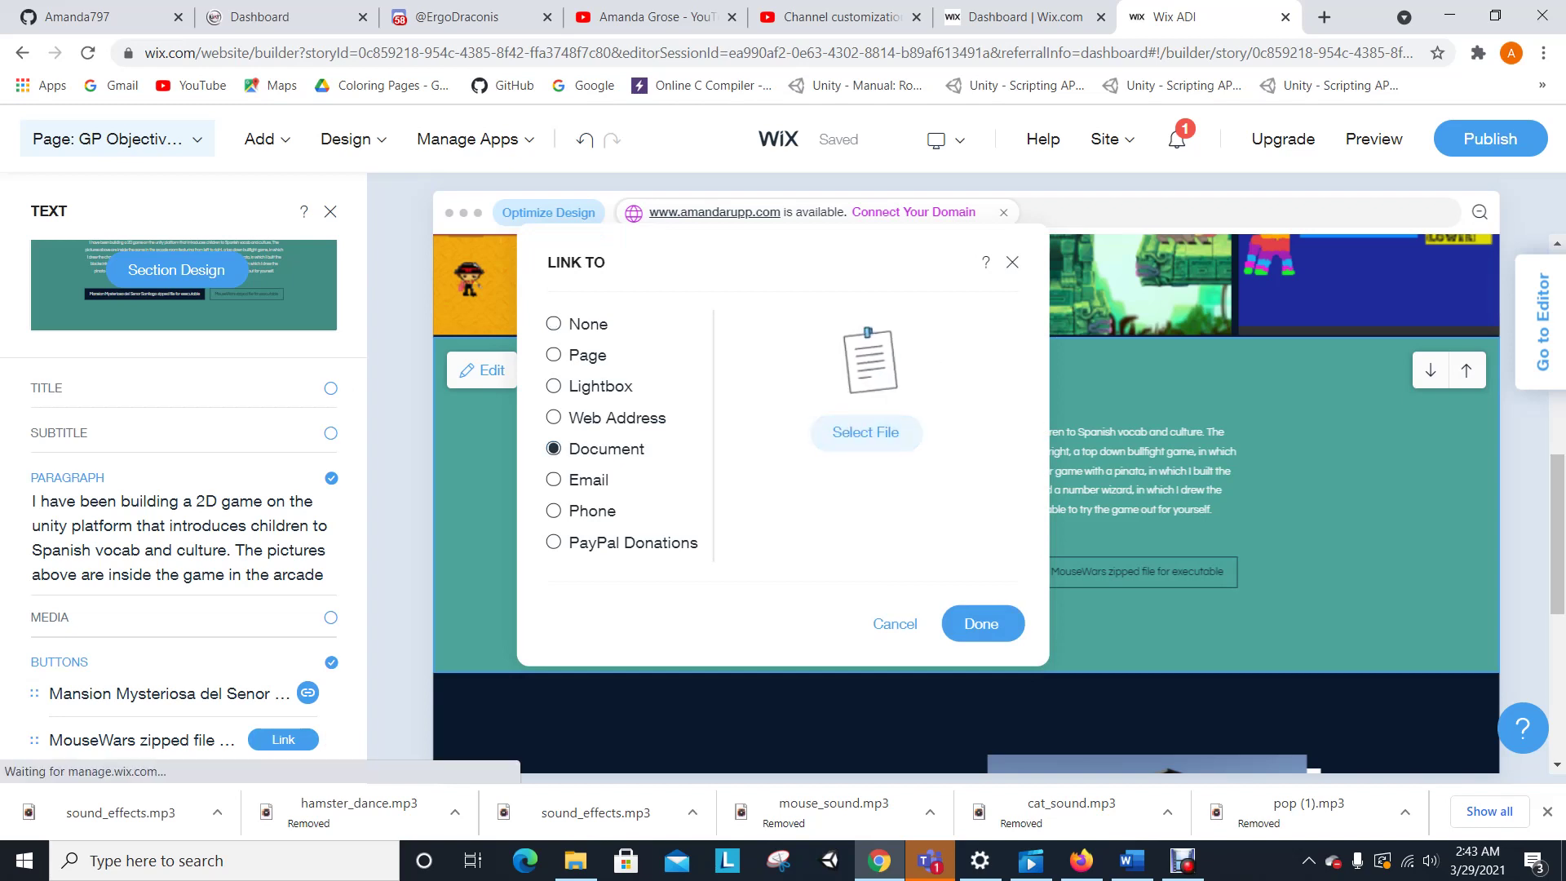
pyautogui.click(816, 433)
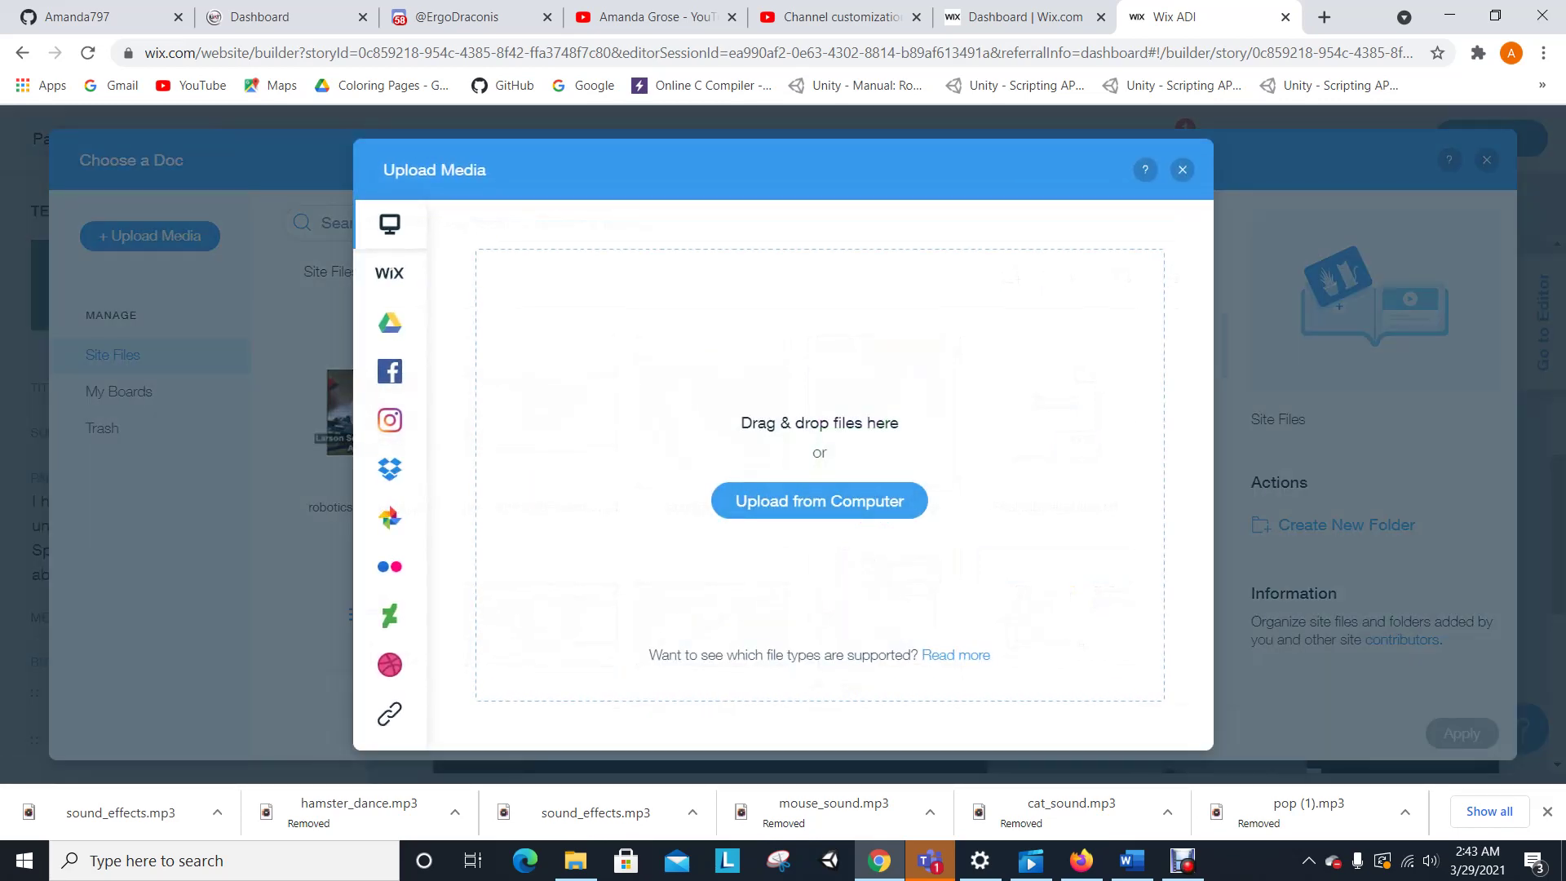
# Choose Upload from Computer, browse the SIPPortfolio folder in the Open dialog, then switch to File Explorer.
pyautogui.click(819, 501)
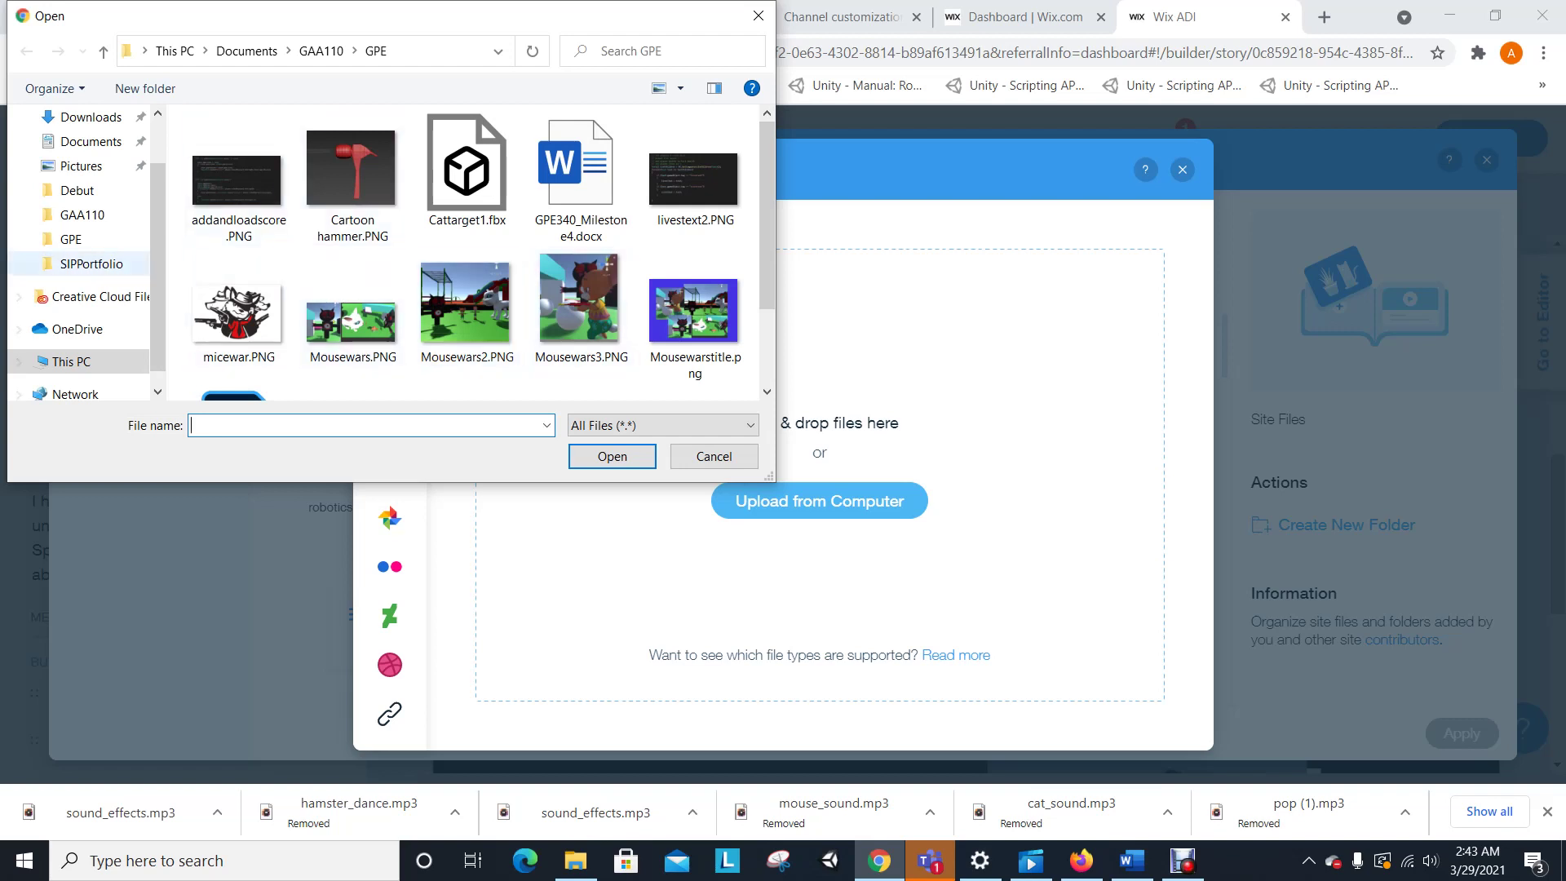
pyautogui.click(91, 263)
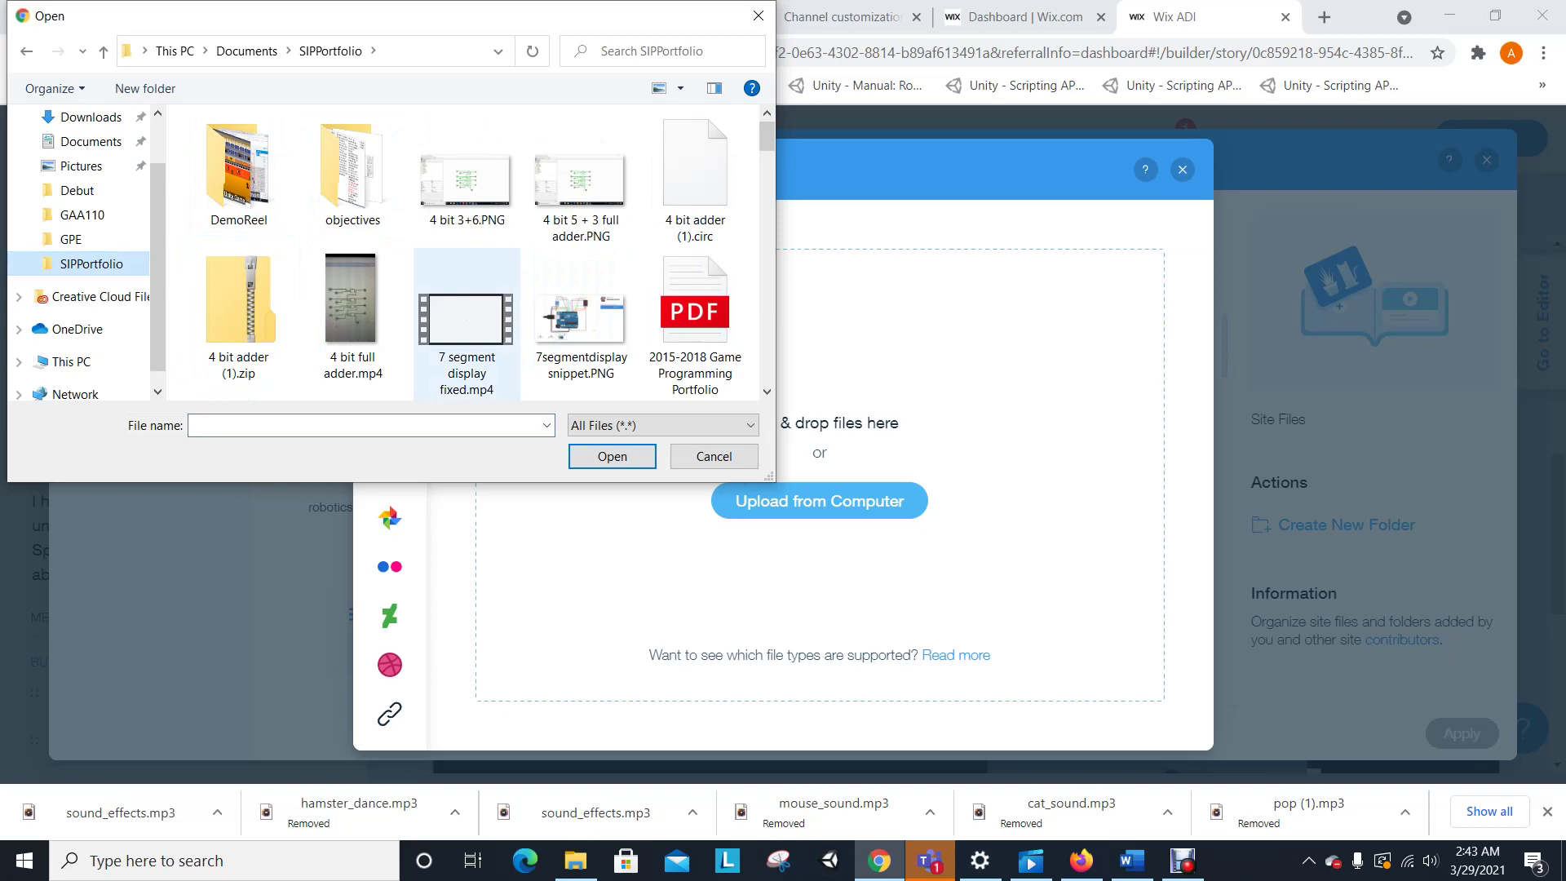
pyautogui.scroll(-5, 352, 319)
pyautogui.scroll(-3, 352, 319)
pyautogui.scroll(6, 352, 318)
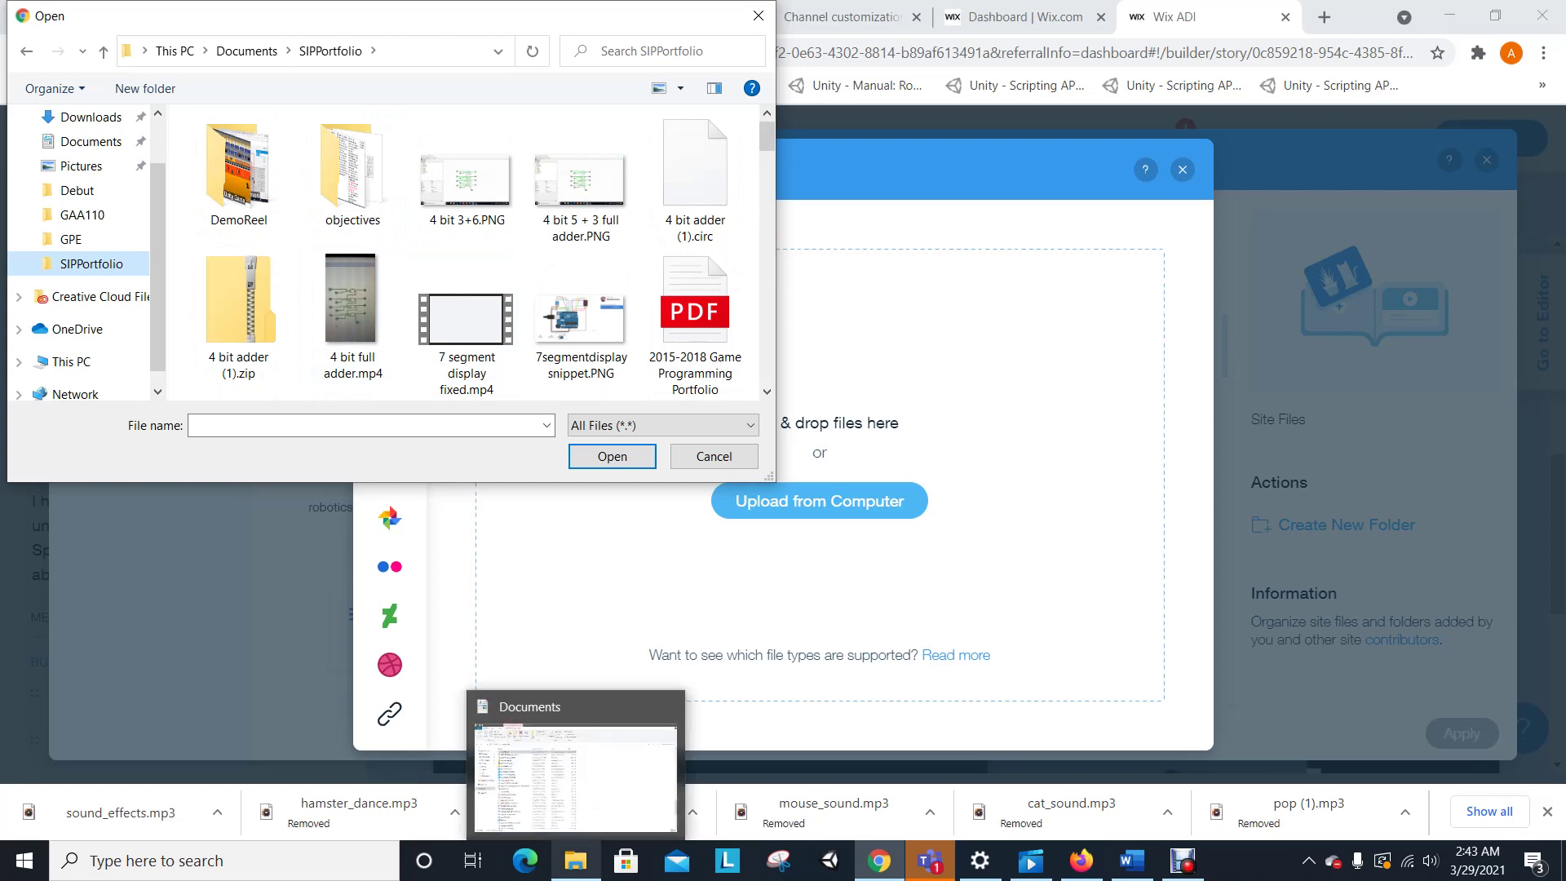
pyautogui.click(575, 861)
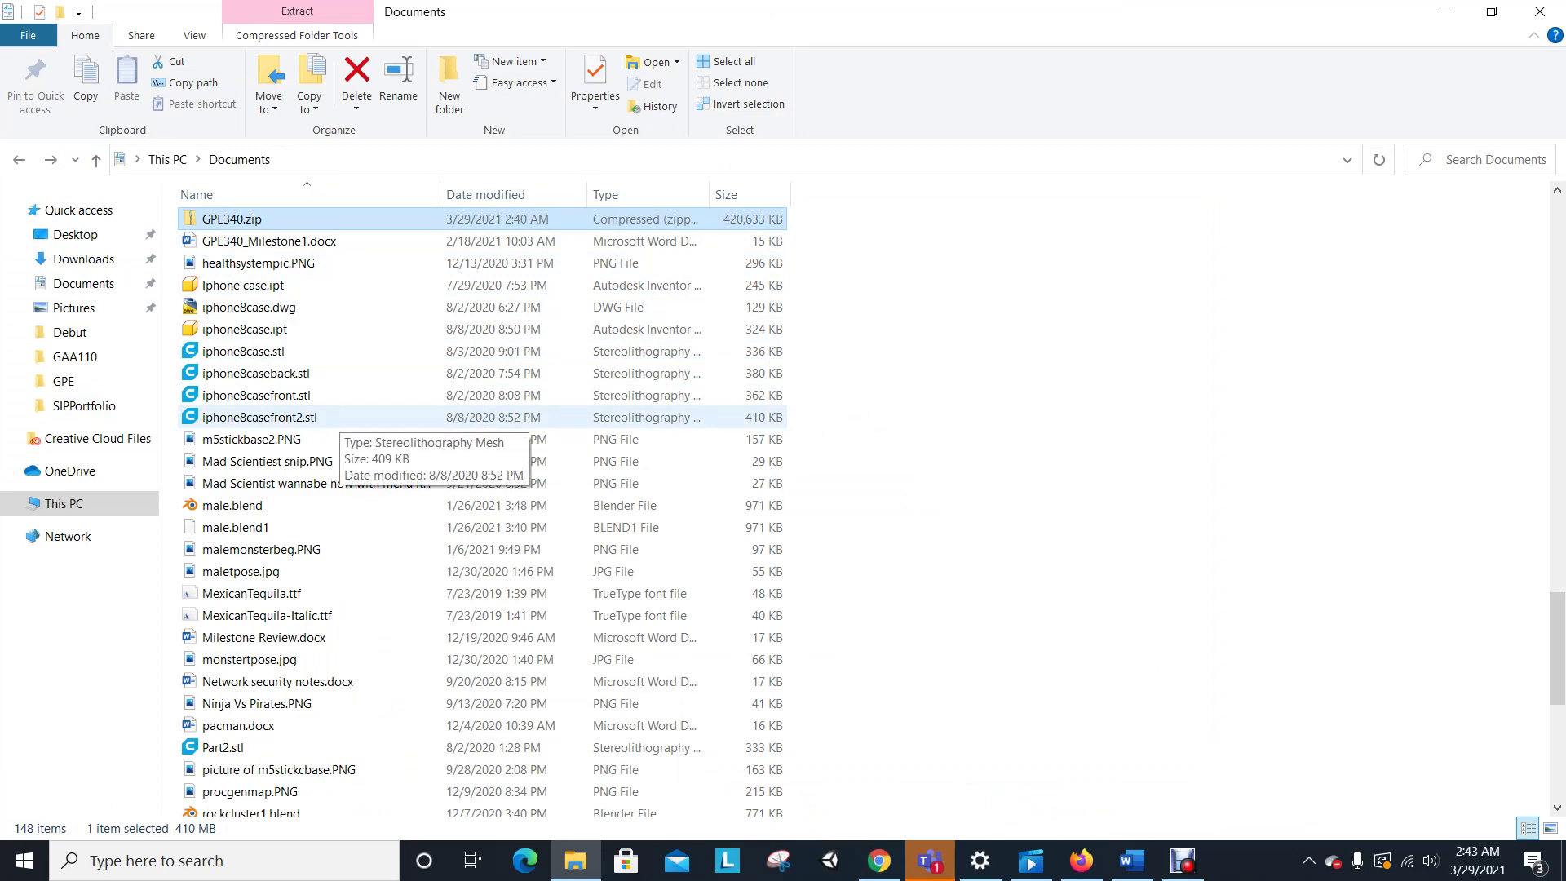
# Locate GPE340.zip (420,633 KB) in Documents, then return to Chrome's Open dialog.
pyautogui.scroll(1, 342, 417)
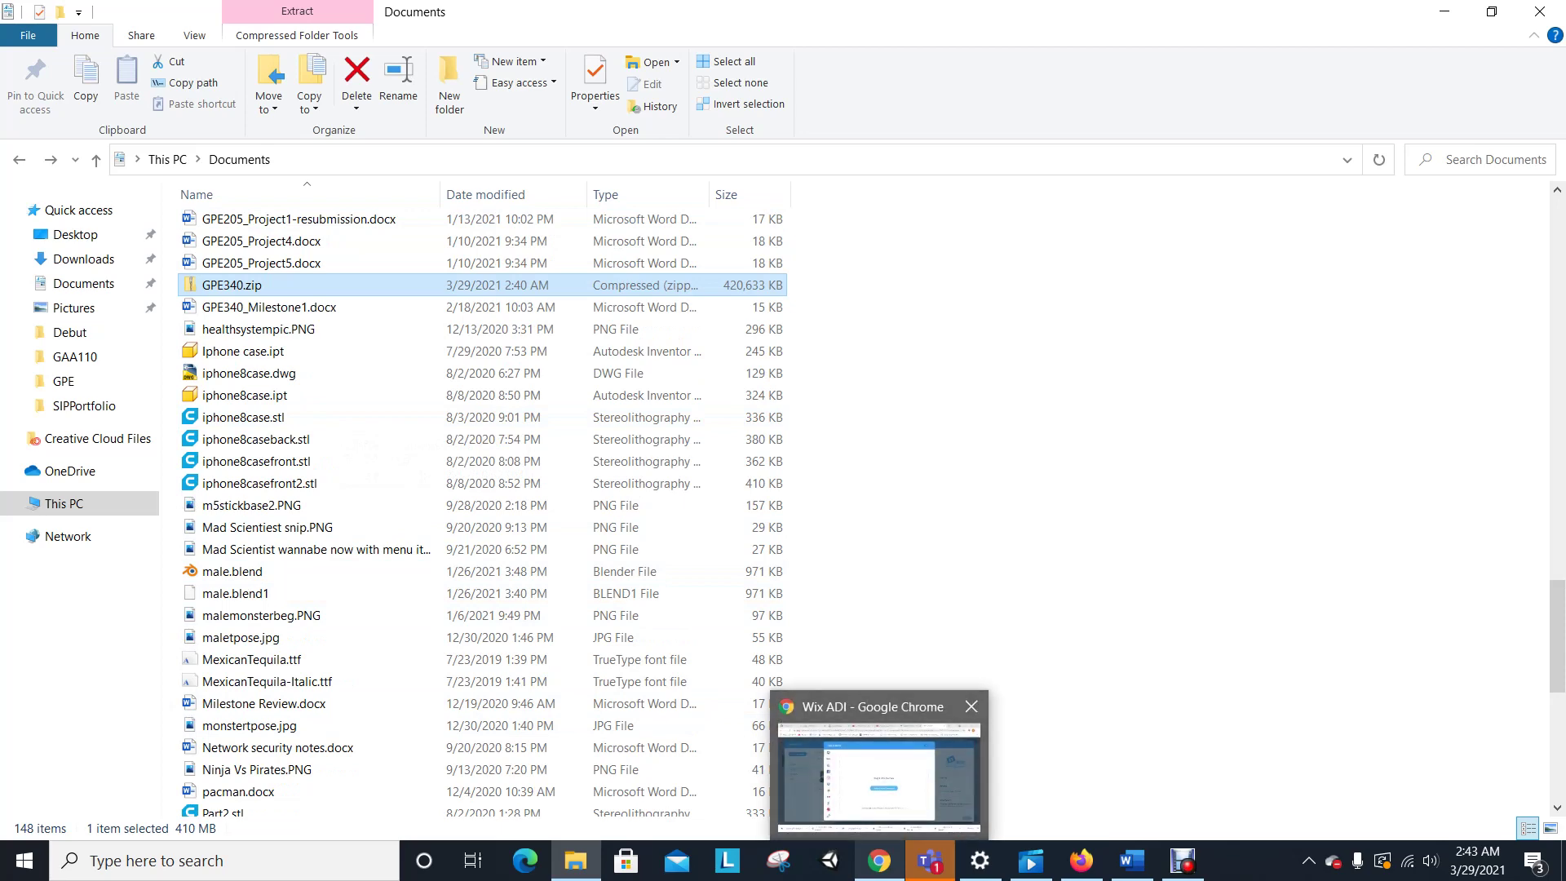
pyautogui.click(879, 861)
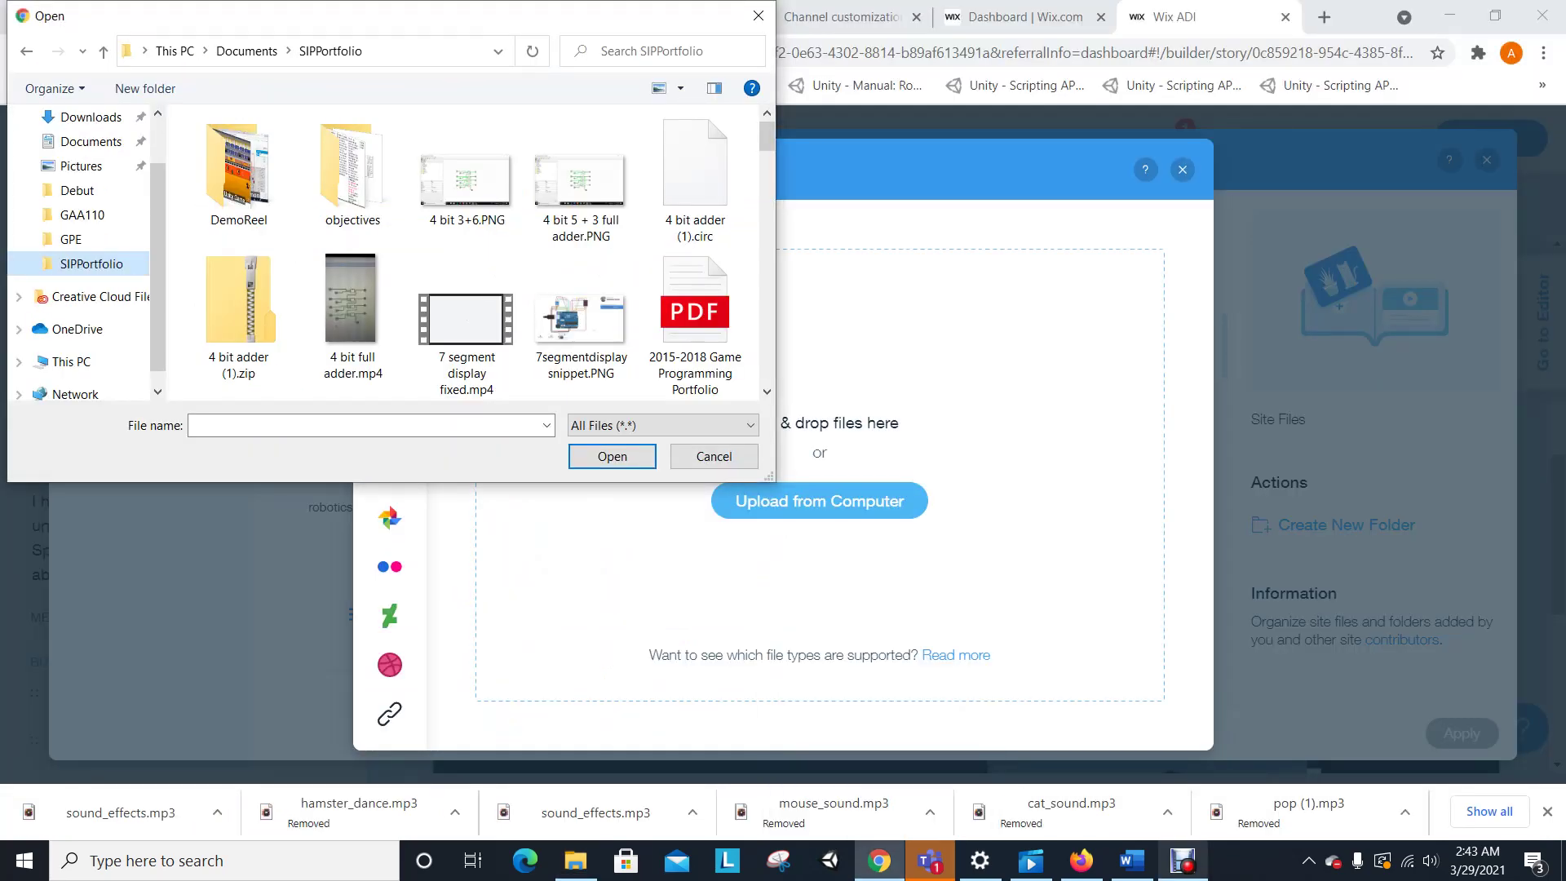
# Bring the Debut Professional recorder window to the front from its taskbar preview.
pyautogui.moveTo(1183, 861)
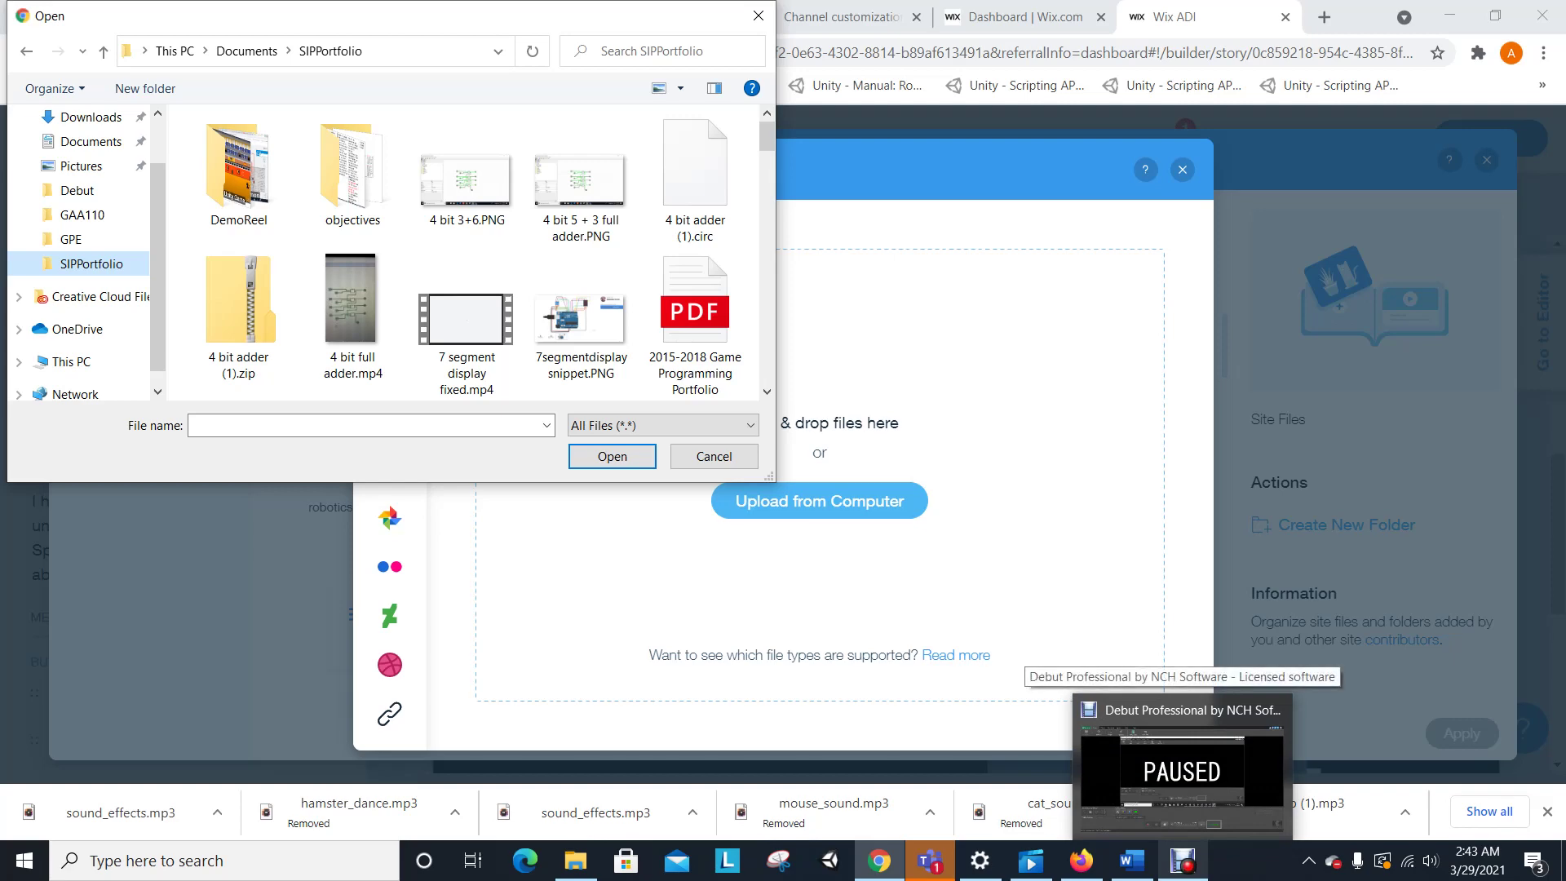
pyautogui.click(1183, 767)
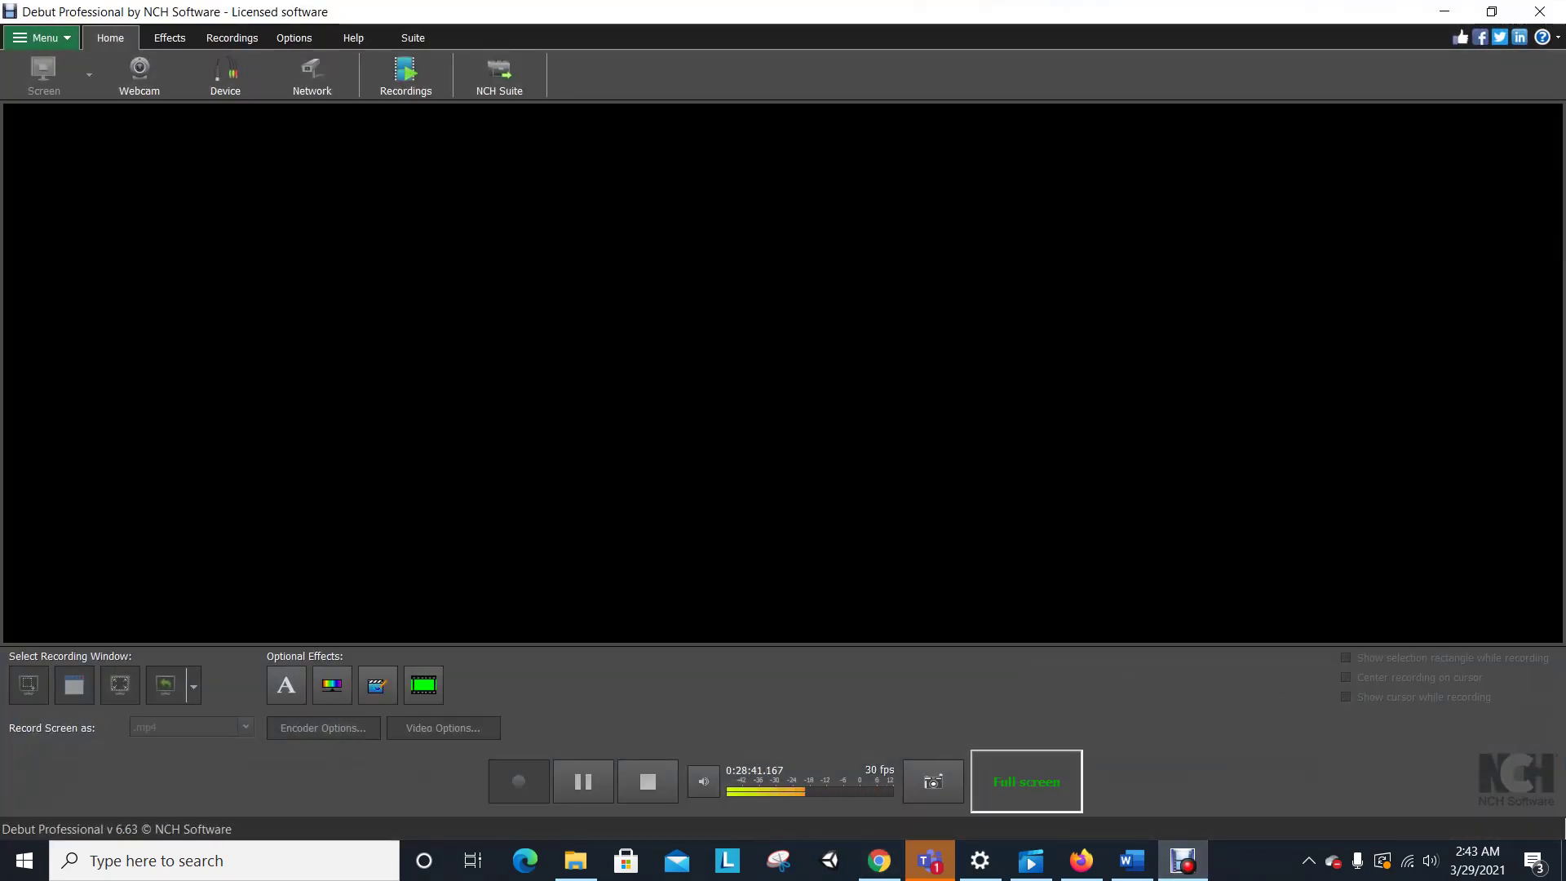